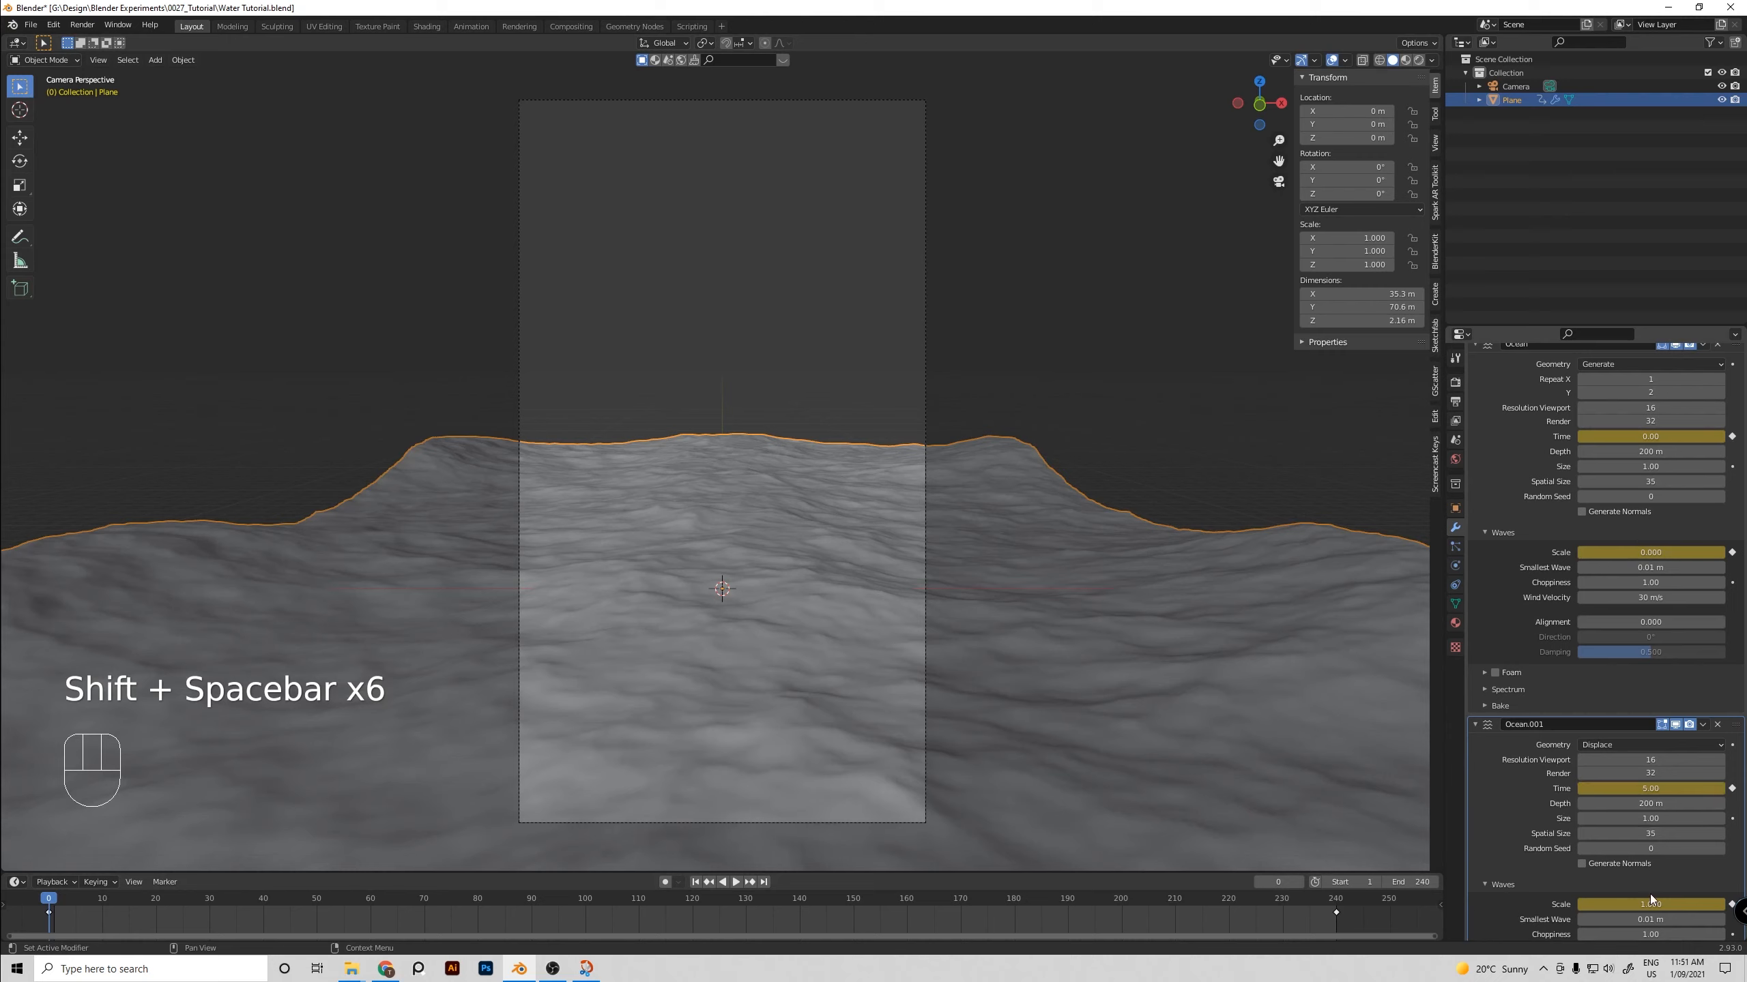
Check the wave animation at frame 240 and play it back, and save the file with the plane deselected
{"action": "left_click", "coordinate": [1338, 903]}
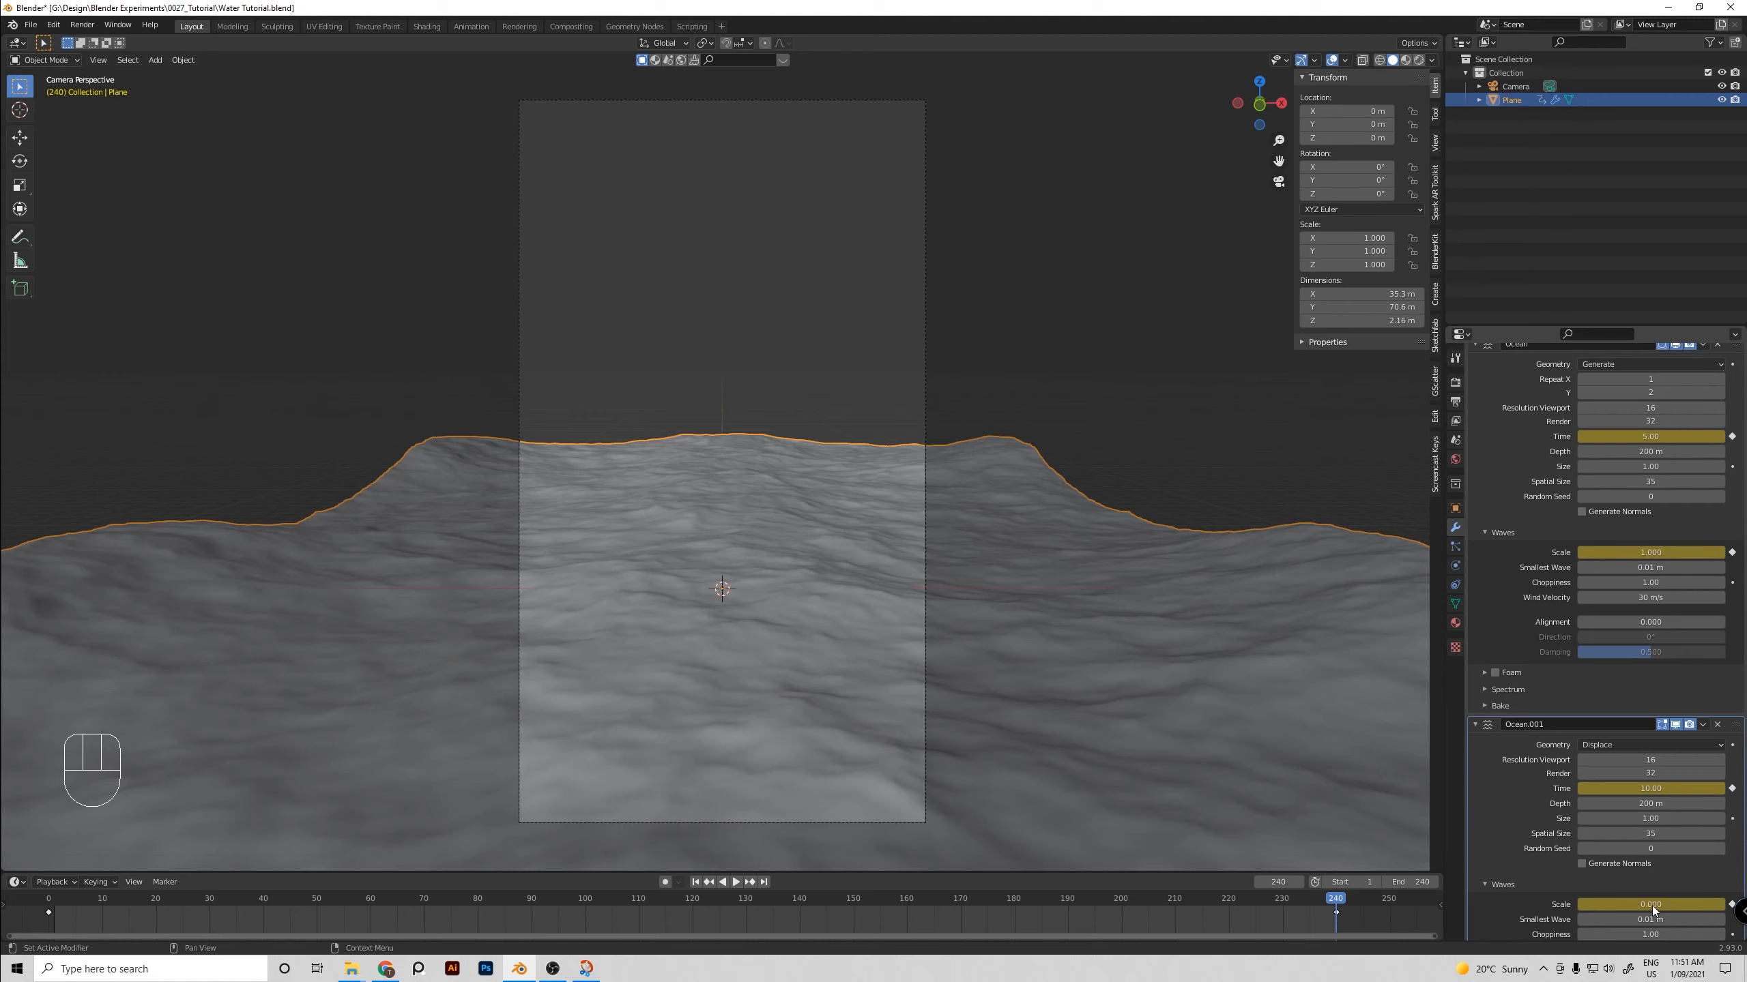
{"action": "left_click_drag", "start_coordinate": [750, 914], "coordinate": [956, 935]}
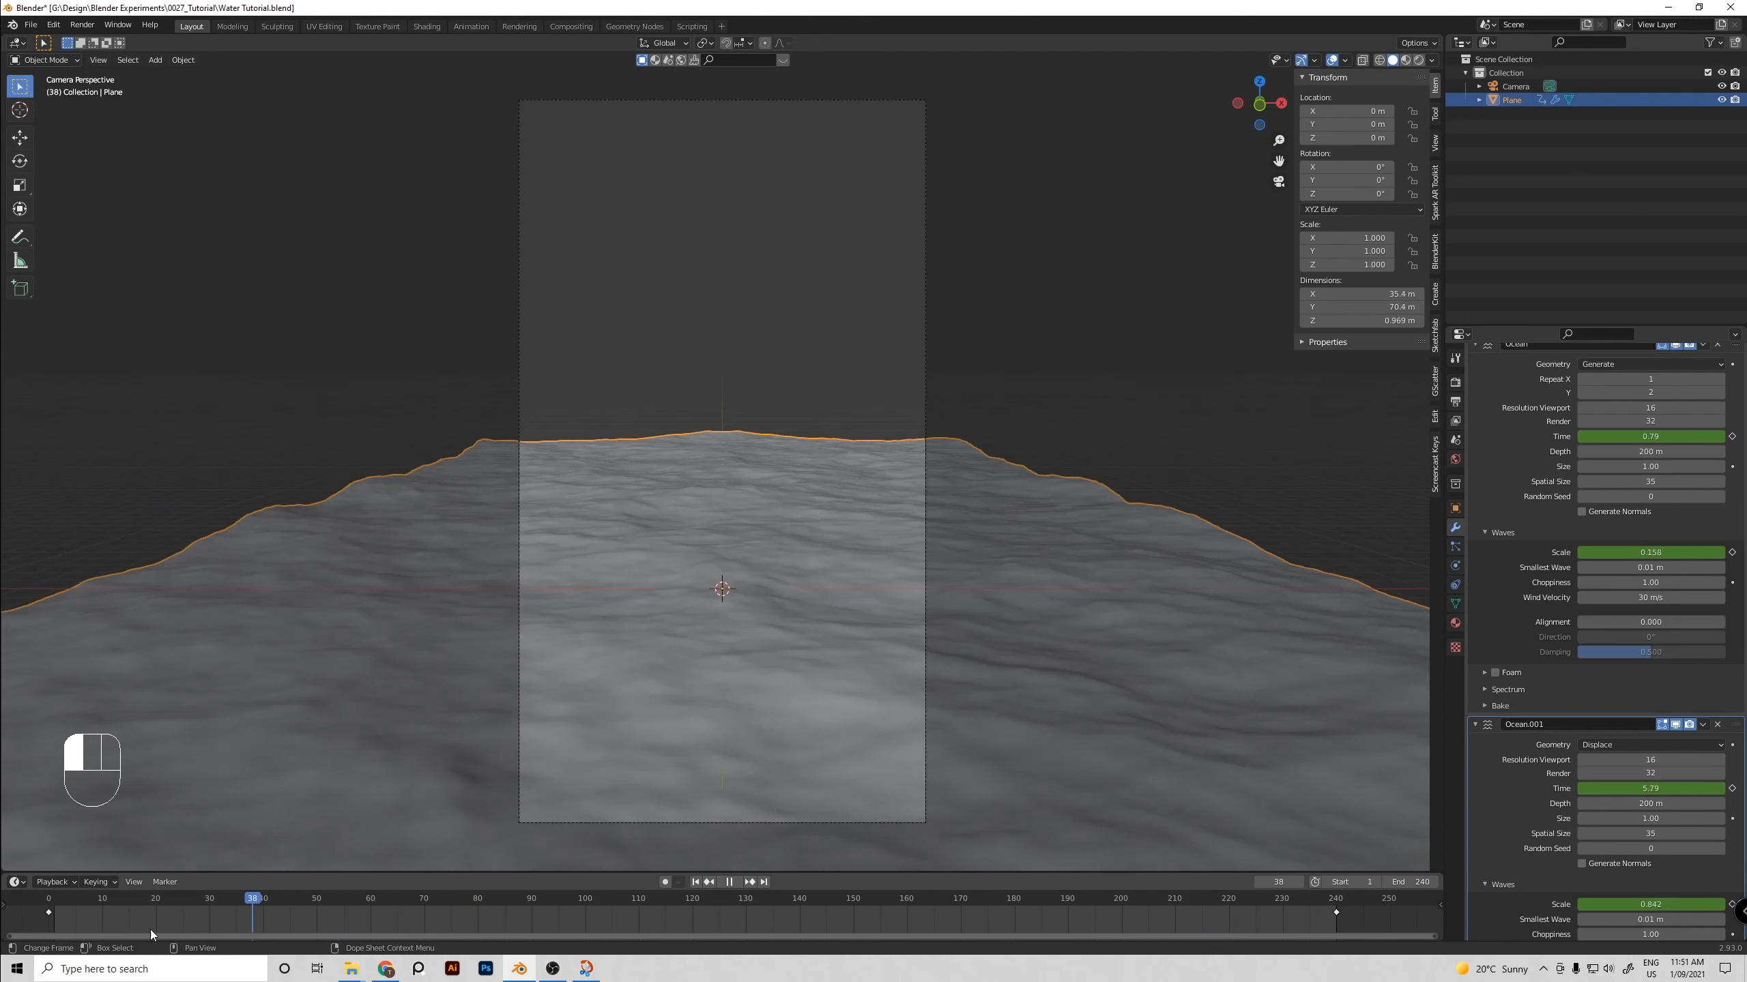
{"action": "key", "text": "Escape"}
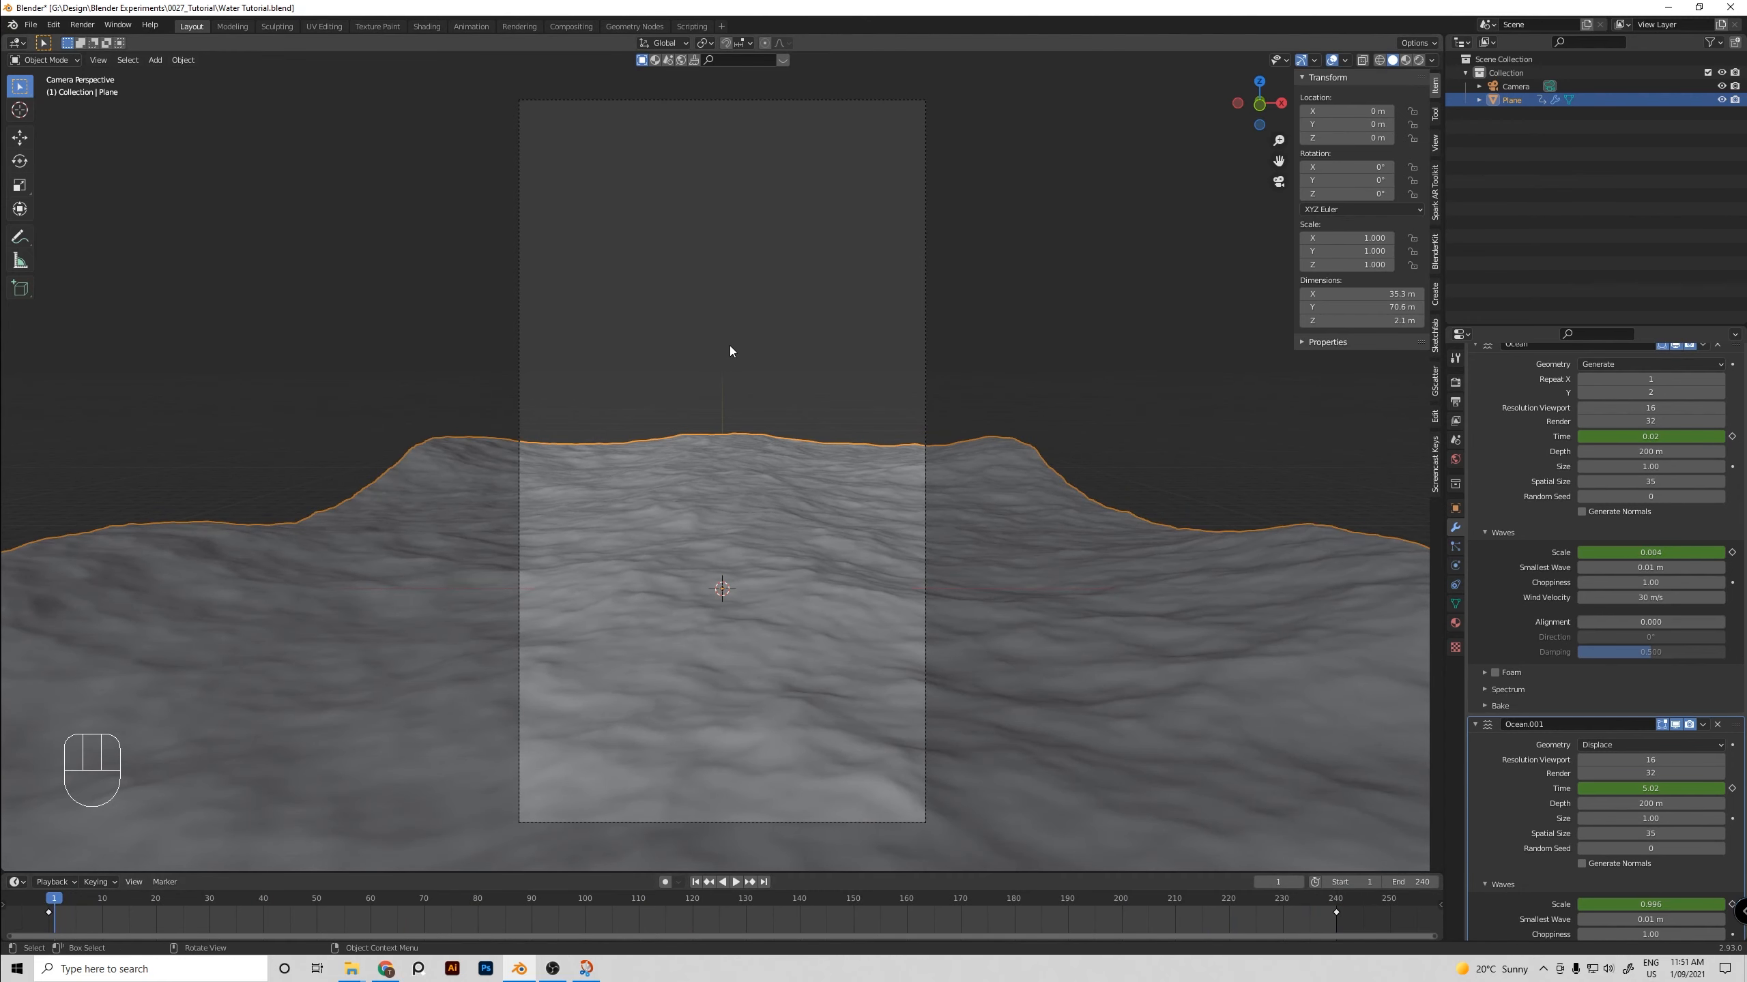
{"action": "left_click", "coordinate": [962, 422]}
{"action": "key", "text": "ctrl+s"}
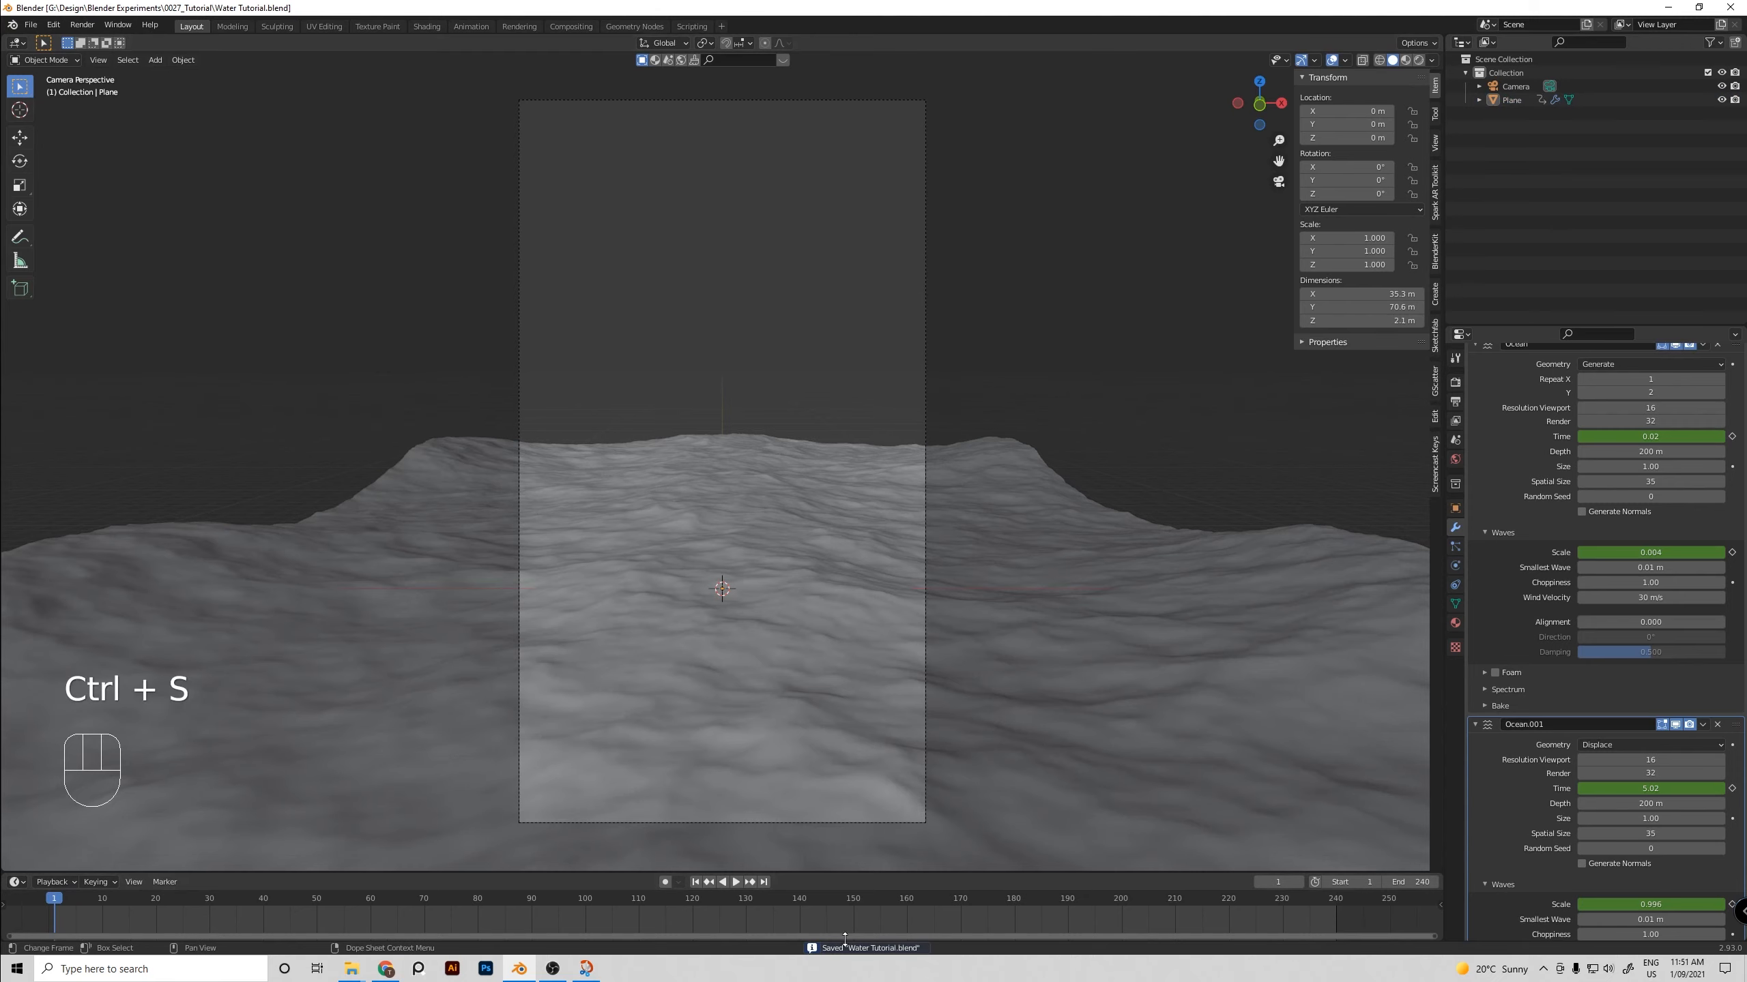
Play back the wave animation from frame 144 and stop at frame 200
{"action": "left_click", "coordinate": [820, 901]}
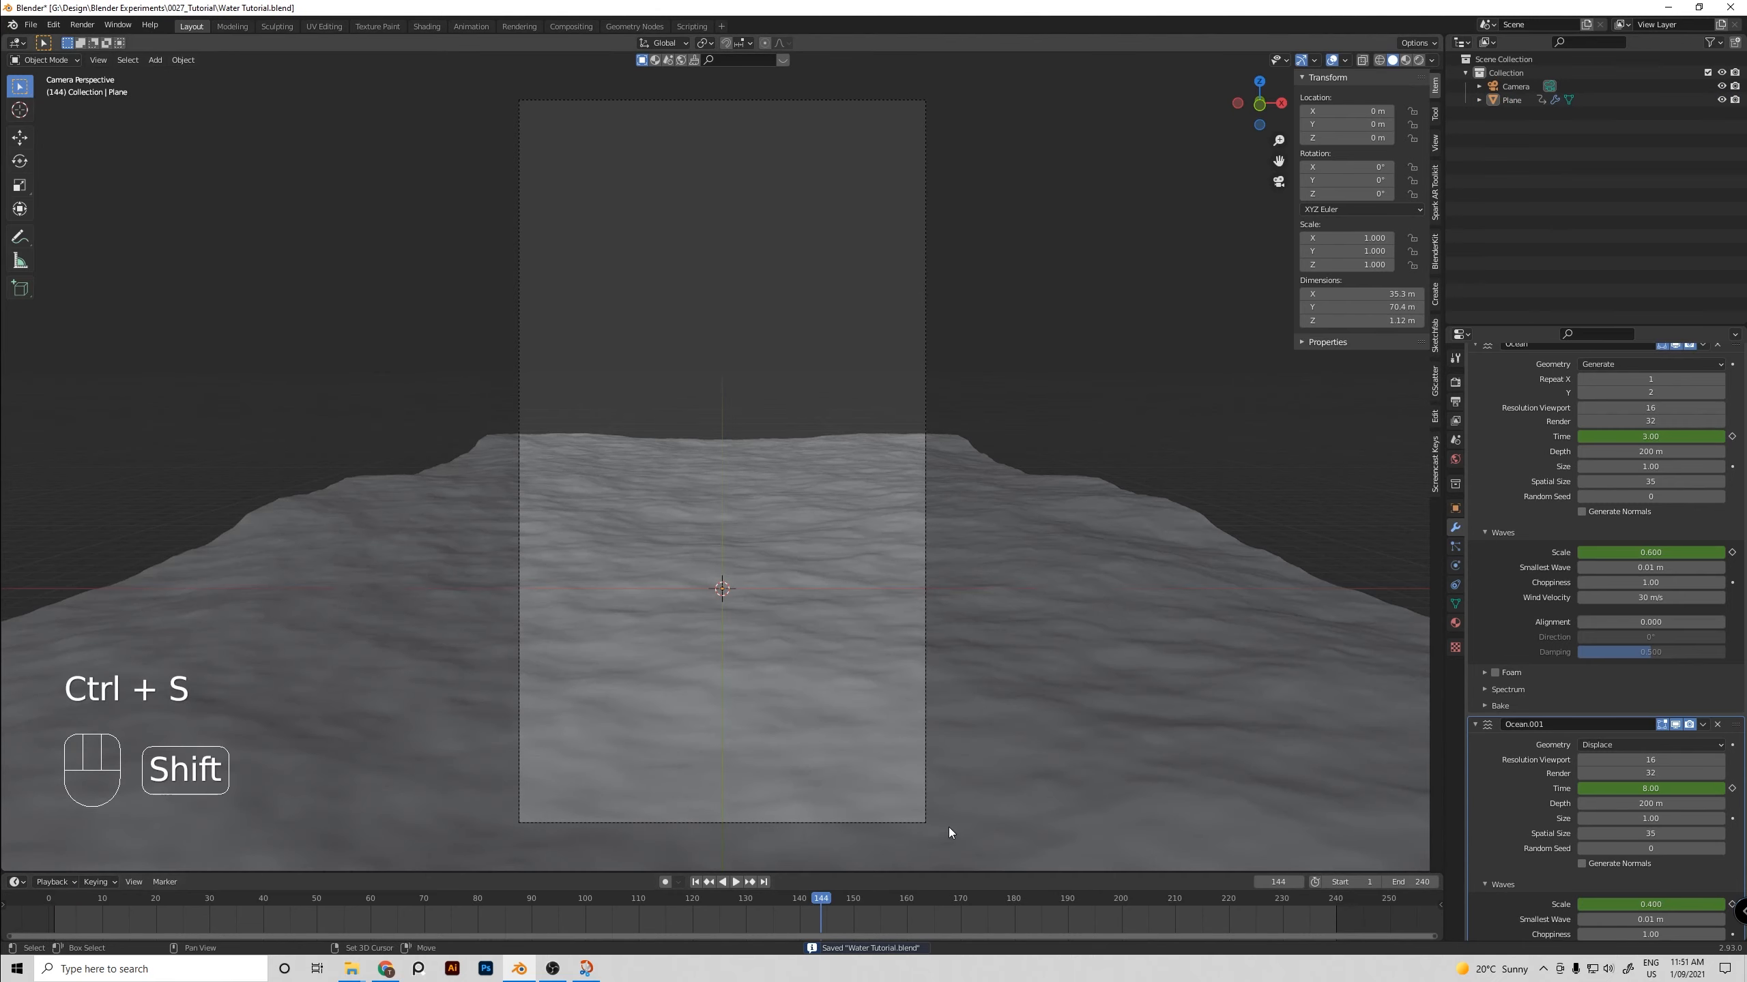
{"action": "key", "text": "shift+space"}
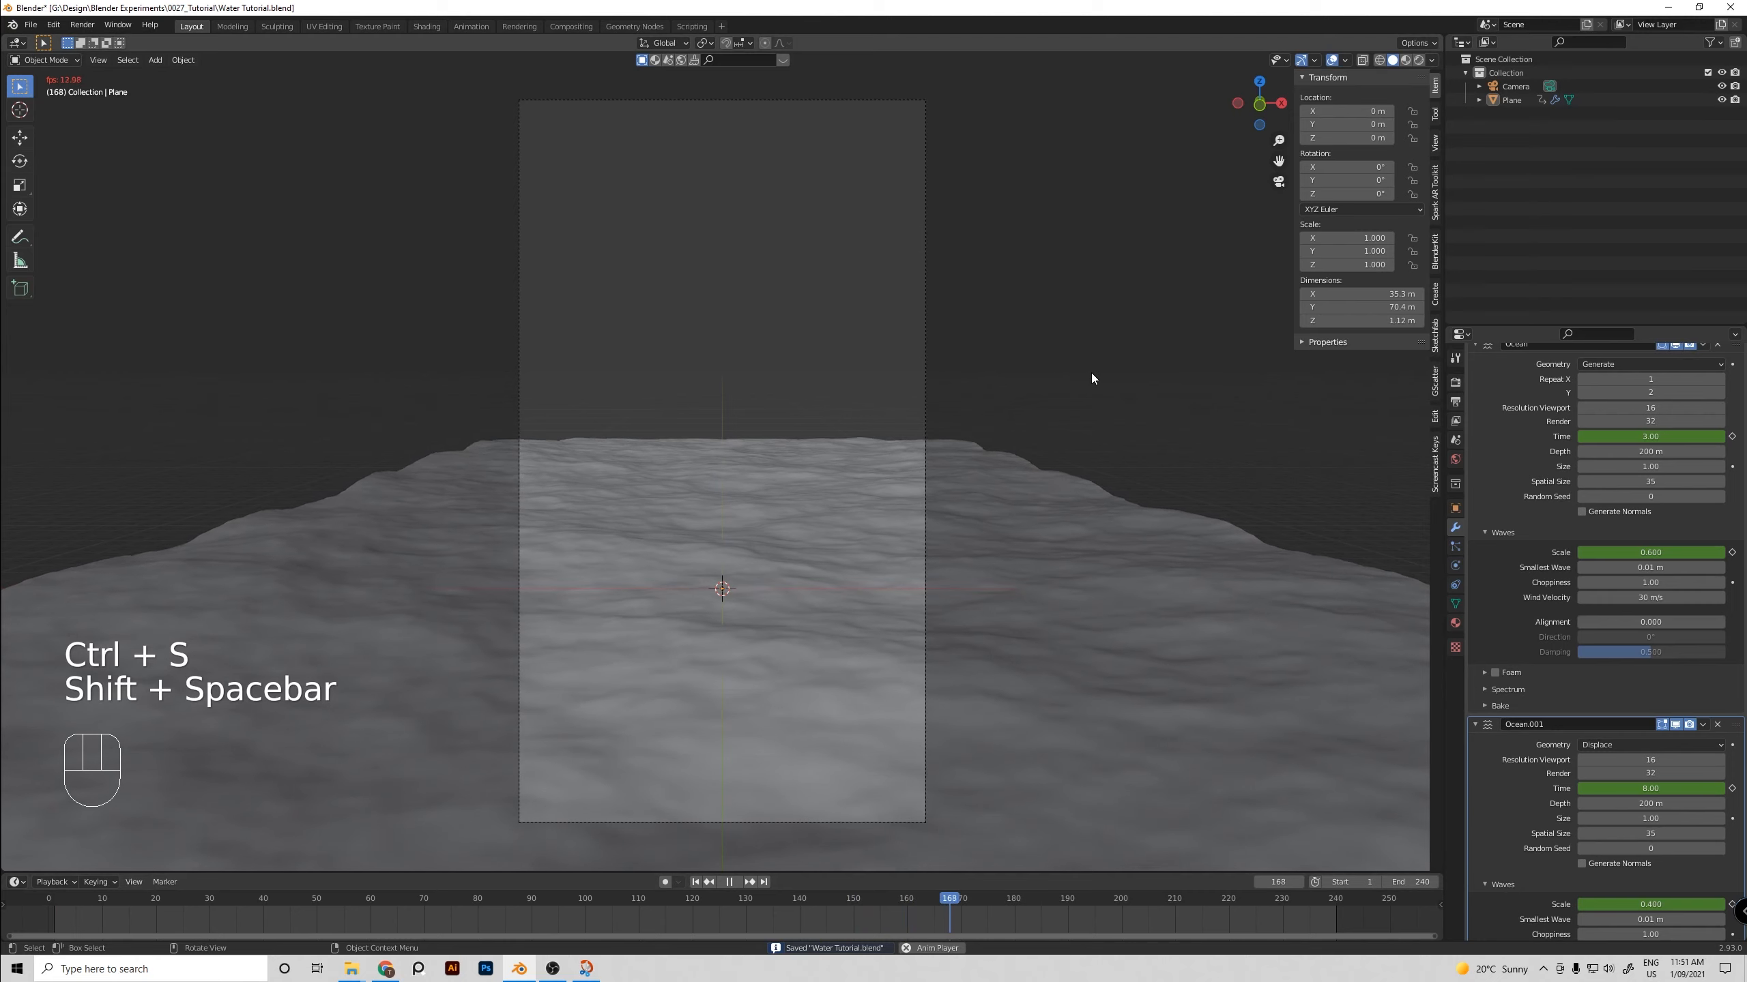
{"action": "key", "text": "shift+space"}
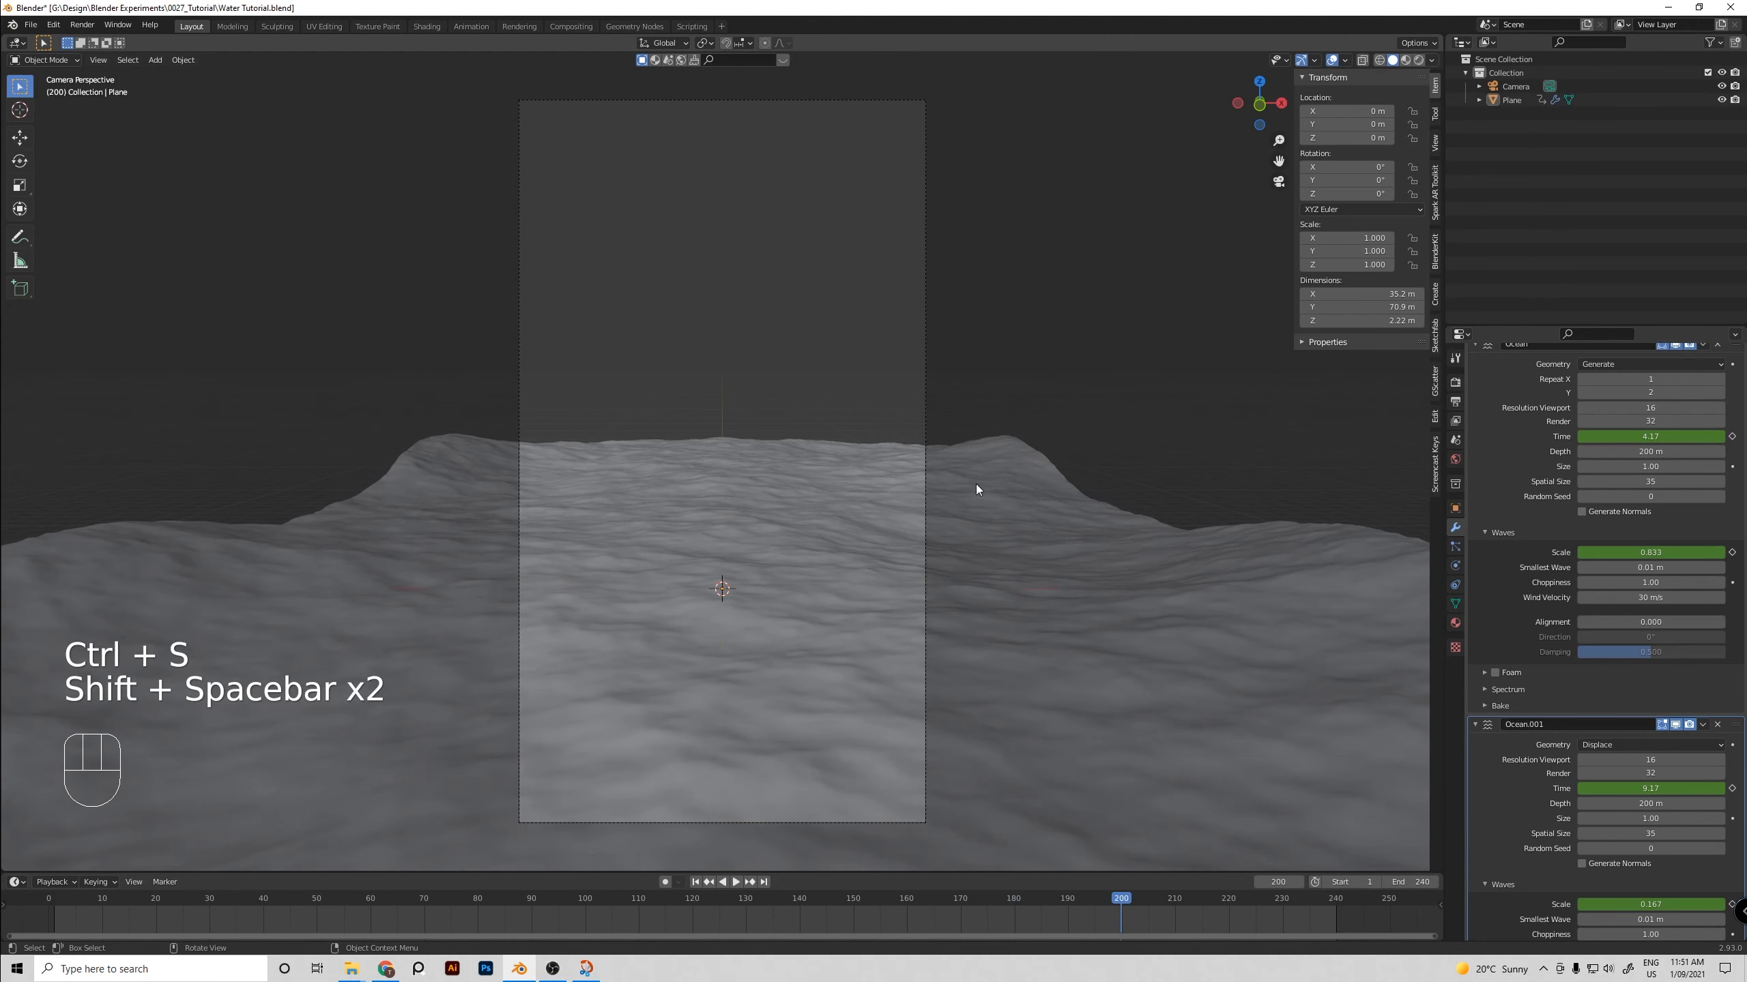
Set the scene's render engine to Cycles
{"action": "left_click", "coordinate": [1455, 382]}
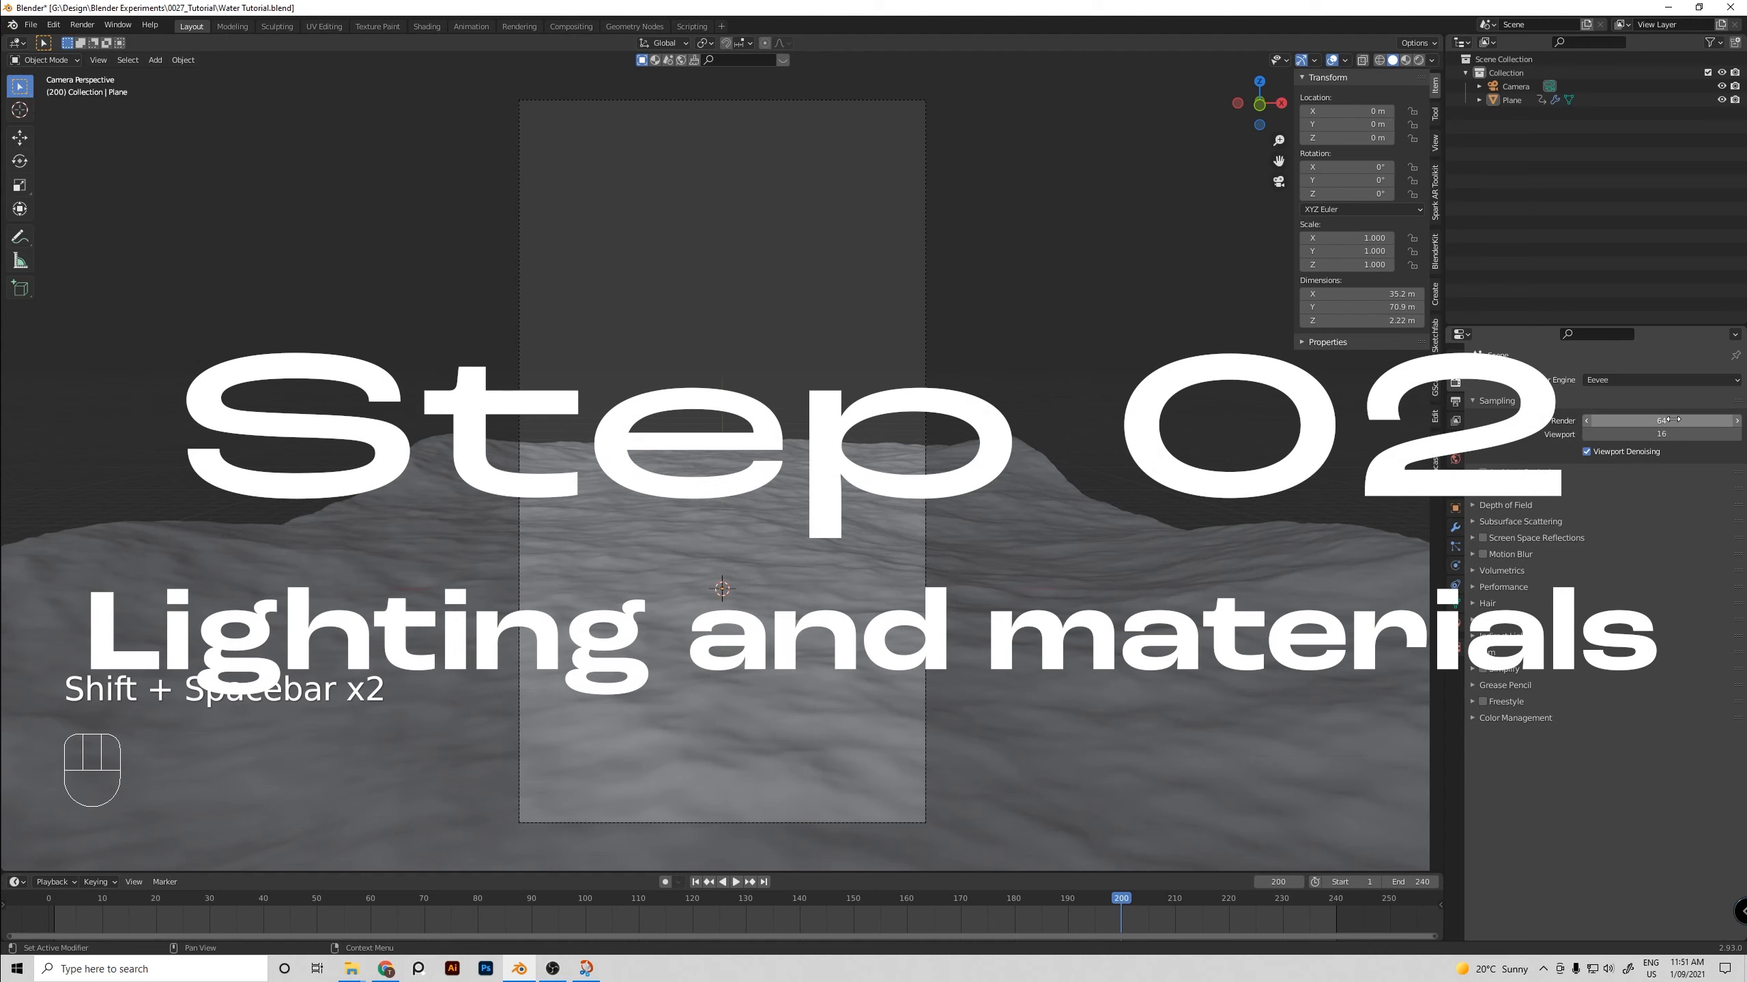
{"action": "left_click", "coordinate": [1620, 385]}
{"action": "left_click", "coordinate": [1619, 421]}
{"action": "left_click", "coordinate": [975, 383]}
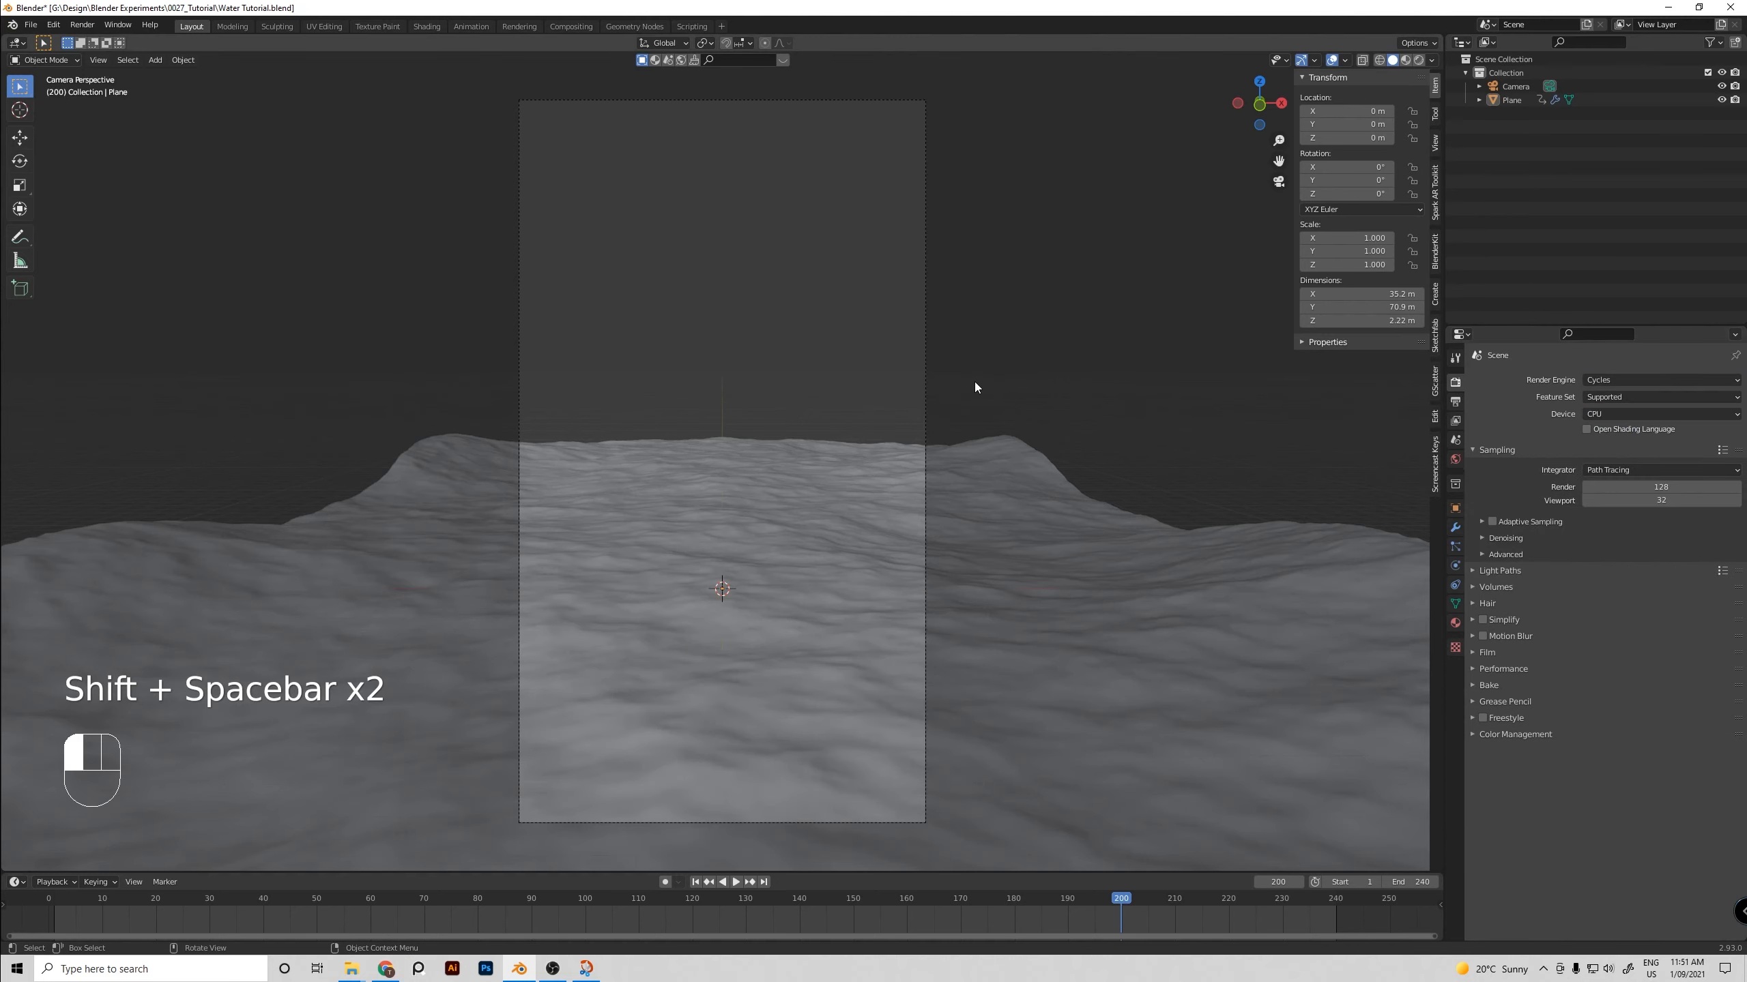
Switch to the Shading workspace and show the World node tree in the shader editor
{"action": "left_click", "coordinate": [420, 27]}
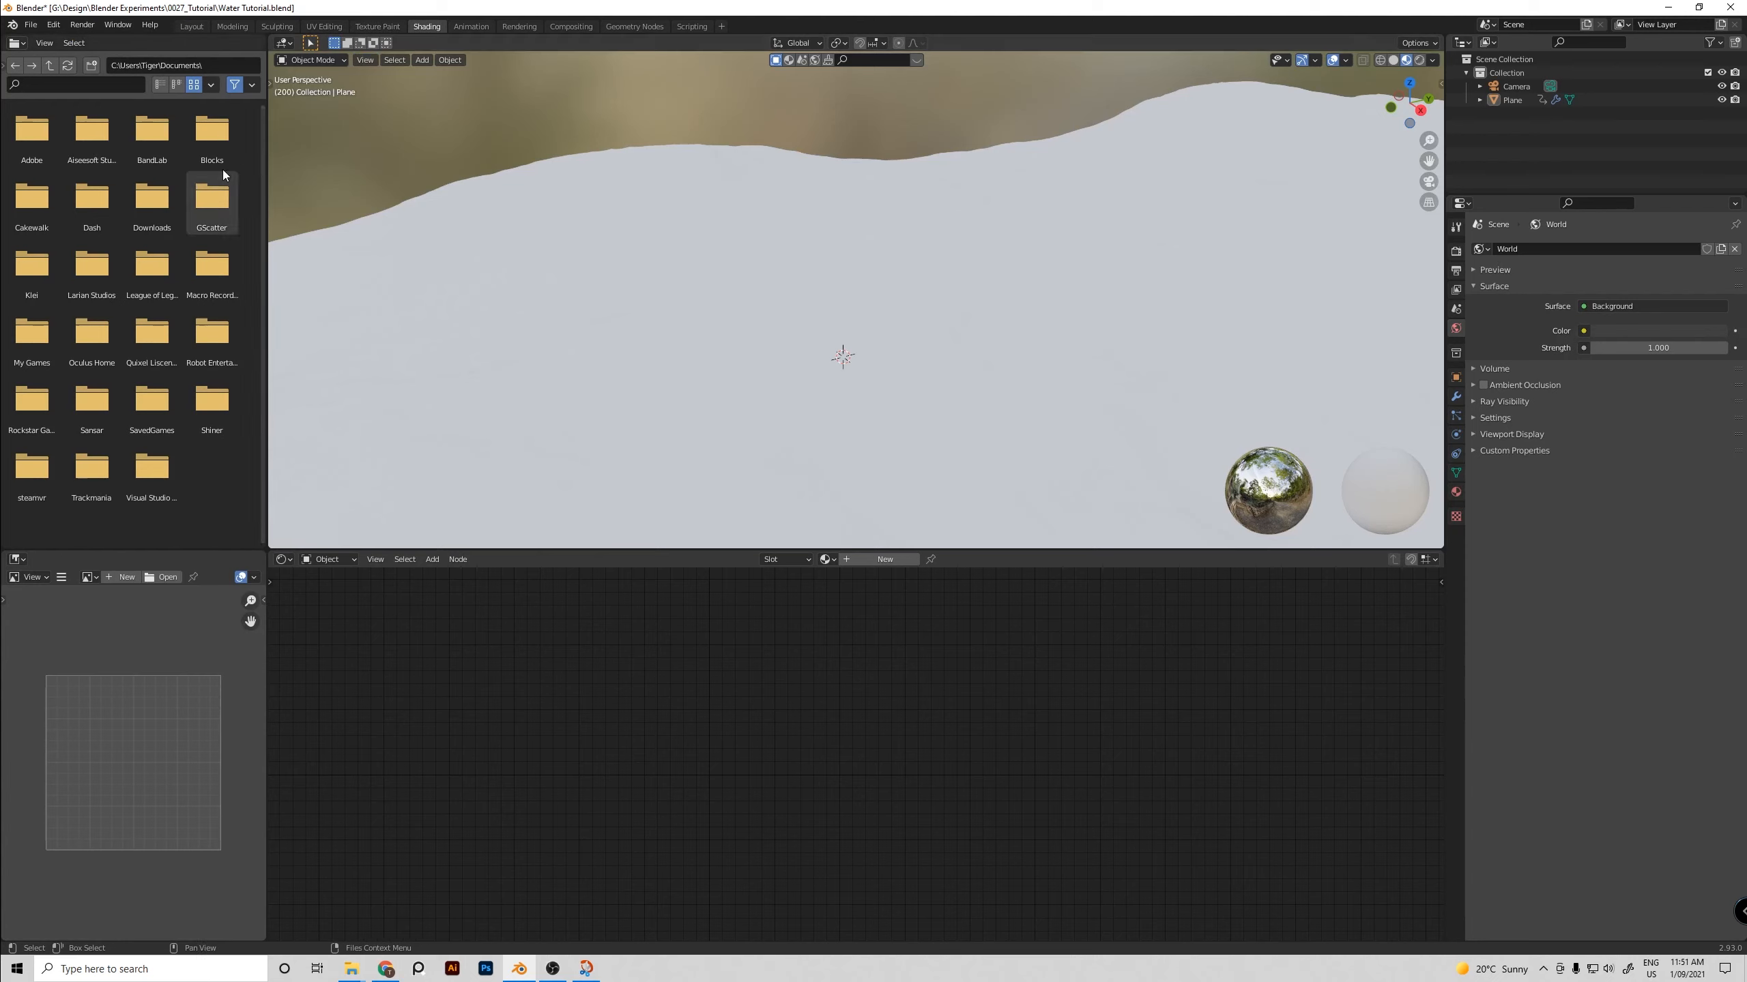
{"action": "left_click", "coordinate": [345, 560]}
{"action": "left_click", "coordinate": [355, 590]}
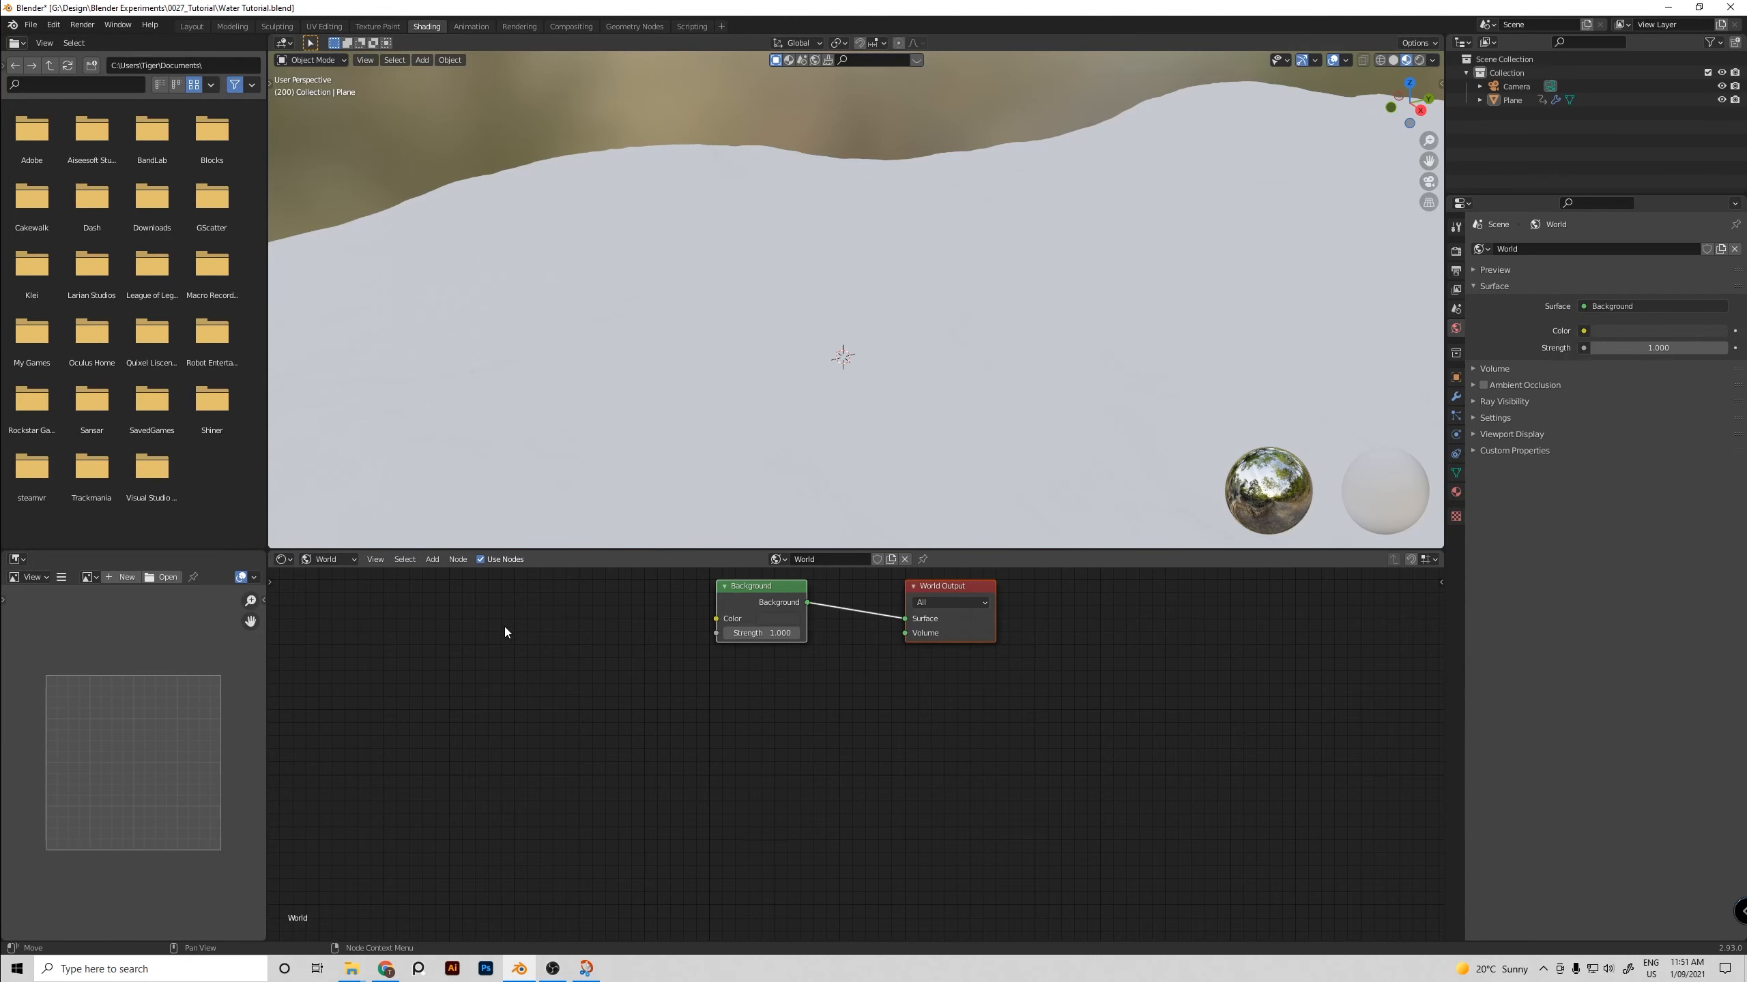
Add an Environment Texture with Mapping and Texture Coordinate nodes feeding the World's Background color, placed beside the Background node
{"action": "middle_click_drag", "start_coordinate": [687, 658], "coordinate": [775, 748]}
{"action": "left_click", "coordinate": [788, 680]}
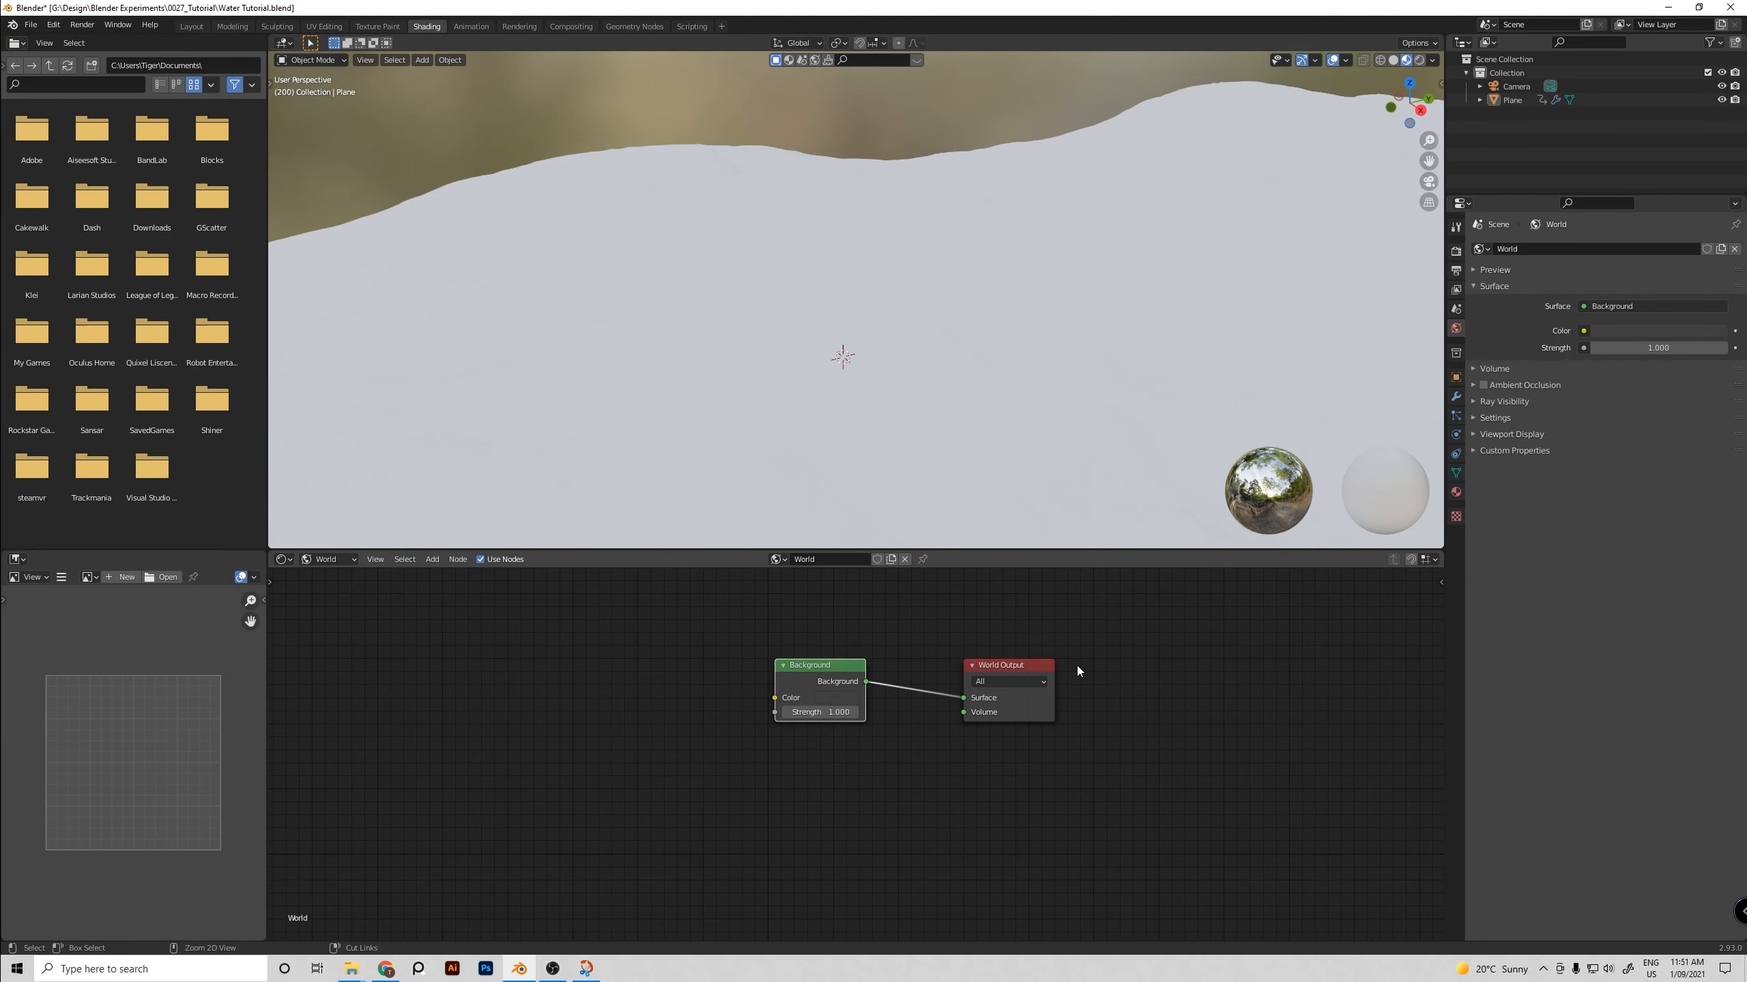
{"action": "key", "text": "ctrl+t"}
{"action": "key", "text": "g"}
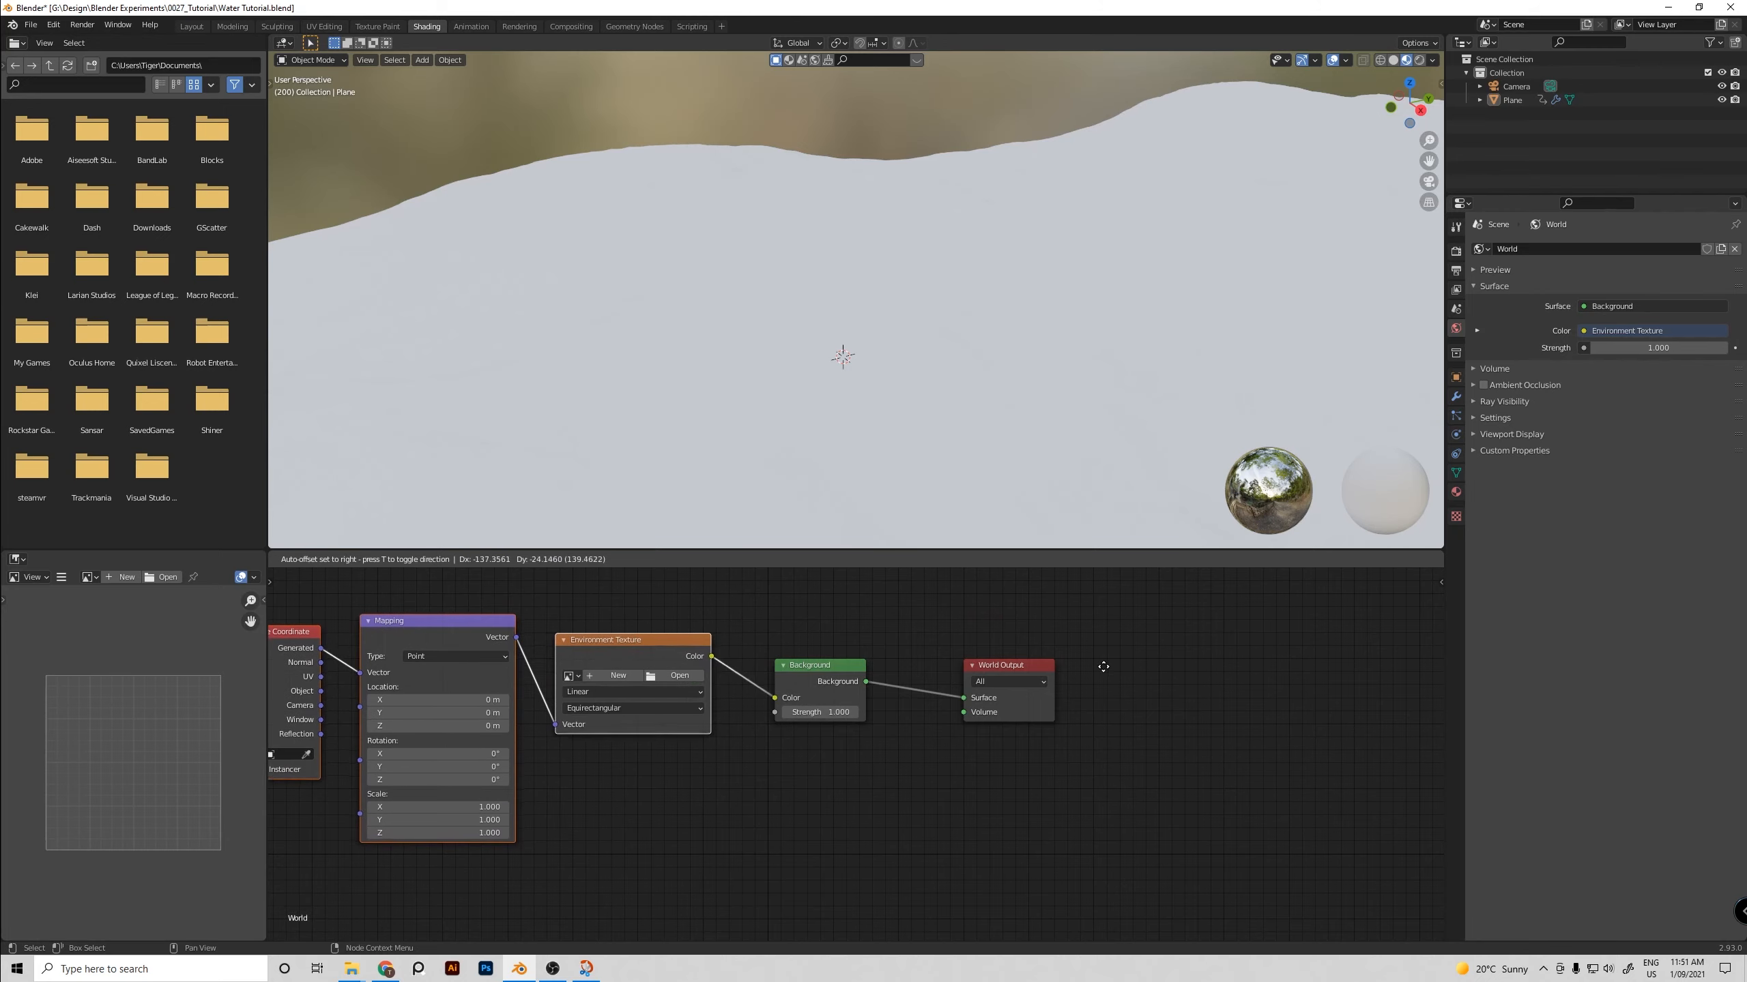
{"action": "left_click", "coordinate": [1108, 673]}
{"action": "middle_click_drag", "start_coordinate": [595, 816], "coordinate": [819, 794]}
{"action": "left_click", "coordinate": [879, 842]}
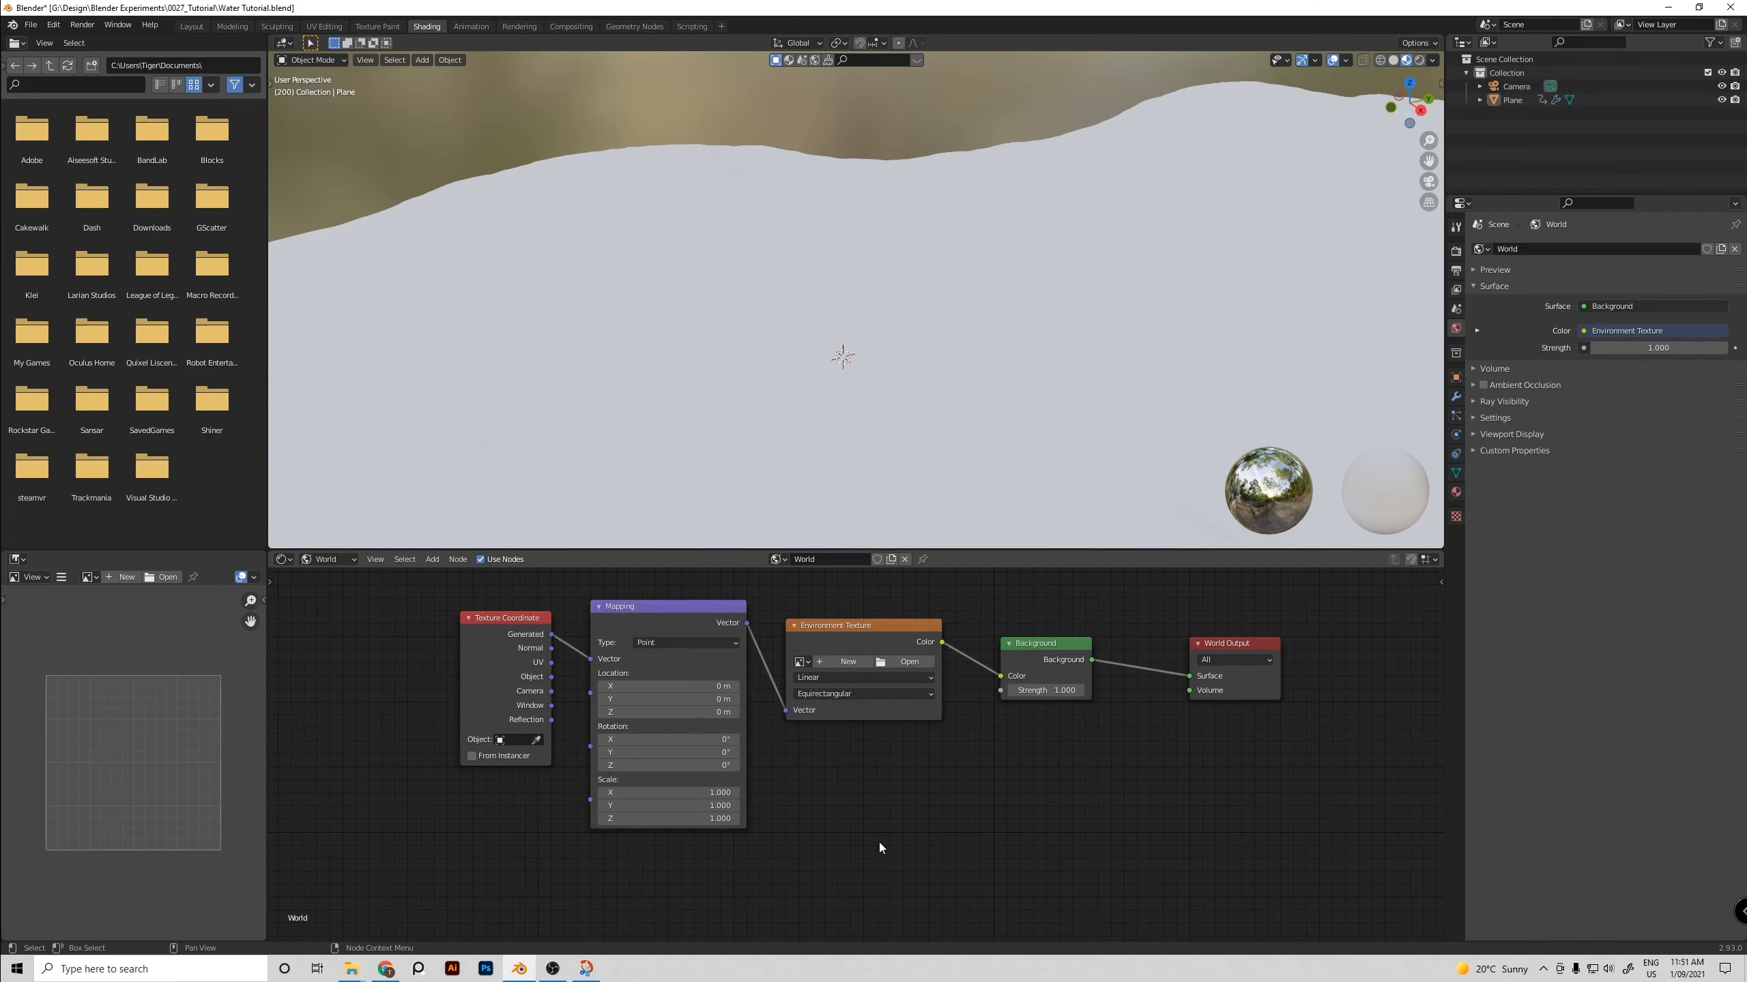
Load orbita_4k.exr from the Assets folder into the Environment Texture node
{"action": "left_click", "coordinate": [908, 663]}
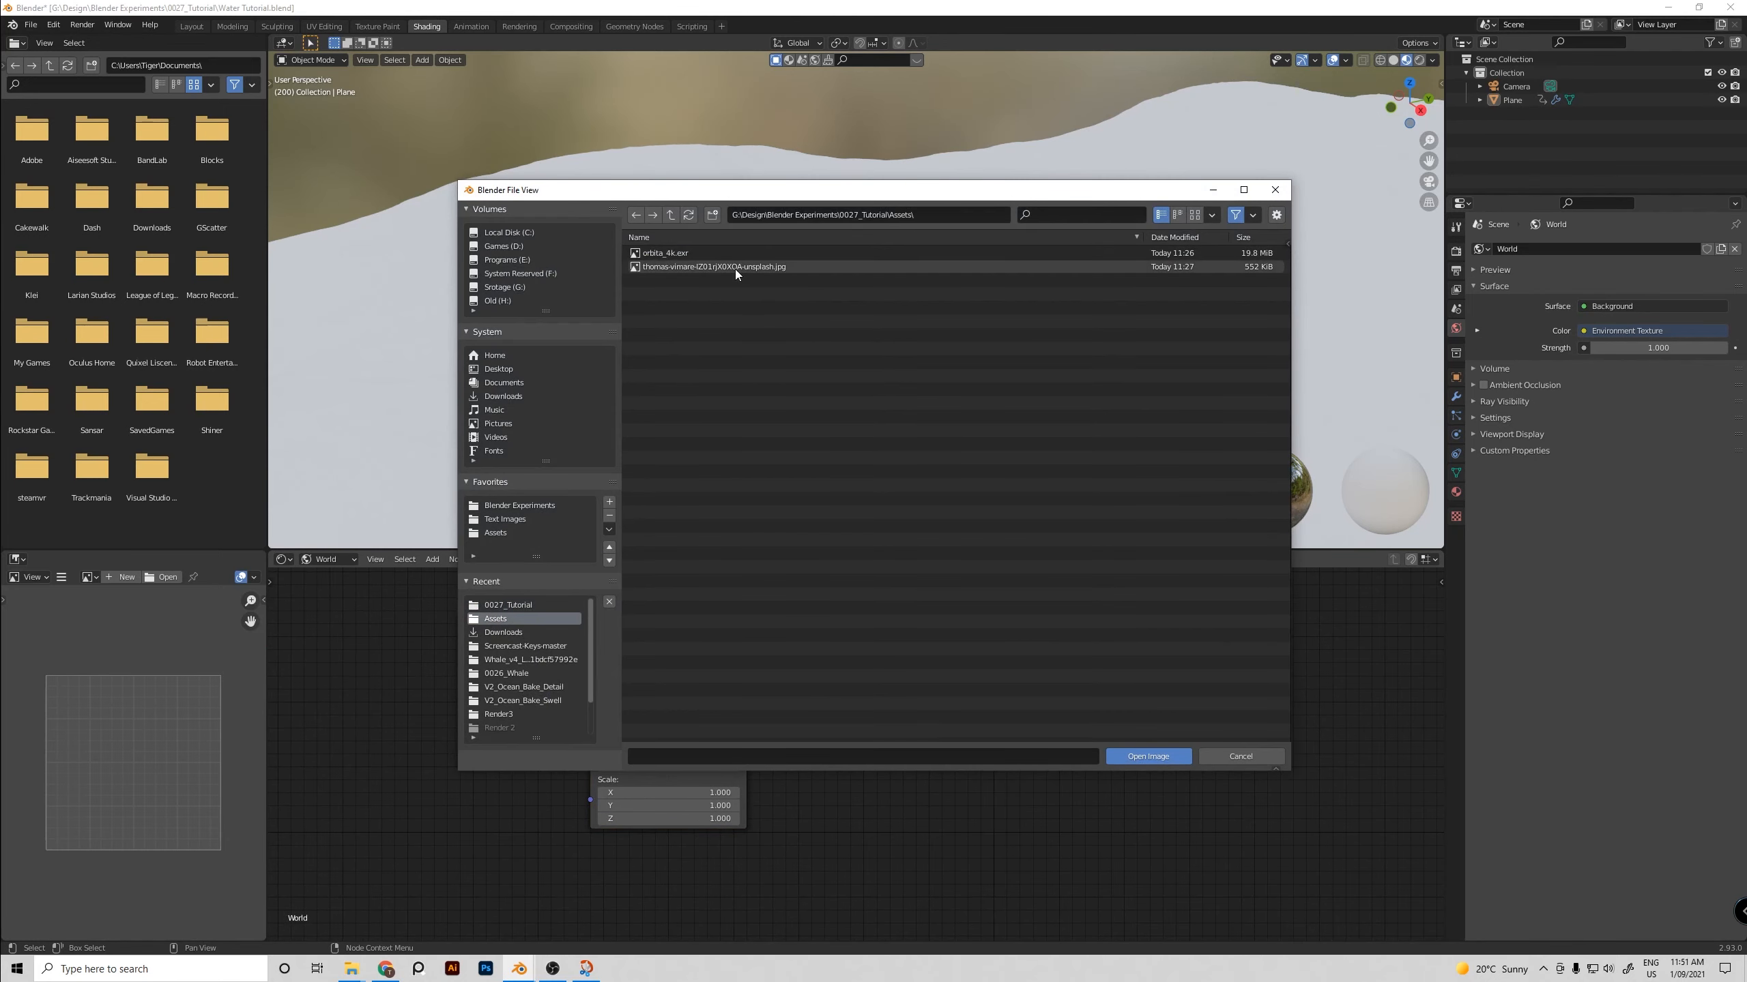
{"action": "left_click", "coordinate": [734, 253]}
{"action": "left_click", "coordinate": [1131, 756]}
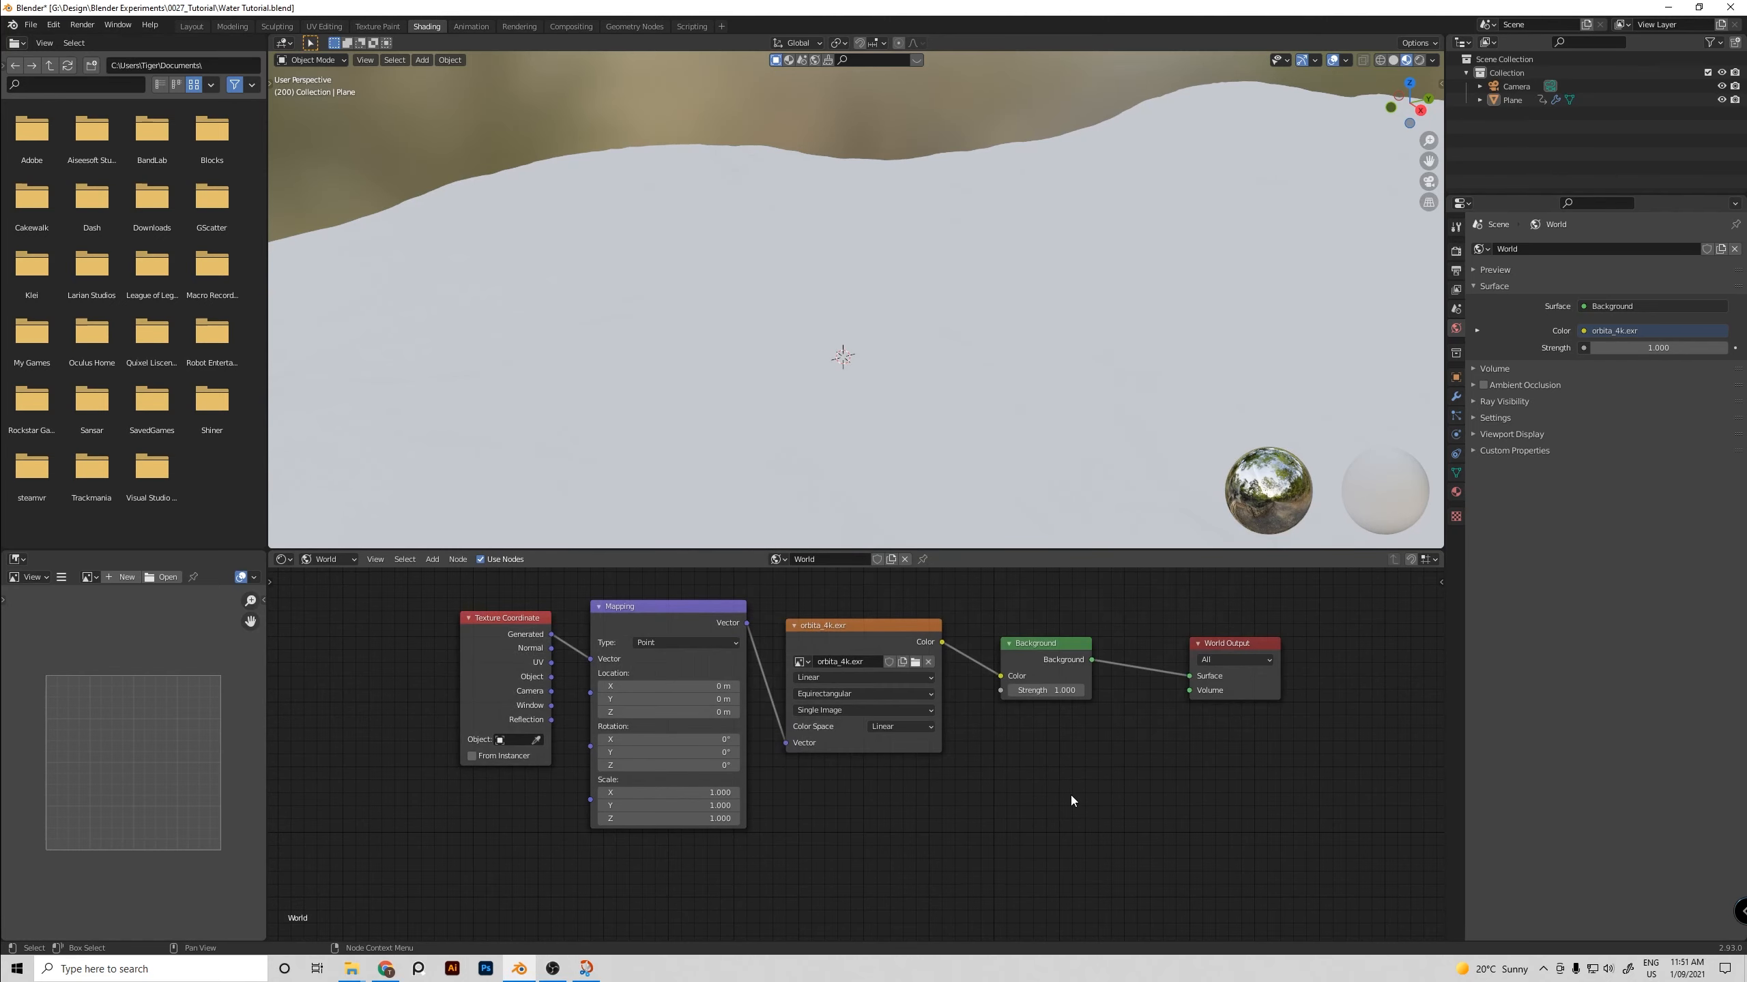
Set the 3D viewport to Rendered shading
{"action": "middle_click_drag", "start_coordinate": [1009, 768], "coordinate": [905, 802]}
{"action": "key", "text": "z"}
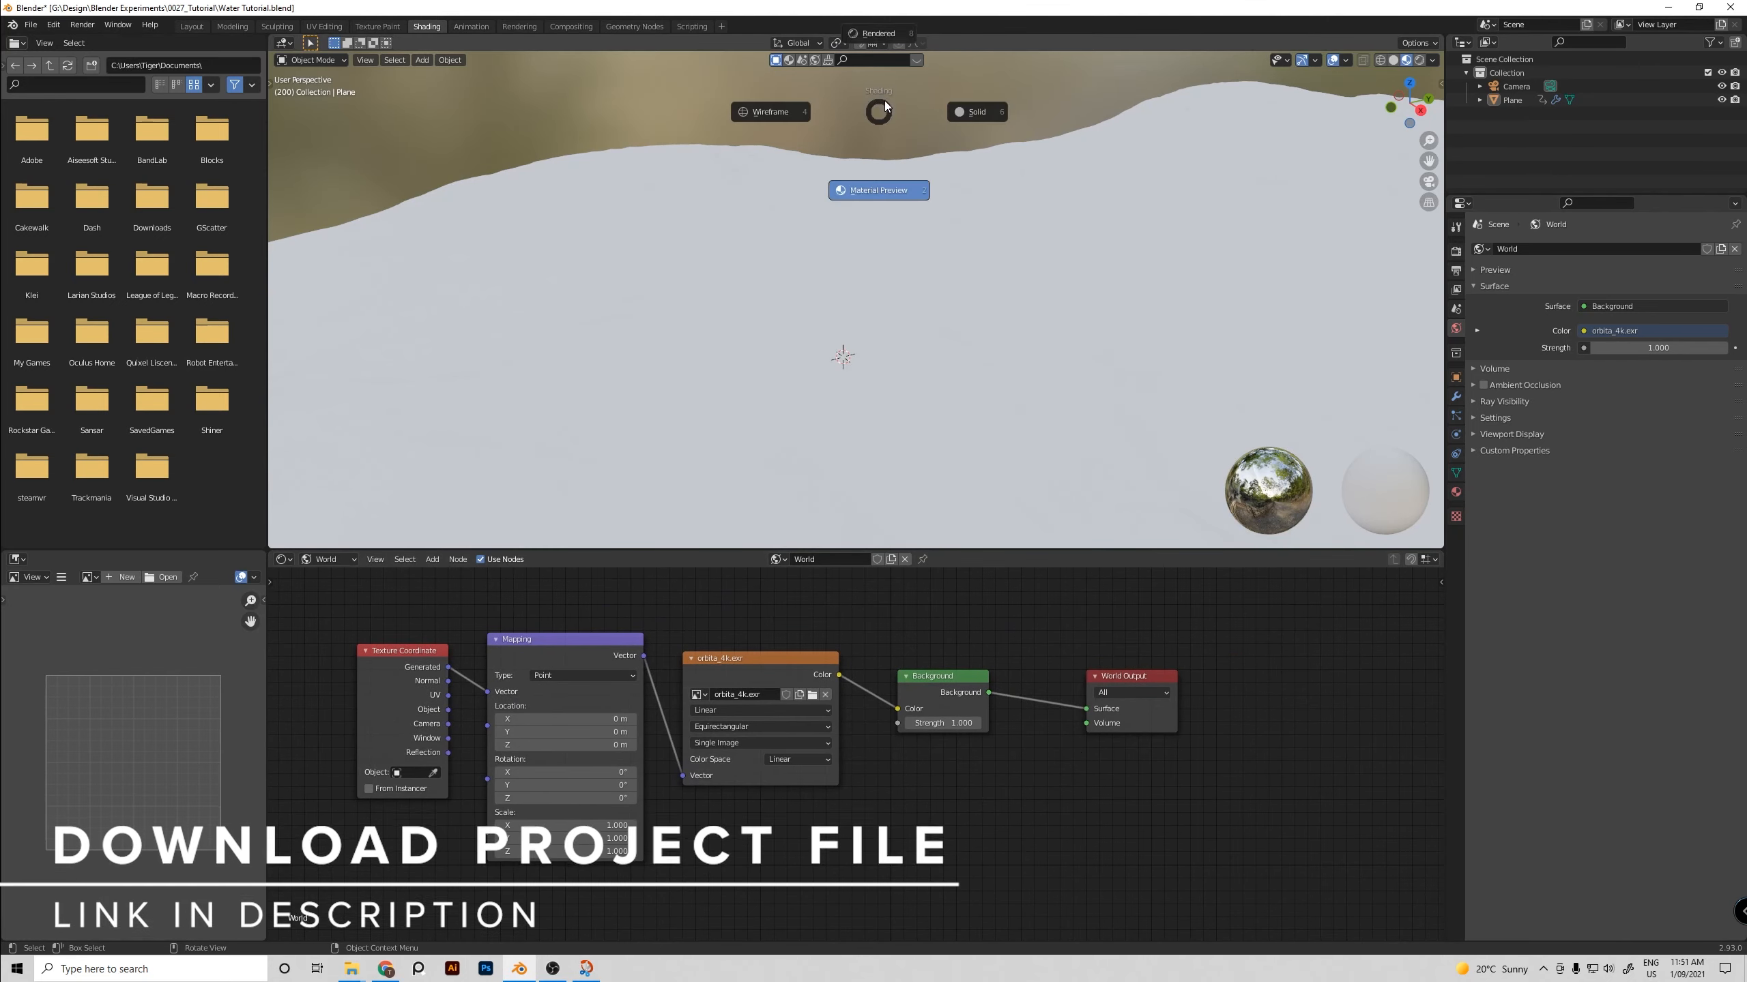
{"action": "left_click", "coordinate": [887, 49]}
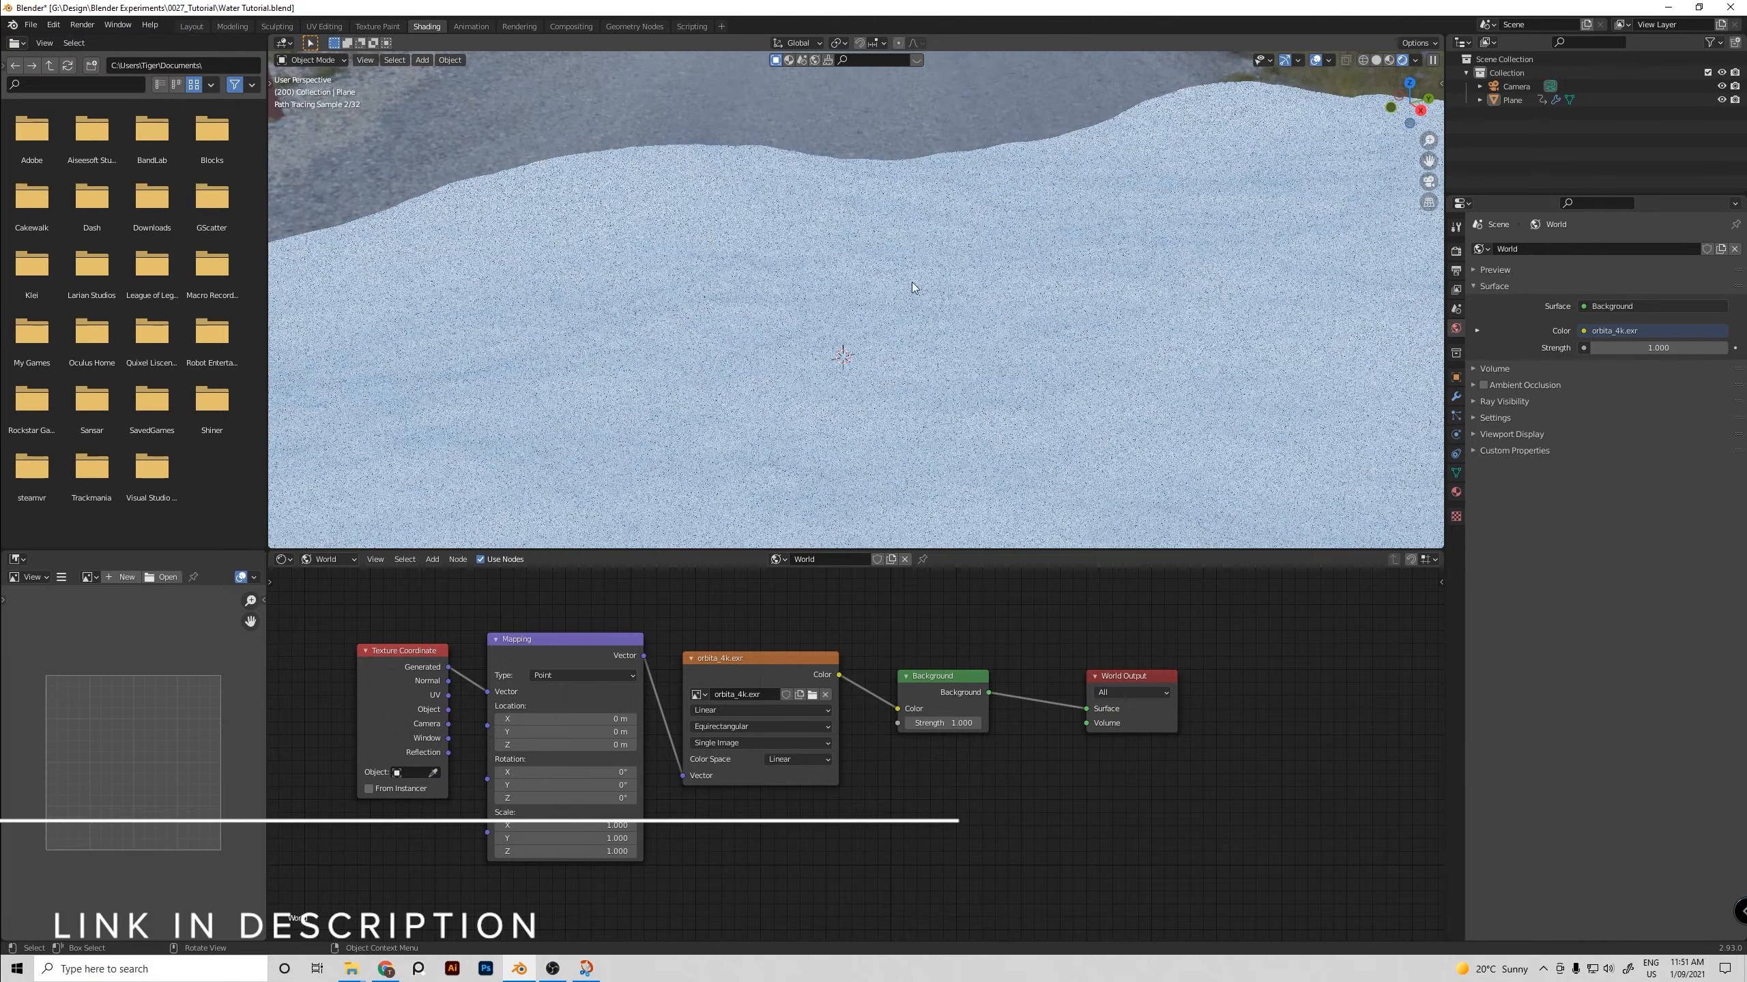
Hide the ocean plane to look around the environment image, and unhide it again
{"action": "middle_click_drag", "start_coordinate": [912, 281], "coordinate": [603, 230]}
{"action": "left_click", "coordinate": [764, 260]}
{"action": "key", "text": "h"}
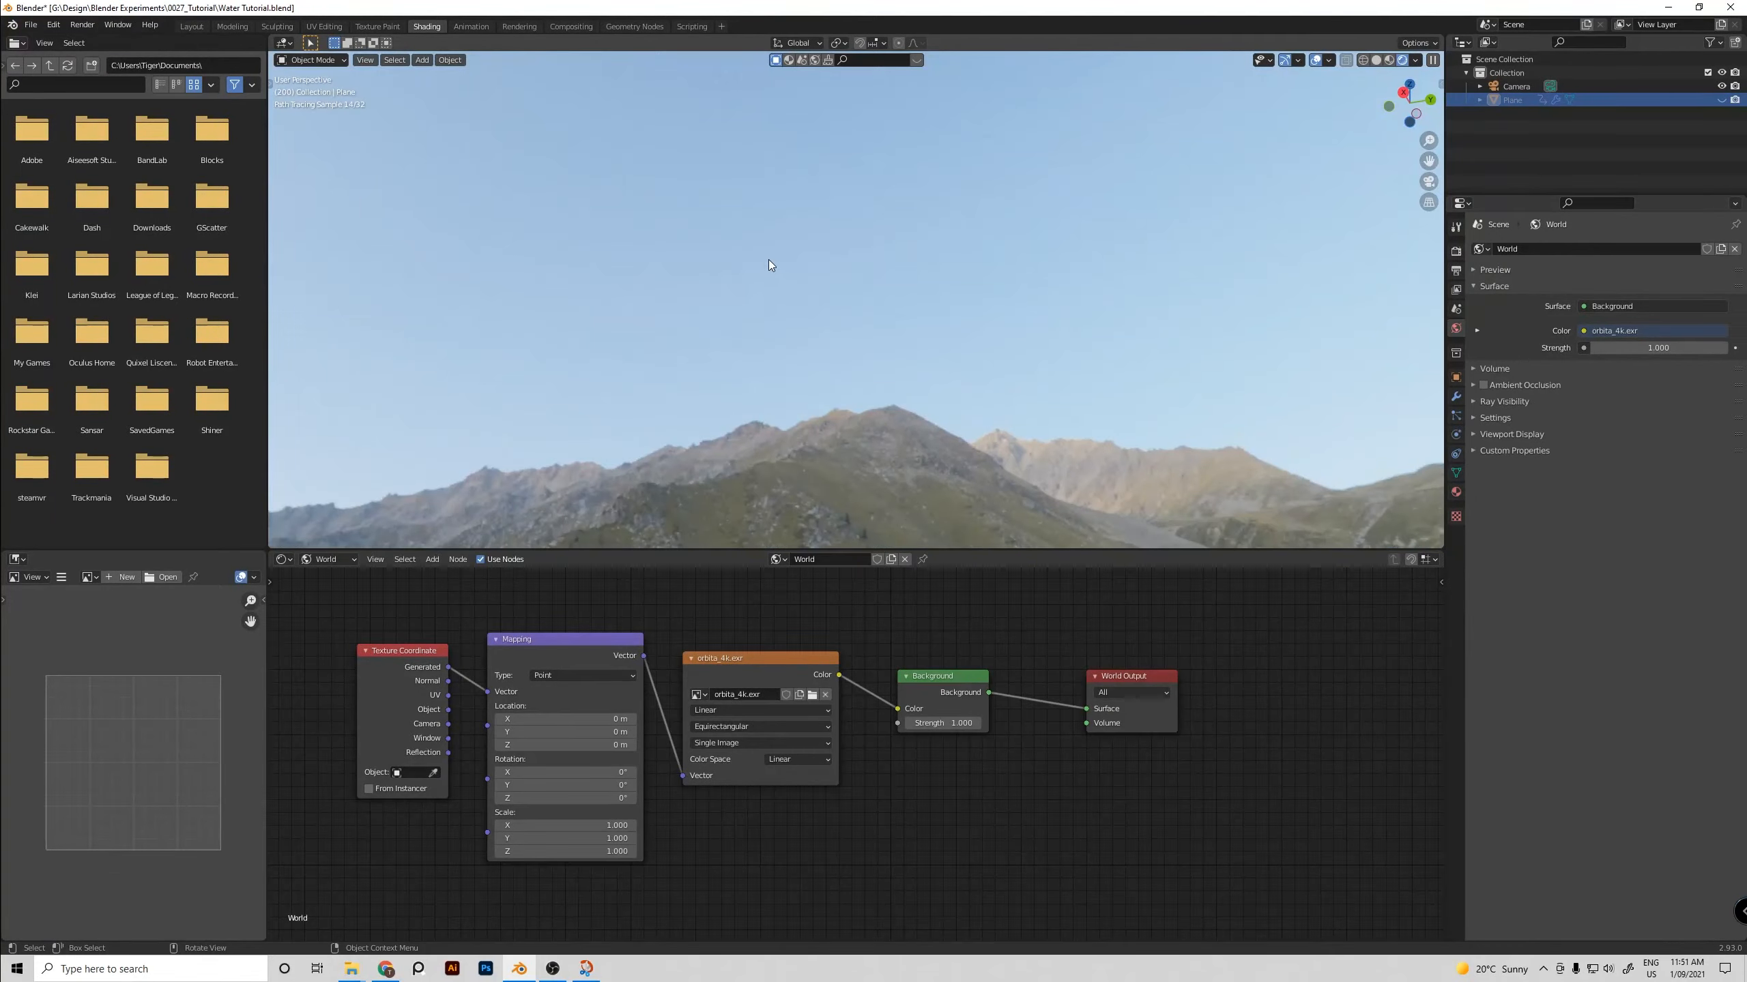
{"action": "middle_click_drag", "start_coordinate": [769, 260], "coordinate": [893, 345]}
{"action": "key", "text": "alt+h"}
Return the shader editor to the Object shader type and save the file
{"action": "left_click", "coordinate": [330, 560]}
{"action": "left_click", "coordinate": [329, 592]}
{"action": "key", "text": "ctrl+s"}
Add a new material to the ocean plane and name it Water
{"action": "left_click", "coordinate": [871, 561]}
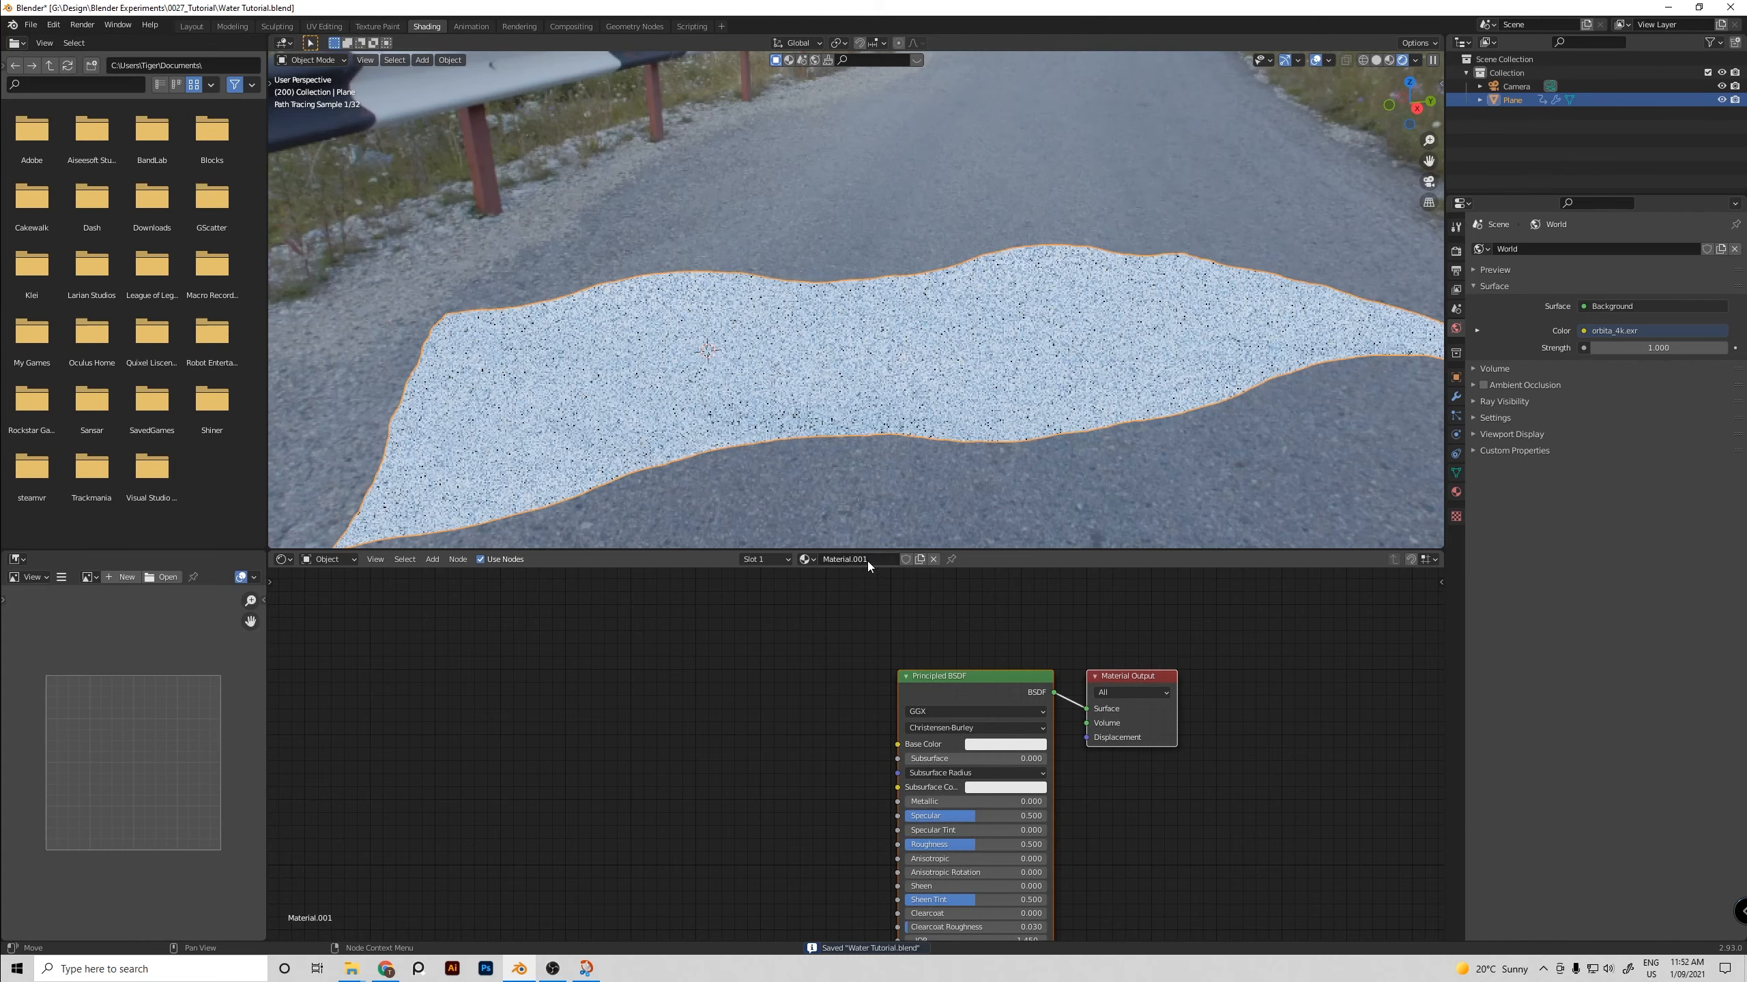
{"action": "double_click", "coordinate": [866, 560]}
{"action": "type", "text": "Water"}
{"action": "key", "text": "Return"}
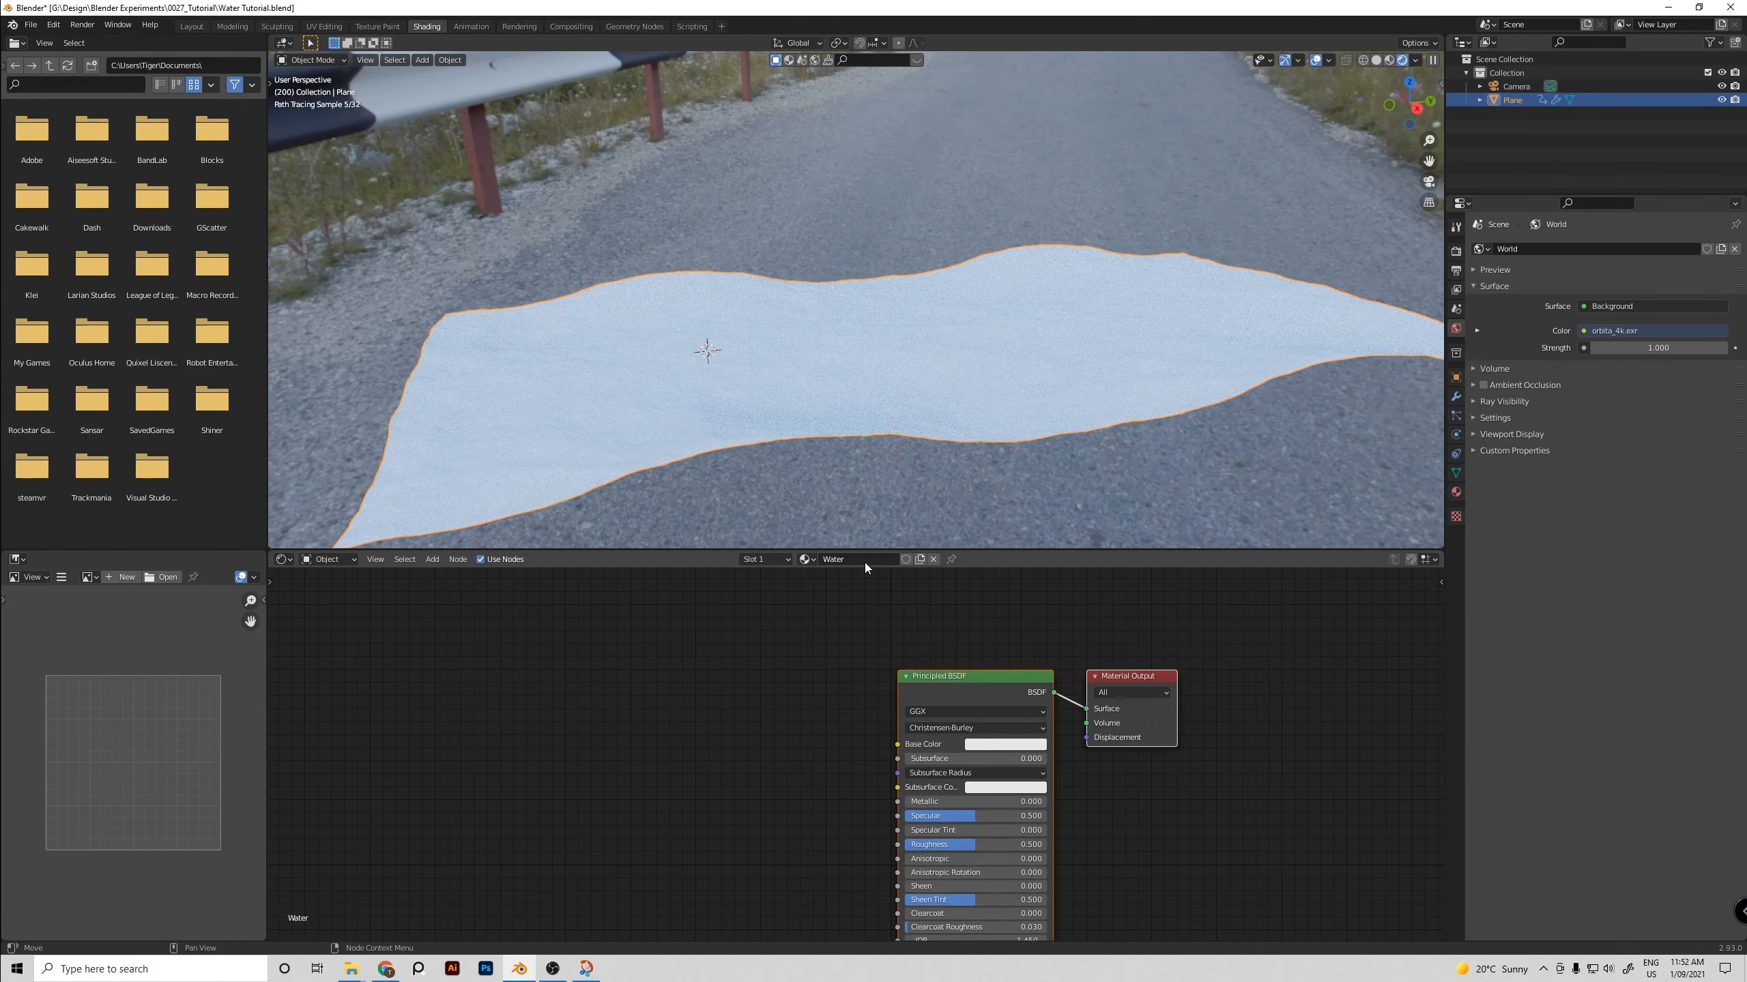
Set the Specular value of the Water material's Principled BSDF to 0.25
{"action": "middle_click_drag", "start_coordinate": [1070, 751], "coordinate": [952, 740]}
{"action": "scroll", "coordinate": [953, 740], "scroll_direction": "up", "scroll_amount": 1}
{"action": "scroll", "coordinate": [952, 741], "scroll_direction": "up", "scroll_amount": 1}
{"action": "double_click", "coordinate": [942, 751]}
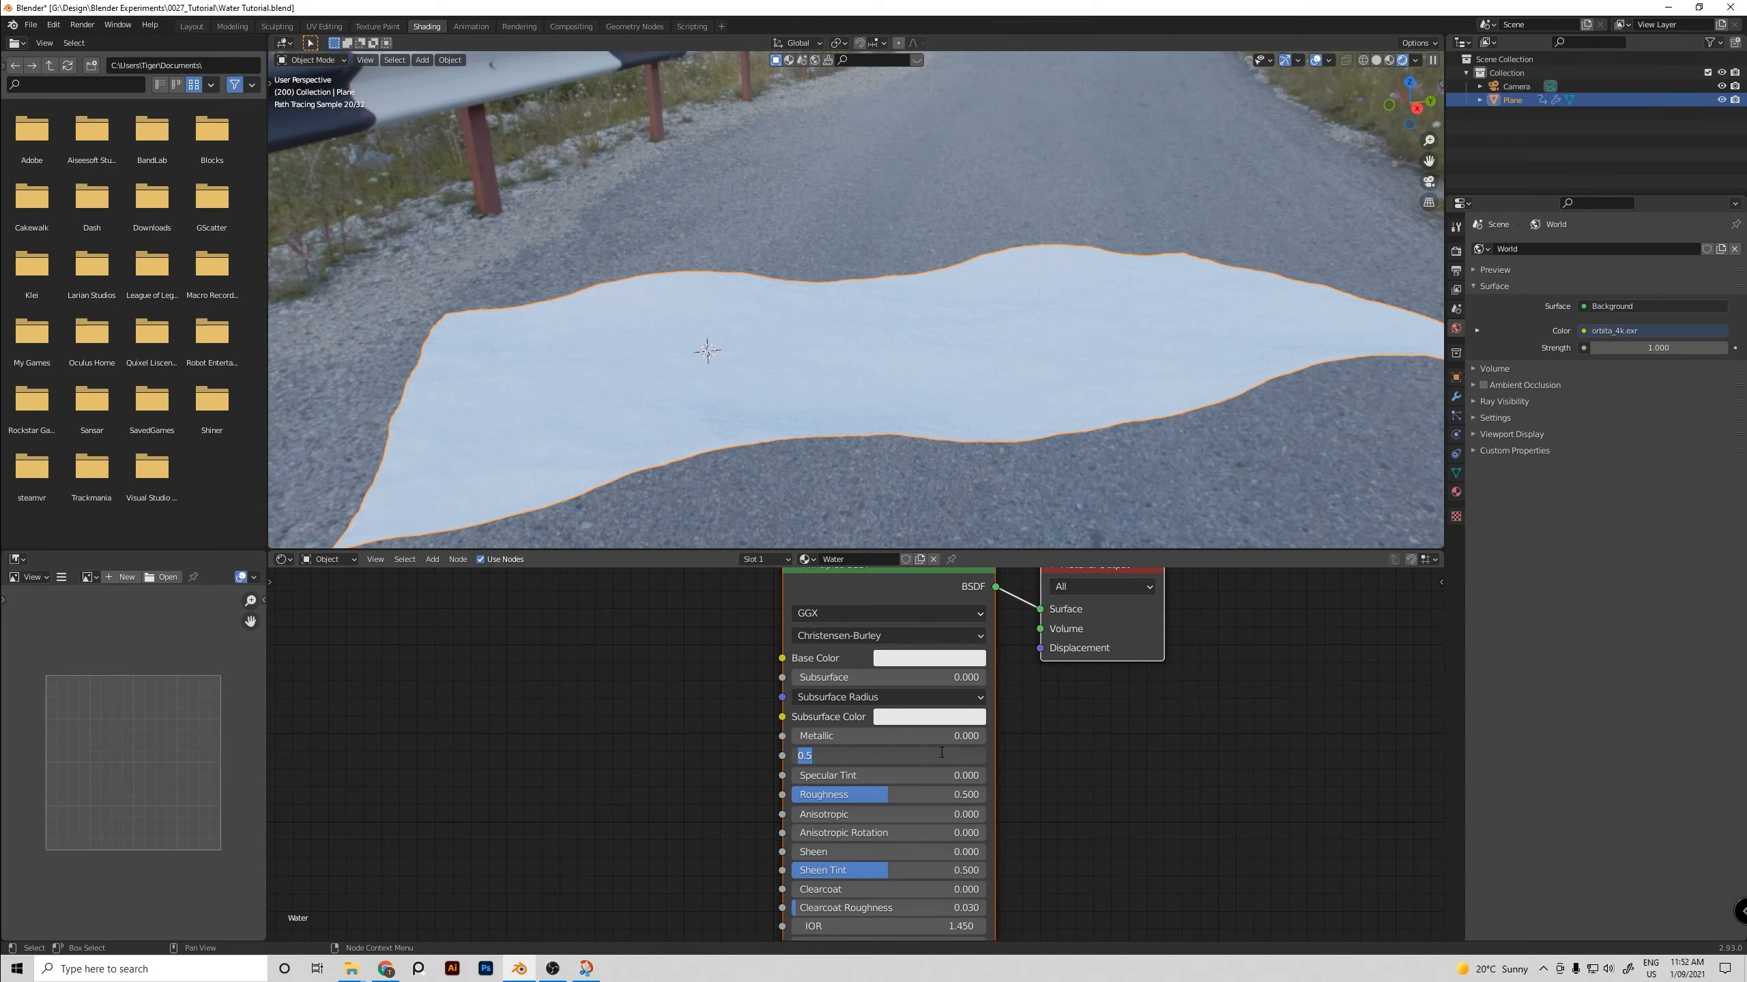
{"action": "type", "text": ".25"}
{"action": "key", "text": "Return"}
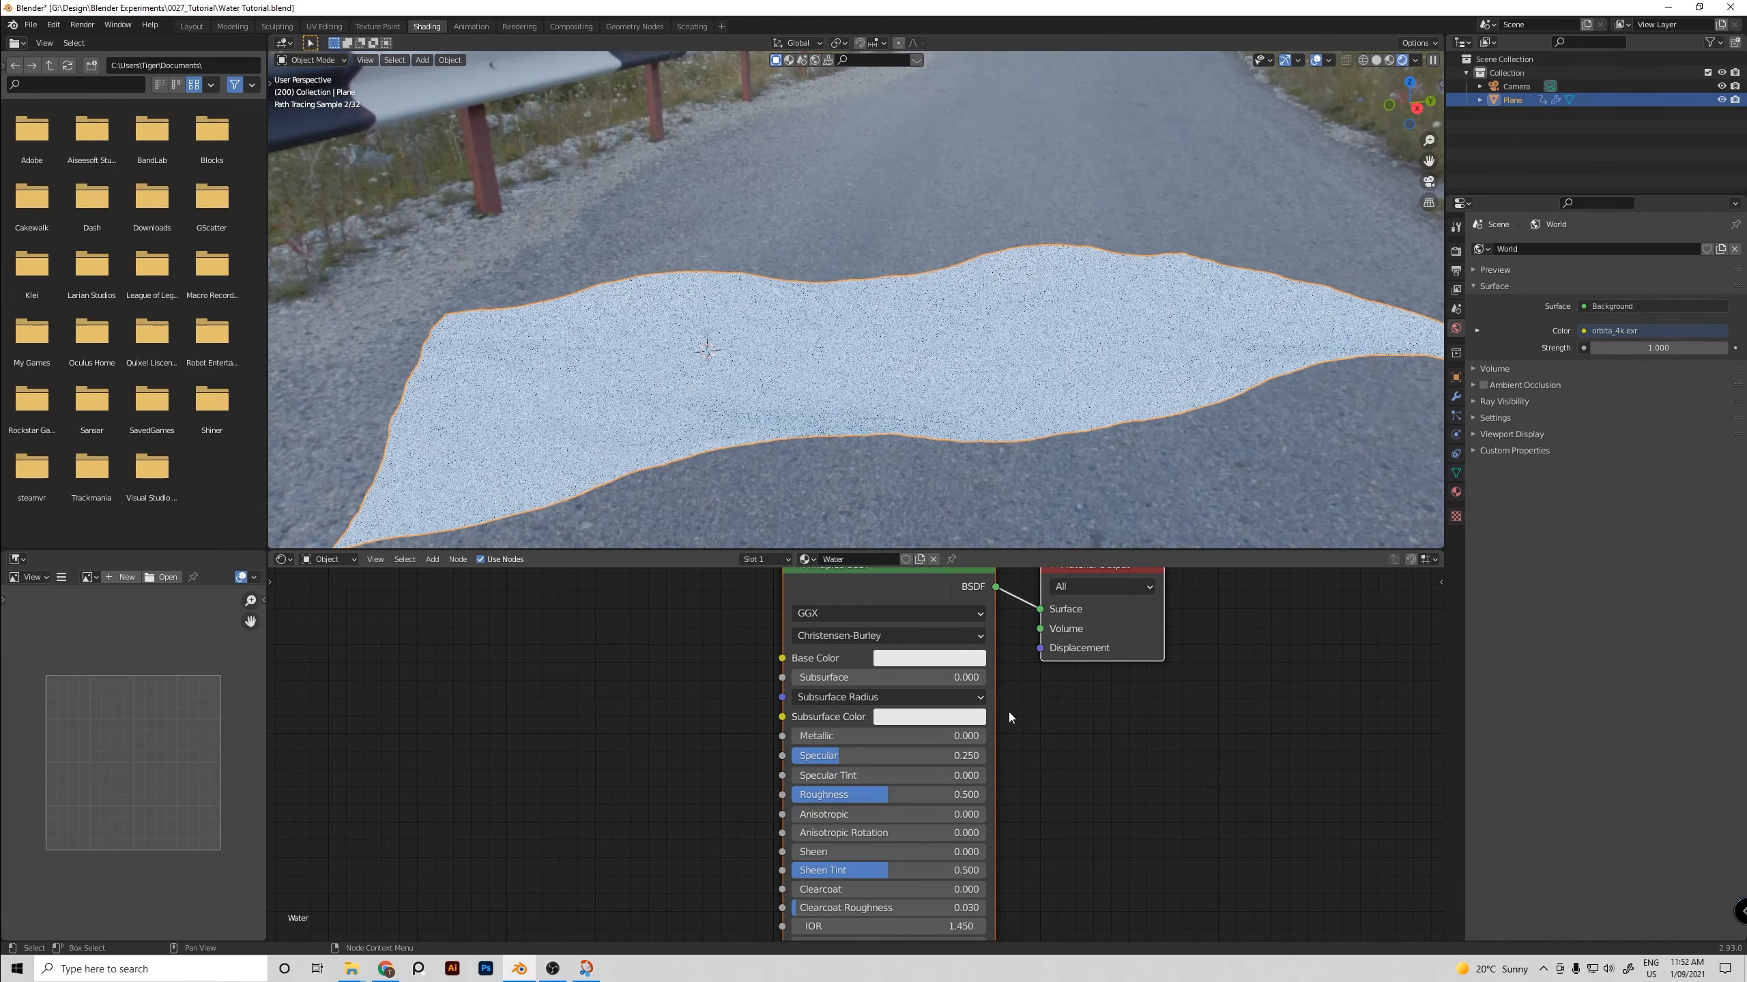
Make the Water material's Base Color black and set its Roughness to 0
{"action": "left_click", "coordinate": [904, 662]}
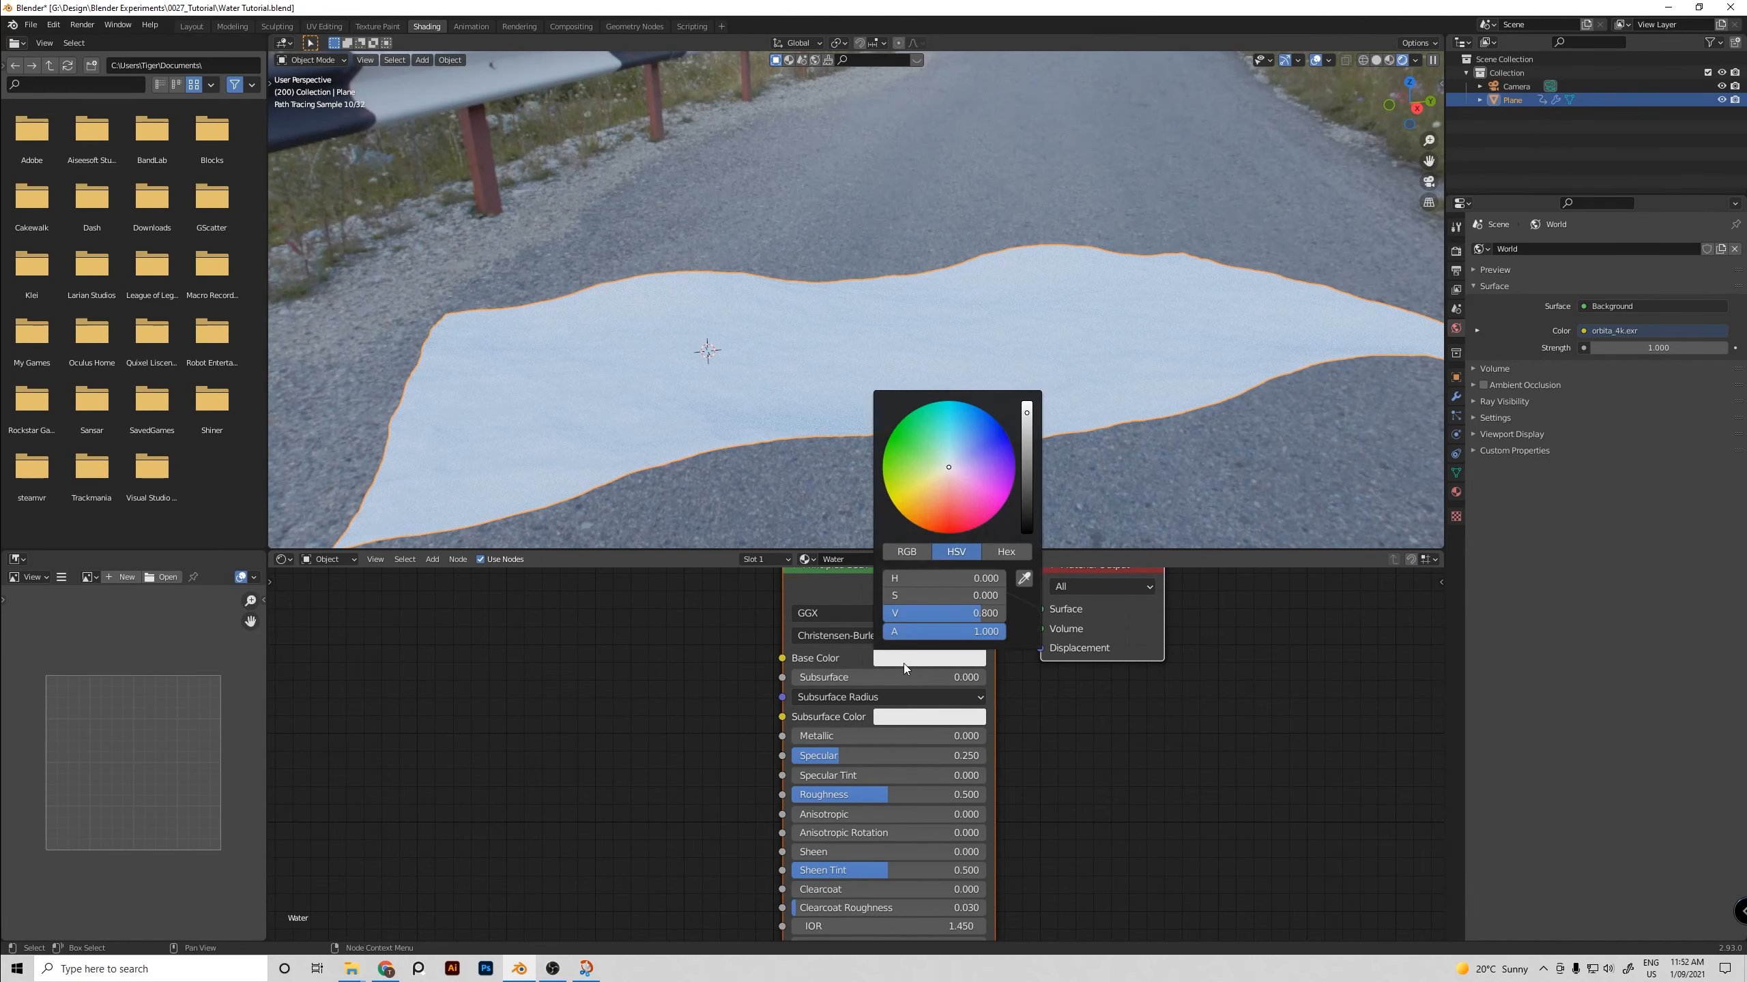
{"action": "left_click", "coordinate": [1027, 473]}
{"action": "left_click_drag", "start_coordinate": [1027, 472], "coordinate": [1027, 534]}
{"action": "left_click", "coordinate": [887, 795]}
{"action": "type", "text": "0"}
{"action": "key", "text": "Return"}
{"action": "left_click", "coordinate": [1128, 764]}
Enable the Denoising Data pass for the view layer
{"action": "middle_click_drag", "start_coordinate": [743, 234], "coordinate": [1028, 139]}
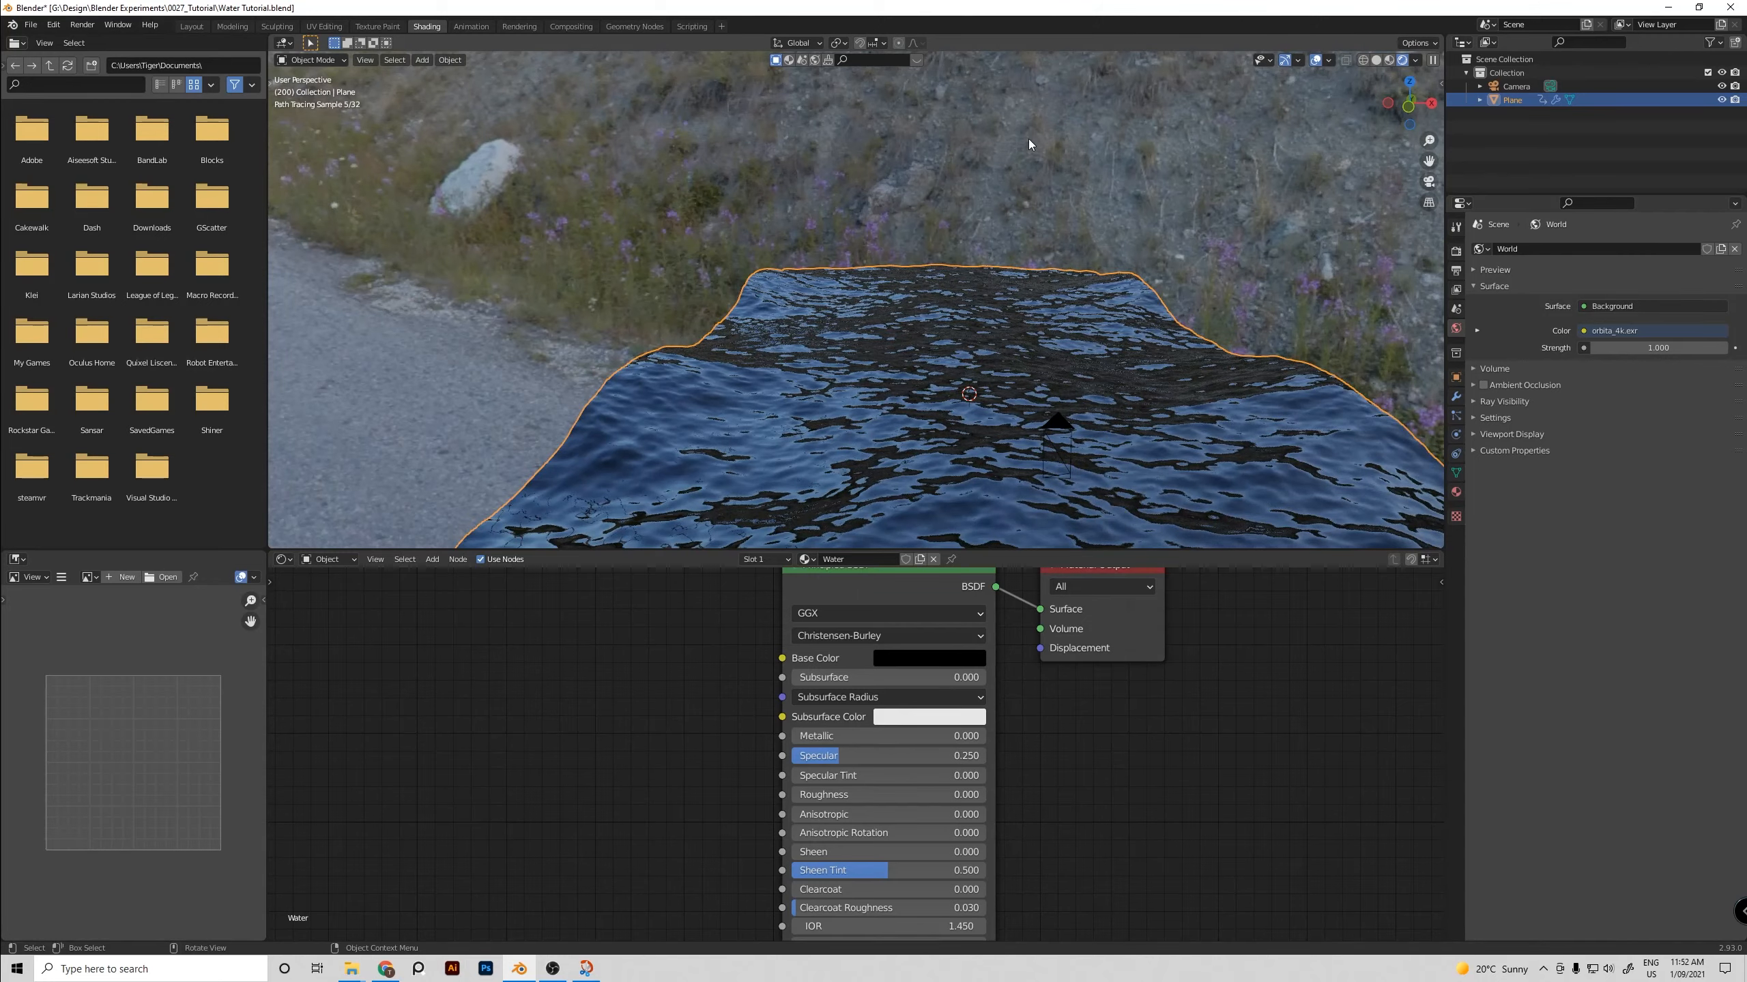
{"action": "left_click_drag", "start_coordinate": [899, 184], "coordinate": [851, 227]}
{"action": "middle_click_drag", "start_coordinate": [851, 227], "coordinate": [976, 235]}
{"action": "left_click", "coordinate": [1456, 272]}
{"action": "left_click", "coordinate": [1456, 290]}
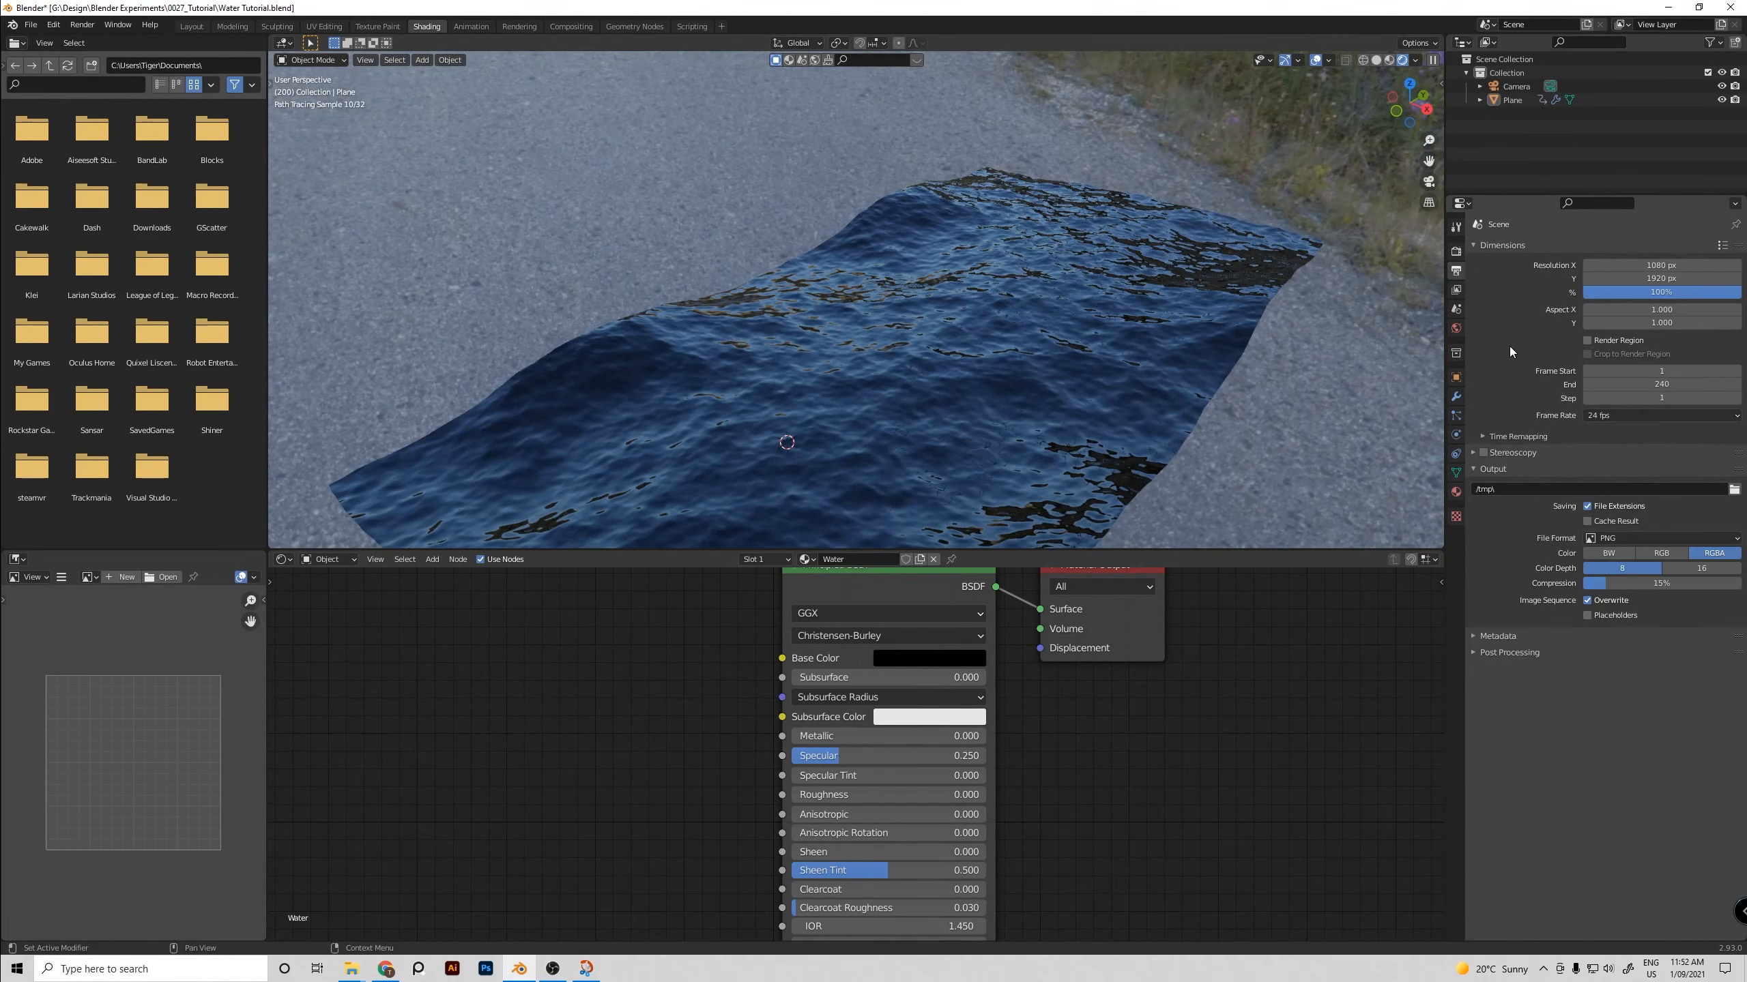
{"action": "left_click", "coordinate": [1588, 420]}
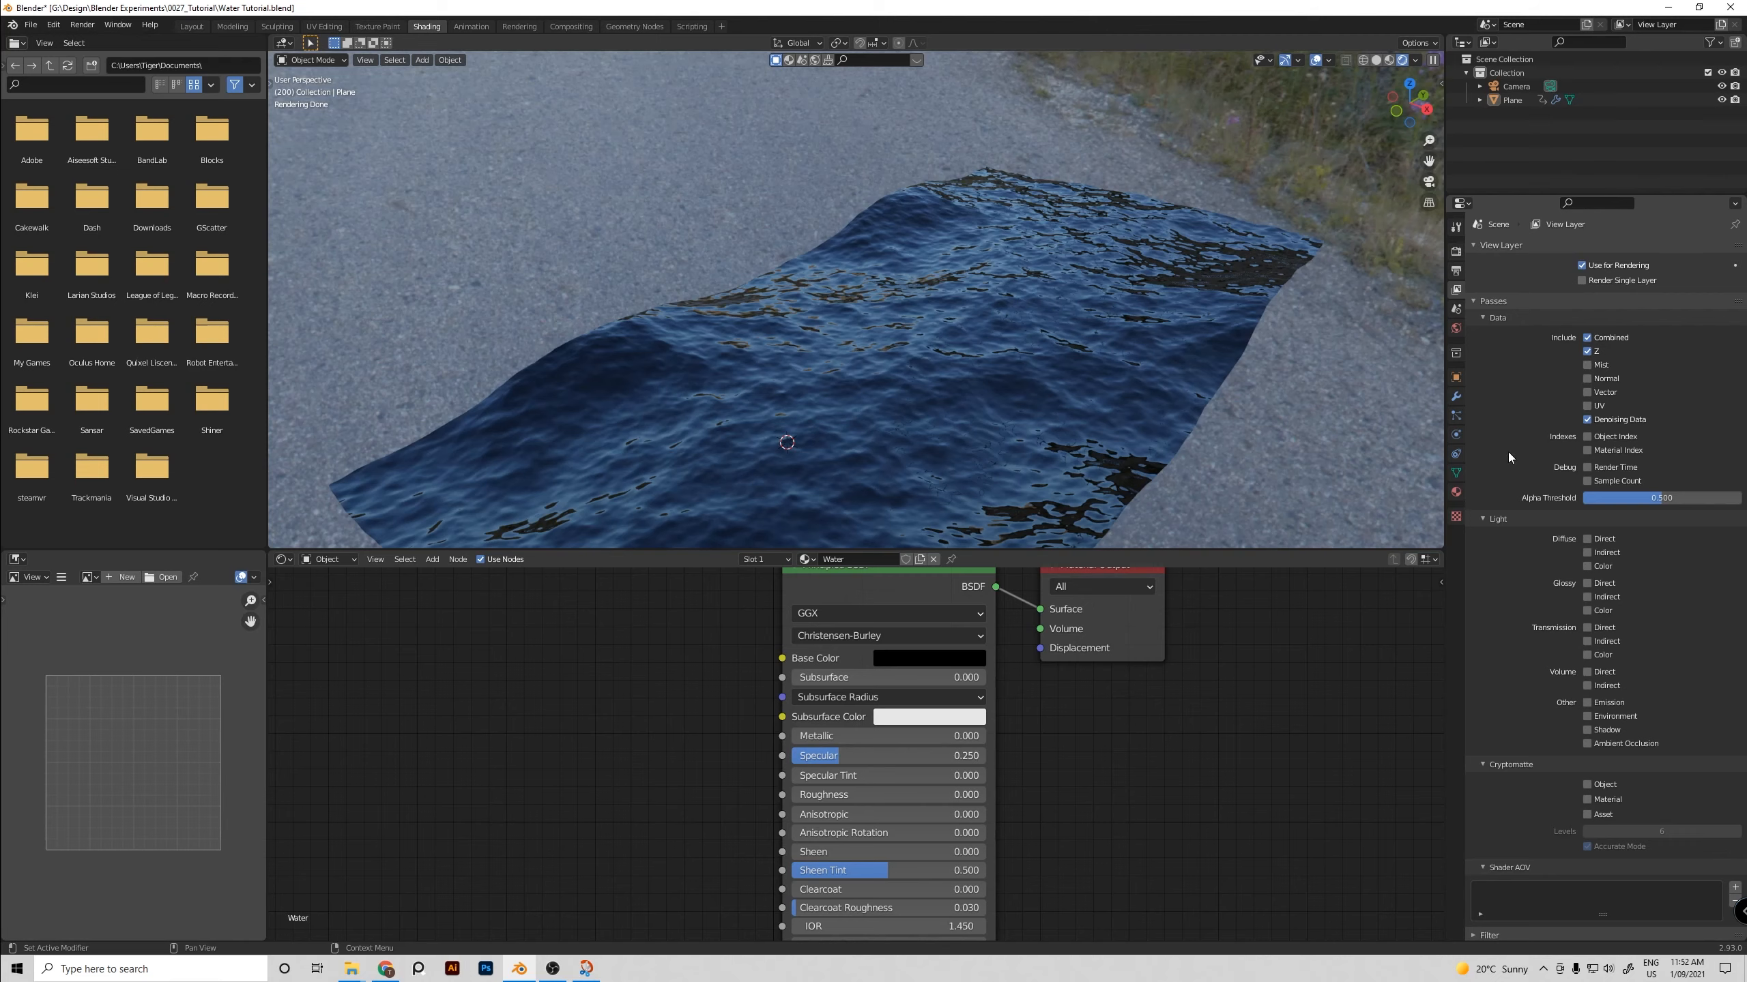
Make the render film background transparent and save the file
{"action": "left_click", "coordinate": [1456, 251]}
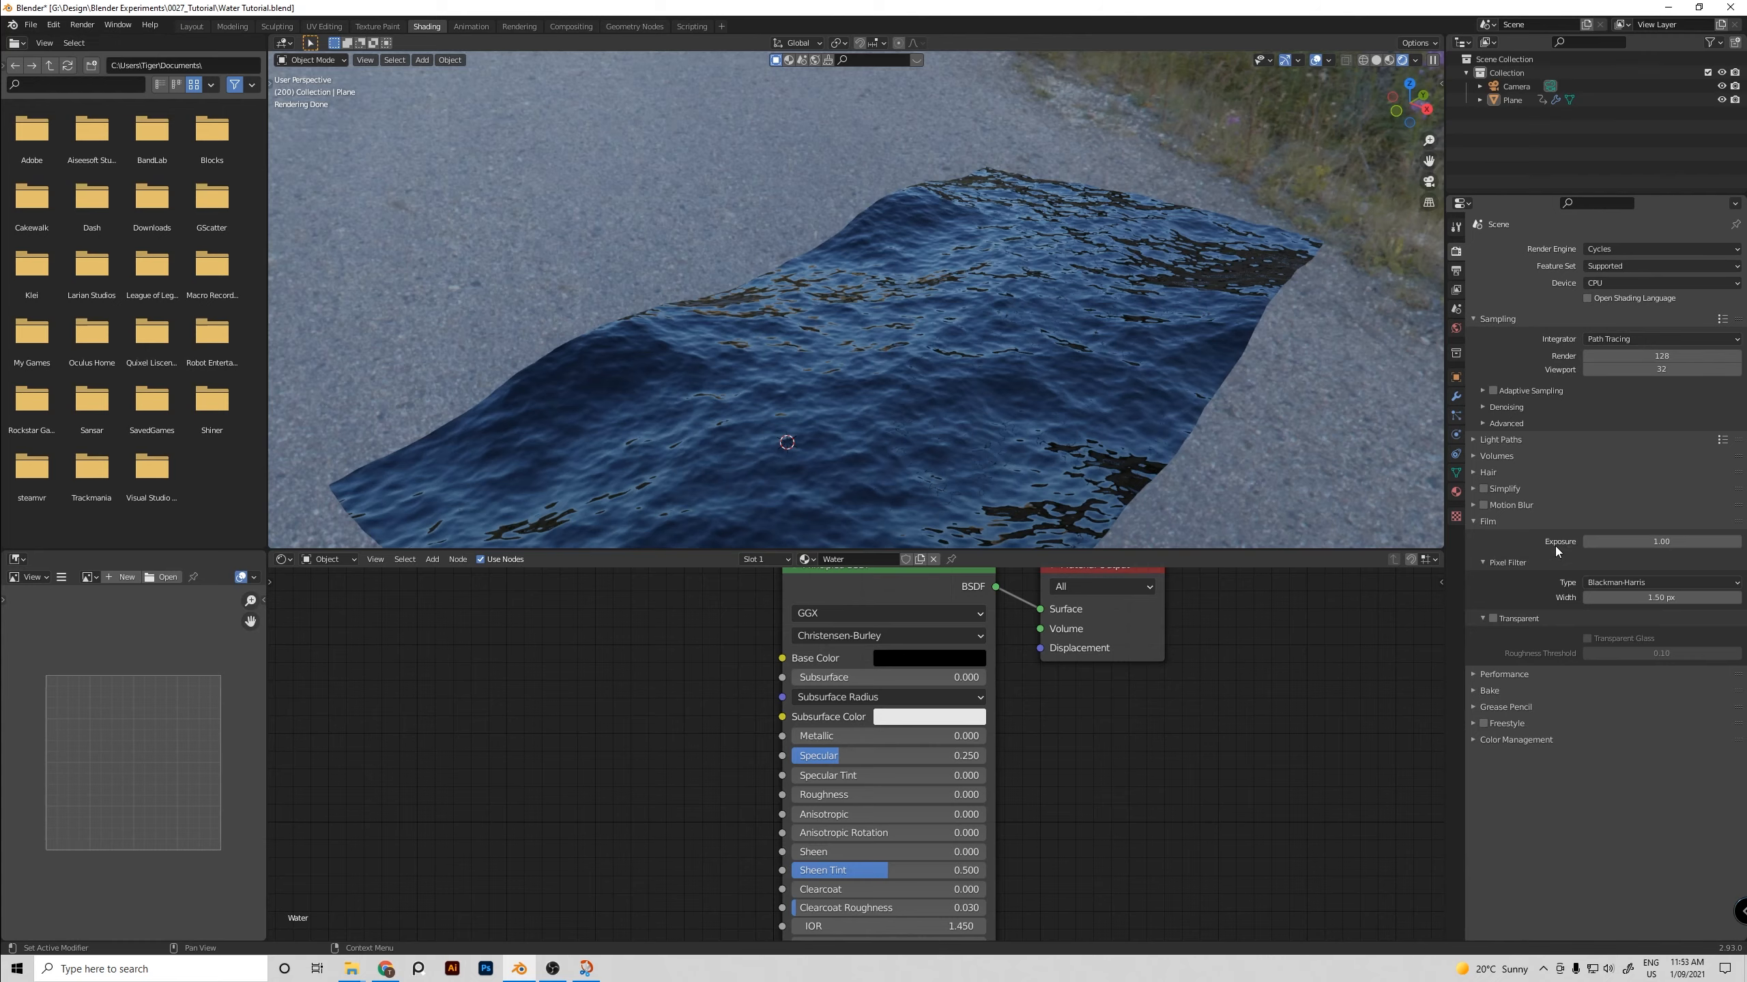
{"action": "left_click", "coordinate": [1493, 619]}
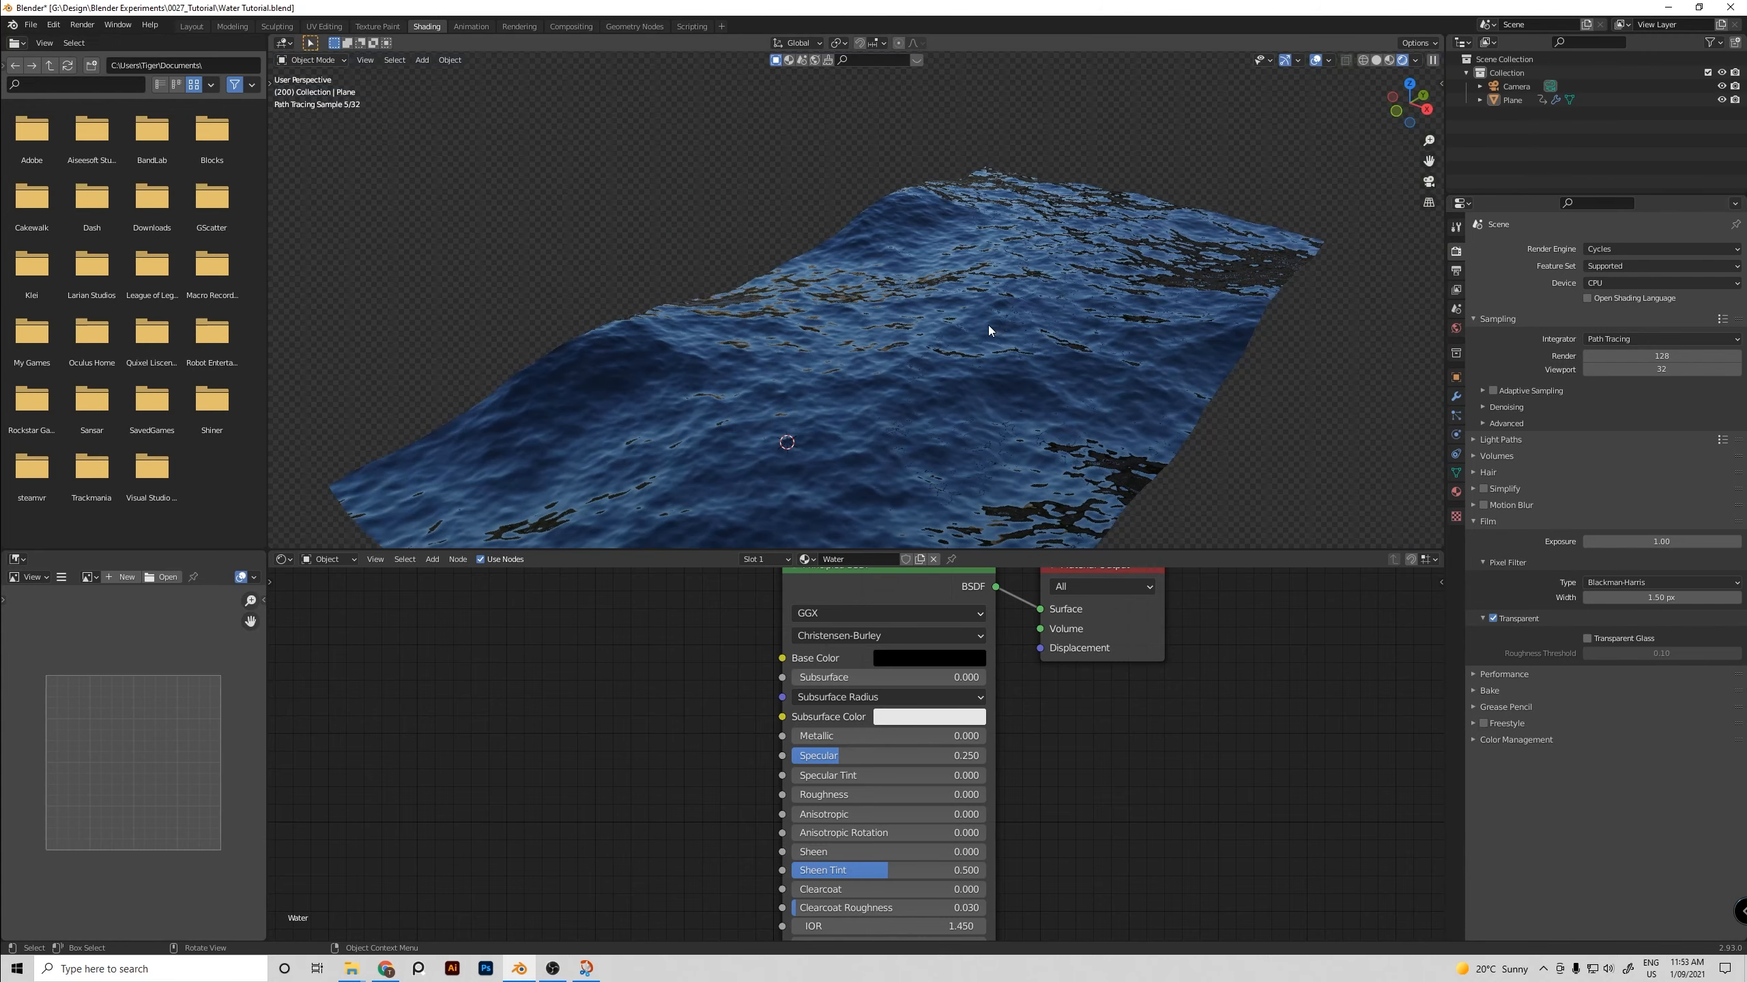
{"action": "middle_click_drag", "start_coordinate": [988, 325], "coordinate": [1067, 252]}
{"action": "key", "text": "ctrl+s"}
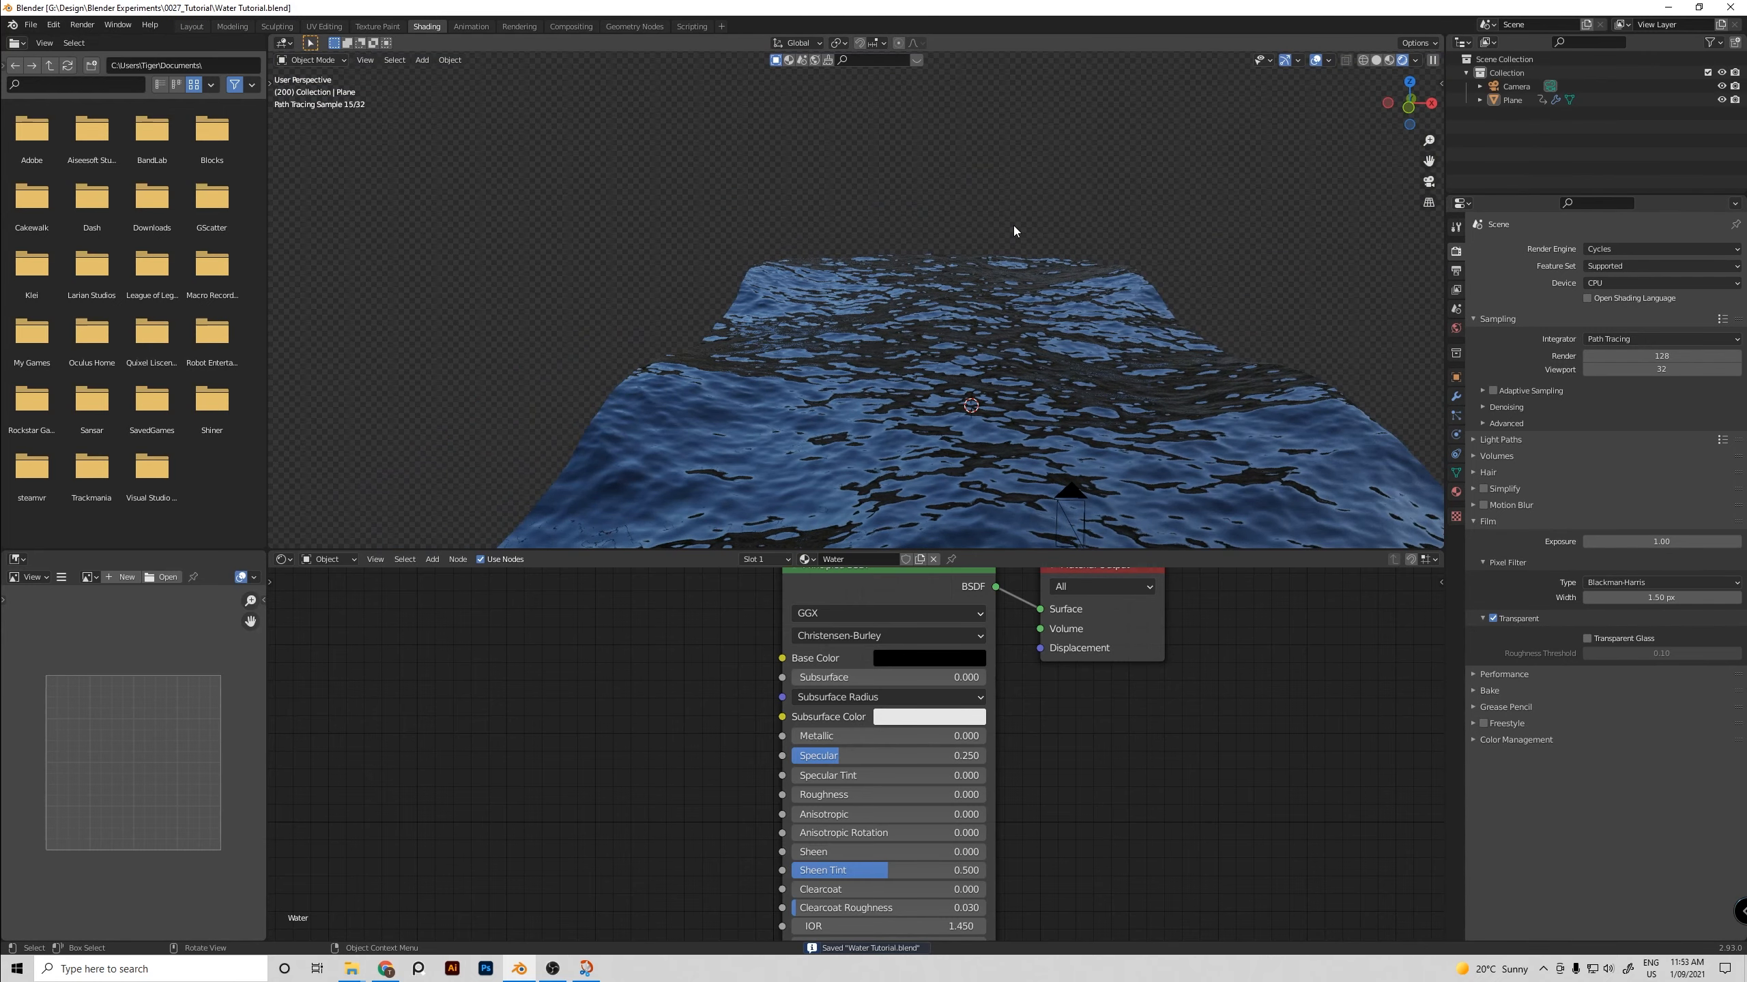
View the ocean plane through the scene camera in Solid shading
{"action": "key", "text": "KP_0"}
{"action": "scroll", "coordinate": [1006, 225], "scroll_direction": "down", "scroll_amount": 2}
{"action": "left_click", "coordinate": [937, 293]}
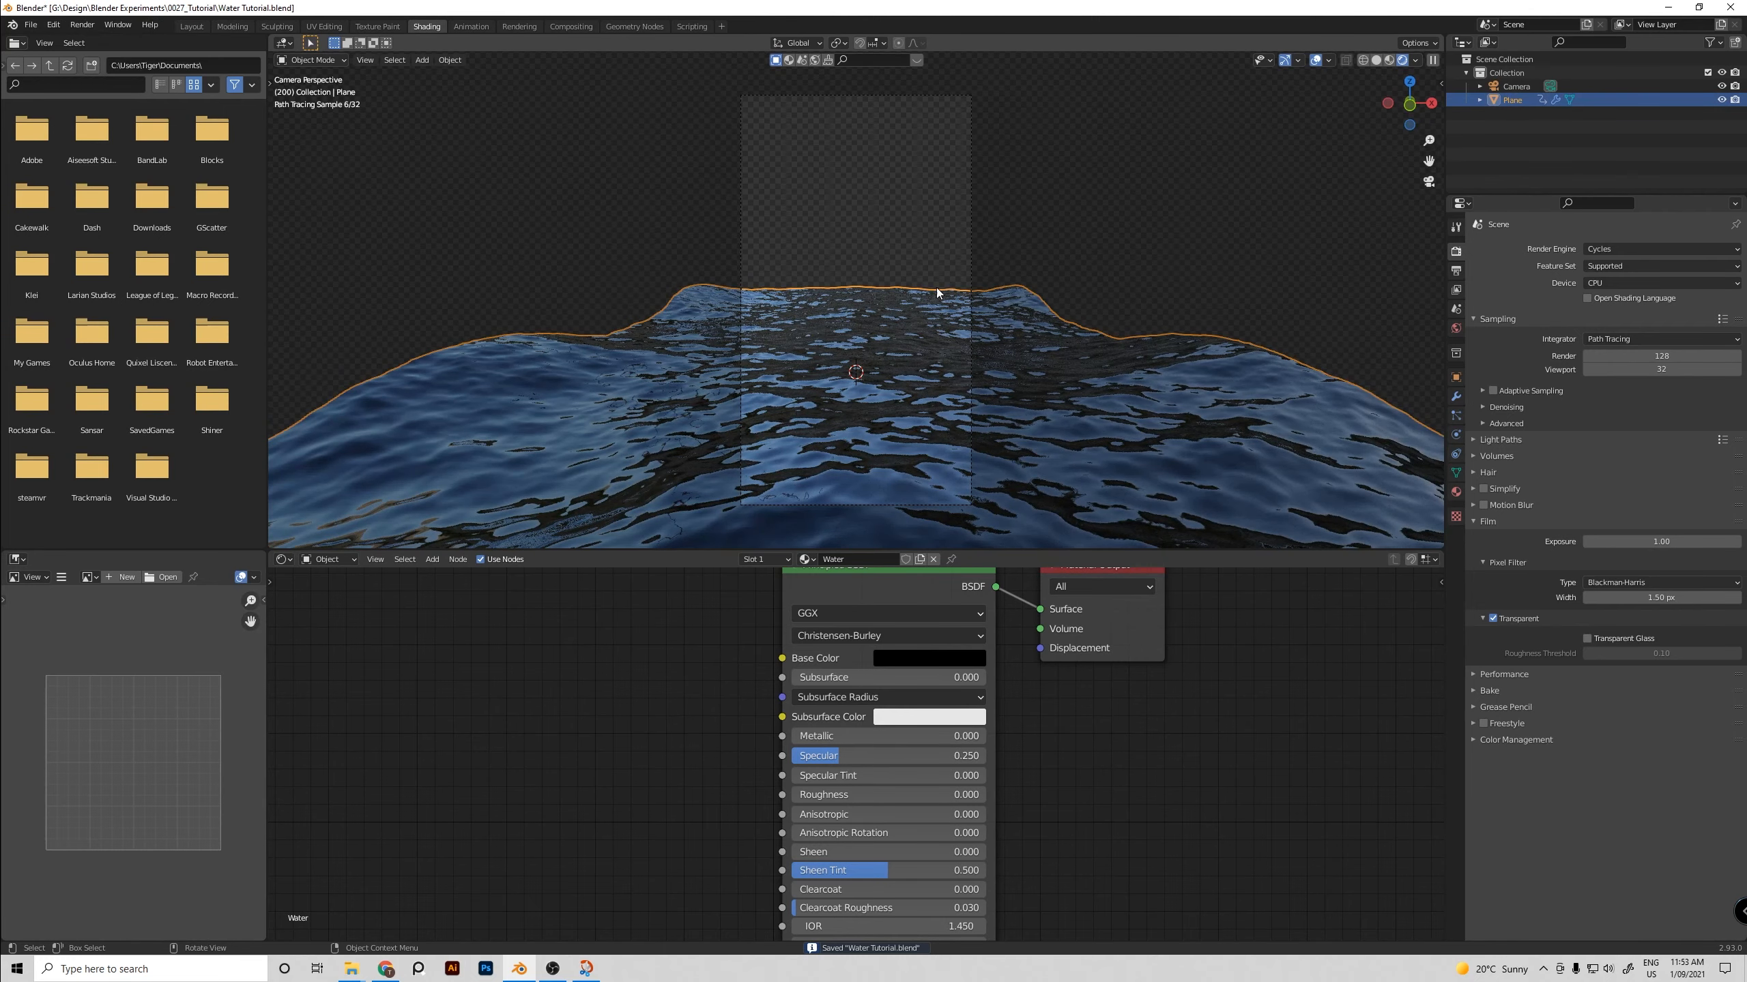
{"action": "key", "text": "z"}
{"action": "left_click", "coordinate": [1033, 275]}
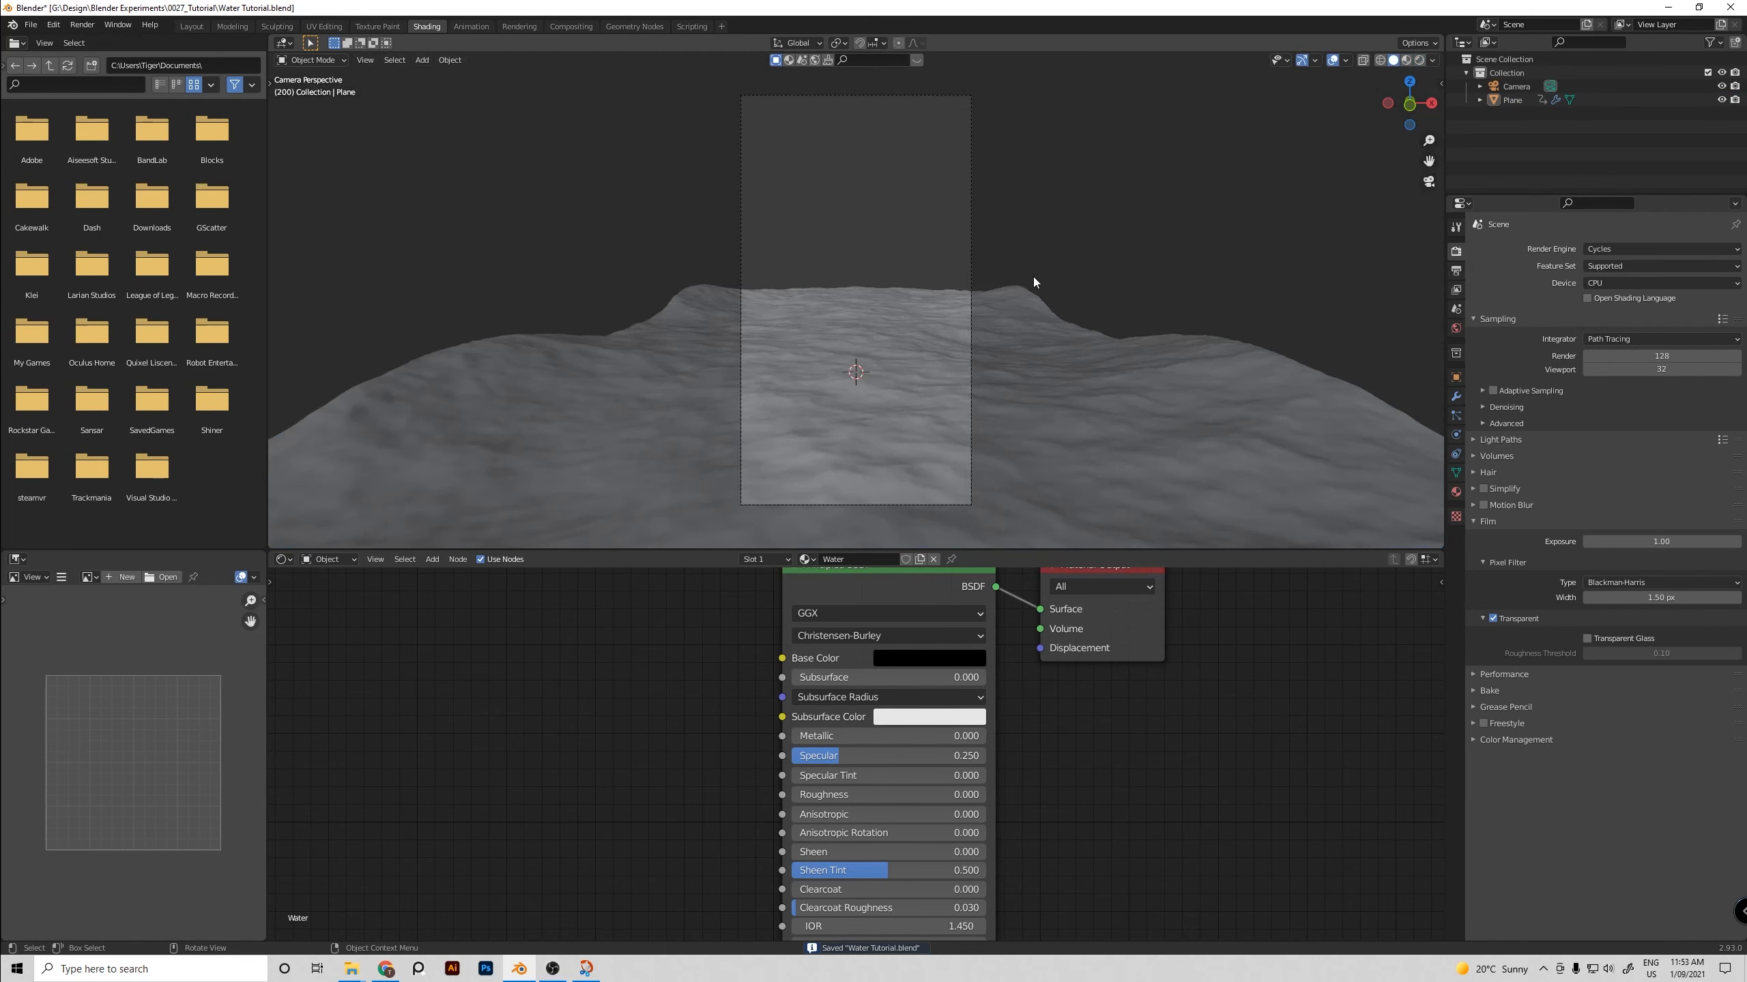
Set the Cycles render device to GPU Compute
{"action": "left_click", "coordinate": [1599, 282]}
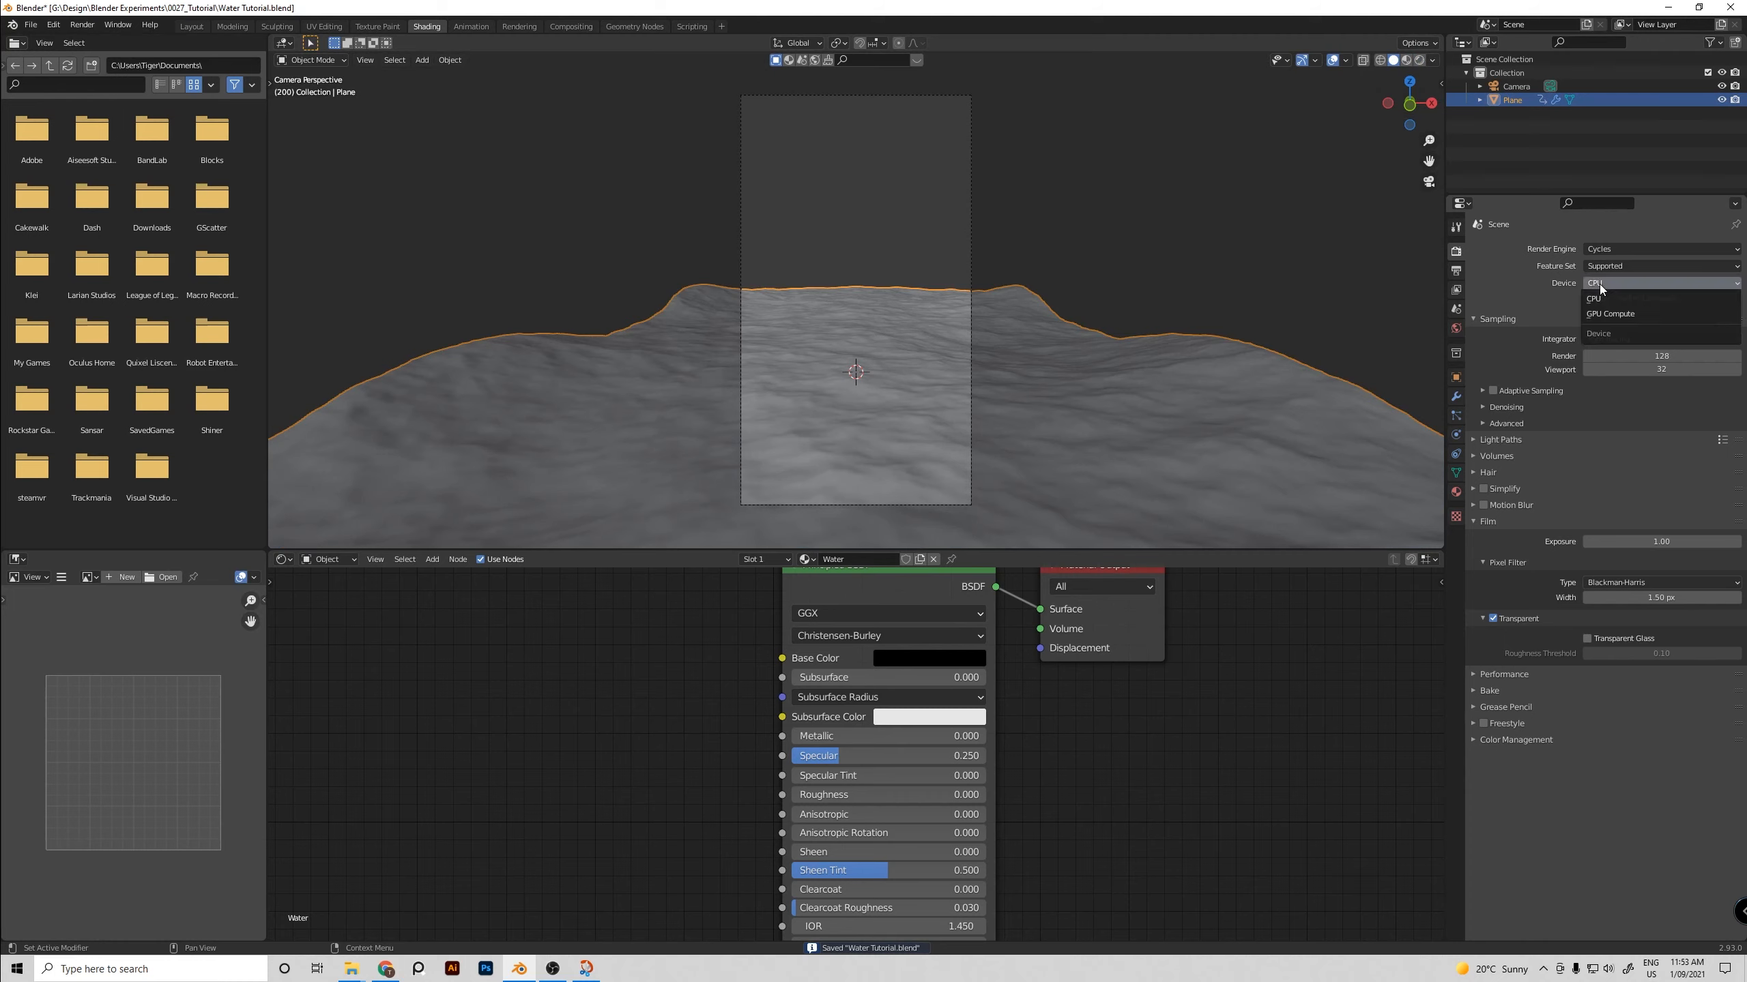
{"action": "left_click", "coordinate": [1617, 311]}
Set the viewport resolution of the first Ocean modifier on the plane to 32
{"action": "left_click", "coordinate": [1457, 271]}
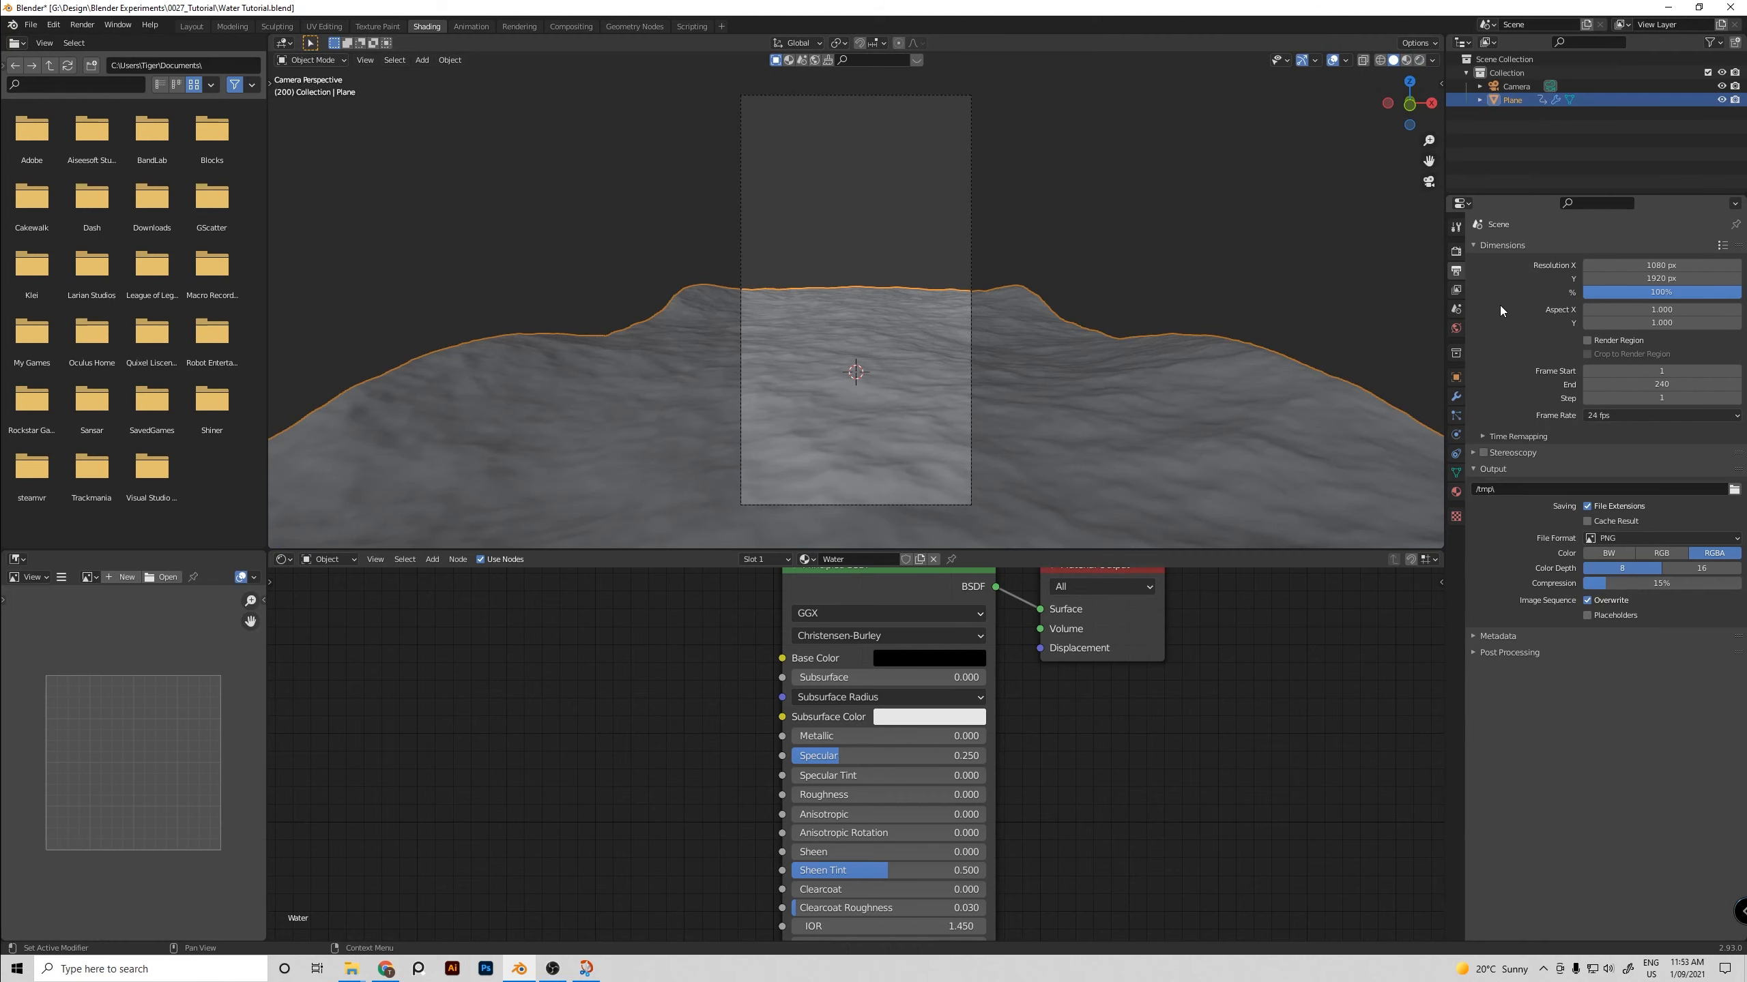
{"action": "left_click", "coordinate": [1456, 396]}
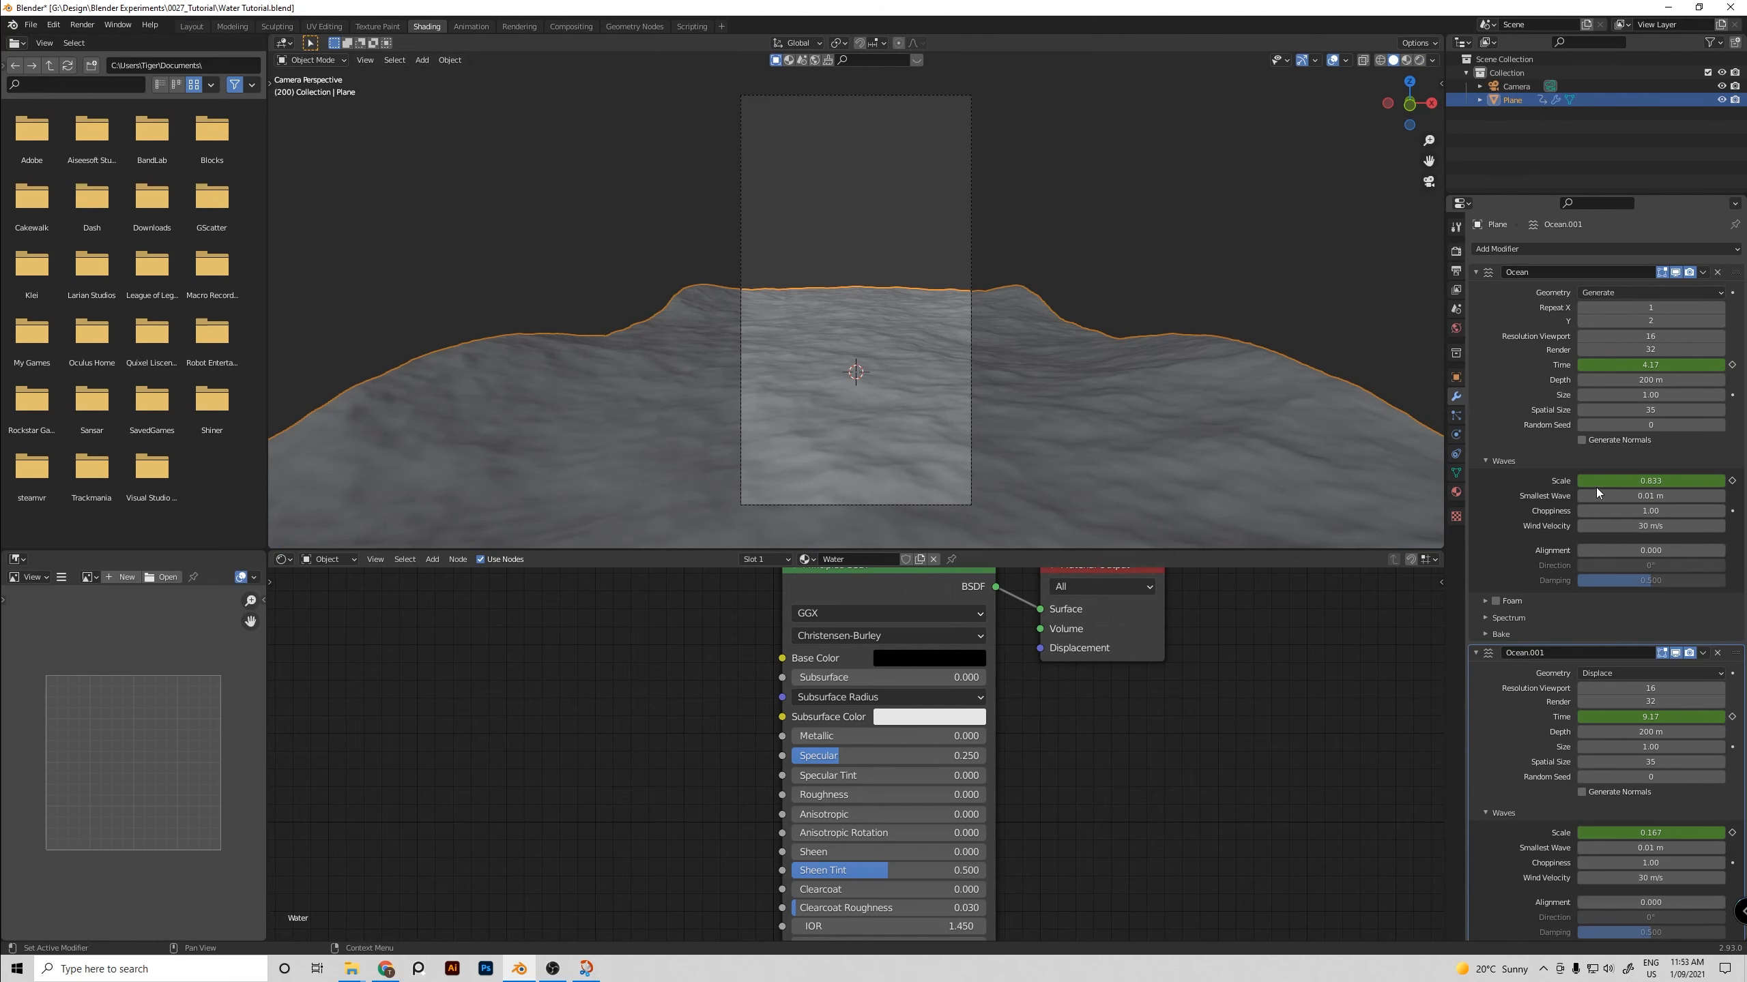
{"action": "left_click", "coordinate": [1655, 335]}
{"action": "type", "text": "32"}
{"action": "left_click", "coordinate": [835, 210]}
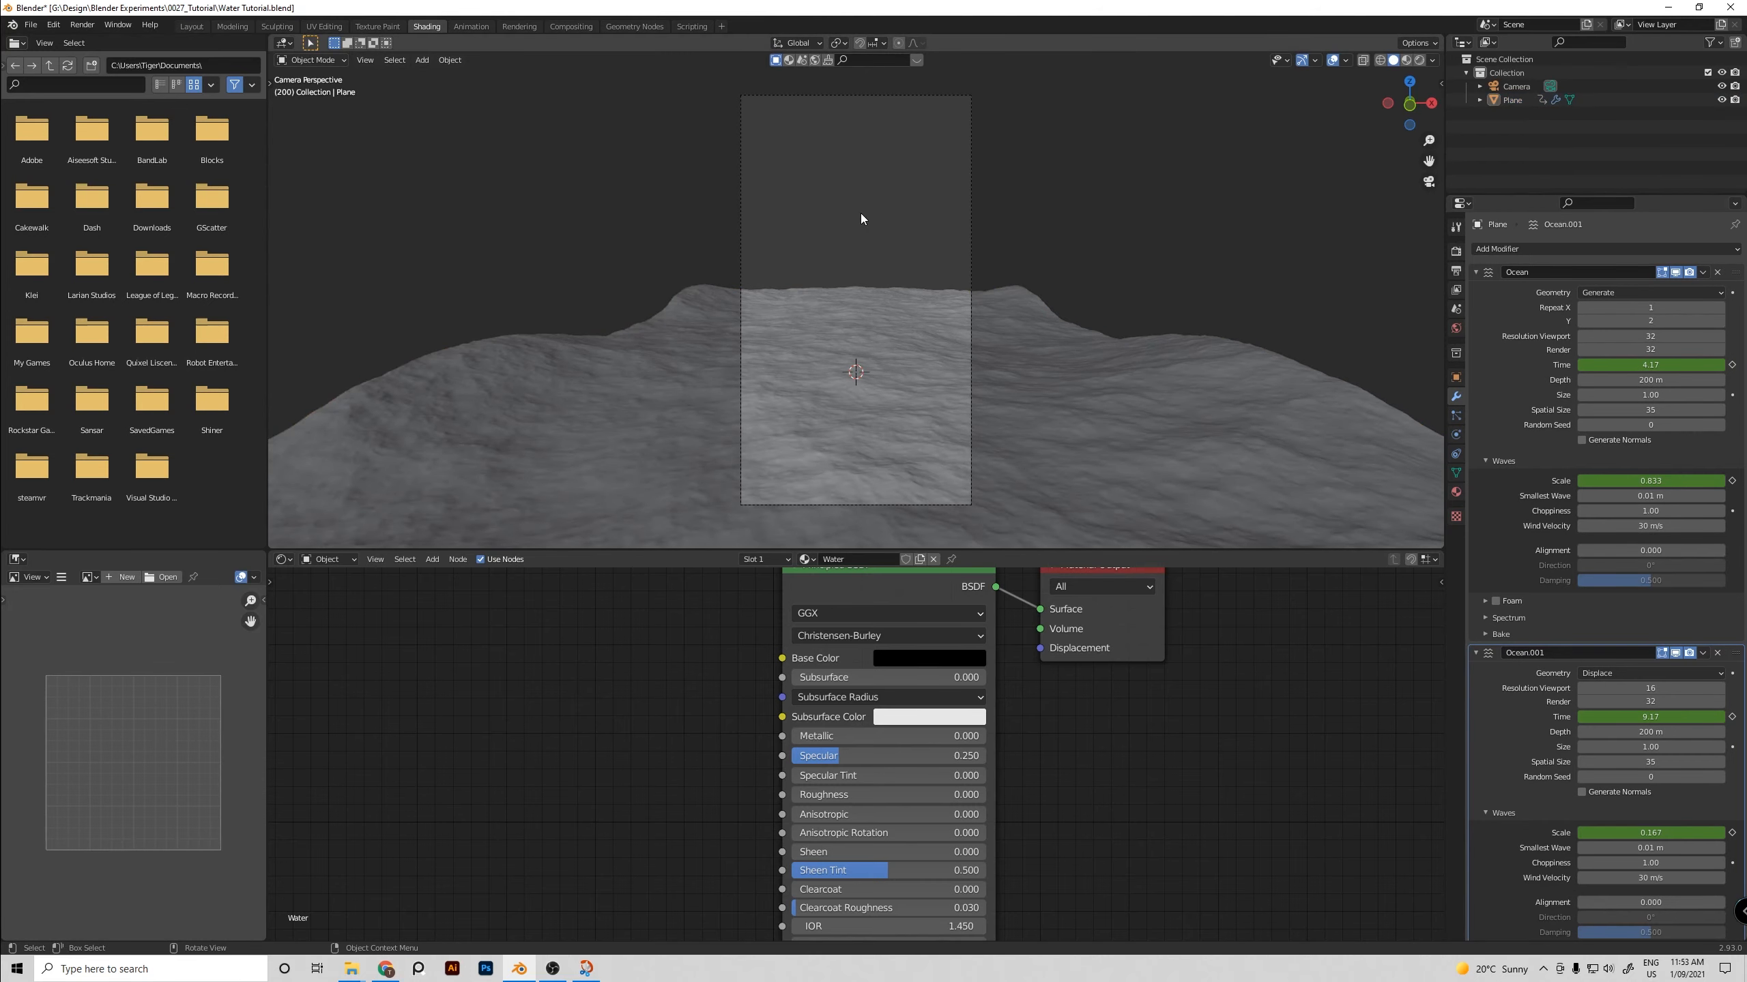
Preview the ocean at frame 0 in Rendered shading in the Layout workspace
{"action": "left_click", "coordinate": [193, 27]}
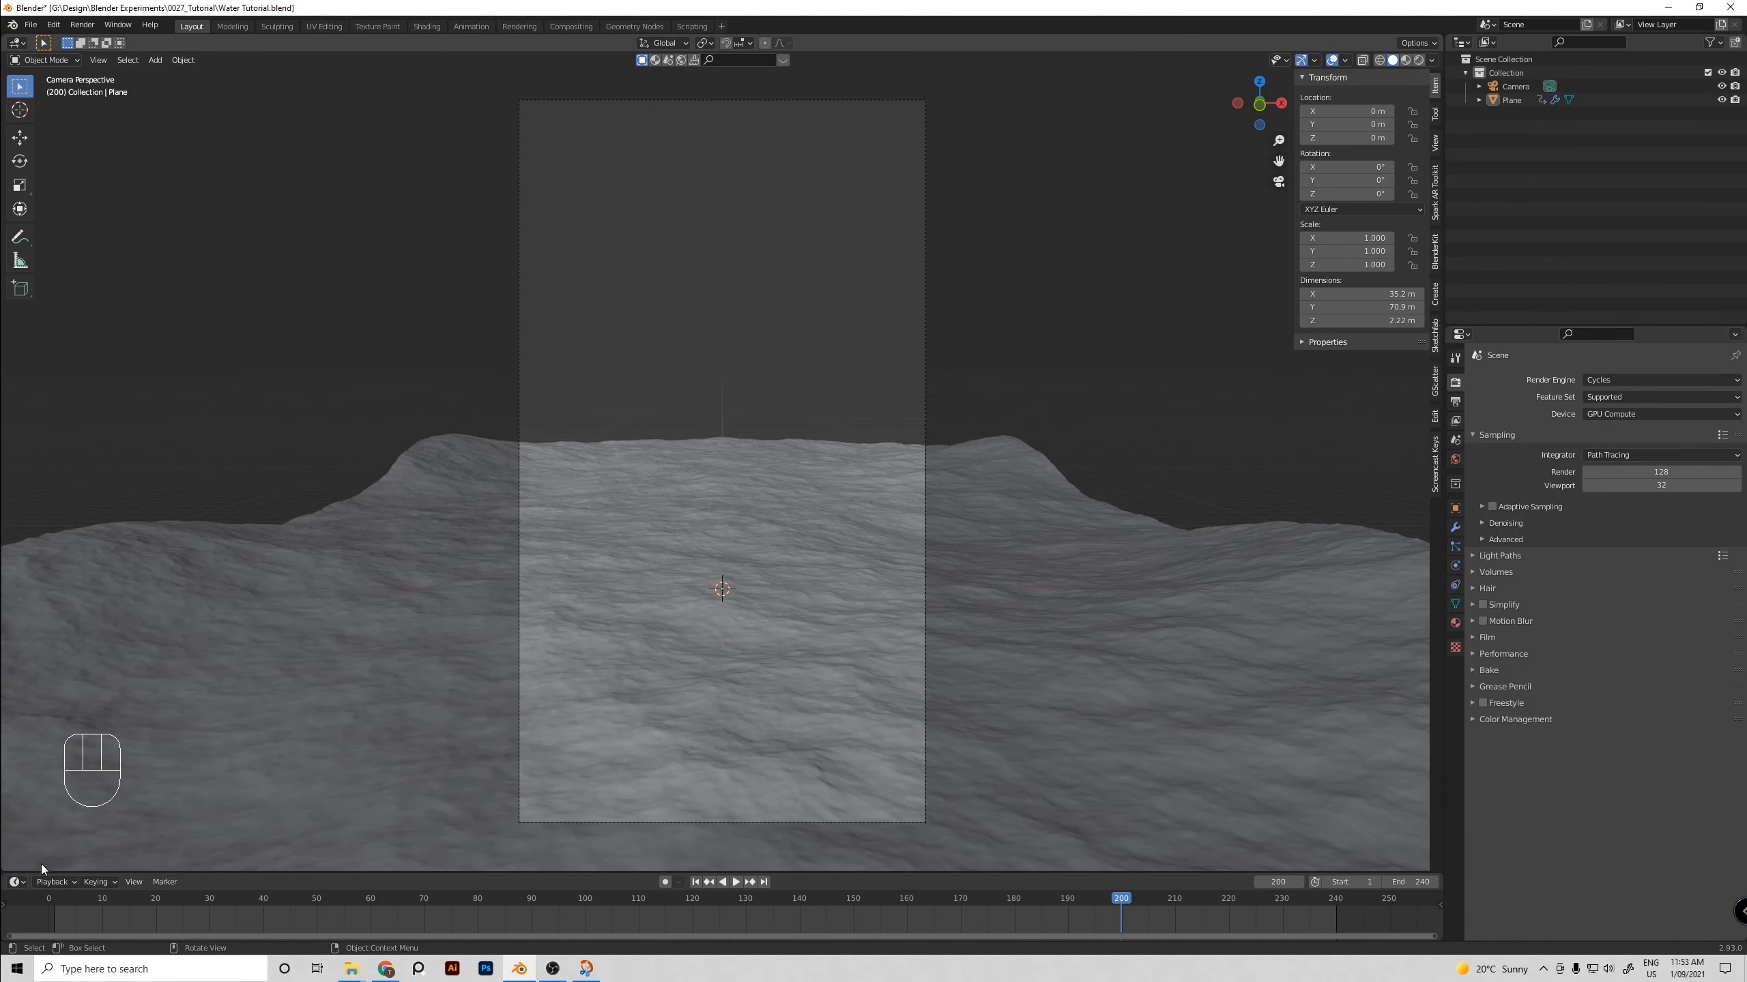
{"action": "key", "text": "space"}
{"action": "left_click_drag", "start_coordinate": [49, 898], "coordinate": [55, 899]}
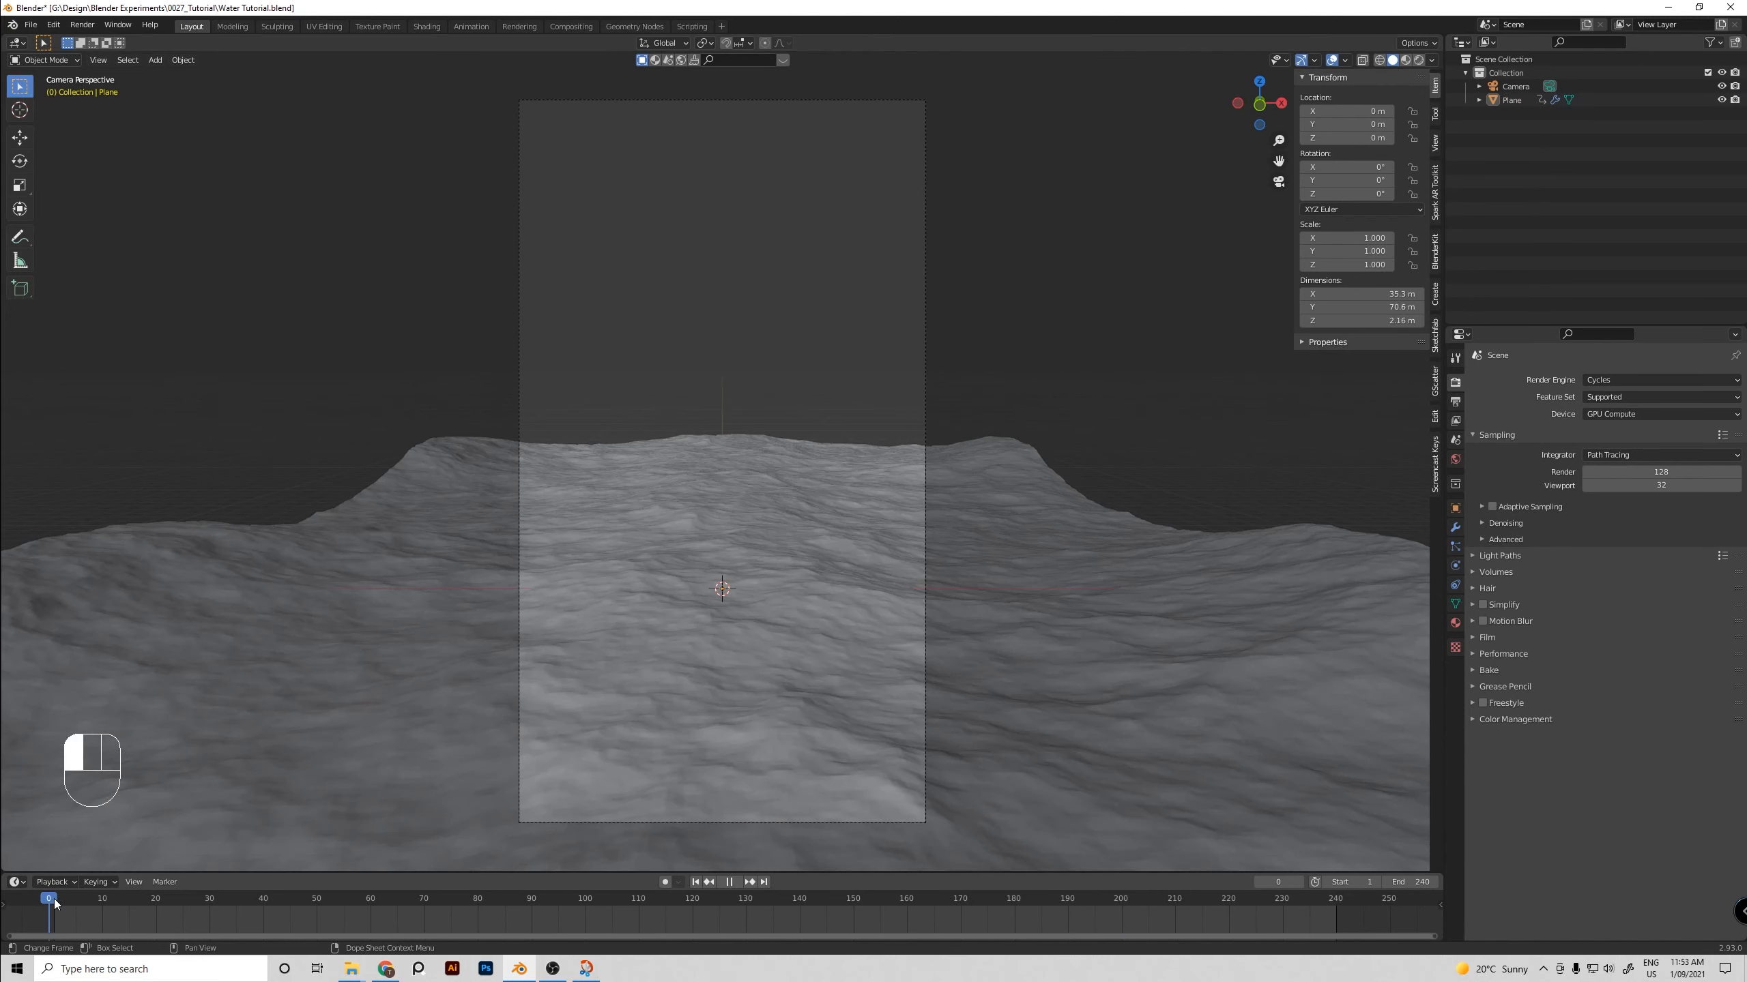
{"action": "left_click_drag", "start_coordinate": [703, 383], "coordinate": [699, 380]}
{"action": "key", "text": "z"}
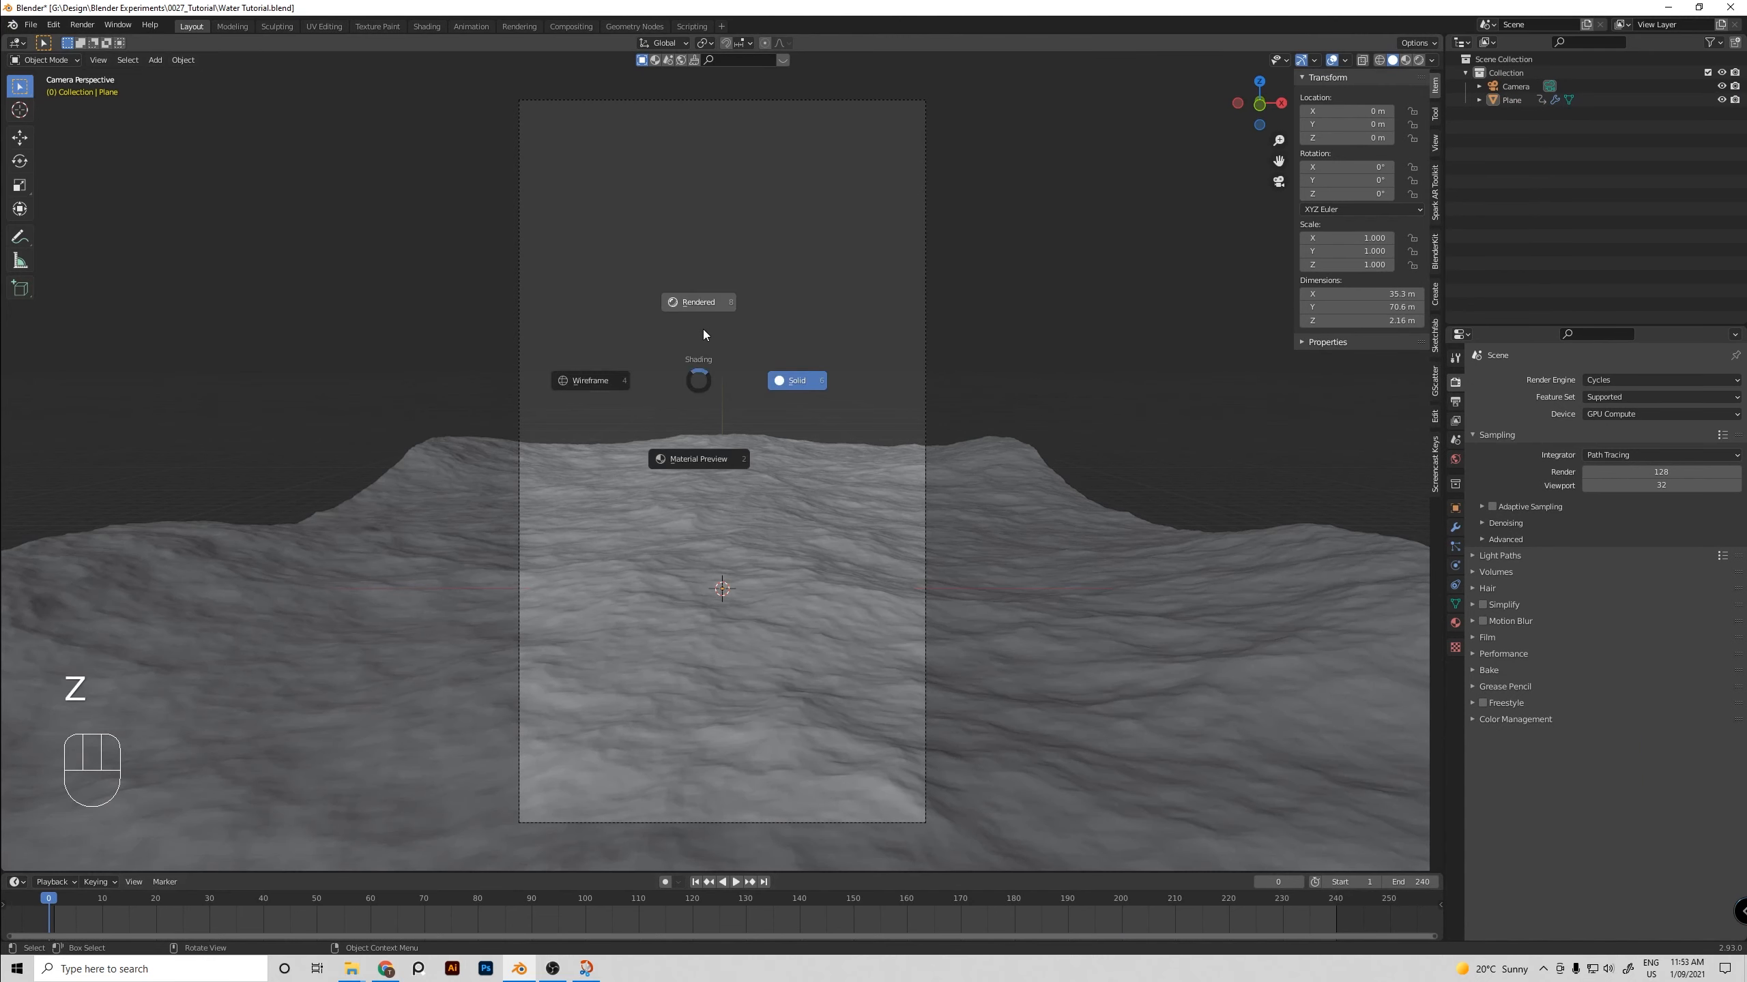
{"action": "left_click", "coordinate": [703, 319]}
Enable Render Region in the output settings and save the file
{"action": "left_click", "coordinate": [1455, 401]}
{"action": "left_click", "coordinate": [857, 681]}
{"action": "key", "text": "ctrl+s"}
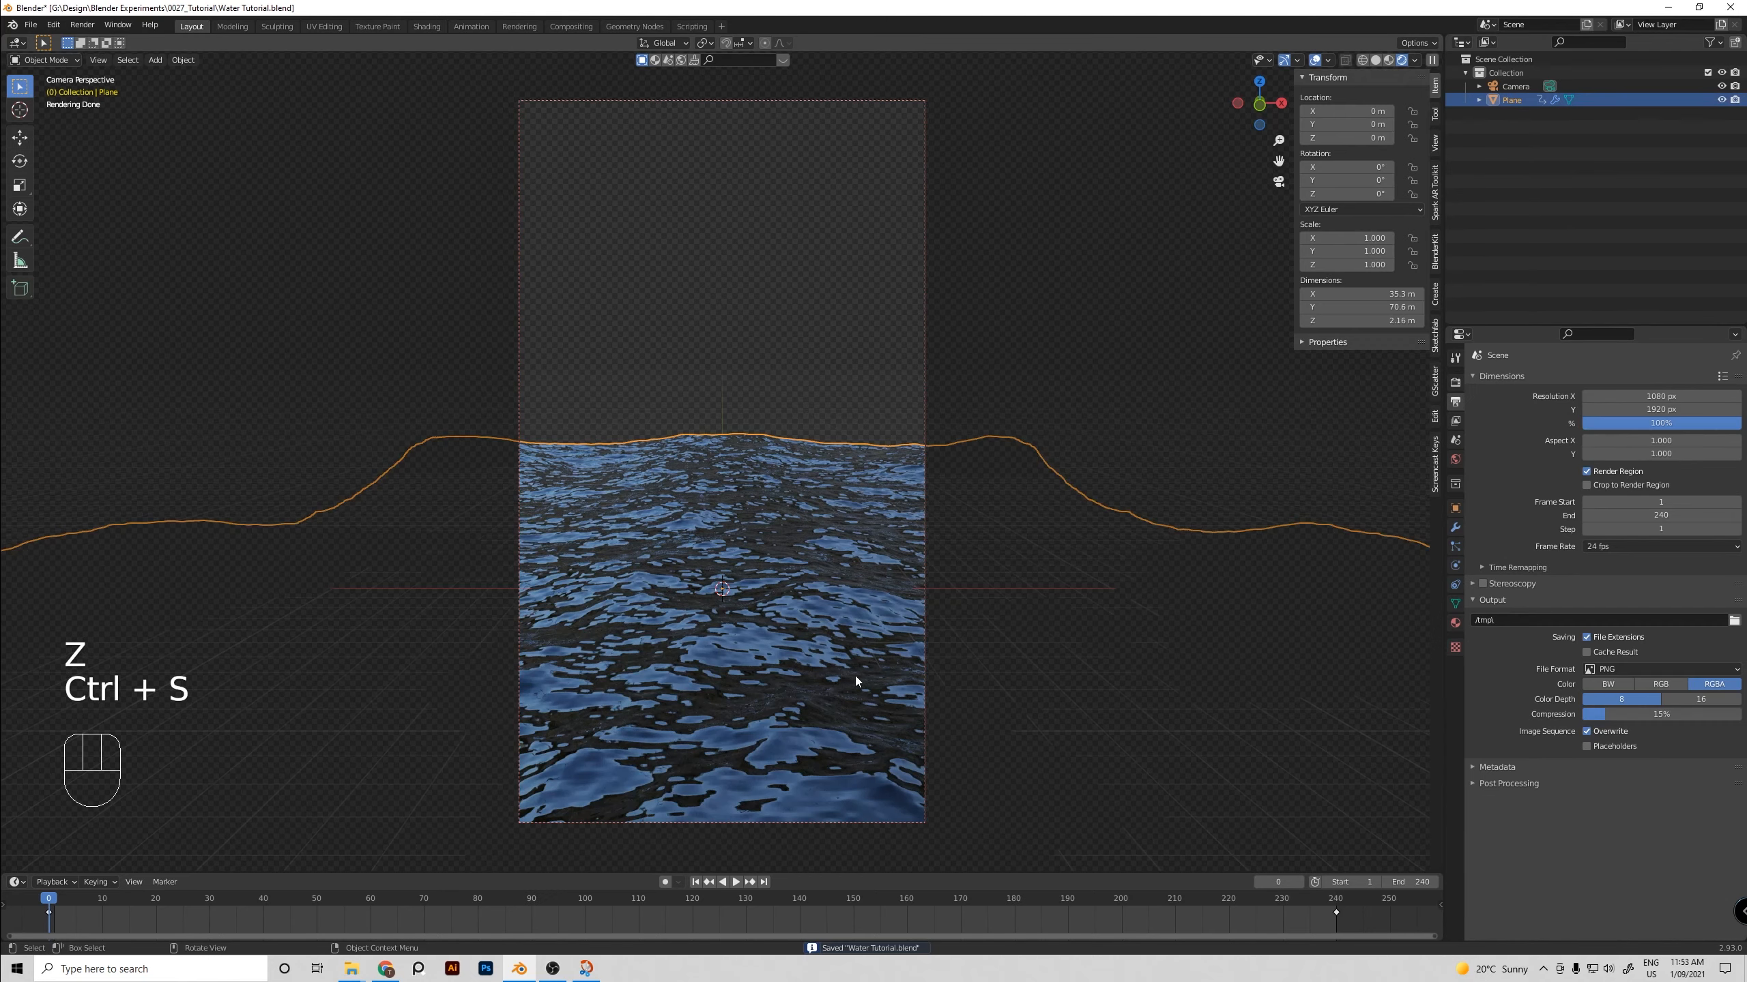
Return the camera view to Solid shading and deselect the ocean plane
{"action": "key", "text": "z"}
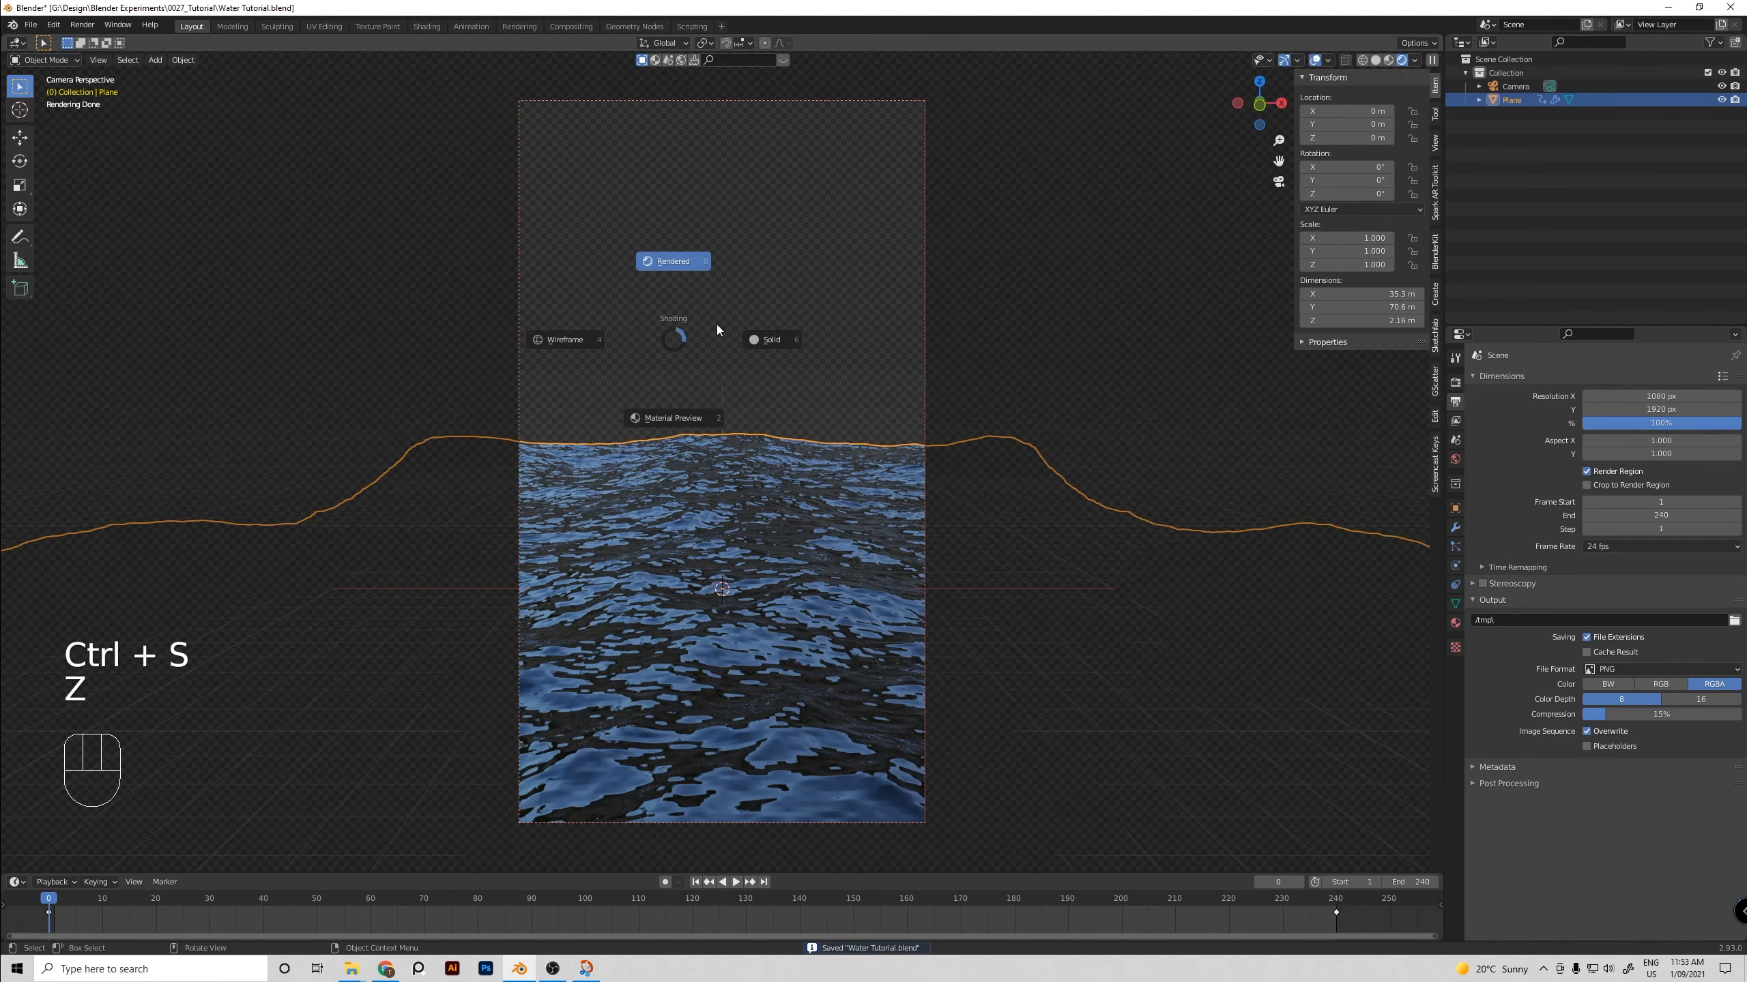
{"action": "left_click", "coordinate": [769, 340]}
{"action": "left_click", "coordinate": [768, 339]}
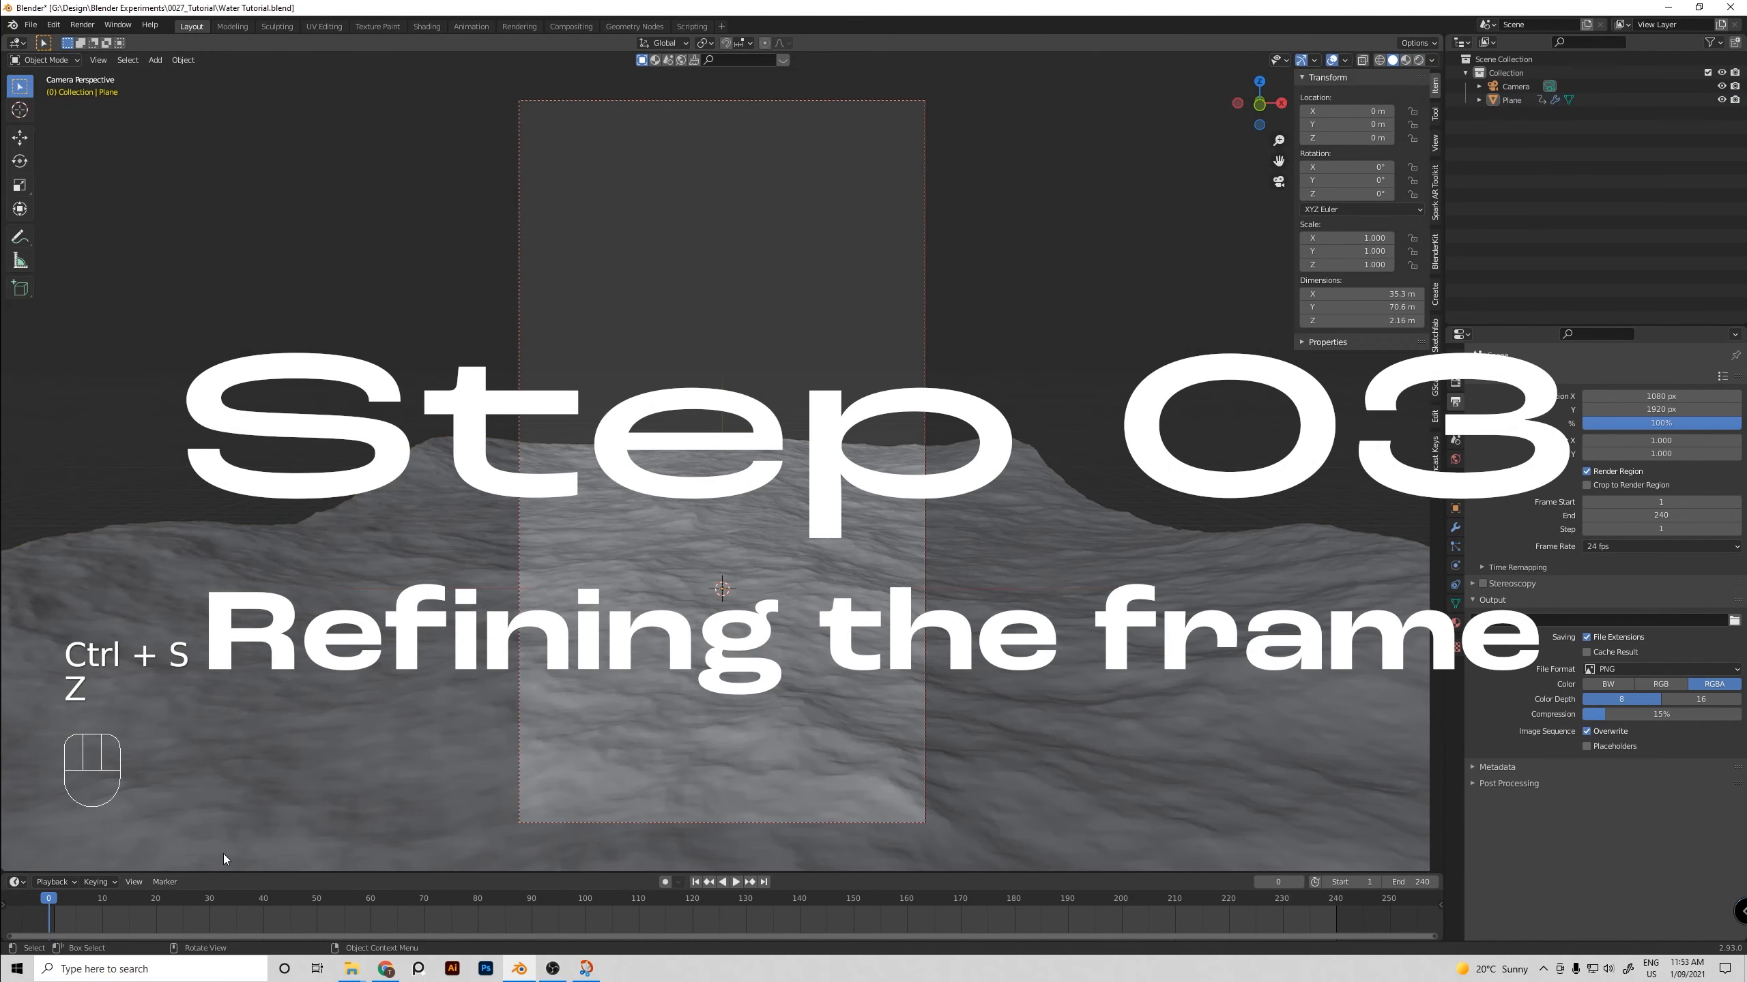
Import the Unsplash sea photo JPG from the Assets folder as an image plane
{"action": "key", "text": "shift+a"}
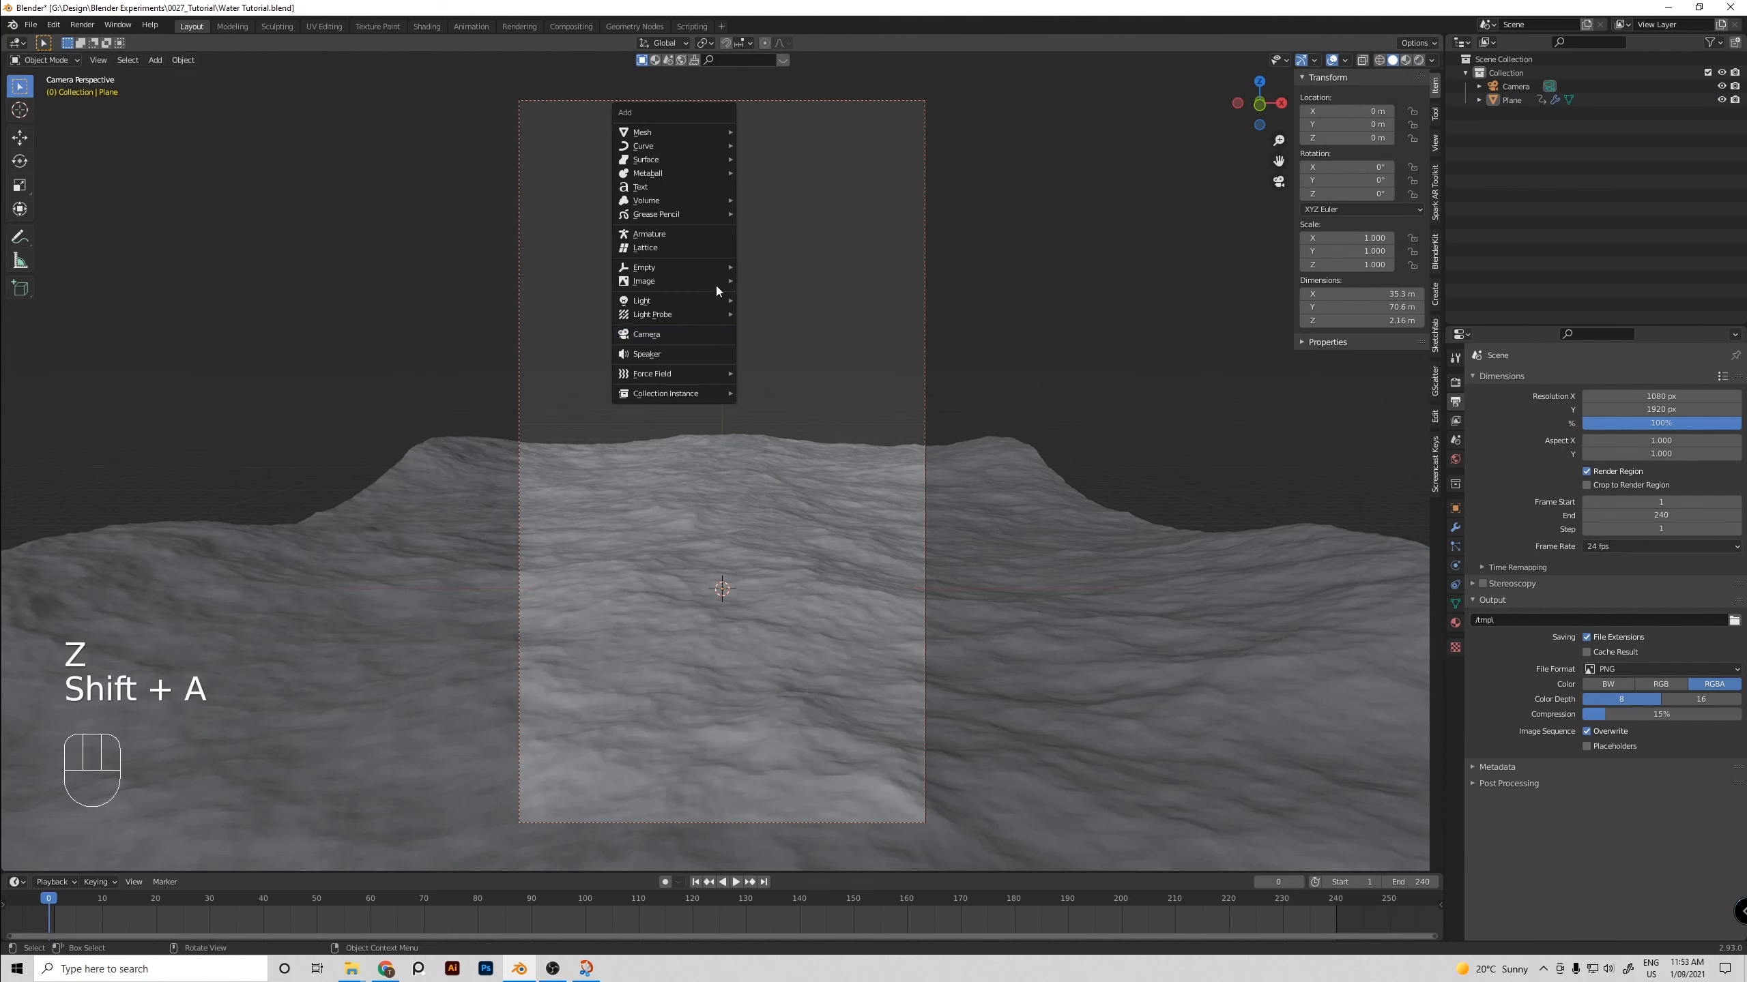
{"action": "left_click", "coordinate": [30, 24]}
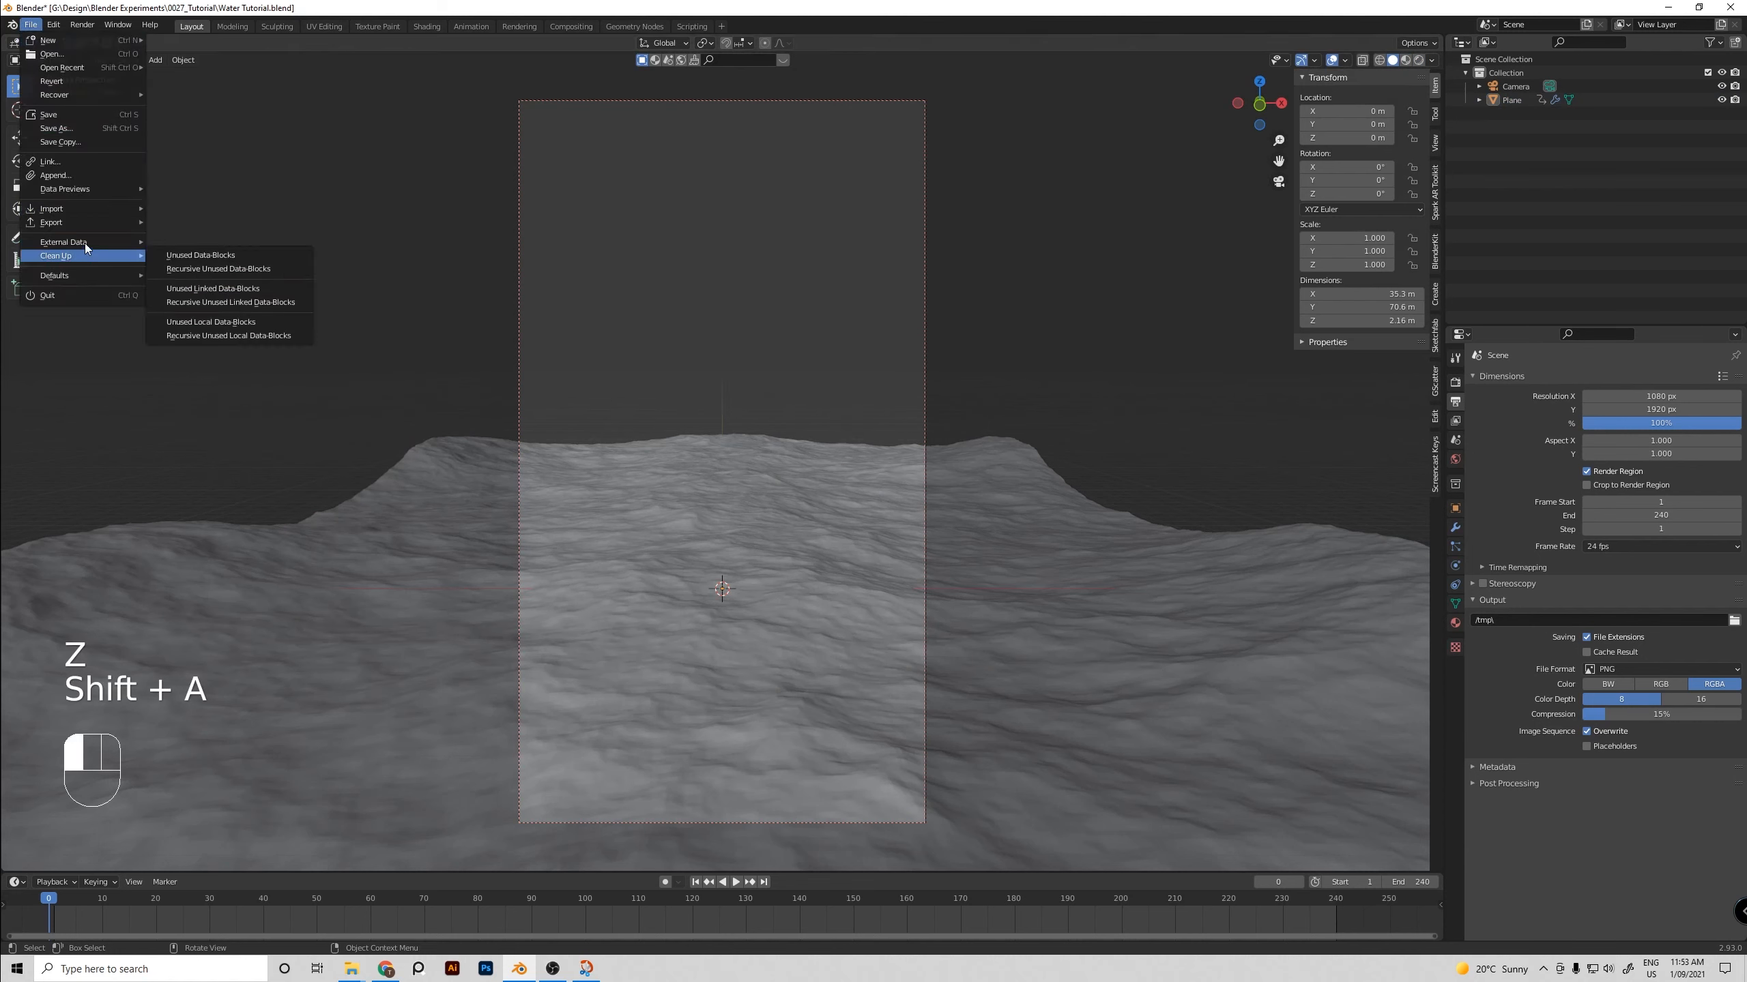
{"action": "mouse_move", "coordinate": [85, 211]}
{"action": "left_click", "coordinate": [240, 399]}
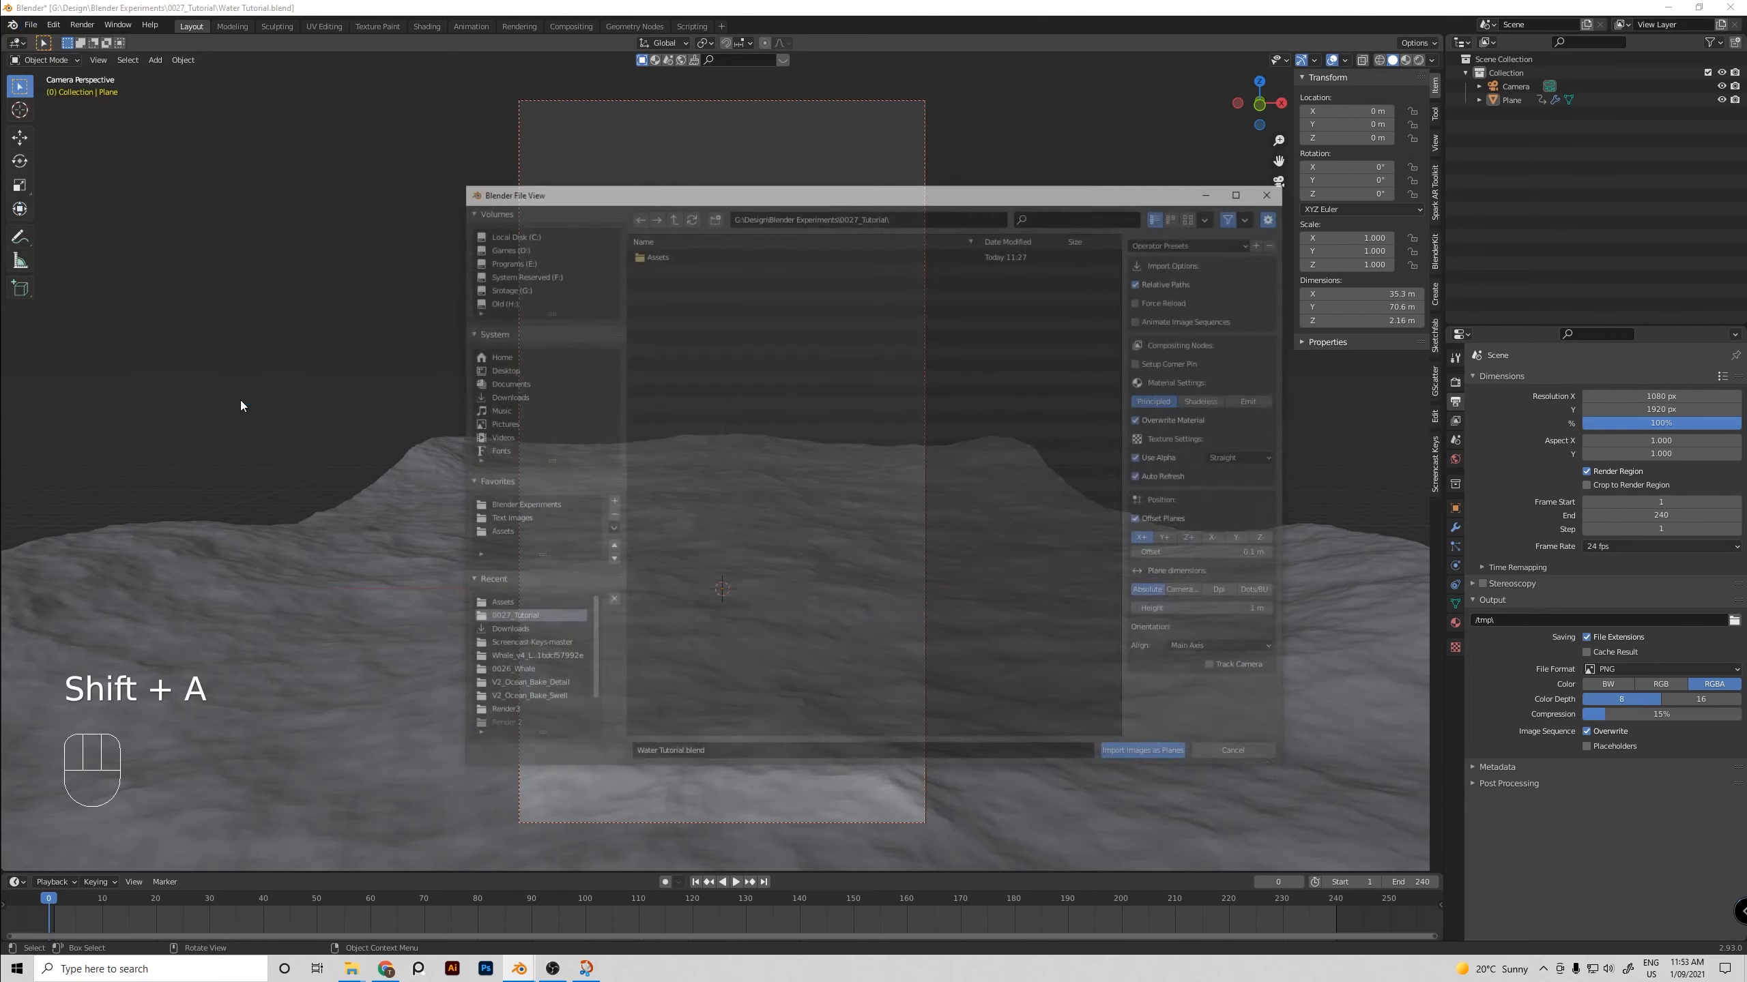
{"action": "left_click", "coordinate": [775, 253]}
{"action": "double_click", "coordinate": [775, 252]}
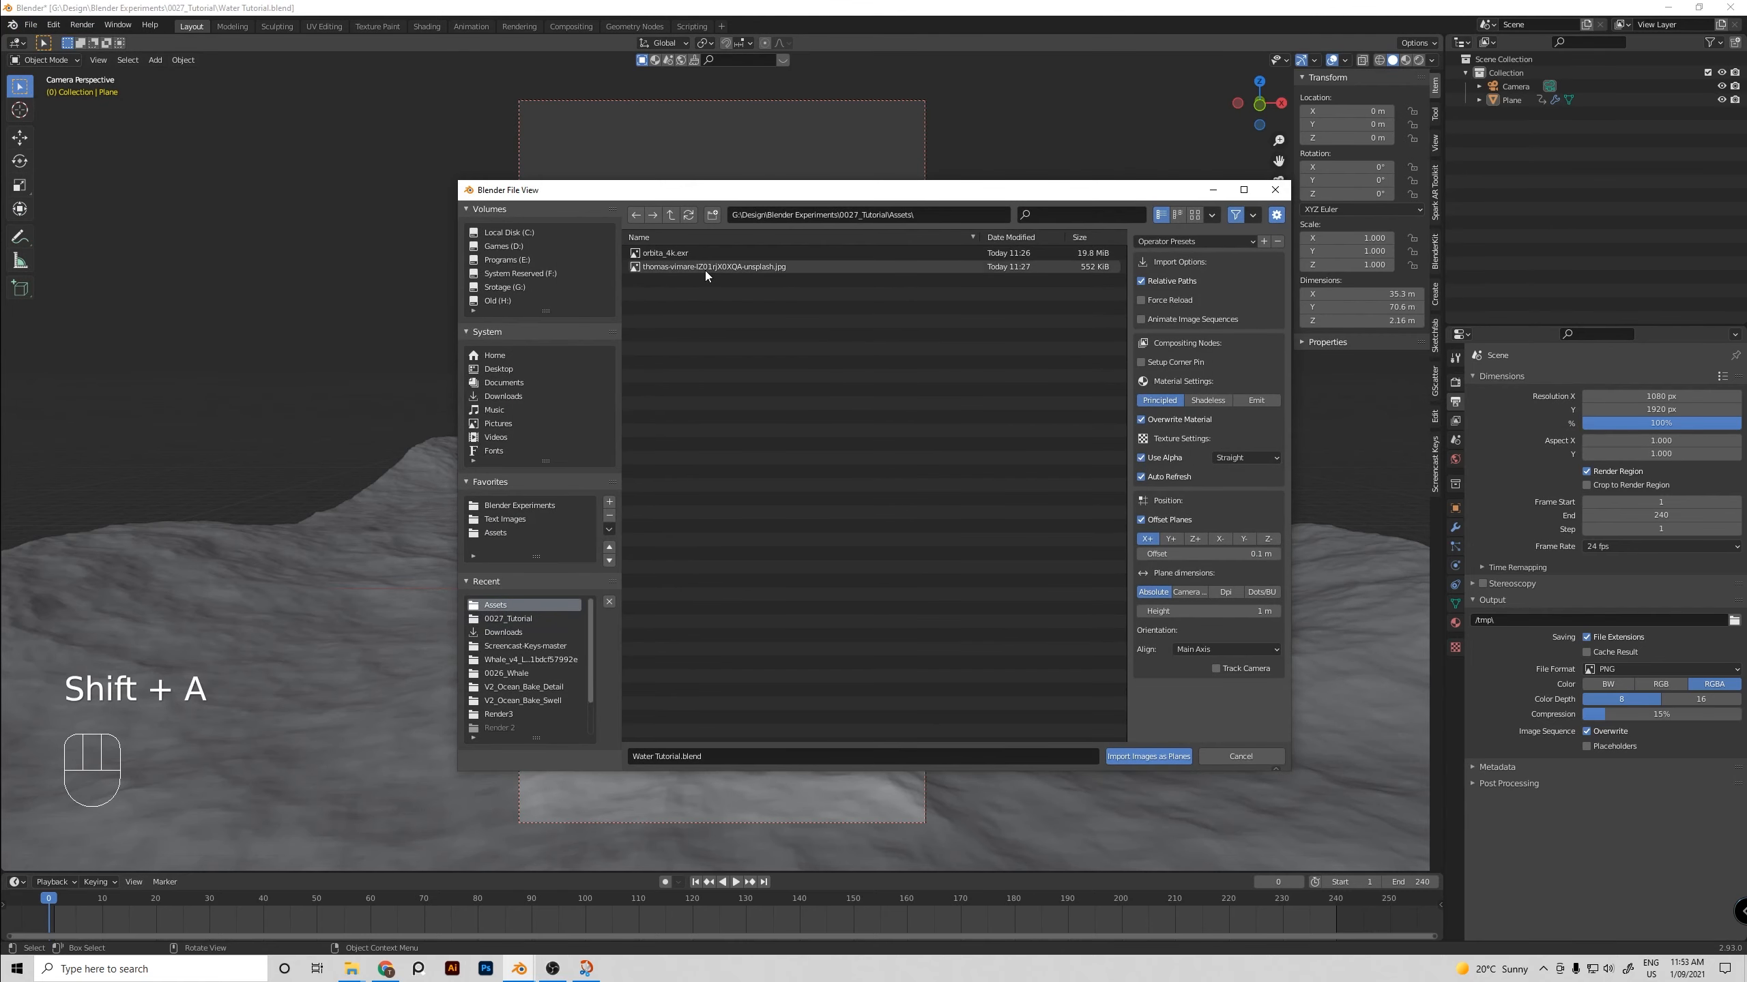
{"action": "left_click", "coordinate": [704, 267]}
{"action": "left_click", "coordinate": [1161, 753]}
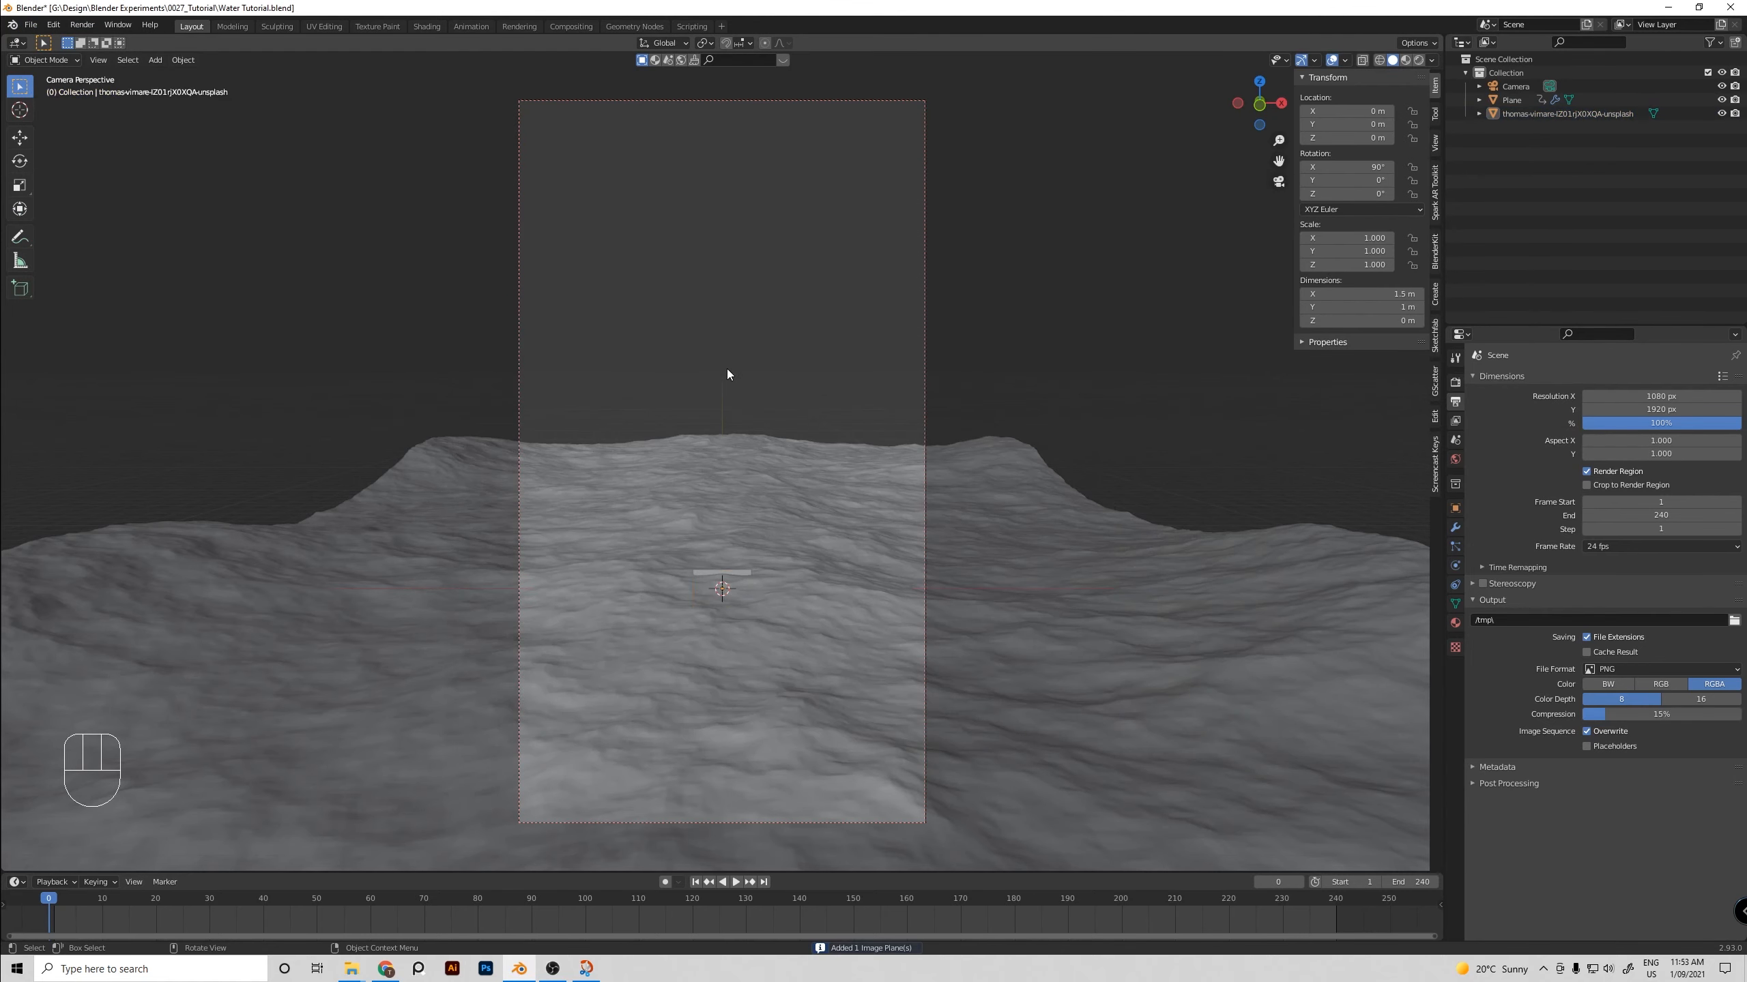
Select the imported image plane and show the camera view in Material Preview shading
{"action": "left_click", "coordinate": [747, 570]}
{"action": "key", "text": "z"}
{"action": "left_click", "coordinate": [756, 348]}
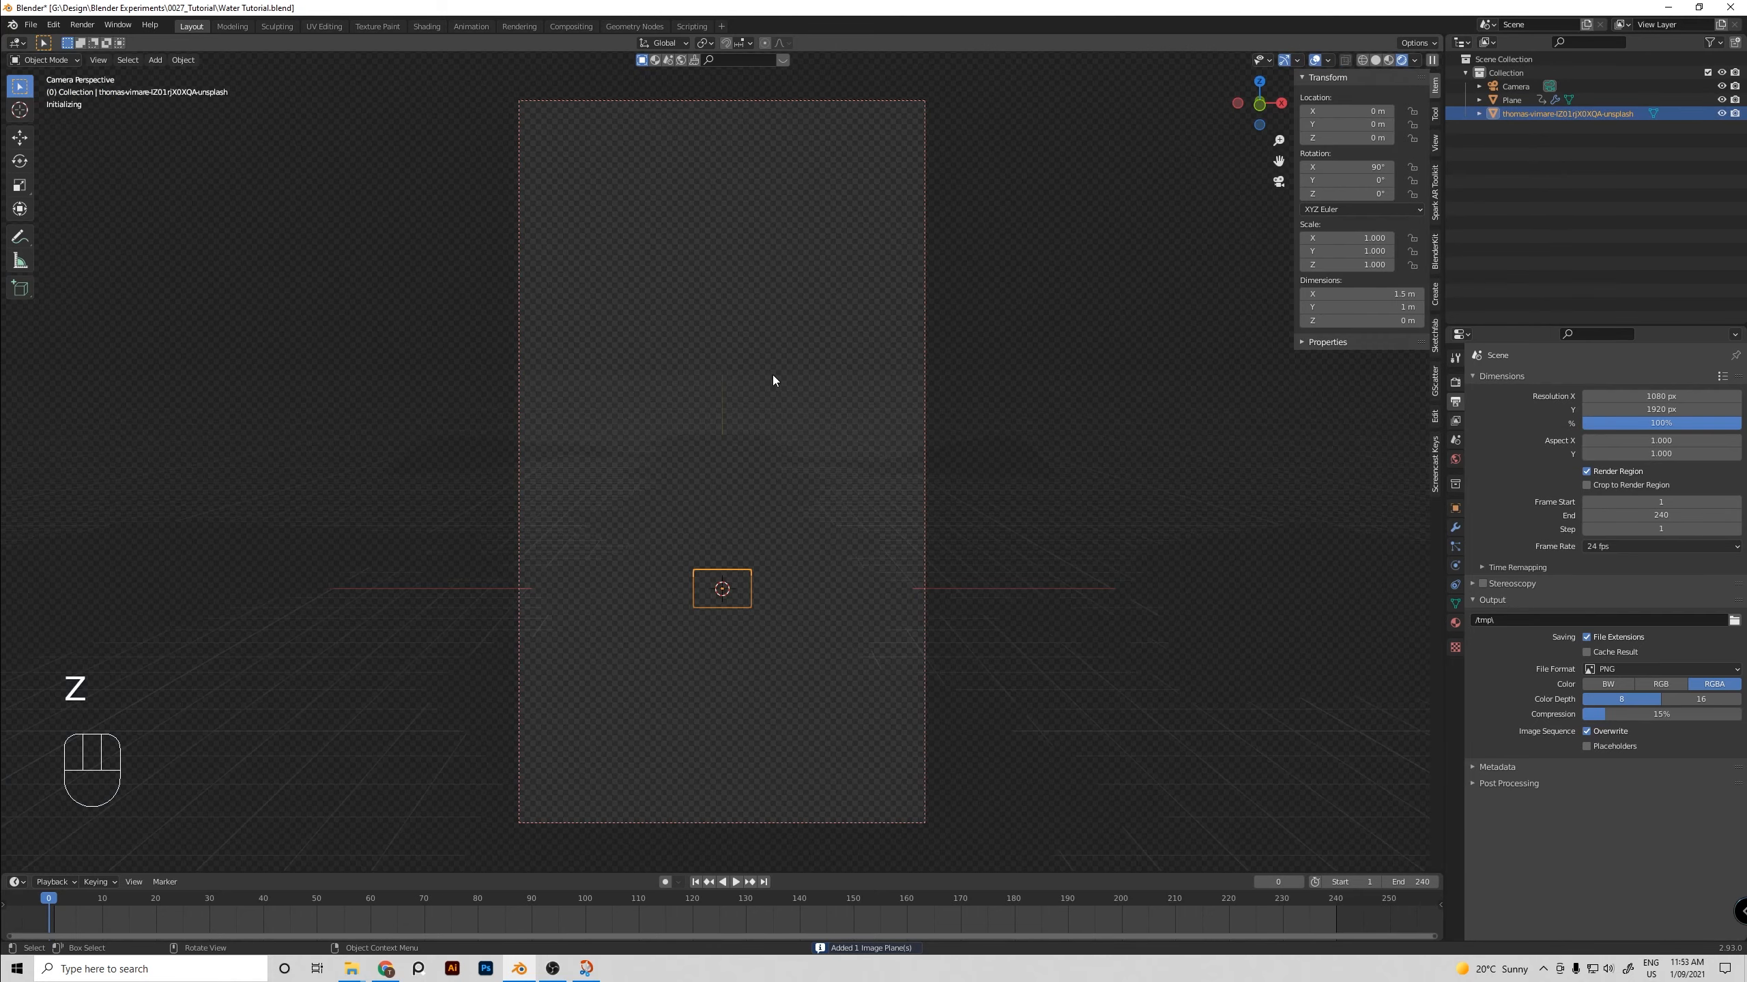
{"action": "key", "text": "z"}
{"action": "left_click", "coordinate": [795, 464]}
Enlarge the image plane to a scale of about 10.6 and raise it to about 6.45 m on Z
{"action": "key", "text": "s"}
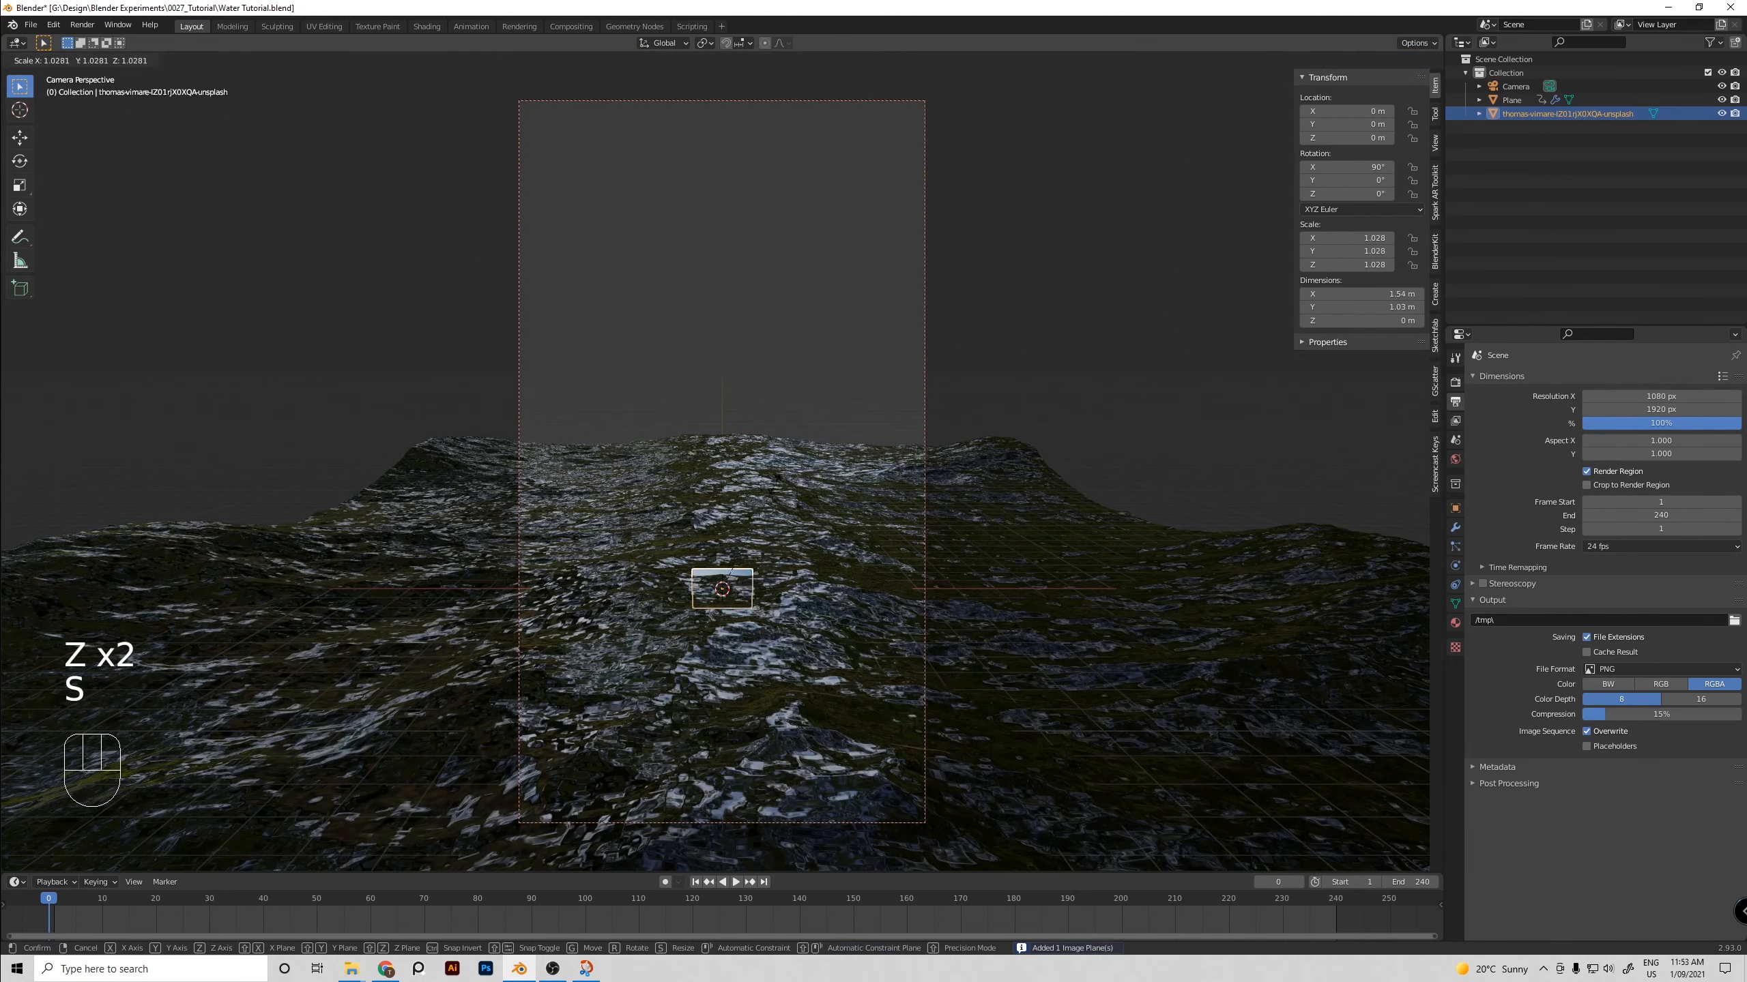
{"action": "left_click", "coordinate": [919, 677]}
{"action": "key", "text": "g"}
{"action": "left_click", "coordinate": [743, 384]}
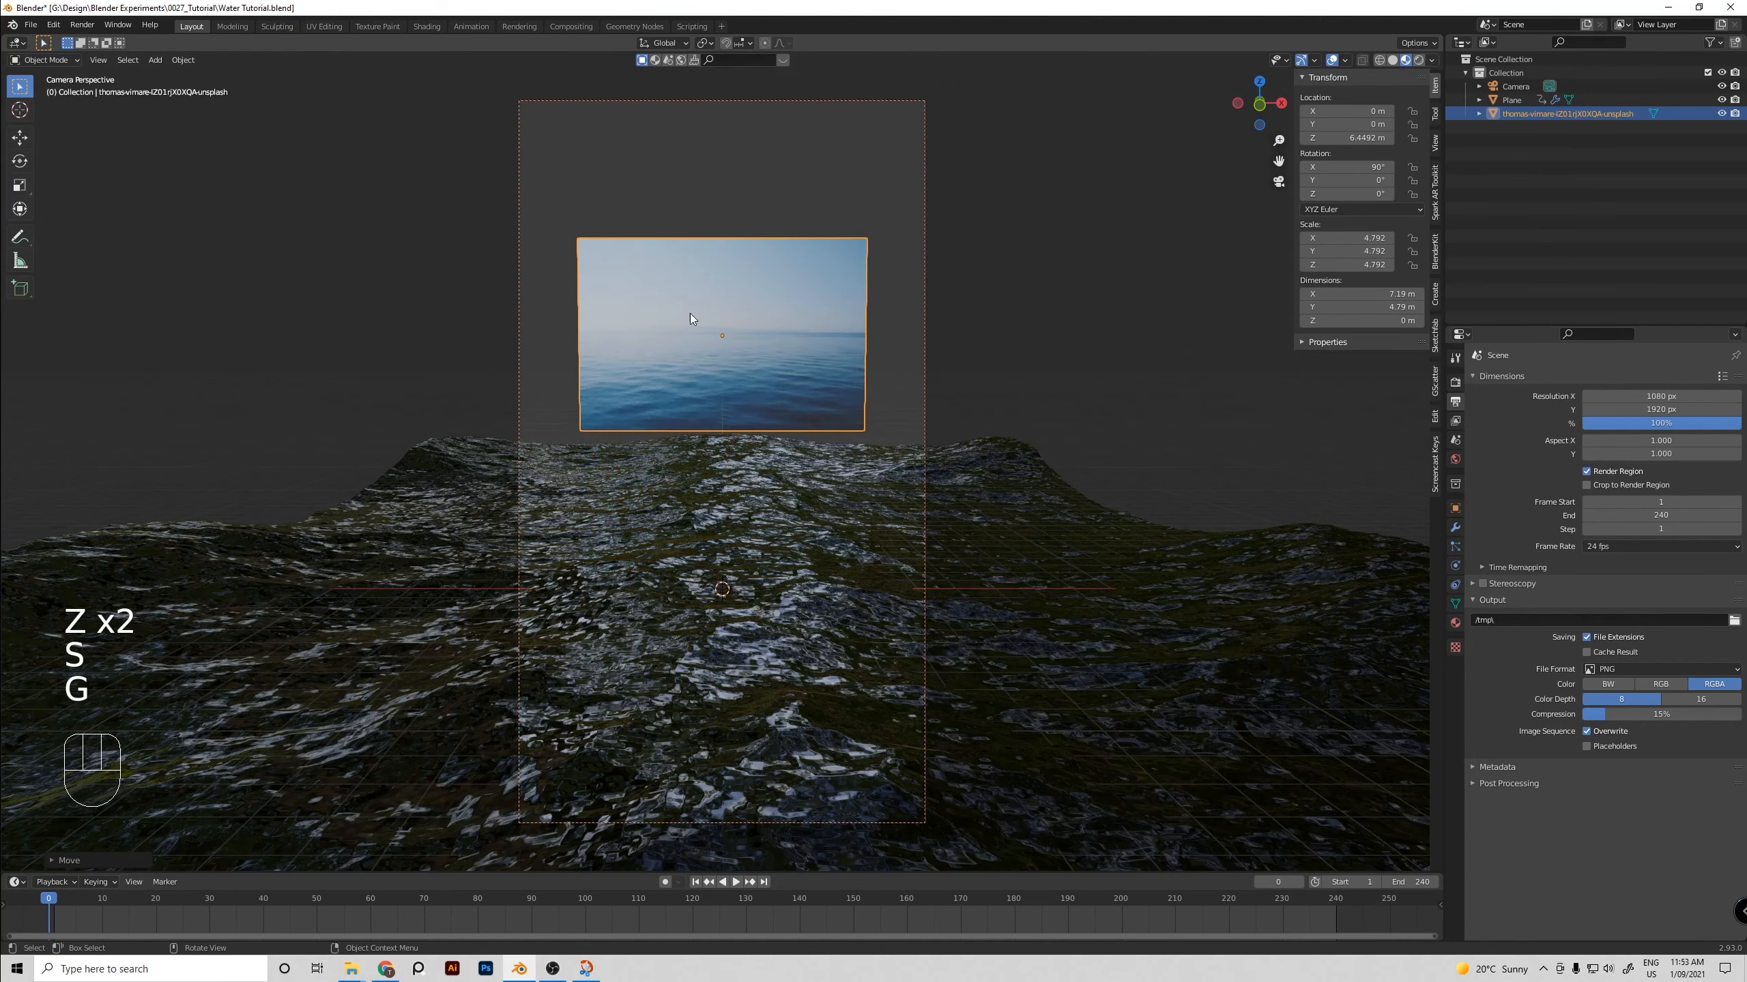
{"action": "key", "text": "s"}
{"action": "left_click", "coordinate": [965, 417]}
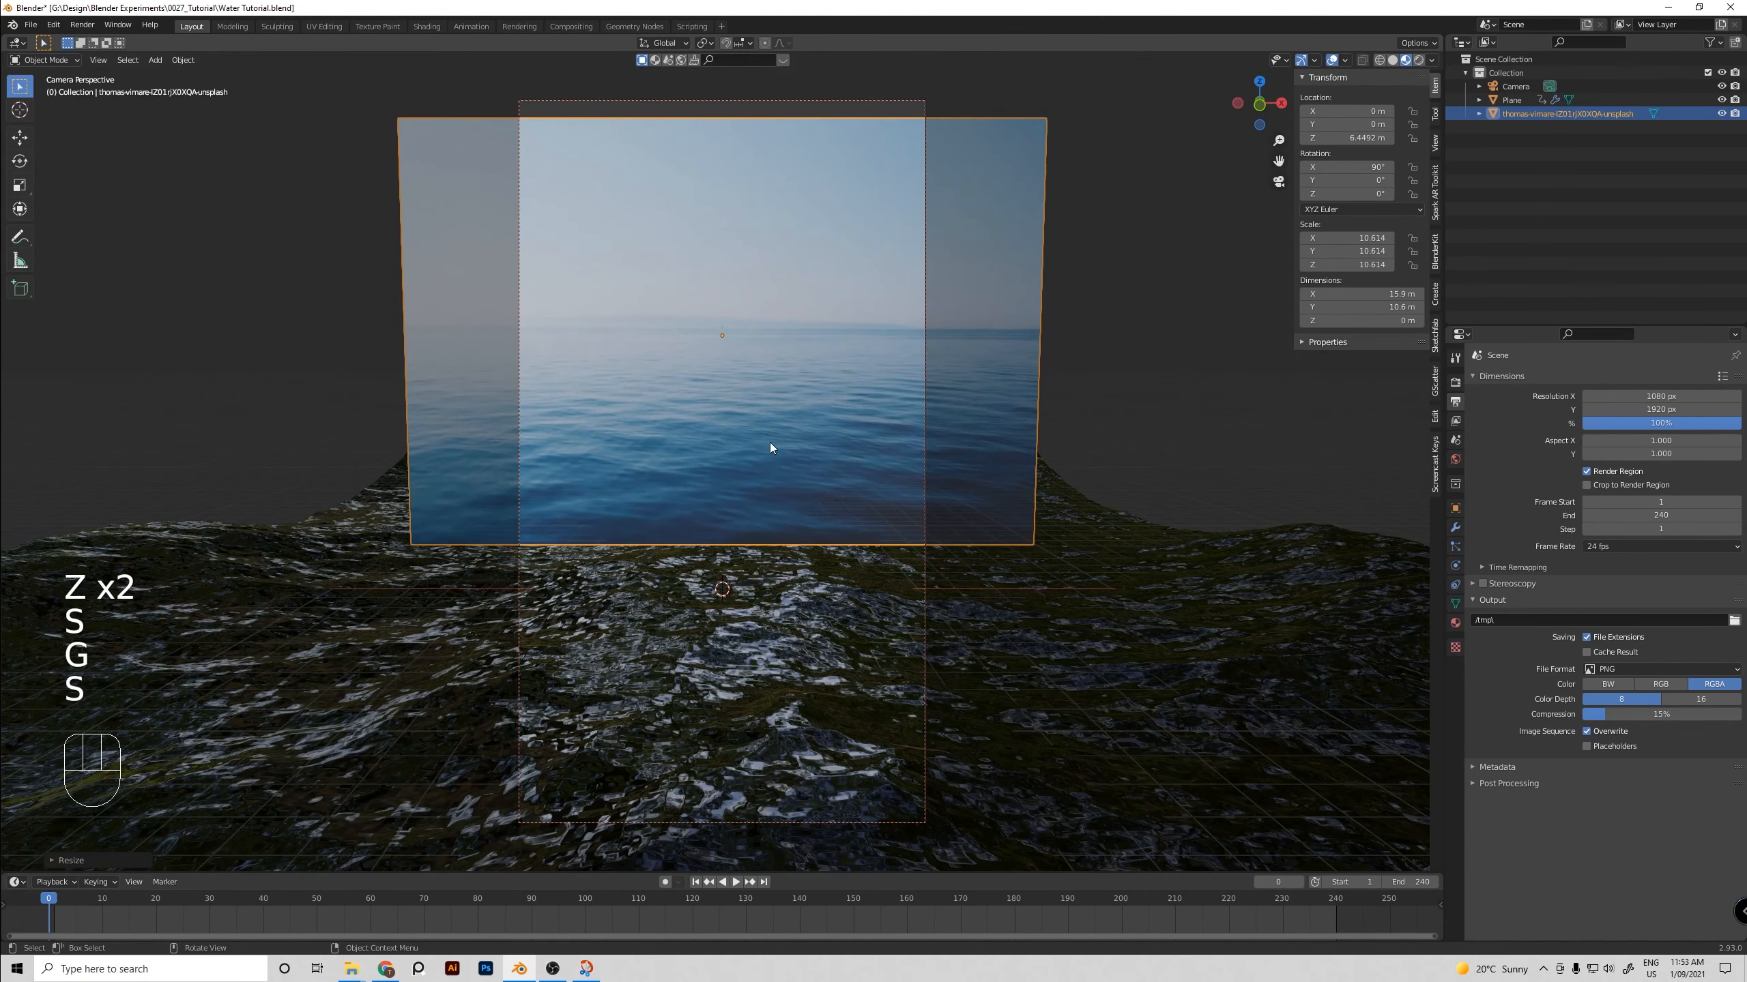
Stretch the image plane vertically and move it back towards the far end of the ocean
{"action": "key", "text": "s"}
{"action": "key", "text": "z"}
{"action": "left_click", "coordinate": [779, 425]}
{"action": "key", "text": "g"}
{"action": "key", "text": "g"}
{"action": "key", "text": "g"}
{"action": "key", "text": "g"}
Enlarge the image plane to about 45.4 m wide and position it at about Y 51.4 m, Z 0.92 m
{"action": "key", "text": "KP_0"}
{"action": "scroll", "coordinate": [779, 425], "scroll_direction": "down", "scroll_amount": 2}
{"action": "key", "text": "s"}
{"action": "left_click", "coordinate": [1007, 276]}
{"action": "key", "text": "g"}
{"action": "left_click", "coordinate": [1007, 276]}
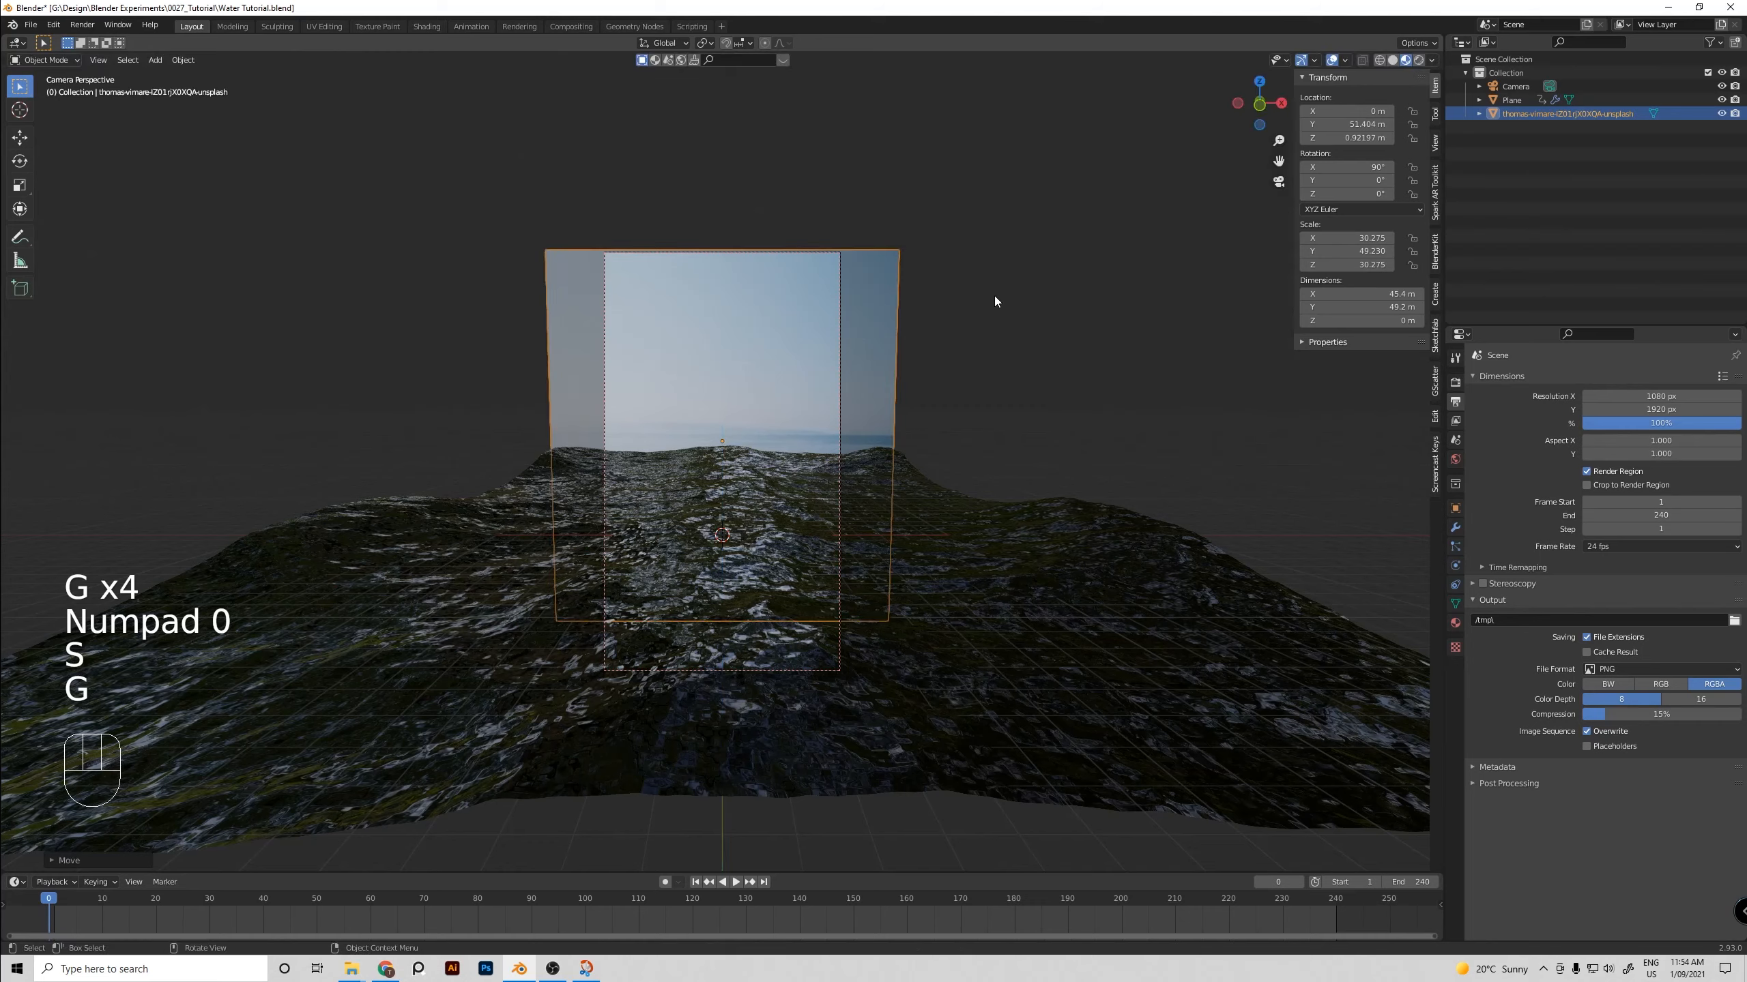
Stretch the image plane to about 68.5 m tall and lower it to about Z -3.54 m
{"action": "key", "text": "s"}
{"action": "key", "text": "z"}
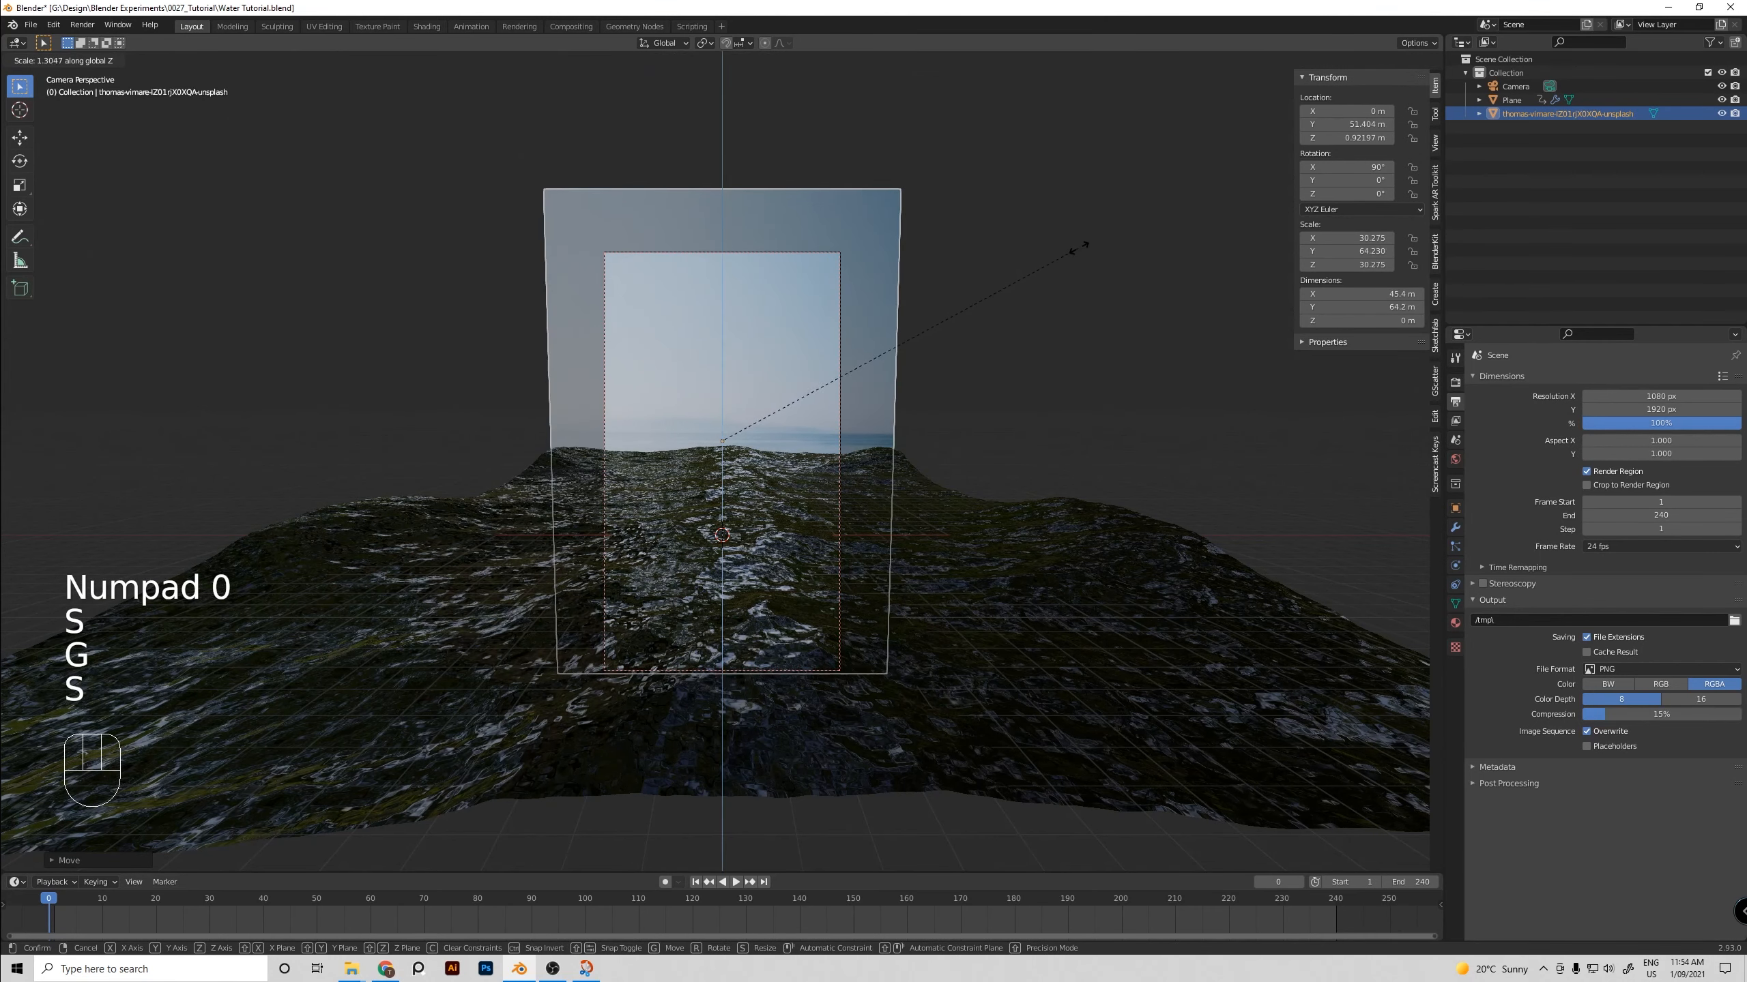
{"action": "left_click", "coordinate": [1100, 240]}
{"action": "key", "text": "g"}
{"action": "key", "text": "z"}
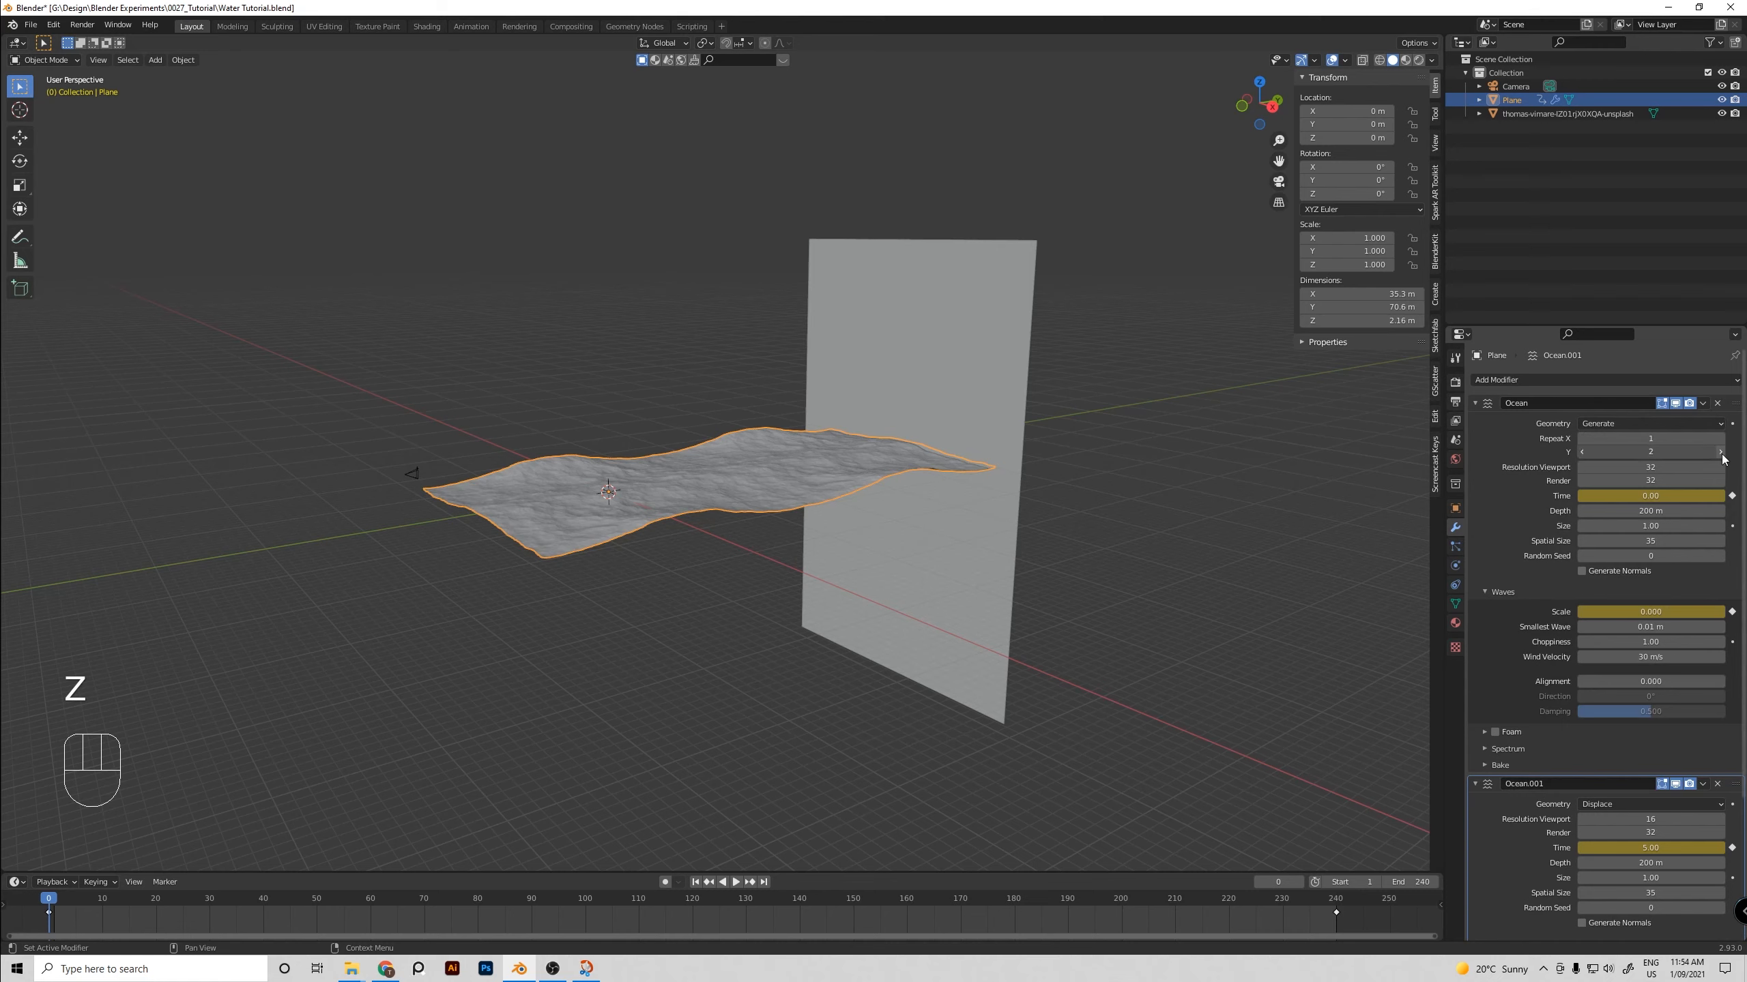
Set the first Ocean modifier's Repeat Y to 4 and its viewport resolution to 16
{"action": "left_click", "coordinate": [1720, 452]}
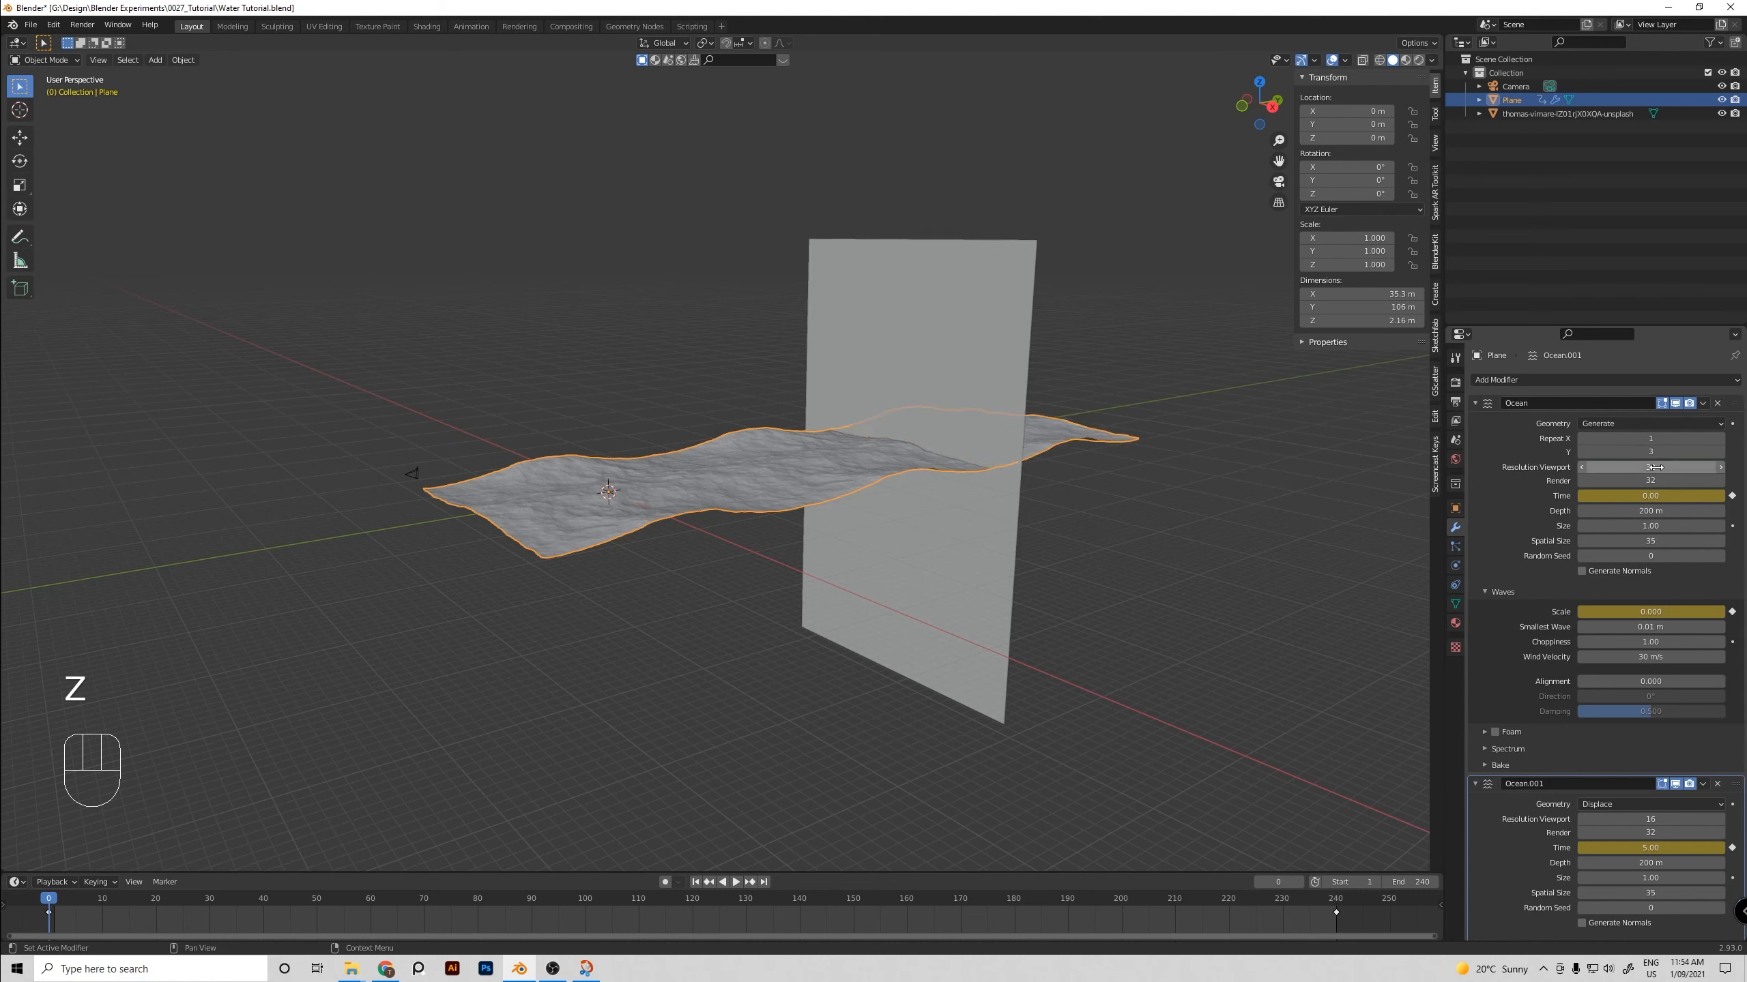
{"action": "left_click", "coordinate": [1657, 467]}
{"action": "type", "text": "1"}
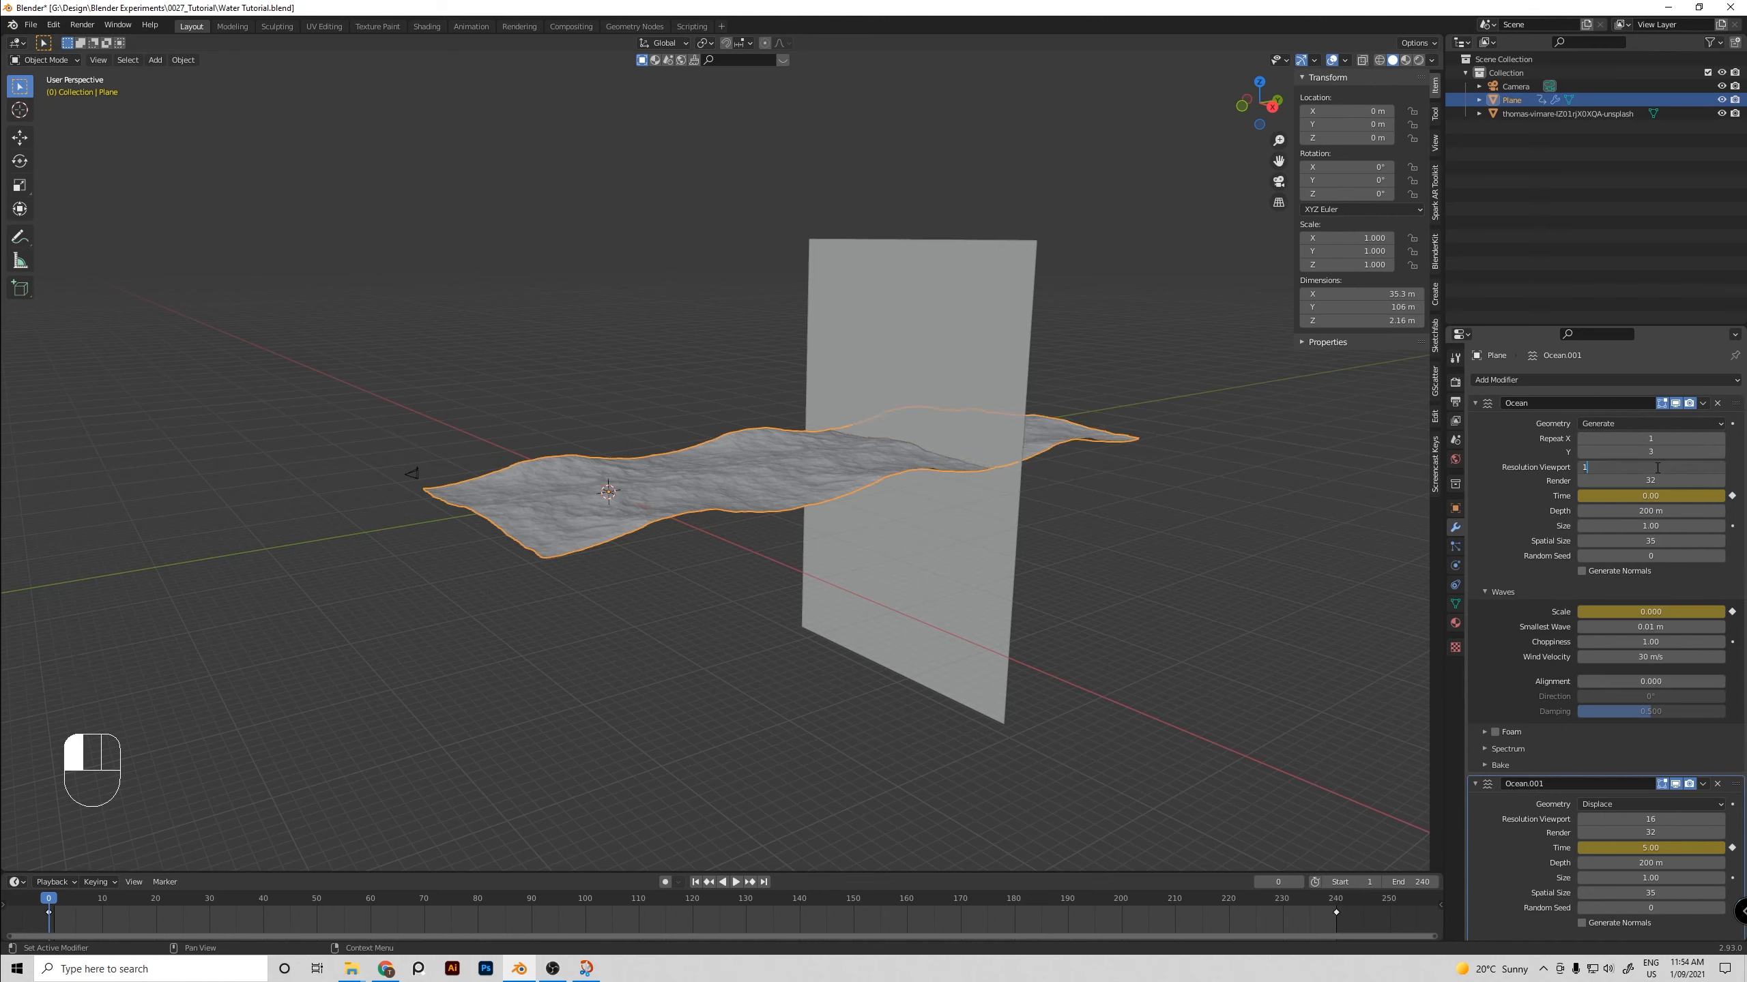
{"action": "type", "text": "4"}
{"action": "key", "text": "Return"}
{"action": "left_click", "coordinate": [1657, 467]}
{"action": "key", "text": "BackSpace"}
{"action": "type", "text": "6"}
{"action": "key", "text": "Return"}
{"action": "left_click", "coordinate": [1722, 453]}
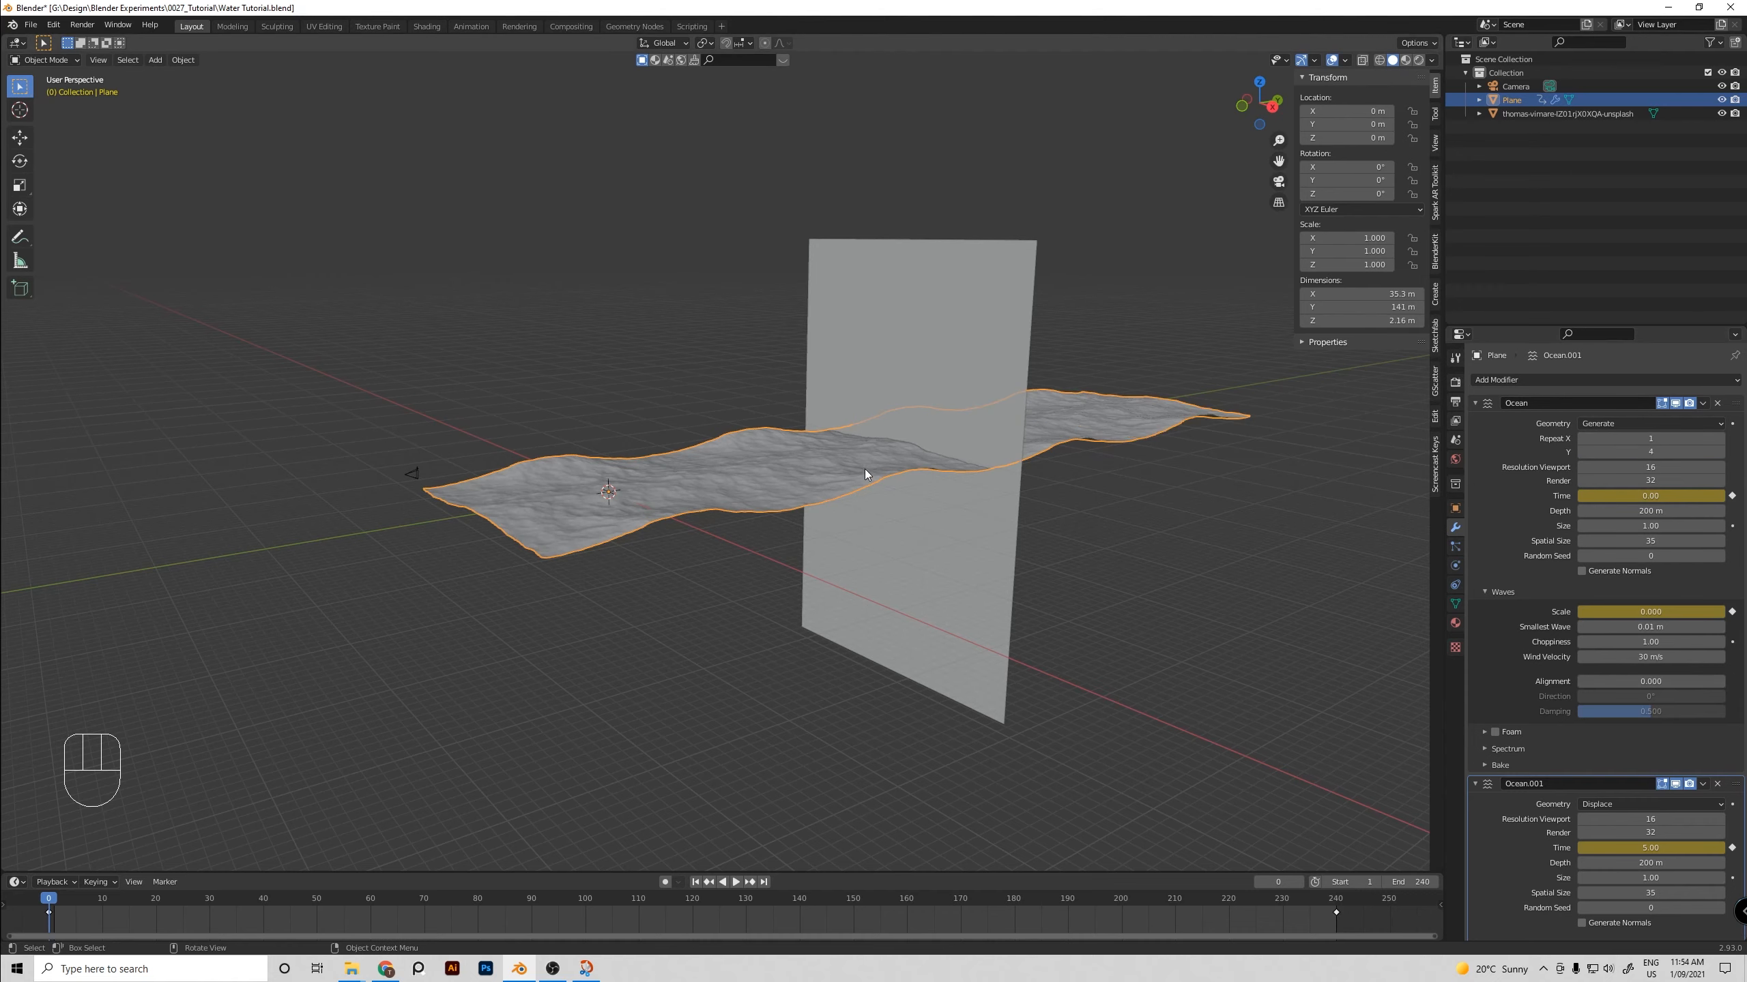
Move the image plane along Y to about 116.9 m, near the far end of the extended ocean
{"action": "left_click", "coordinate": [884, 430]}
{"action": "middle_click_drag", "start_coordinate": [1135, 344], "coordinate": [864, 372], "text": "shift"}
{"action": "key", "text": "g"}
{"action": "key", "text": "y"}
{"action": "left_click", "coordinate": [1100, 362]}
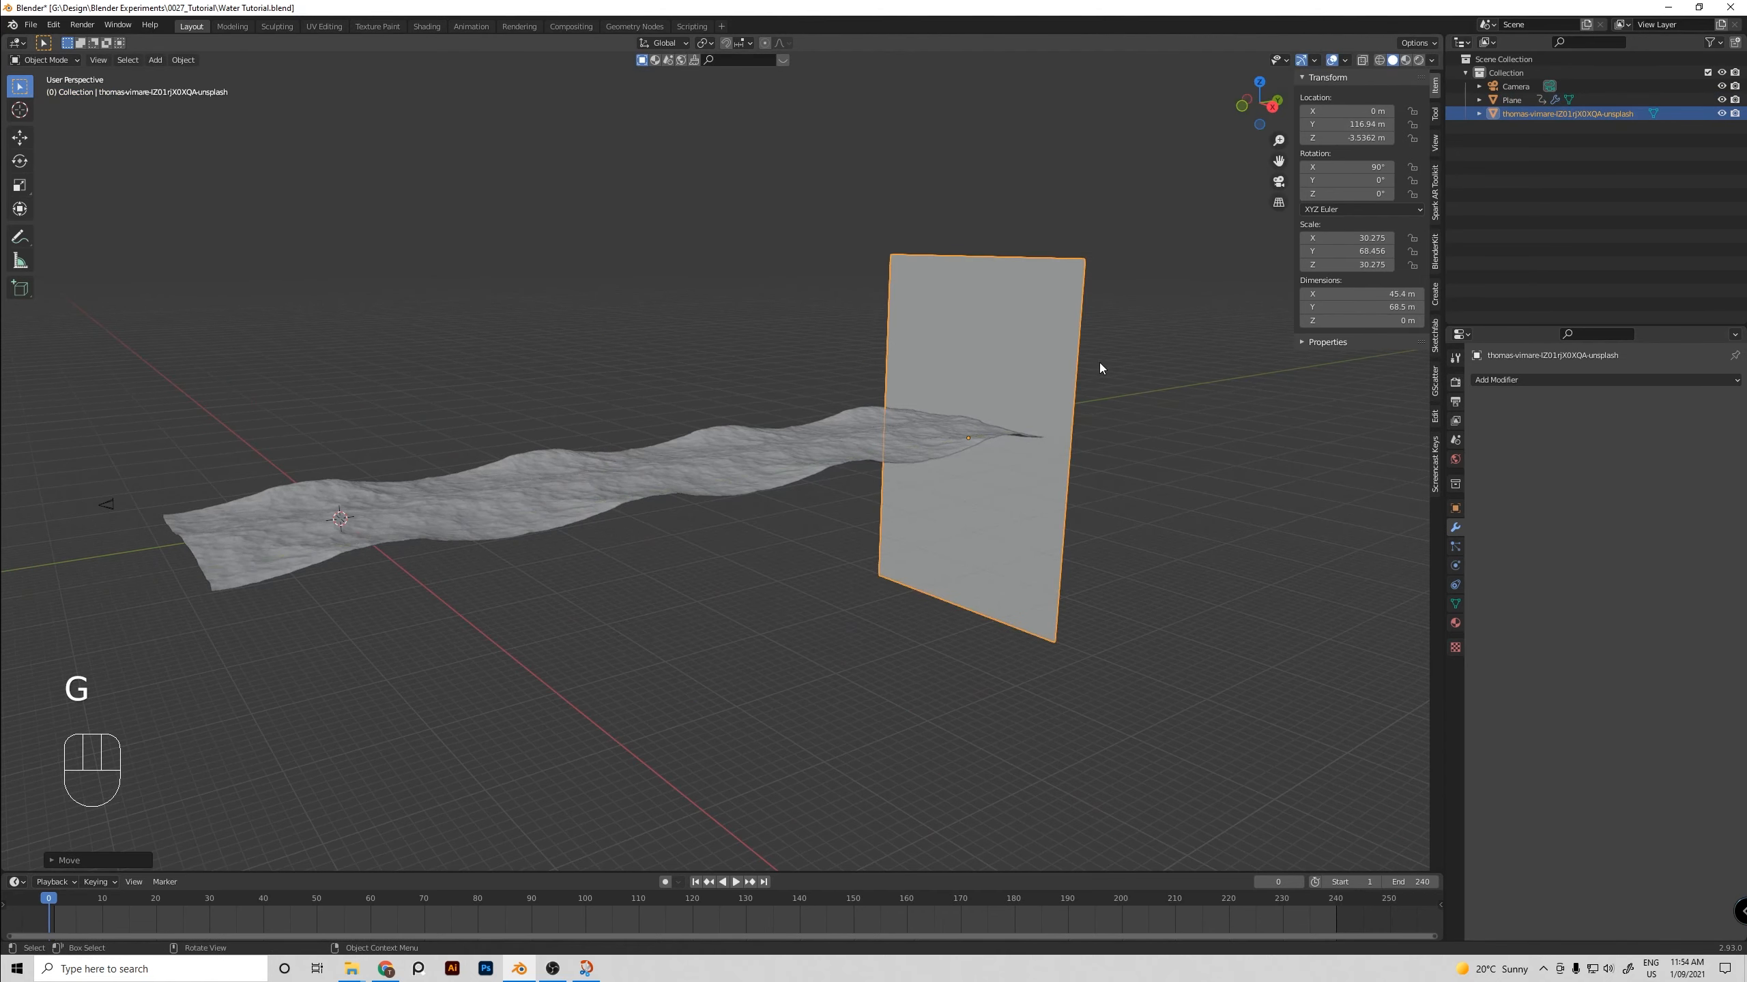
Advance to frame 1 and set the scene camera's focal length to 100 mm
{"action": "key", "text": "Right"}
{"action": "key", "text": "KP_0"}
{"action": "scroll", "coordinate": [821, 407], "scroll_direction": "up", "scroll_amount": 2}
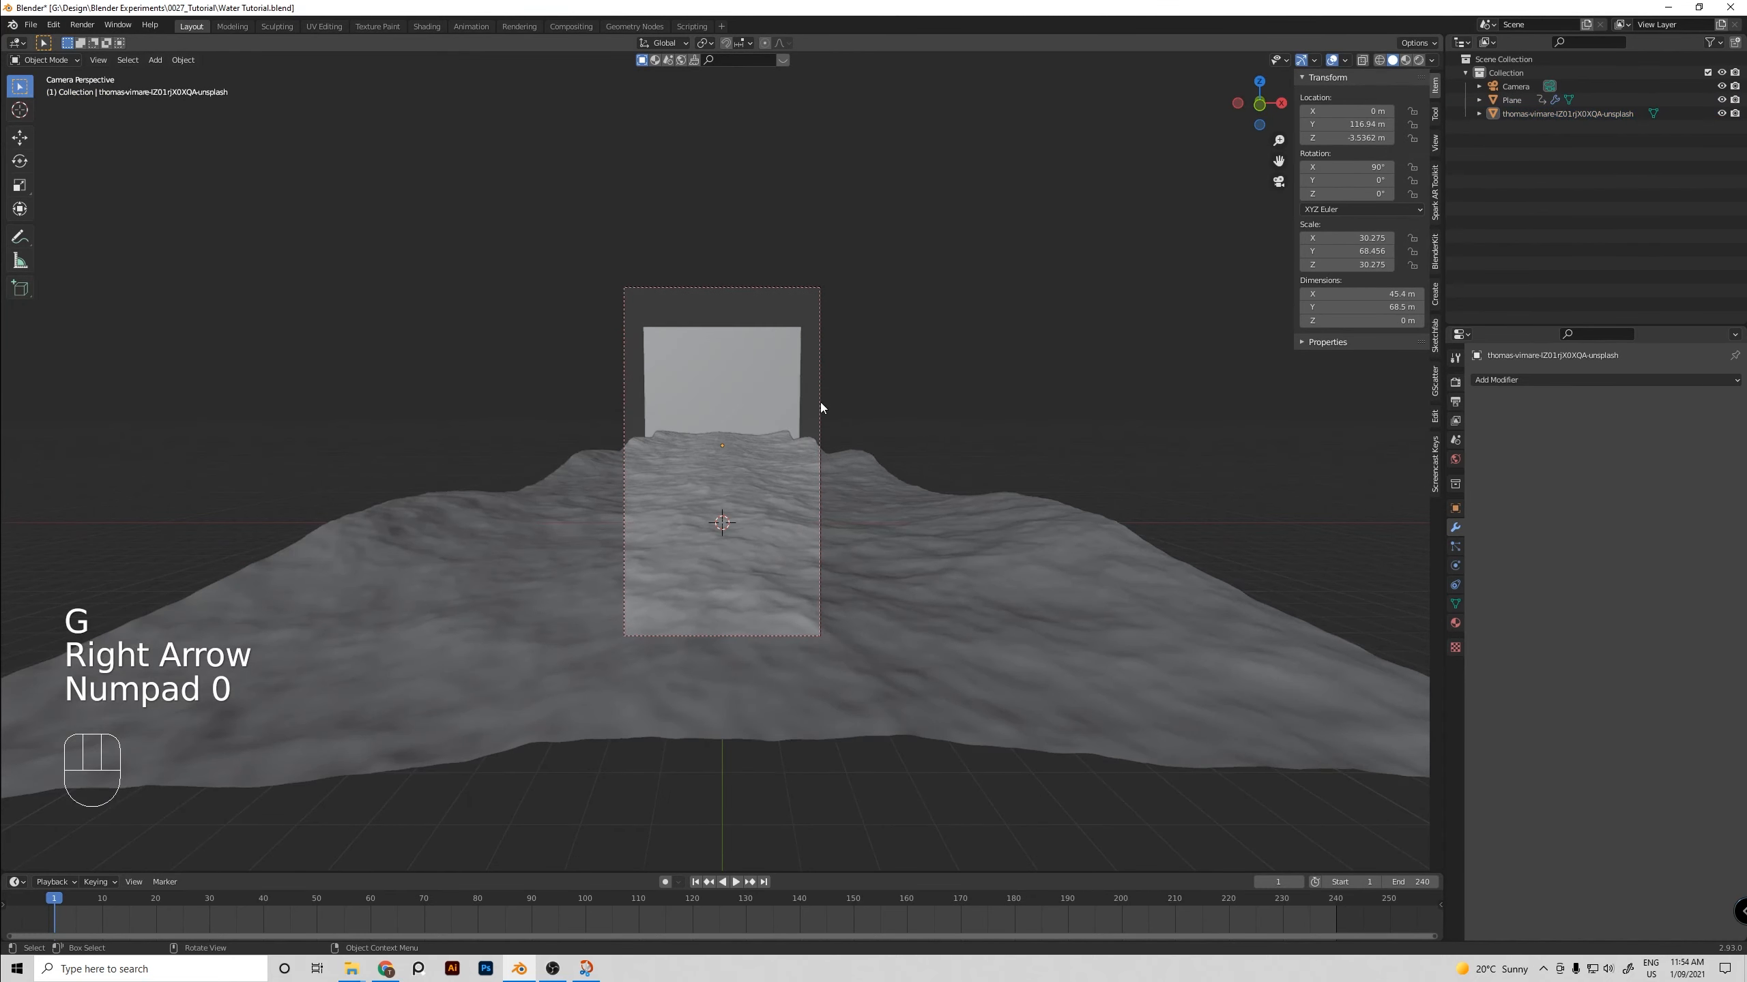
{"action": "left_click_drag", "start_coordinate": [827, 385], "coordinate": [820, 385]}
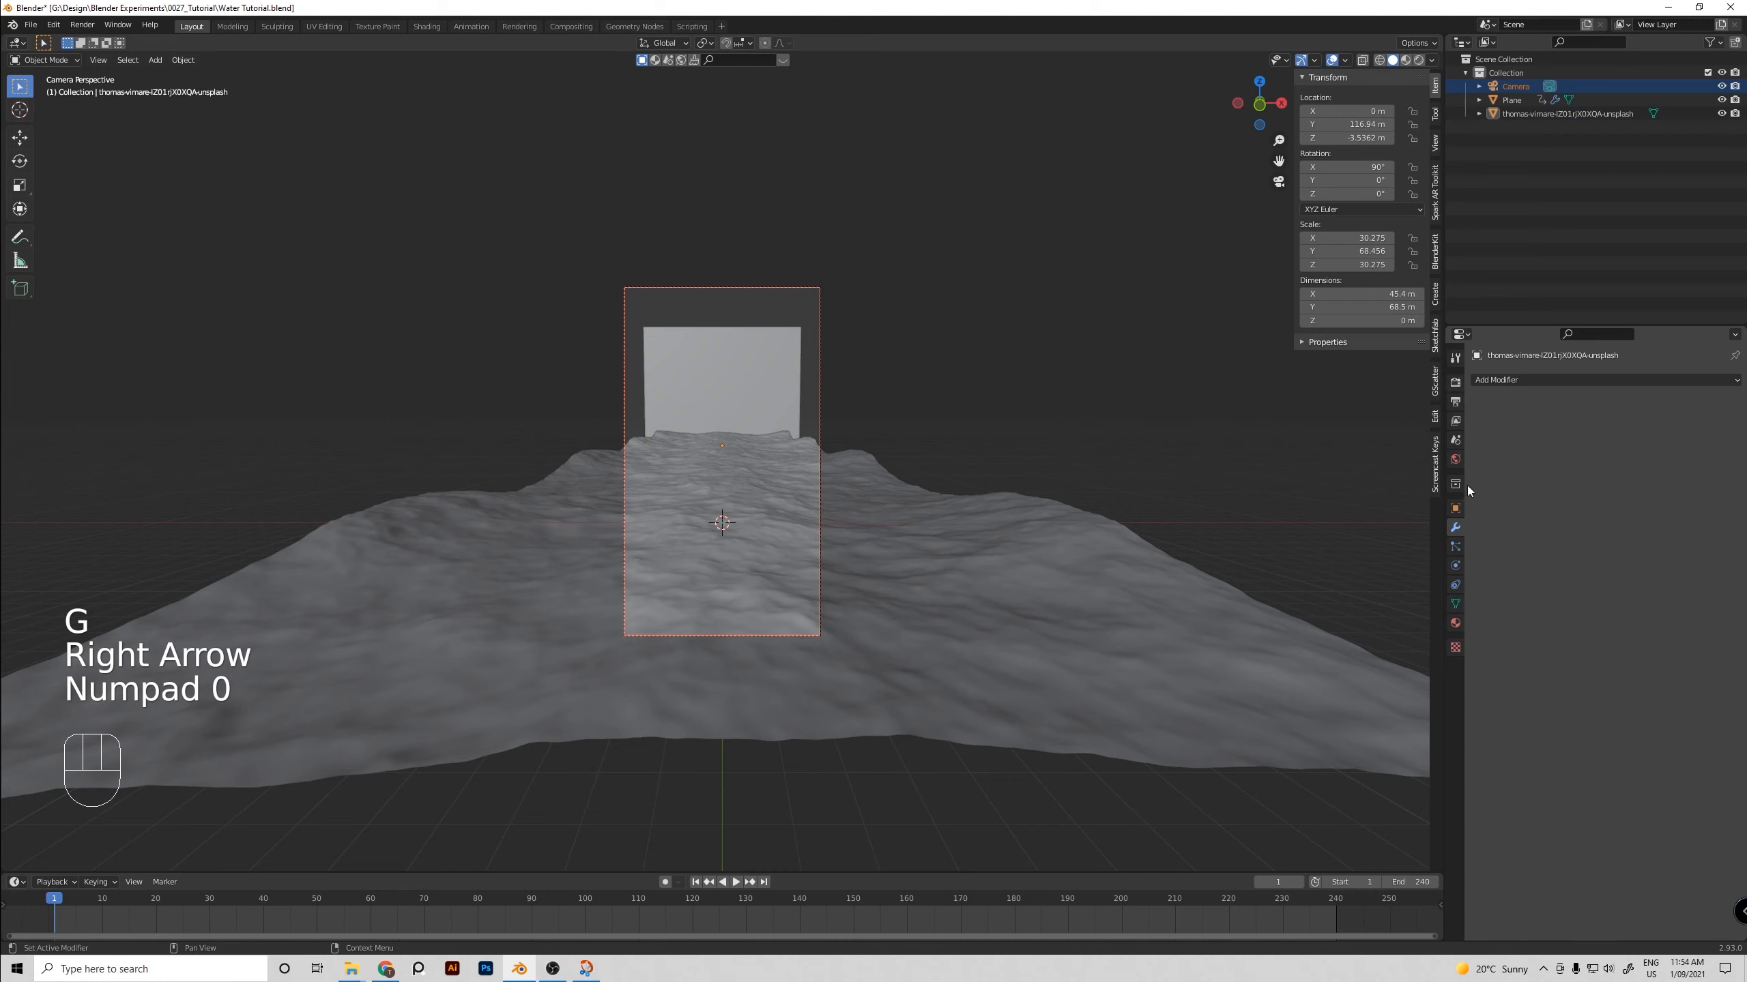
{"action": "left_click", "coordinate": [808, 294]}
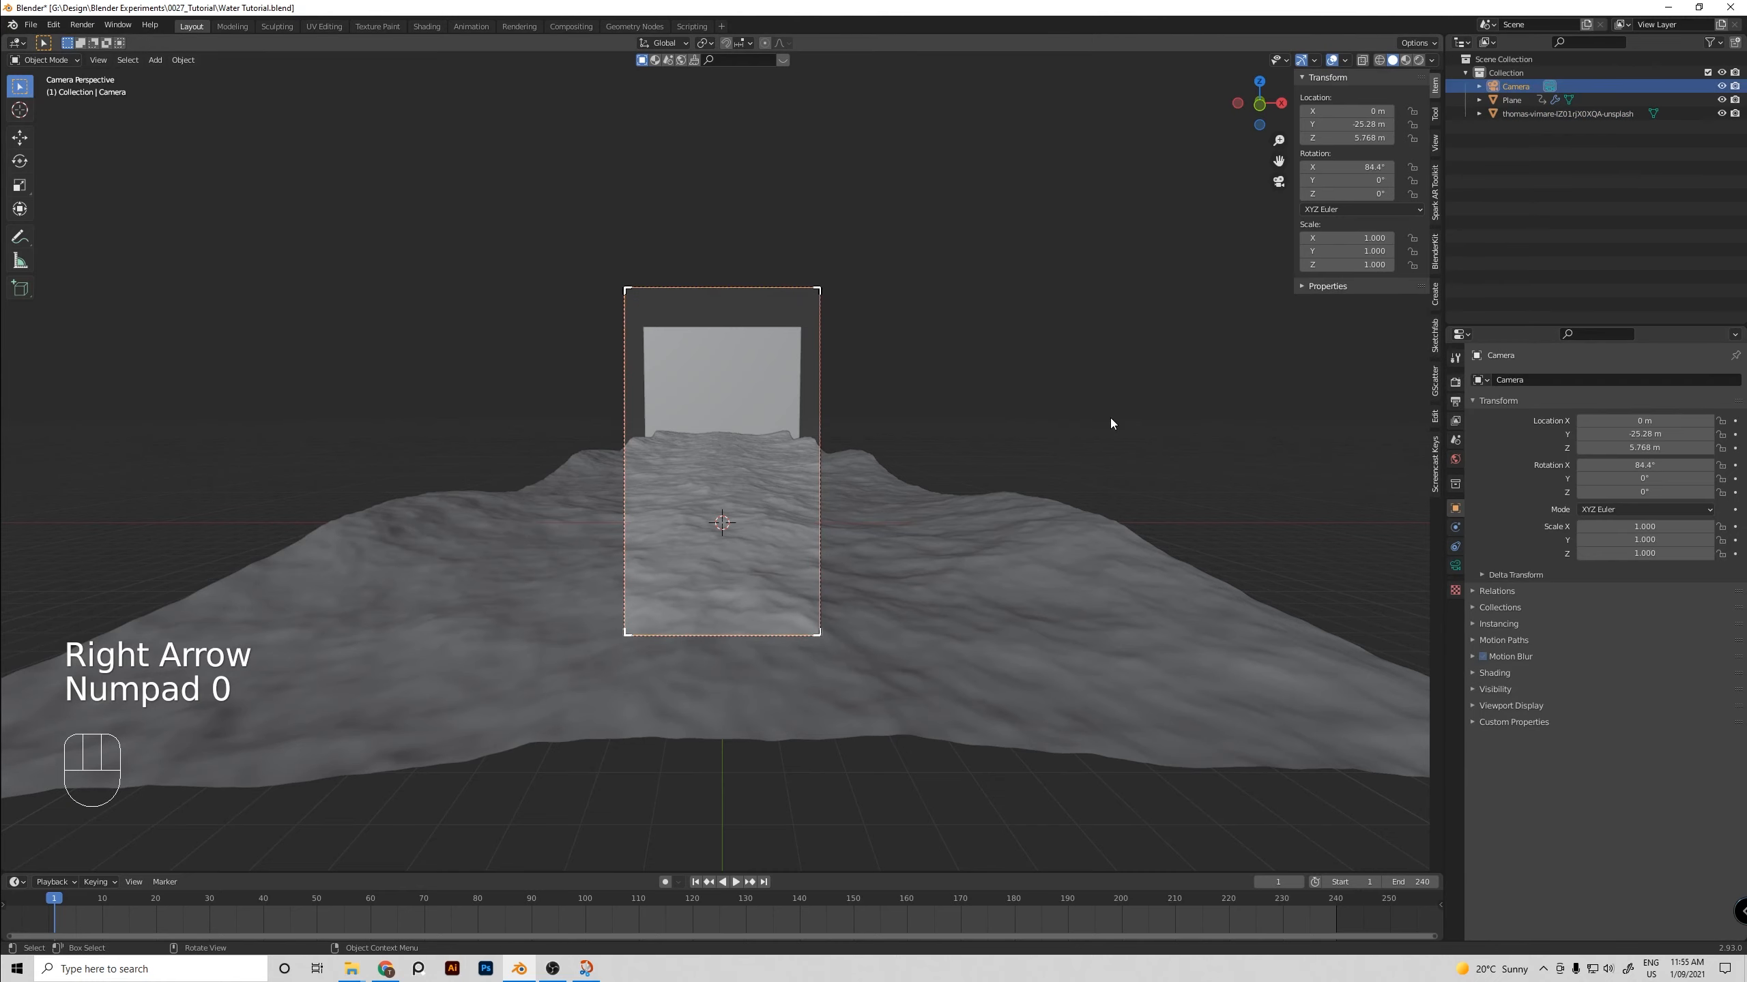
{"action": "left_click", "coordinate": [1455, 566]}
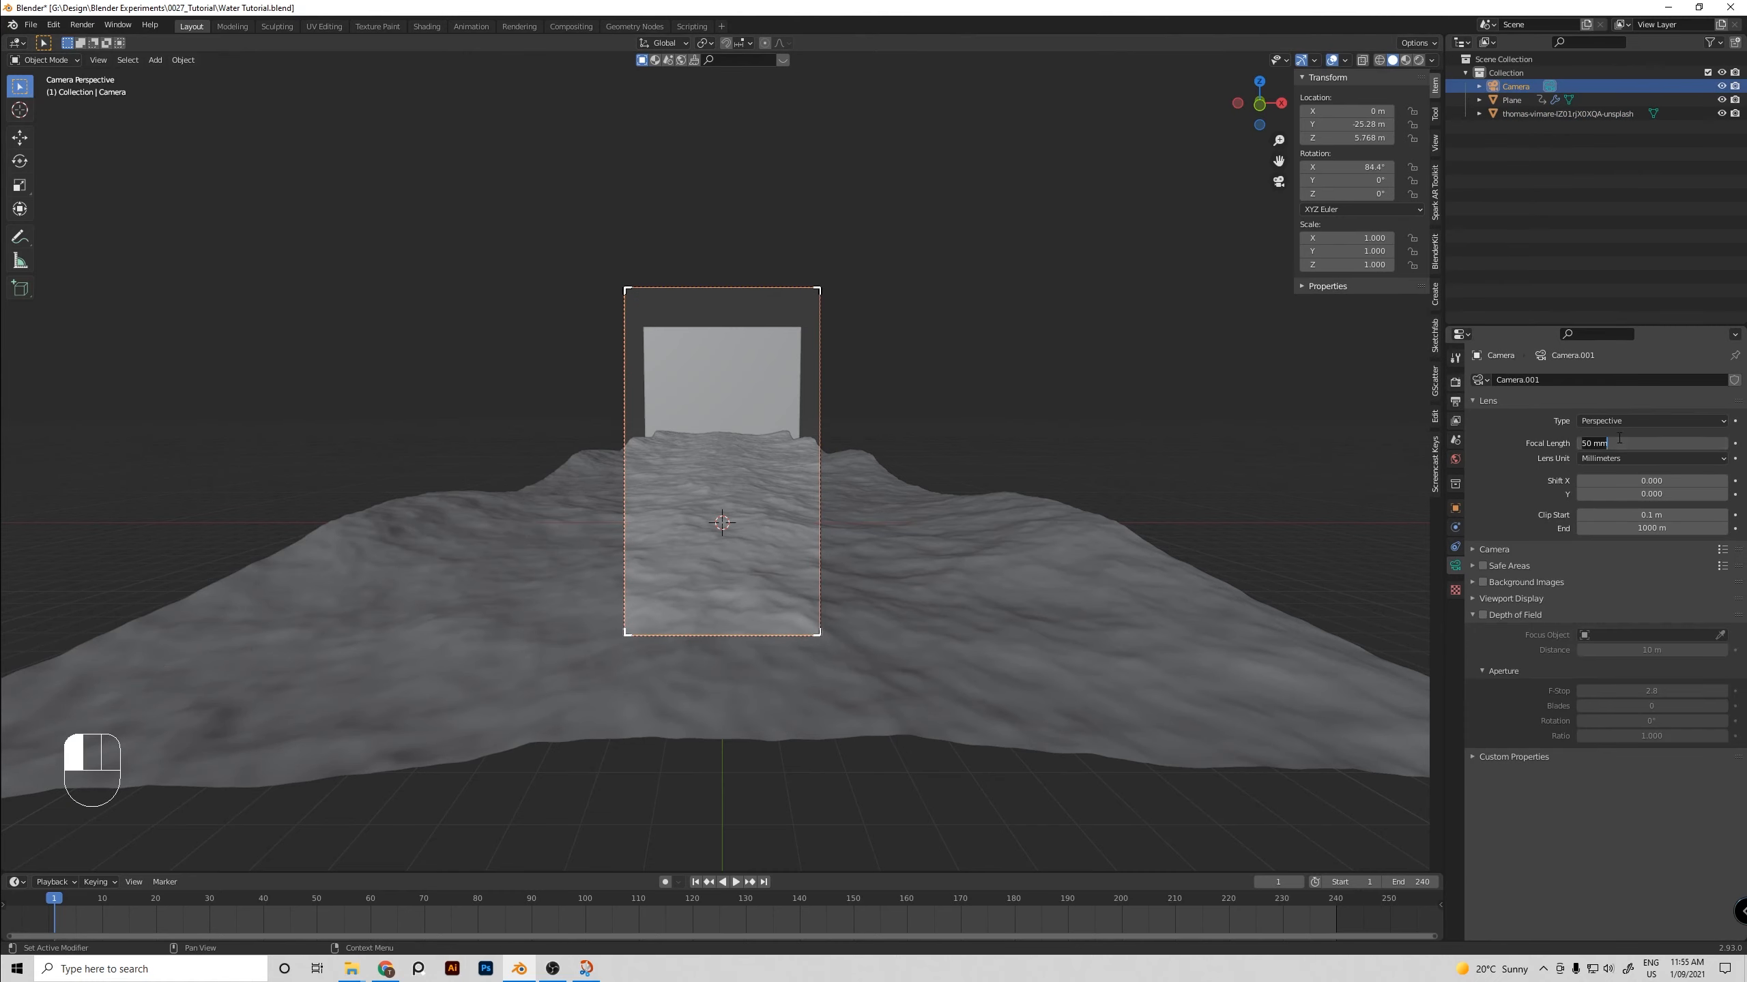
{"action": "key", "text": "Return"}
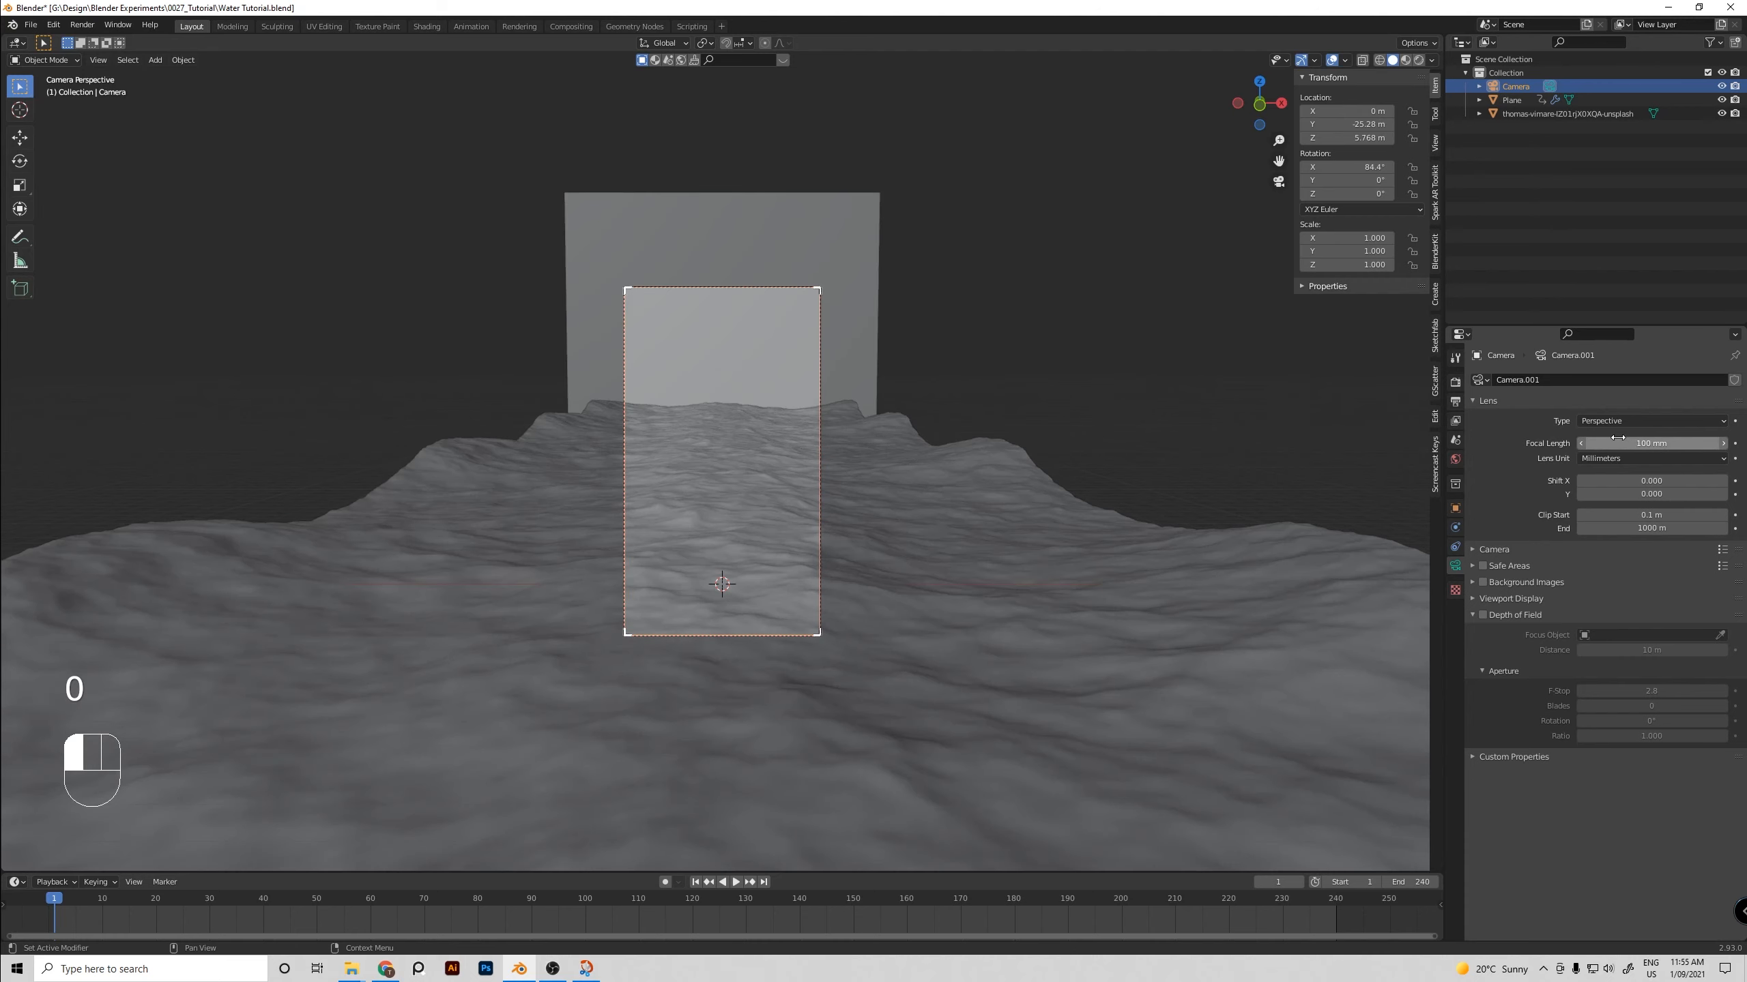
In Material Preview shading, move the camera back along its local Z to about Y -38.5 m and tilt it to about 85.5° around X
{"action": "left_click", "coordinate": [981, 328]}
{"action": "left_click", "coordinate": [800, 291]}
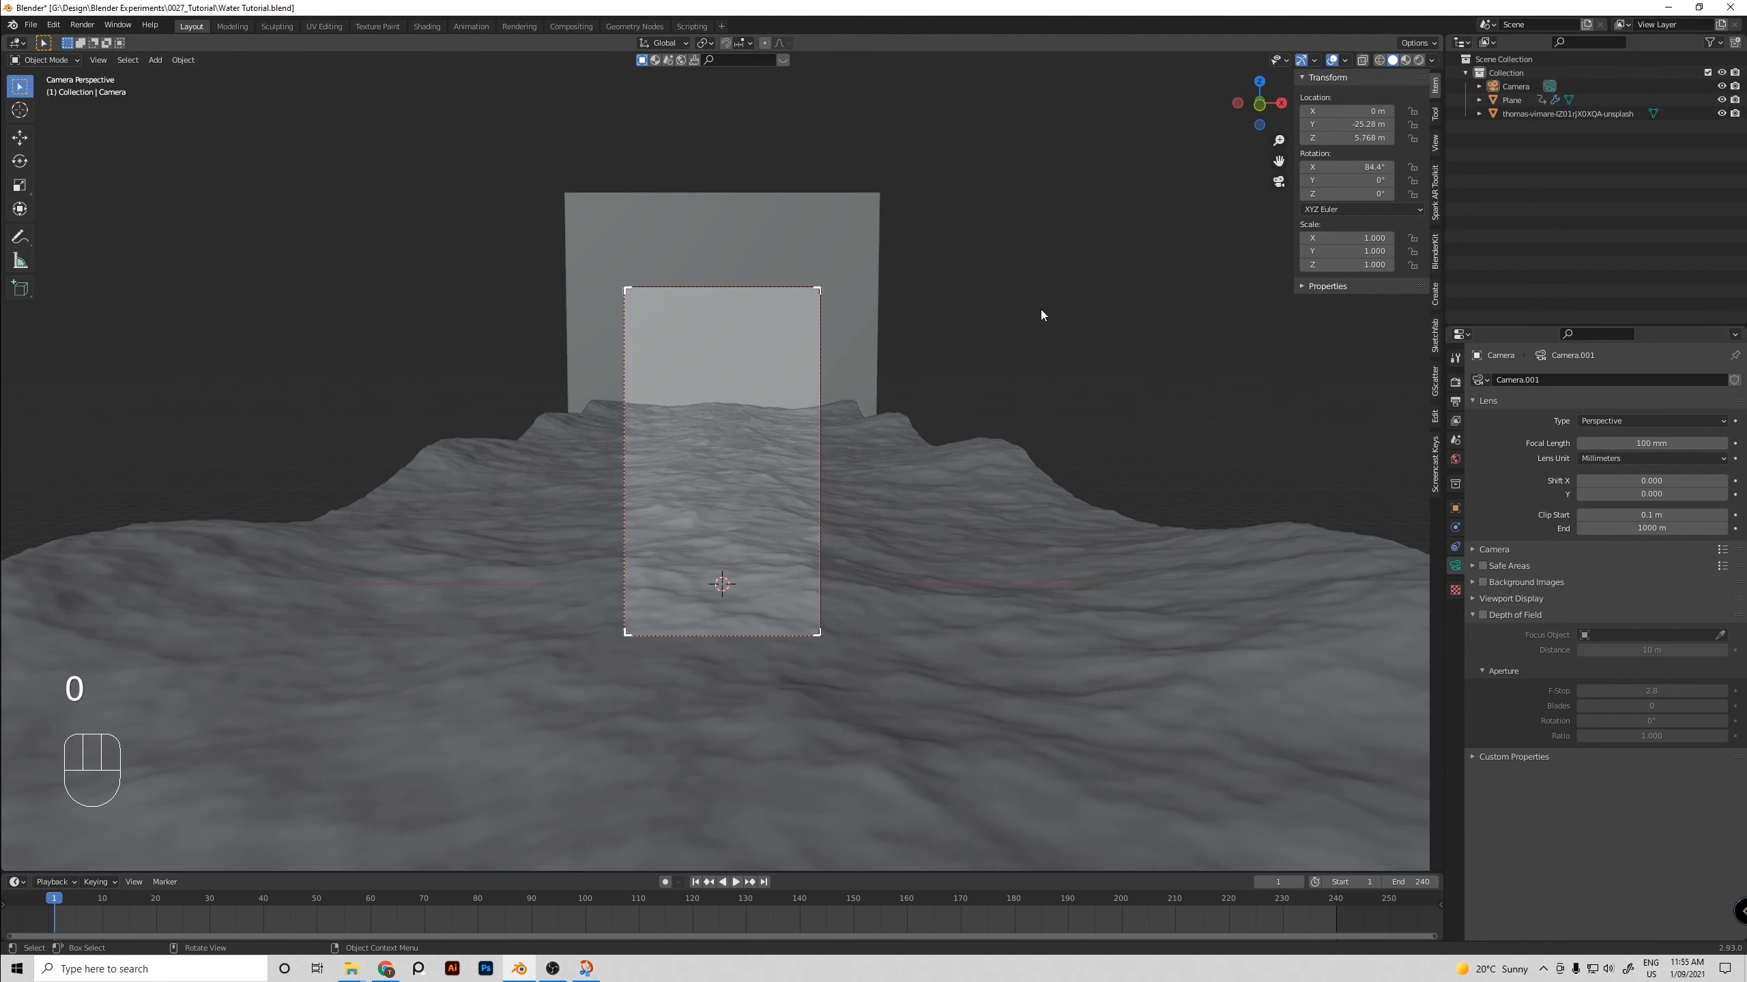
{"action": "key", "text": "g"}
{"action": "key", "text": "z"}
{"action": "key", "text": "z"}
{"action": "key", "text": "z"}
{"action": "key", "text": "g"}
{"action": "key", "text": "z"}
{"action": "key", "text": "z"}
{"action": "key", "text": "g"}
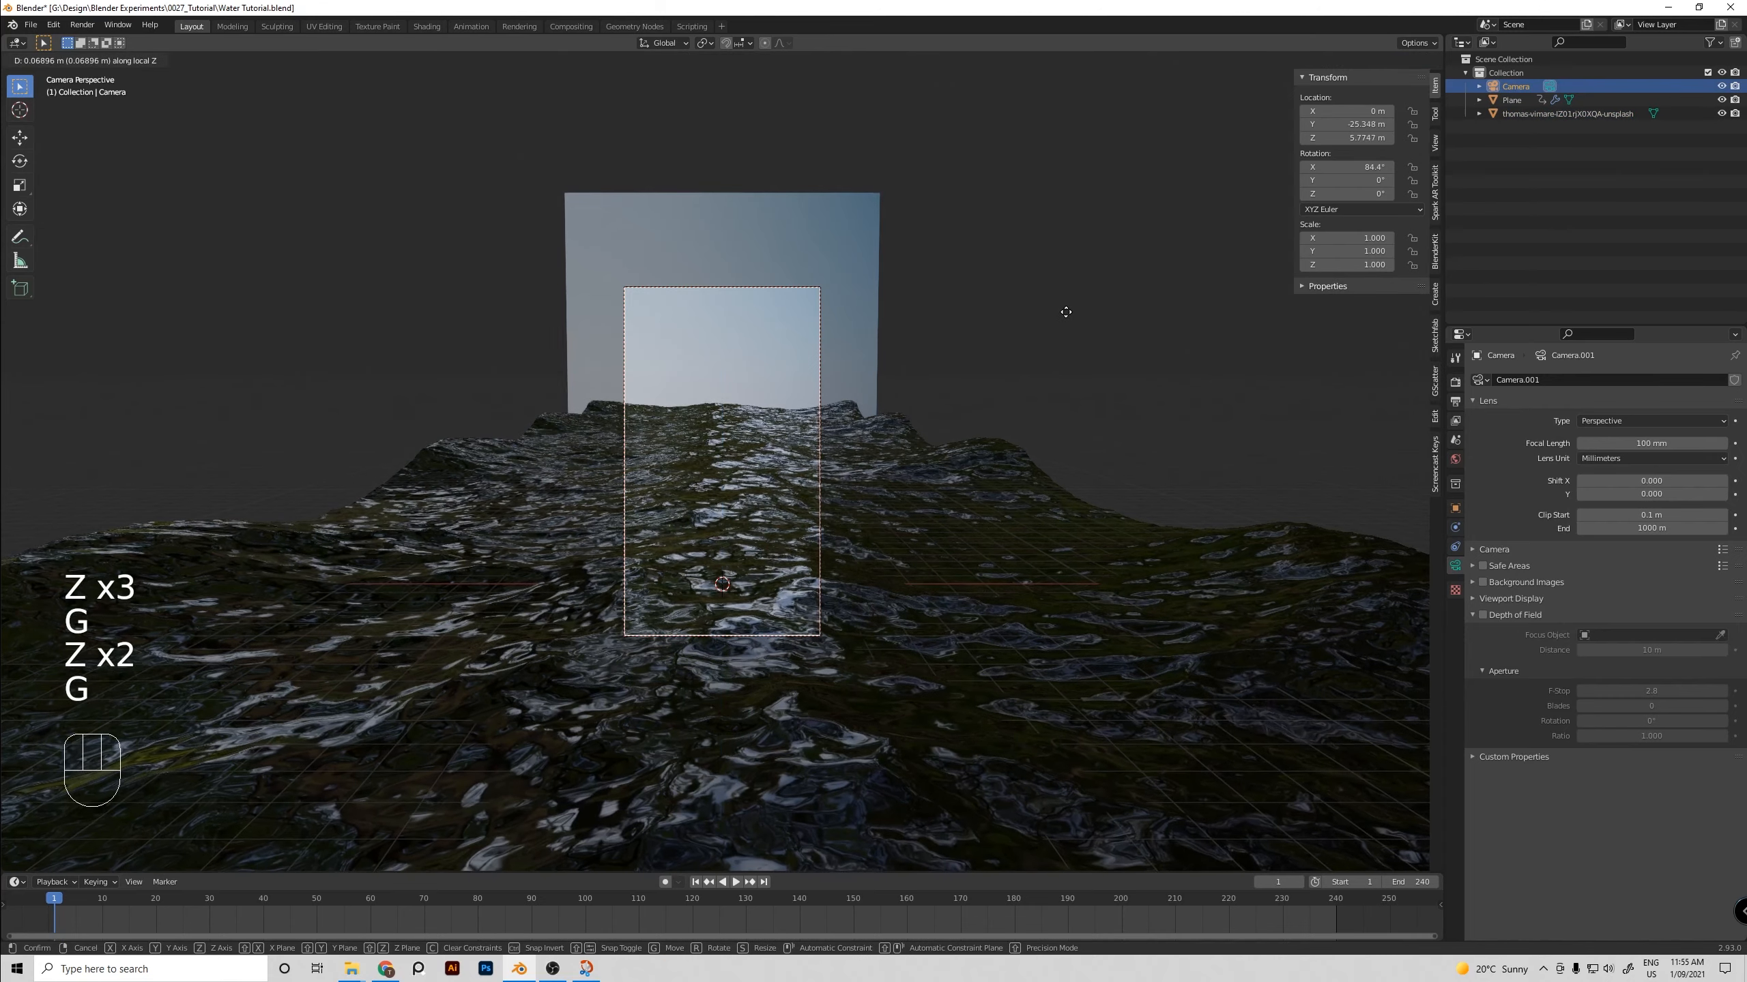
{"action": "left_click", "coordinate": [957, 585]}
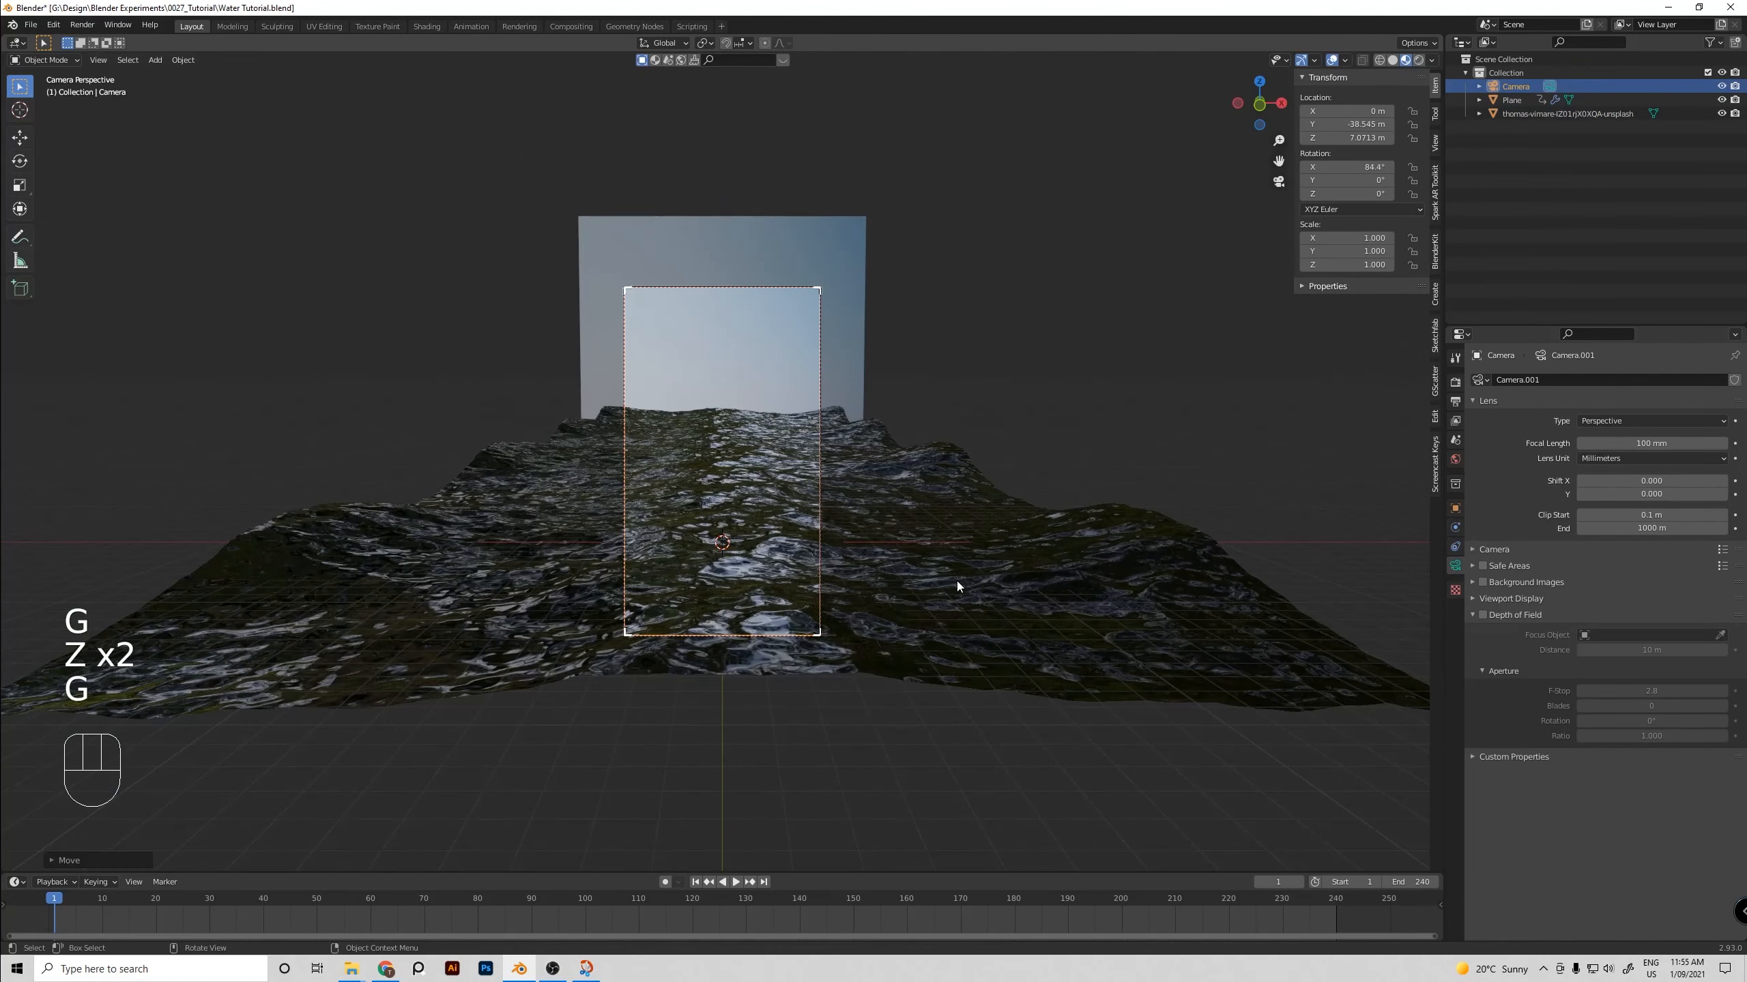
{"action": "key", "text": "r"}
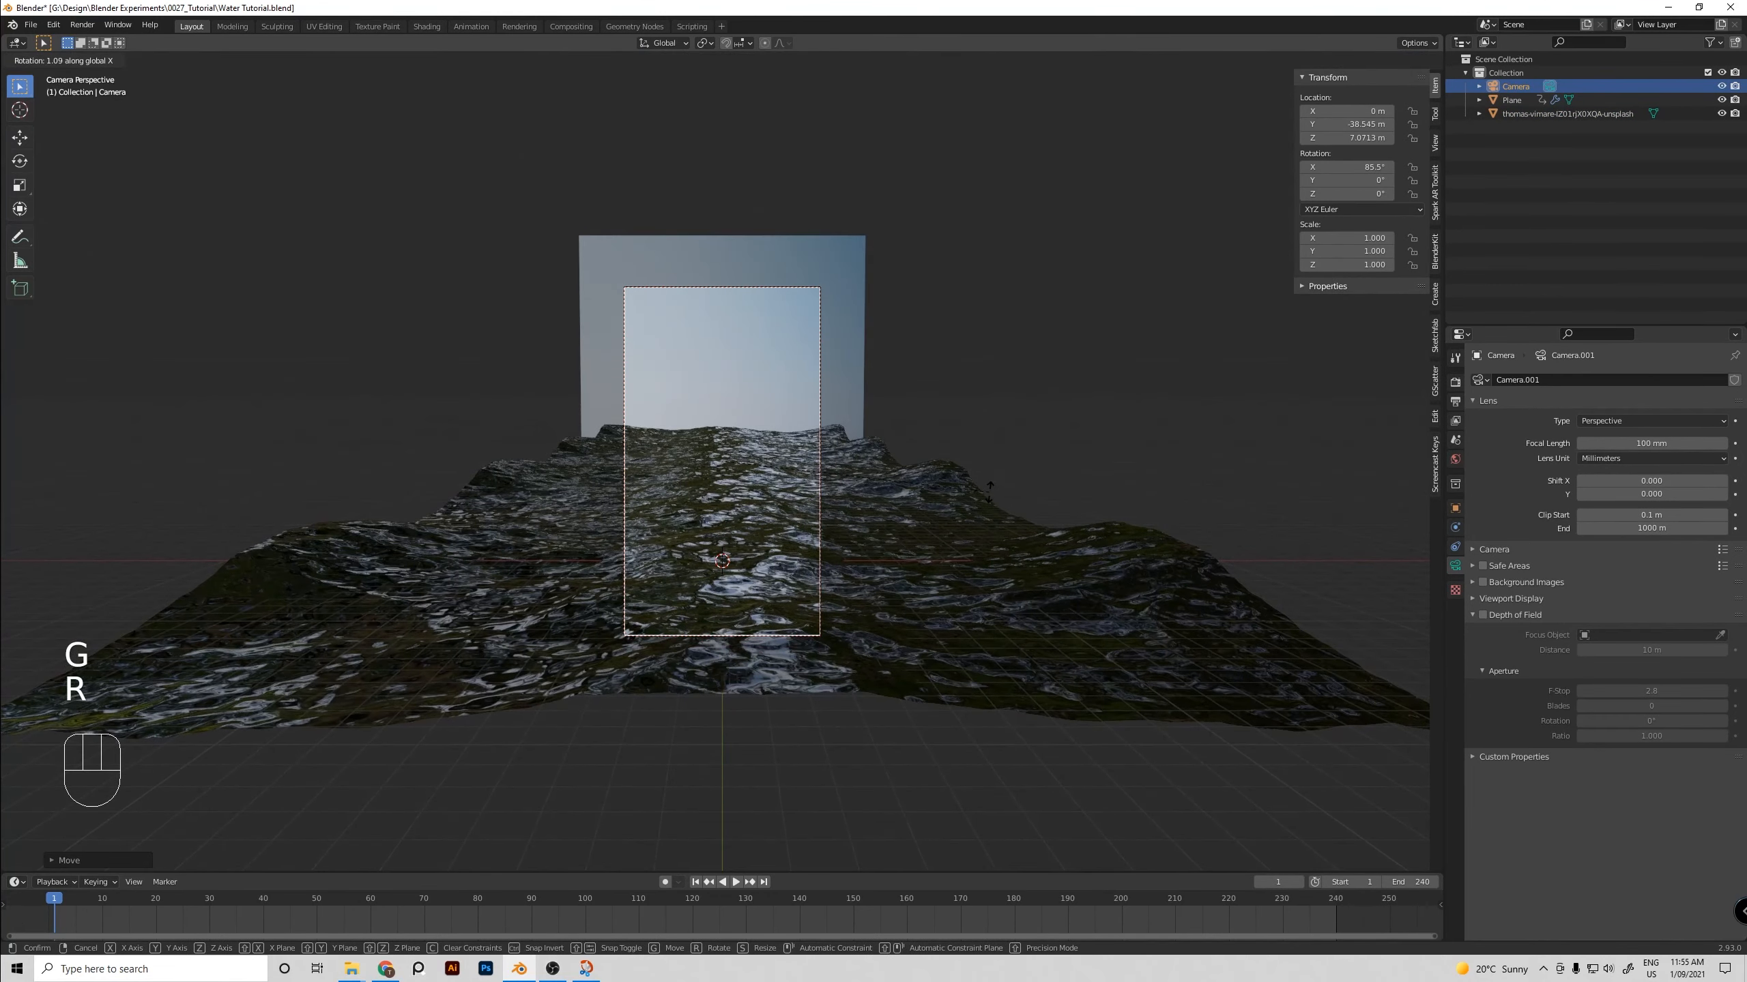
{"action": "left_click", "coordinate": [989, 492]}
Scale the background image plane down to about 37.2 × 56 m and shift it along Z to about -2.1 m
{"action": "left_click", "coordinate": [859, 327]}
{"action": "key", "text": "s"}
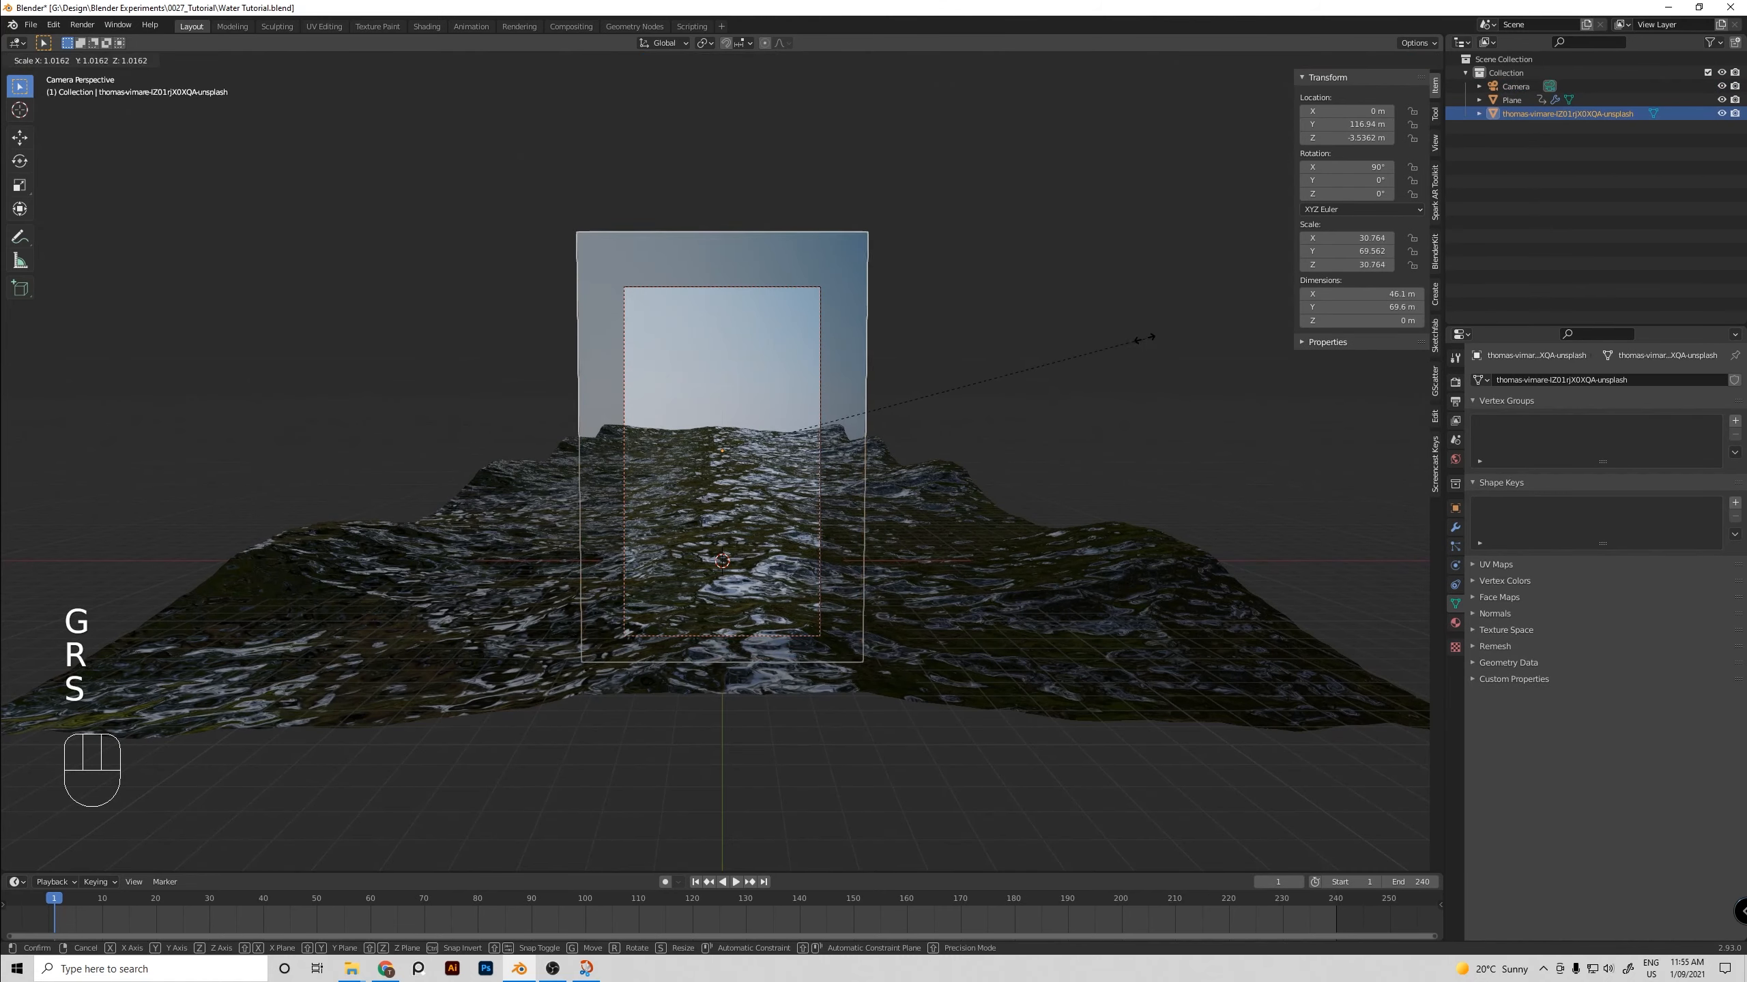
{"action": "left_click", "coordinate": [956, 460]}
{"action": "key", "text": "g"}
{"action": "key", "text": "z"}
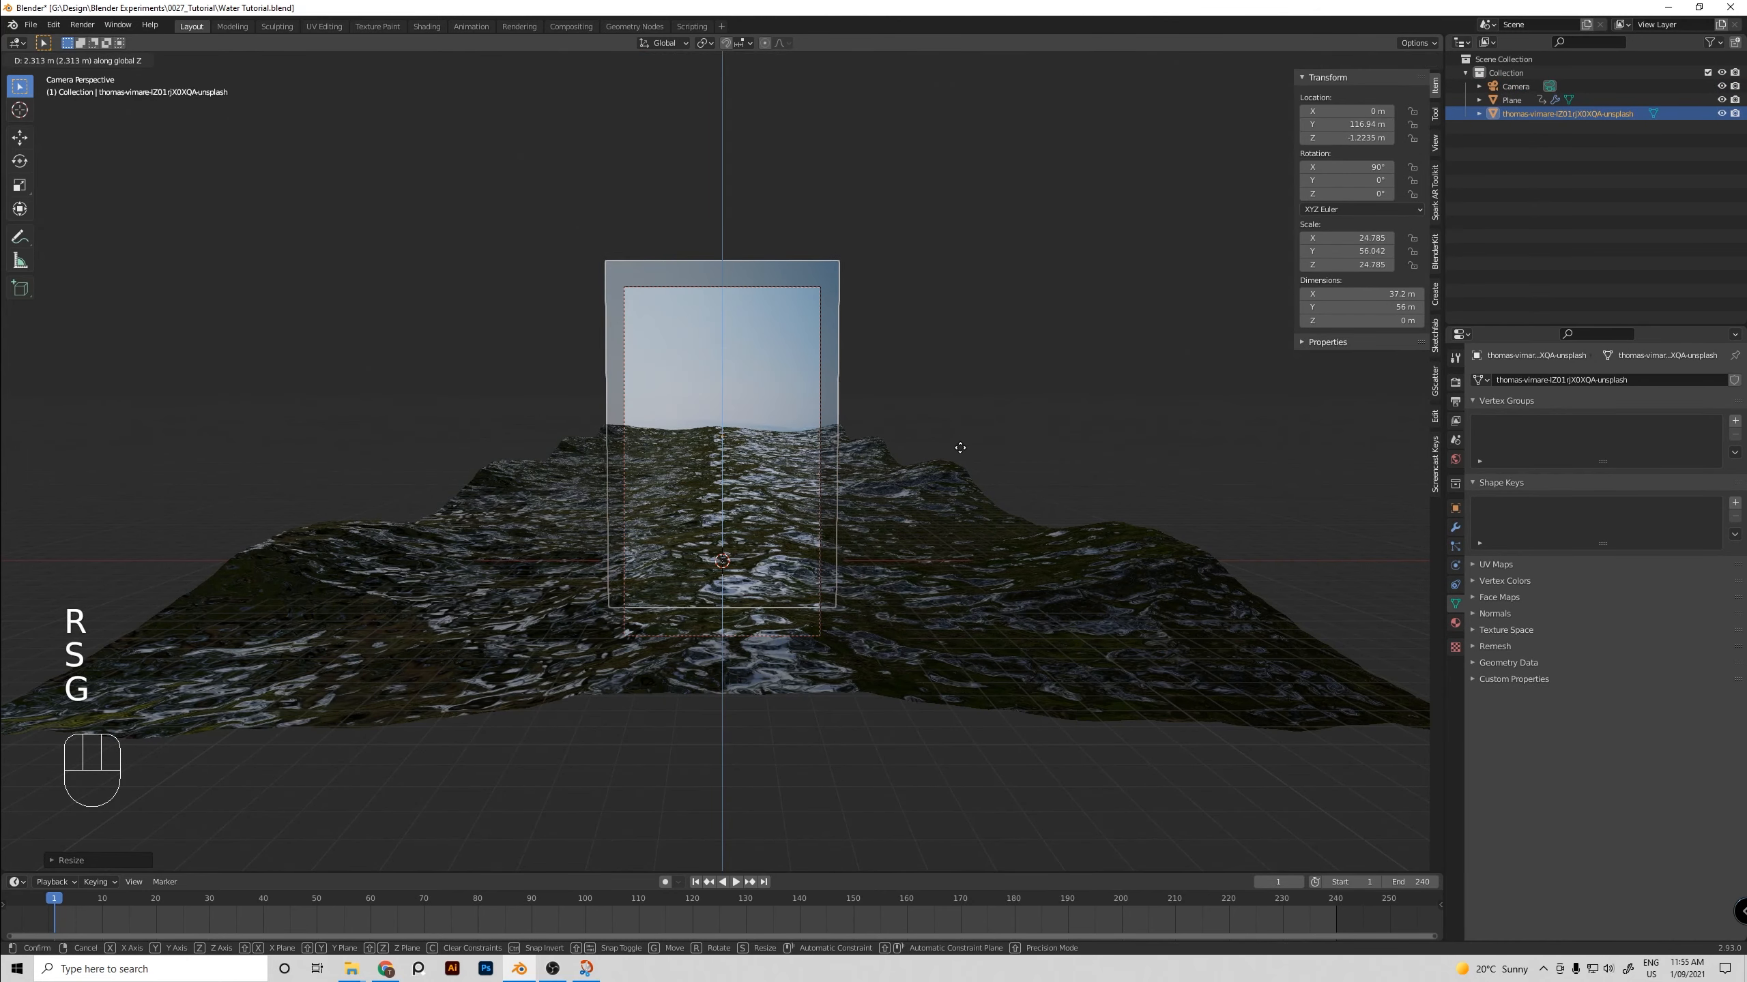
{"action": "left_click", "coordinate": [961, 448]}
{"action": "left_click", "coordinate": [857, 417]}
Save the file and check the camera framing in Rendered shading, returning to Material Preview
{"action": "key", "text": "ctrl+s"}
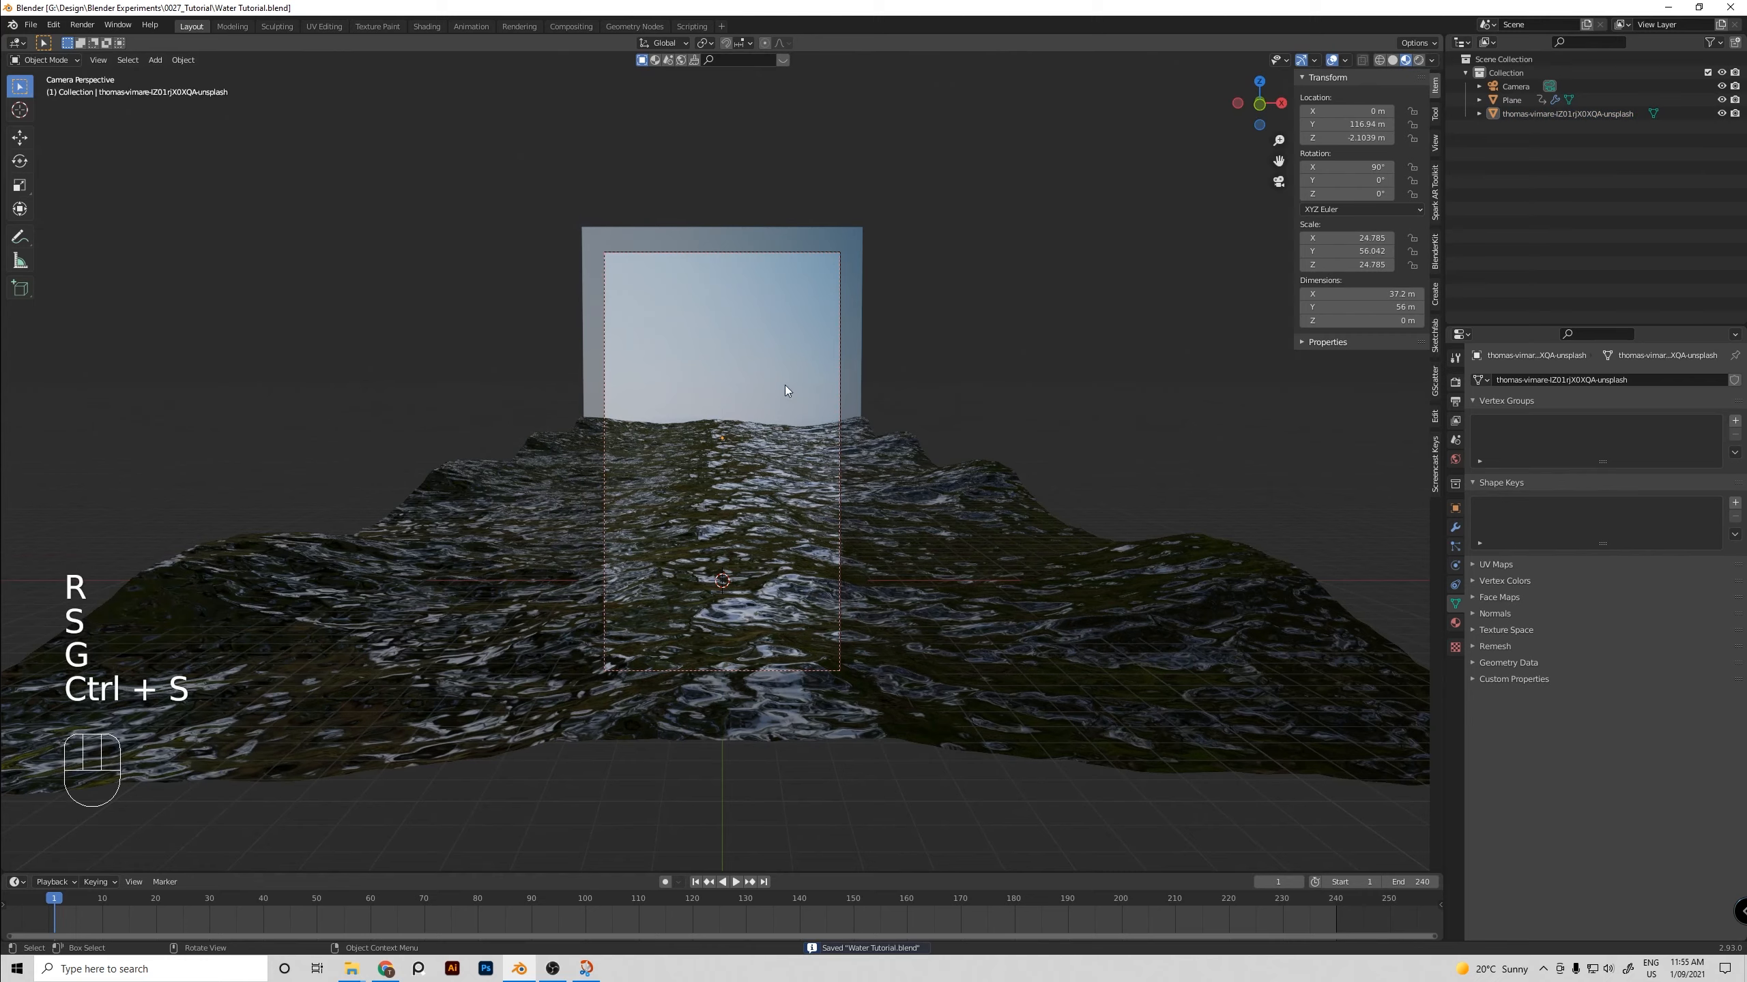
{"action": "key", "text": "z"}
{"action": "left_click", "coordinate": [781, 335]}
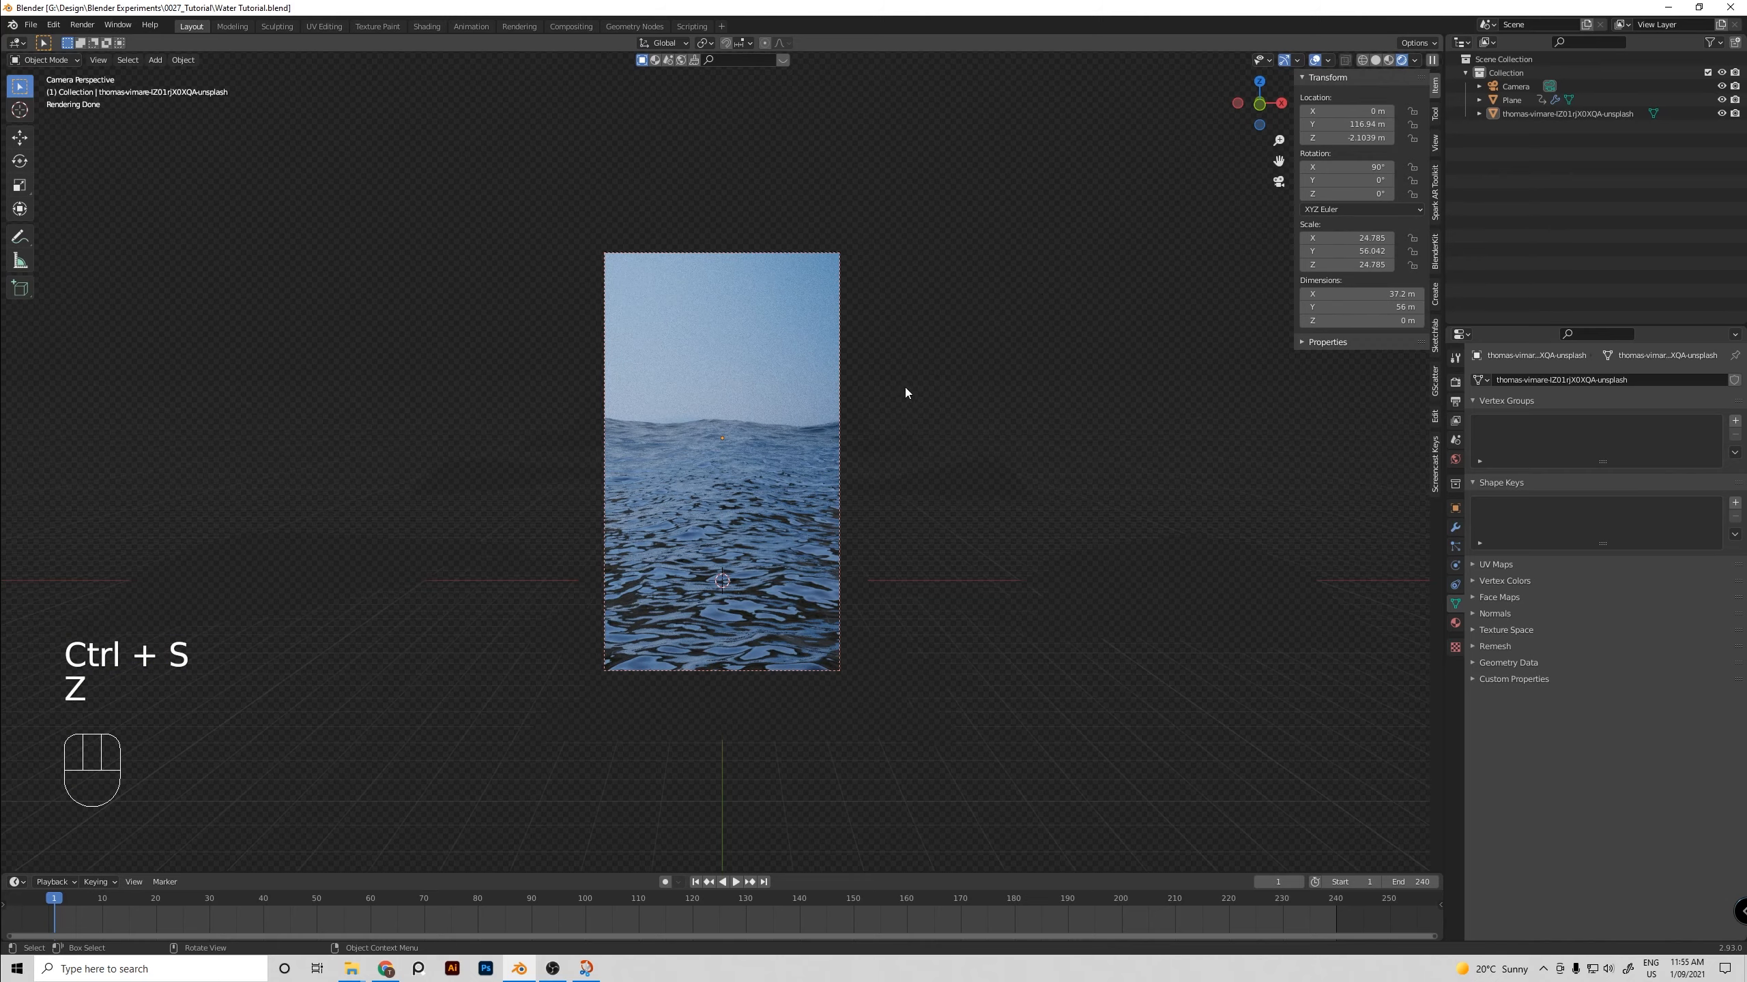
{"action": "key", "text": "z"}
{"action": "left_click", "coordinate": [865, 466]}
Tilt the scene camera to about 90.3° around X and lower it to about Z 5.5 m
{"action": "left_click", "coordinate": [840, 357]}
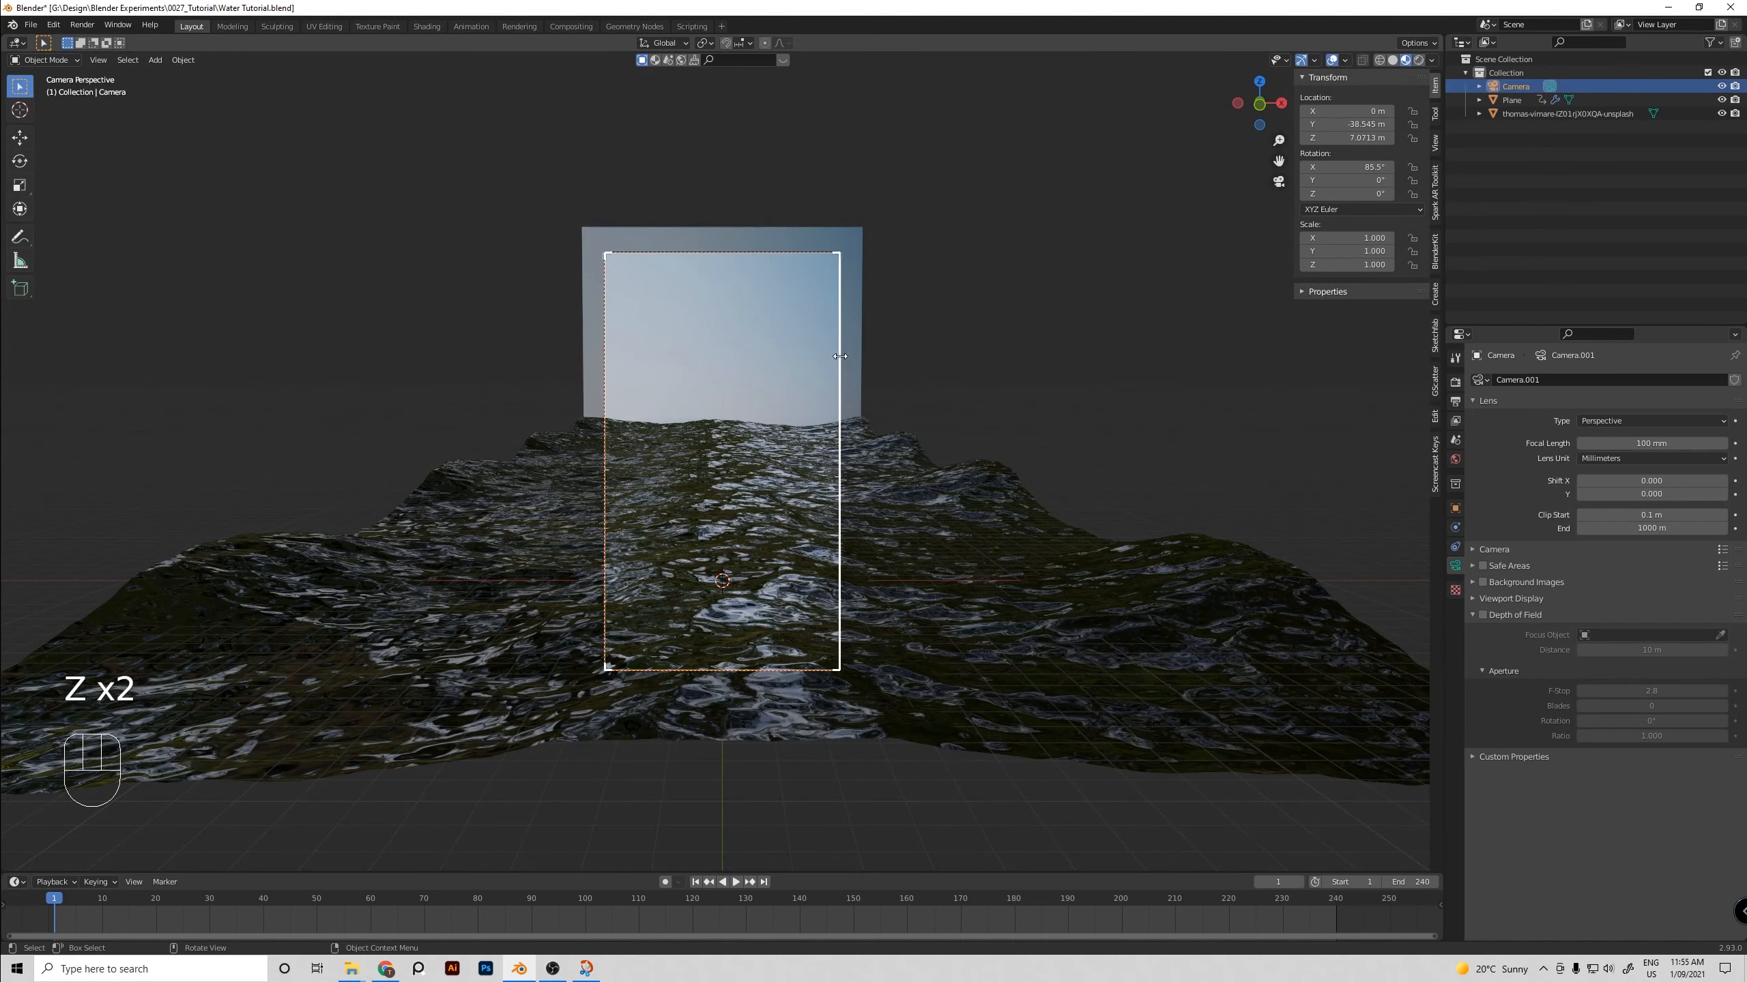
{"action": "key", "text": "r"}
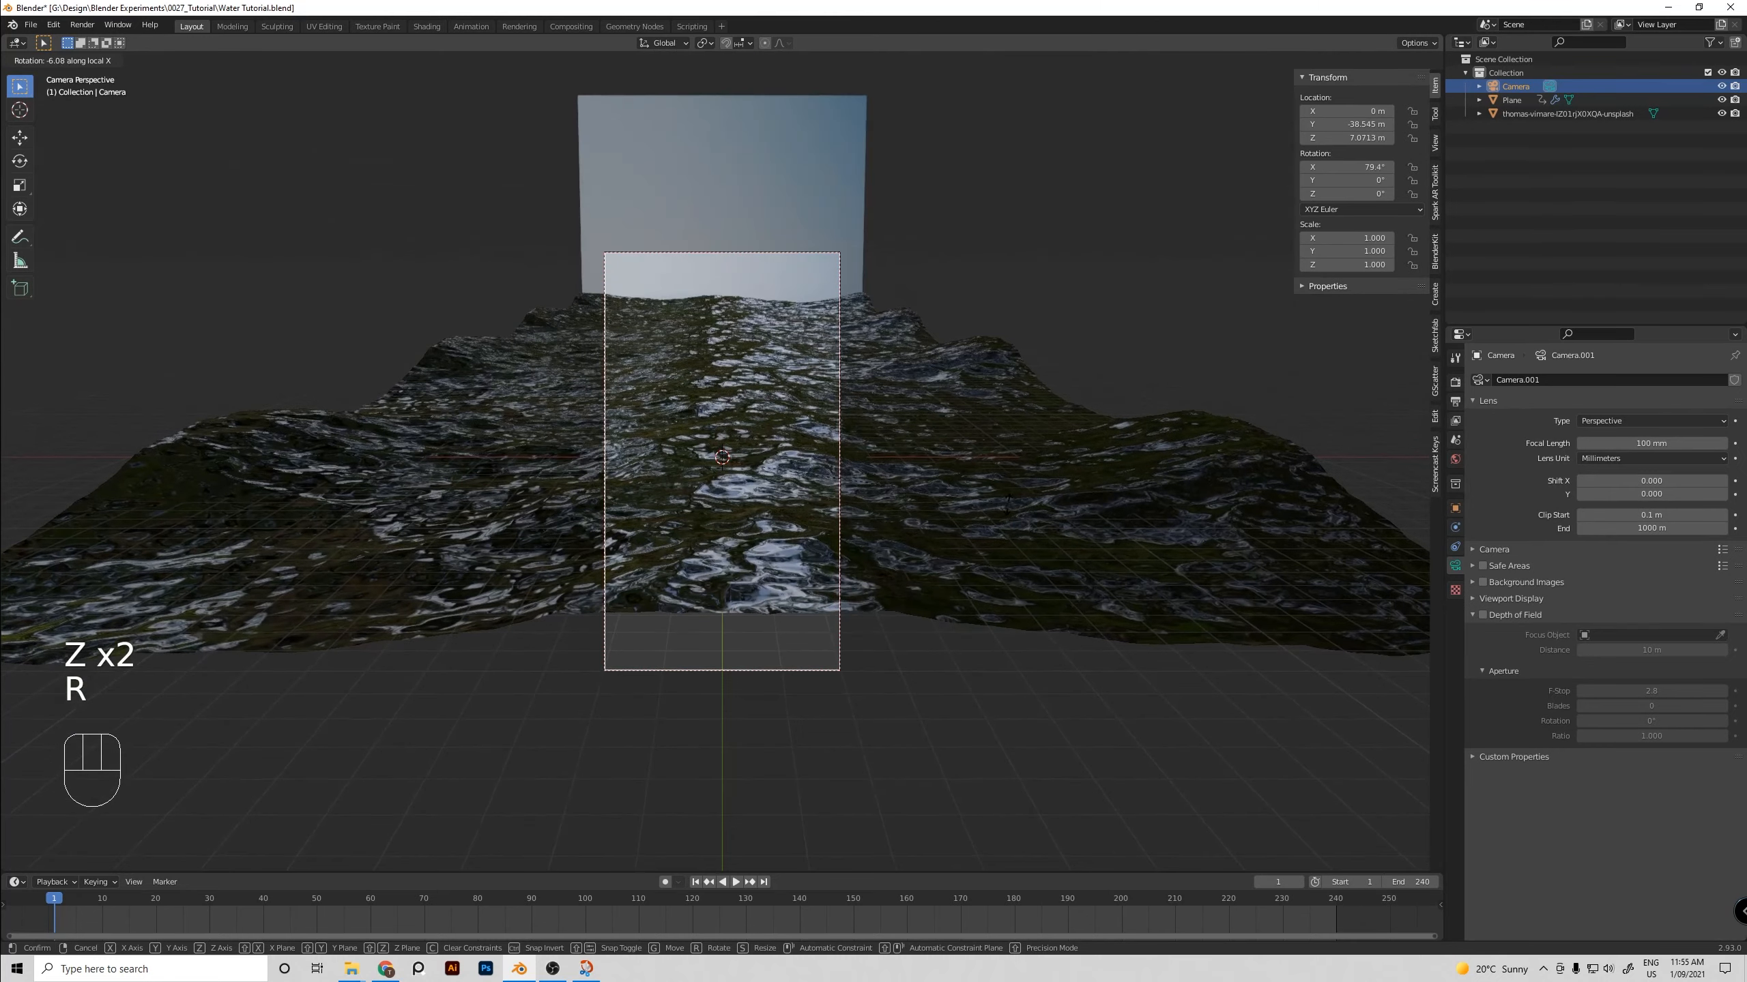
{"action": "left_click", "coordinate": [994, 546]}
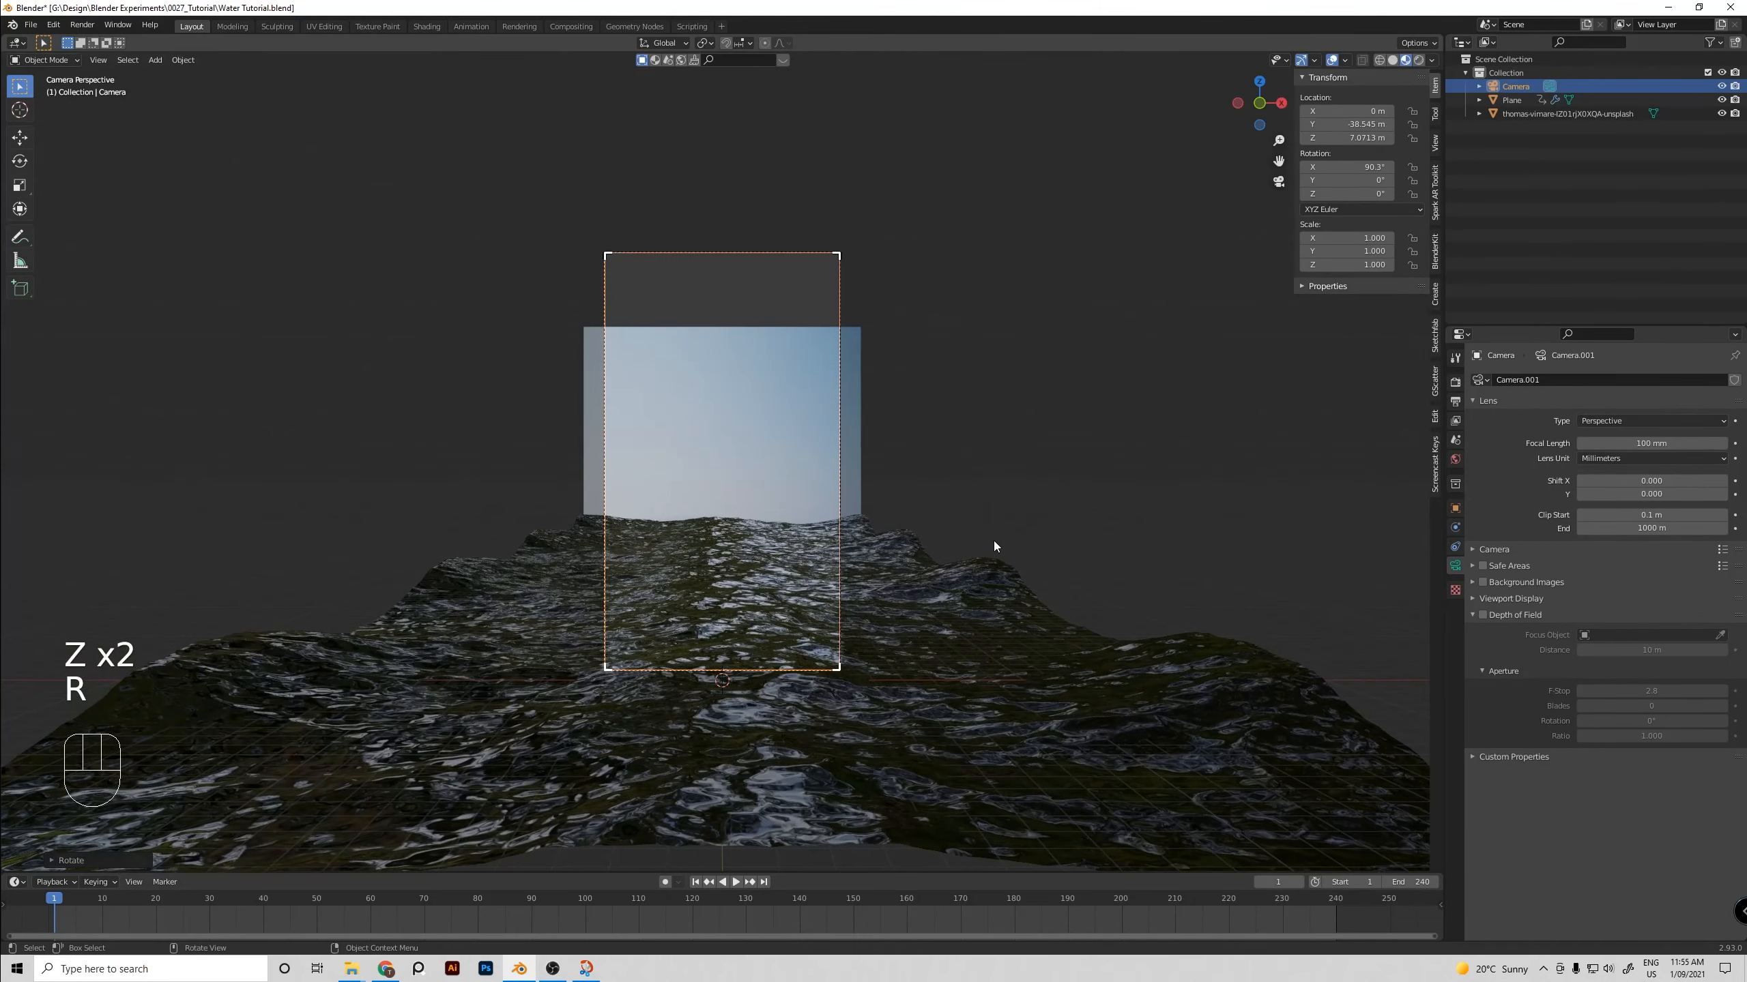
{"action": "key", "text": "g"}
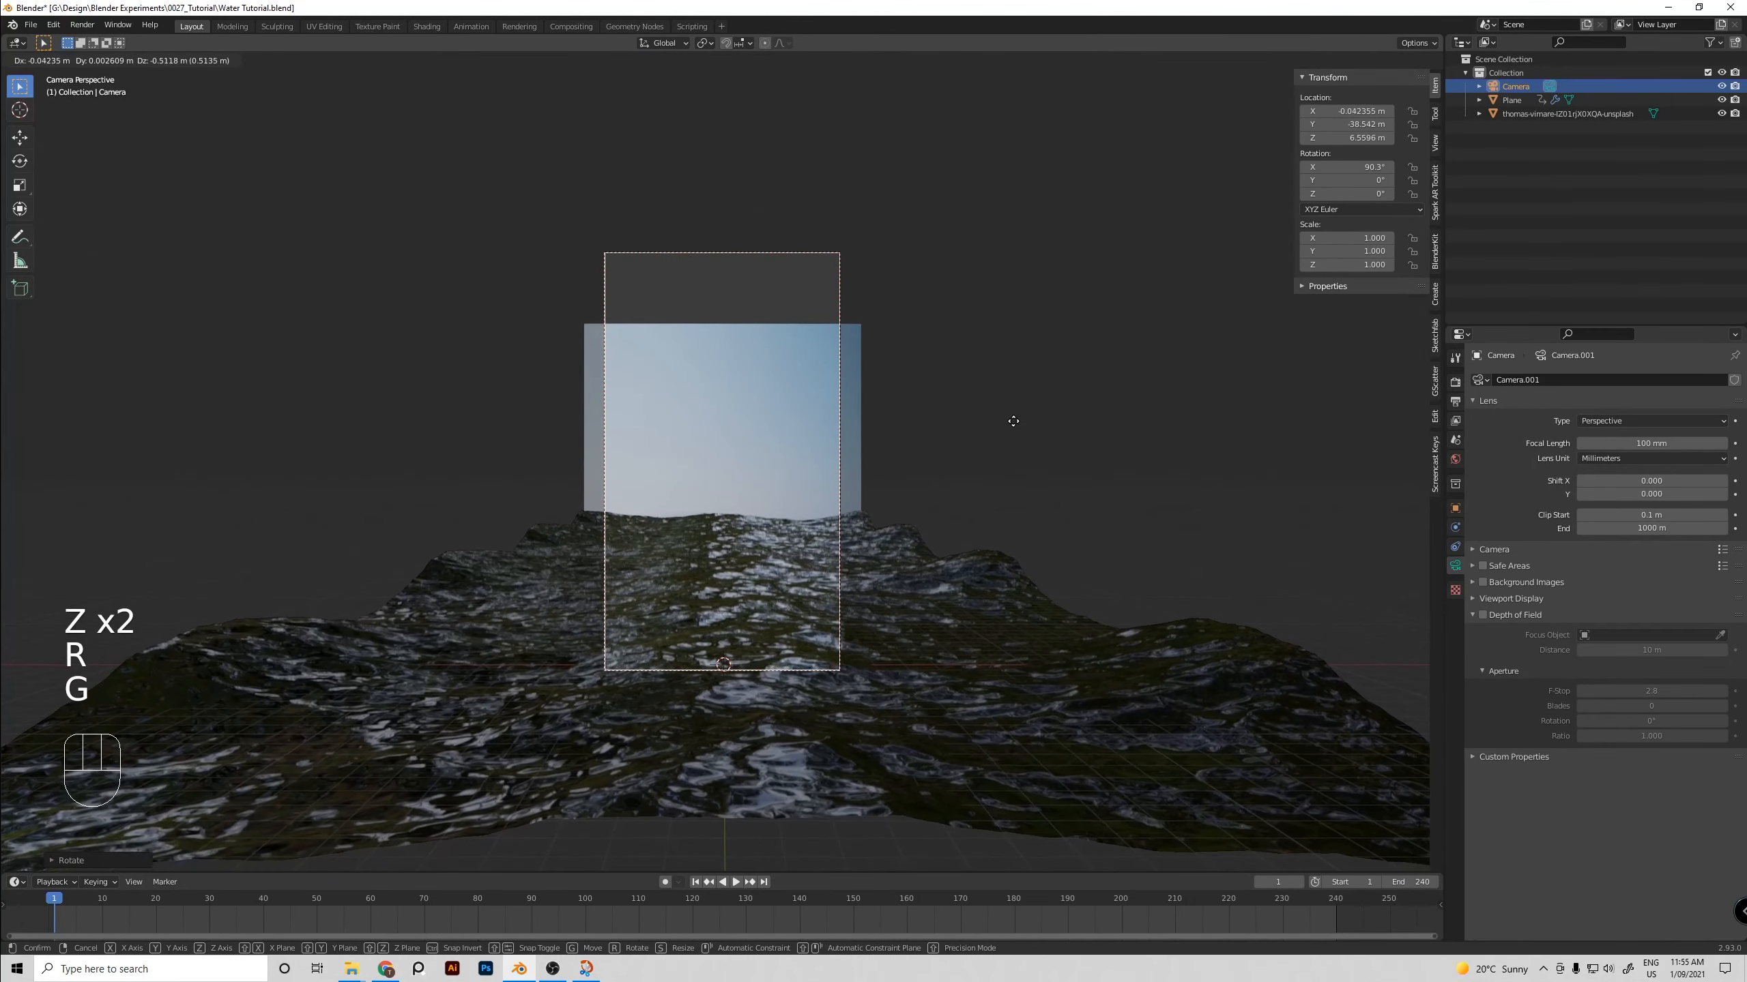
{"action": "left_click", "coordinate": [802, 418]}
Enlarge and stretch the background image plane to about 41.1 × 88.9 m, and reposition it along Z to about -1.9 m
{"action": "left_click", "coordinate": [795, 419]}
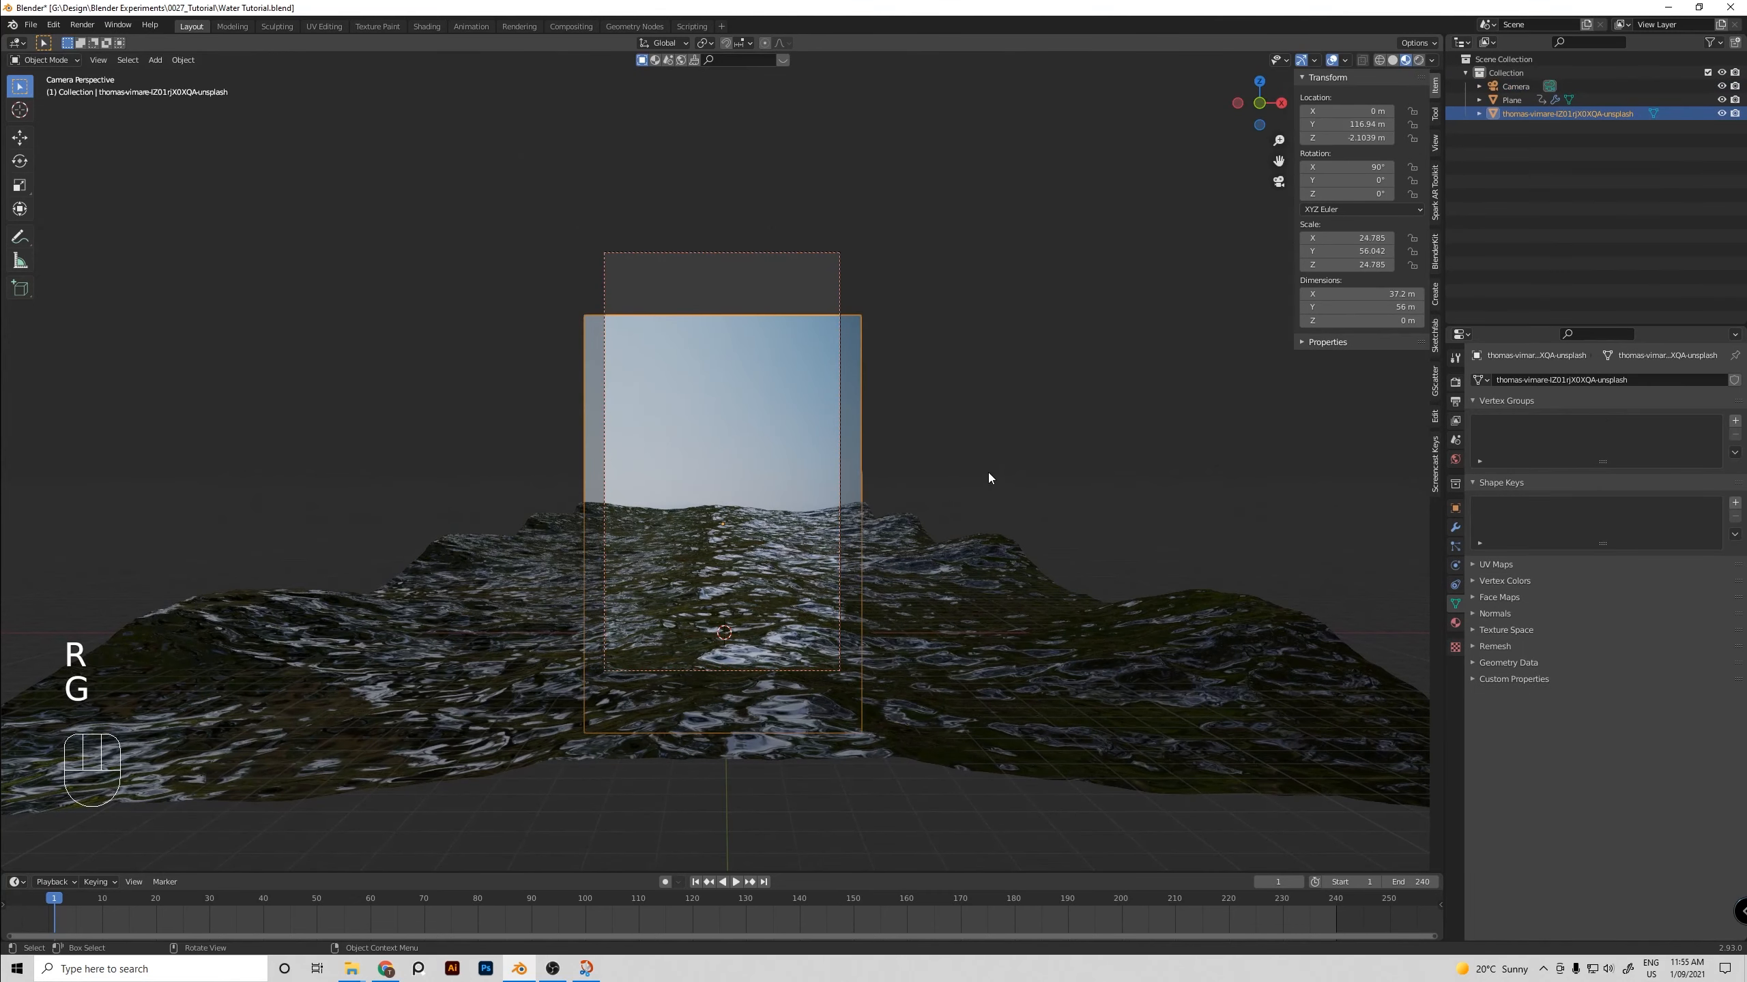
{"action": "key", "text": "s"}
{"action": "left_click", "coordinate": [998, 470]}
{"action": "key", "text": "g"}
{"action": "left_click", "coordinate": [1004, 457]}
{"action": "key", "text": "s"}
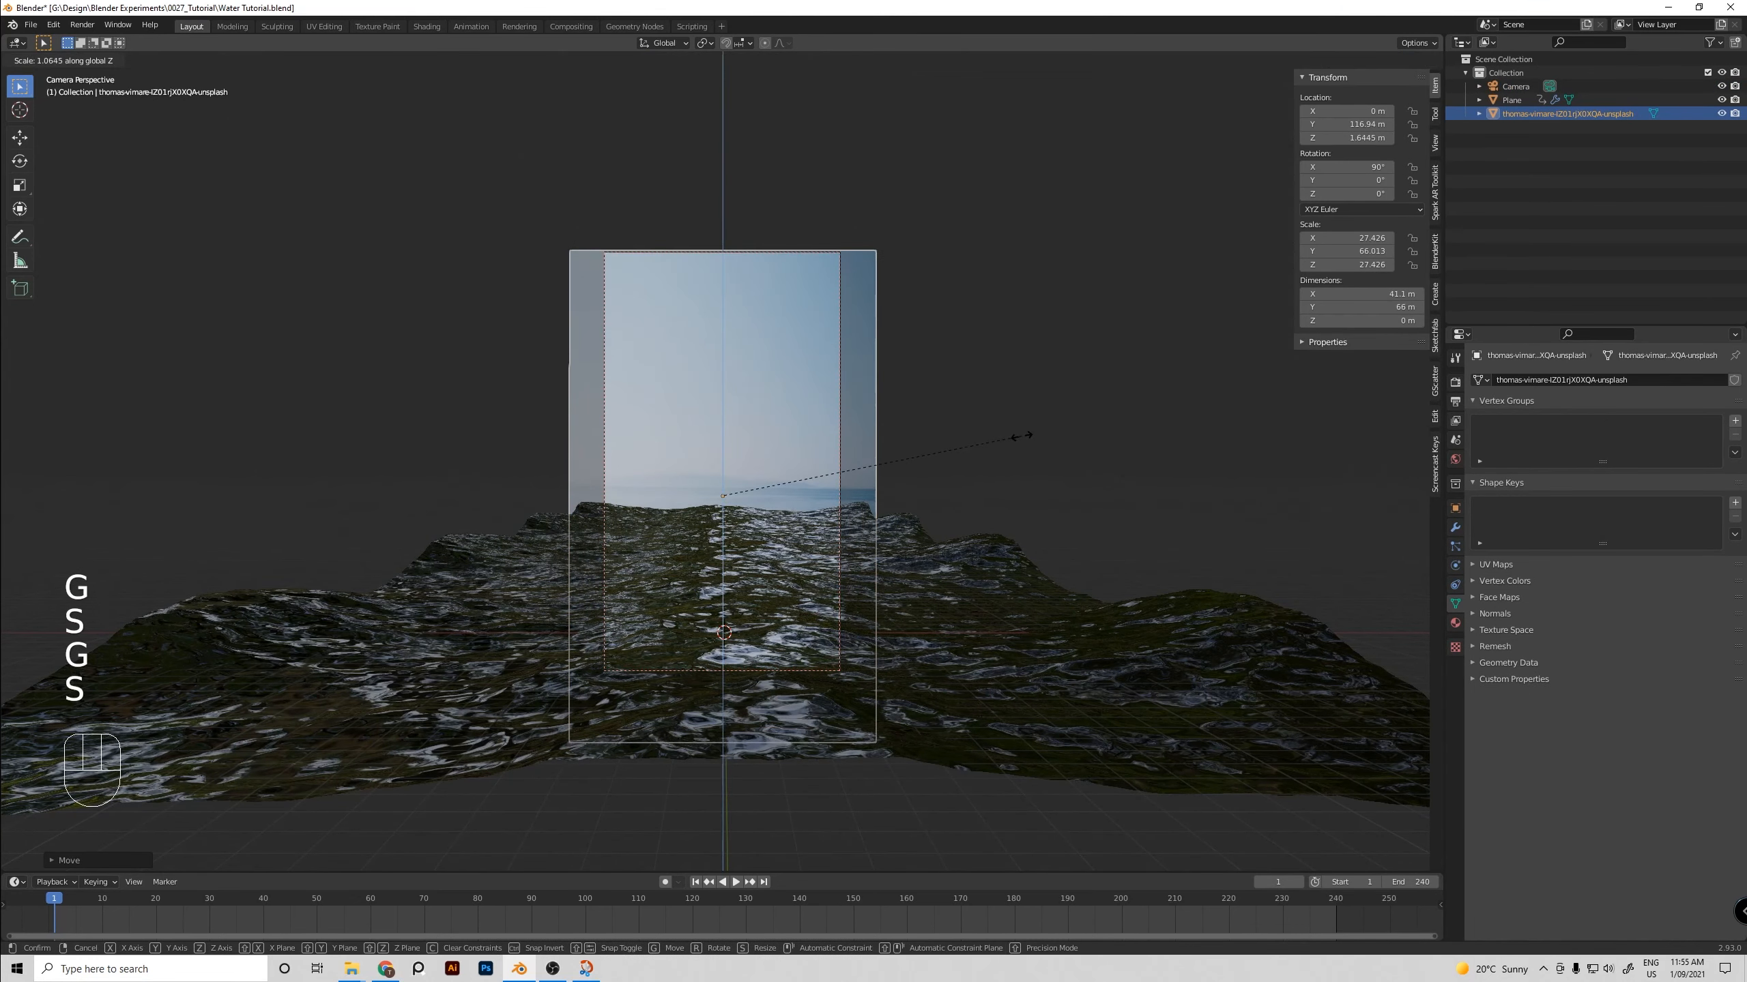
{"action": "left_click", "coordinate": [996, 451]}
{"action": "key", "text": "s"}
{"action": "left_click", "coordinate": [999, 376]}
{"action": "key", "text": "g"}
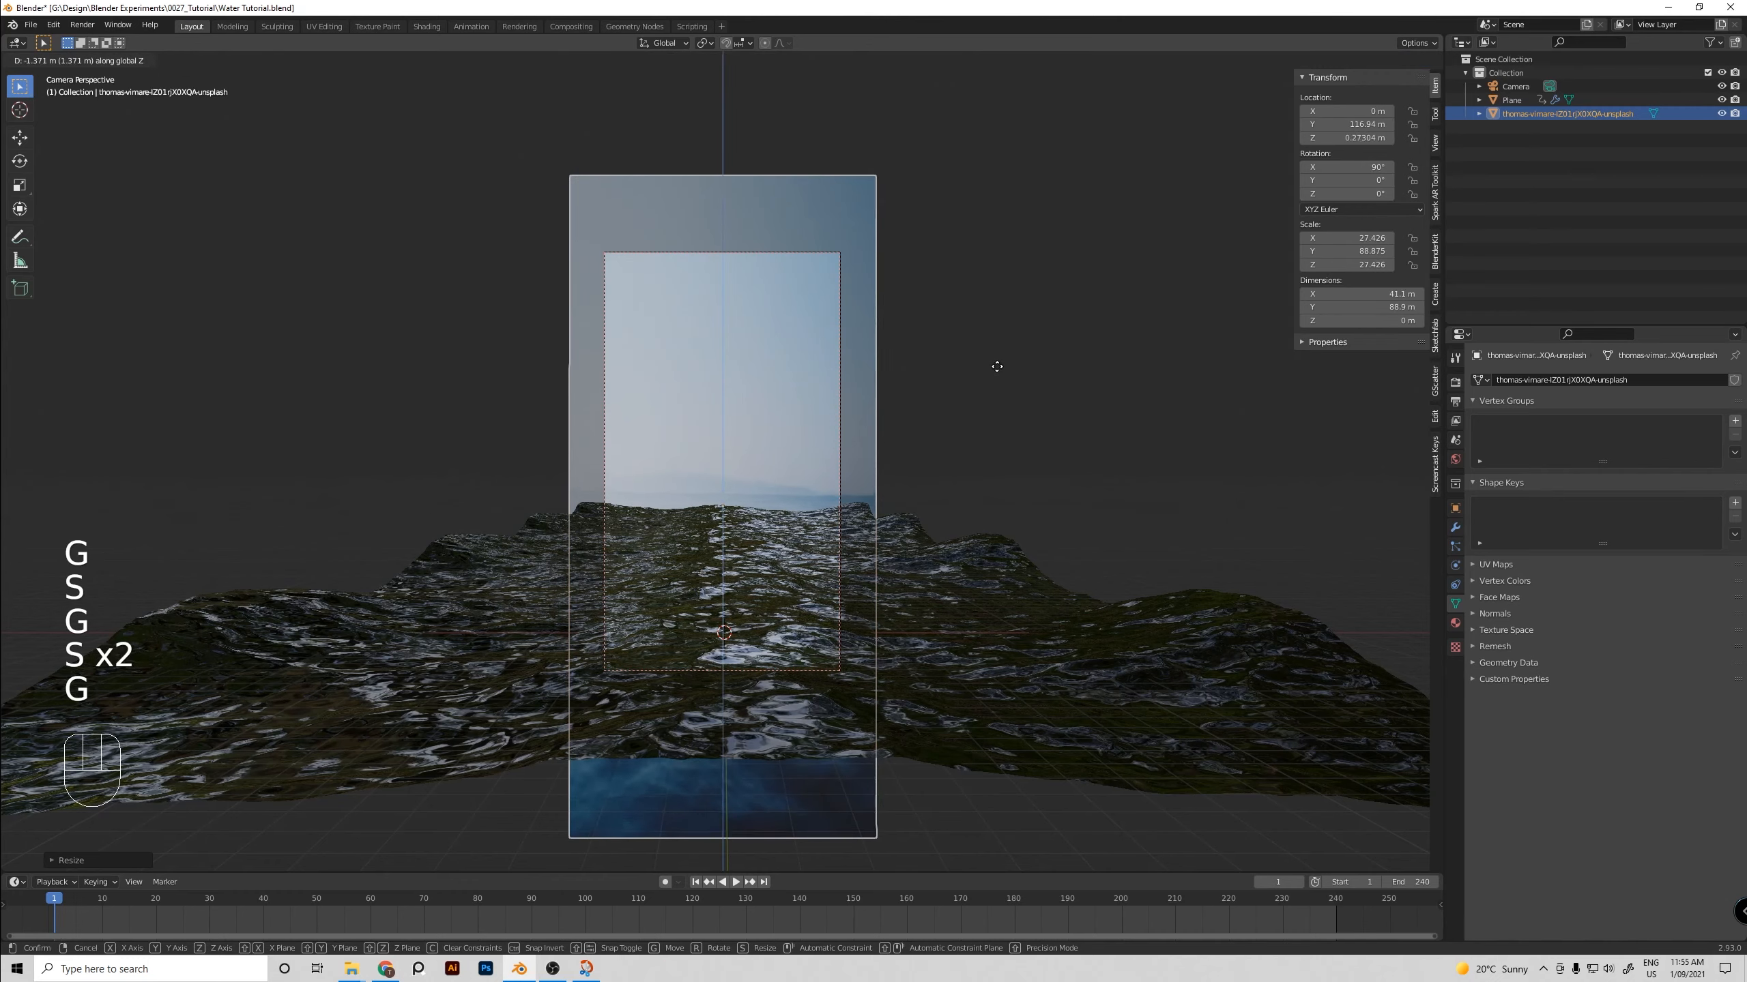
{"action": "left_click", "coordinate": [999, 387]}
{"action": "left_click", "coordinate": [966, 399]}
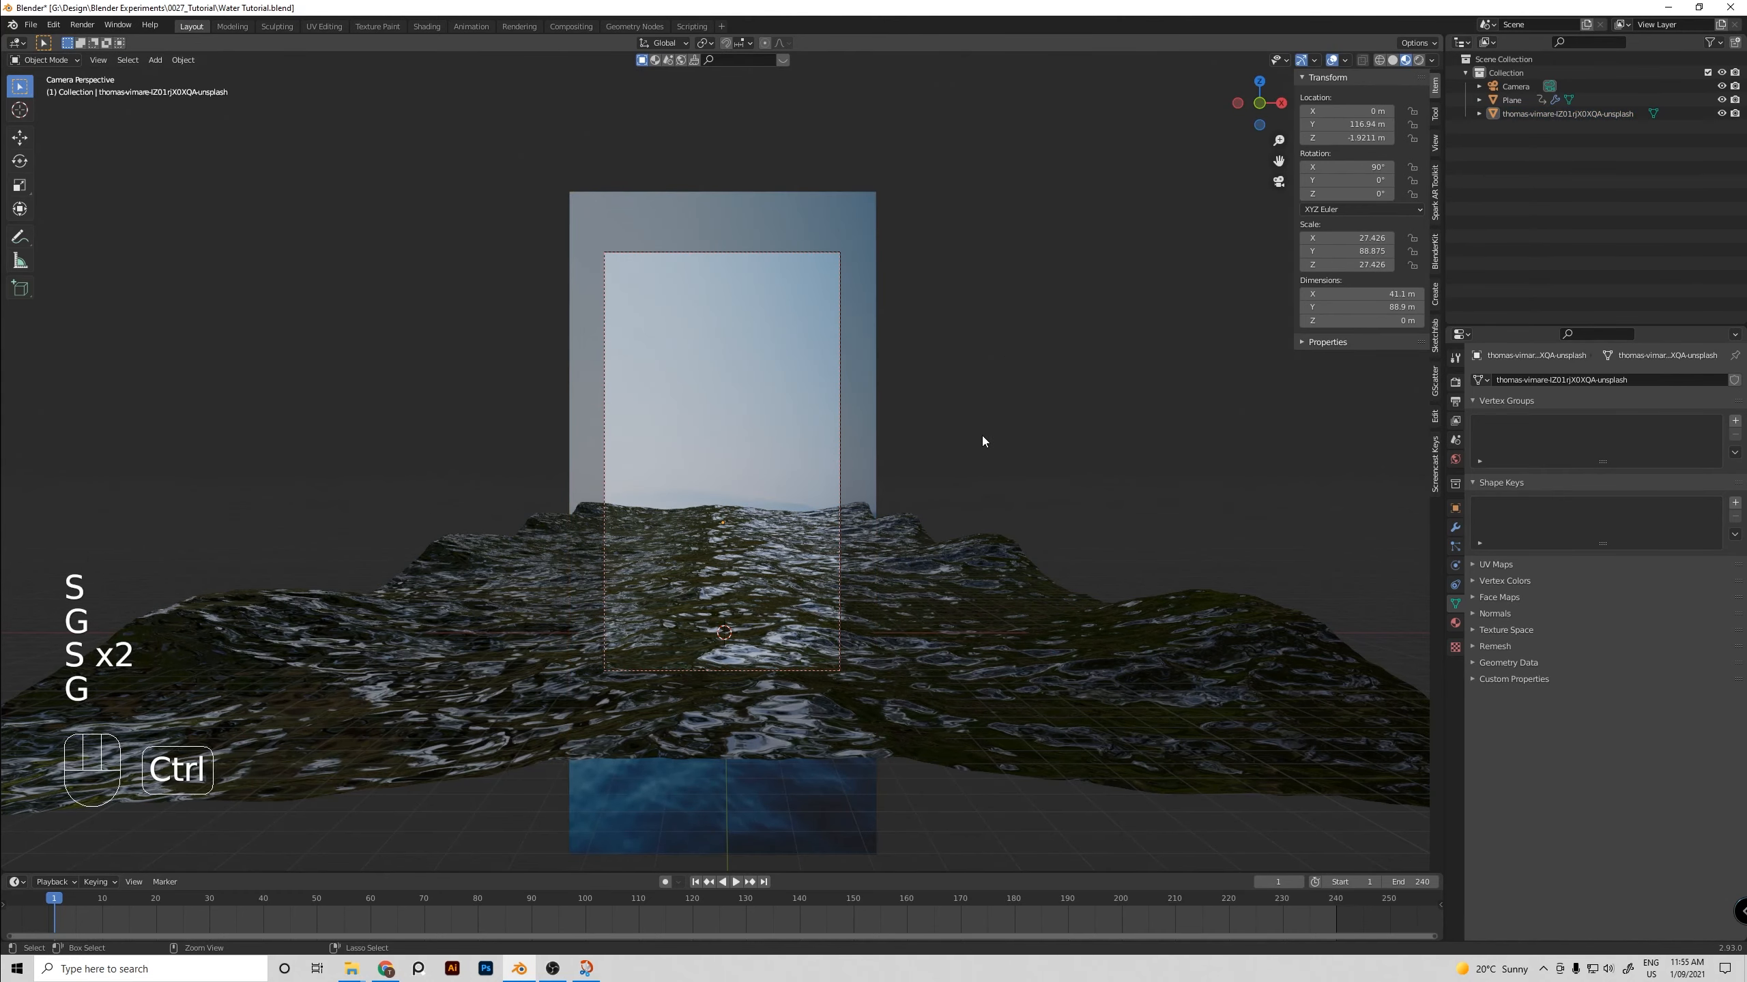
Save the file and preview the recomposed ocean and sky in Rendered shading
{"action": "key", "text": "ctrl+s"}
{"action": "key", "text": "z"}
{"action": "left_click", "coordinate": [974, 342]}
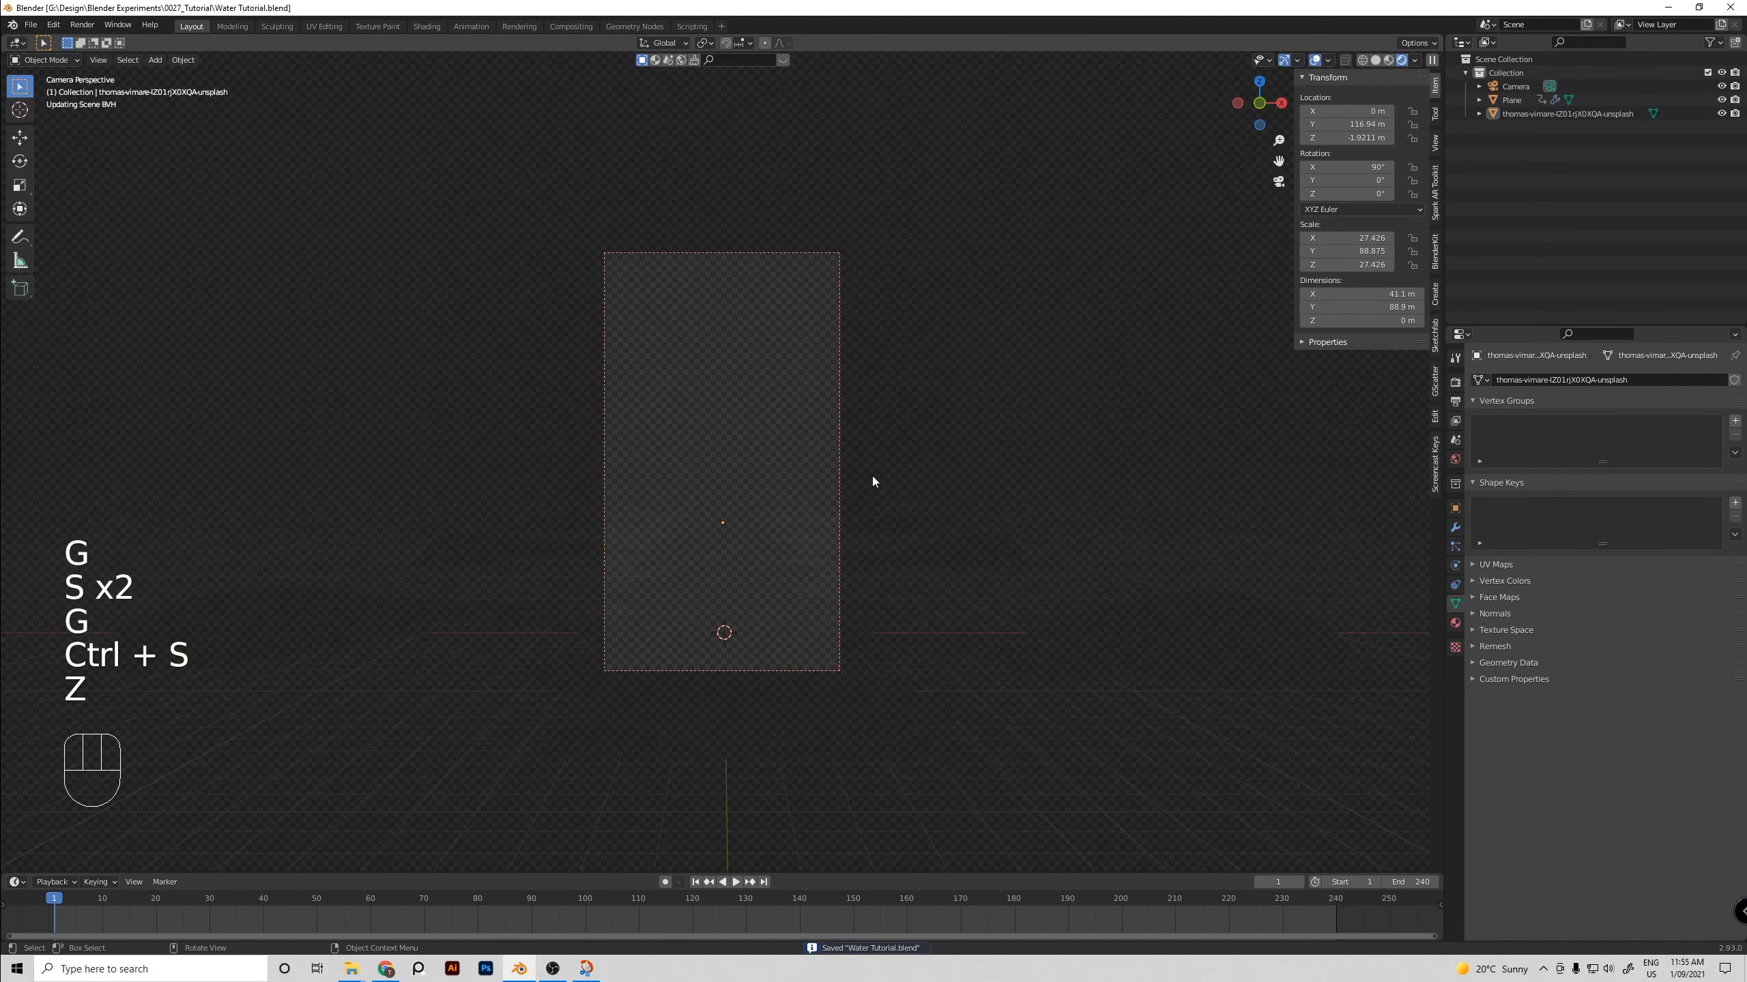
{"action": "left_click", "coordinate": [797, 475]}
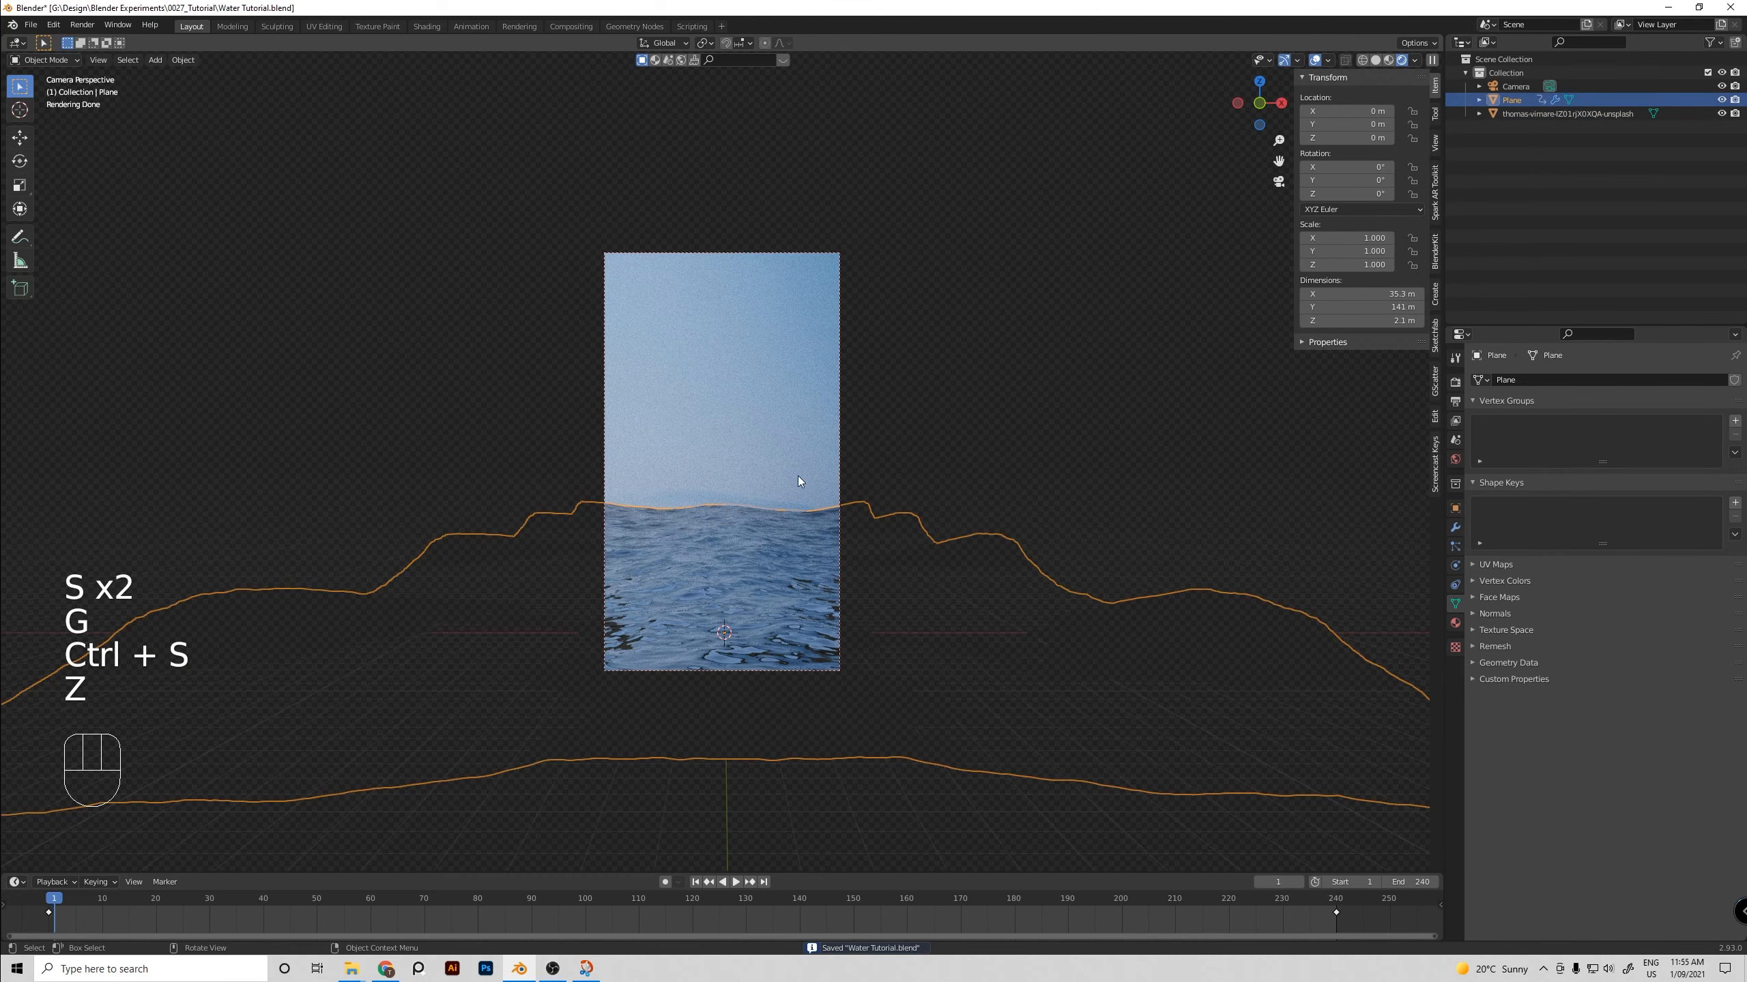
{"action": "left_click", "coordinate": [782, 457]}
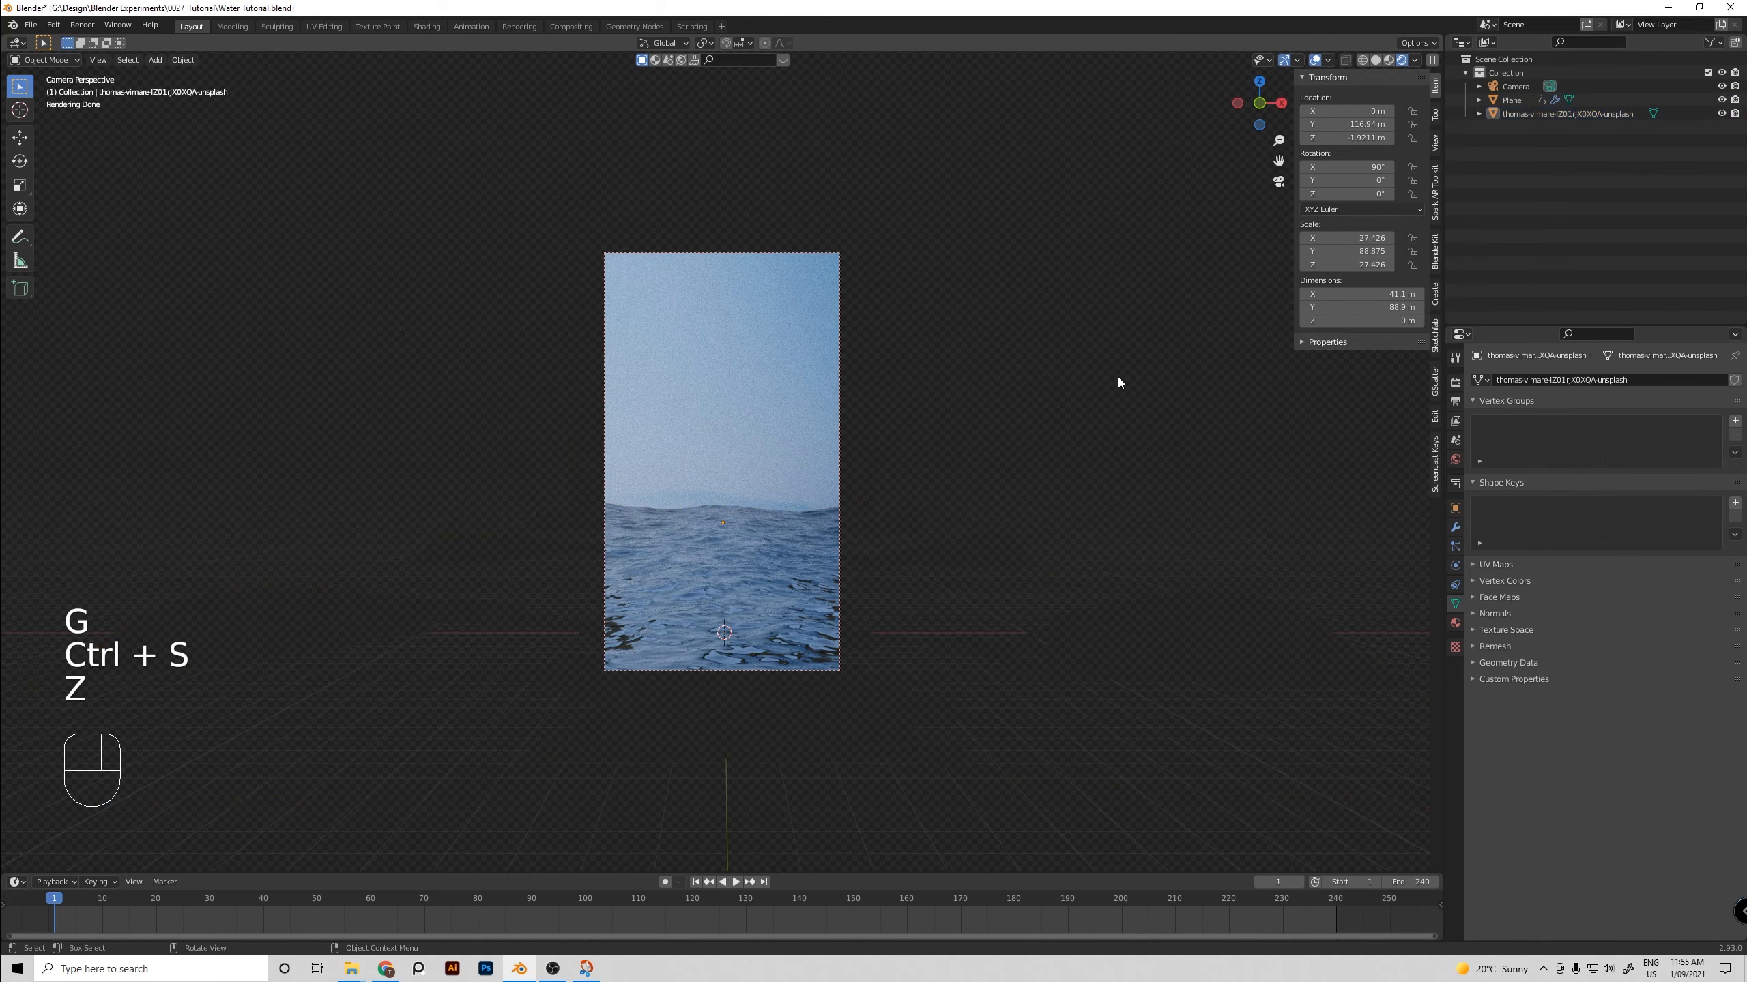
In Solid shading, raise the scene camera along Z to about 6.2 m while looking through it
{"action": "key", "text": "z"}
{"action": "left_click", "coordinate": [995, 374]}
{"action": "middle_click_drag", "start_coordinate": [975, 370], "coordinate": [851, 390]}
{"action": "left_click", "coordinate": [351, 483]}
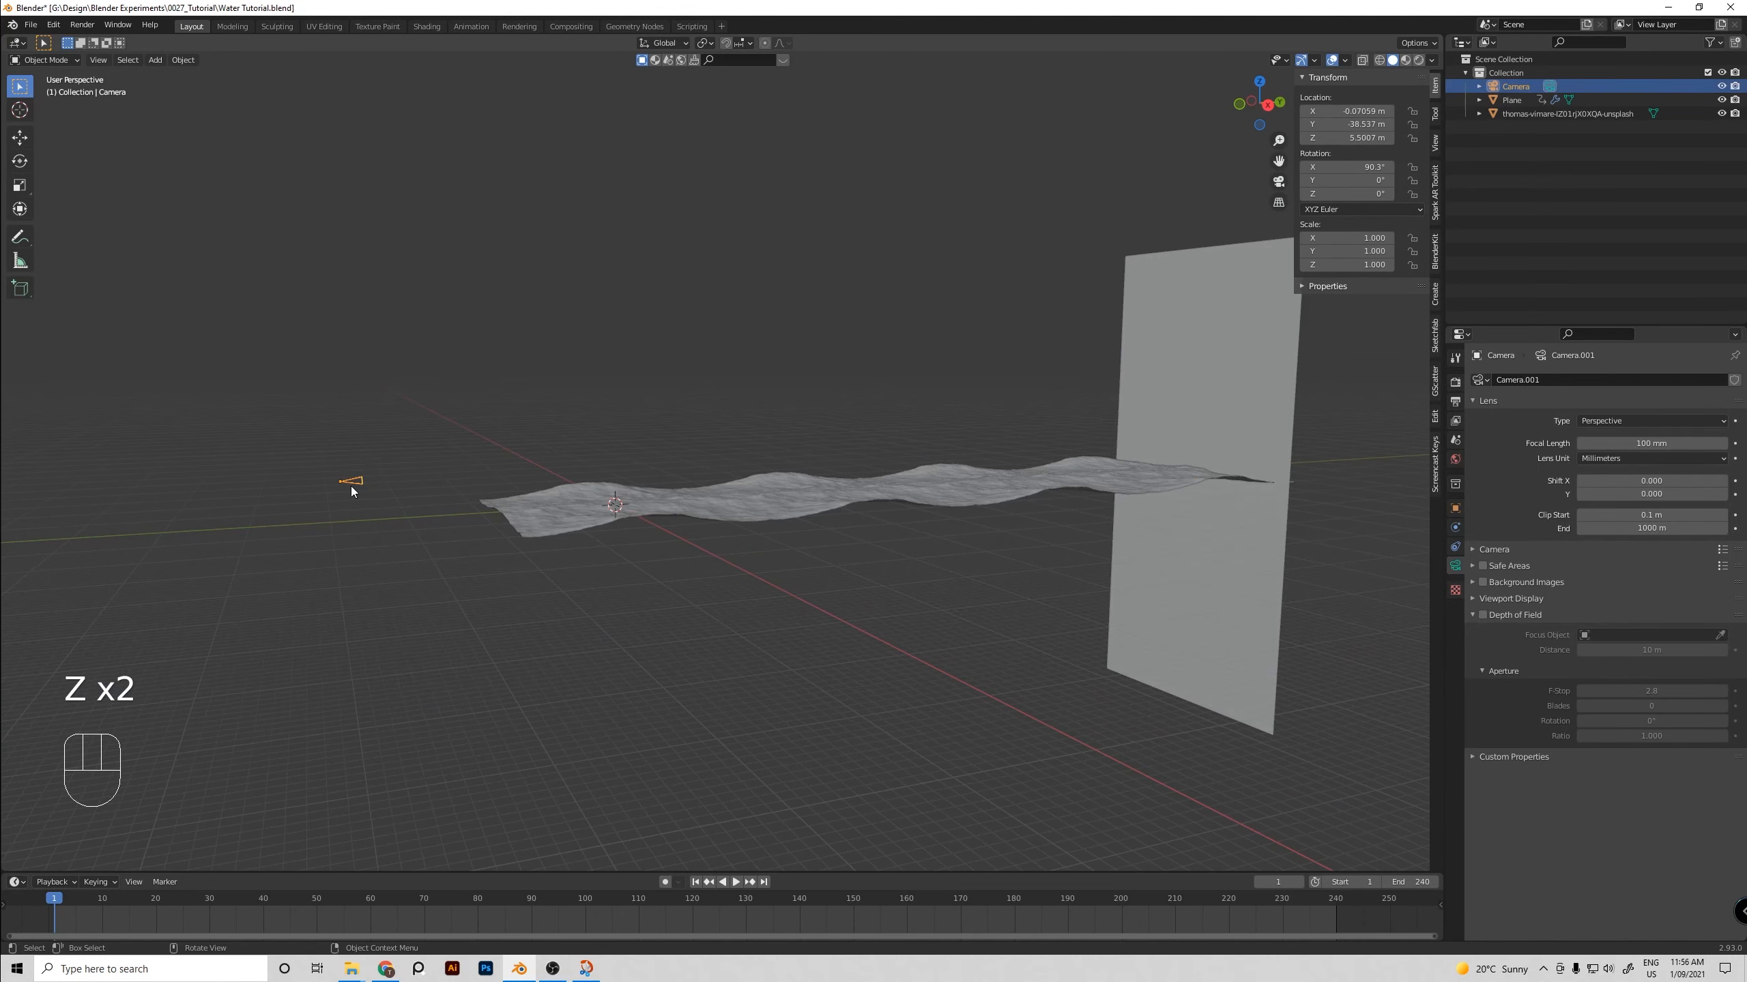
{"action": "key", "text": "KP_0"}
{"action": "key", "text": "g"}
{"action": "key", "text": "z"}
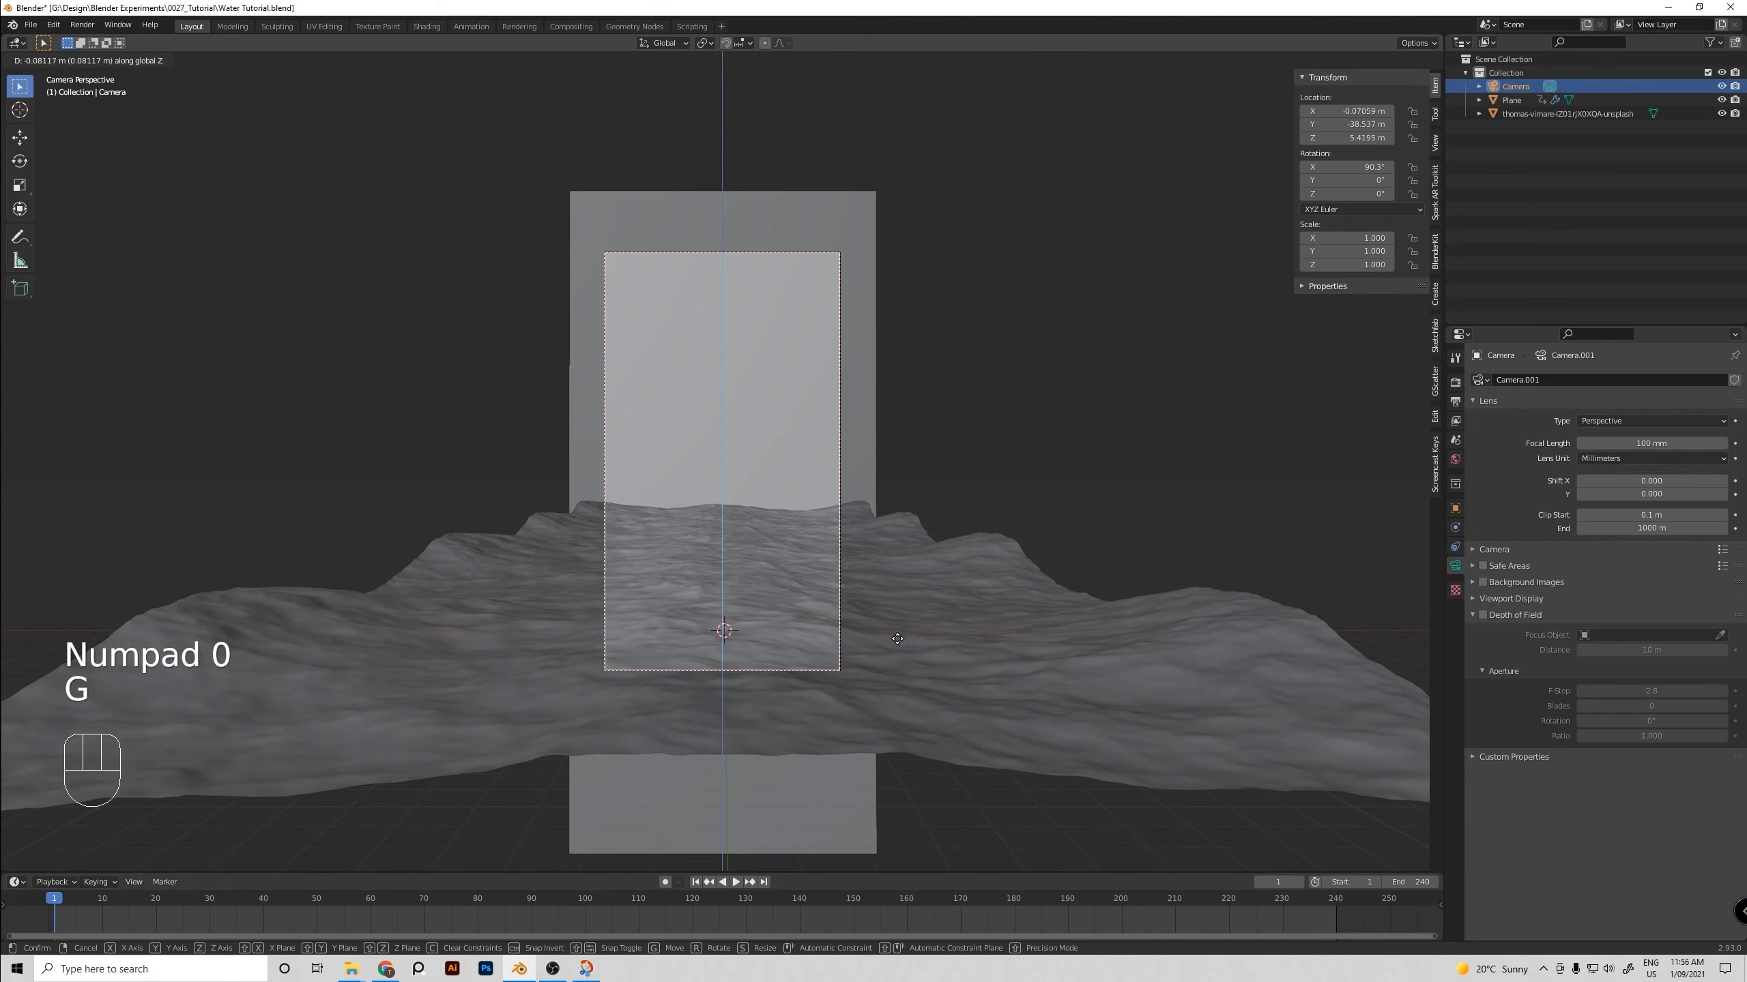
{"action": "left_click", "coordinate": [922, 470]}
Add a cube mesh and raise it above the water to about Z 8.3 m
{"action": "key", "text": "shift+a"}
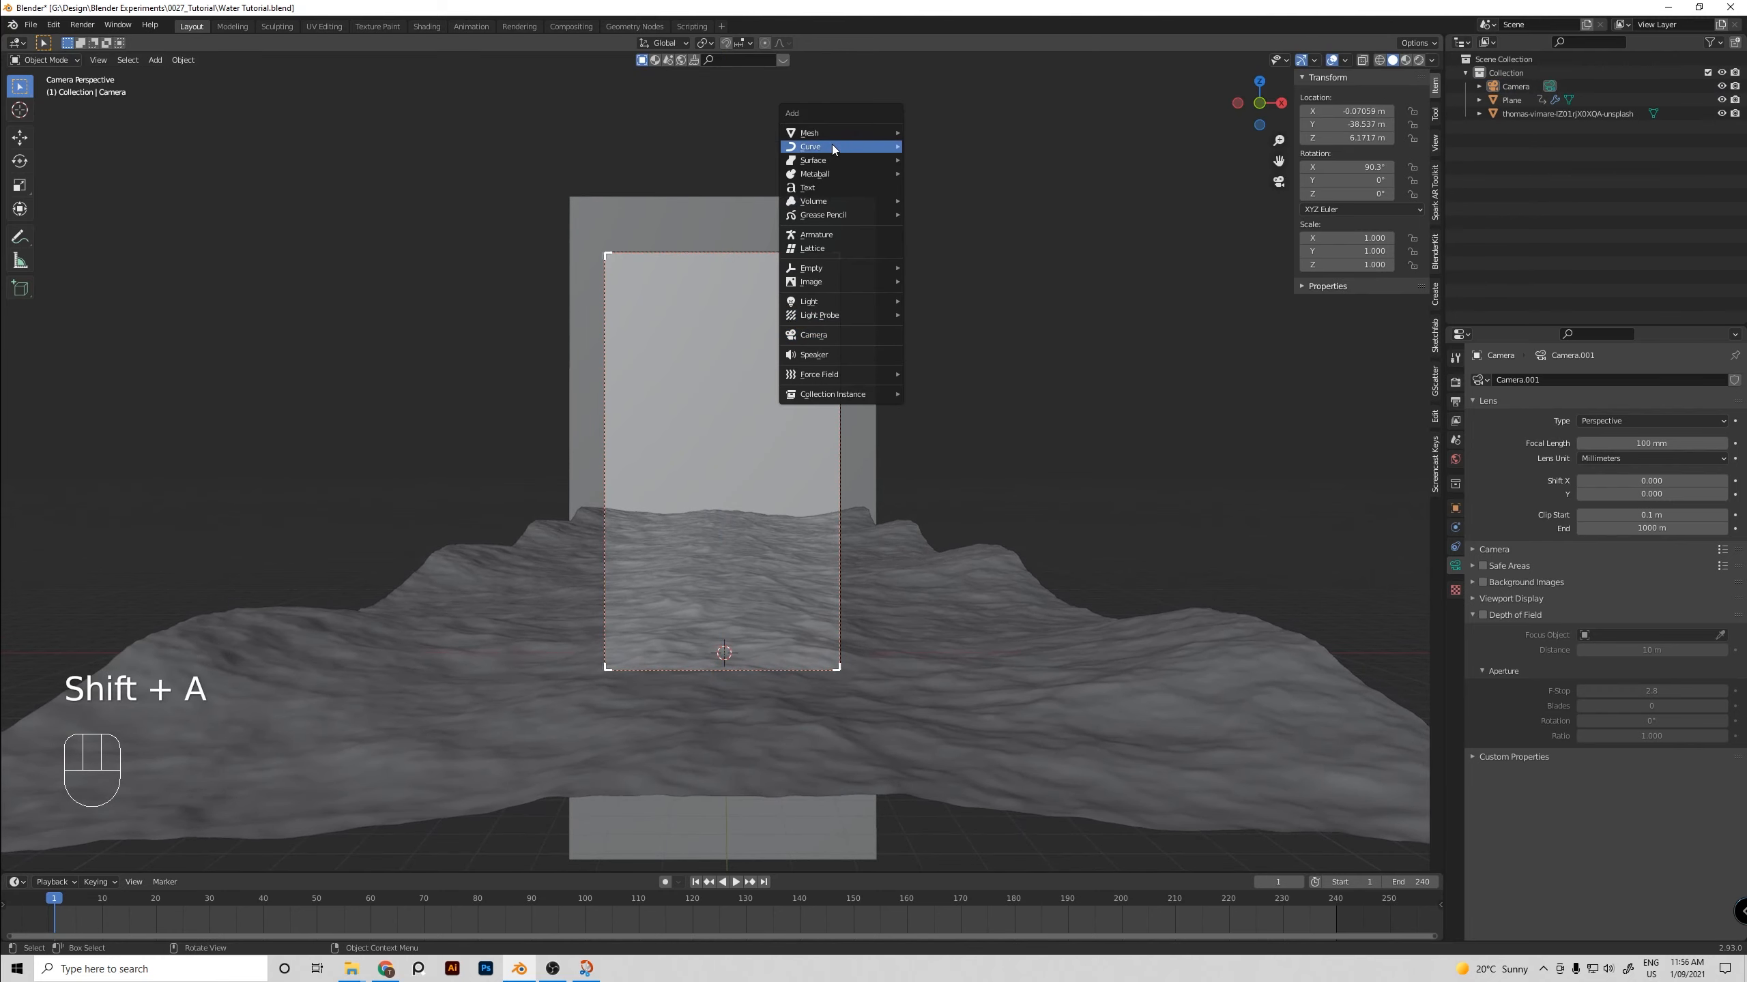
{"action": "mouse_move", "coordinate": [831, 134]}
{"action": "left_click", "coordinate": [952, 147]}
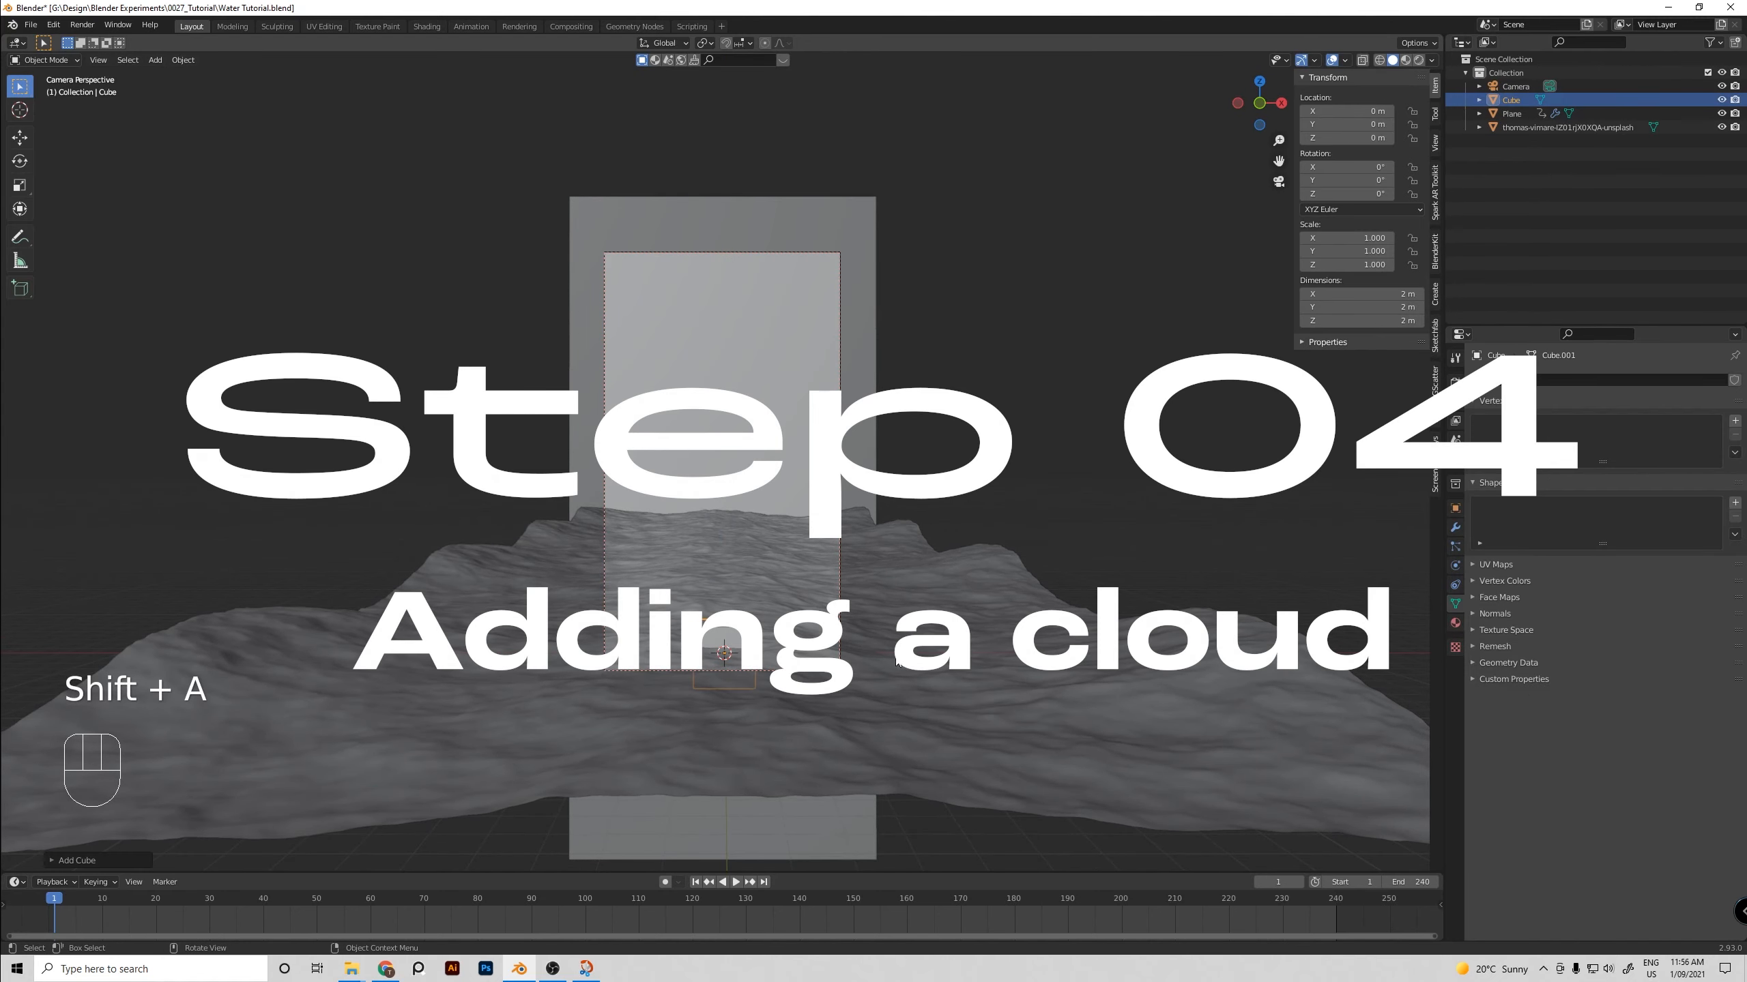
{"action": "key", "text": "g"}
{"action": "left_click", "coordinate": [1034, 396]}
Scale the cube to about 6.45 m per side so it fits within the camera frame
{"action": "middle_click_drag", "start_coordinate": [1034, 395], "coordinate": [681, 471]}
{"action": "key", "text": "s"}
{"action": "left_click", "coordinate": [909, 547]}
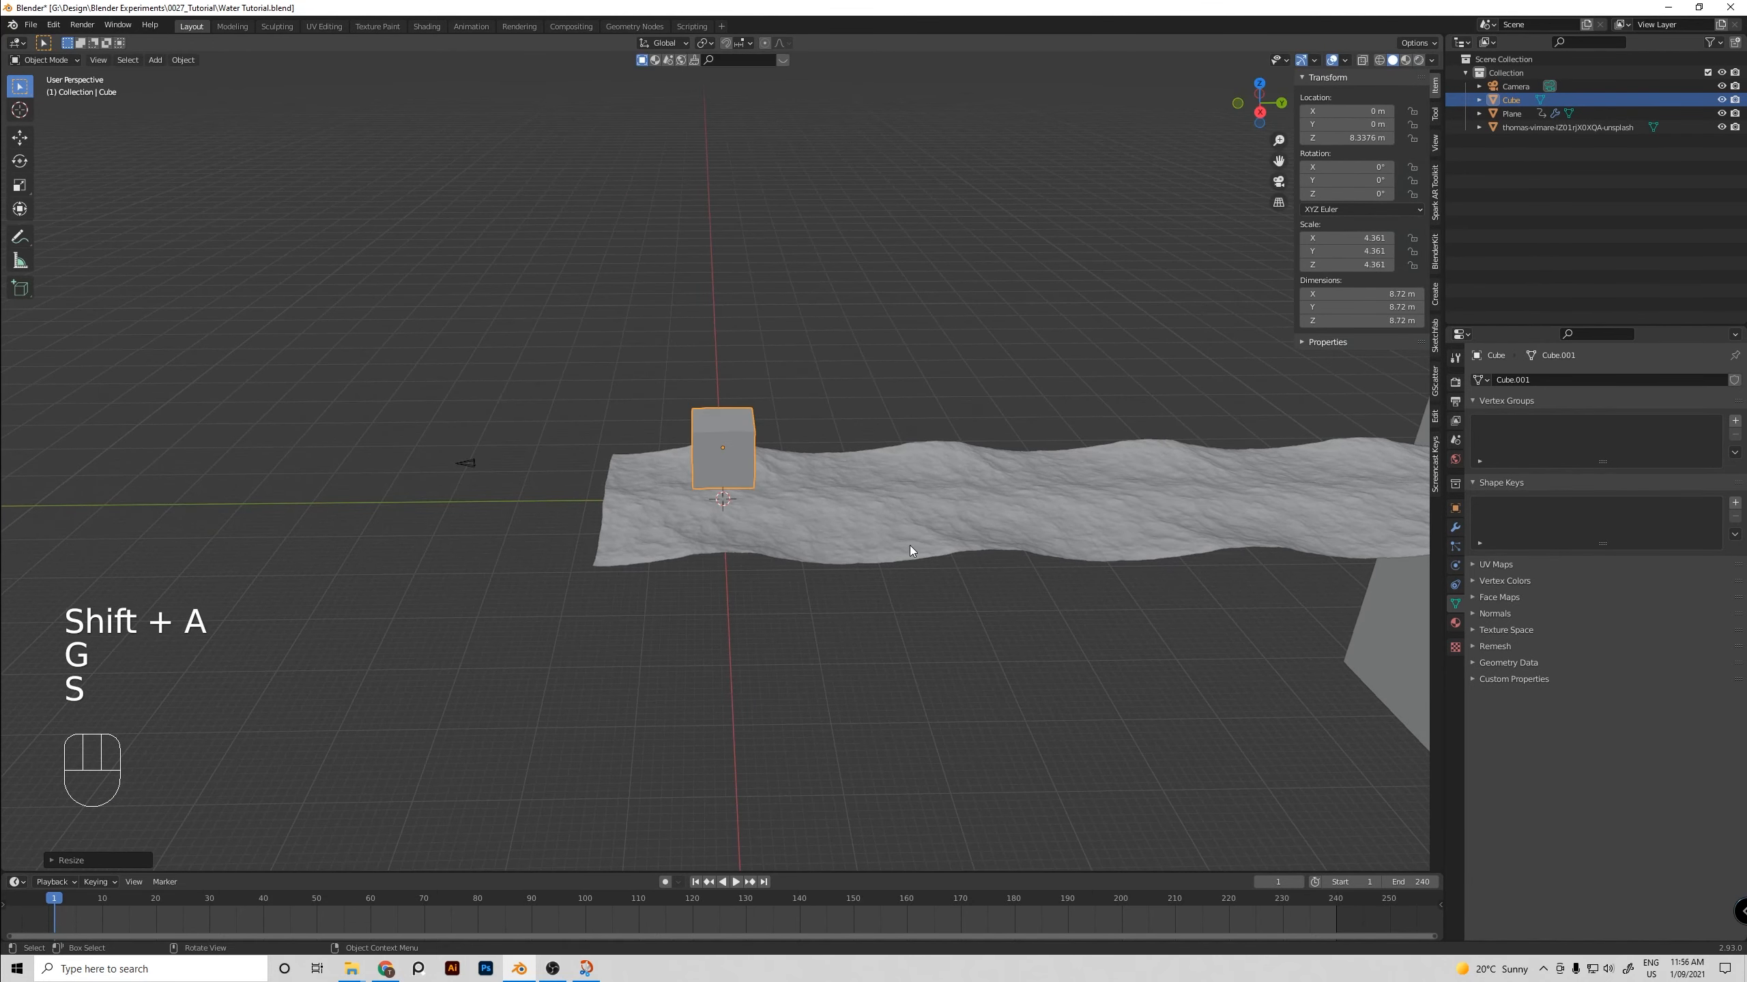
{"action": "key", "text": "KP_0"}
{"action": "key", "text": "s"}
{"action": "left_click", "coordinate": [887, 586]}
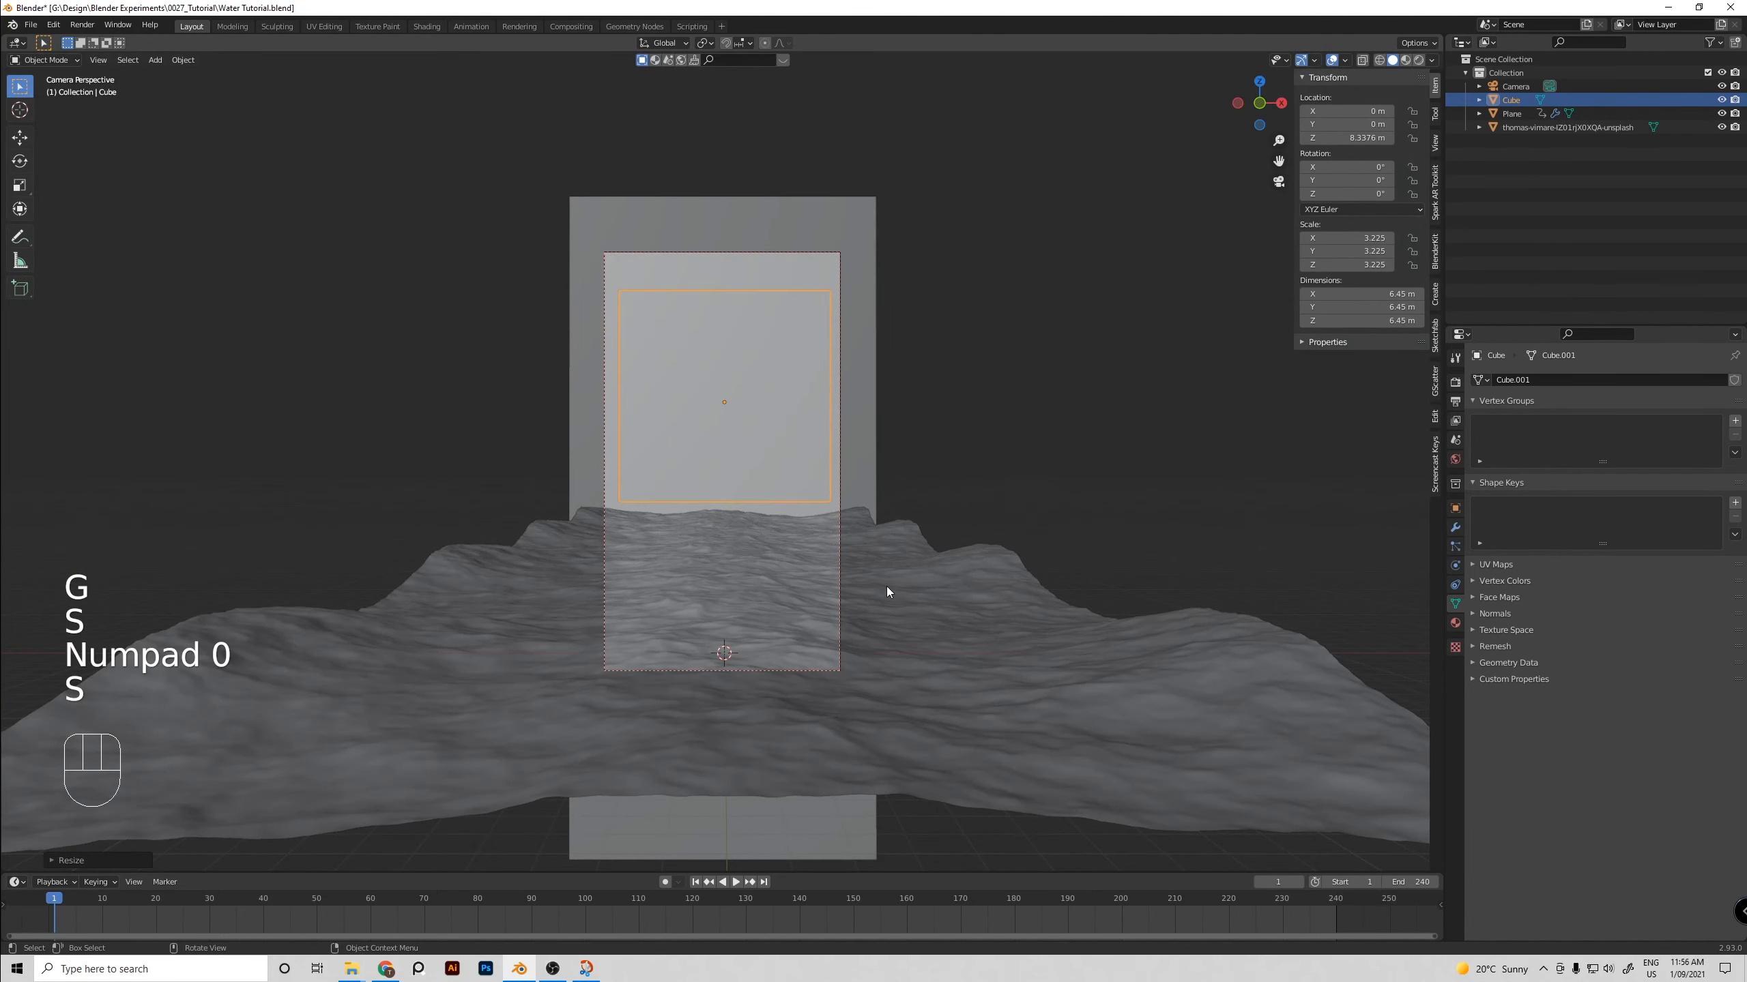
Move the cube to about Y 8.8 m and Z 8.7 m, checking its place in the camera view
{"action": "key", "text": "g"}
{"action": "left_click", "coordinate": [1151, 437]}
{"action": "middle_click_drag", "start_coordinate": [1151, 437], "coordinate": [800, 478]}
{"action": "key", "text": "g"}
{"action": "left_click", "coordinate": [799, 472]}
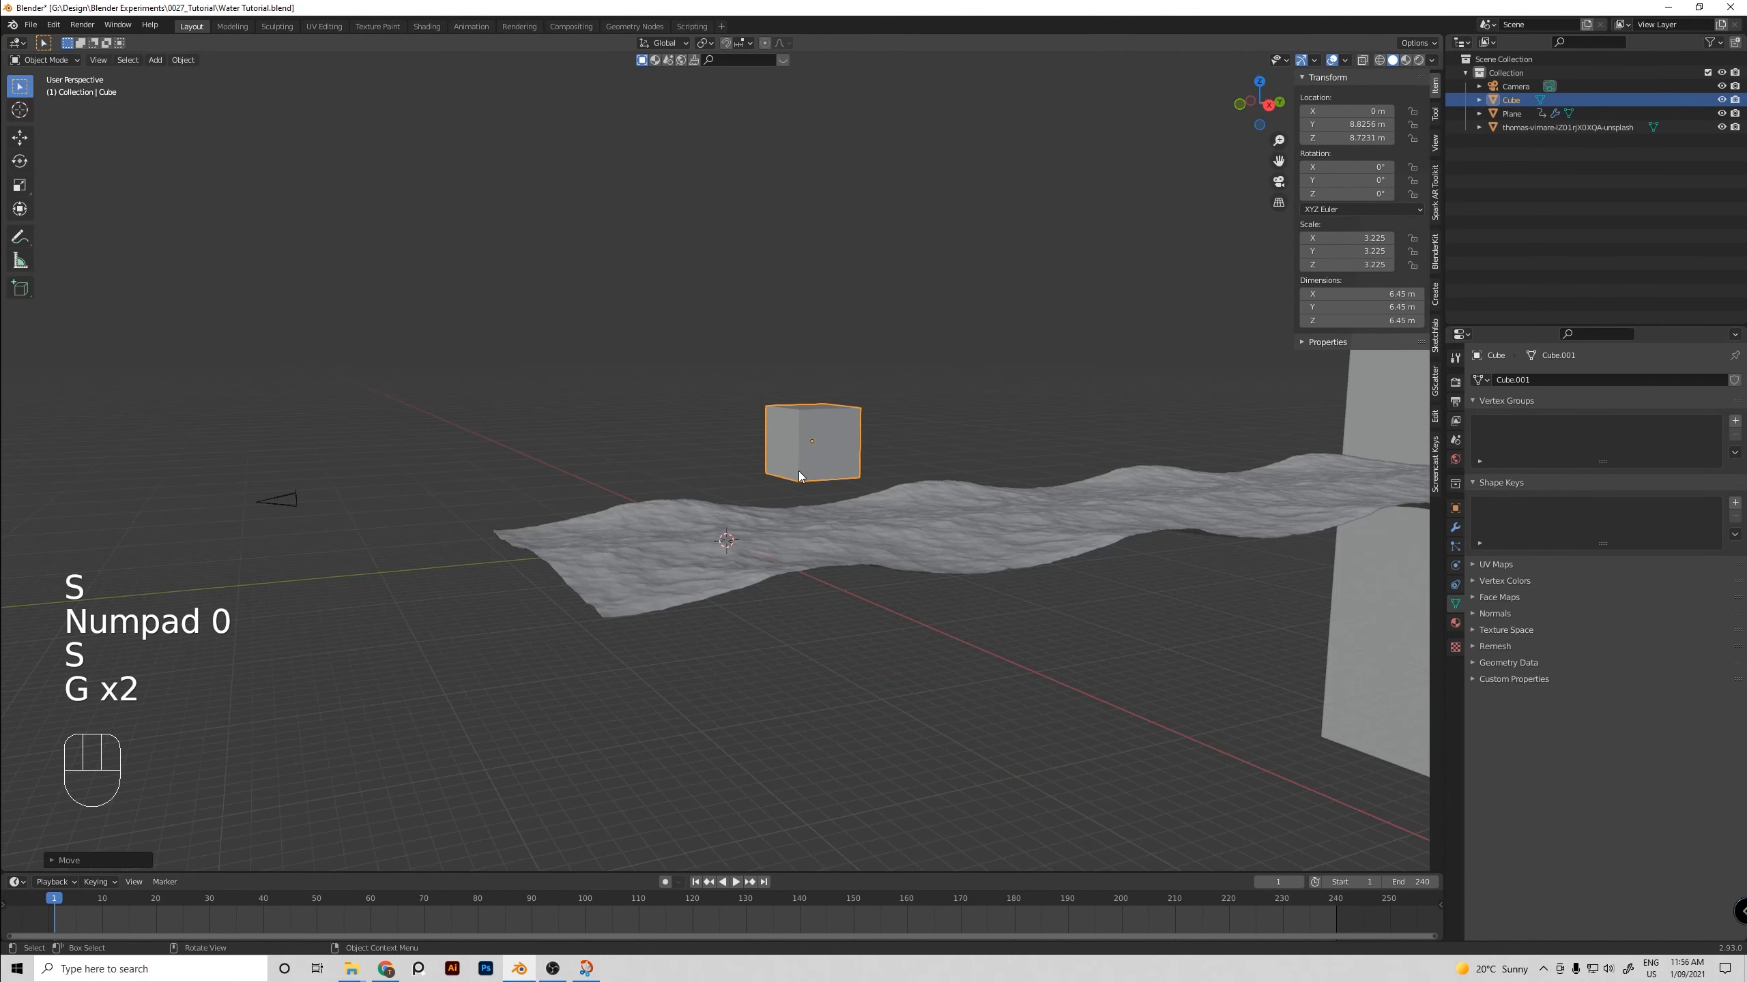
{"action": "key", "text": "KP_0"}
{"action": "left_click", "coordinate": [977, 358]}
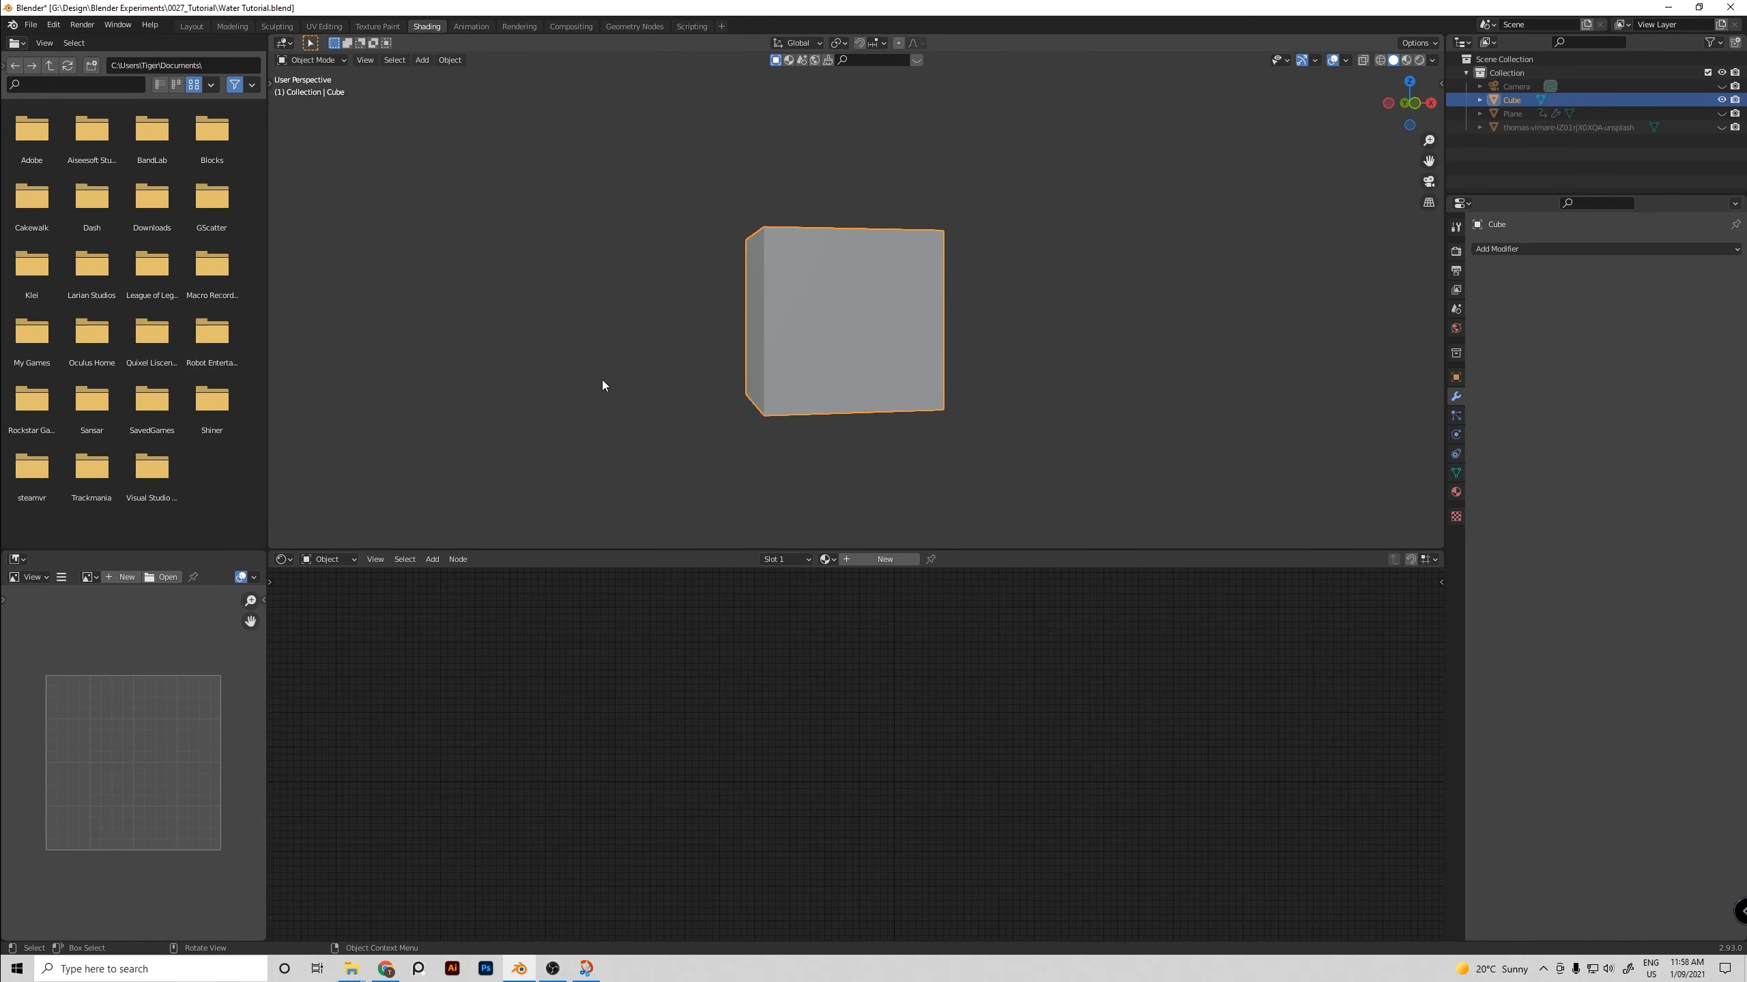
Append the Clouds material into the file and assign it to the isolated cube in the Shading workspace
{"action": "left_click", "coordinate": [37, 26]}
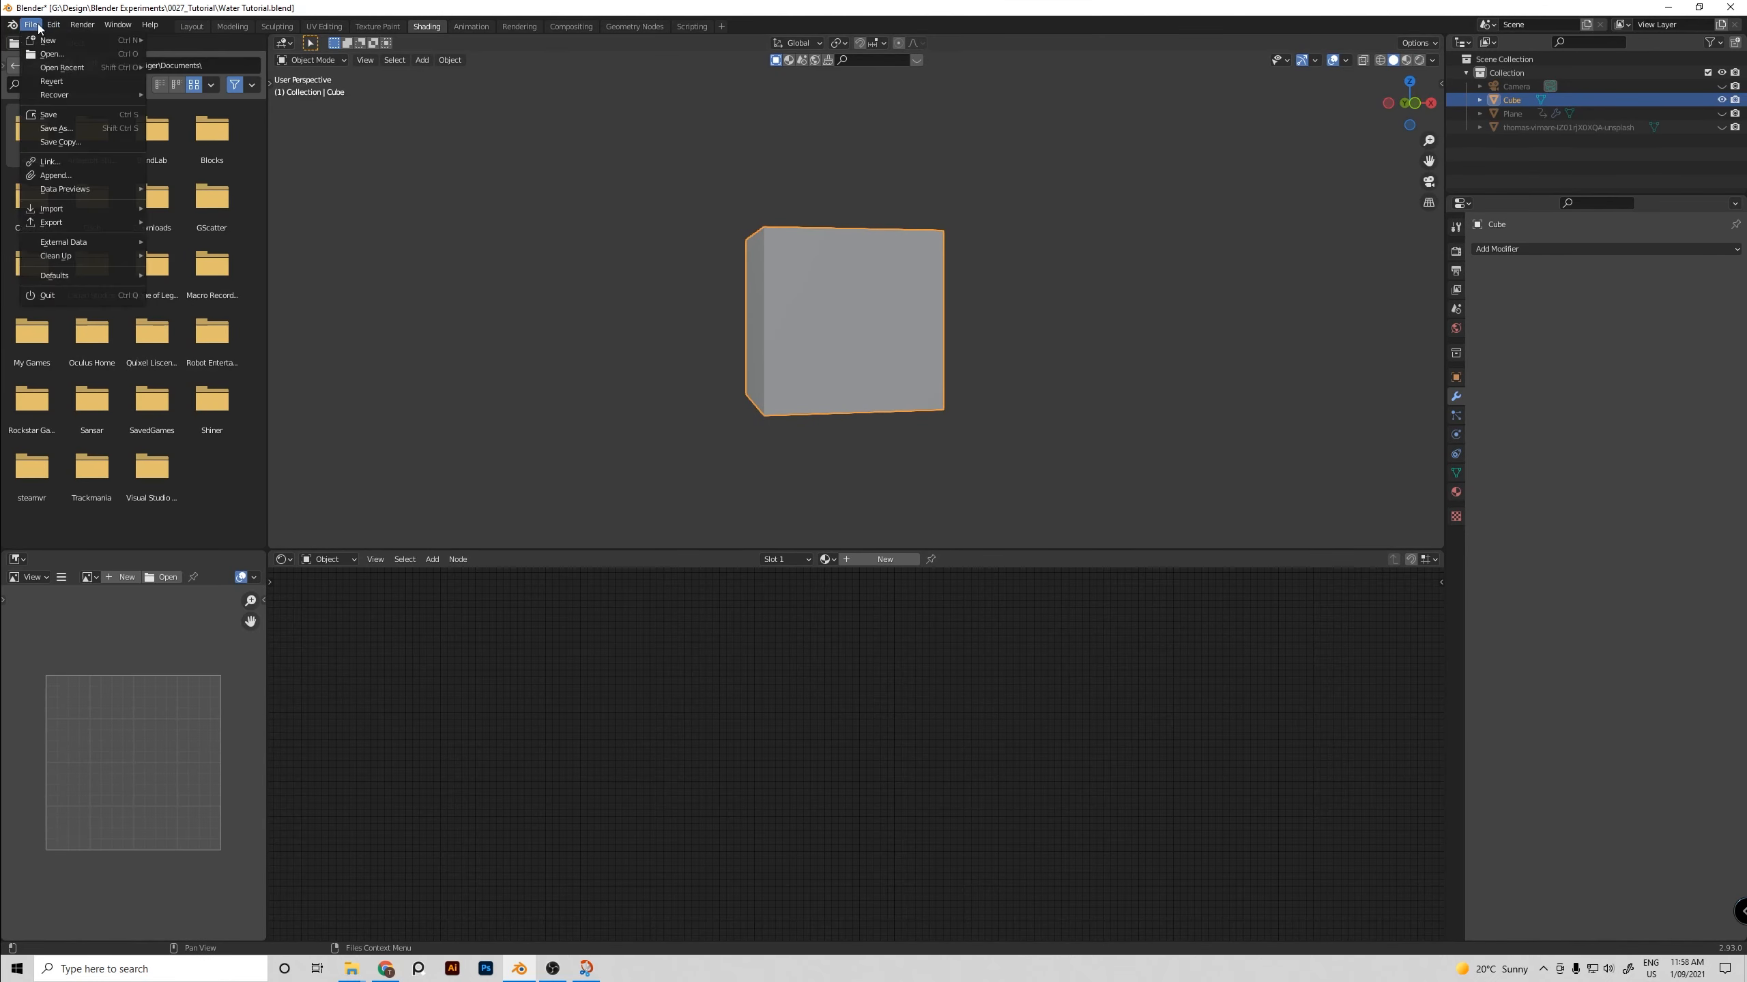
{"action": "left_click", "coordinate": [56, 175]}
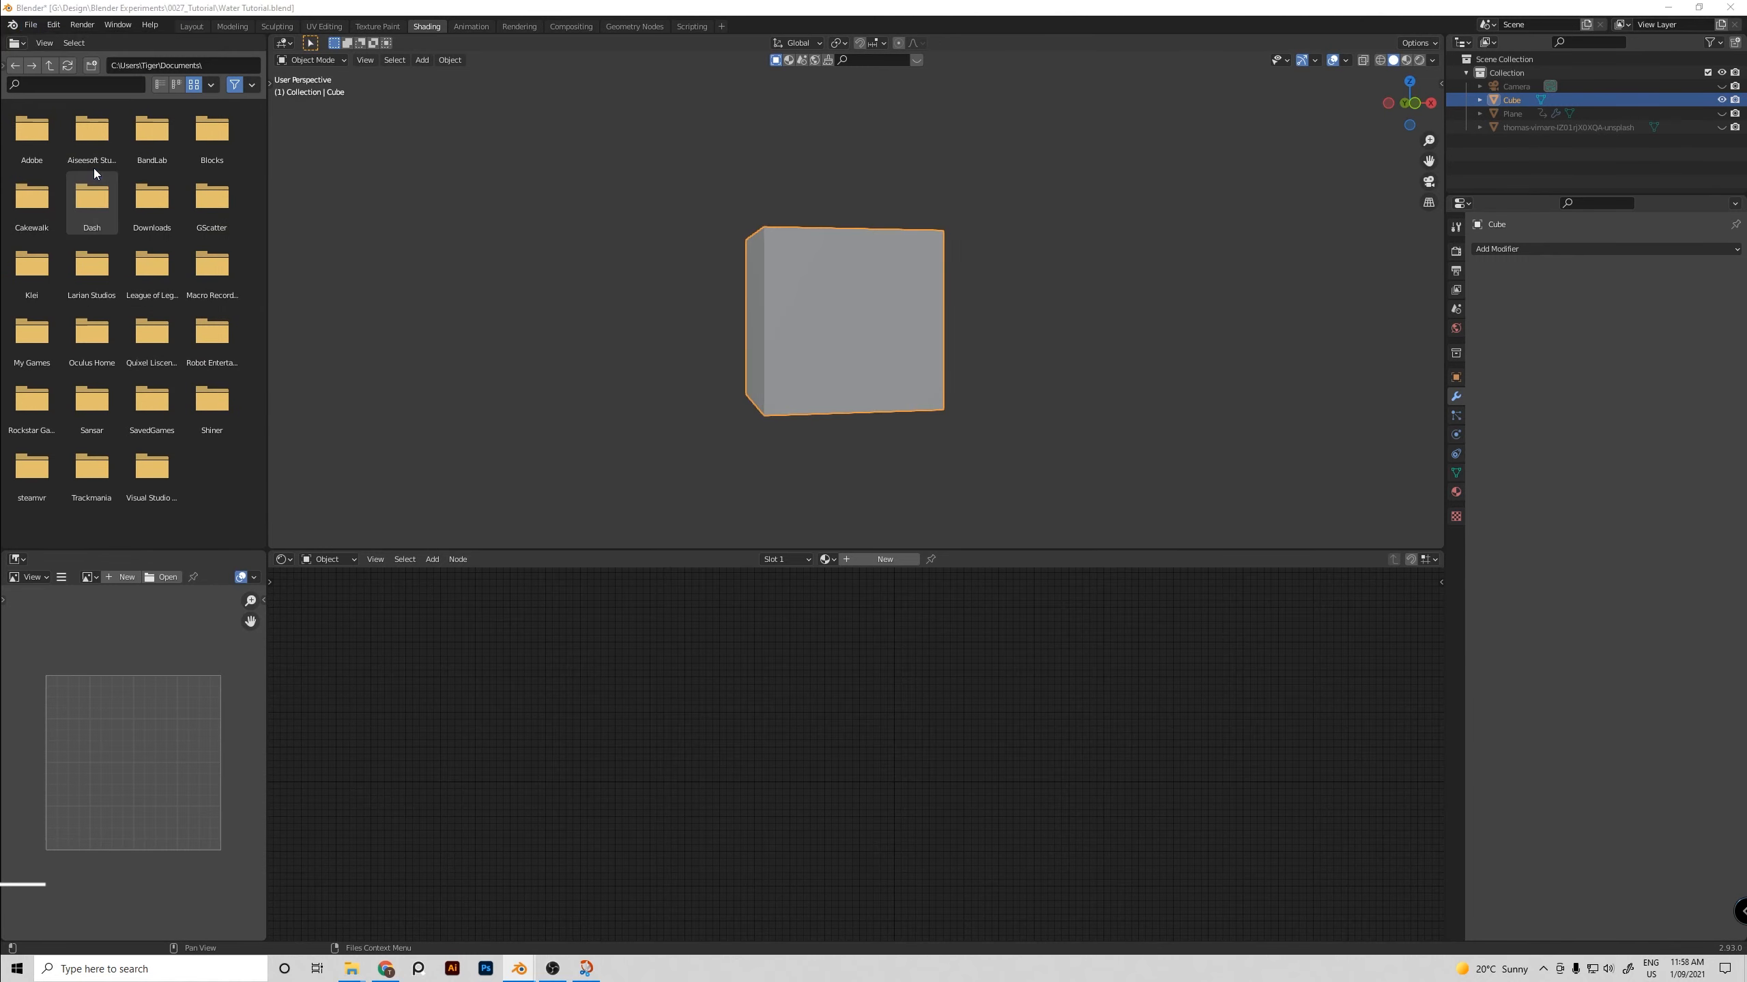
{"action": "left_click", "coordinate": [677, 215]}
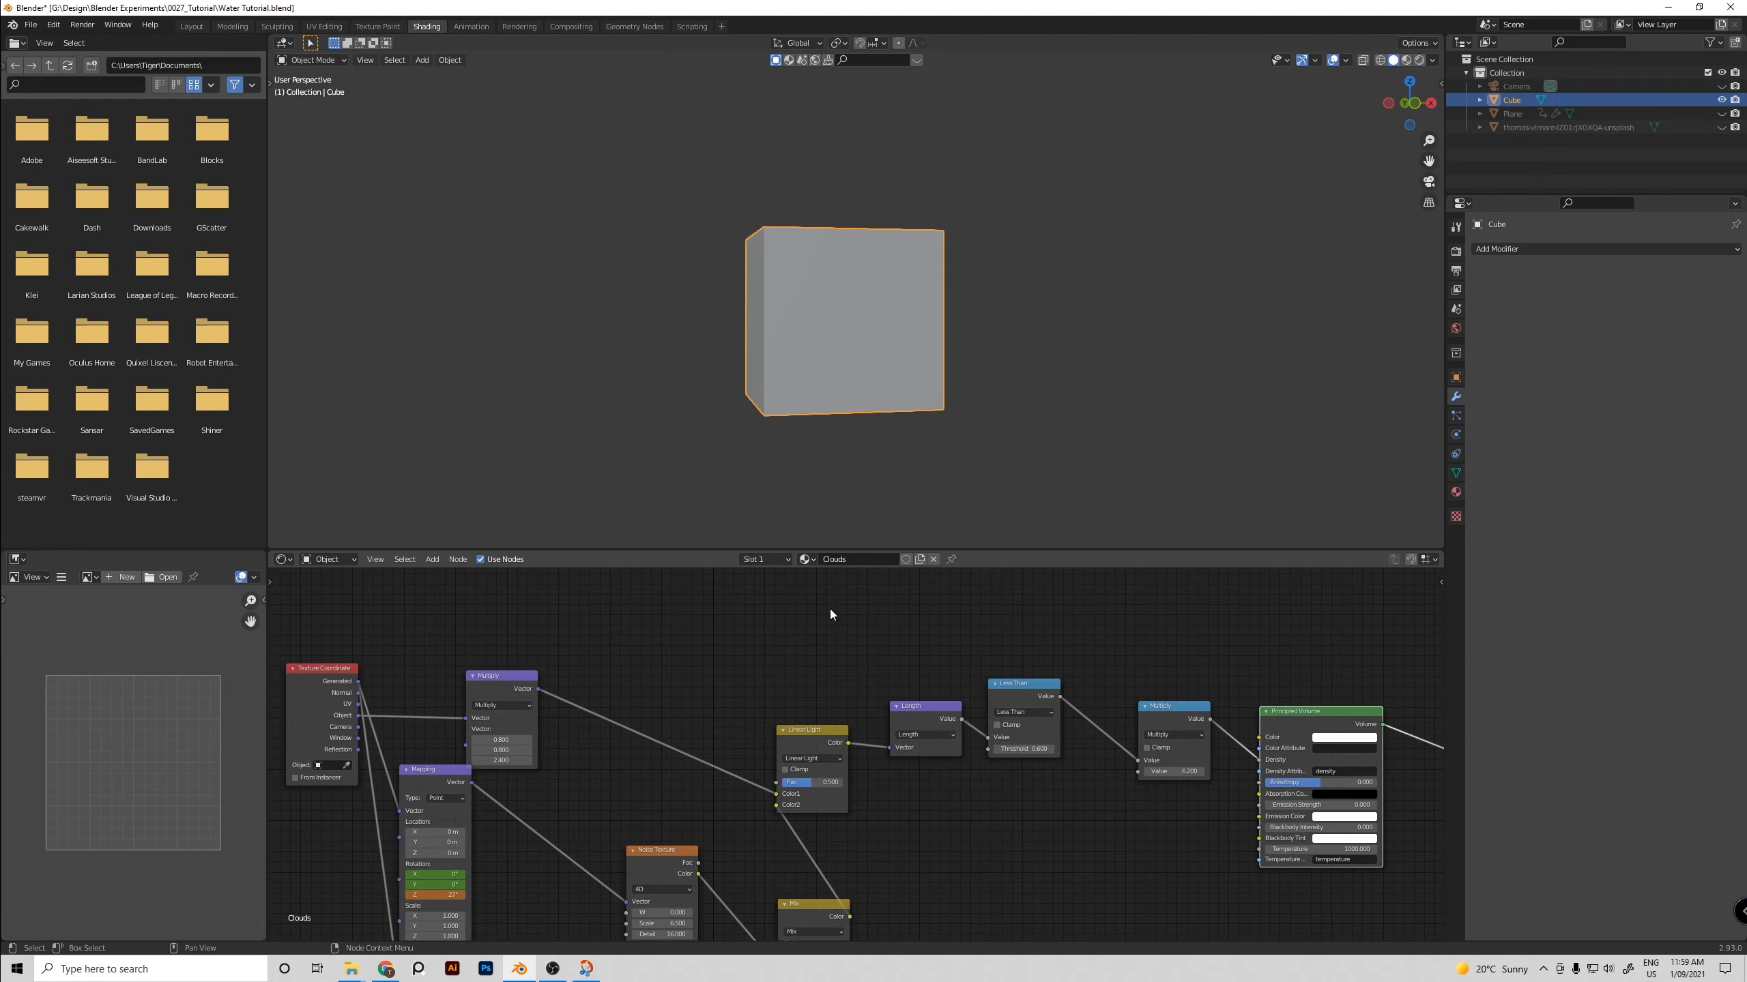
{"action": "middle_click_drag", "start_coordinate": [934, 794], "coordinate": [895, 757]}
Deselect the cube and examine its cloud volume up close in Rendered shading alongside its shader nodes
{"action": "key", "text": "z"}
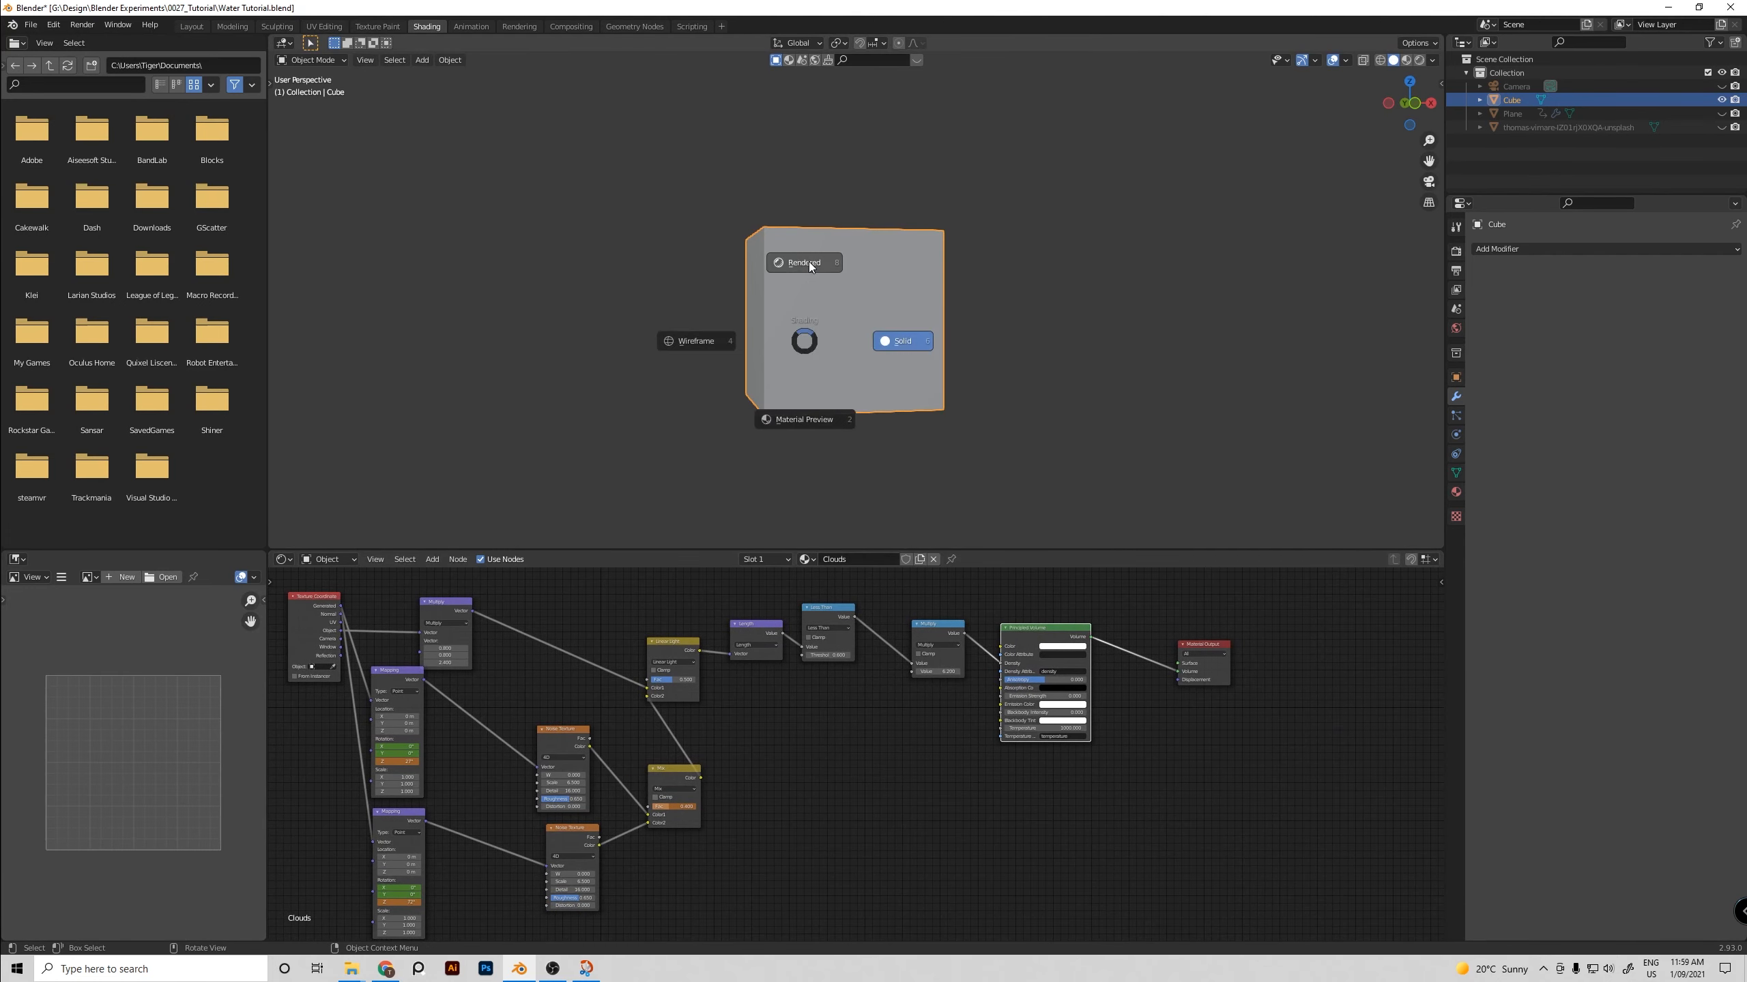
{"action": "left_click", "coordinate": [824, 229]}
{"action": "key", "text": "alt+a"}
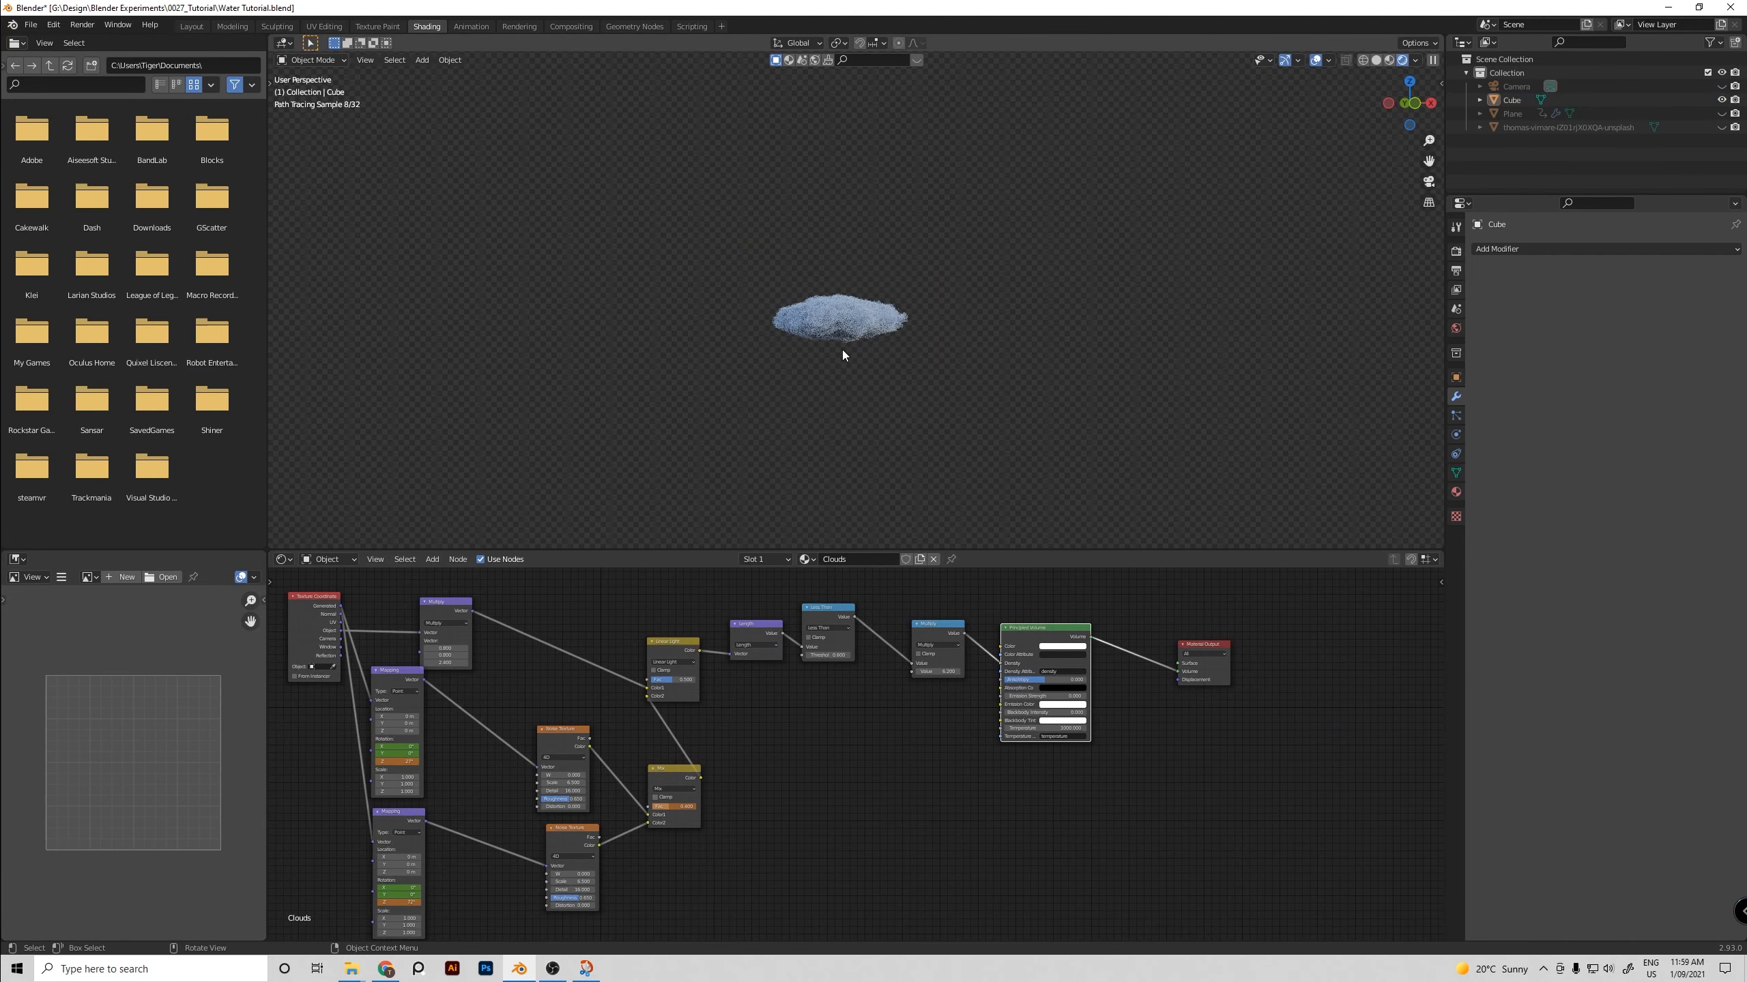
{"action": "scroll", "coordinate": [844, 354], "scroll_direction": "up", "scroll_amount": 5}
{"action": "middle_click_drag", "start_coordinate": [636, 441], "coordinate": [857, 399], "text": "shift"}
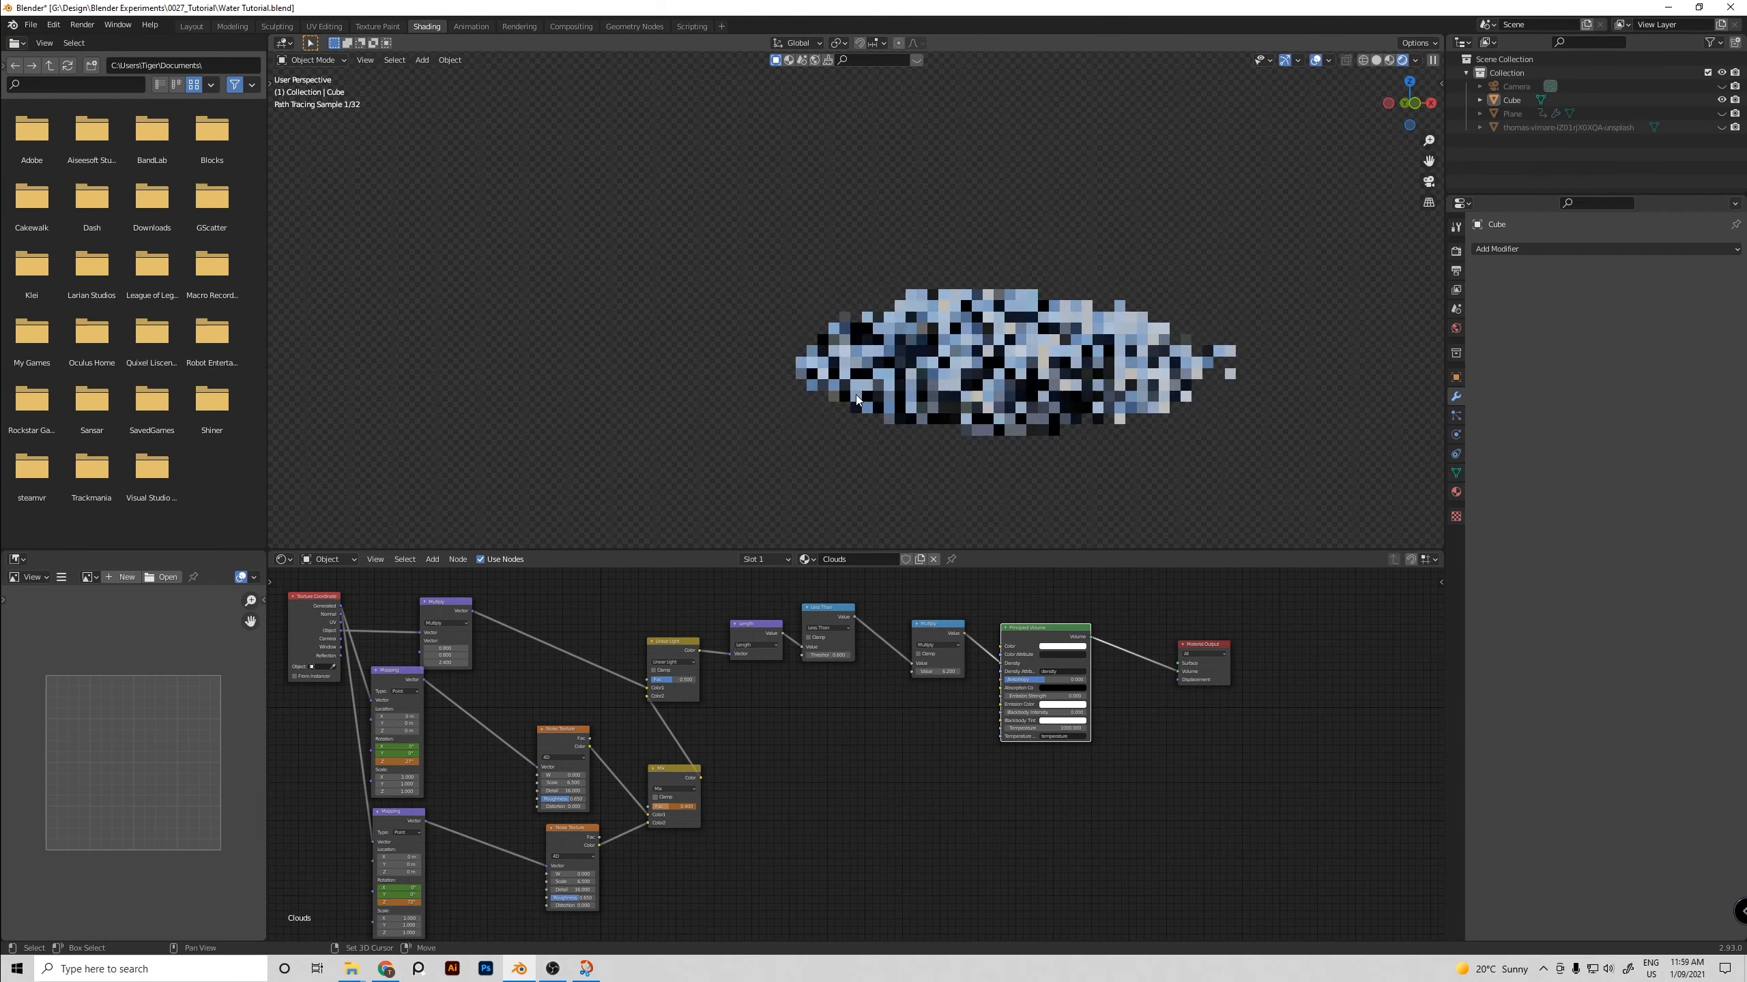
{"action": "scroll", "coordinate": [426, 681], "scroll_direction": "up", "scroll_amount": 3}
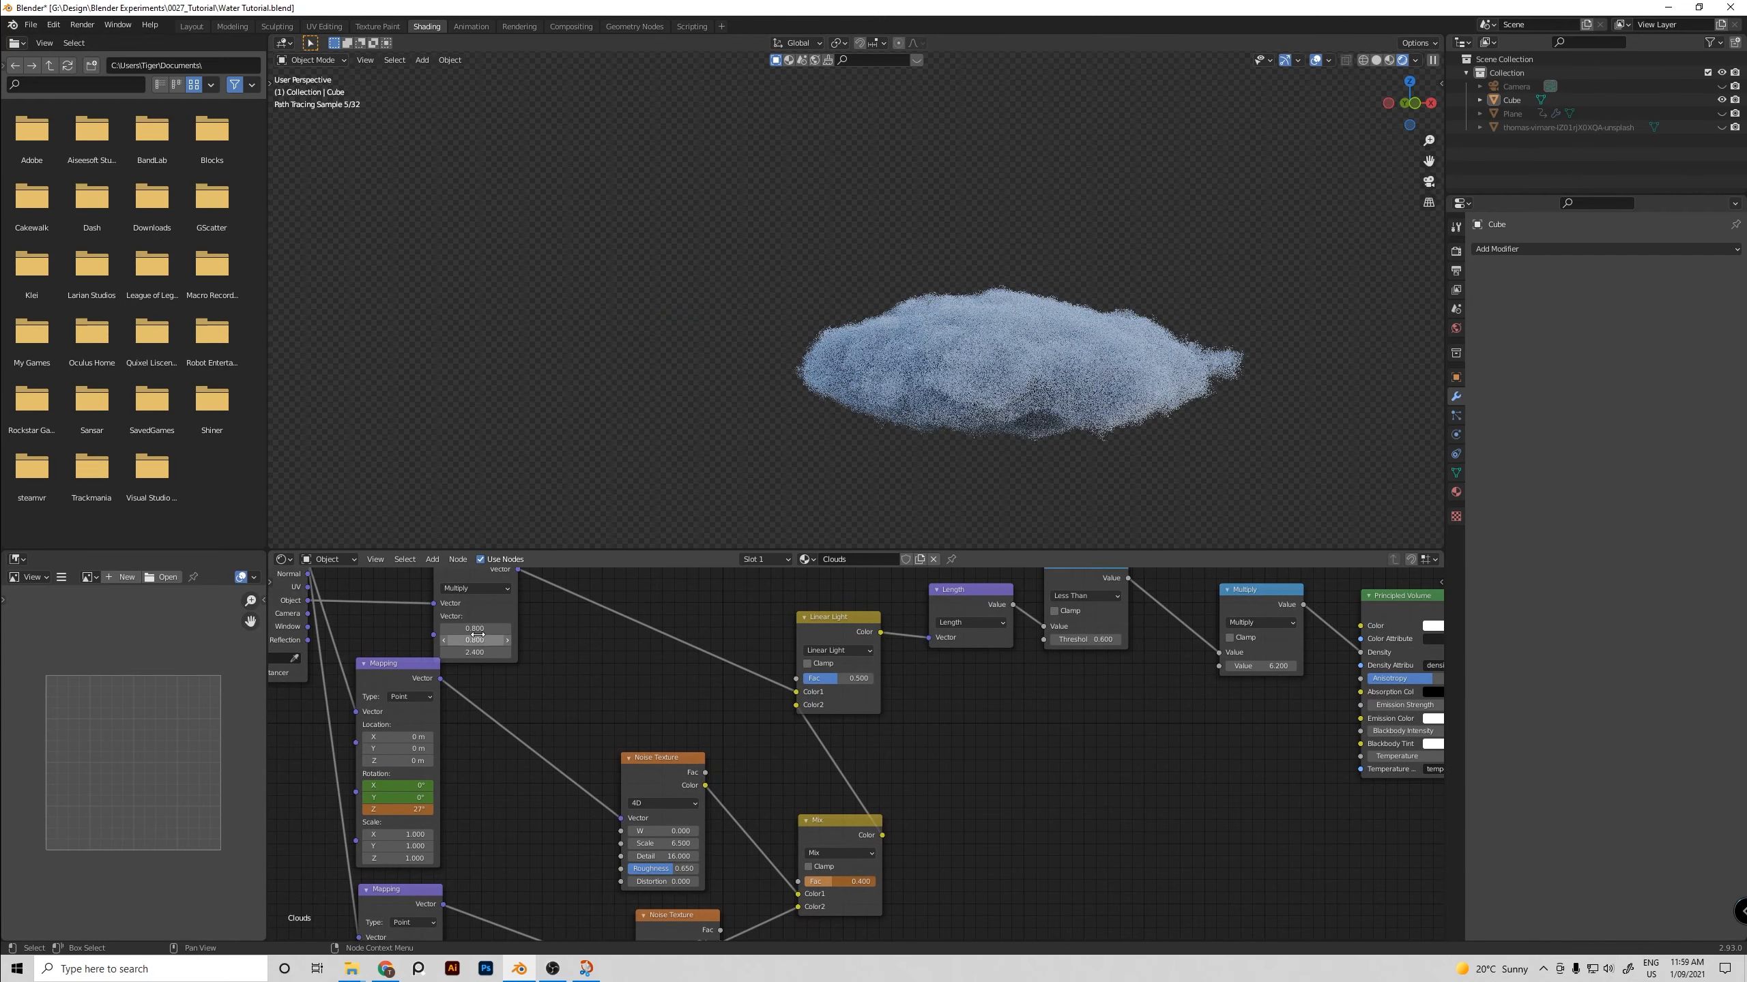
Try higher X and Y values in the Multiply vector node to see how the cloud's shape changes
{"action": "left_click_drag", "start_coordinate": [474, 629], "coordinate": [516, 629]}
{"action": "left_click_drag", "start_coordinate": [474, 640], "coordinate": [537, 640]}
{"action": "middle_click_drag", "start_coordinate": [700, 523], "coordinate": [817, 307]}
{"action": "scroll", "coordinate": [1018, 372], "scroll_direction": "up", "scroll_amount": 5}
{"action": "key", "text": "KP_Decimal"}
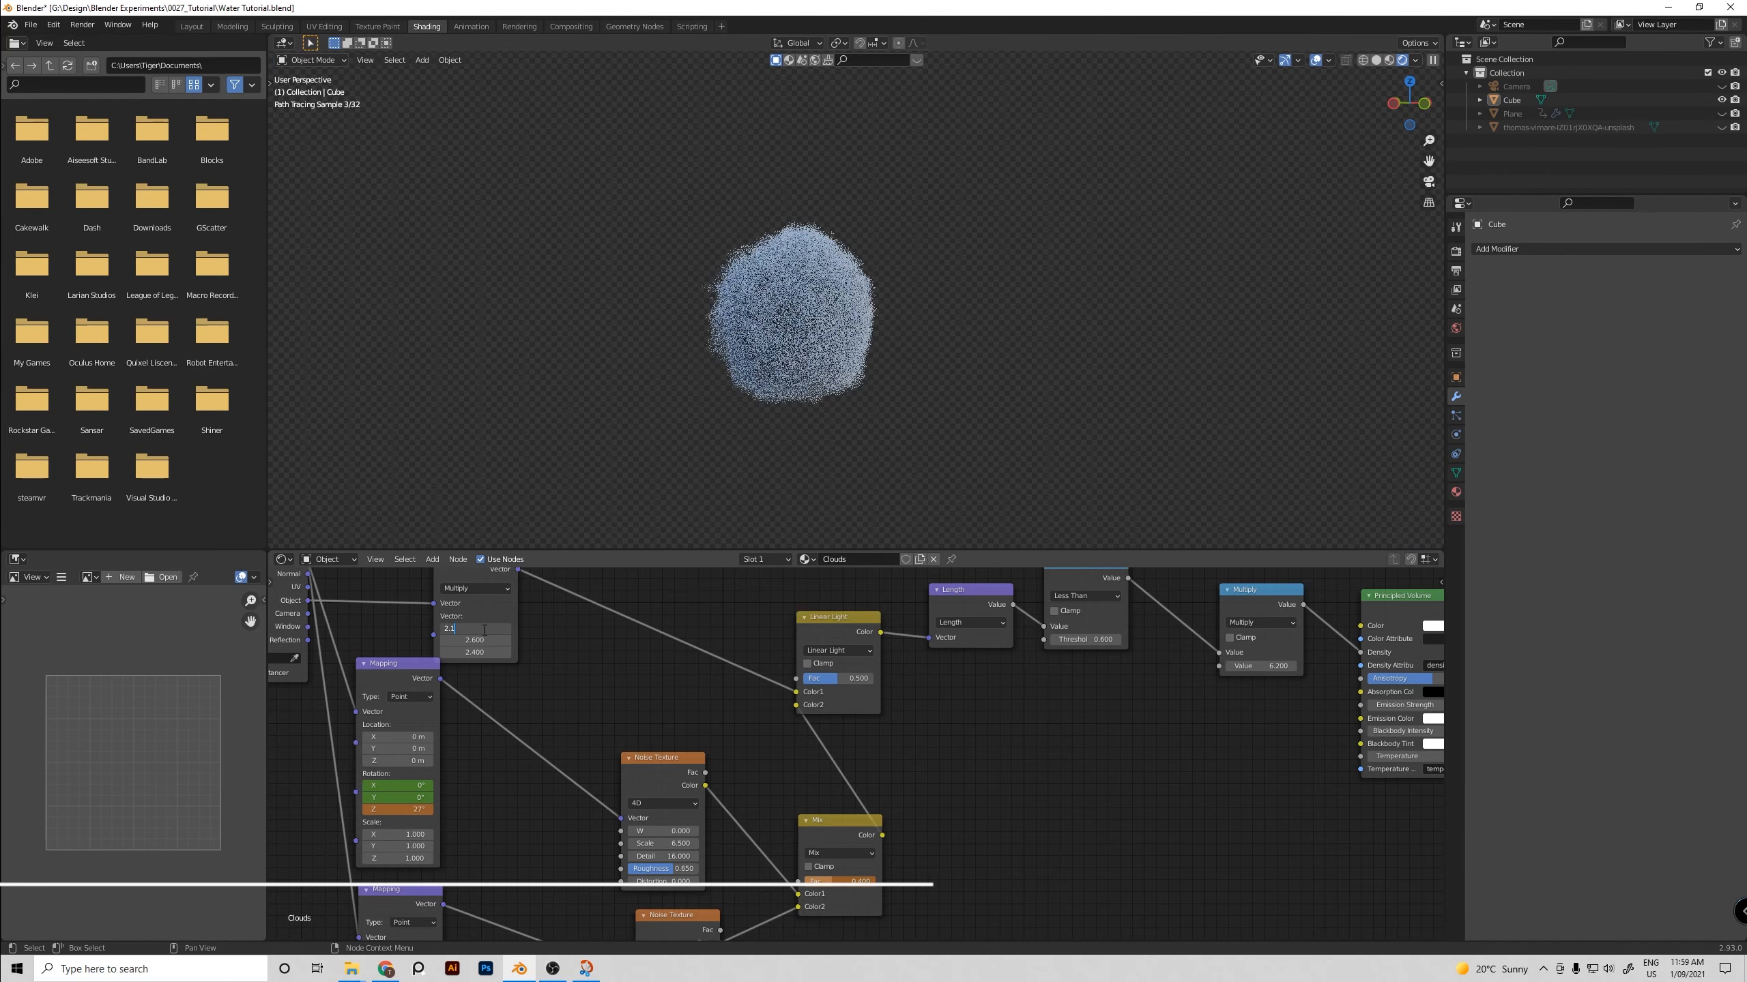
Set the Multiply vector node's X and Y values back to 0.8
{"action": "double_click", "coordinate": [474, 629]}
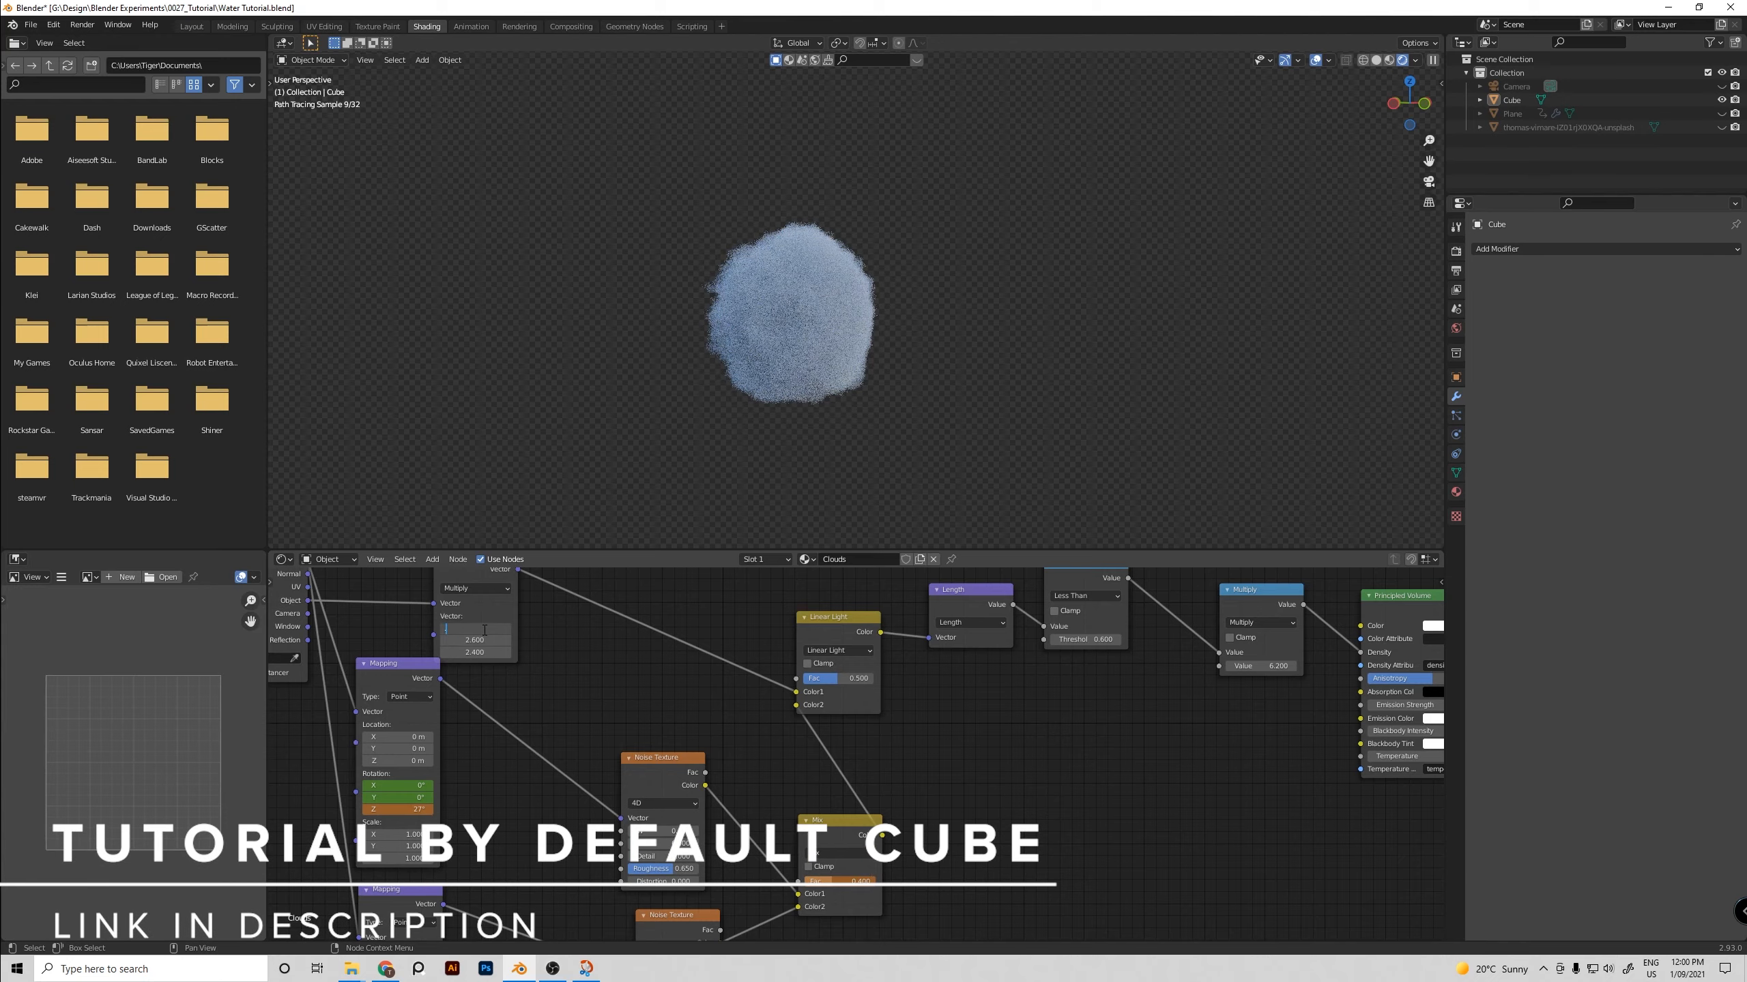
{"action": "type", "text": "0.8"}
{"action": "key", "text": "Tab"}
{"action": "key", "text": "BackSpace"}
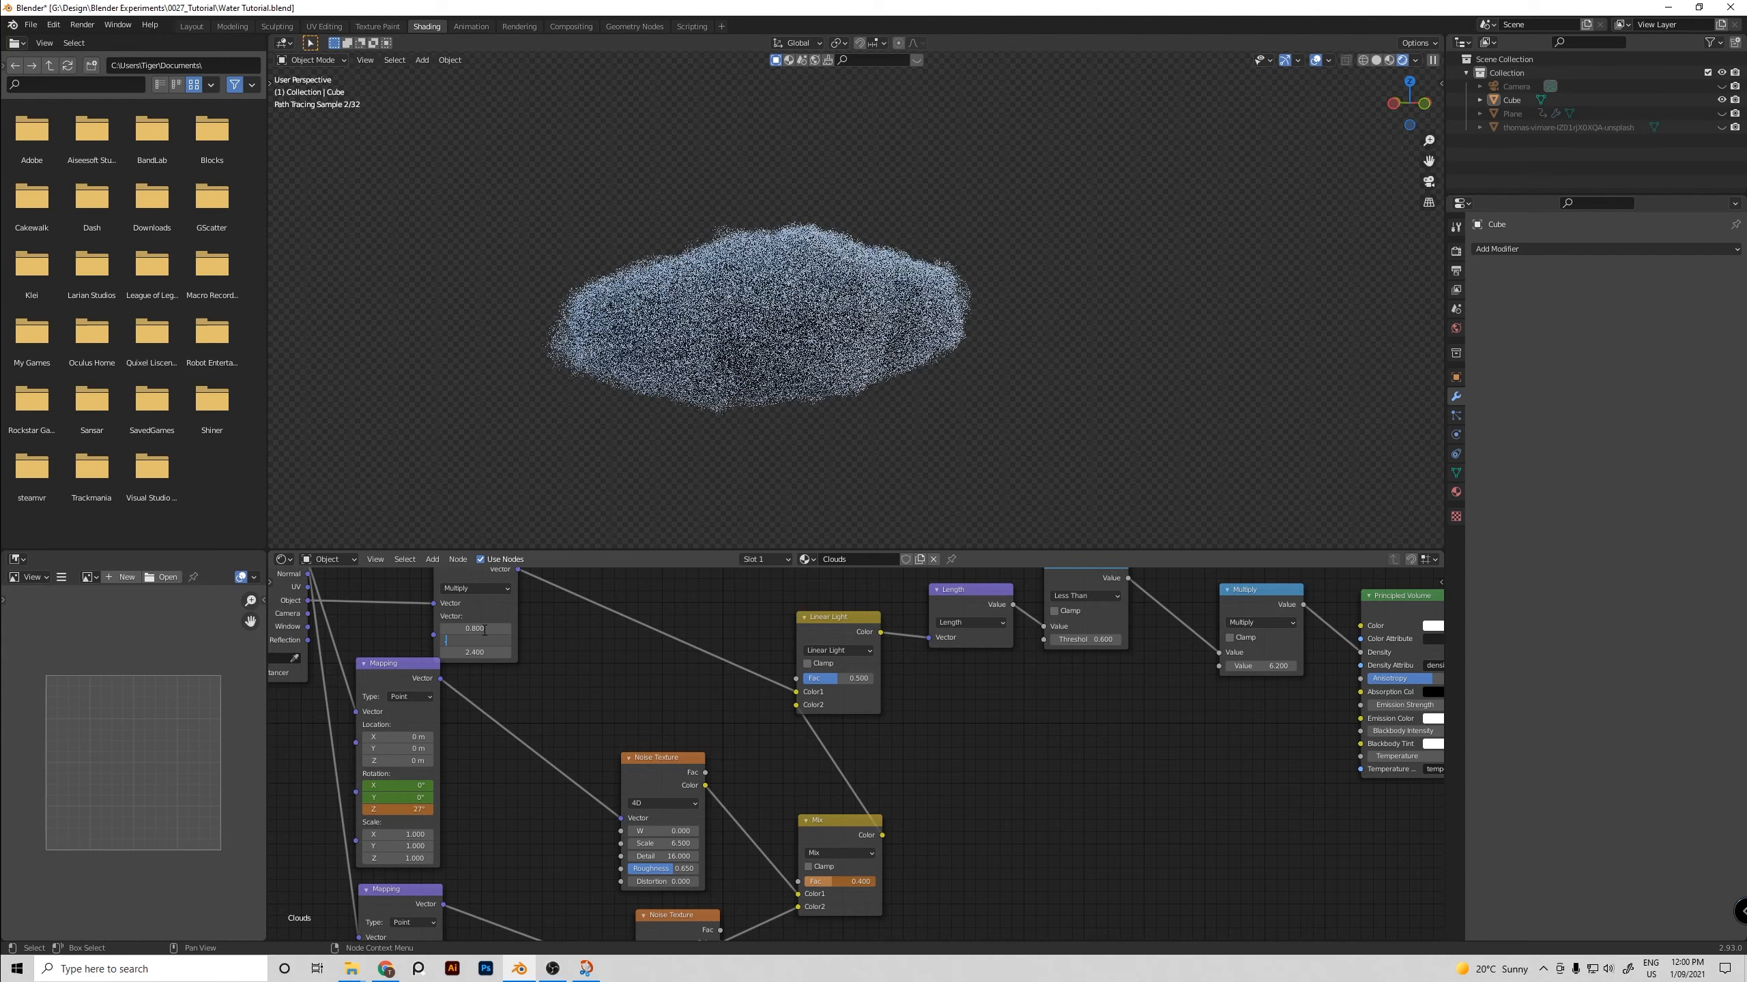
{"action": "type", "text": "0.8"}
{"action": "key", "text": "Return"}
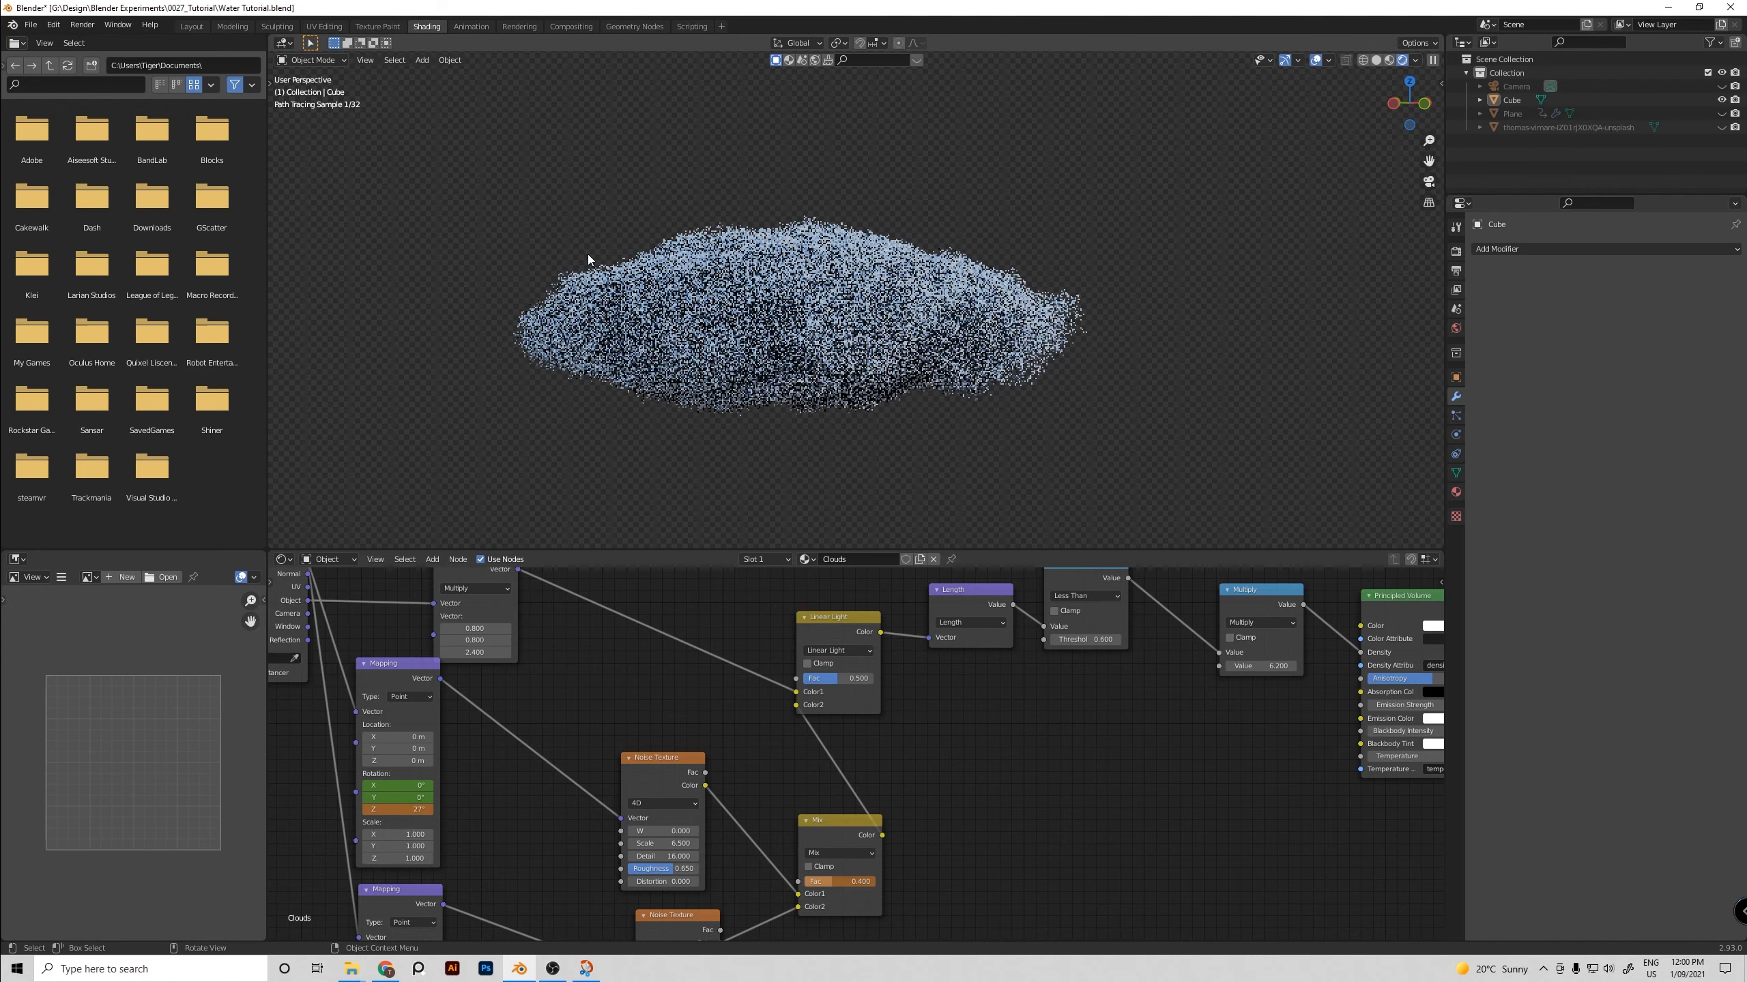
Unhide all objects, switch the viewport to Solid shading and look through the camera
{"action": "left_click", "coordinate": [595, 219]}
{"action": "key", "text": "alt+h"}
{"action": "key", "text": "z"}
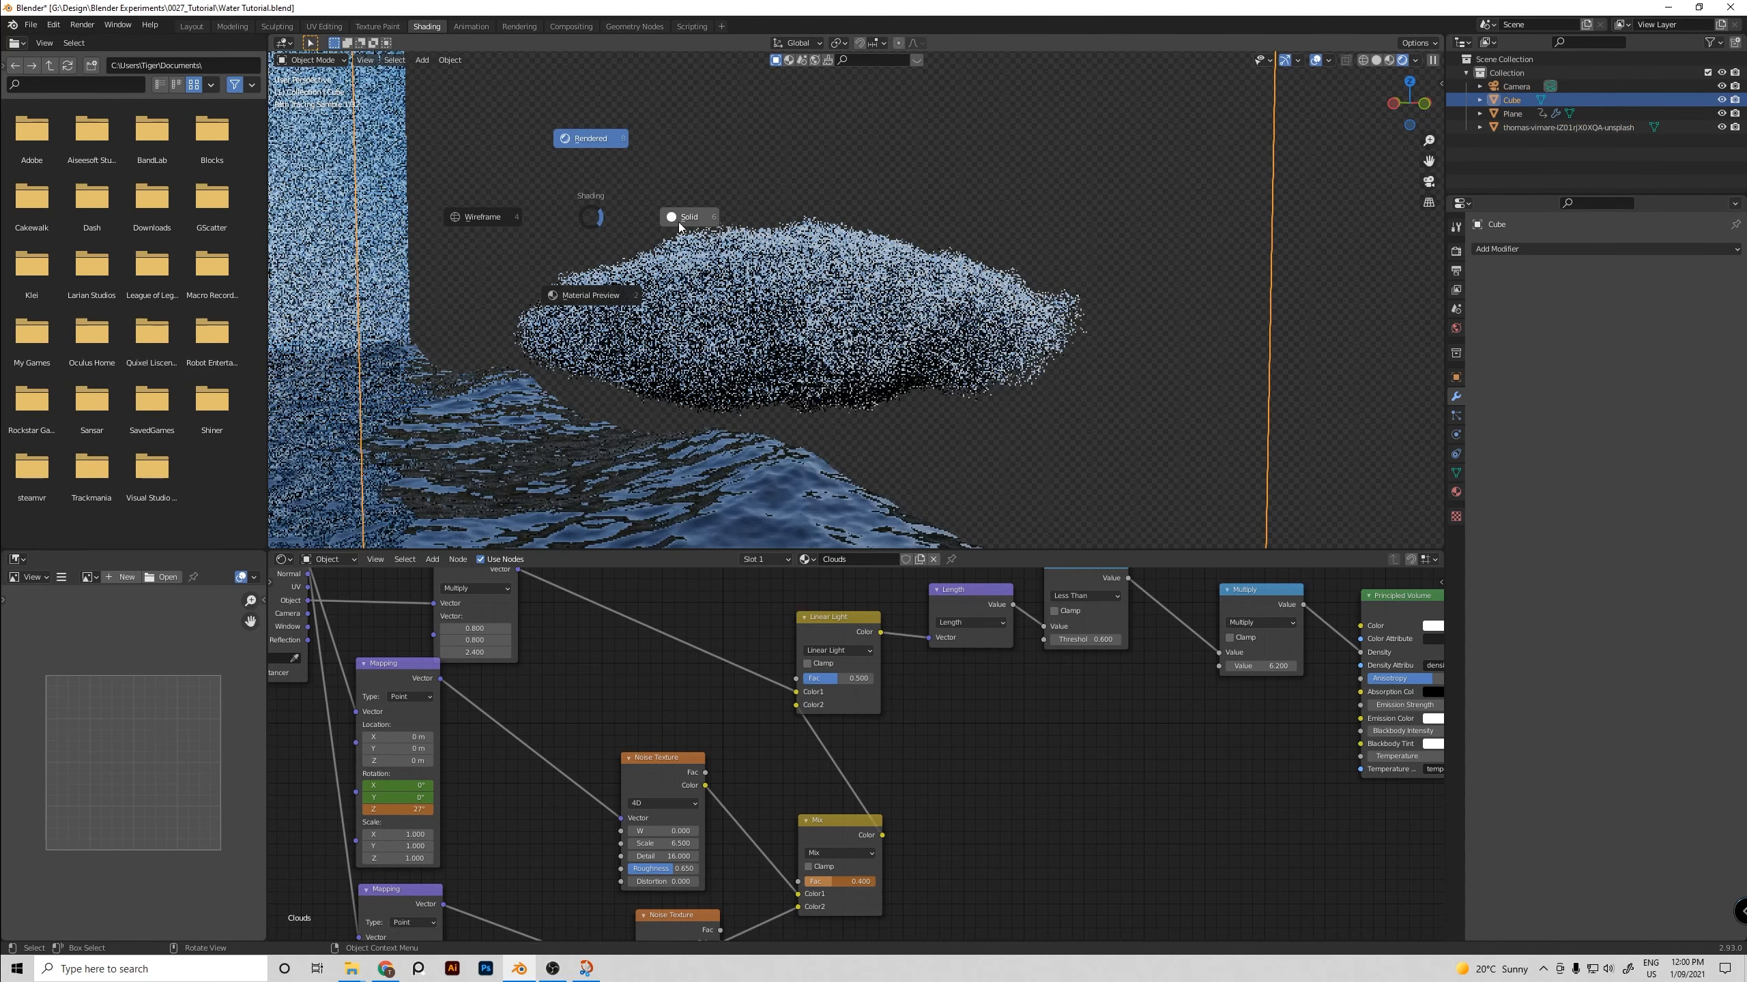
{"action": "left_click", "coordinate": [679, 222]}
{"action": "middle_click_drag", "start_coordinate": [869, 221], "coordinate": [797, 225]}
{"action": "scroll", "coordinate": [798, 225], "scroll_direction": "down", "scroll_amount": 10}
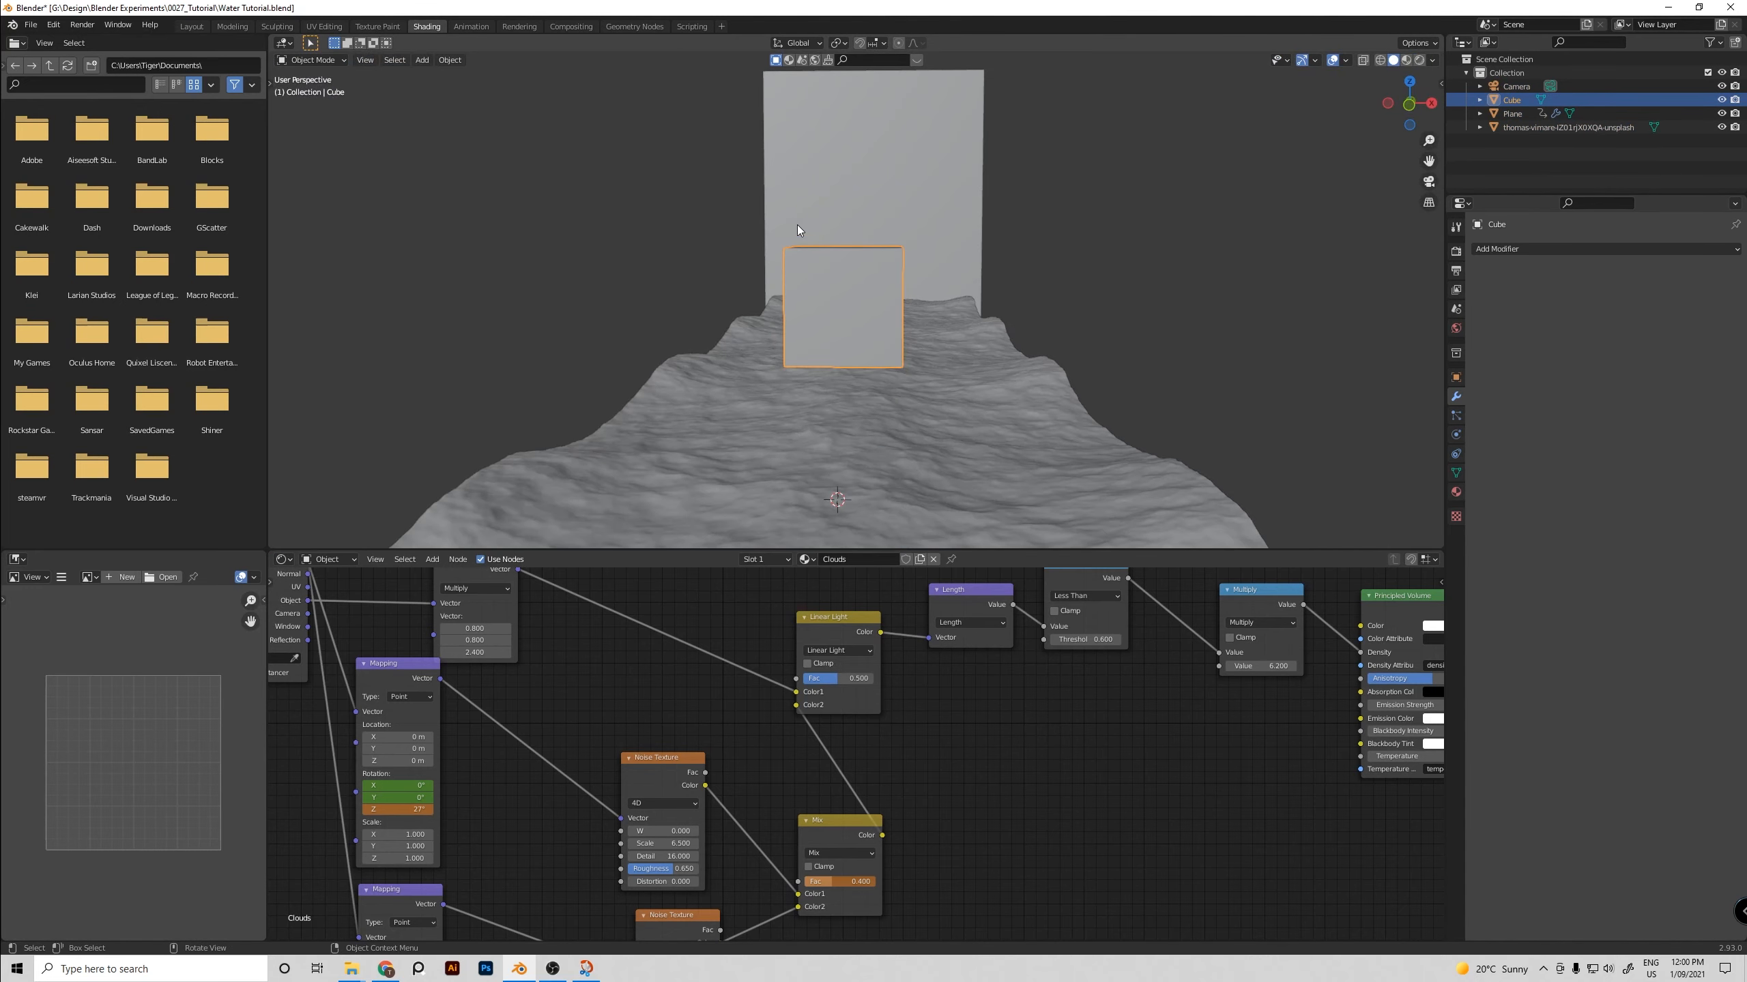
{"action": "key", "text": "KP_0"}
Enable the Thirds composition guide in the camera's viewport display settings
{"action": "left_click", "coordinate": [952, 153]}
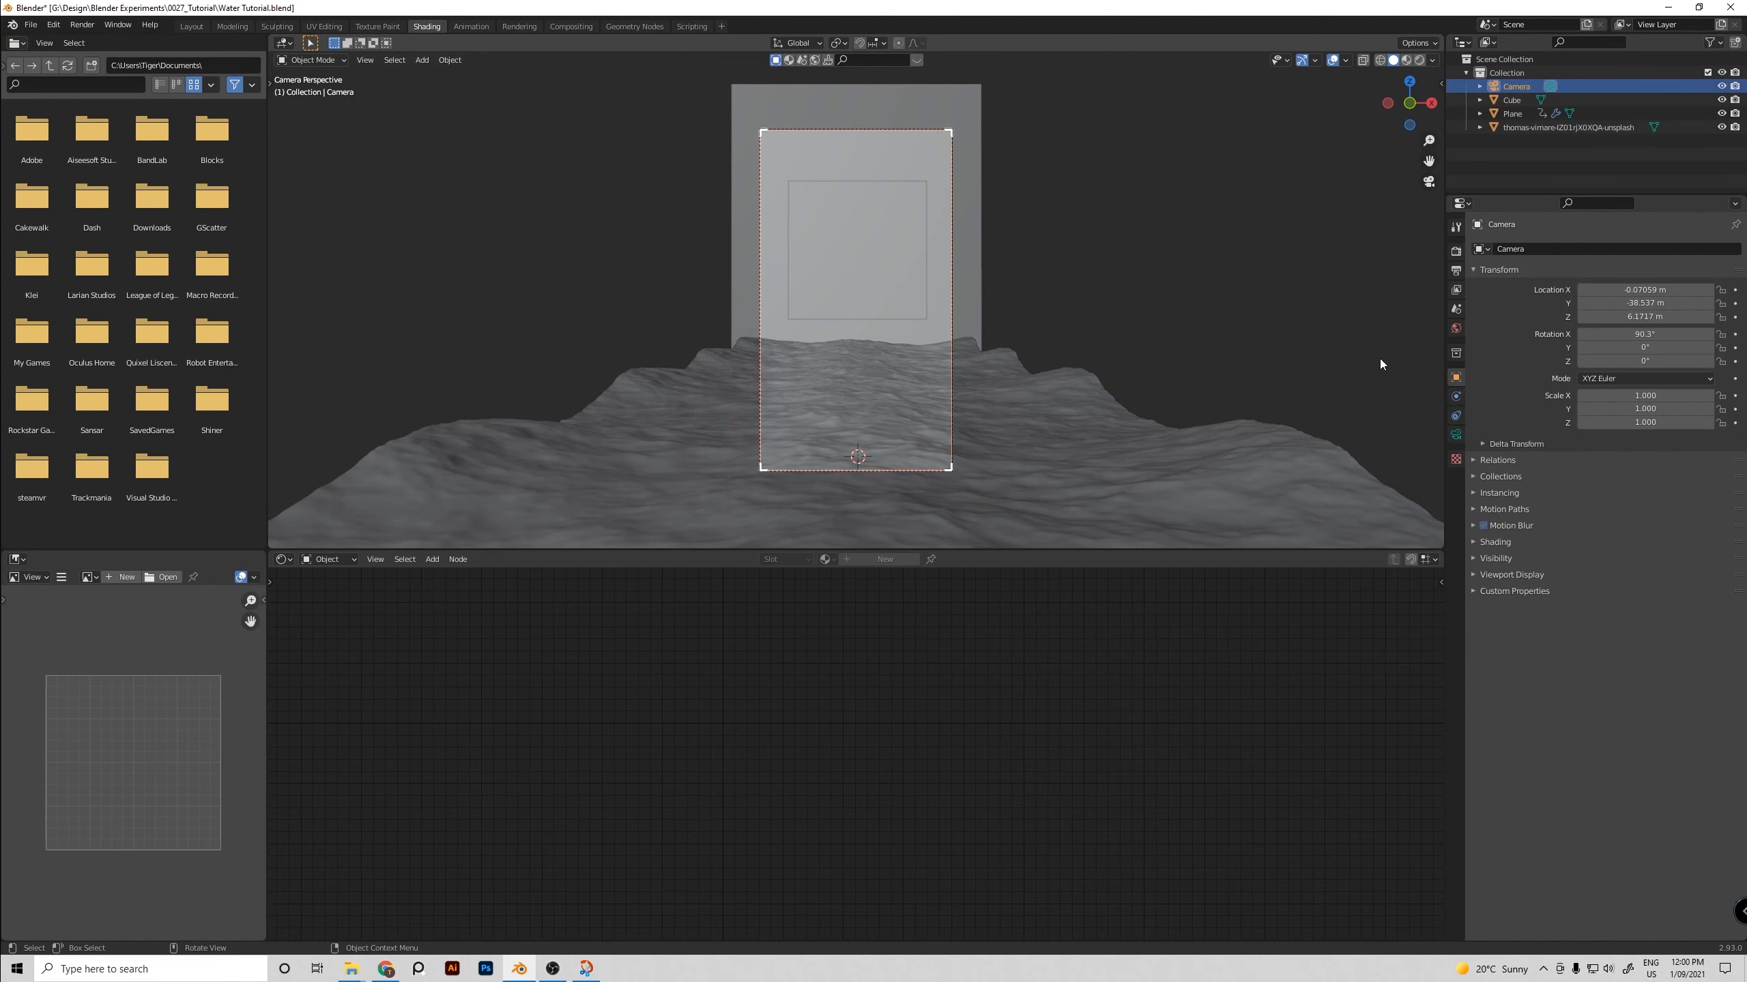
{"action": "left_click", "coordinate": [1457, 436]}
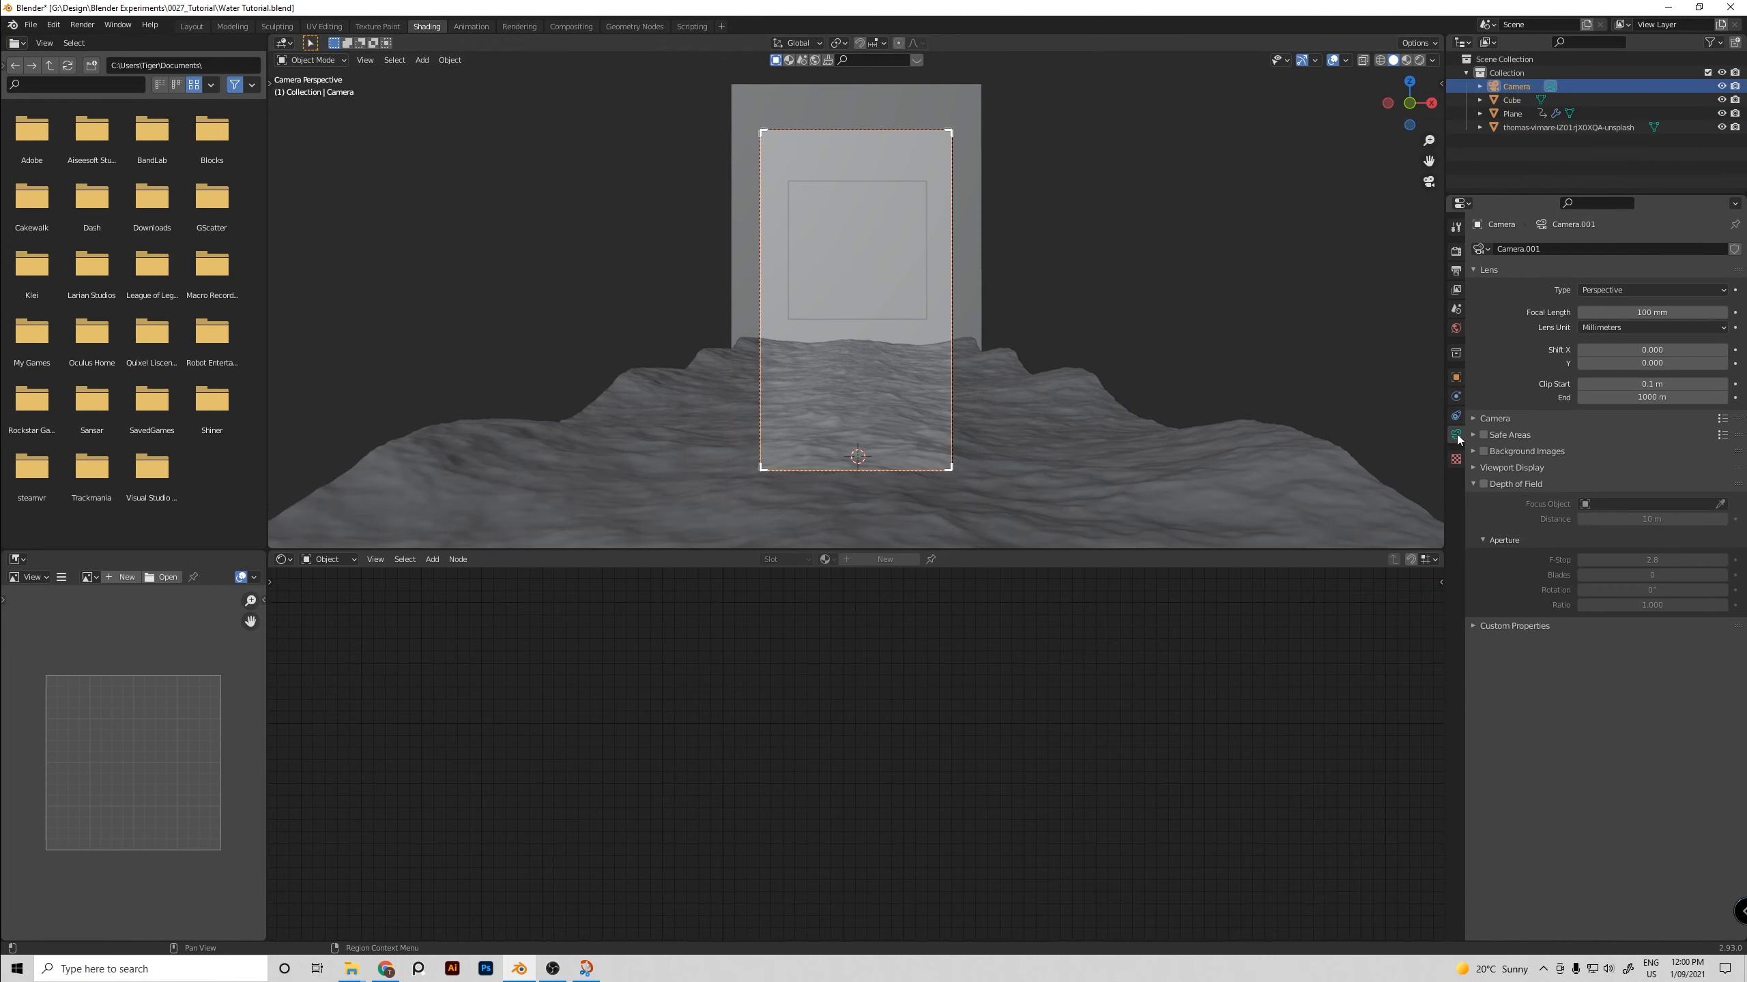
{"action": "left_click", "coordinate": [1475, 472]}
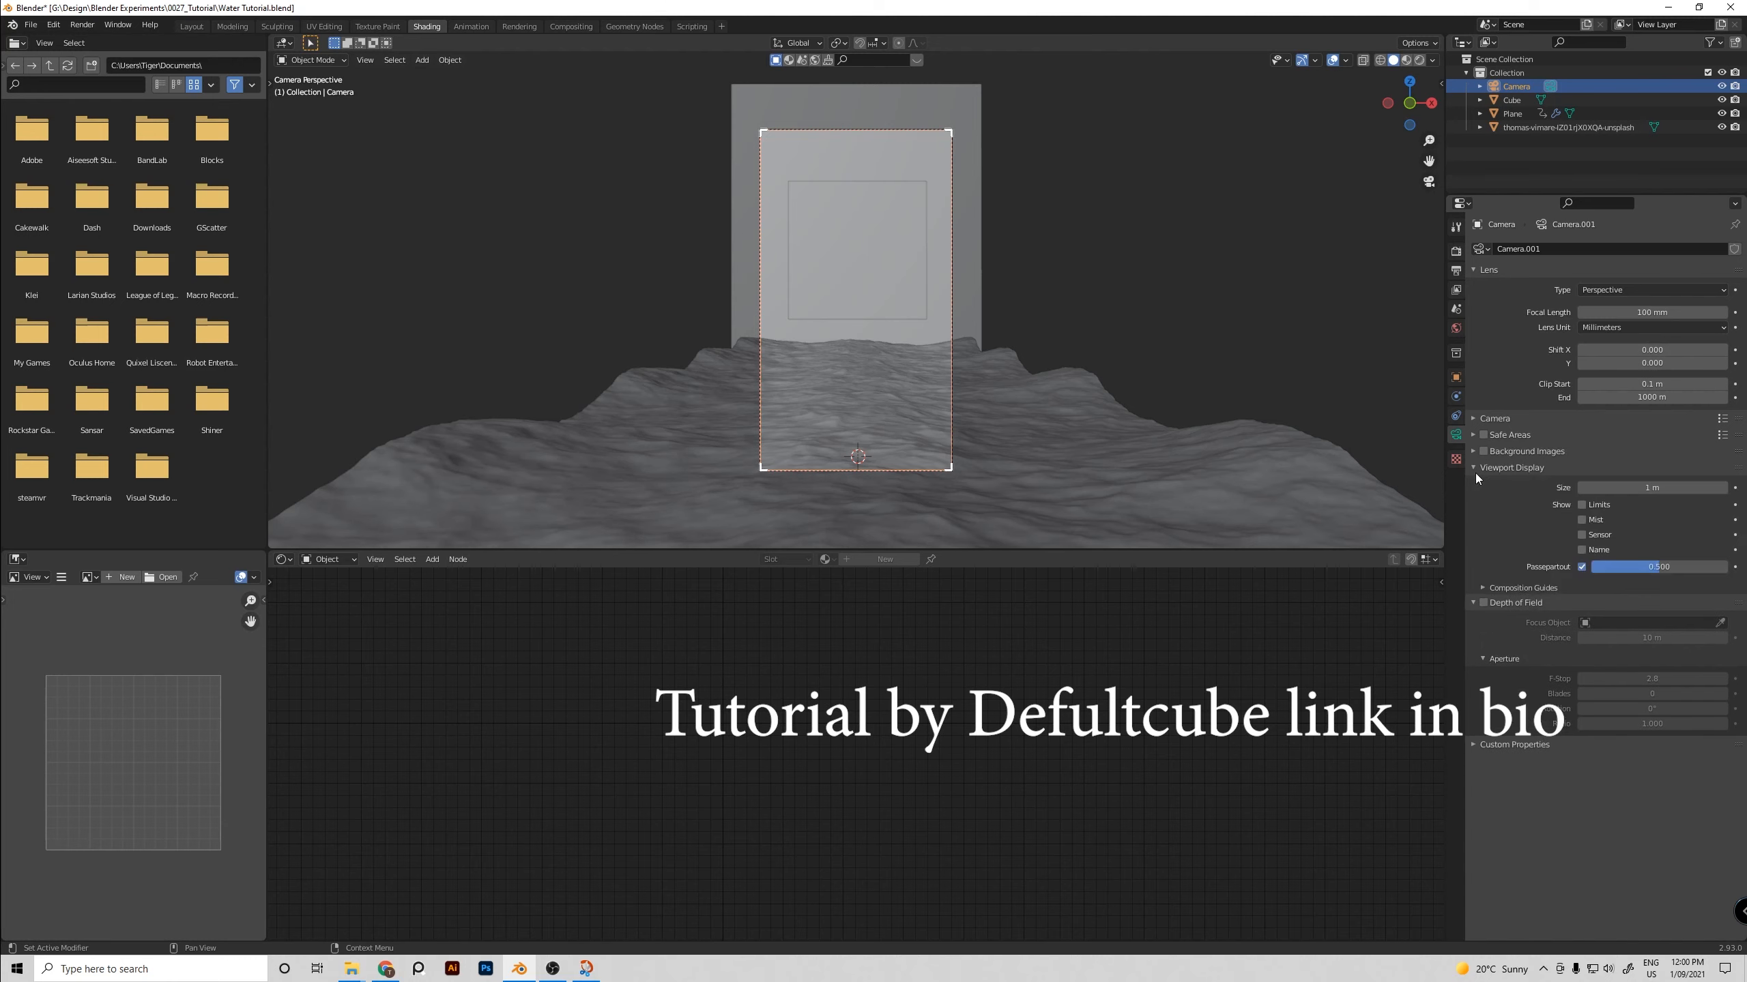
{"action": "left_click", "coordinate": [1512, 588]}
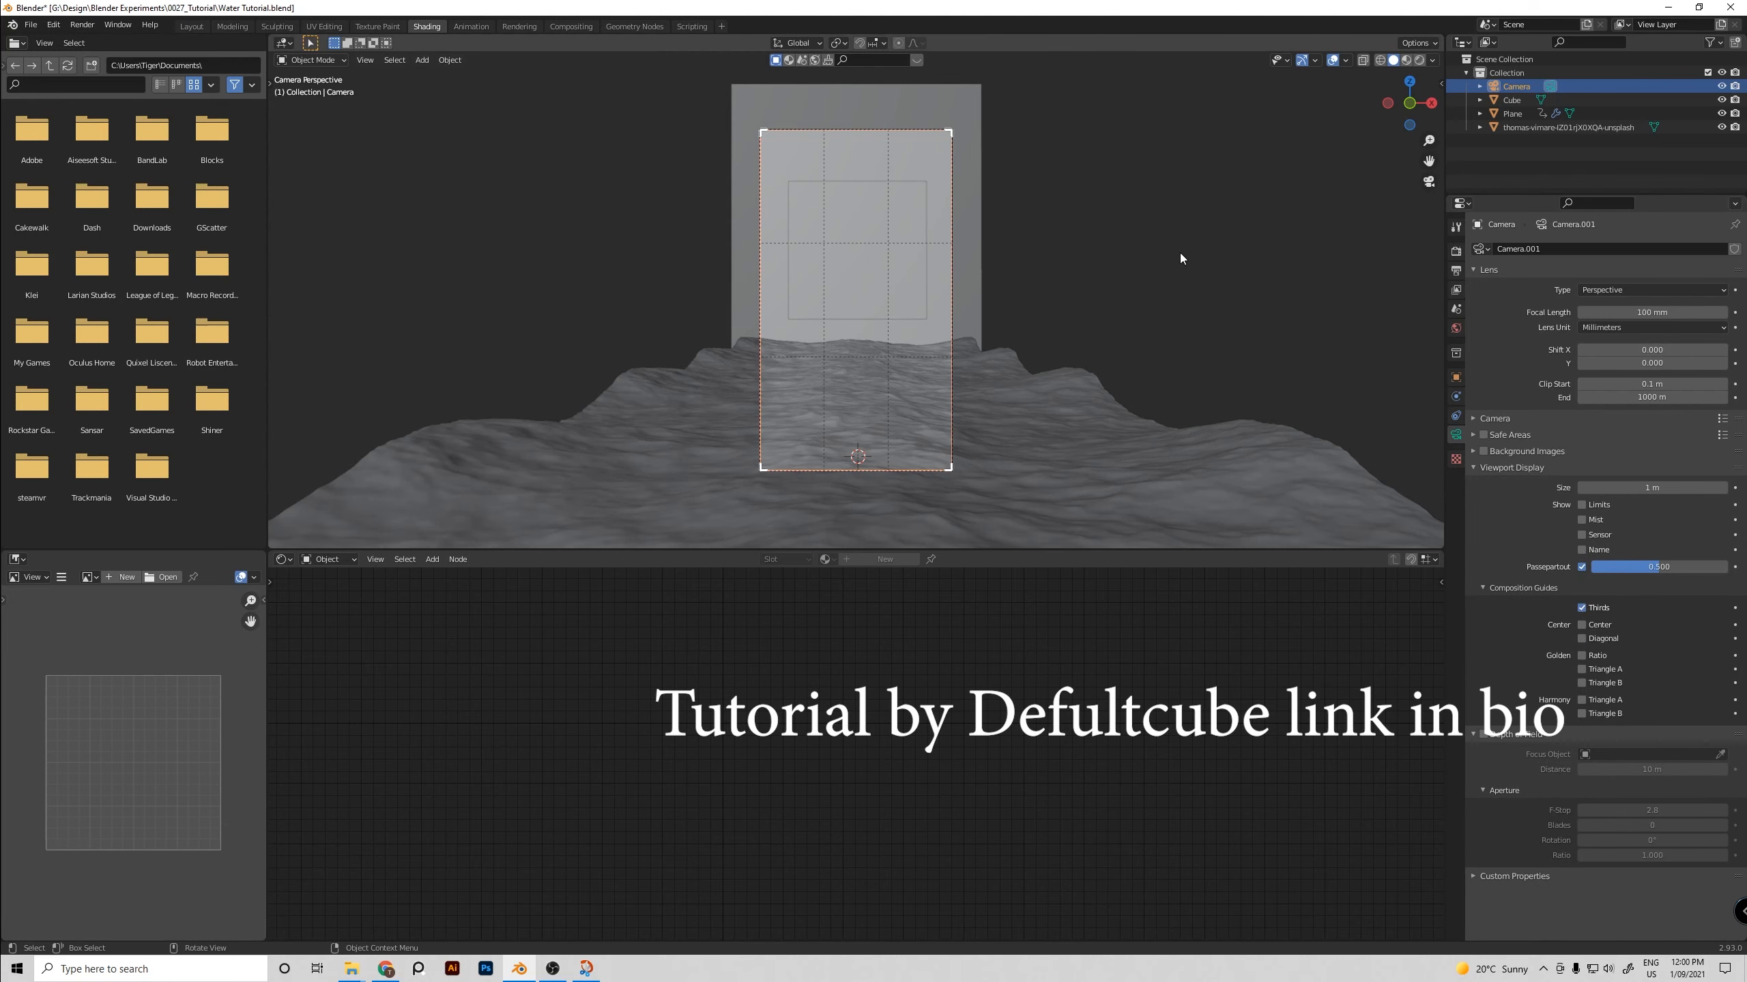
Raise the camera along Z until the water's horizon sits at the lower thirds guide
{"action": "left_click", "coordinate": [868, 266]}
{"action": "scroll", "coordinate": [925, 375], "scroll_direction": "up", "scroll_amount": 1}
{"action": "left_click", "coordinate": [988, 387]}
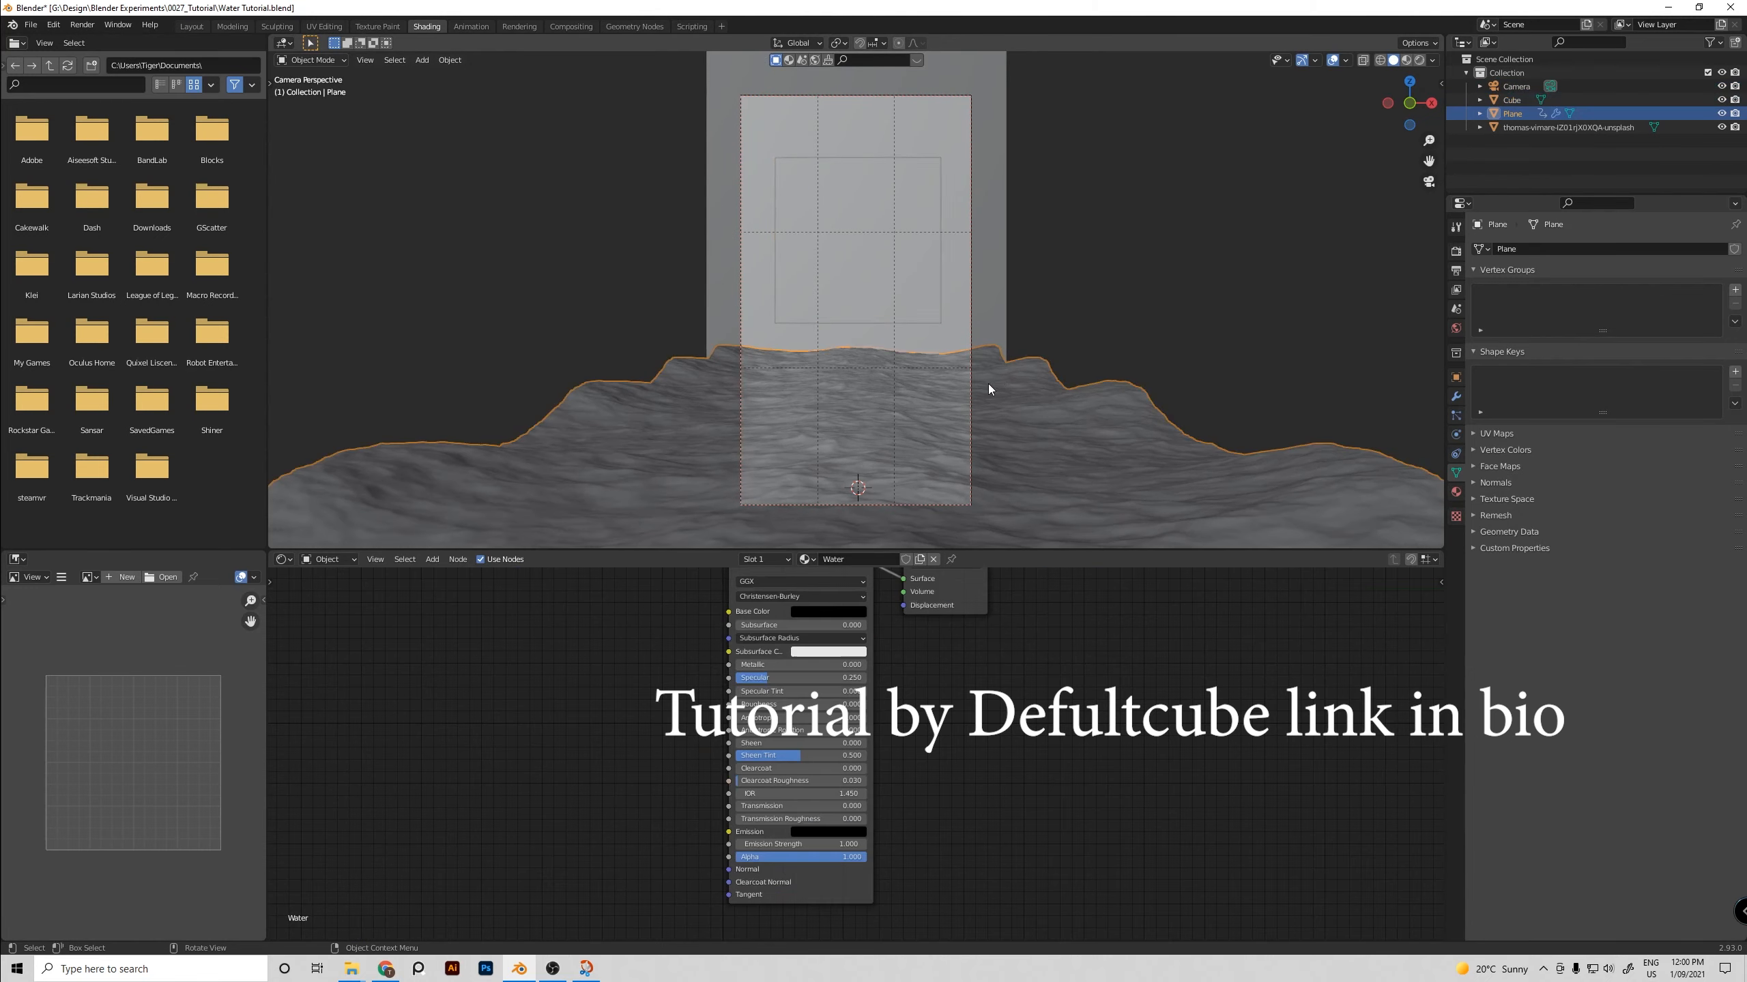
{"action": "left_click", "coordinate": [971, 360]}
{"action": "key", "text": "g"}
{"action": "key", "text": "z"}
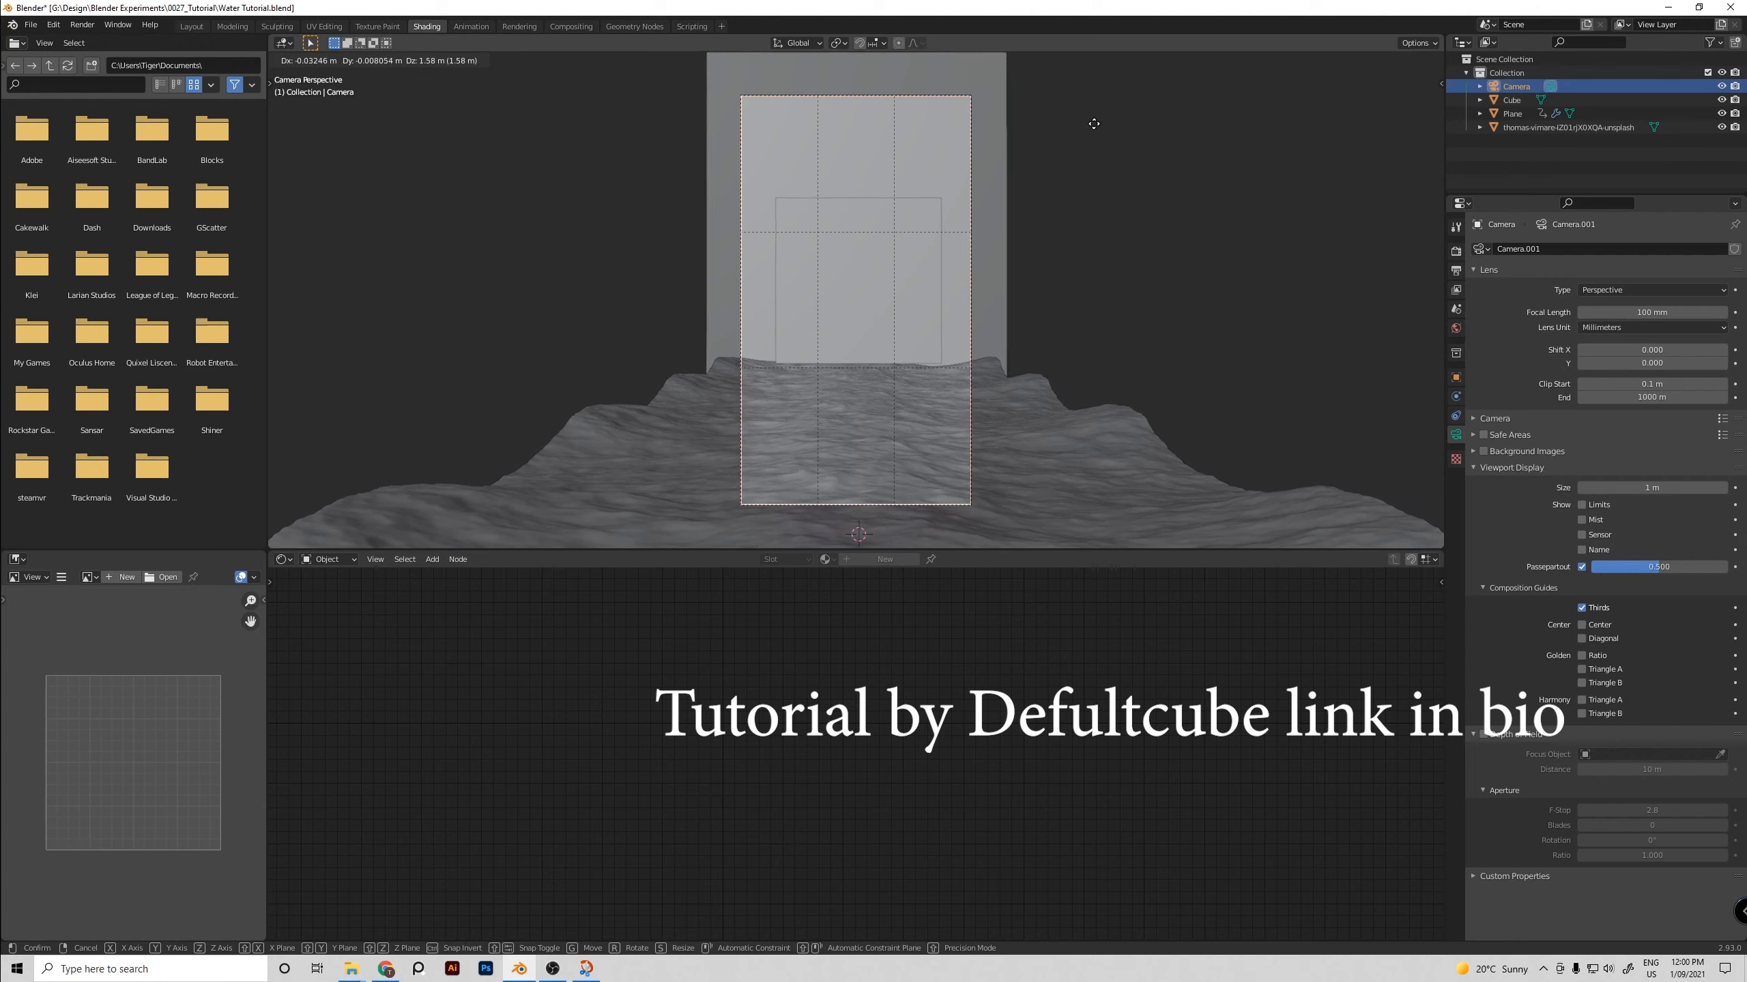
{"action": "key", "text": "z"}
{"action": "left_click", "coordinate": [1101, 458]}
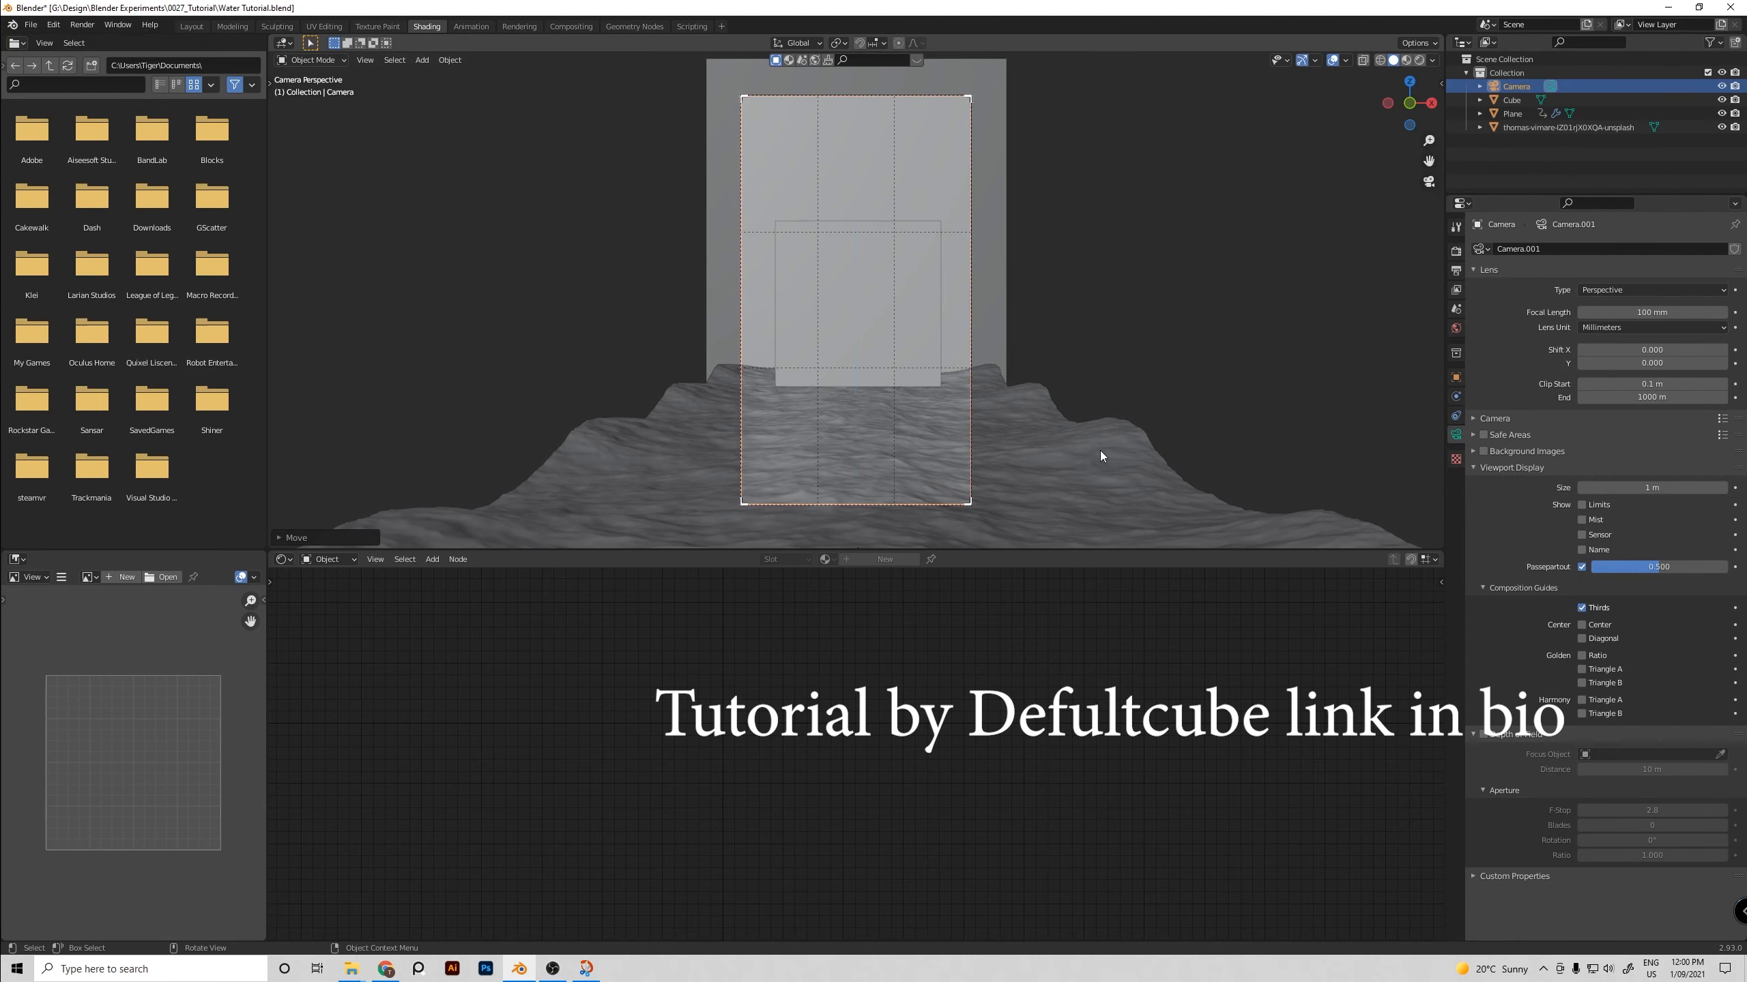
Raise the cloud cube along Z, scale it down slightly and centre it vertically on the upper thirds guide
{"action": "left_click", "coordinate": [881, 303]}
{"action": "left_click", "coordinate": [881, 308]}
{"action": "key", "text": "g"}
{"action": "key", "text": "z"}
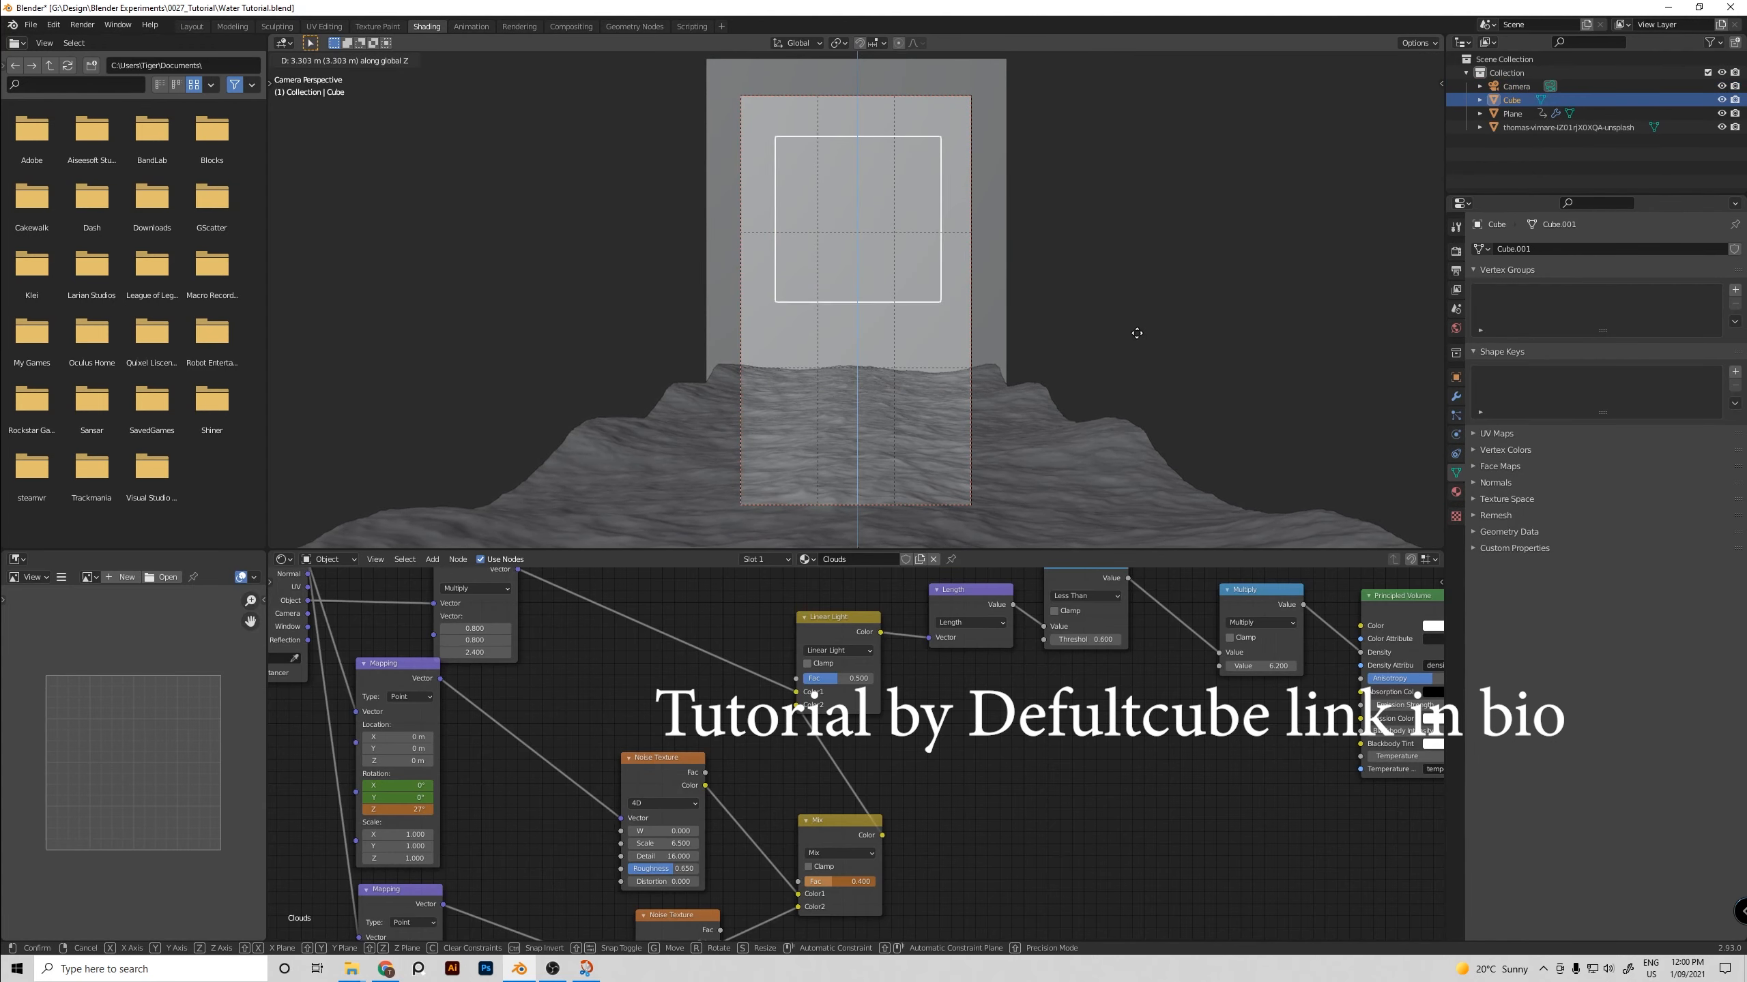
{"action": "left_click", "coordinate": [1136, 333]}
{"action": "key", "text": "s"}
{"action": "left_click", "coordinate": [1236, 288]}
{"action": "key", "text": "g"}
{"action": "key", "text": "z"}
{"action": "left_click", "coordinate": [1101, 284]}
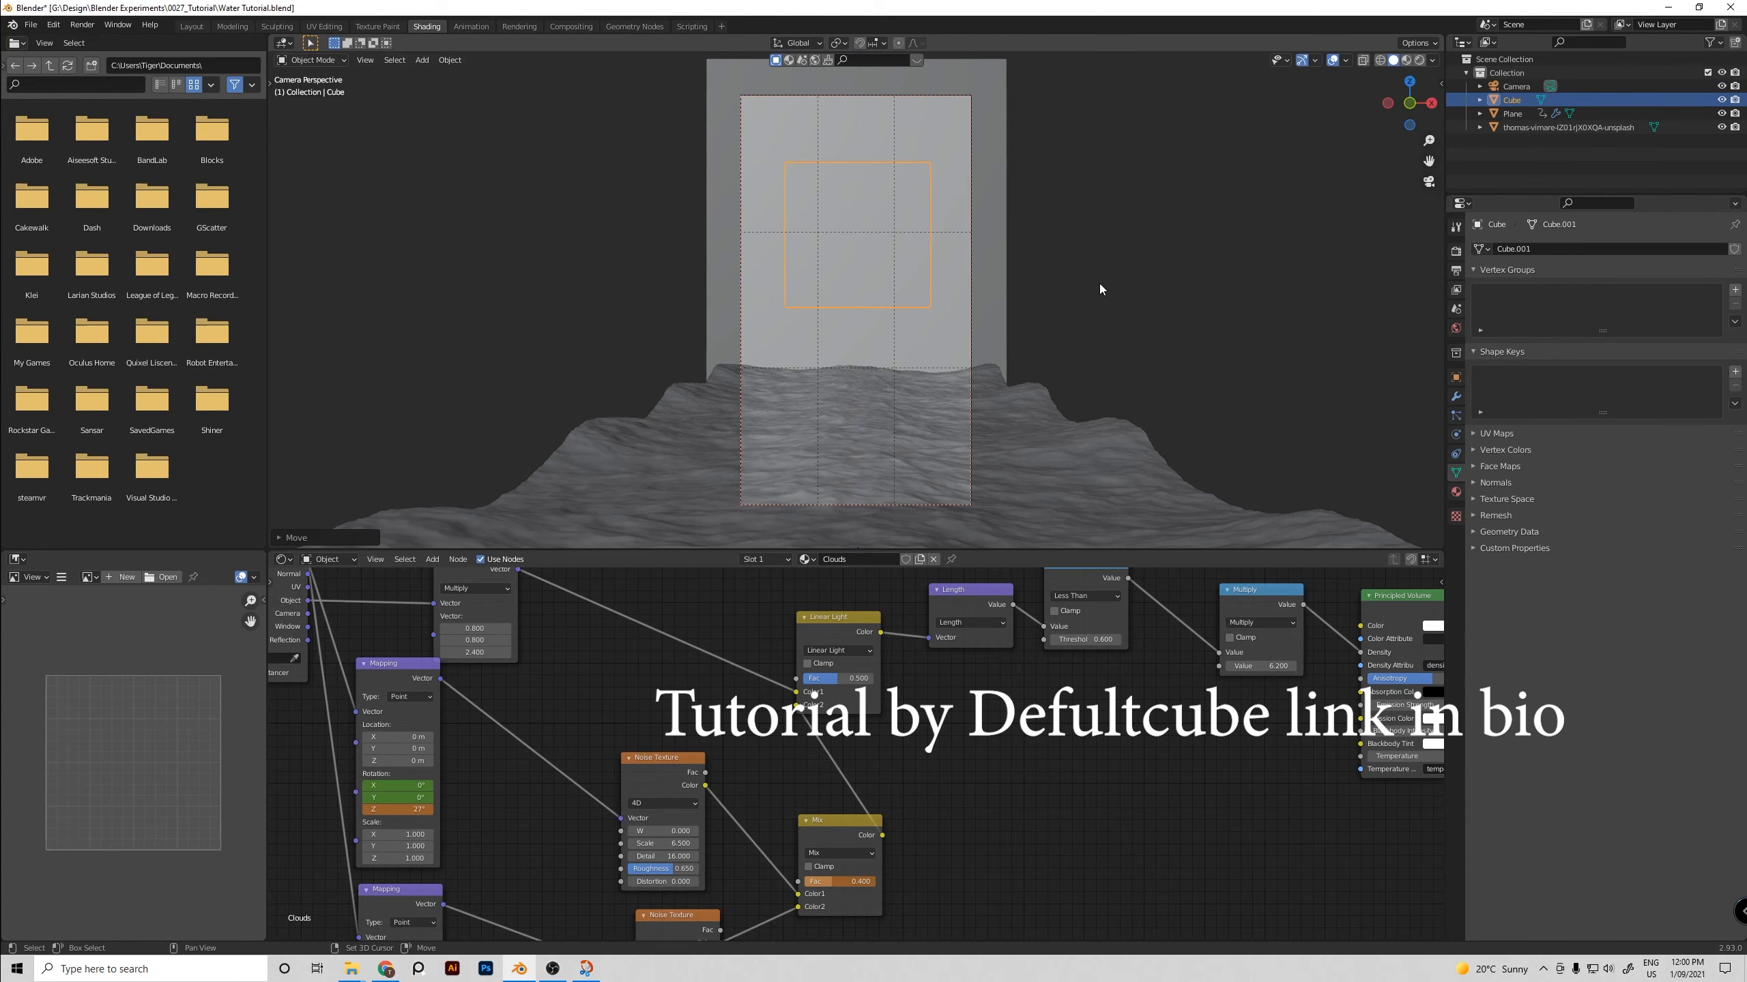
Deselect the cube, save the file and switch the camera view to Rendered shading
{"action": "left_click", "coordinate": [1056, 271]}
{"action": "key", "text": "ctrl+s"}
{"action": "key", "text": "z"}
{"action": "left_click", "coordinate": [1078, 199]}
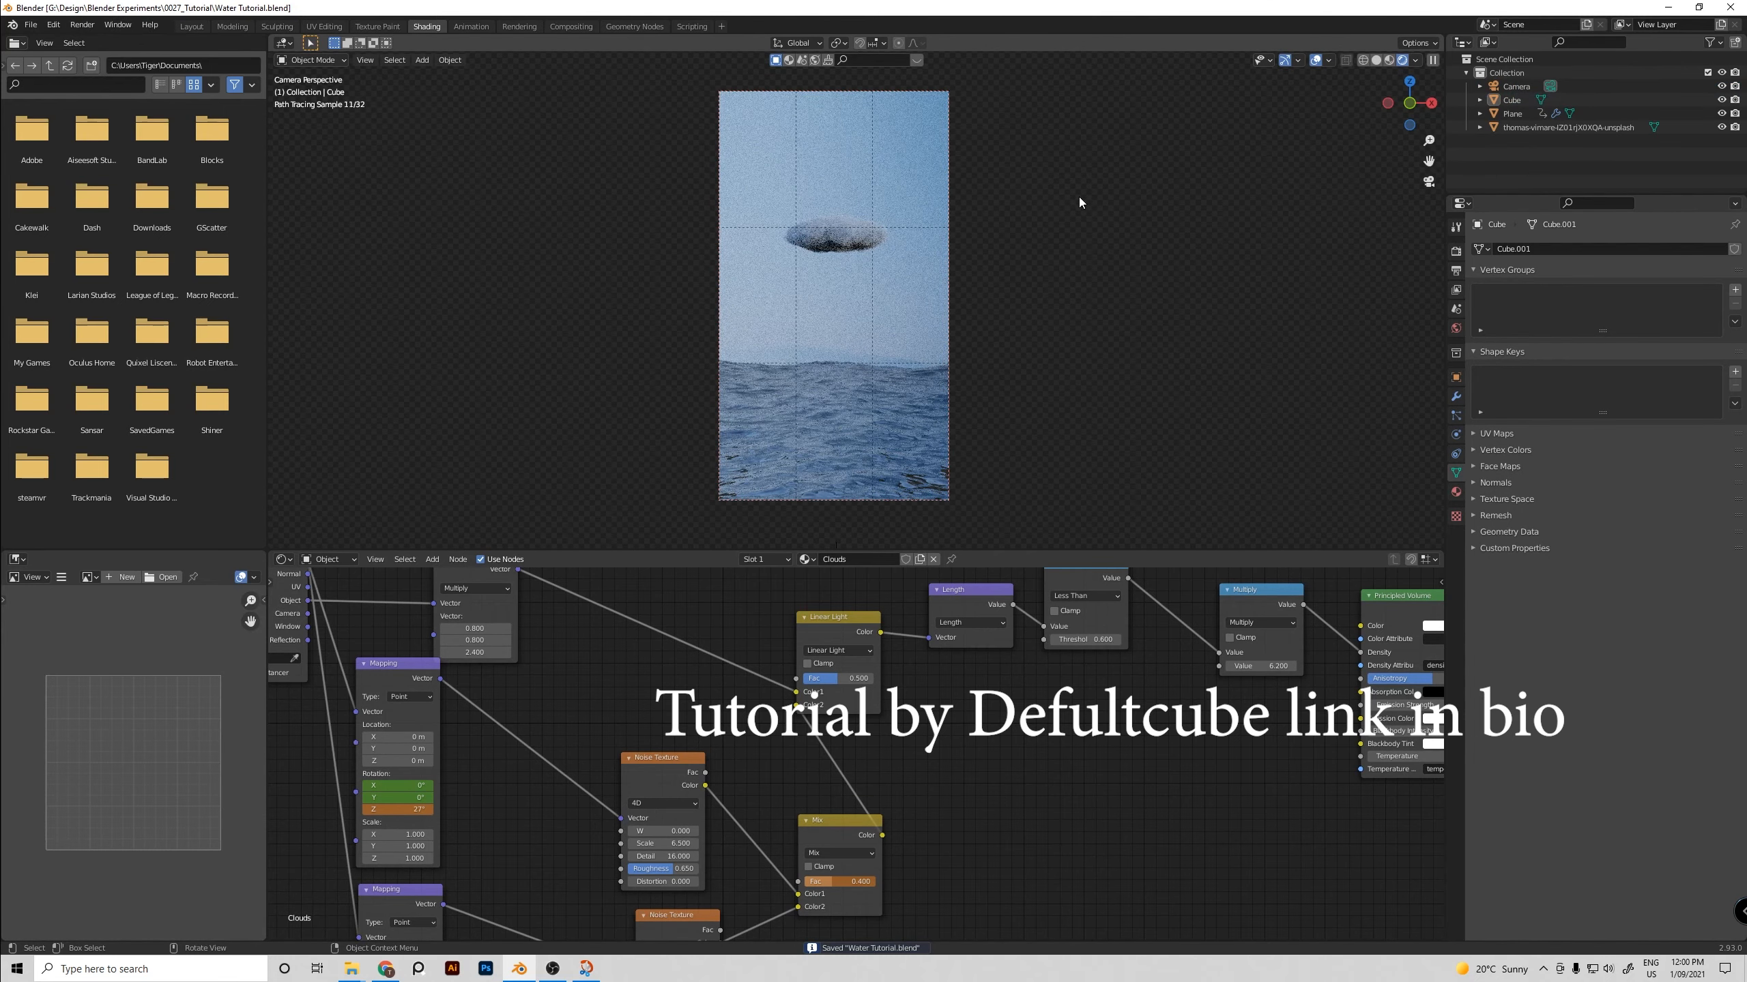
Scale up the cloud cube until the cloud spans most of the camera frame's width
{"action": "left_click", "coordinate": [828, 260]}
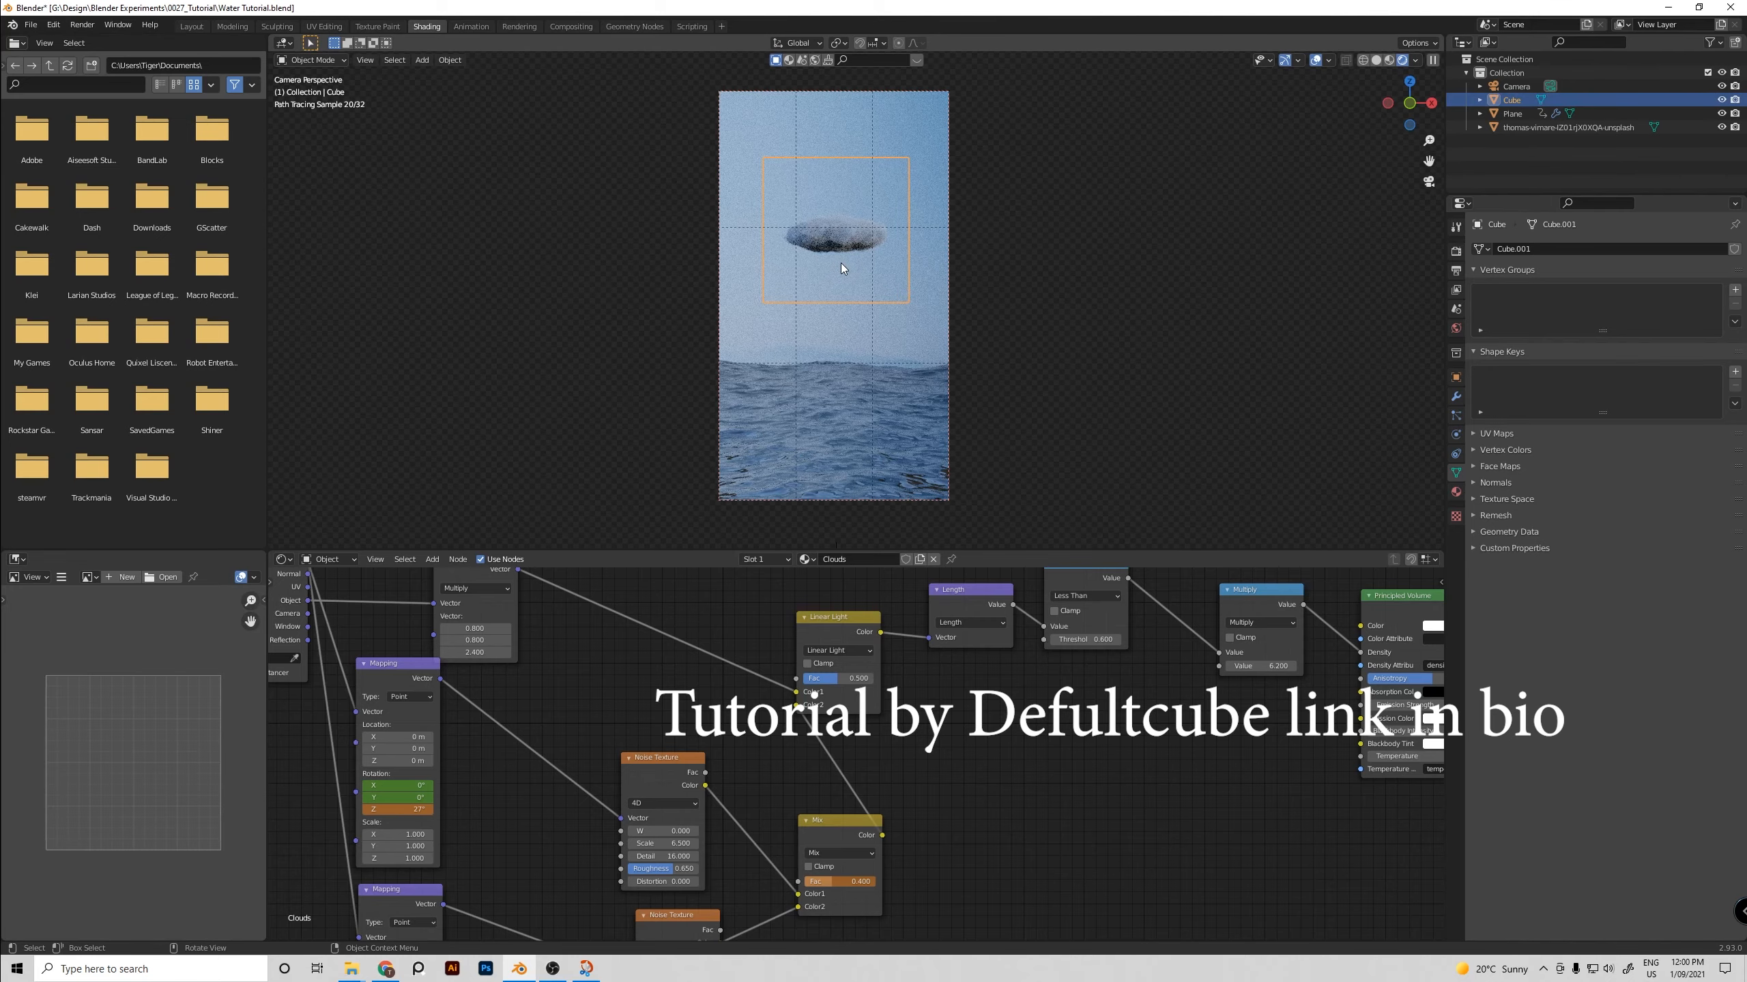
{"action": "key", "text": "s"}
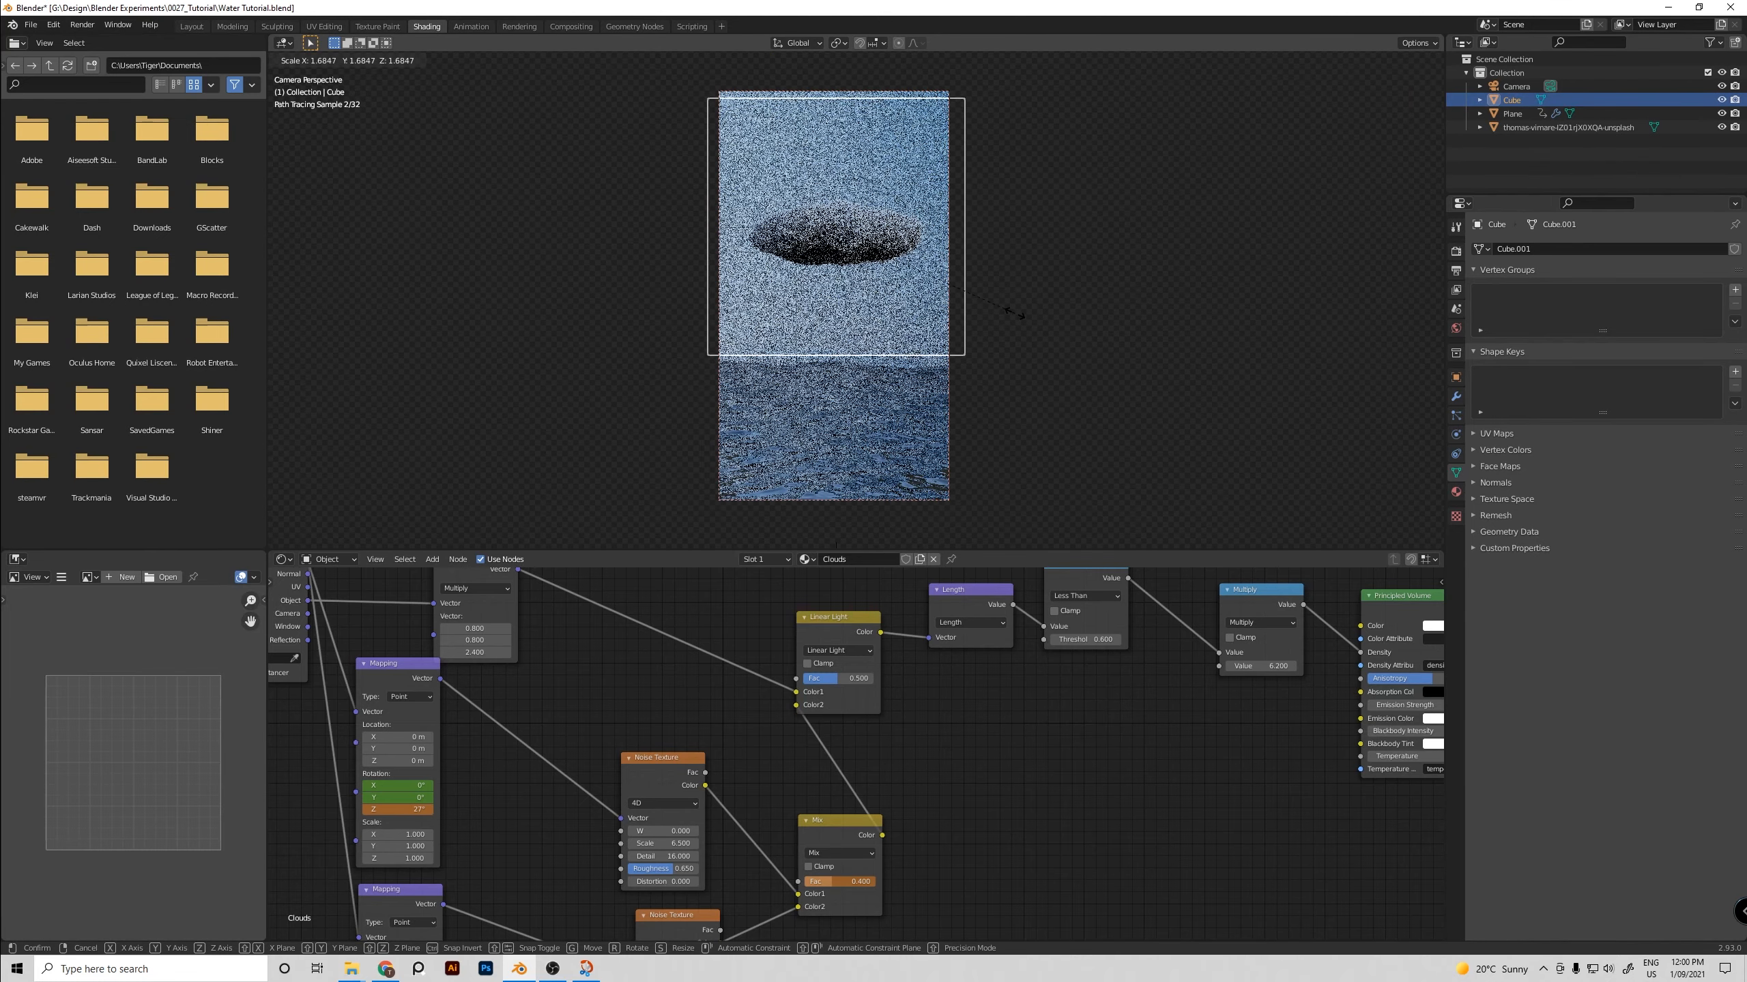
{"action": "left_click", "coordinate": [1066, 343]}
{"action": "left_click", "coordinate": [866, 433]}
{"action": "left_click", "coordinate": [1067, 337]}
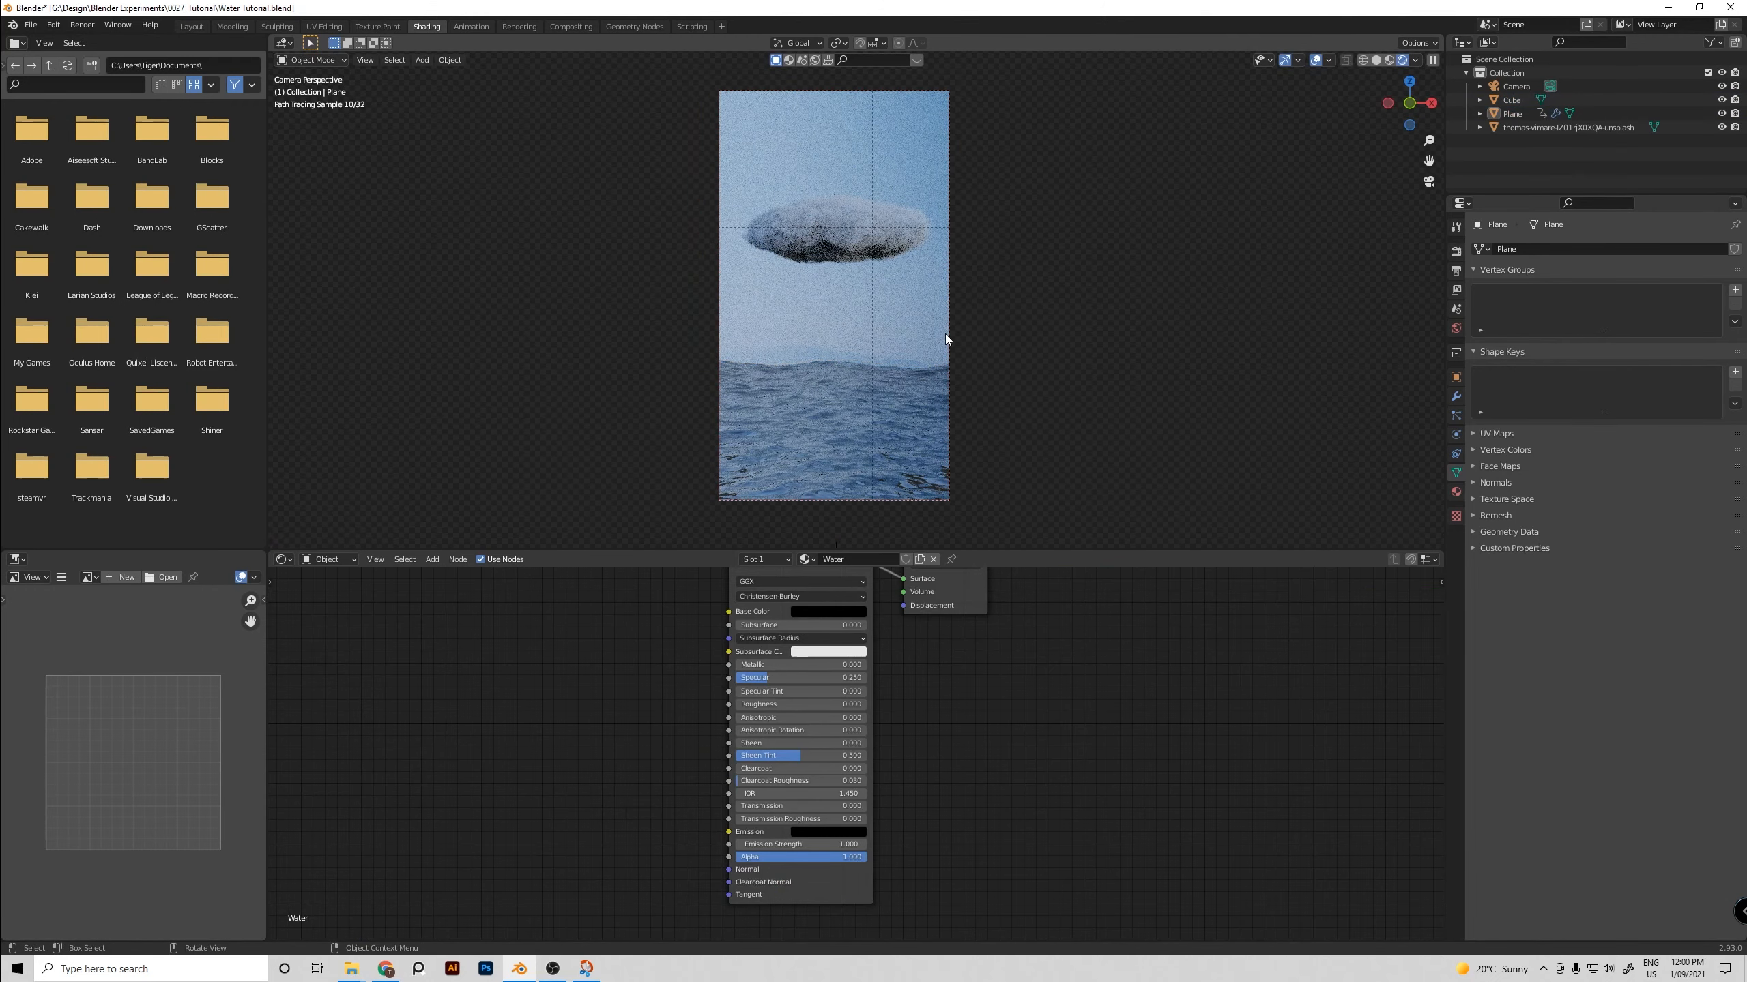
{"action": "left_click", "coordinate": [944, 333]}
{"action": "left_click", "coordinate": [1078, 327]}
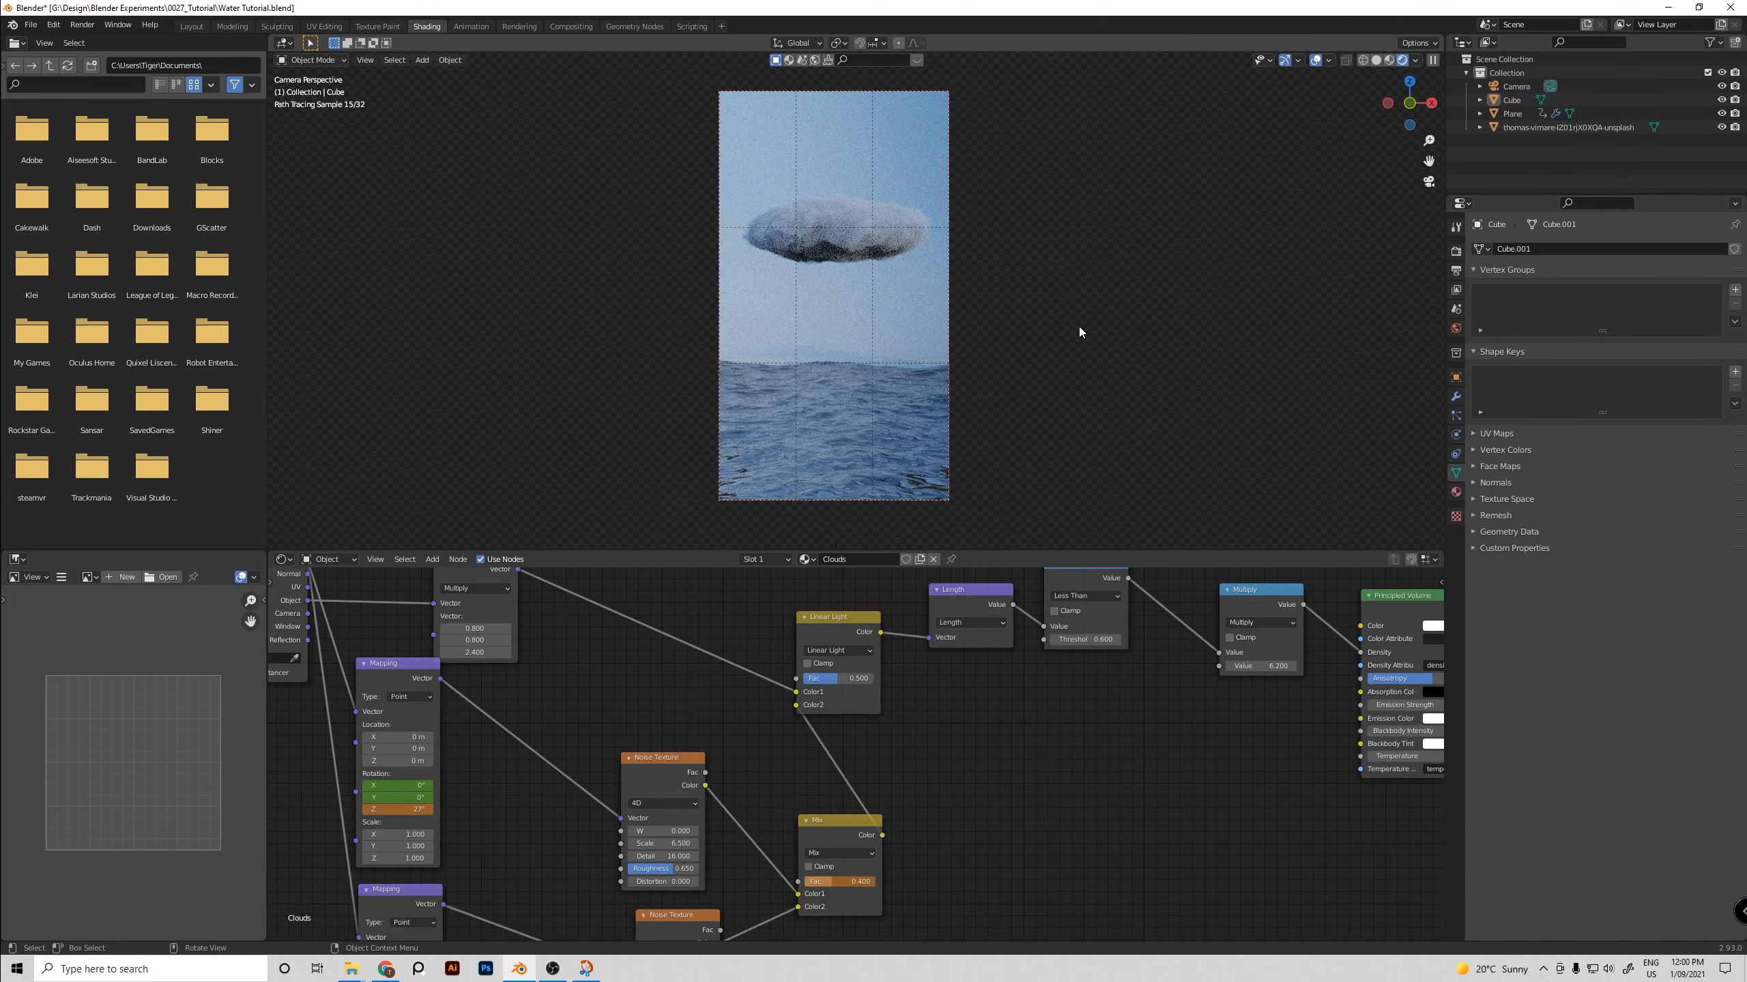
With the cloud cube selected, split the shader editor area and turn the new lower area into a Timeline
{"action": "left_click", "coordinate": [887, 245]}
{"action": "middle_click_drag", "start_coordinate": [503, 780], "coordinate": [648, 656]}
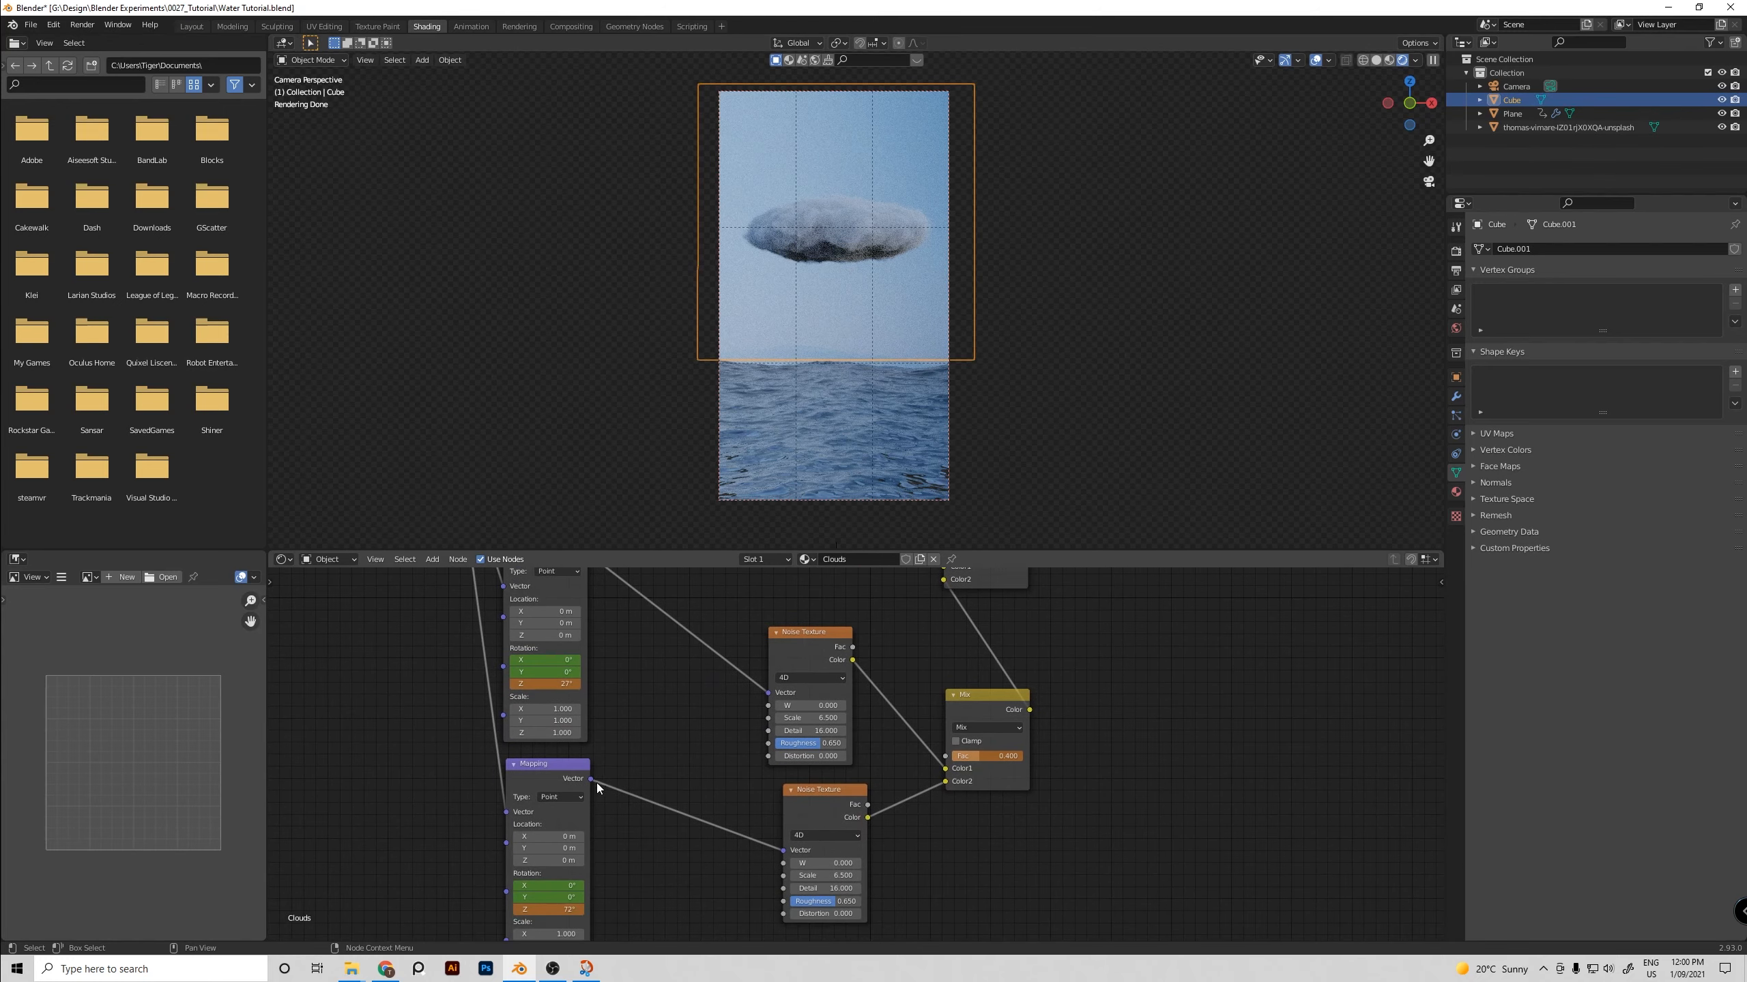
{"action": "scroll", "coordinate": [674, 702], "scroll_direction": "down", "scroll_amount": 4}
{"action": "scroll", "coordinate": [857, 751], "scroll_direction": "up", "scroll_amount": 2}
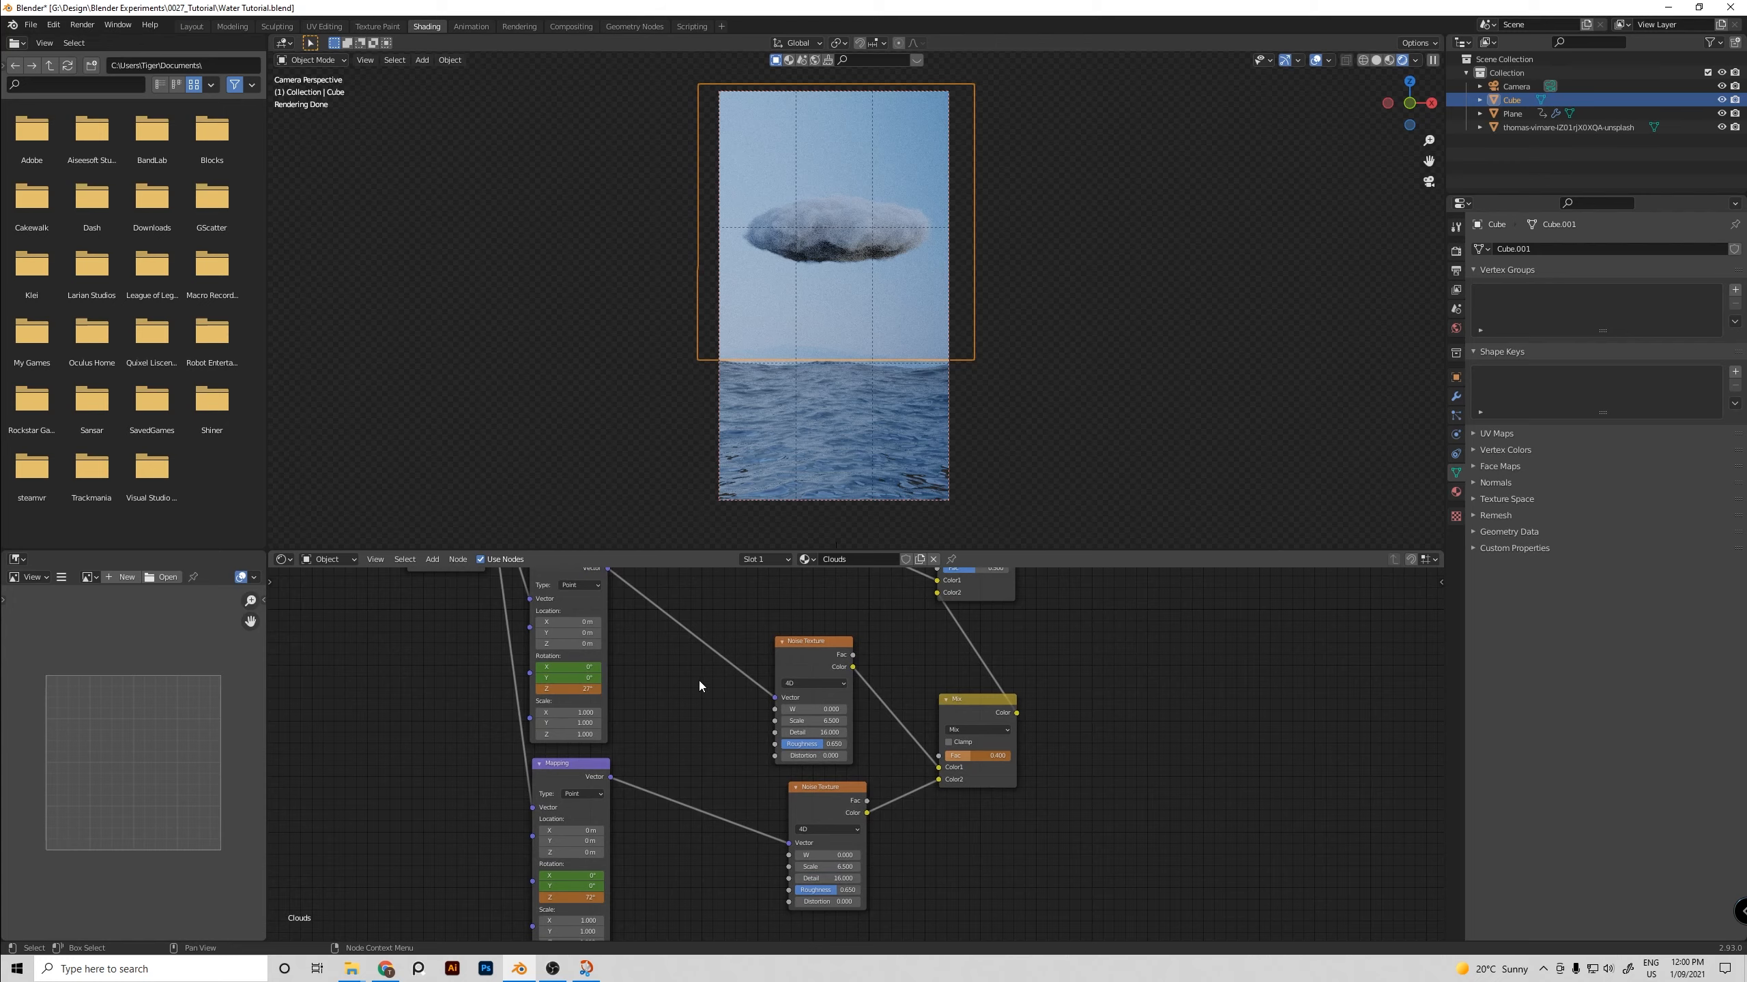
{"action": "scroll", "coordinate": [765, 704], "scroll_direction": "down", "scroll_amount": 2}
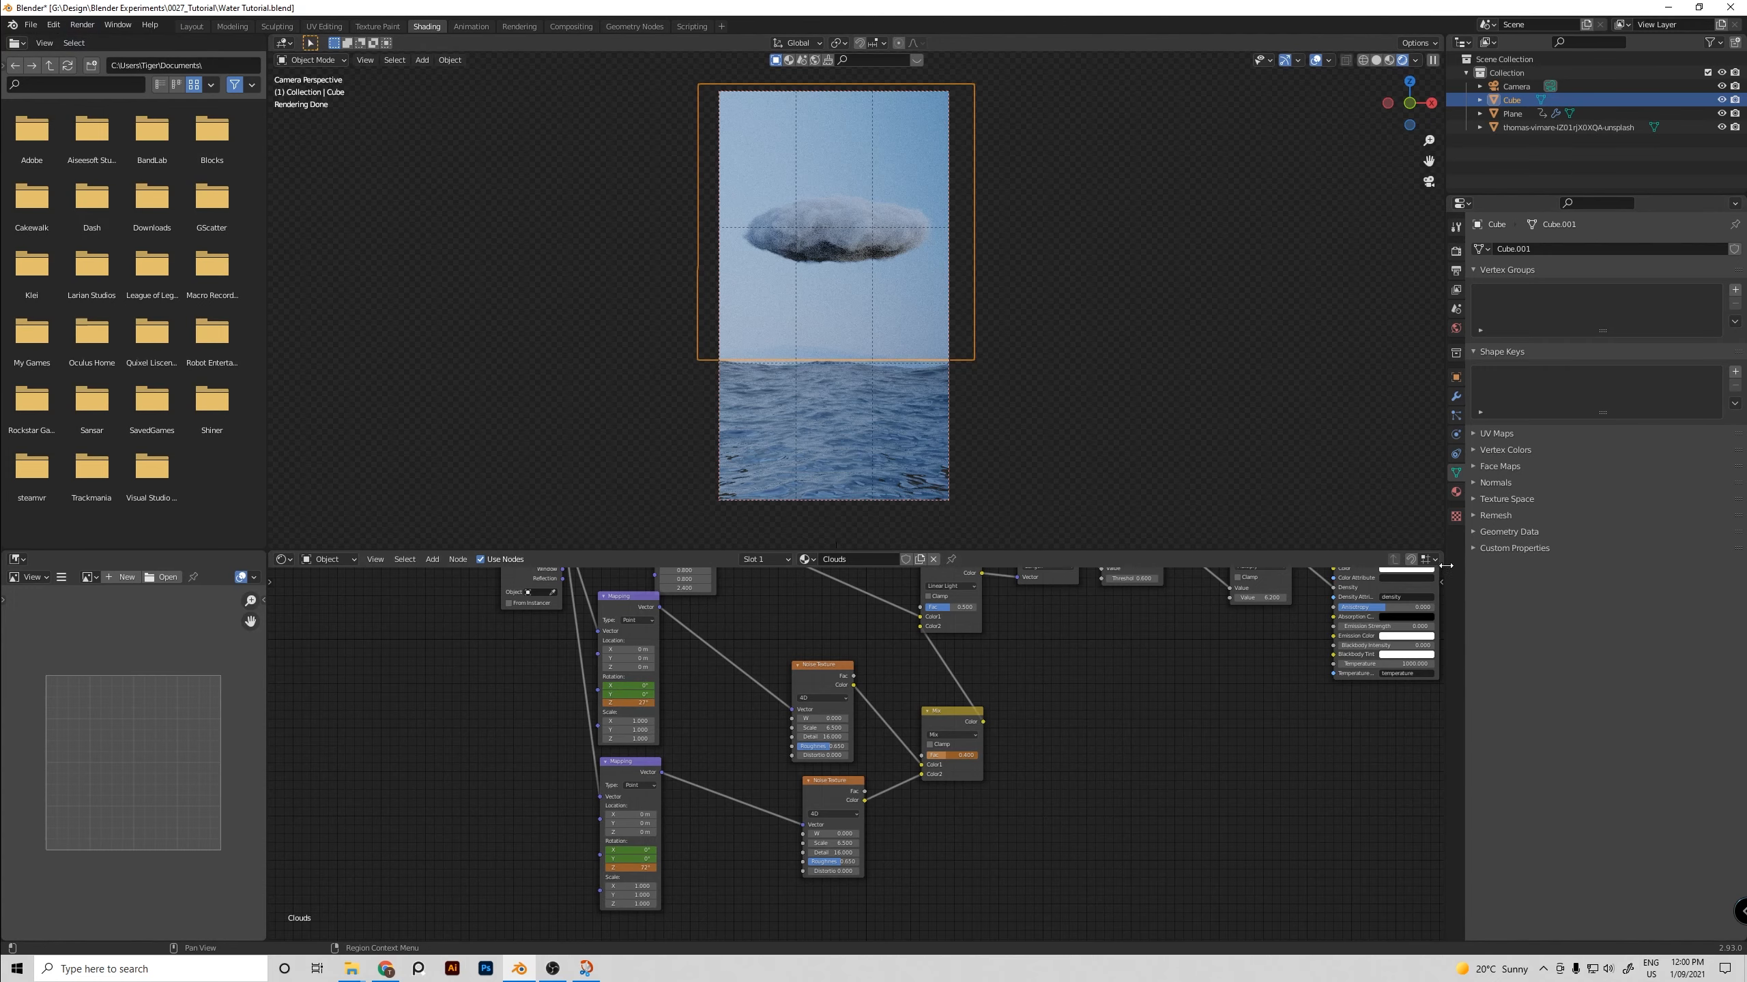
{"action": "left_click_drag", "start_coordinate": [1439, 561], "coordinate": [550, 825]}
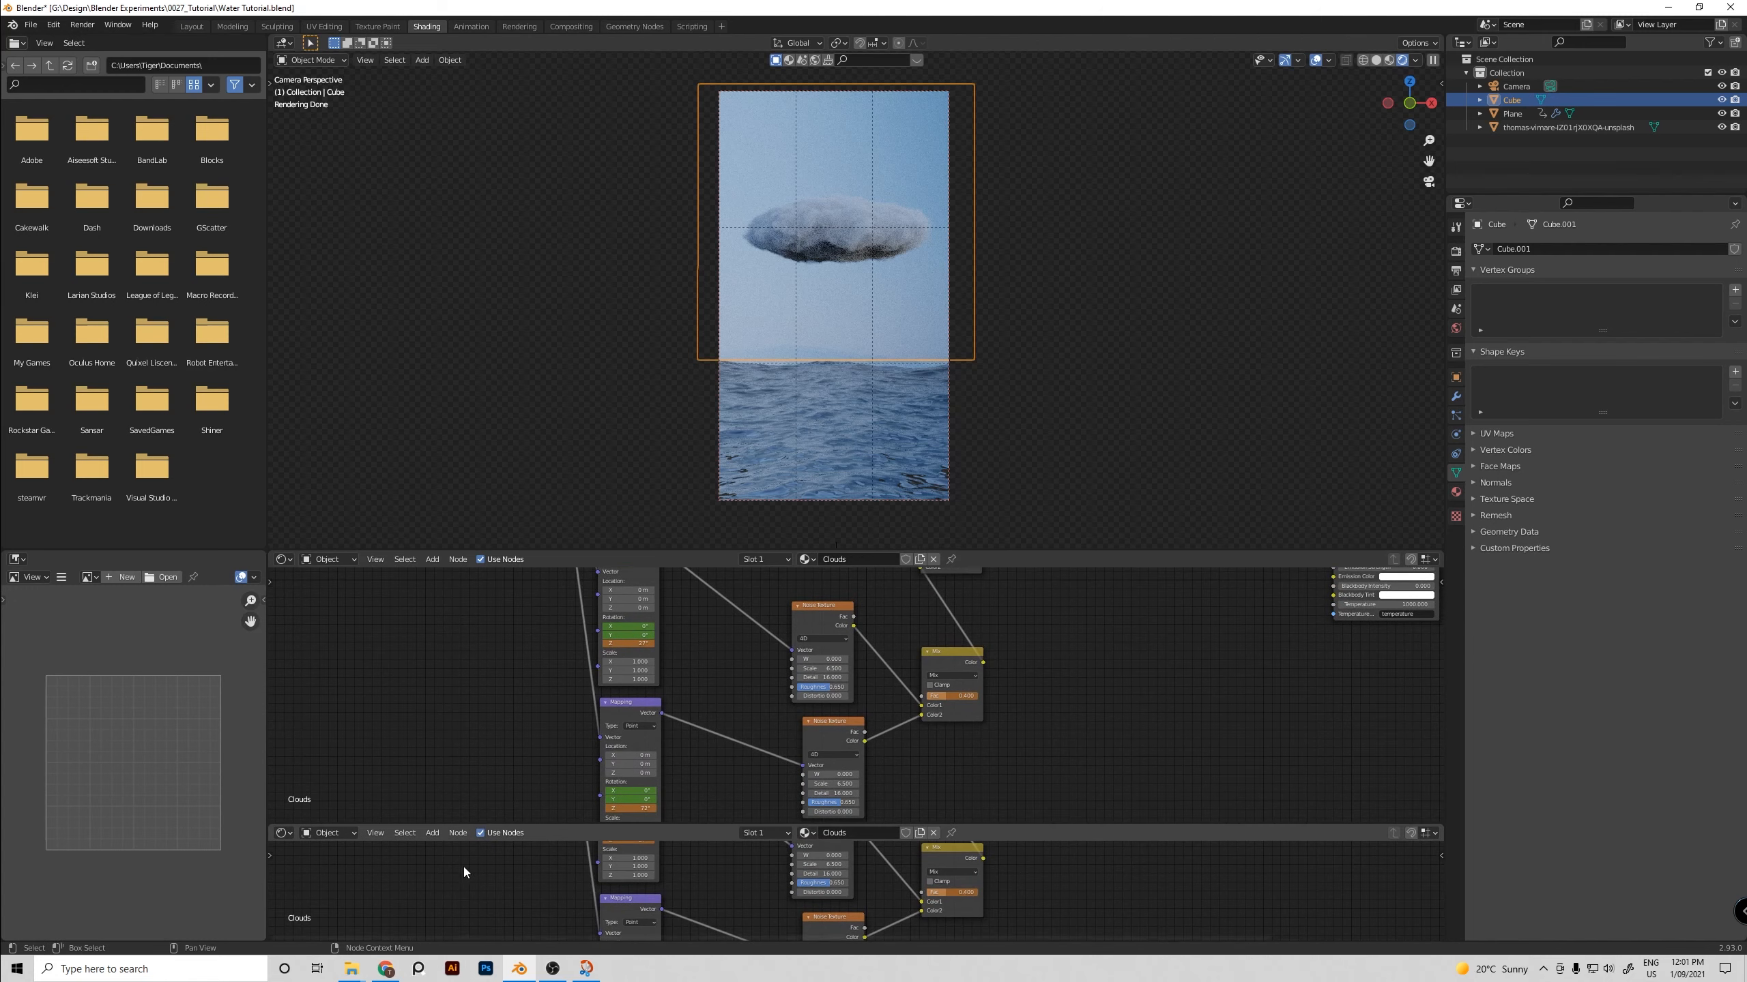
{"action": "left_click", "coordinate": [279, 836]}
{"action": "left_click", "coordinate": [282, 833]}
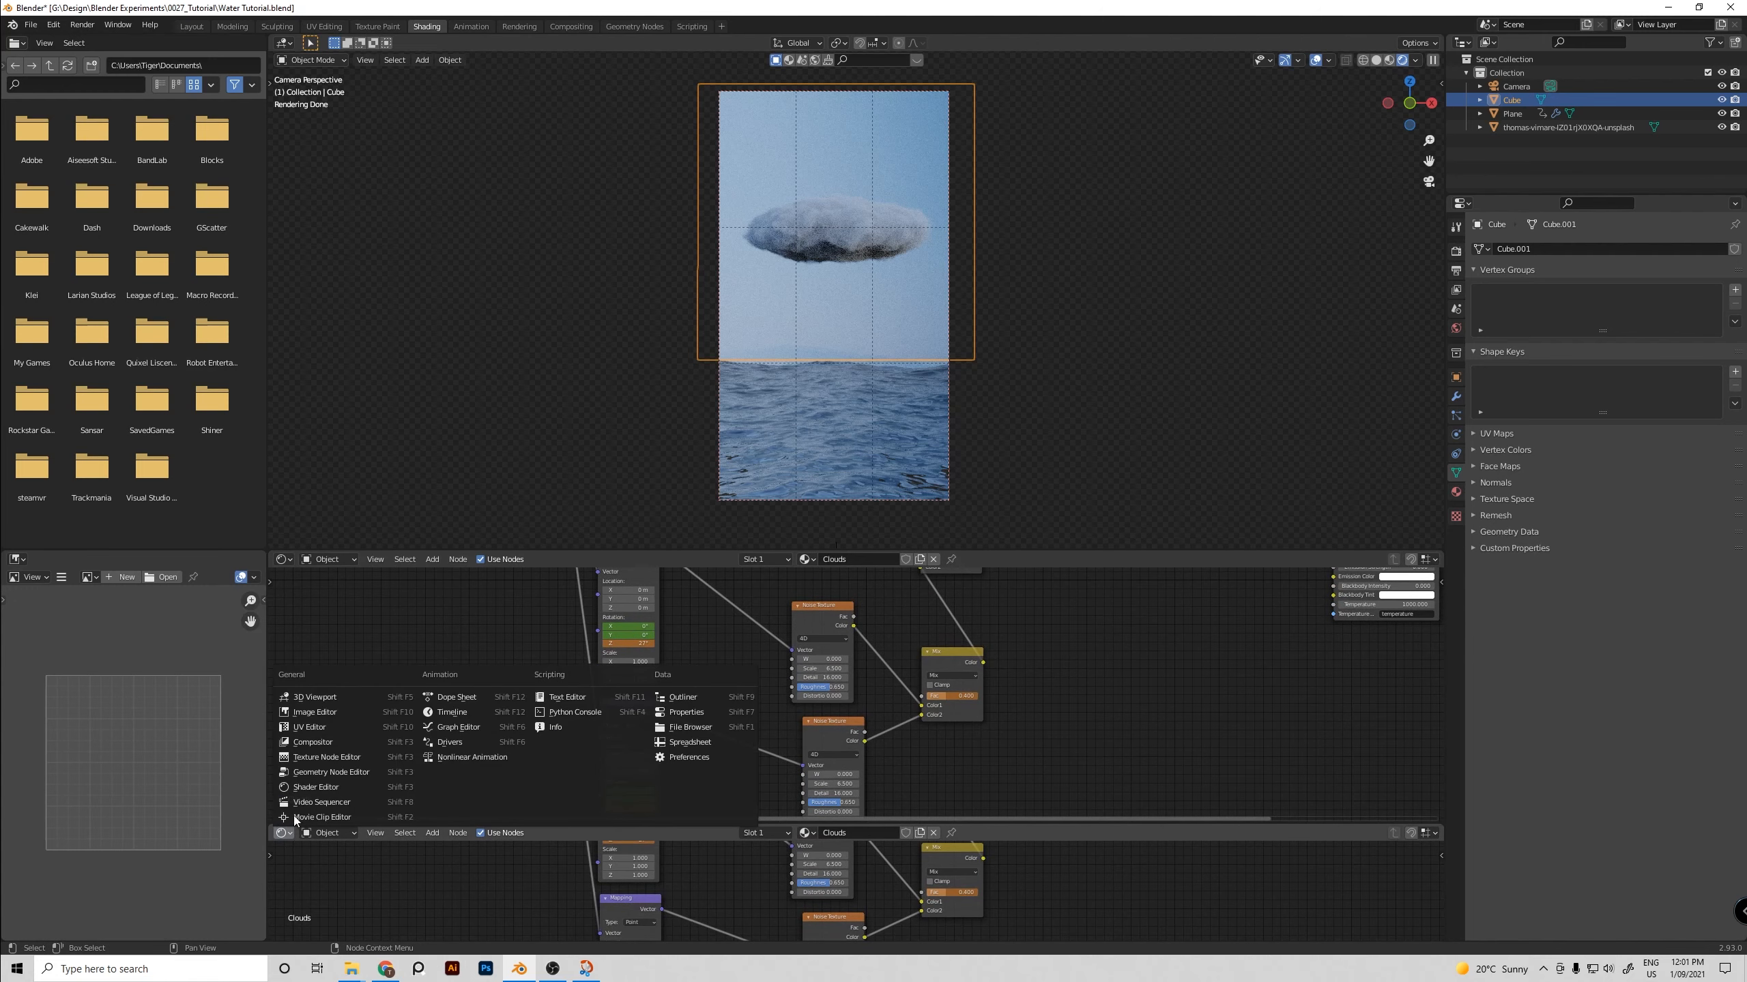
{"action": "left_click", "coordinate": [453, 713]}
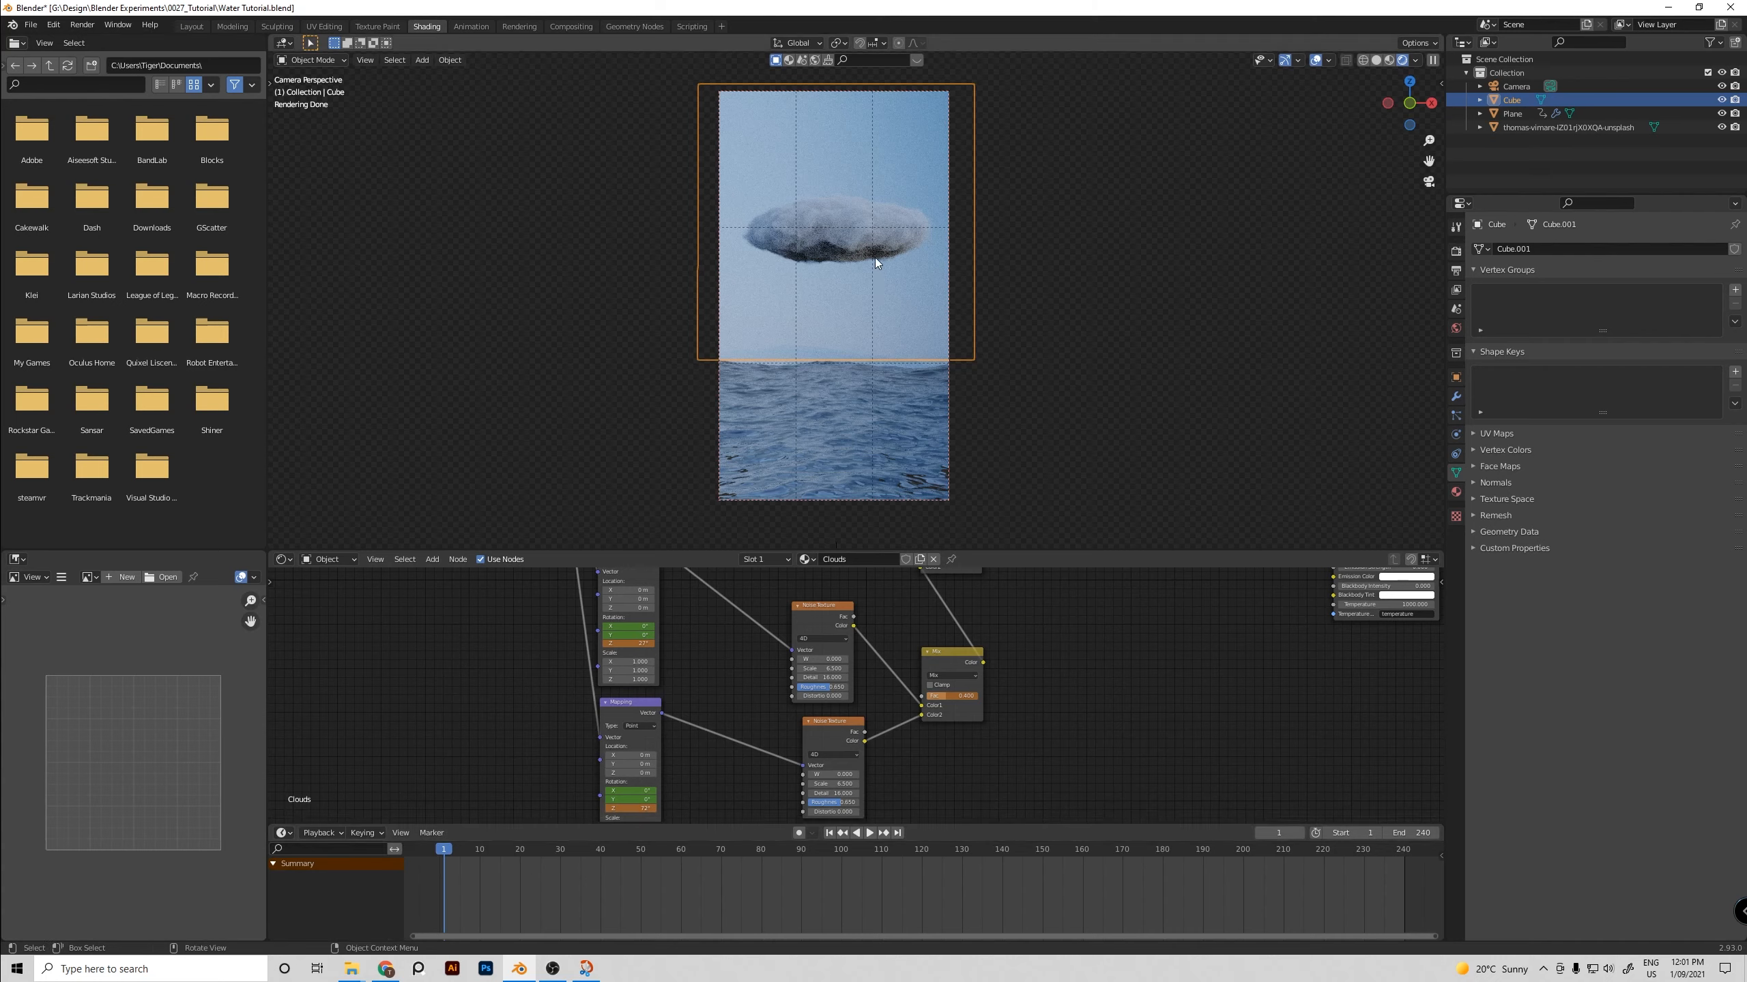
Reselect the cloud cube and expand the Summary in the timeline to list its animated channels
{"action": "left_click", "coordinate": [769, 513]}
{"action": "left_click", "coordinate": [1025, 258]}
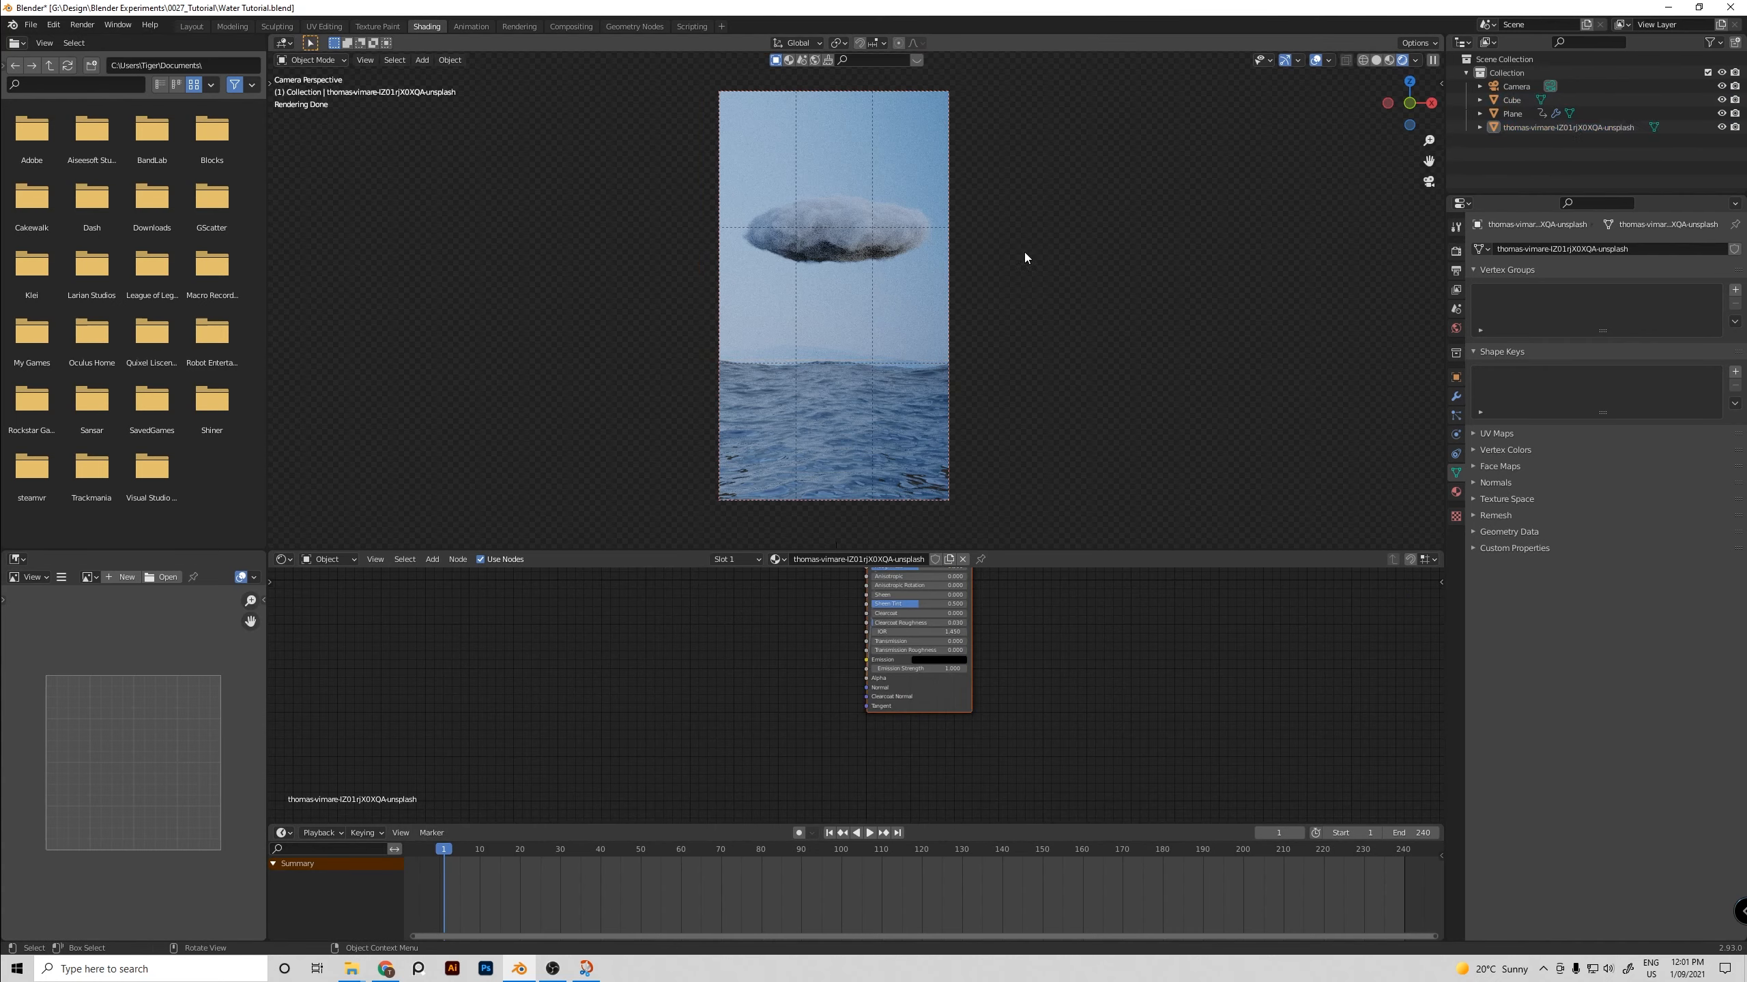
{"action": "left_click", "coordinate": [972, 259]}
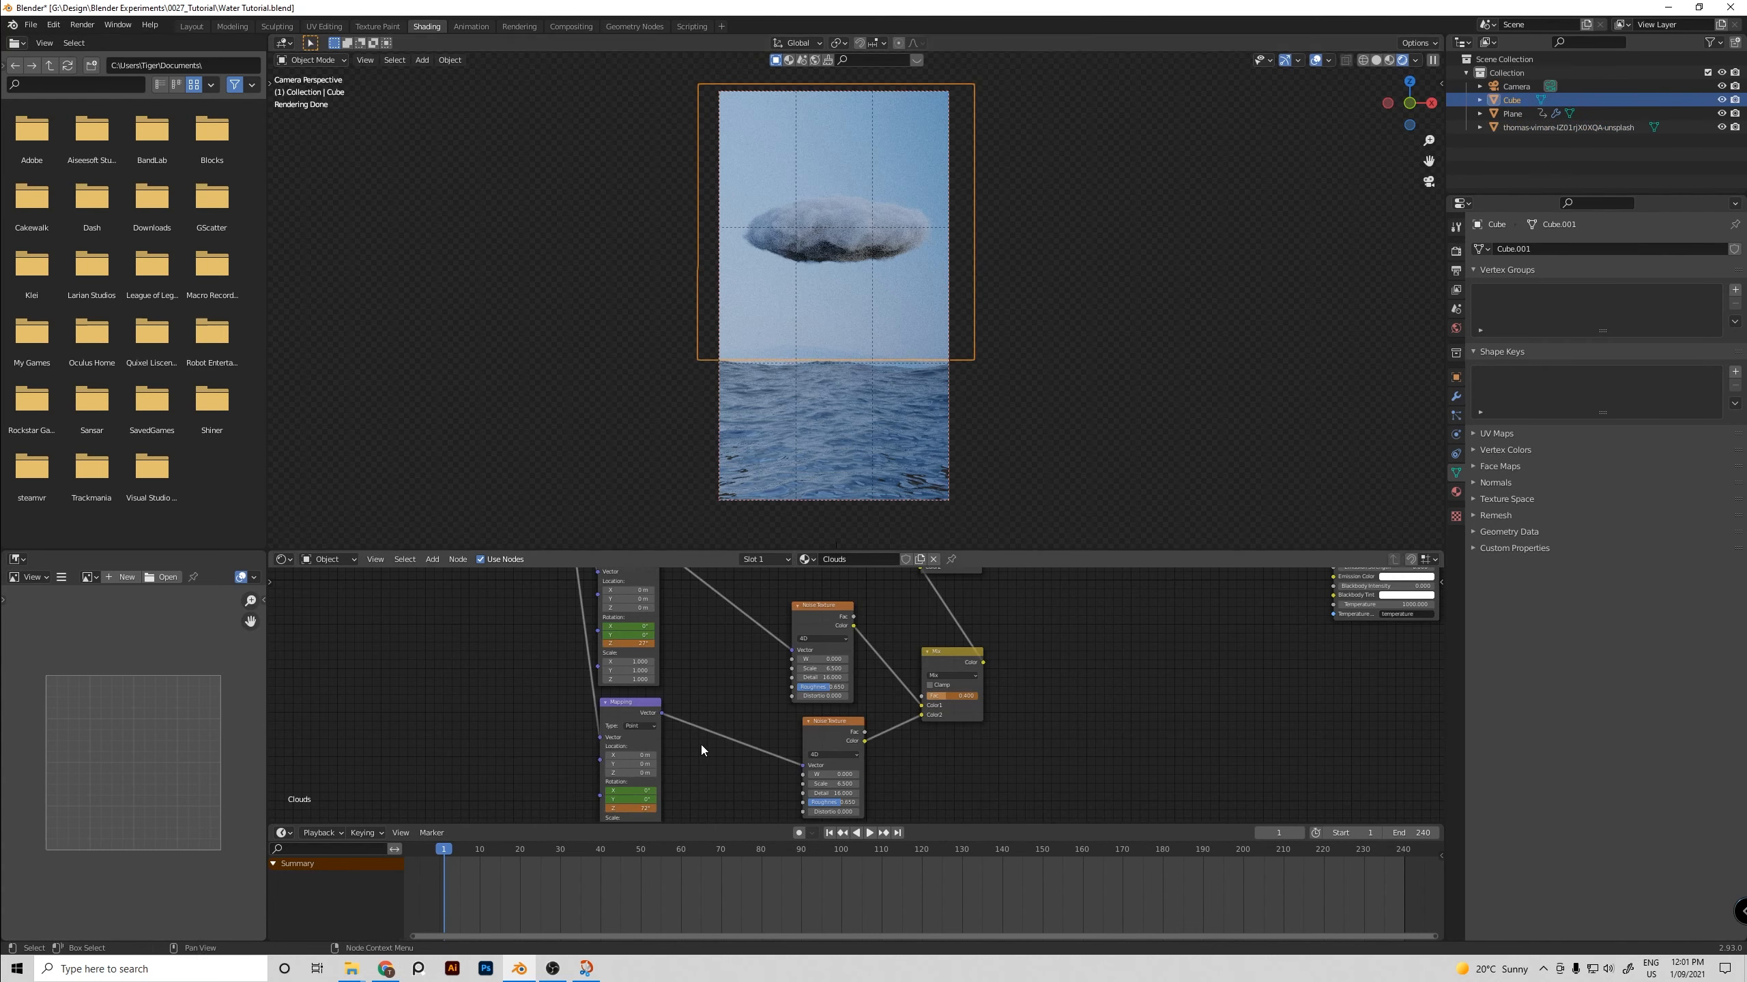
{"action": "left_click", "coordinate": [275, 863]}
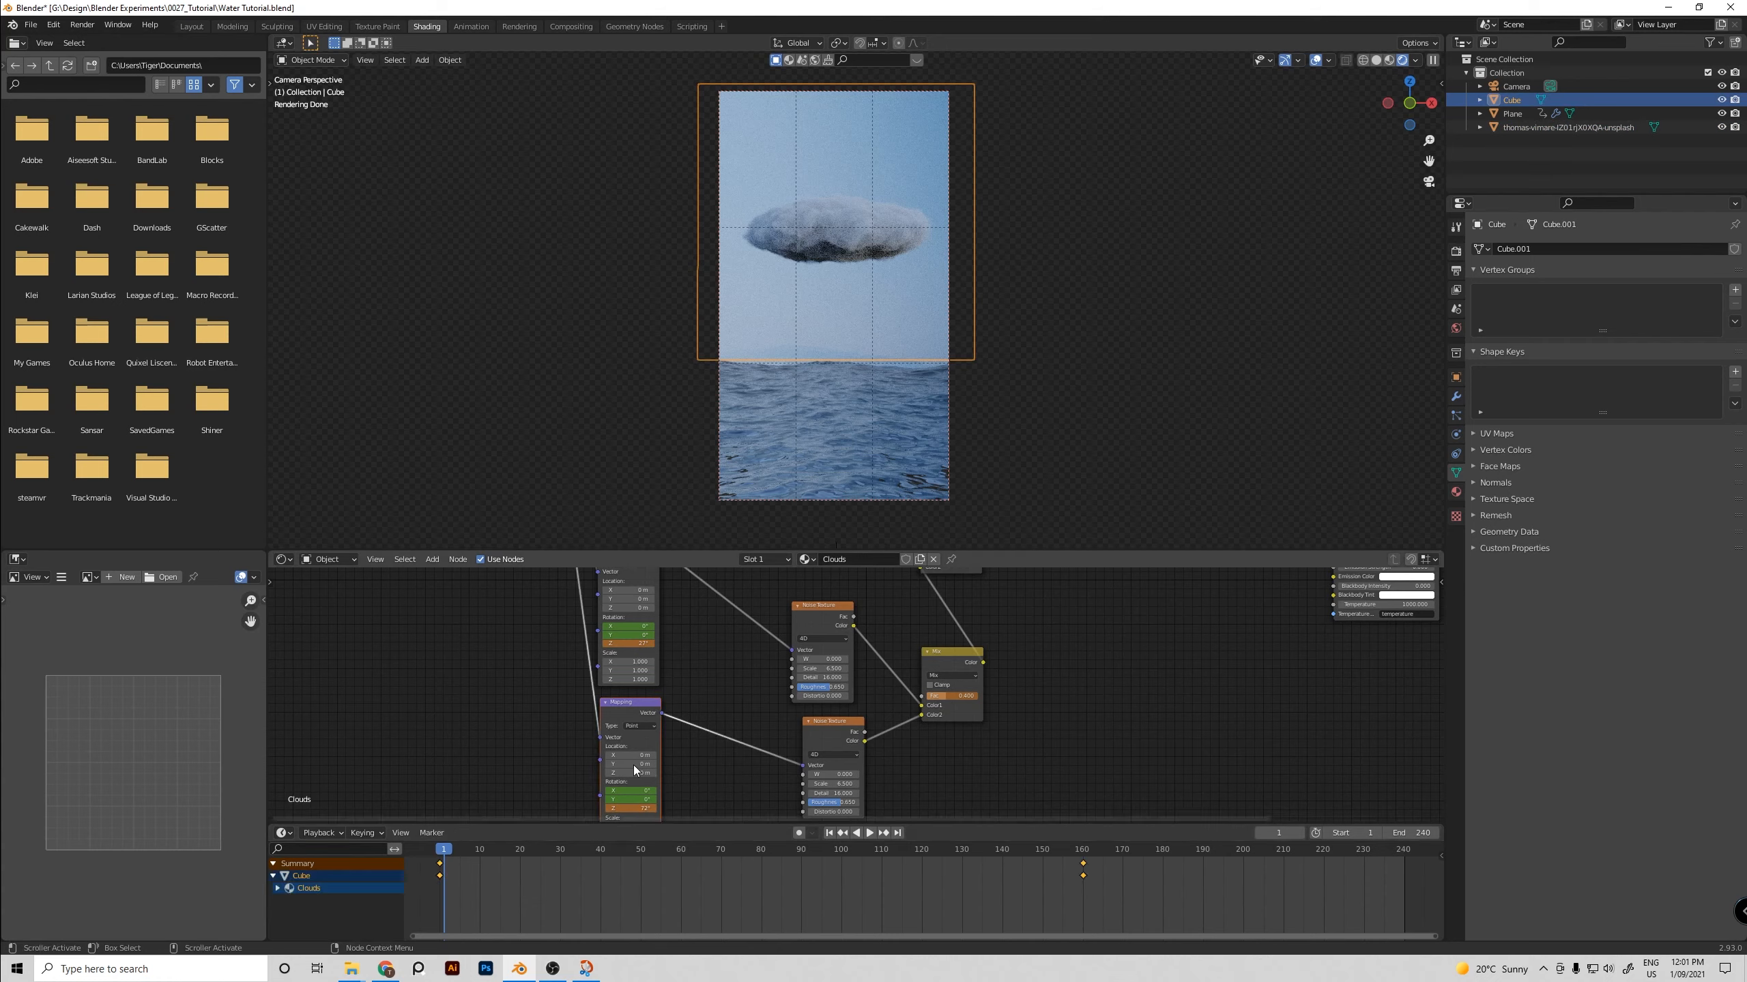
{"action": "scroll", "coordinate": [634, 764], "scroll_direction": "down", "scroll_amount": 2}
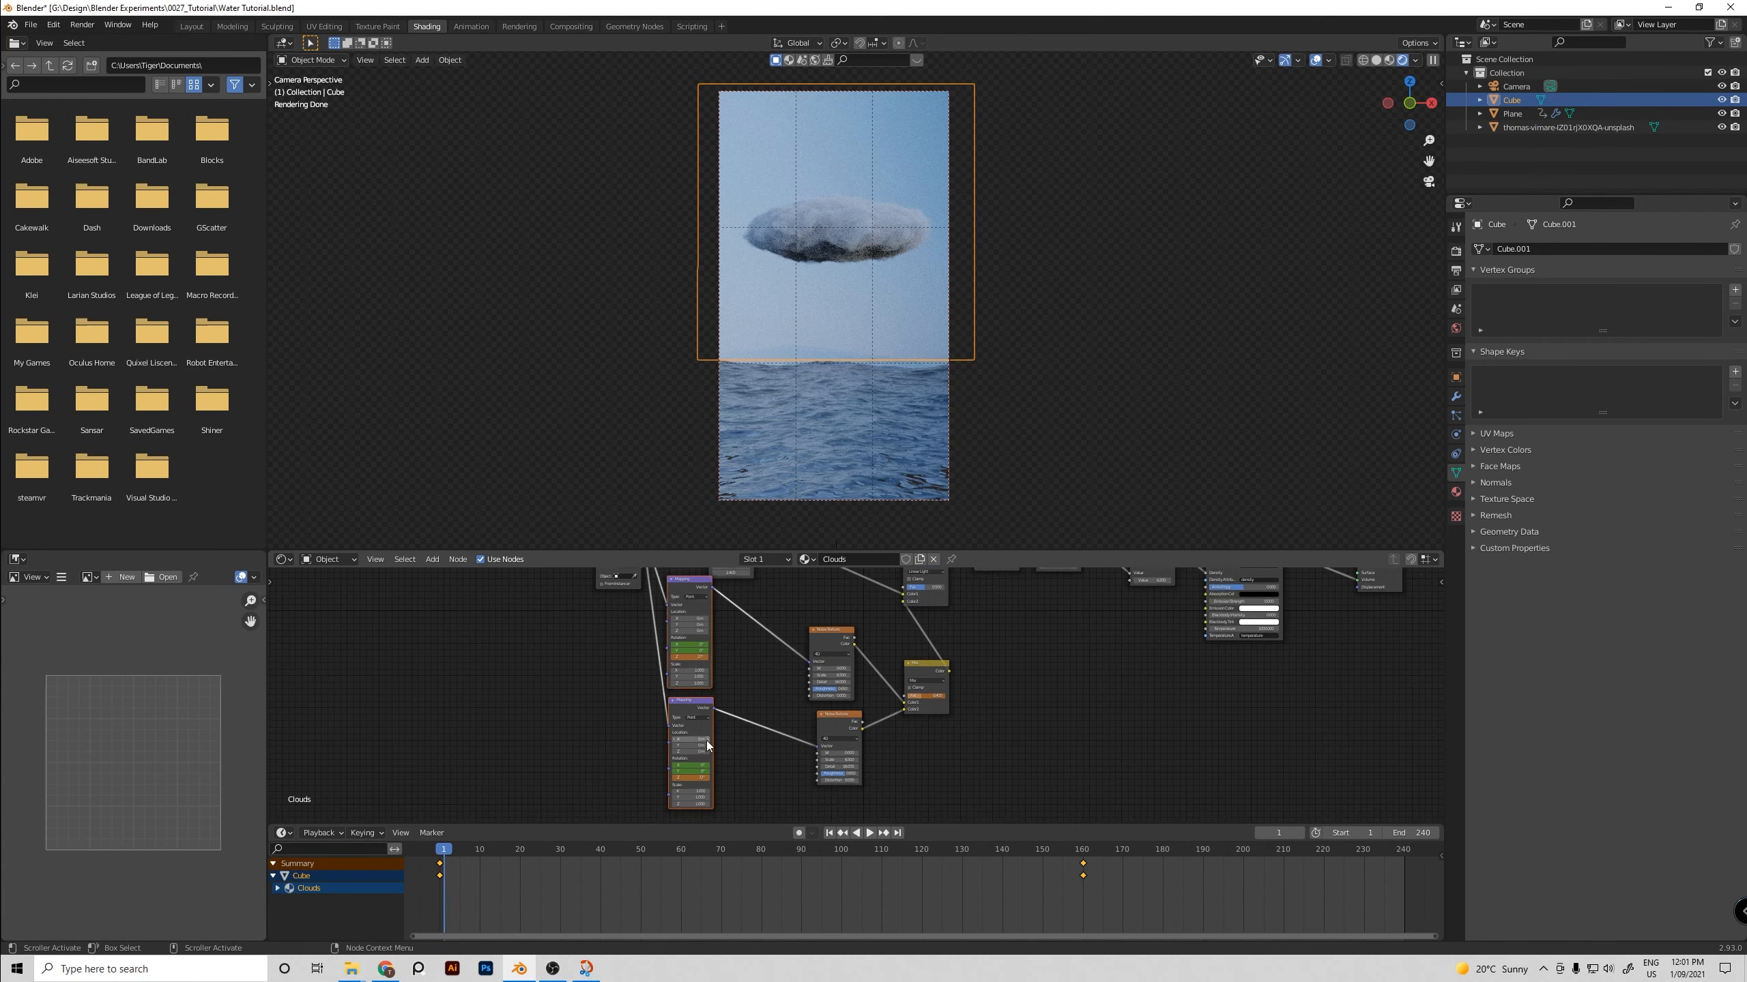
{"action": "scroll", "coordinate": [707, 740], "scroll_direction": "up", "scroll_amount": 1}
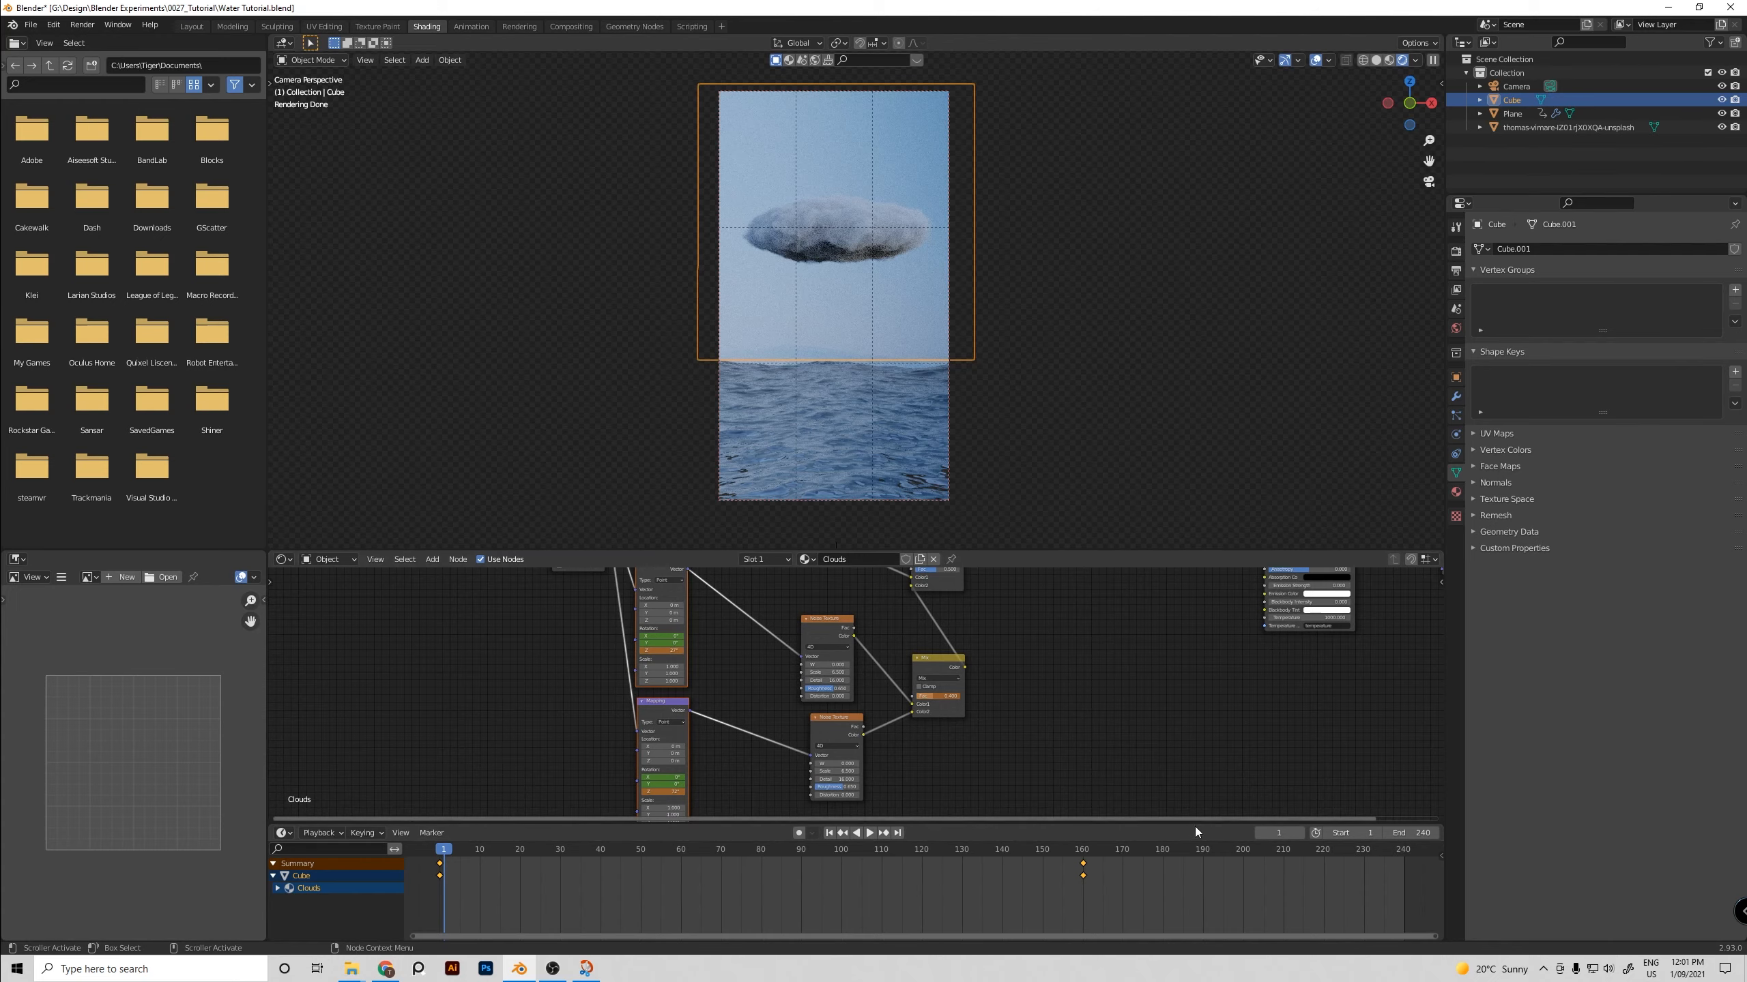
Move the cloud cube's last keyframes in the timeline to frame 240
{"action": "left_click", "coordinate": [1111, 893]}
{"action": "left_click_drag", "start_coordinate": [1053, 845], "coordinate": [1053, 844]}
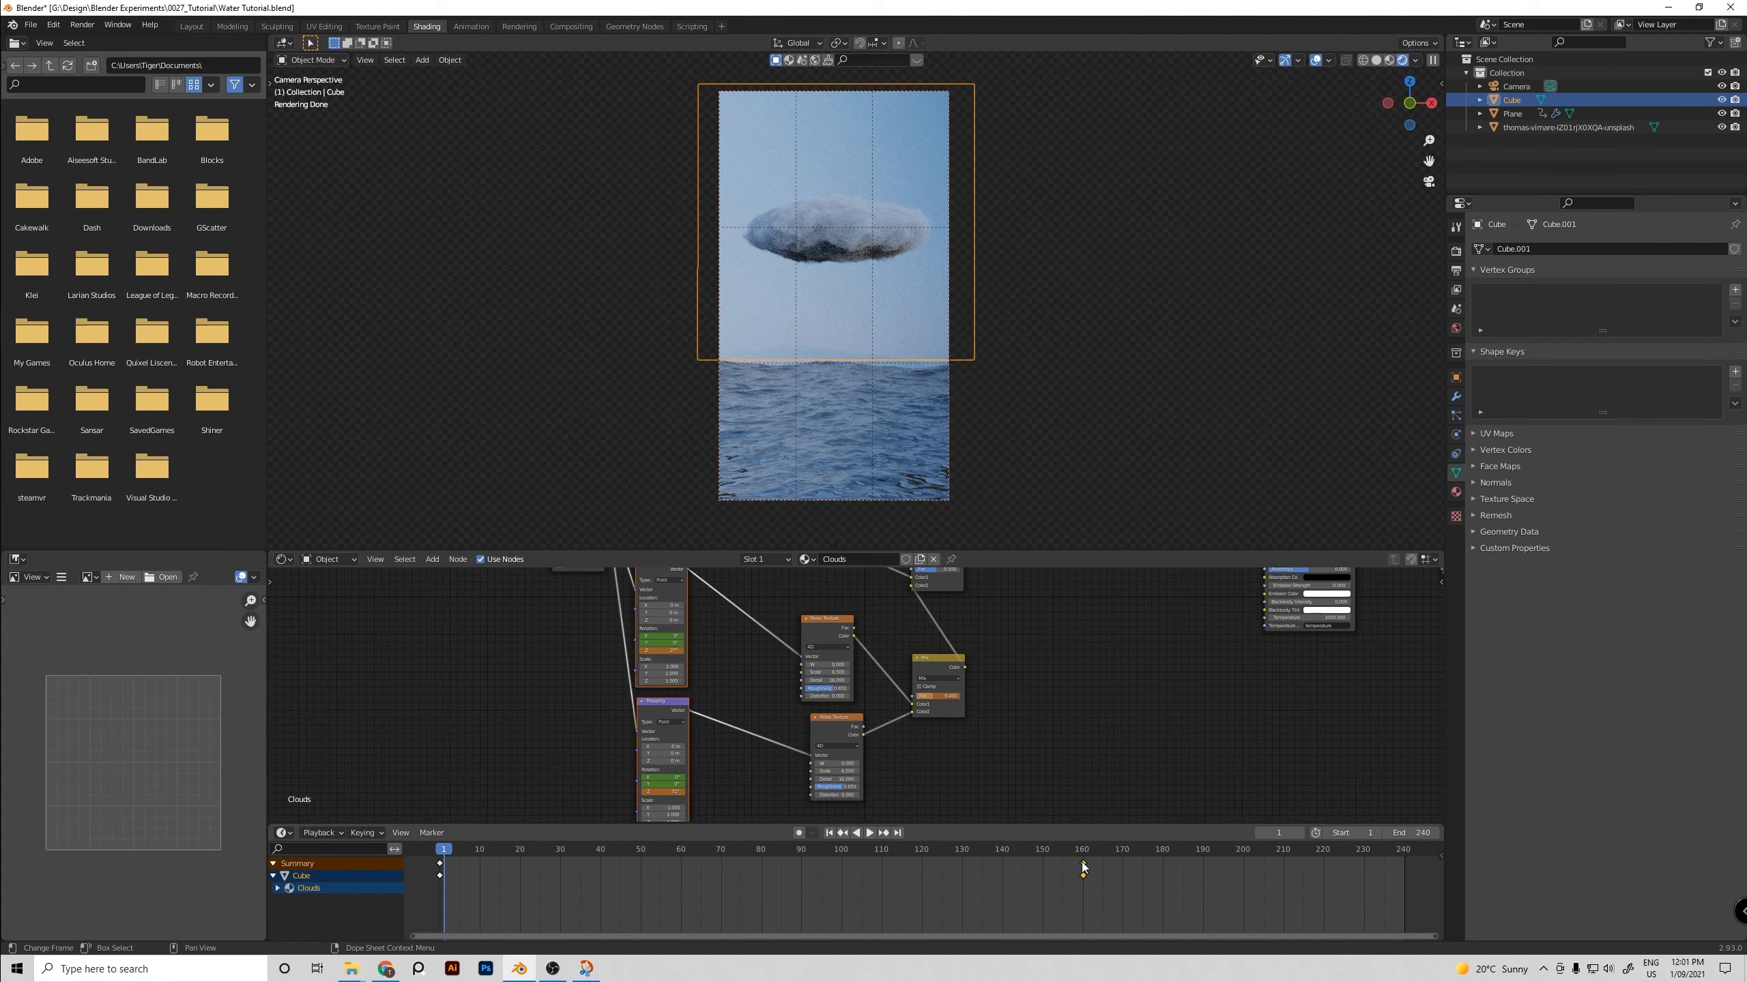
{"action": "key", "text": "g"}
{"action": "left_click", "coordinate": [1404, 900]}
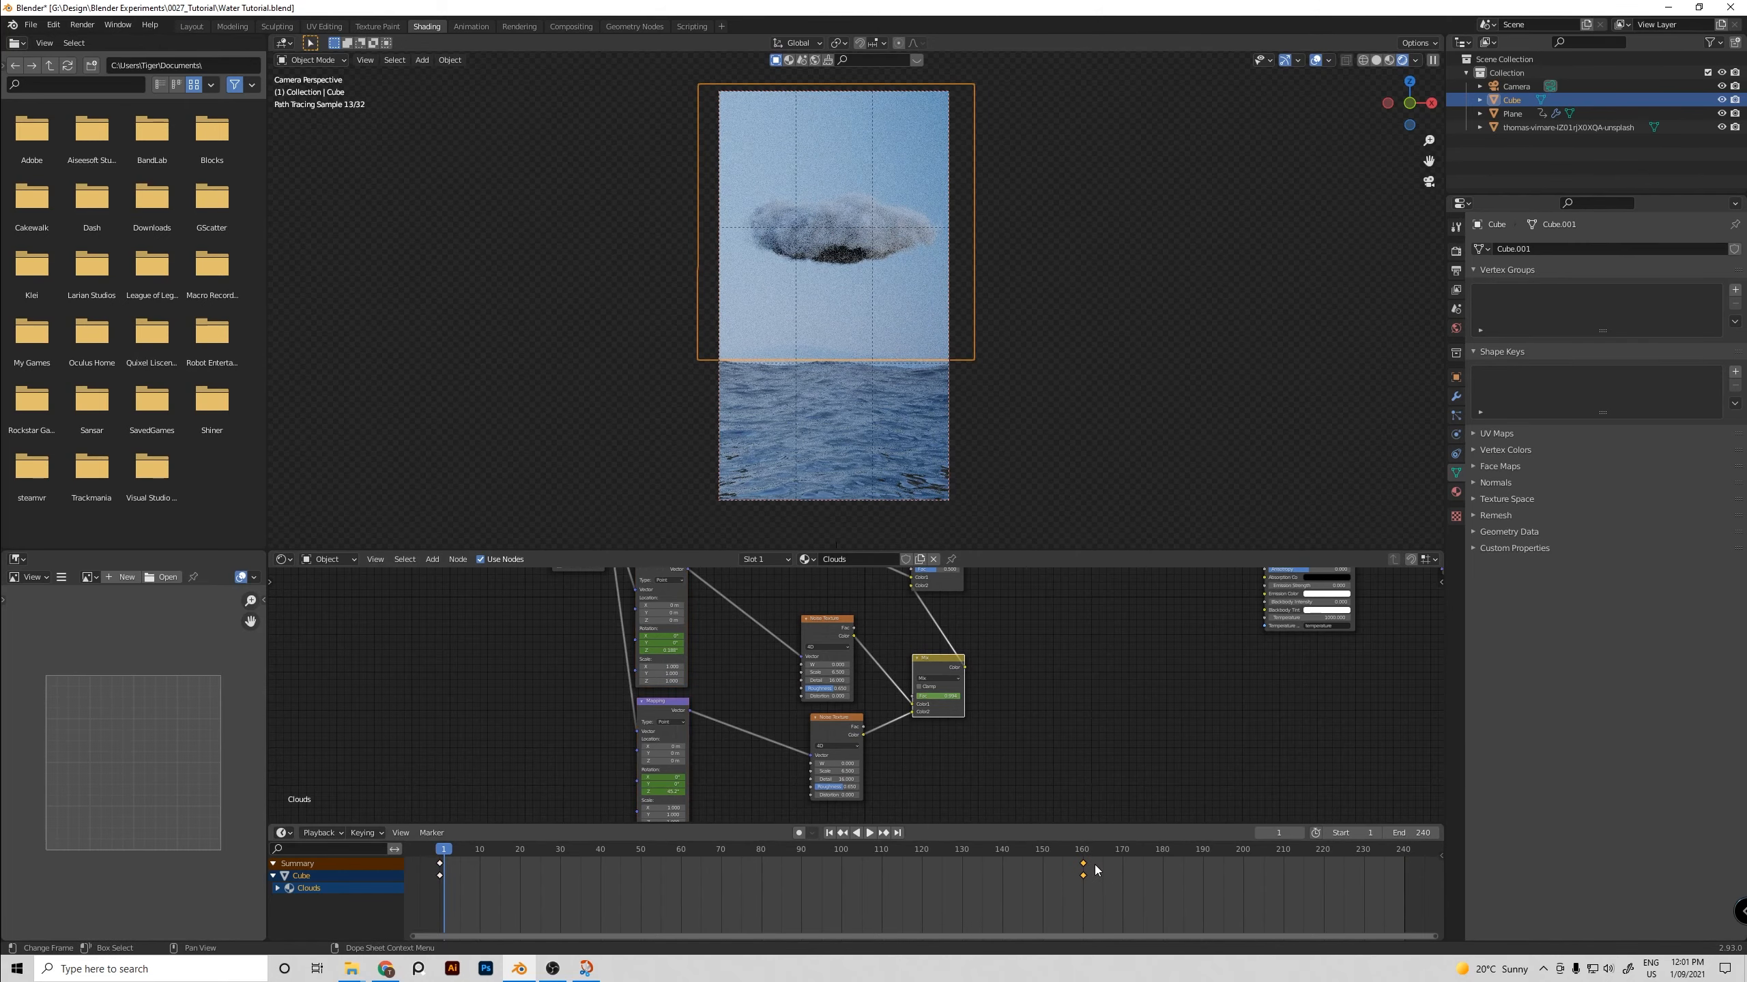
{"action": "left_click_drag", "start_coordinate": [1082, 863], "coordinate": [1404, 905]}
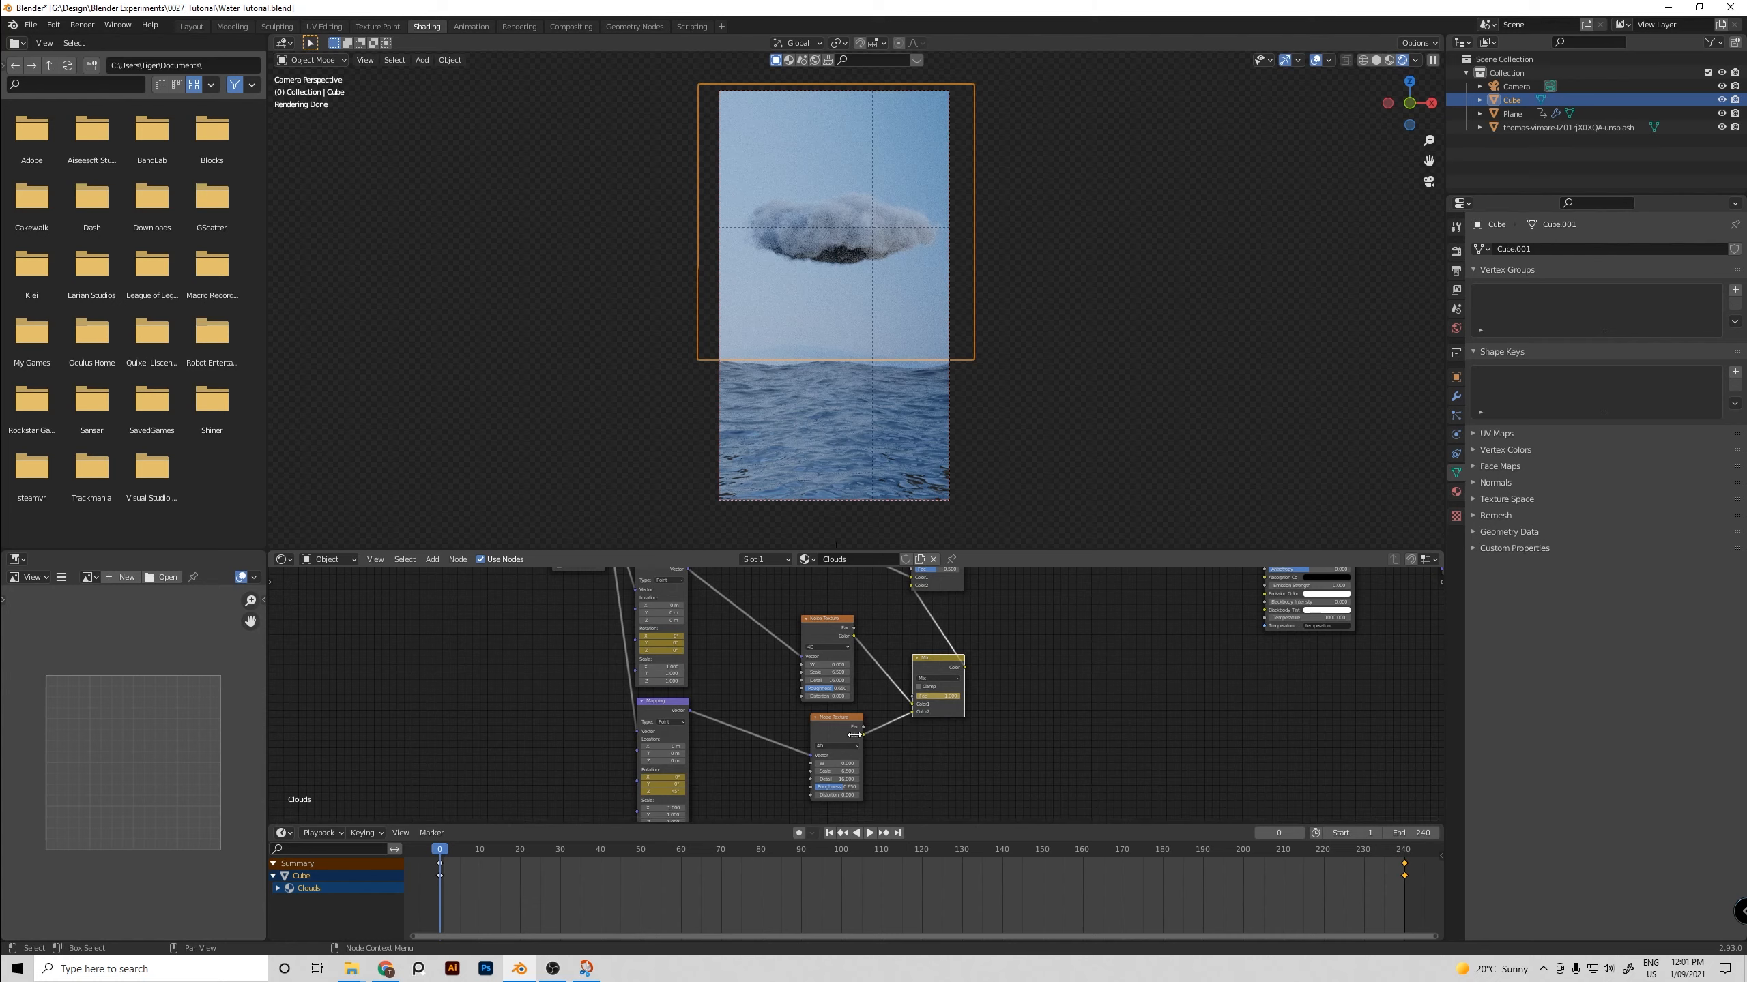
Play the cloud animation, go to frame 240 and examine the cloud with its animated shader nodes
{"action": "key", "text": "space"}
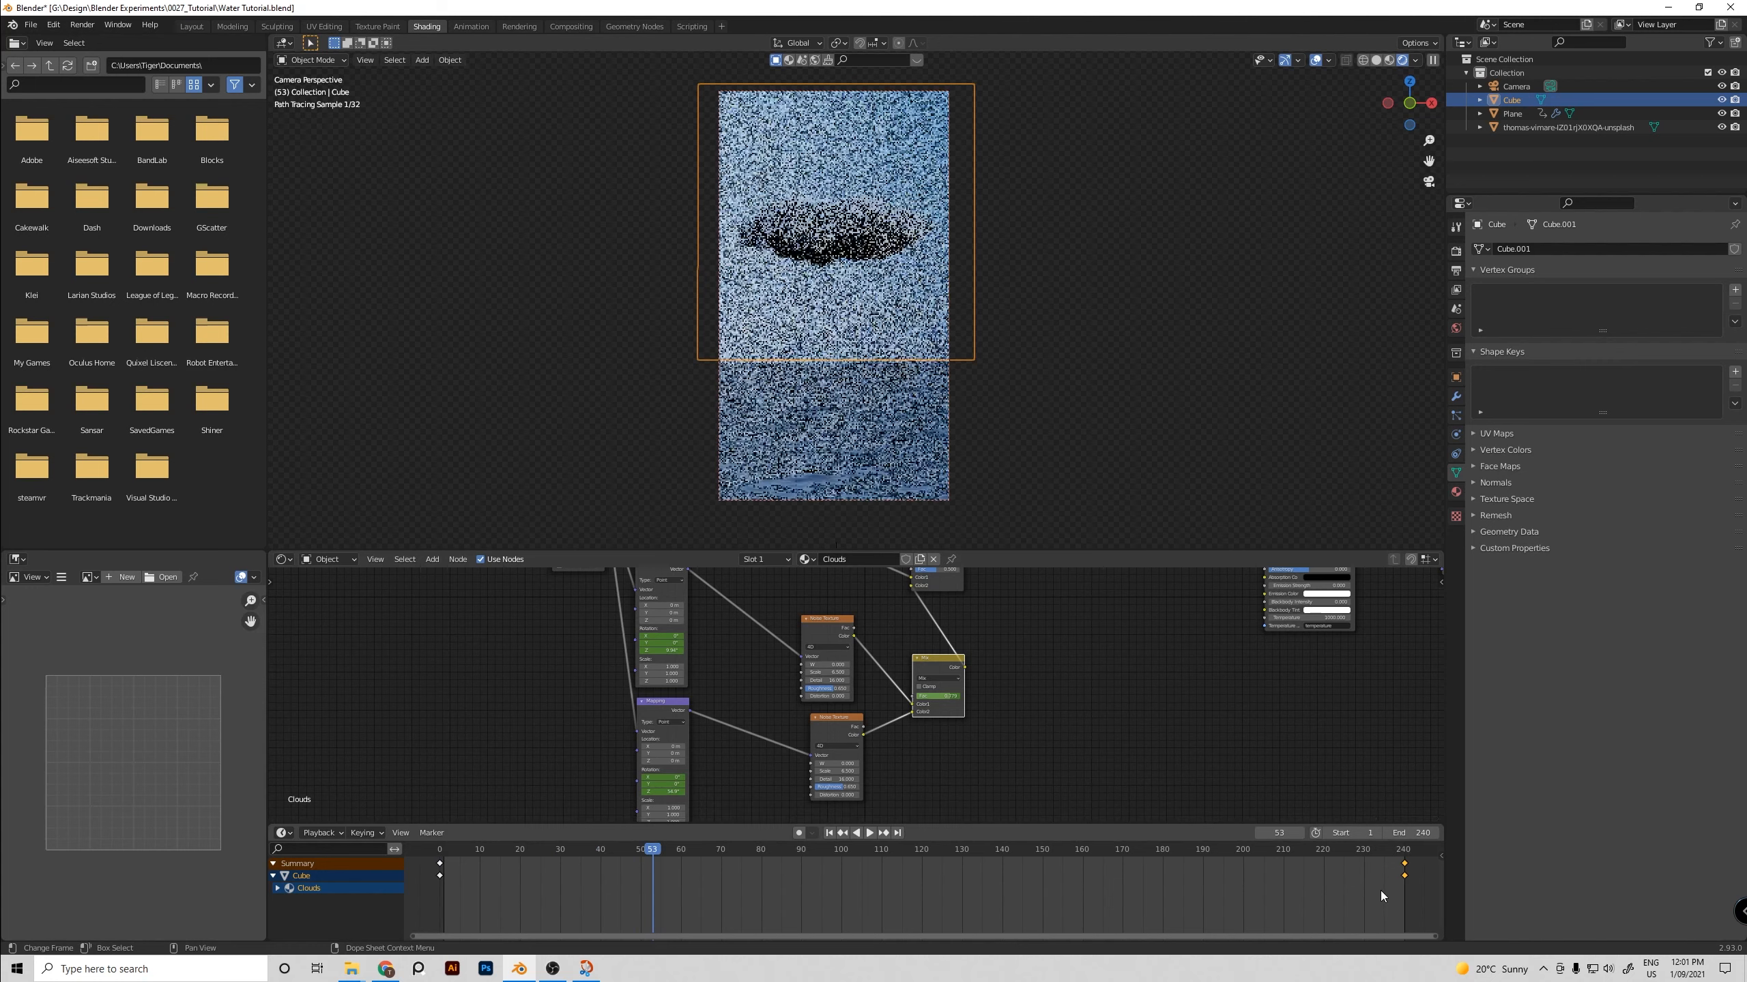
{"action": "left_click", "coordinate": [1404, 850]}
{"action": "left_click", "coordinate": [1406, 853]}
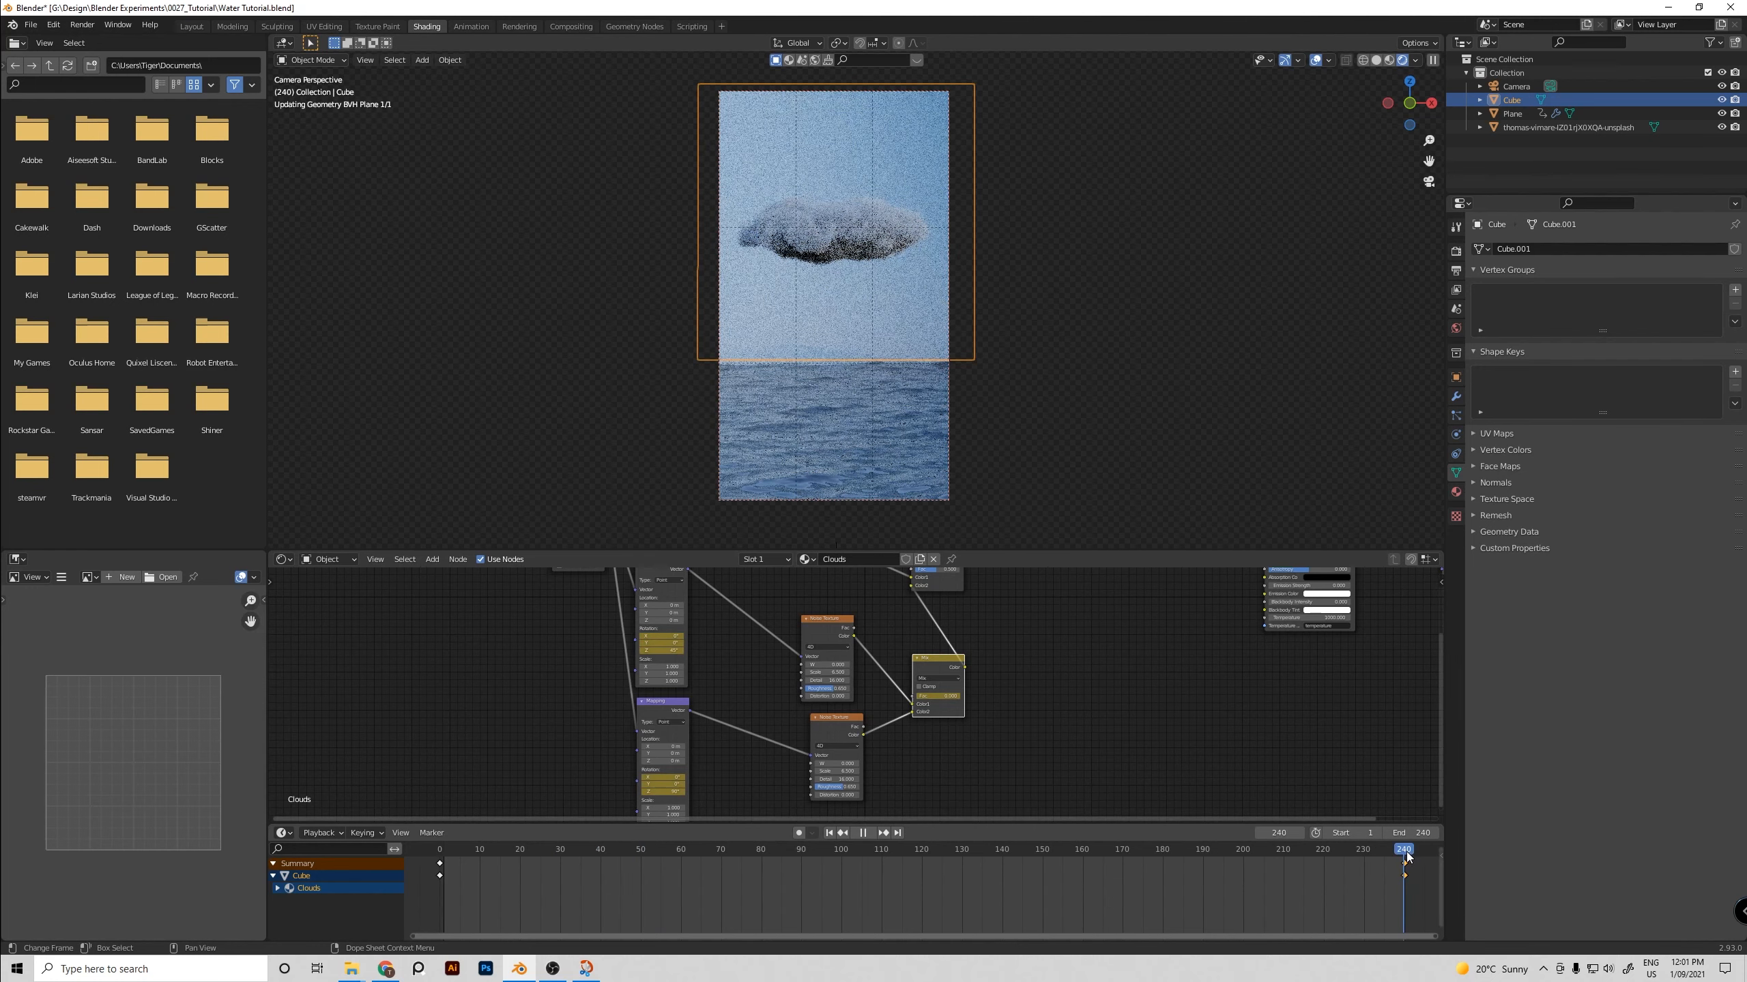
{"action": "left_click", "coordinate": [1403, 853]}
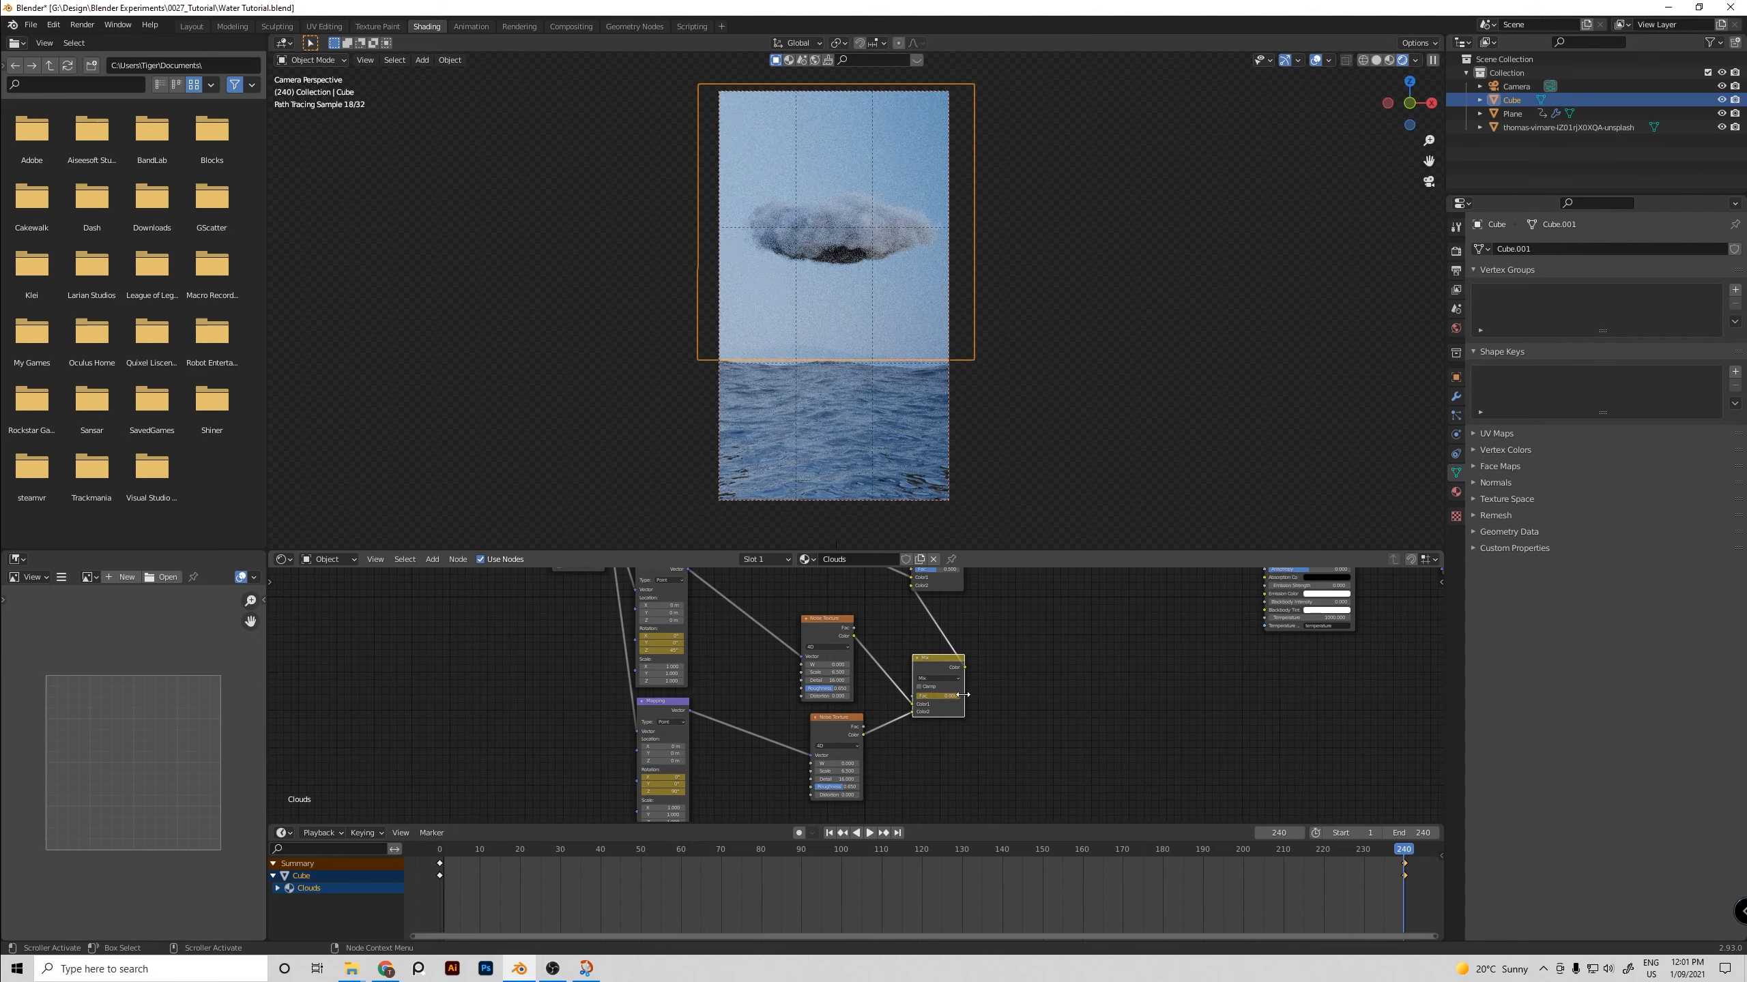
{"action": "scroll", "coordinate": [857, 688], "scroll_direction": "down", "scroll_amount": 2}
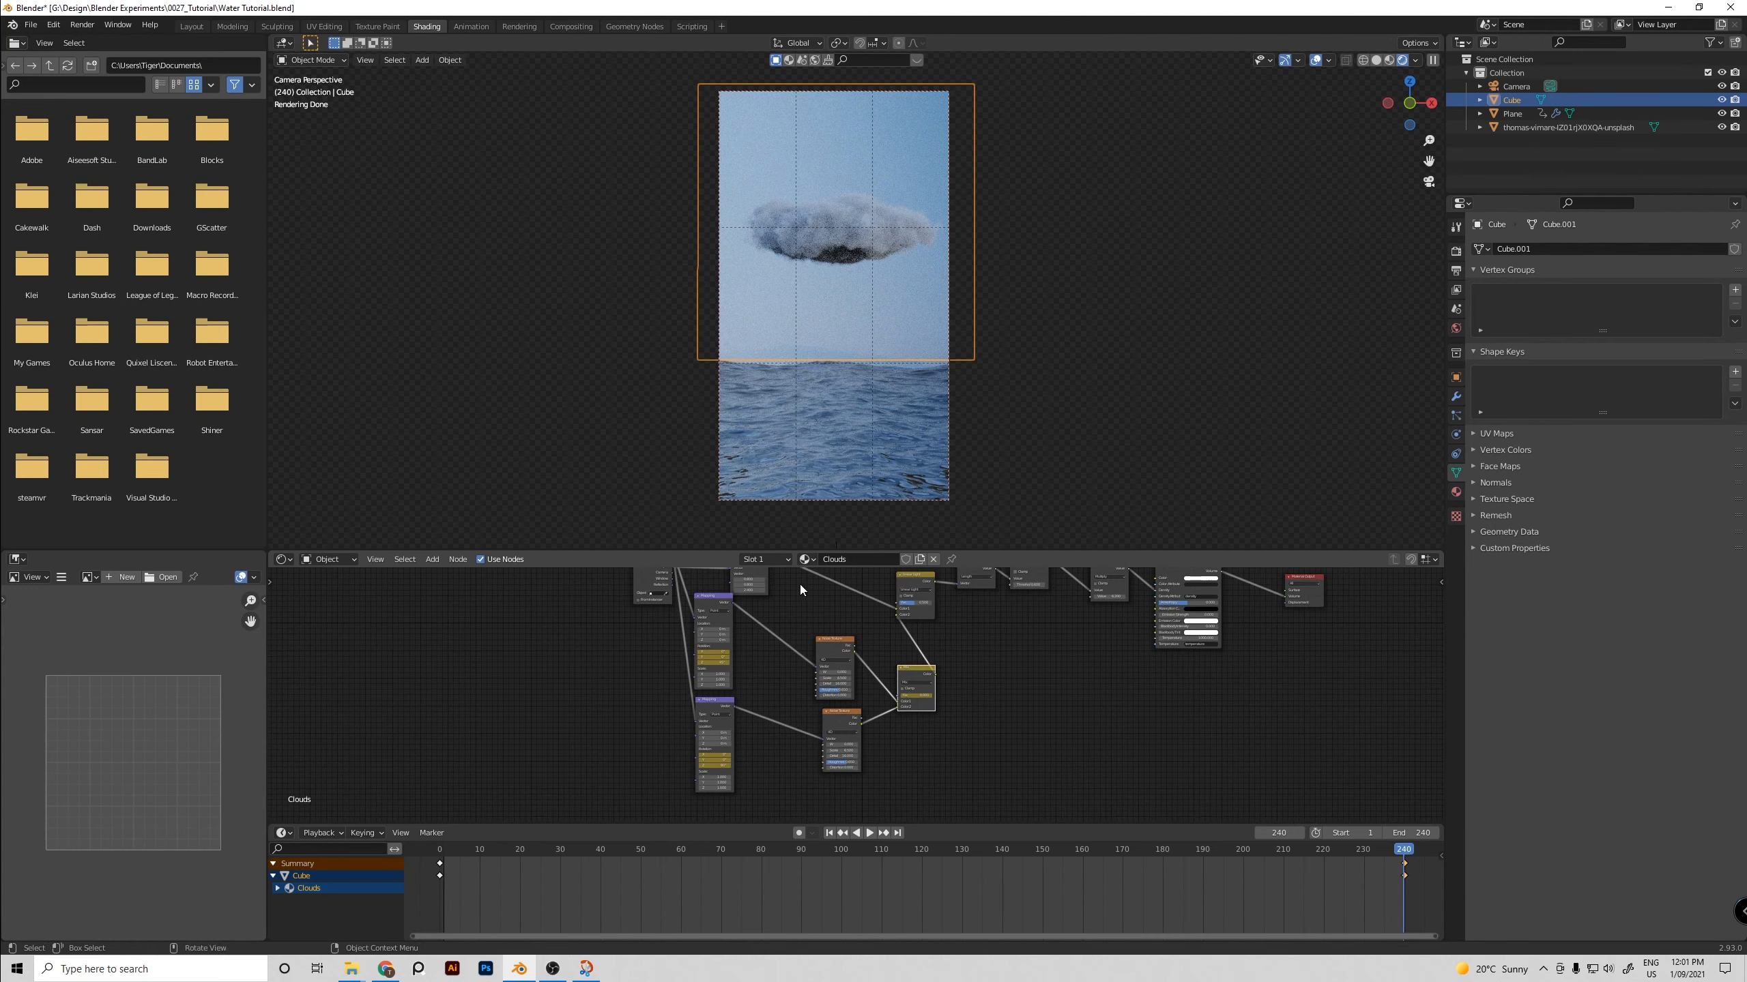
{"action": "scroll", "coordinate": [1033, 651], "scroll_direction": "down", "scroll_amount": 1}
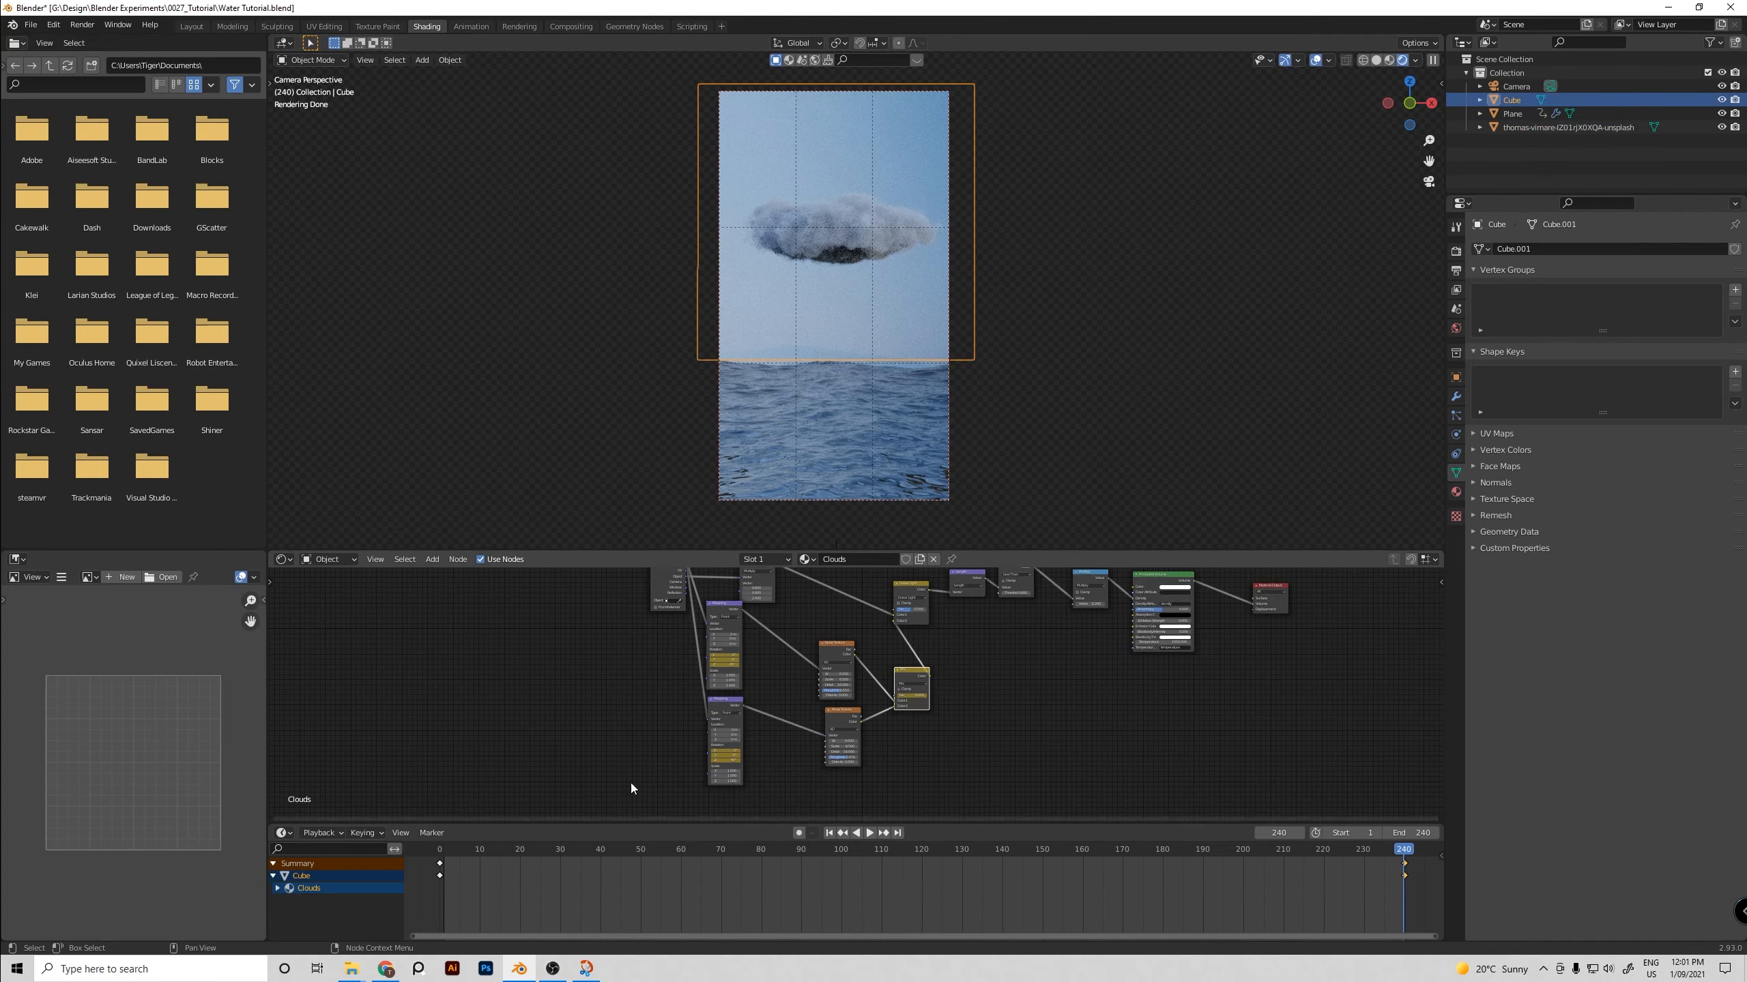
Go to frame 45 in the timeline and scrub to frame 62 to inspect the cloud's shape
{"action": "left_click", "coordinate": [620, 874]}
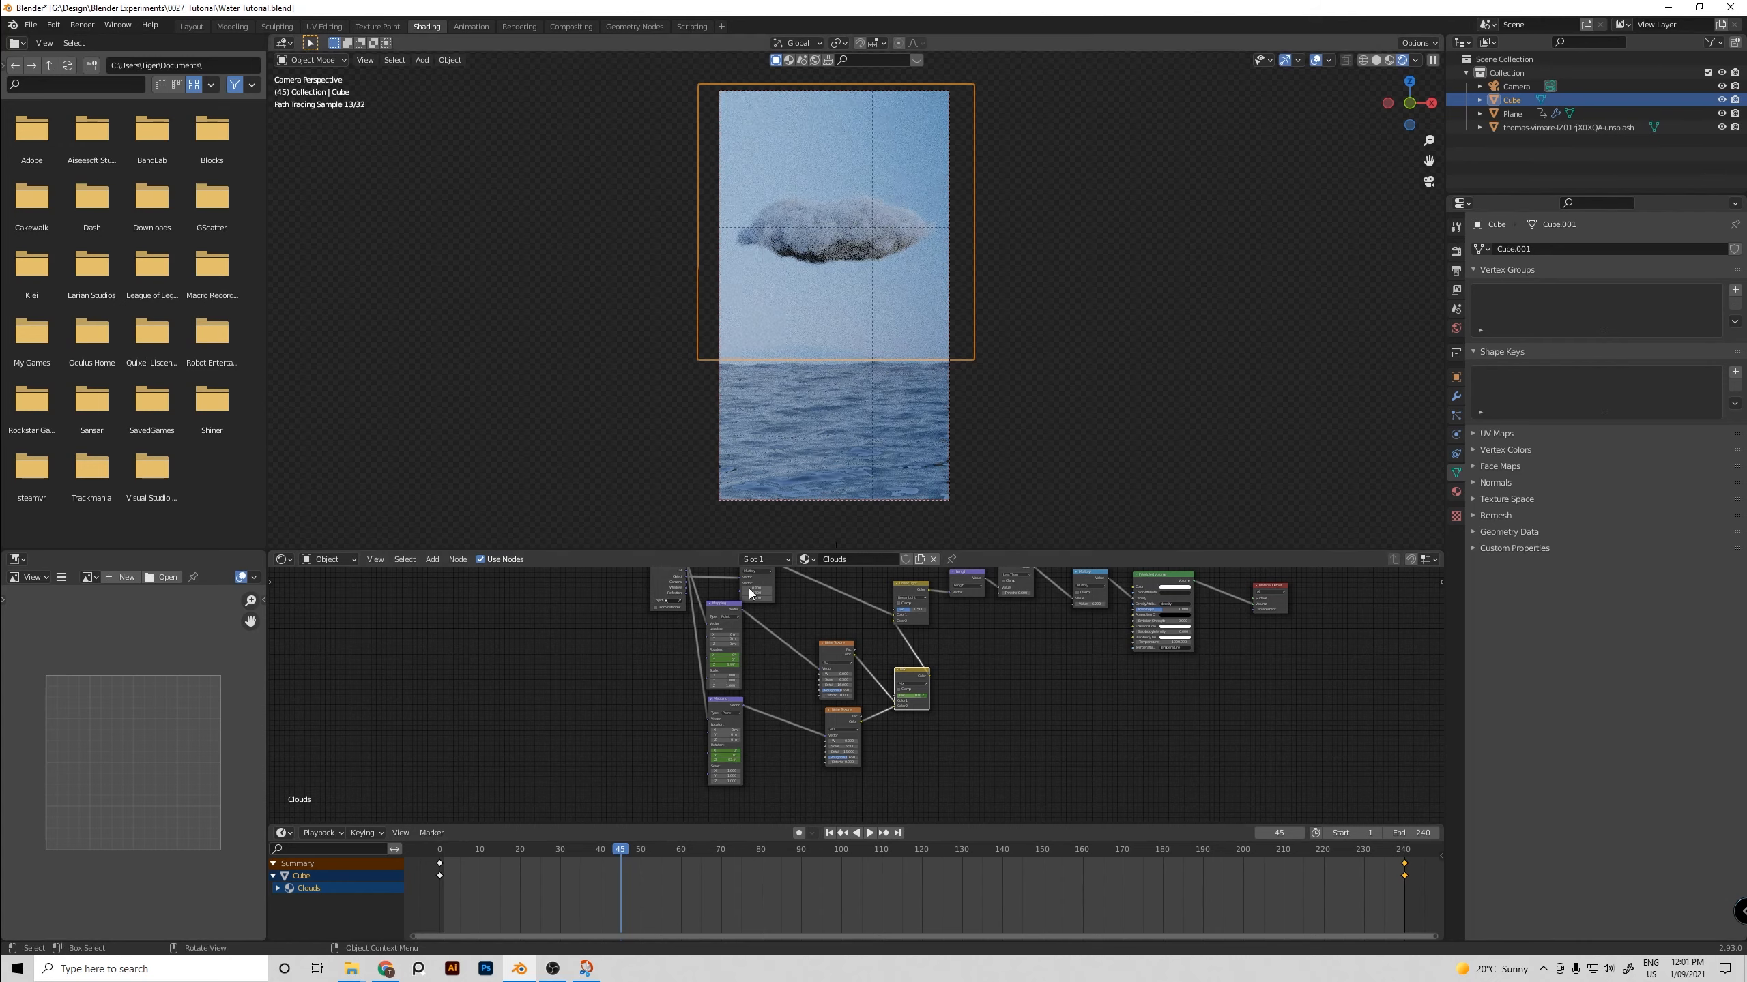
{"action": "left_click_drag", "start_coordinate": [630, 855], "coordinate": [688, 866]}
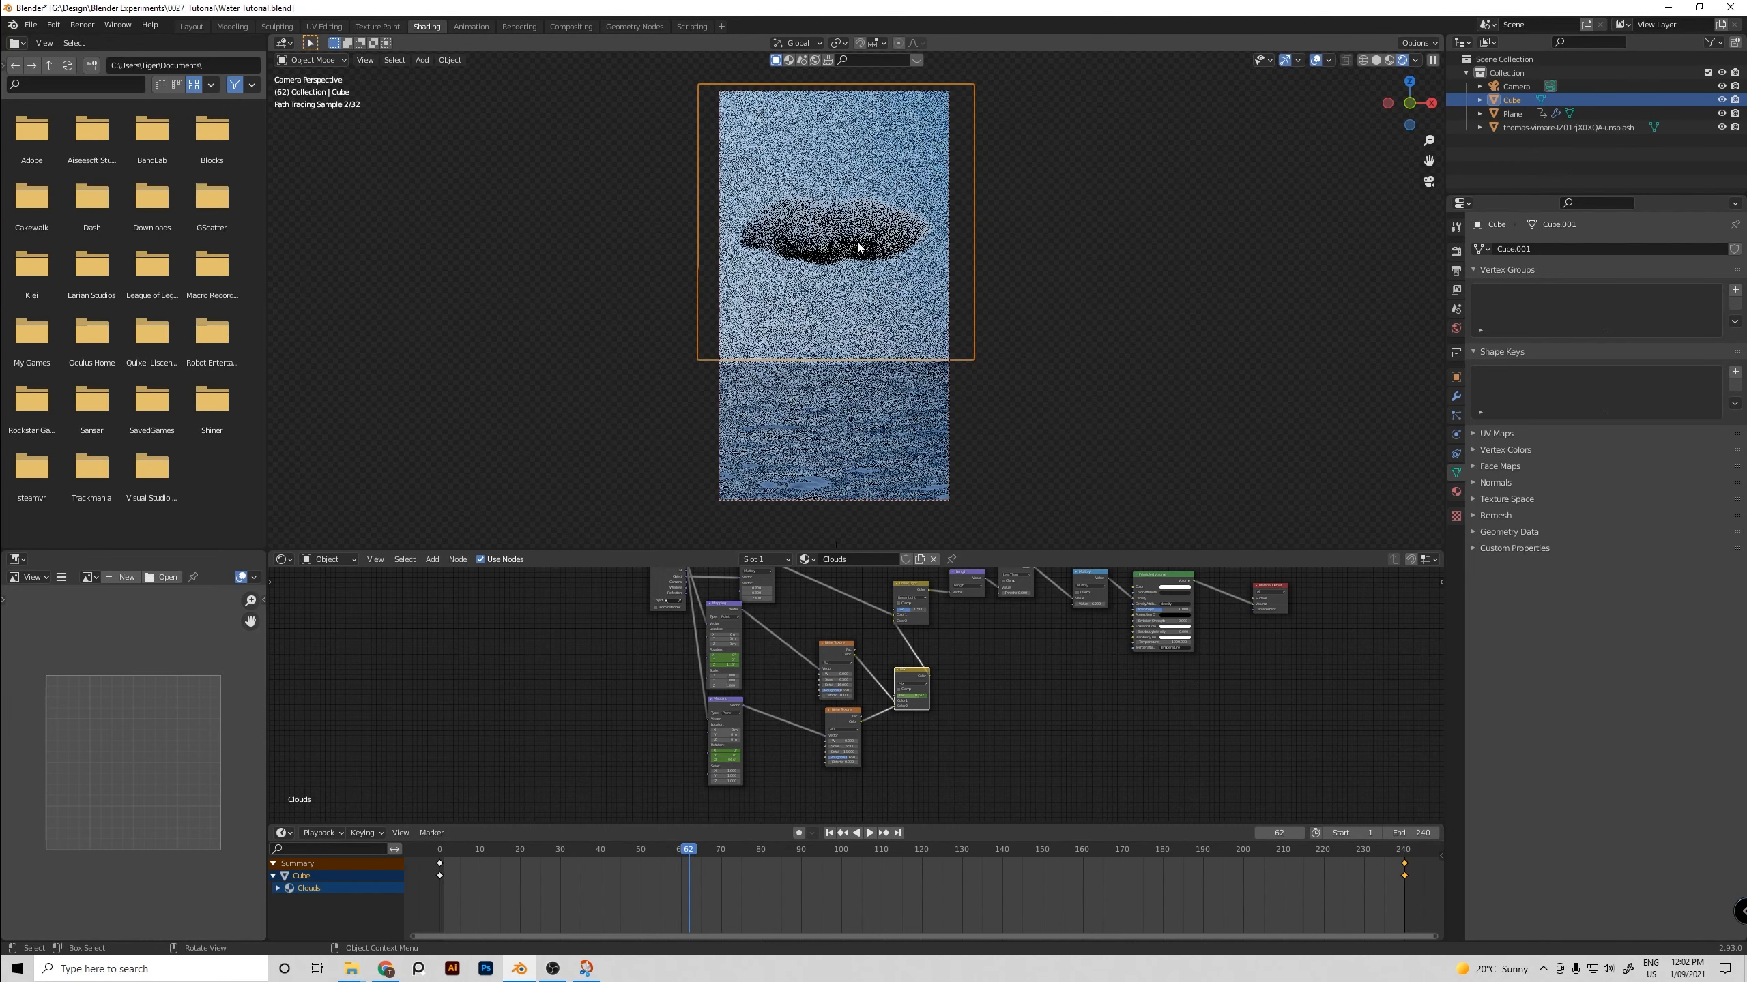
Deselect the cloud cube and add a Sun light to the scene
{"action": "left_click", "coordinate": [1072, 379]}
{"action": "key", "text": "shift+a"}
{"action": "mouse_move", "coordinate": [1029, 341]}
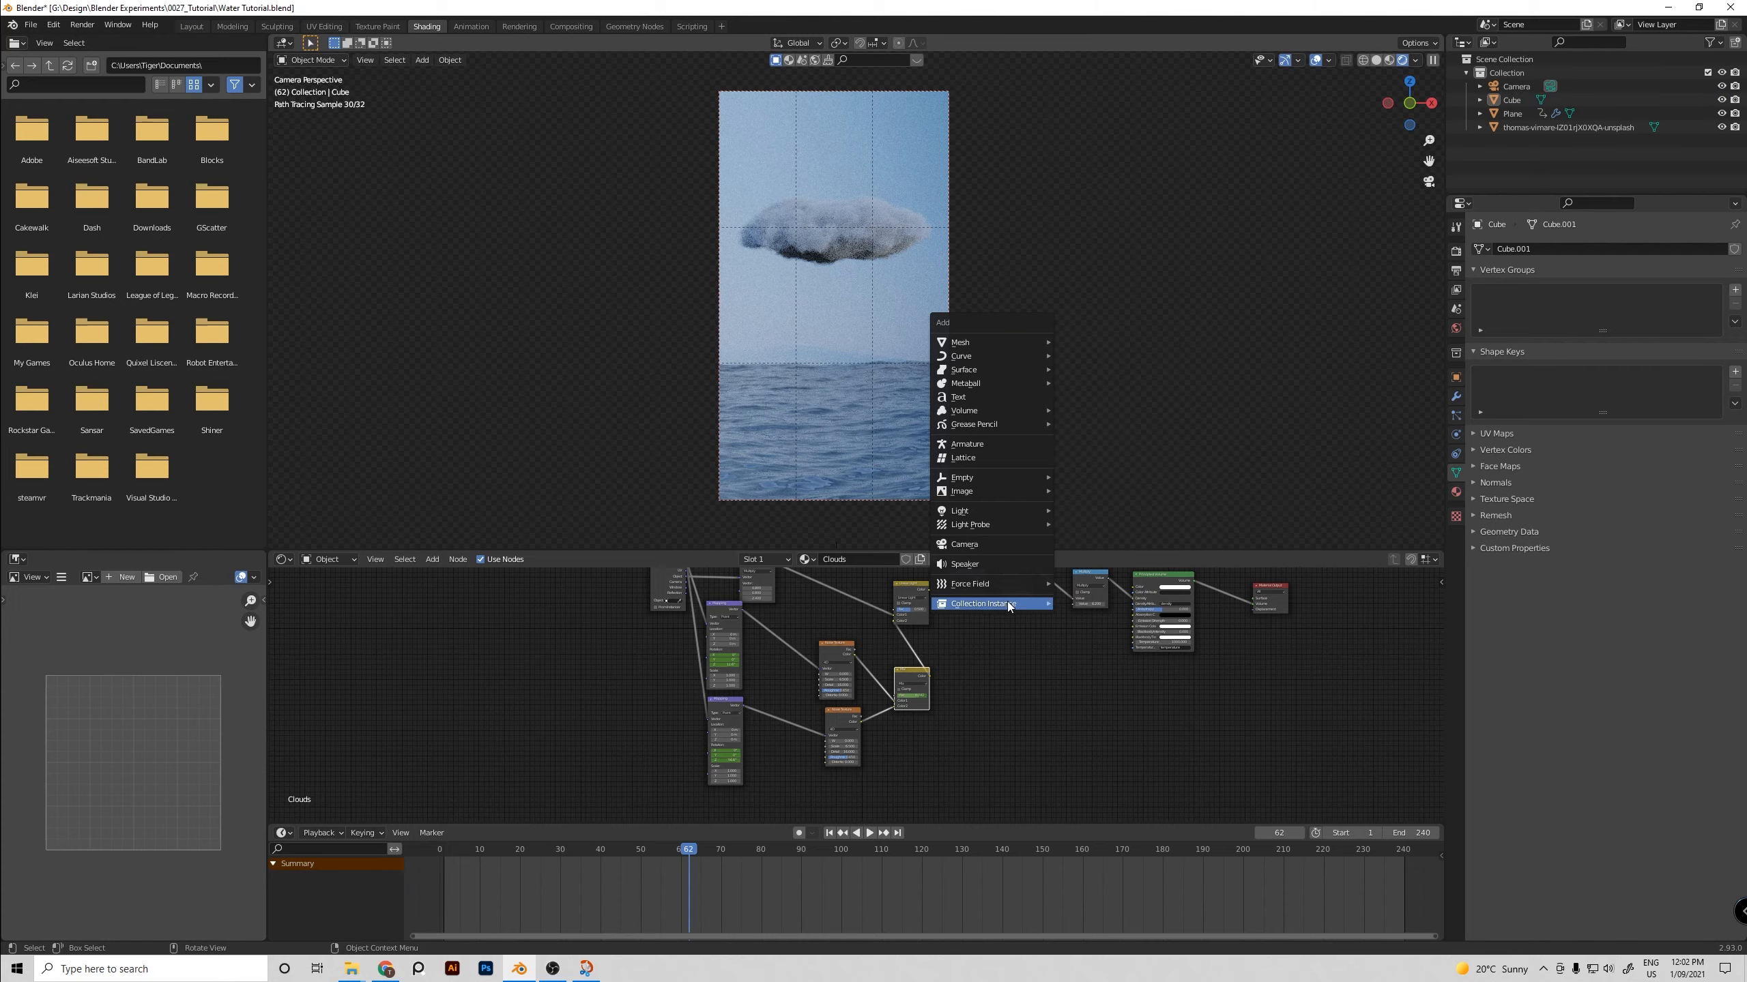
{"action": "mouse_move", "coordinate": [1012, 522]}
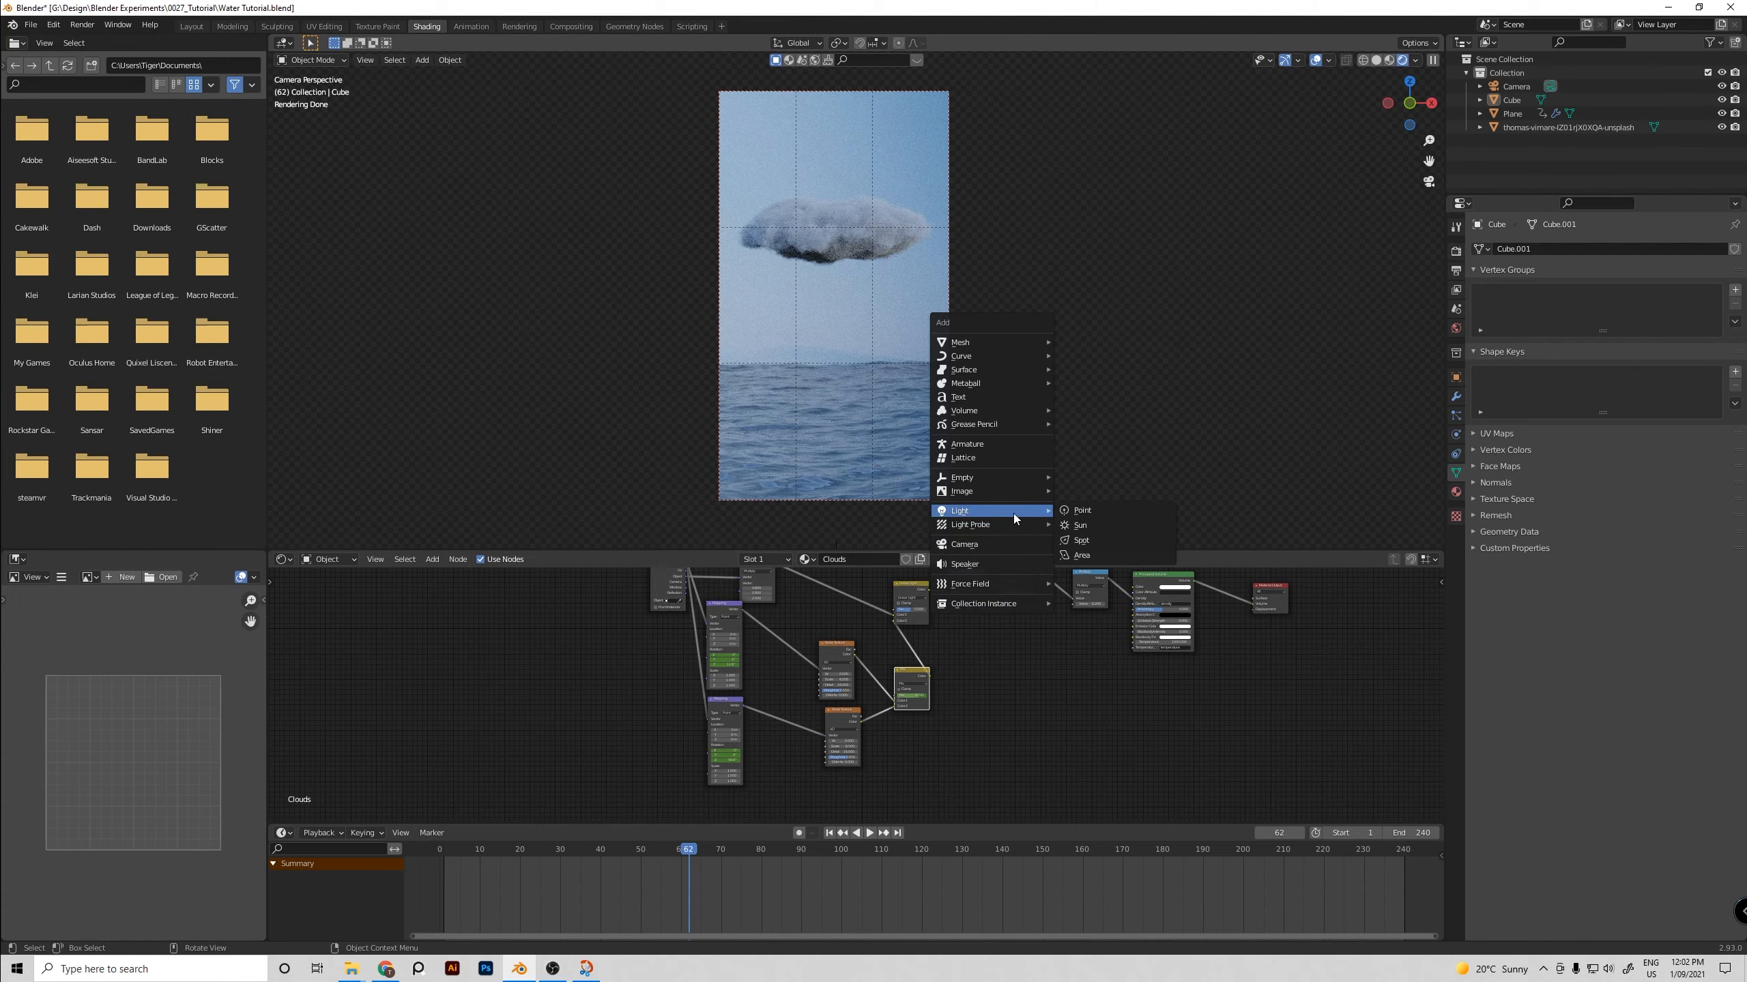
{"action": "left_click", "coordinate": [1094, 525]}
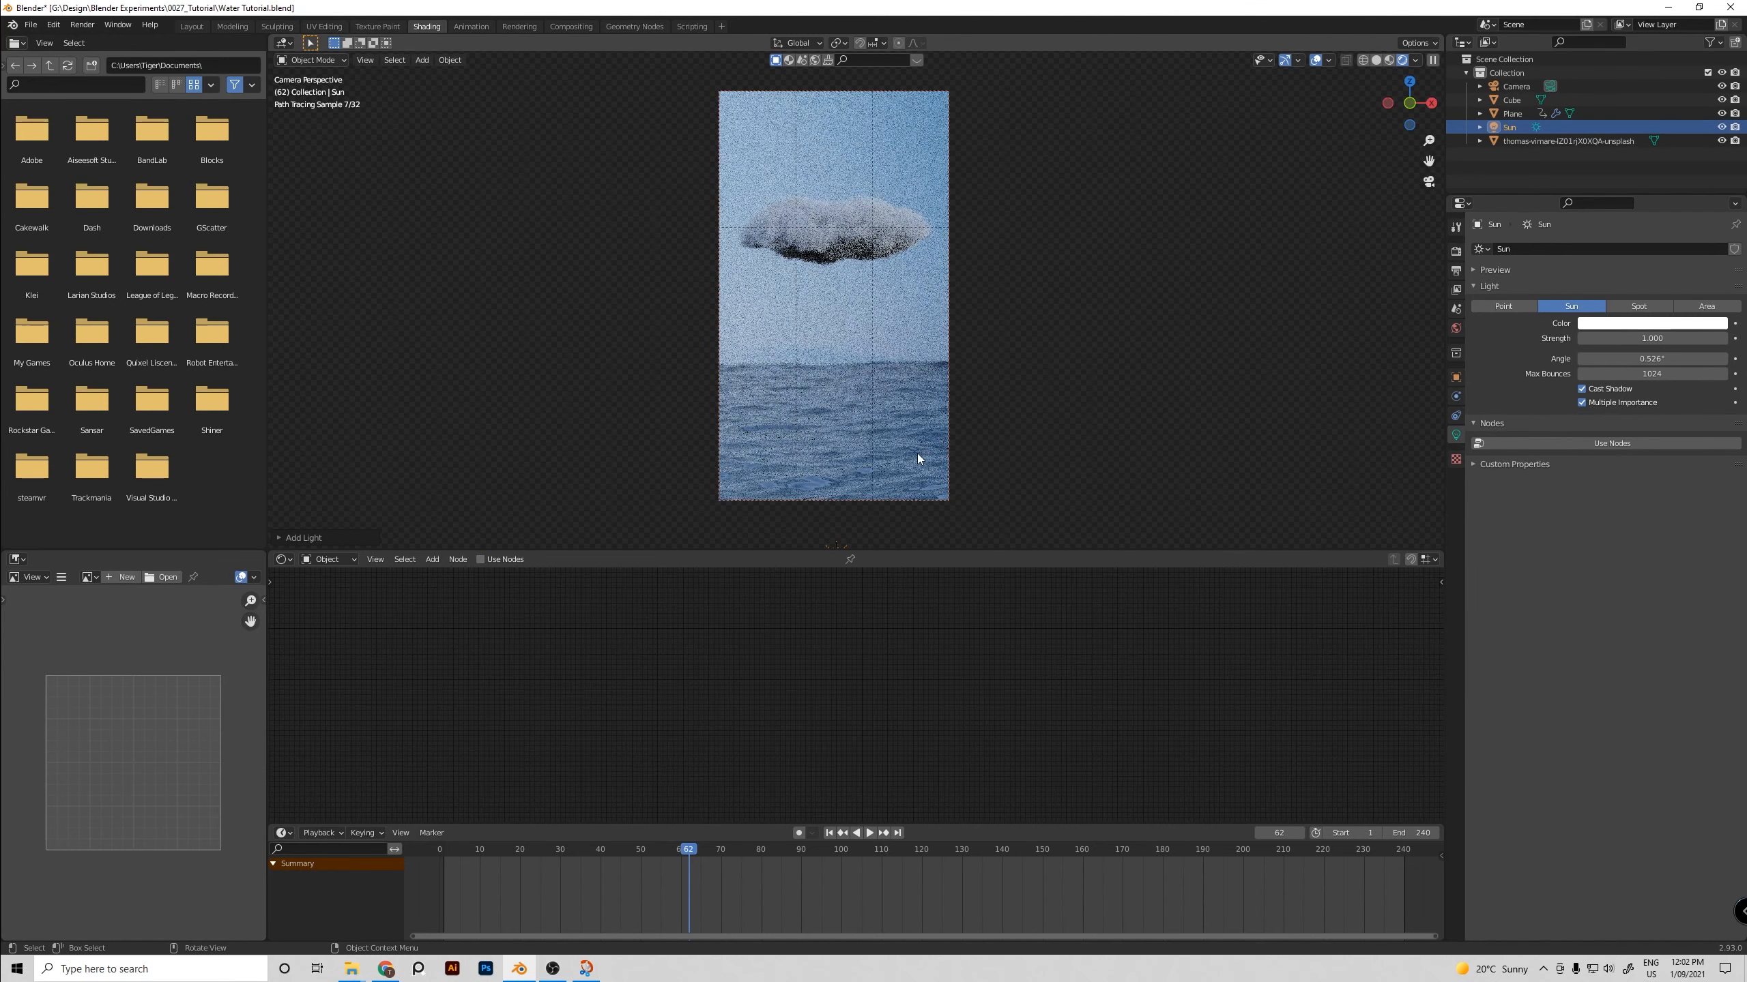
Hide the cloud cube and switch the viewport to solid shading
{"action": "left_click", "coordinate": [856, 250]}
{"action": "key", "text": "h"}
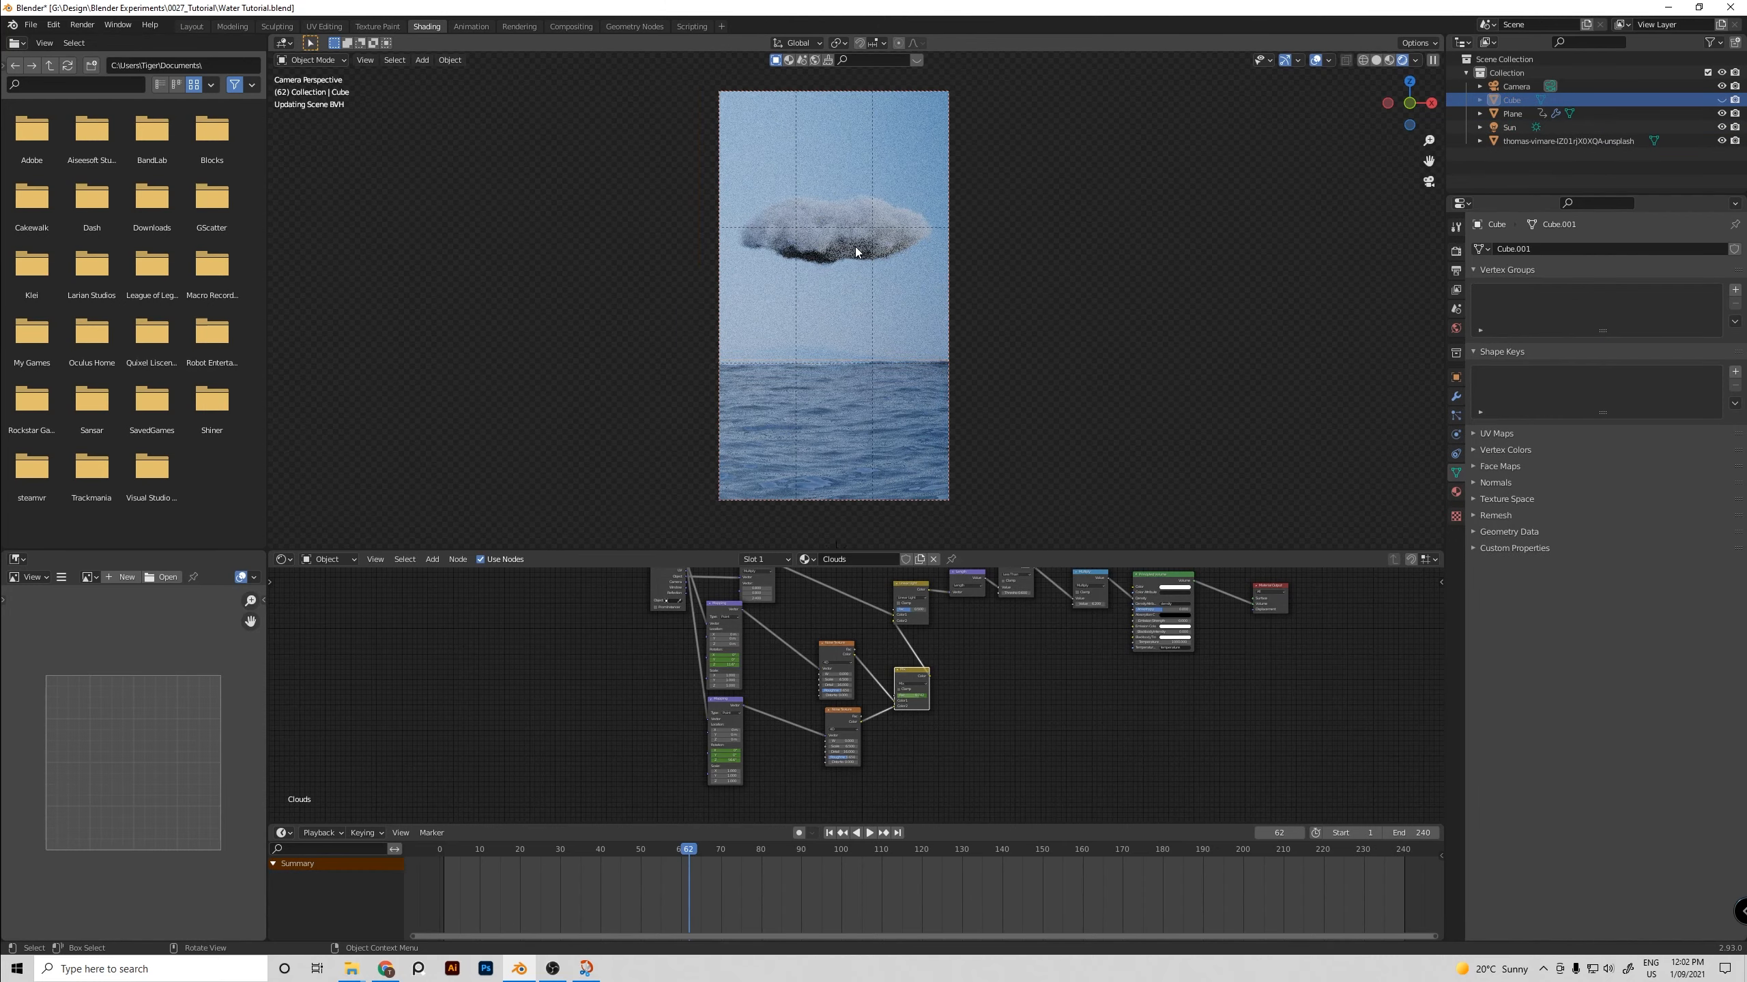
{"action": "key", "text": "z"}
{"action": "left_click", "coordinate": [1059, 375]}
Select the sun light at the origin and move it straight up along Z, well above the water
{"action": "scroll", "coordinate": [969, 375], "scroll_direction": "down", "scroll_amount": 5}
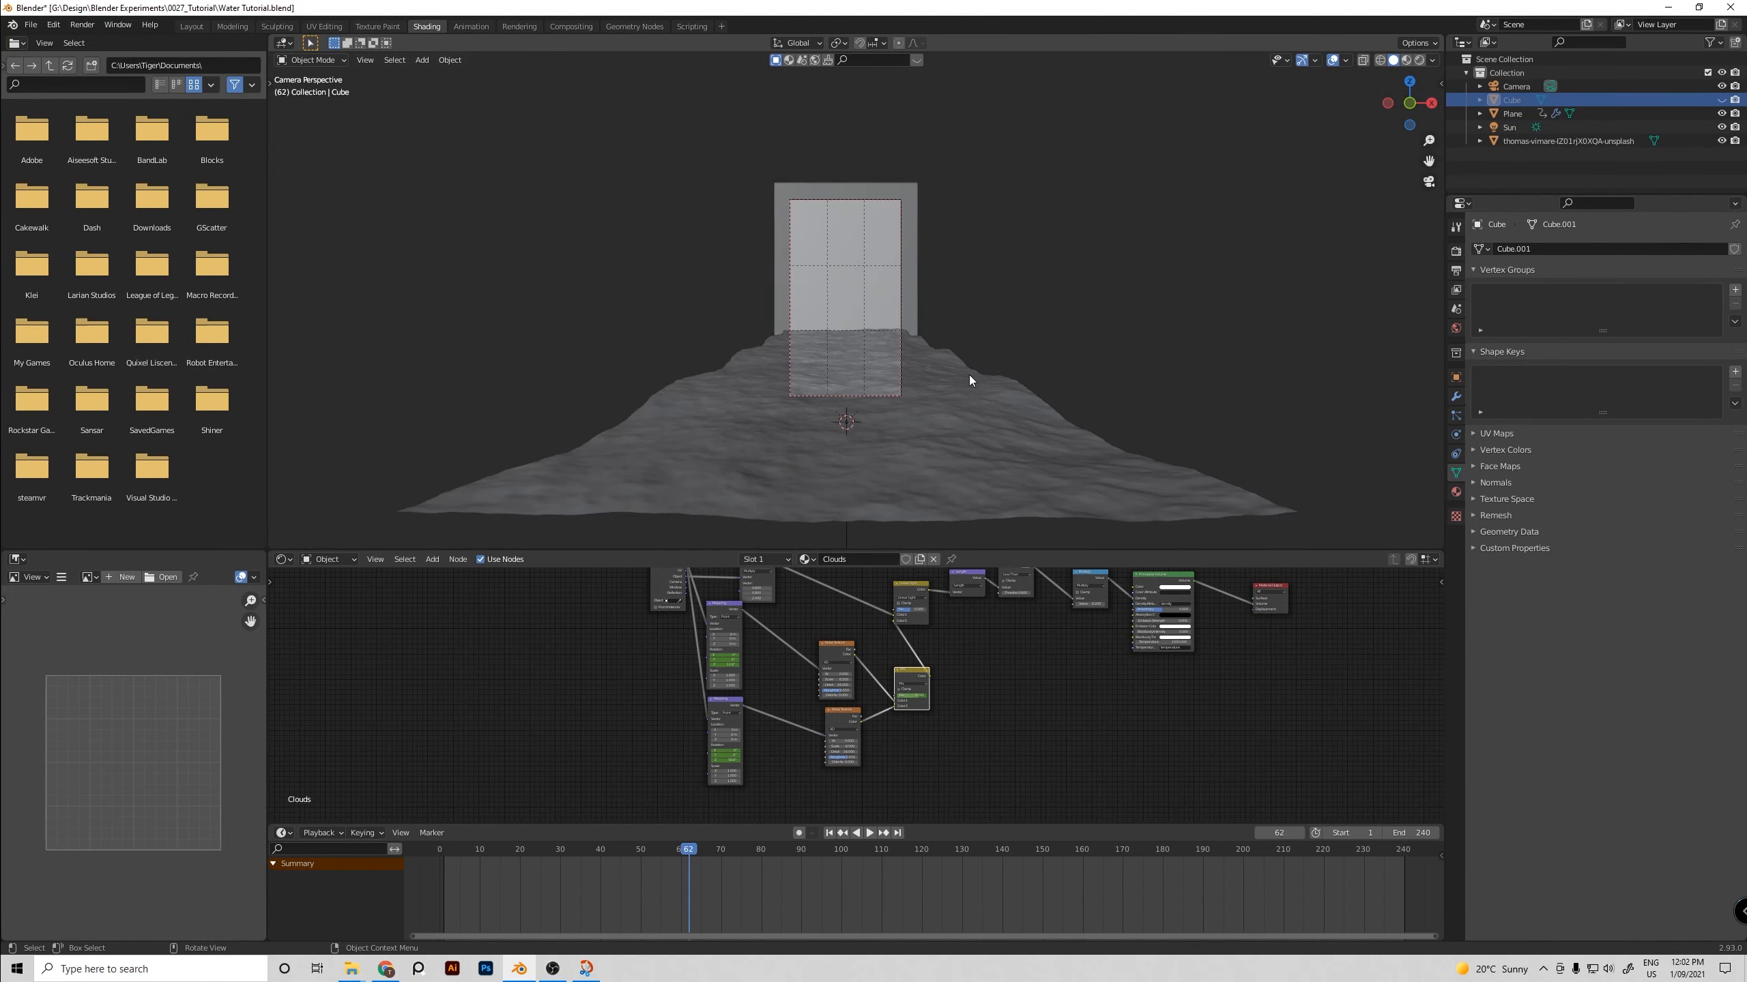
{"action": "middle_click_drag", "start_coordinate": [1023, 393], "coordinate": [930, 480]}
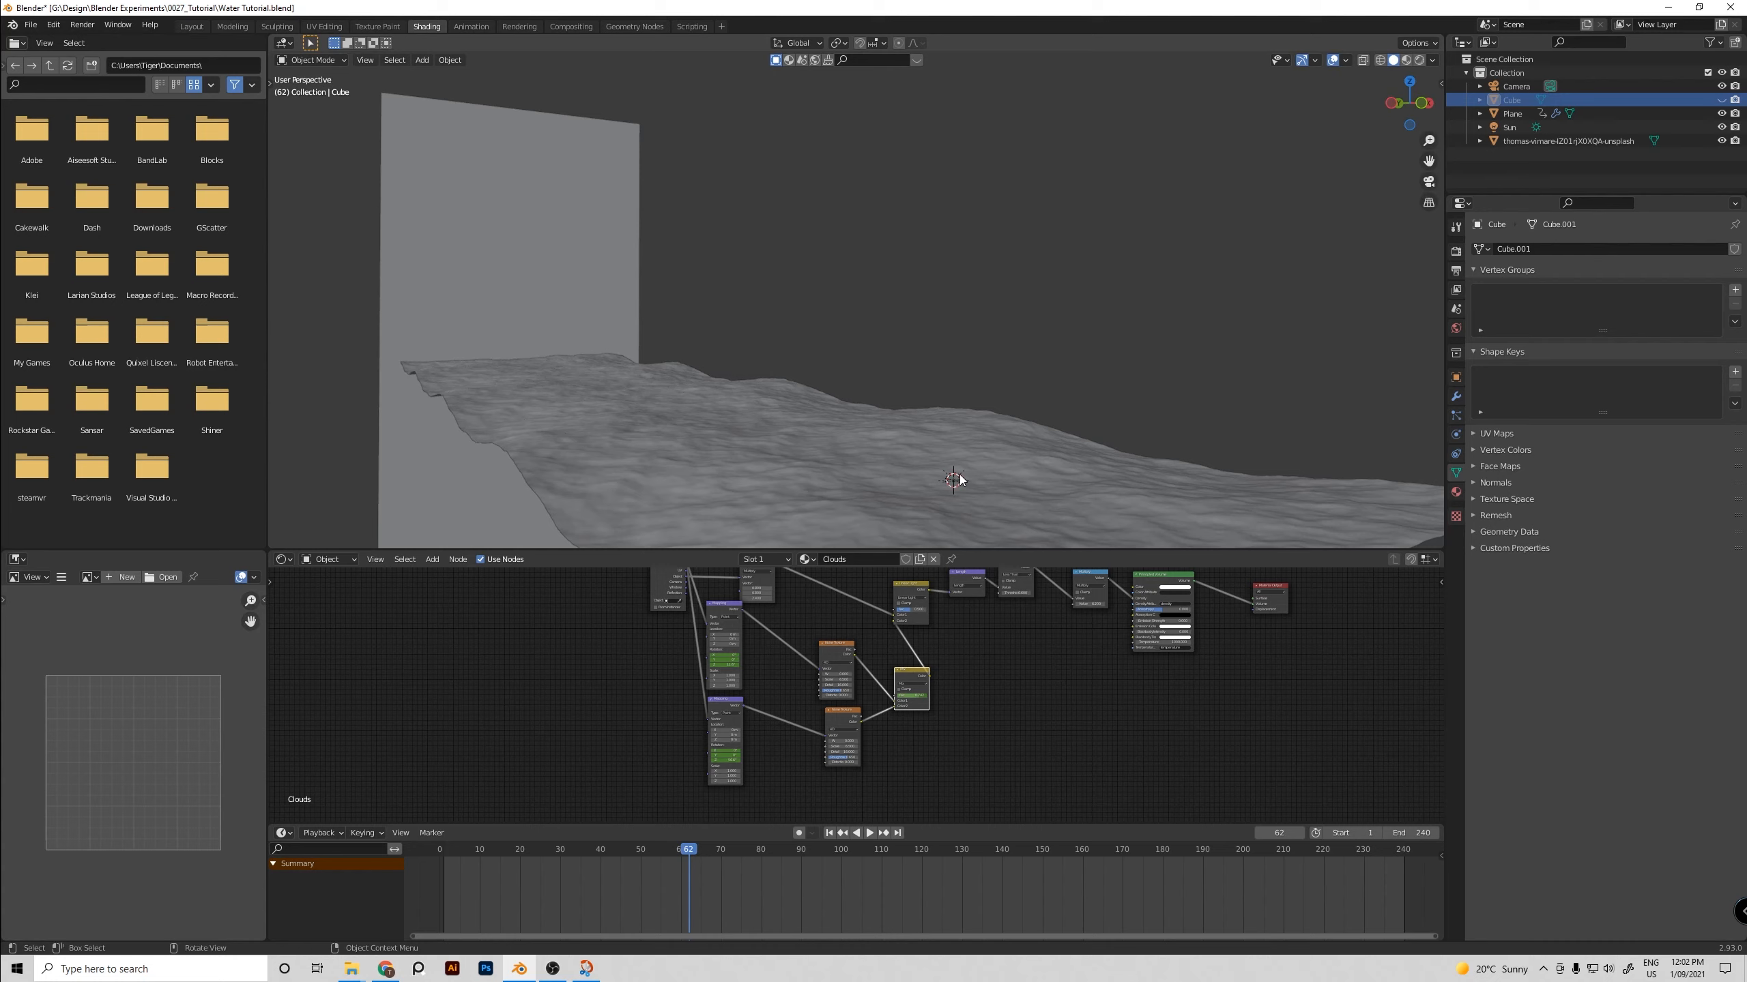
{"action": "left_click", "coordinate": [959, 476]}
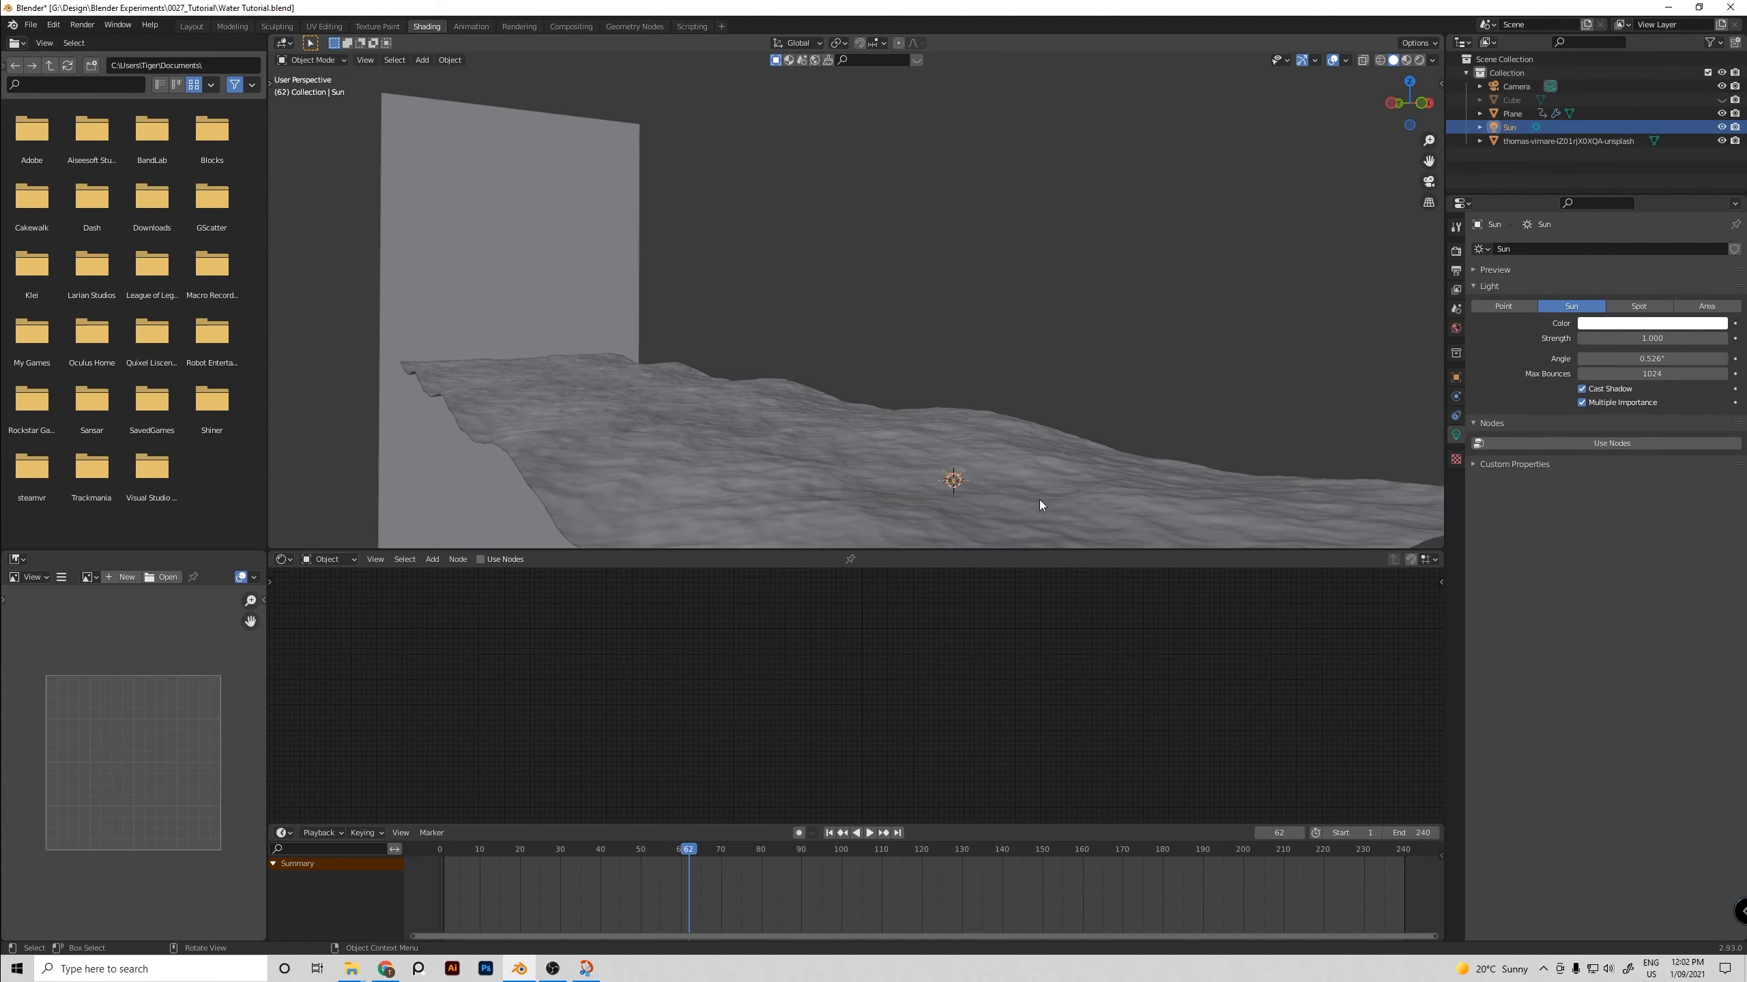
{"action": "key", "text": "g"}
{"action": "key", "text": "z"}
{"action": "left_click", "coordinate": [1120, 255]}
{"action": "middle_click_drag", "start_coordinate": [1121, 255], "coordinate": [1015, 285]}
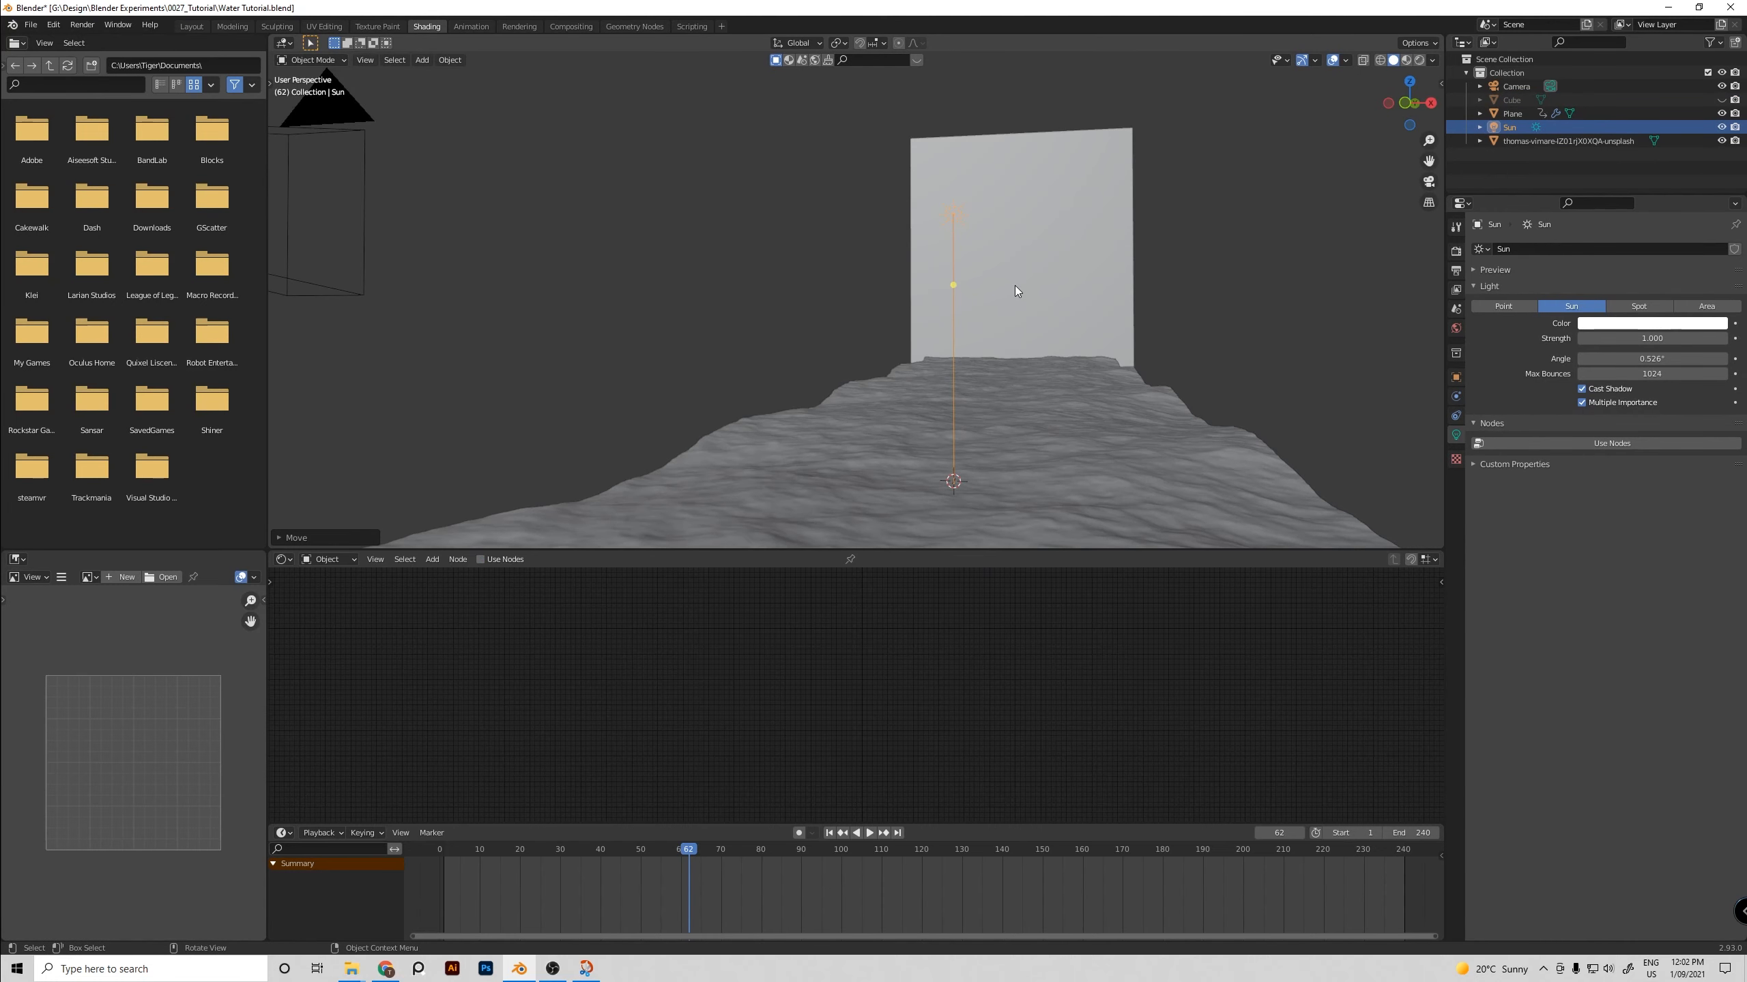
Check the sun's lighting in the rendered camera view and rotate the sun slightly from the top view
{"action": "key", "text": "KP_0"}
{"action": "key", "text": "z"}
{"action": "left_click", "coordinate": [887, 192]}
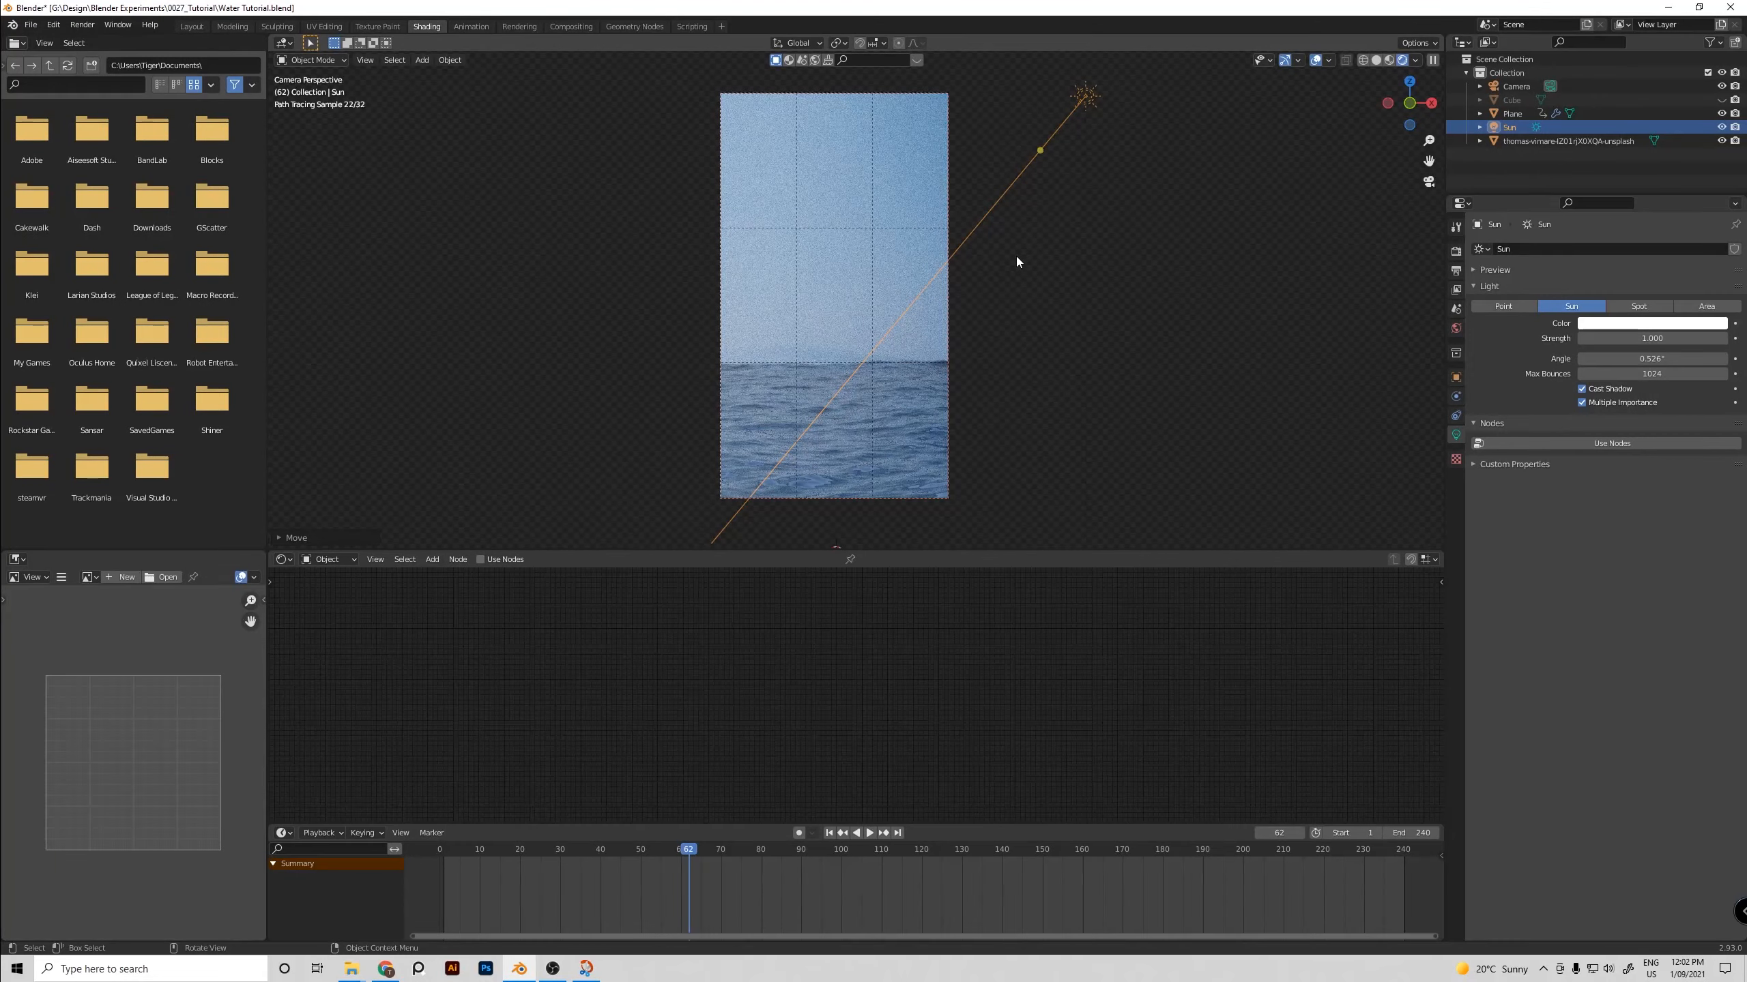
{"action": "key", "text": "KP_7"}
{"action": "scroll", "coordinate": [1015, 257], "scroll_direction": "down", "scroll_amount": 3}
{"action": "scroll", "coordinate": [1089, 241], "scroll_direction": "down", "scroll_amount": 2}
{"action": "key", "text": "r"}
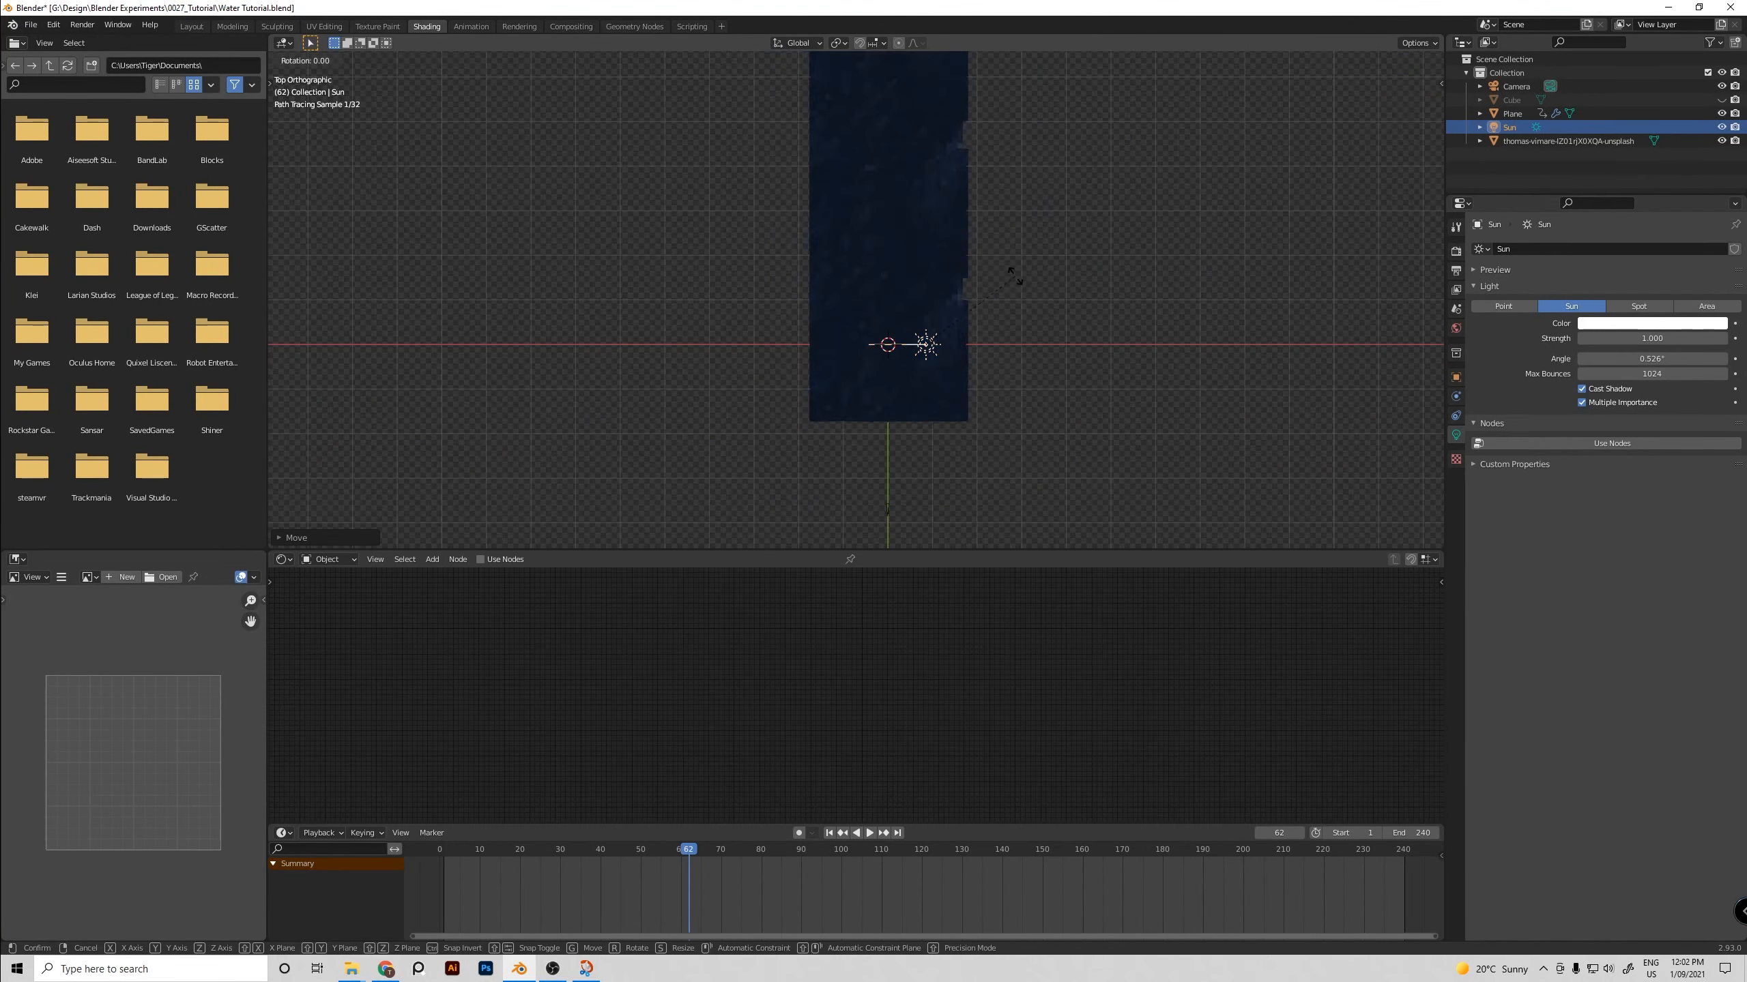
{"action": "left_click", "coordinate": [1034, 317]}
{"action": "key", "text": "KP_0"}
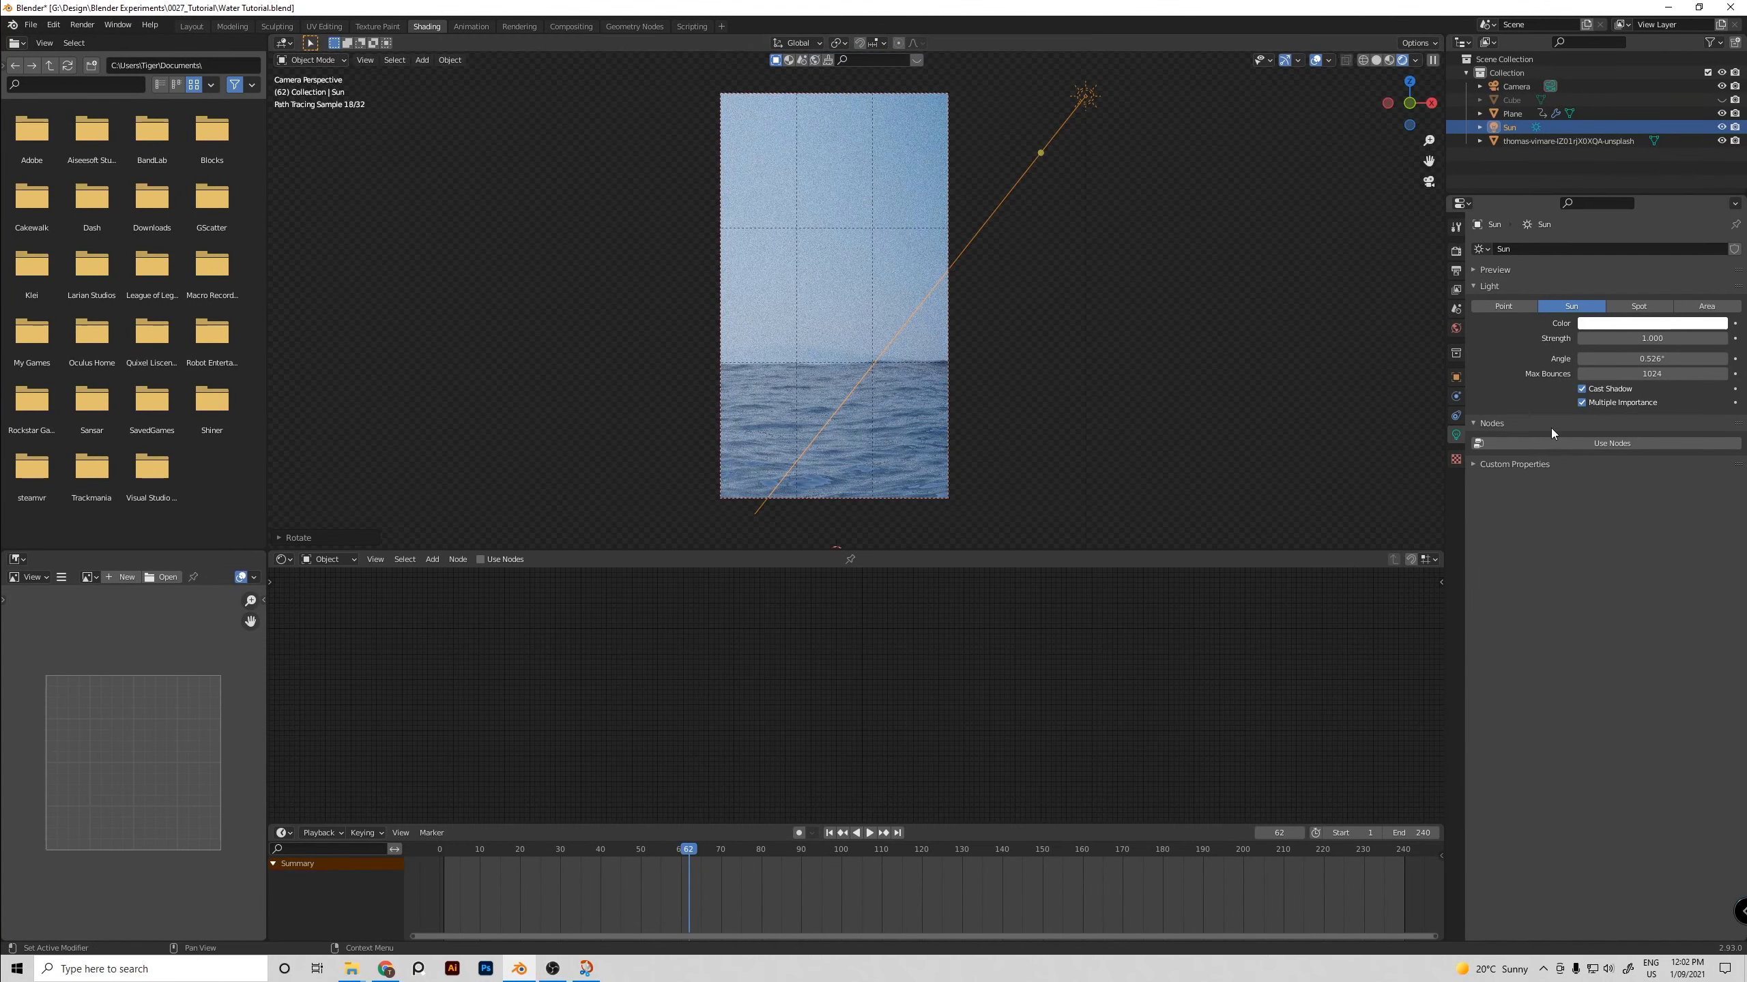
Set the sun light's strength to 1.350 and its colour to pale yellow with hue 0.133, saturation 0.471 and value 1.000
{"action": "left_click_drag", "start_coordinate": [1657, 338], "coordinate": [1685, 337]}
{"action": "left_click", "coordinate": [1585, 323]}
{"action": "left_click", "coordinate": [1645, 199]}
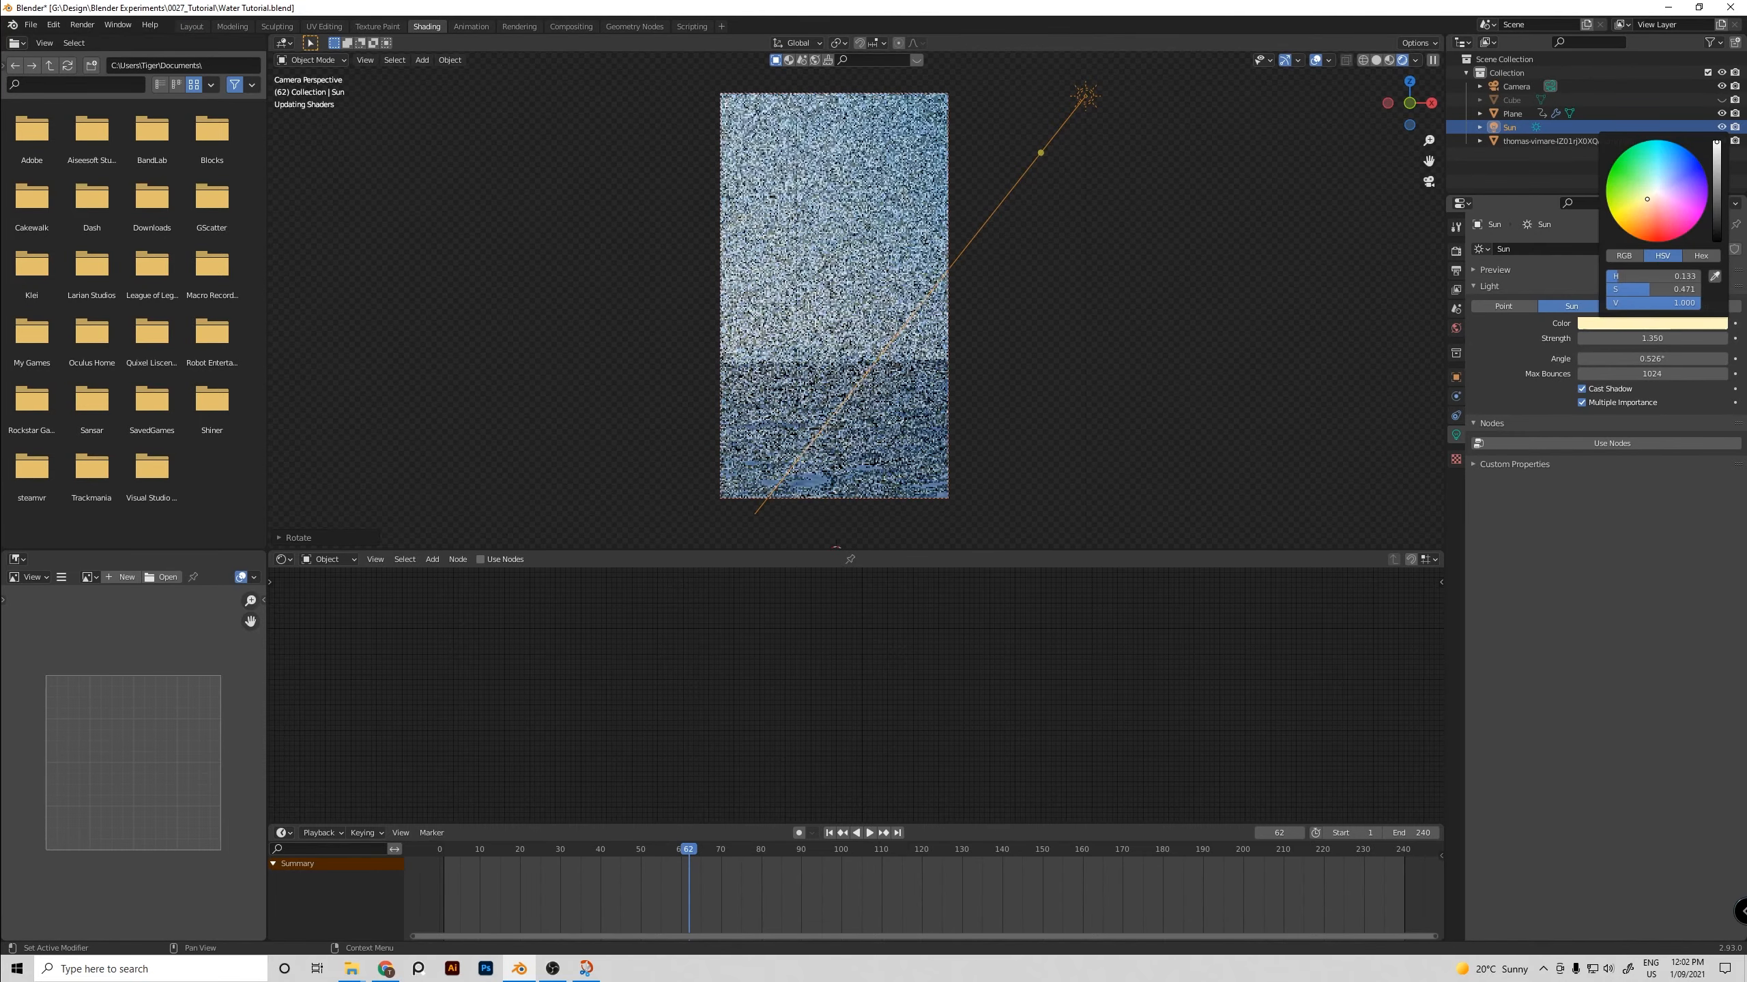
Unhide the cloud cube, reselect the sun light and set its strength to 3.180
{"action": "key", "text": "z"}
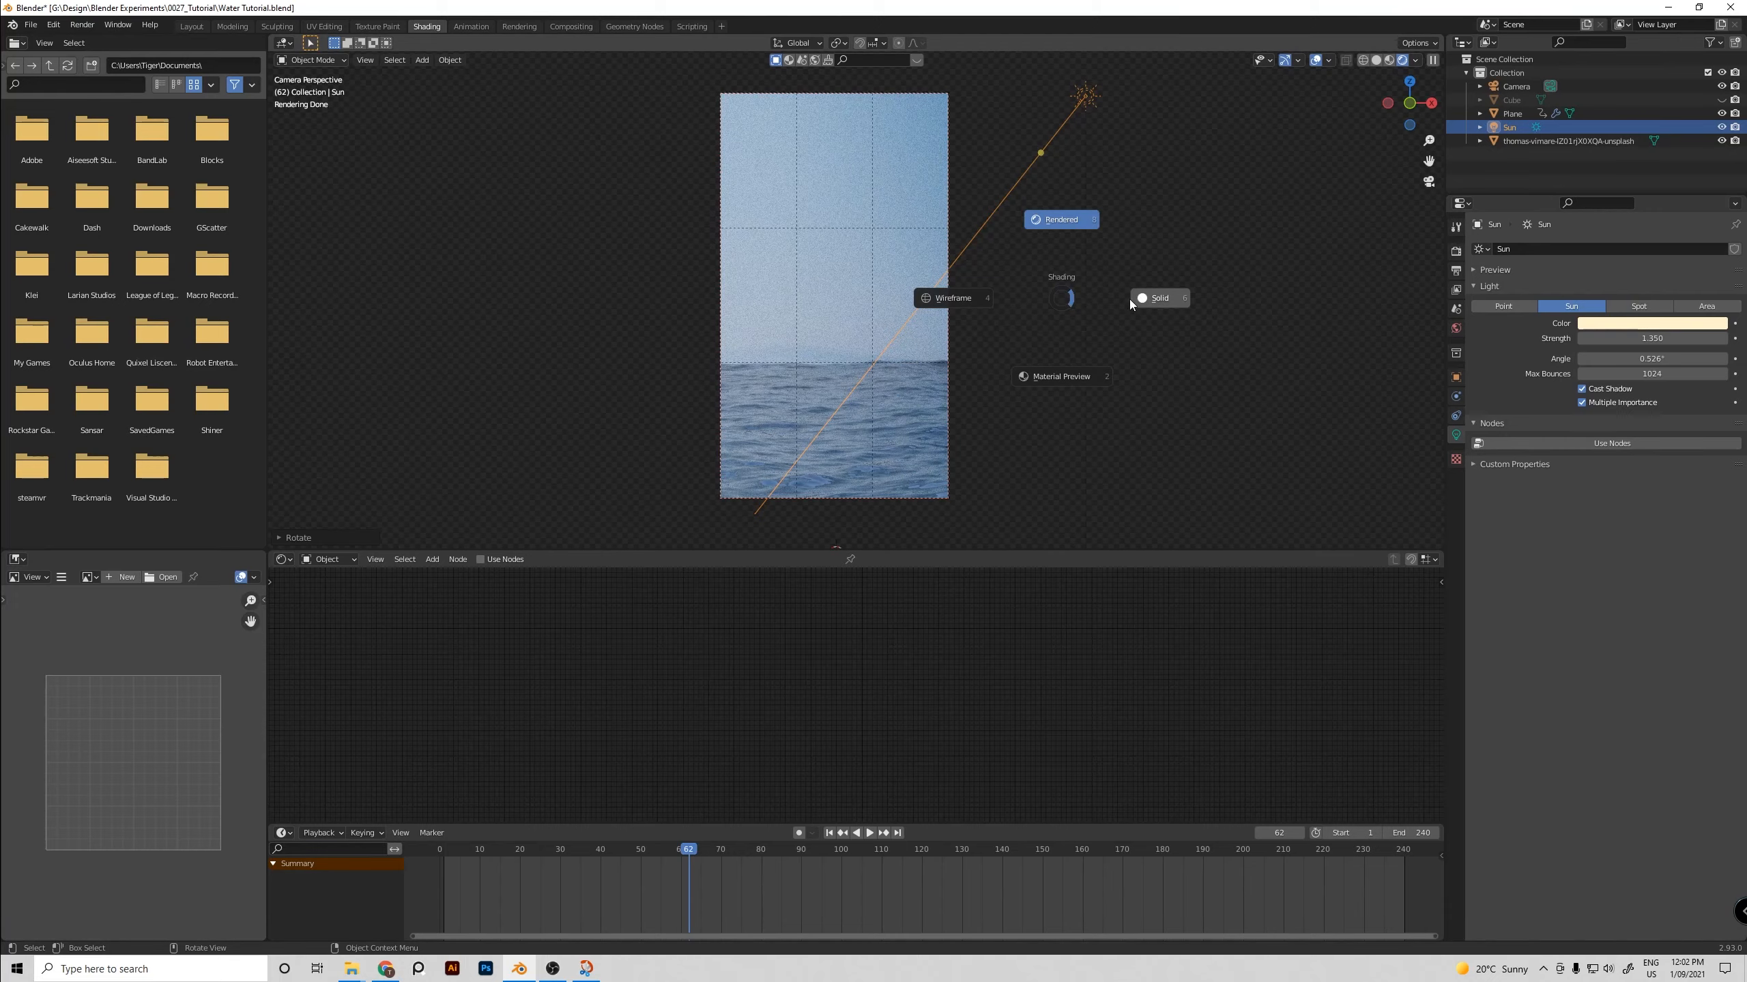
{"action": "left_click", "coordinate": [1059, 298]}
{"action": "key", "text": "alt+h"}
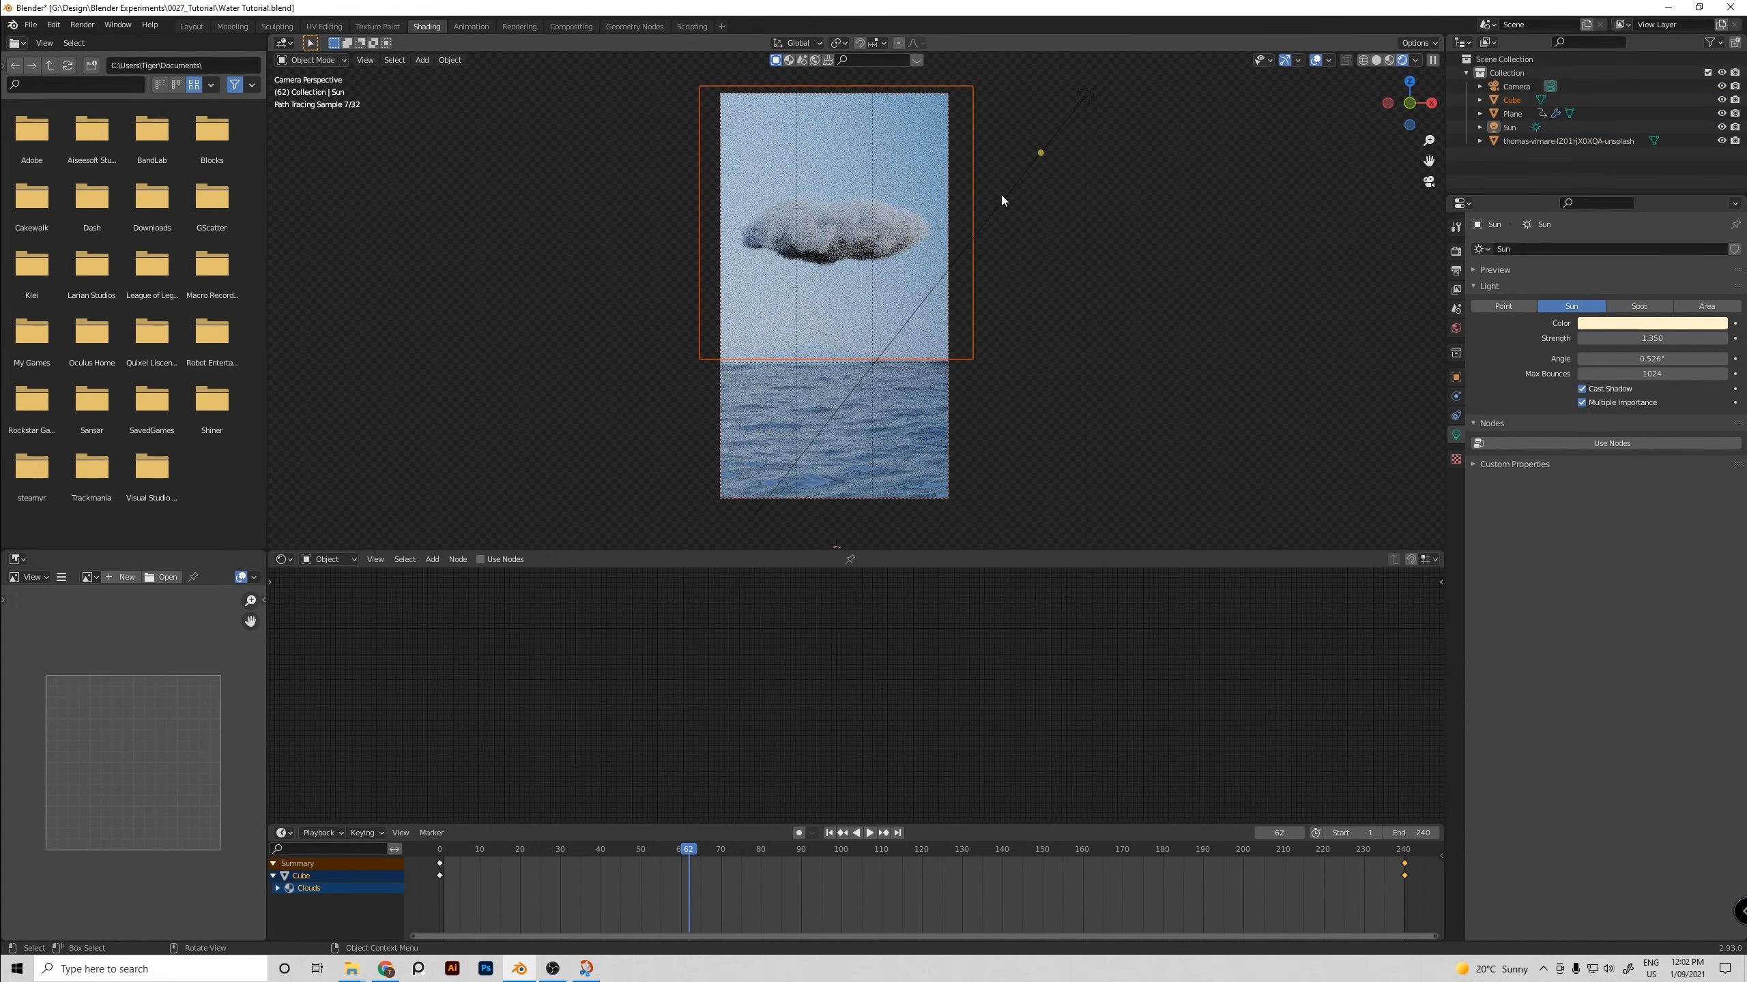
{"action": "left_click", "coordinate": [1041, 152]}
{"action": "scroll", "coordinate": [860, 252], "scroll_direction": "up", "scroll_amount": 1}
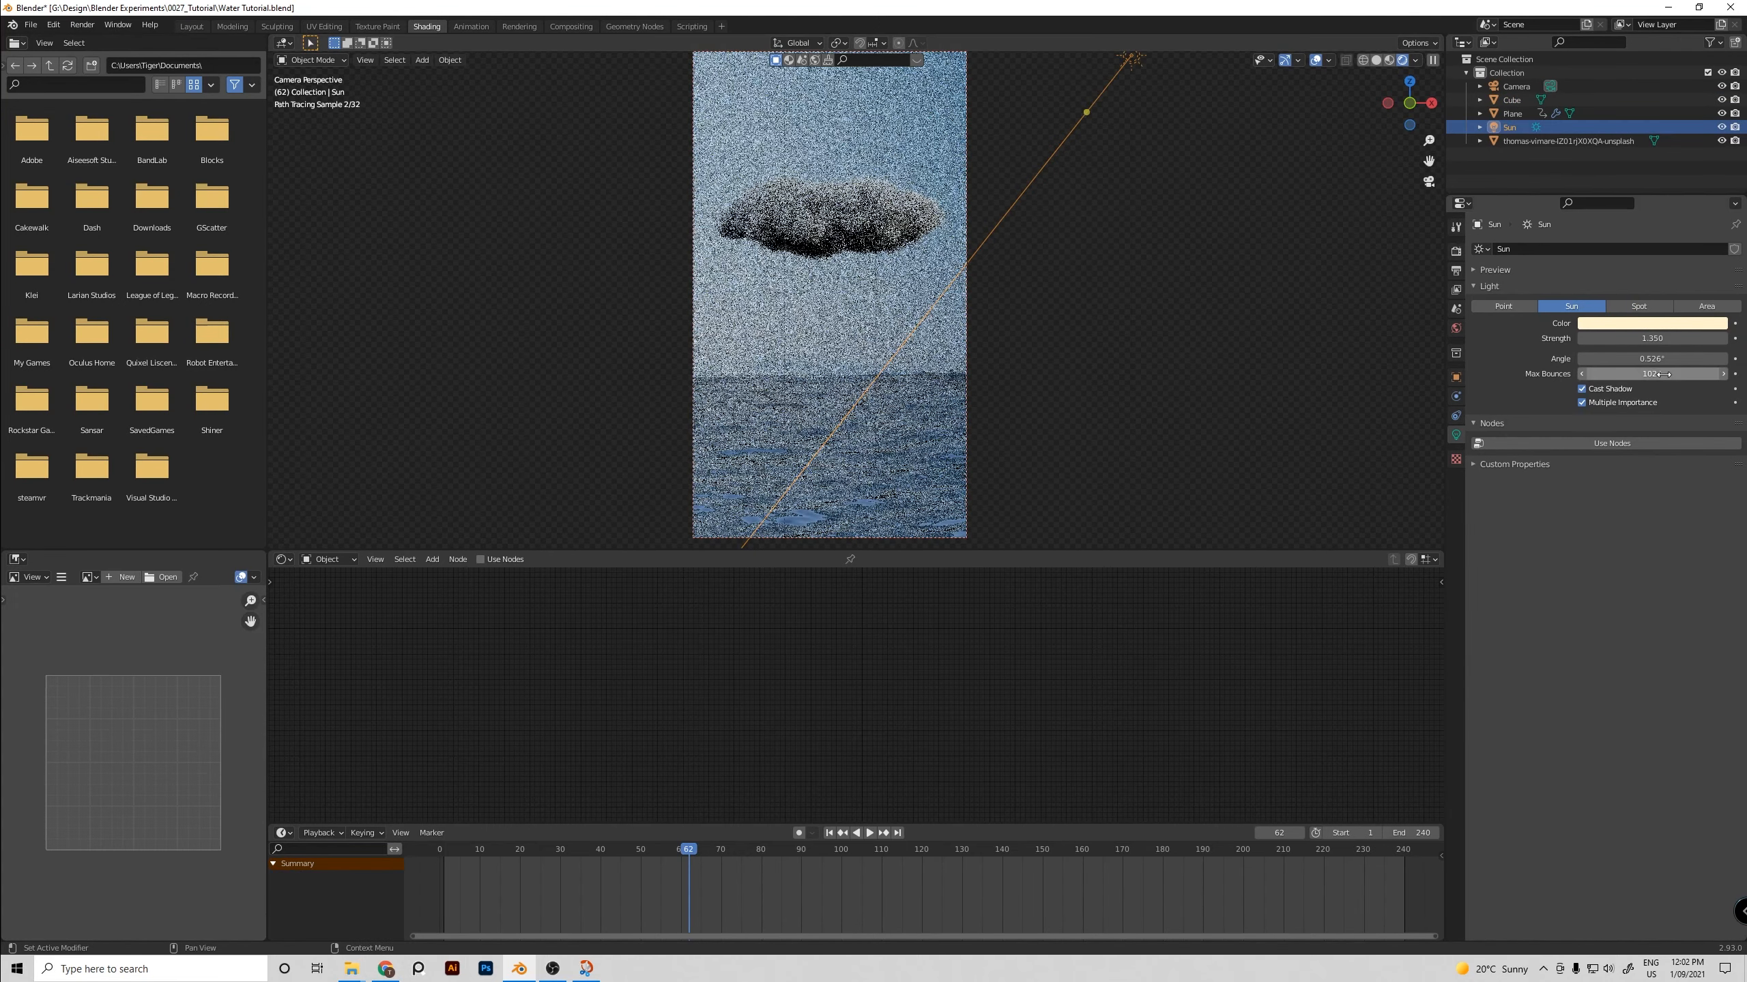
{"action": "left_click_drag", "start_coordinate": [1650, 338], "coordinate": [1637, 337]}
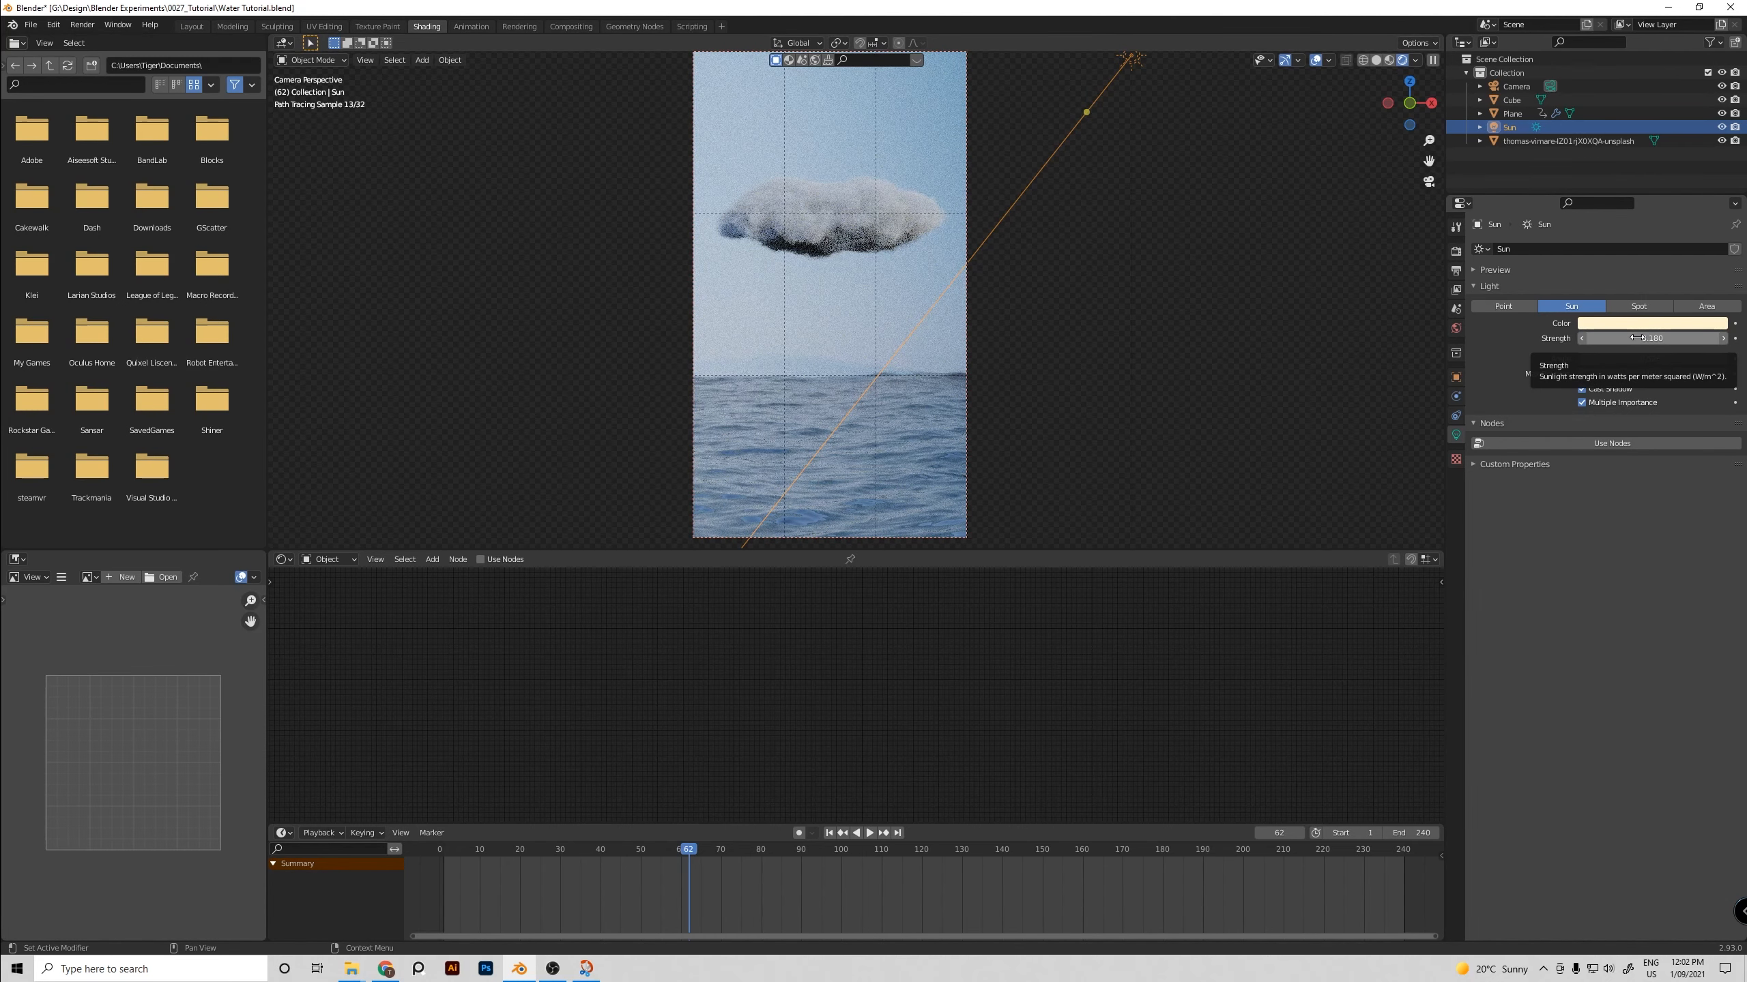
Set the value of the Multiply node feeding the cloud material's volume density to 2.800
{"action": "left_click", "coordinate": [806, 237]}
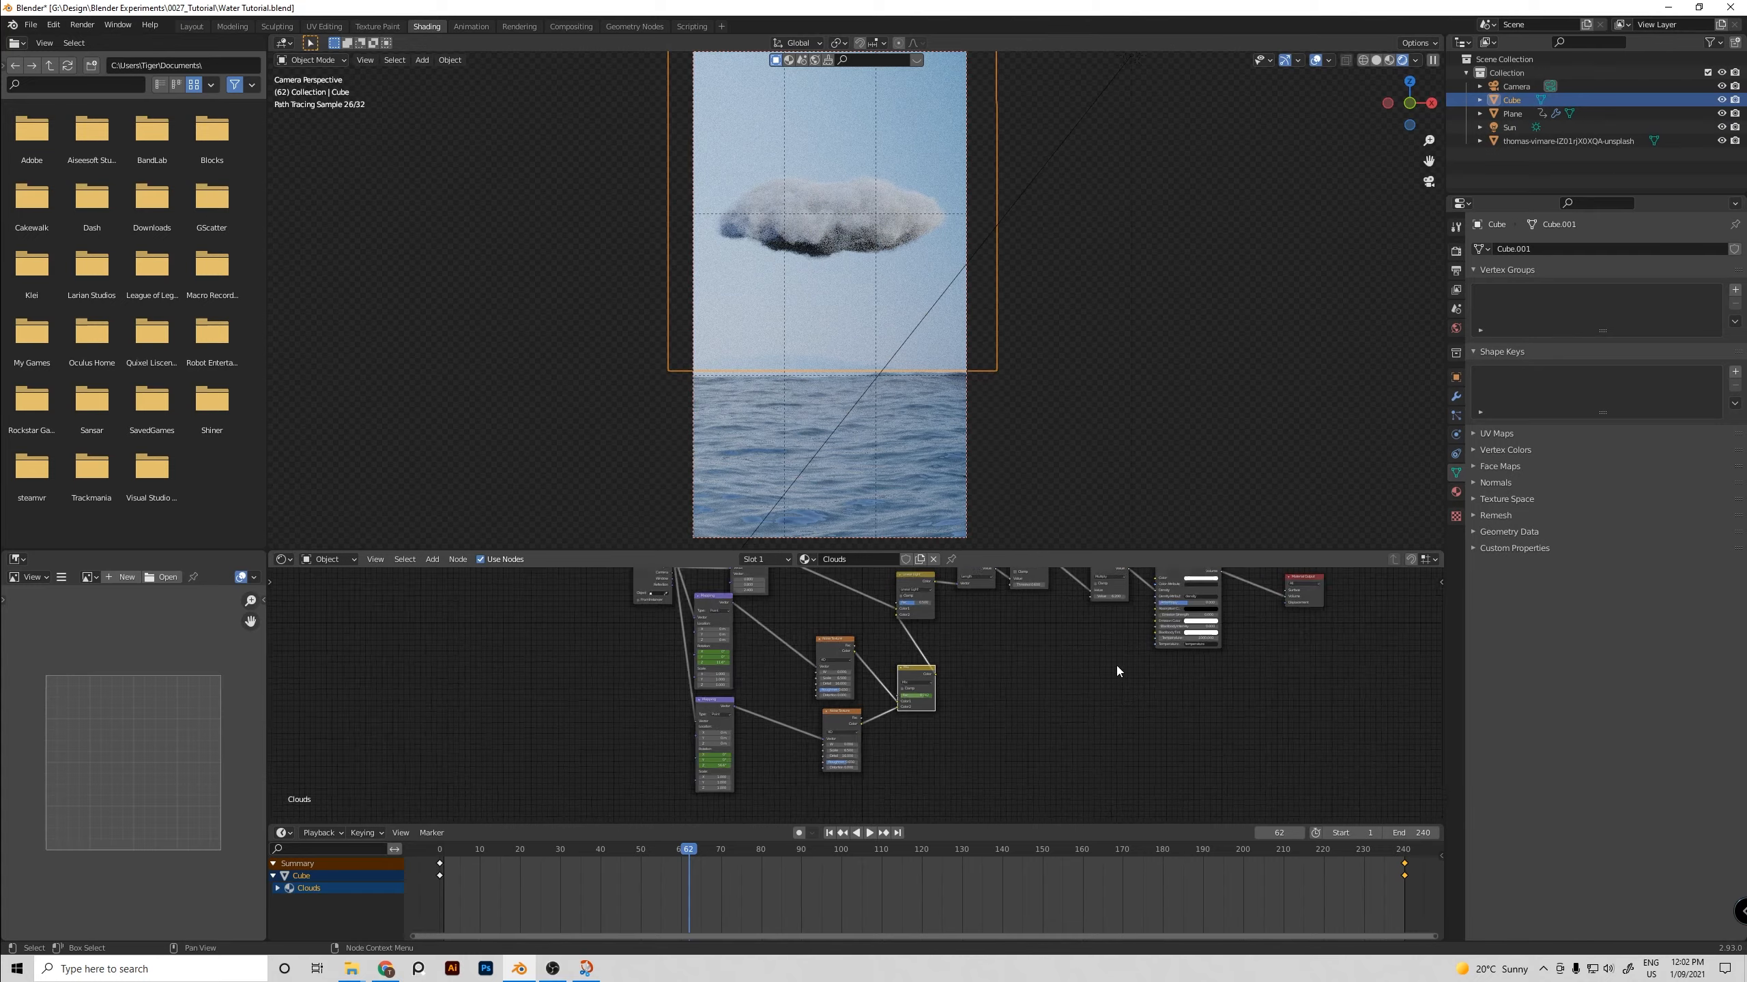
{"action": "scroll", "coordinate": [954, 642], "scroll_direction": "up", "scroll_amount": 3}
{"action": "scroll", "coordinate": [955, 643], "scroll_direction": "up", "scroll_amount": 3}
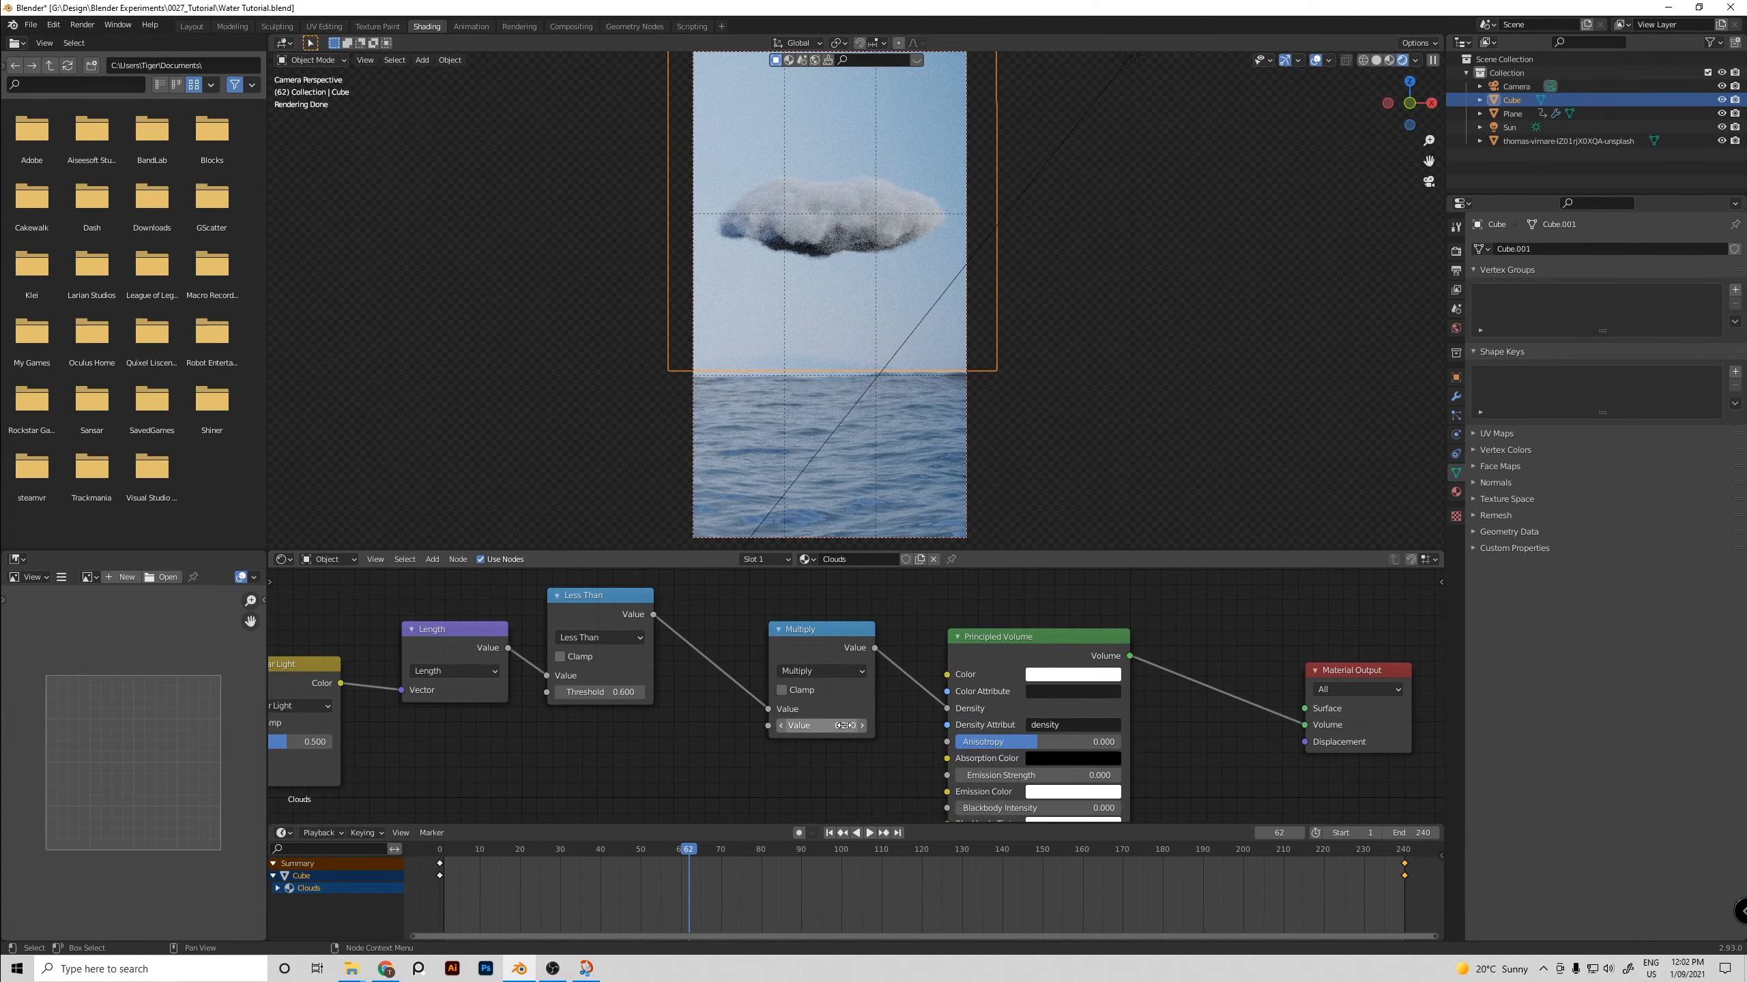
{"action": "mouse_move", "coordinate": [822, 726]}
{"action": "left_mouse_down"}
{"action": "mouse_move", "coordinate": [688, 726]}
{"action": "mouse_move", "coordinate": [819, 726]}
{"action": "left_mouse_up"}
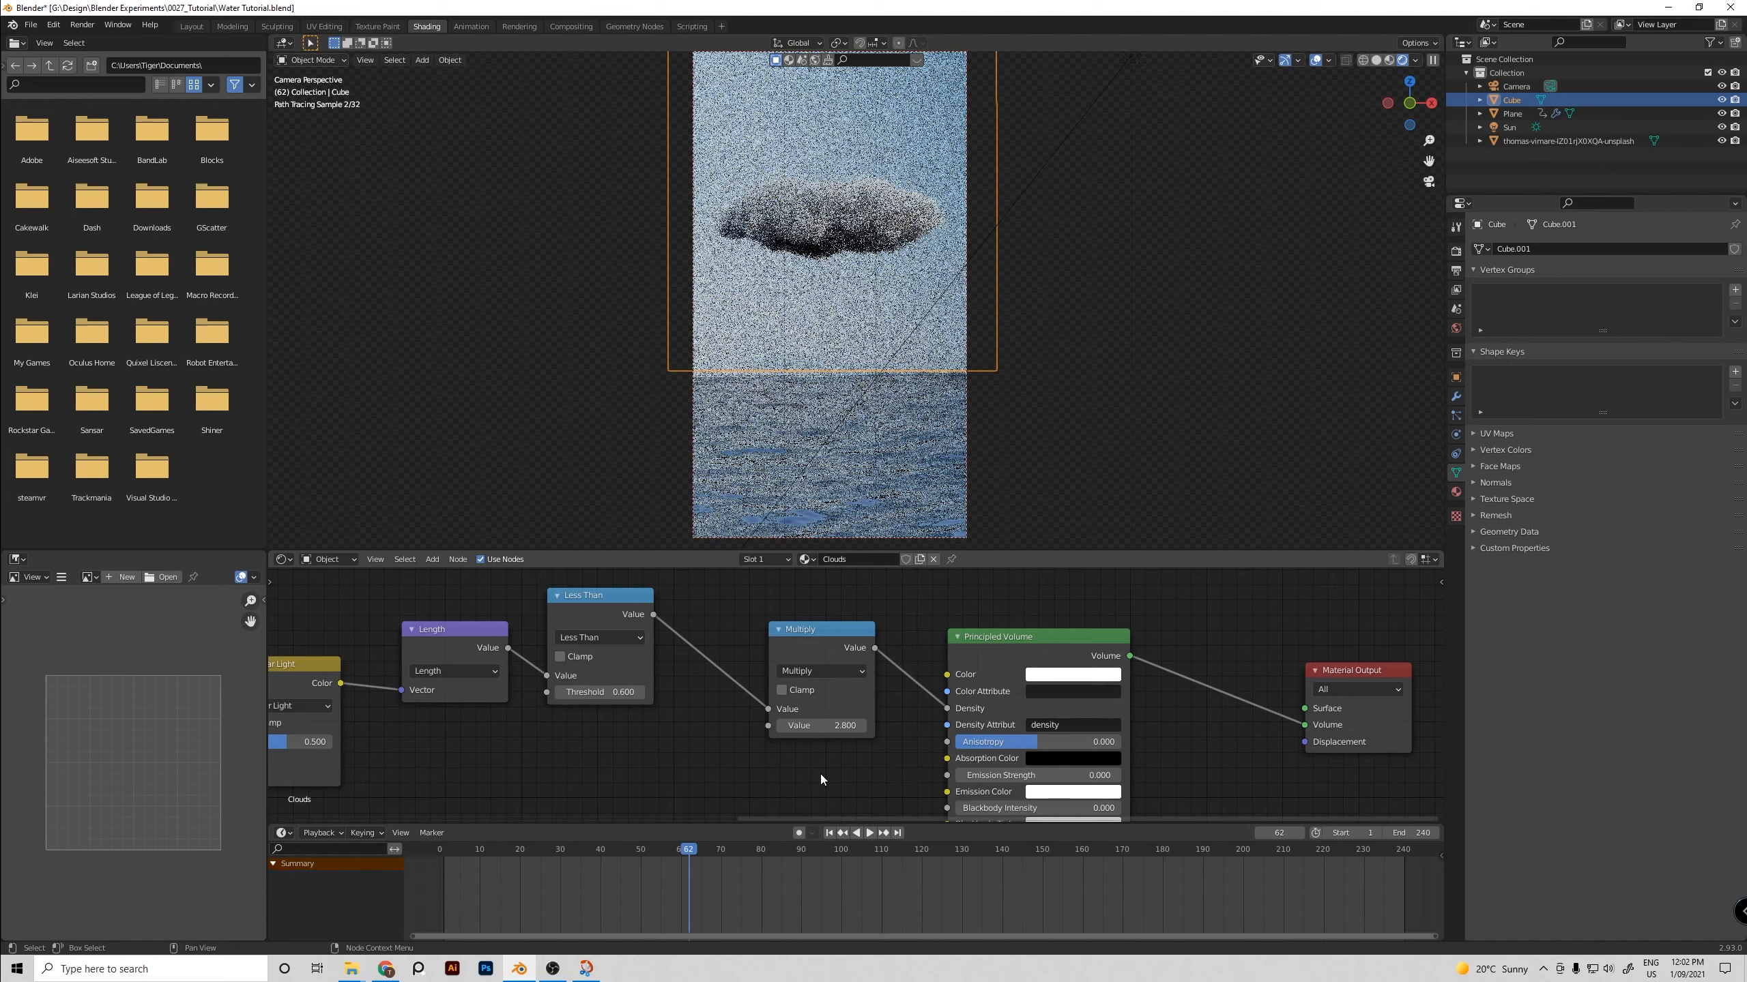
{"action": "left_click", "coordinate": [1144, 364]}
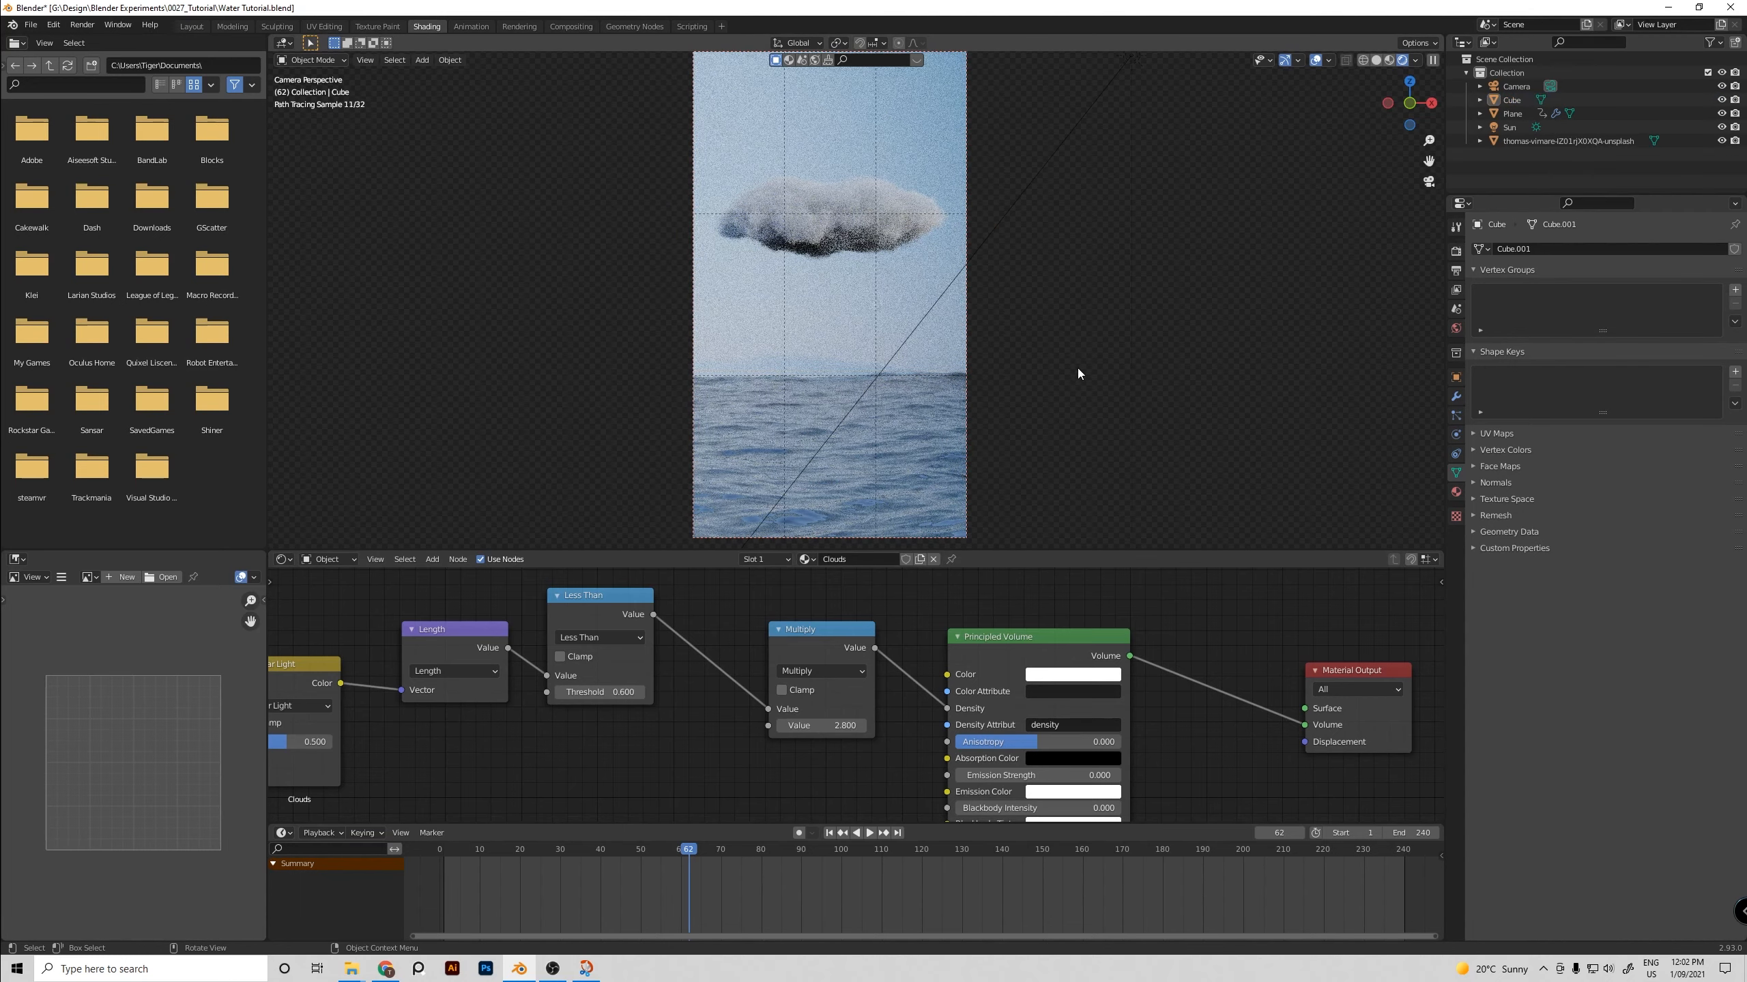
Move the cloud cube about 61 m along the global Y axis, farther back over the water, in solid shading
{"action": "left_click", "coordinate": [855, 255]}
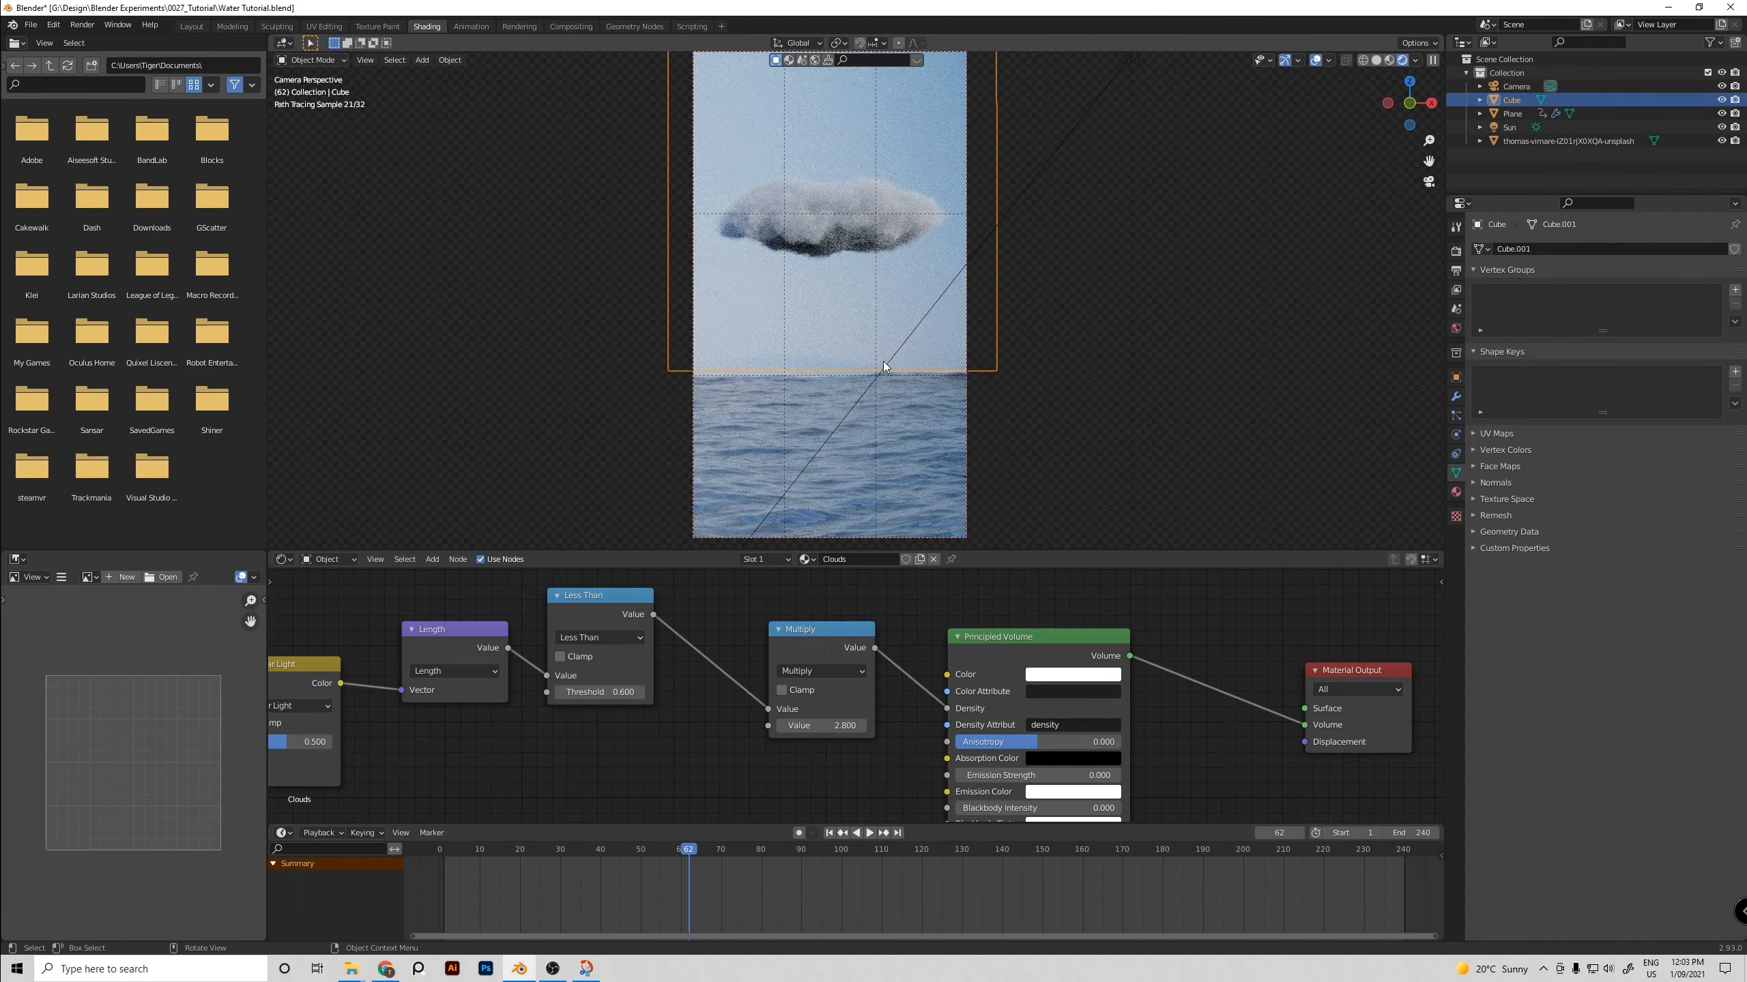
{"action": "scroll", "coordinate": [827, 477], "scroll_direction": "down", "scroll_amount": 2}
{"action": "scroll", "coordinate": [837, 454], "scroll_direction": "up", "scroll_amount": 1}
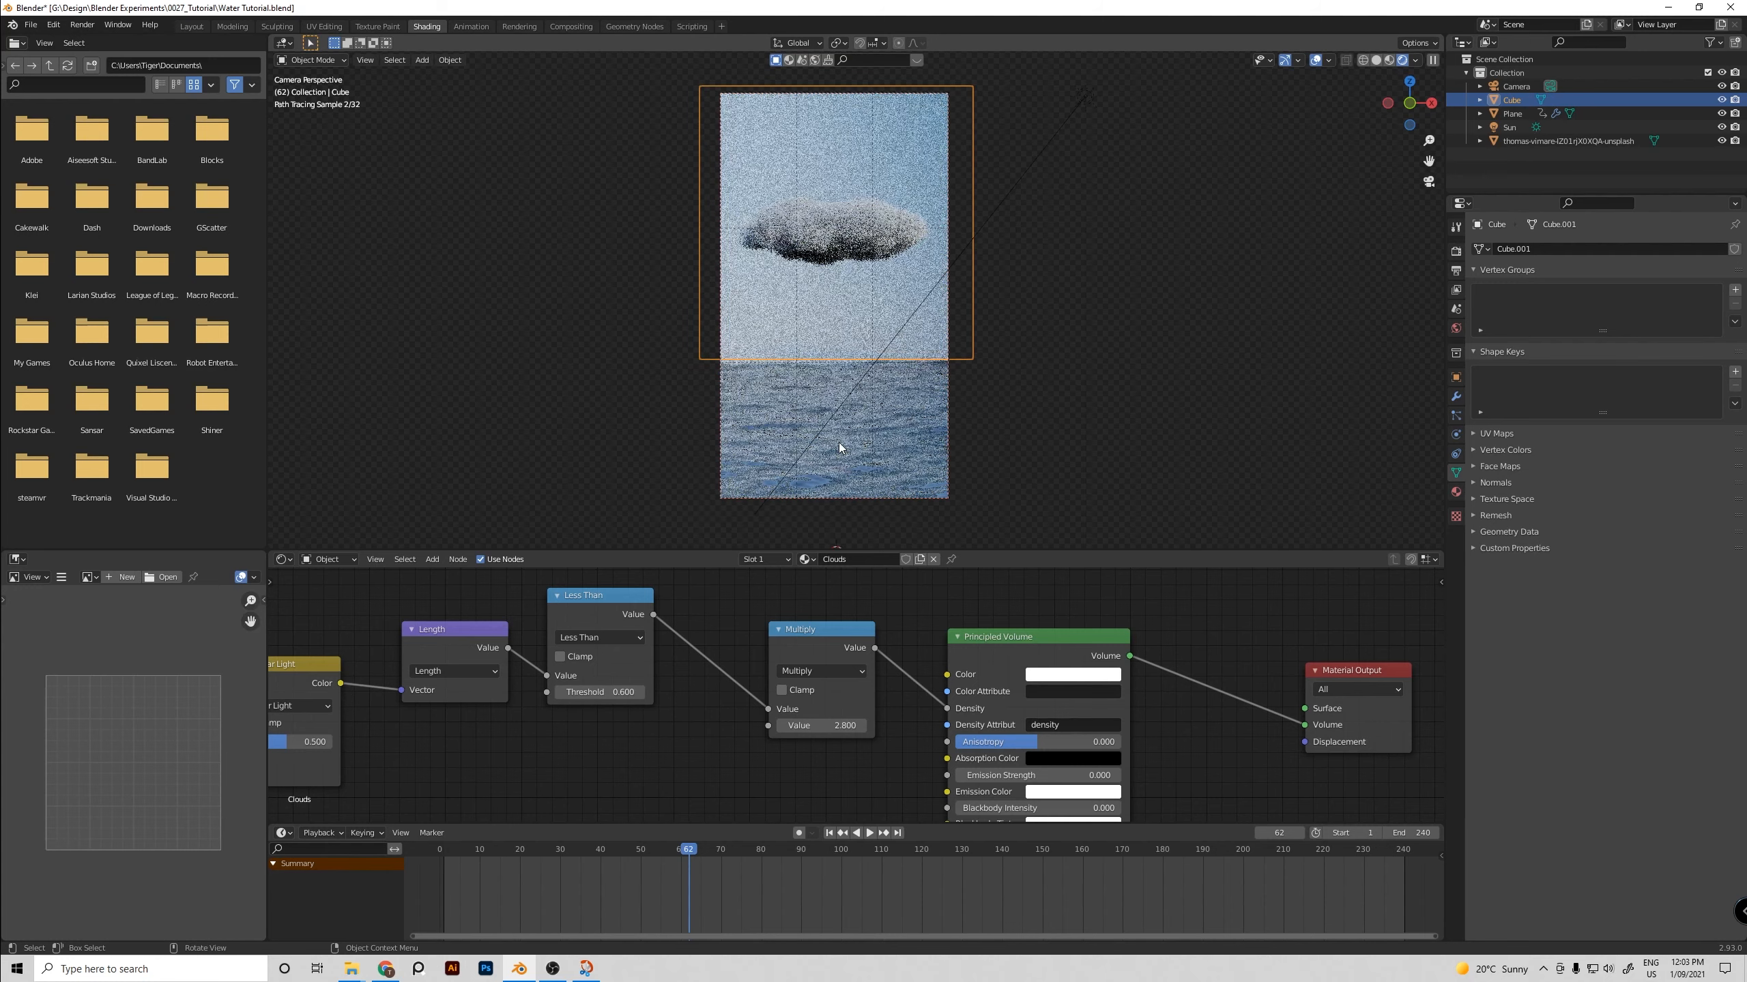
{"action": "left_click", "coordinate": [854, 447]}
{"action": "key", "text": "z"}
{"action": "left_click", "coordinate": [990, 441]}
{"action": "mouse_move", "coordinate": [939, 434]}
{"action": "middle_mouse_down"}
{"action": "mouse_move", "coordinate": [941, 419]}
{"action": "mouse_move", "coordinate": [1088, 416]}
{"action": "mouse_move", "coordinate": [1268, 293]}
{"action": "mouse_move", "coordinate": [1204, 346]}
{"action": "mouse_move", "coordinate": [1136, 349]}
{"action": "mouse_move", "coordinate": [1036, 415]}
{"action": "mouse_move", "coordinate": [966, 305]}
{"action": "mouse_move", "coordinate": [1125, 293]}
{"action": "middle_mouse_up"}
{"action": "left_click", "coordinate": [958, 313]}
{"action": "key", "text": "g"}
{"action": "key", "text": "y"}
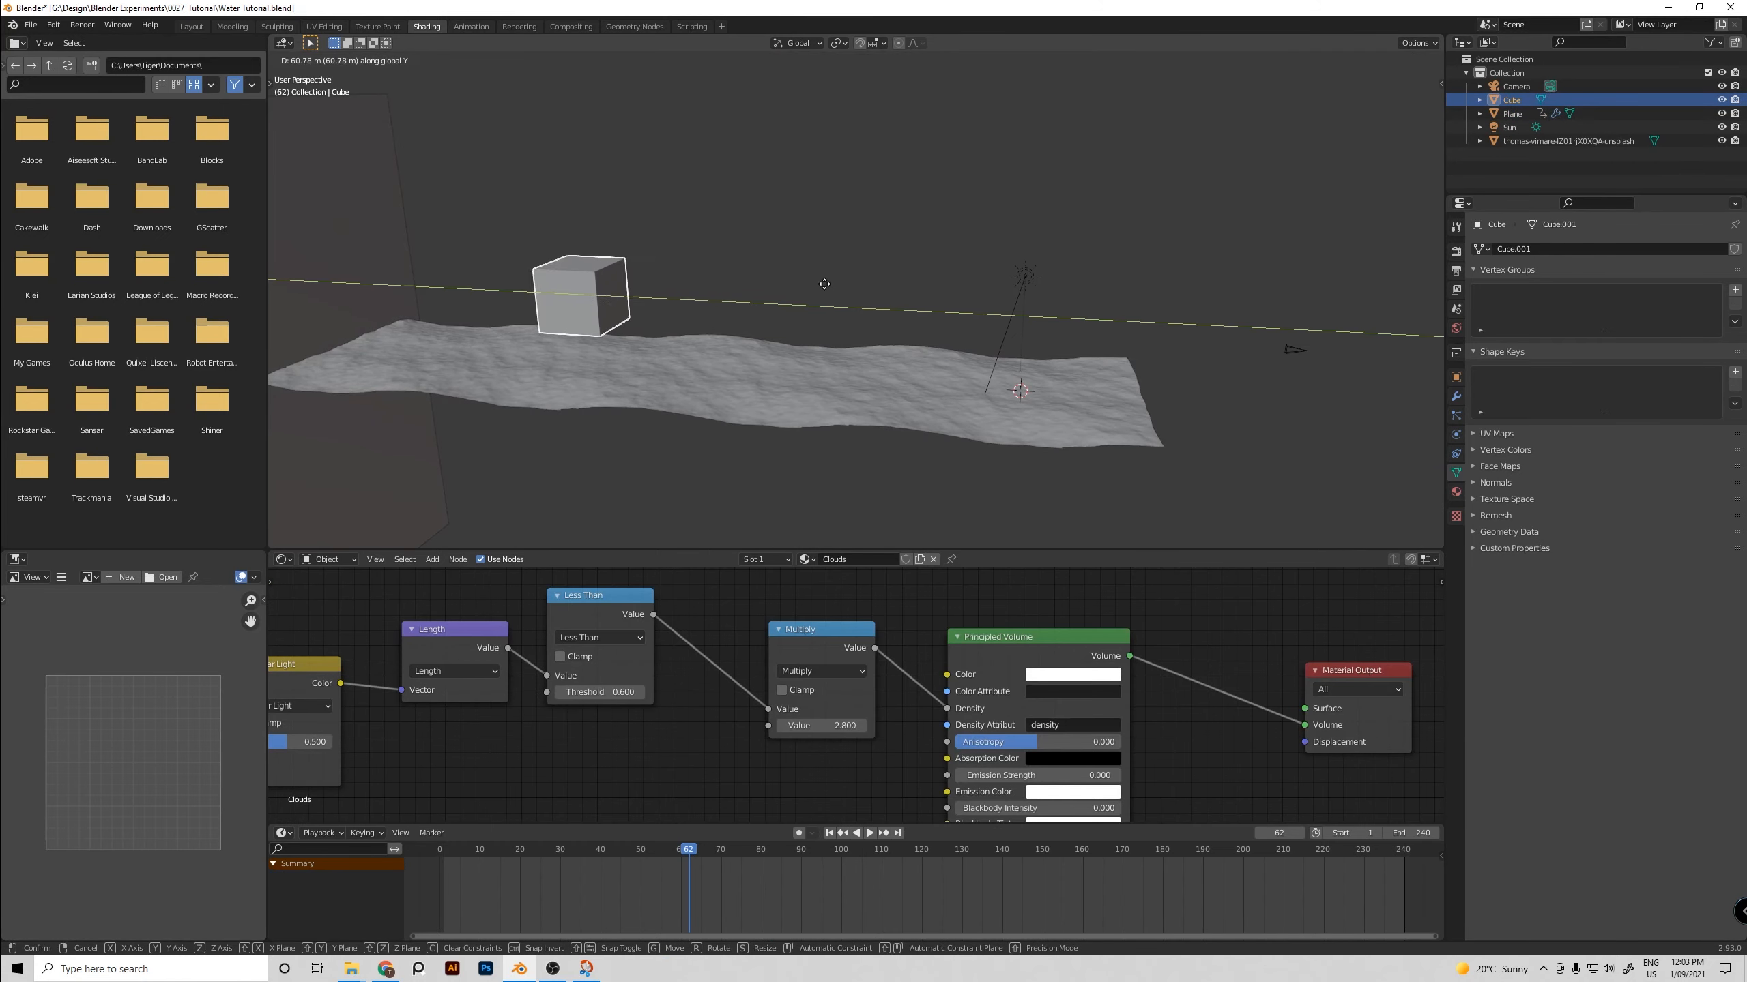
{"action": "left_click", "coordinate": [816, 283]}
In the rendered camera view, scale the cloud cube up to about the frame's width and raise the cloud above the horizon
{"action": "key", "text": "KP_0"}
{"action": "key", "text": "x"}
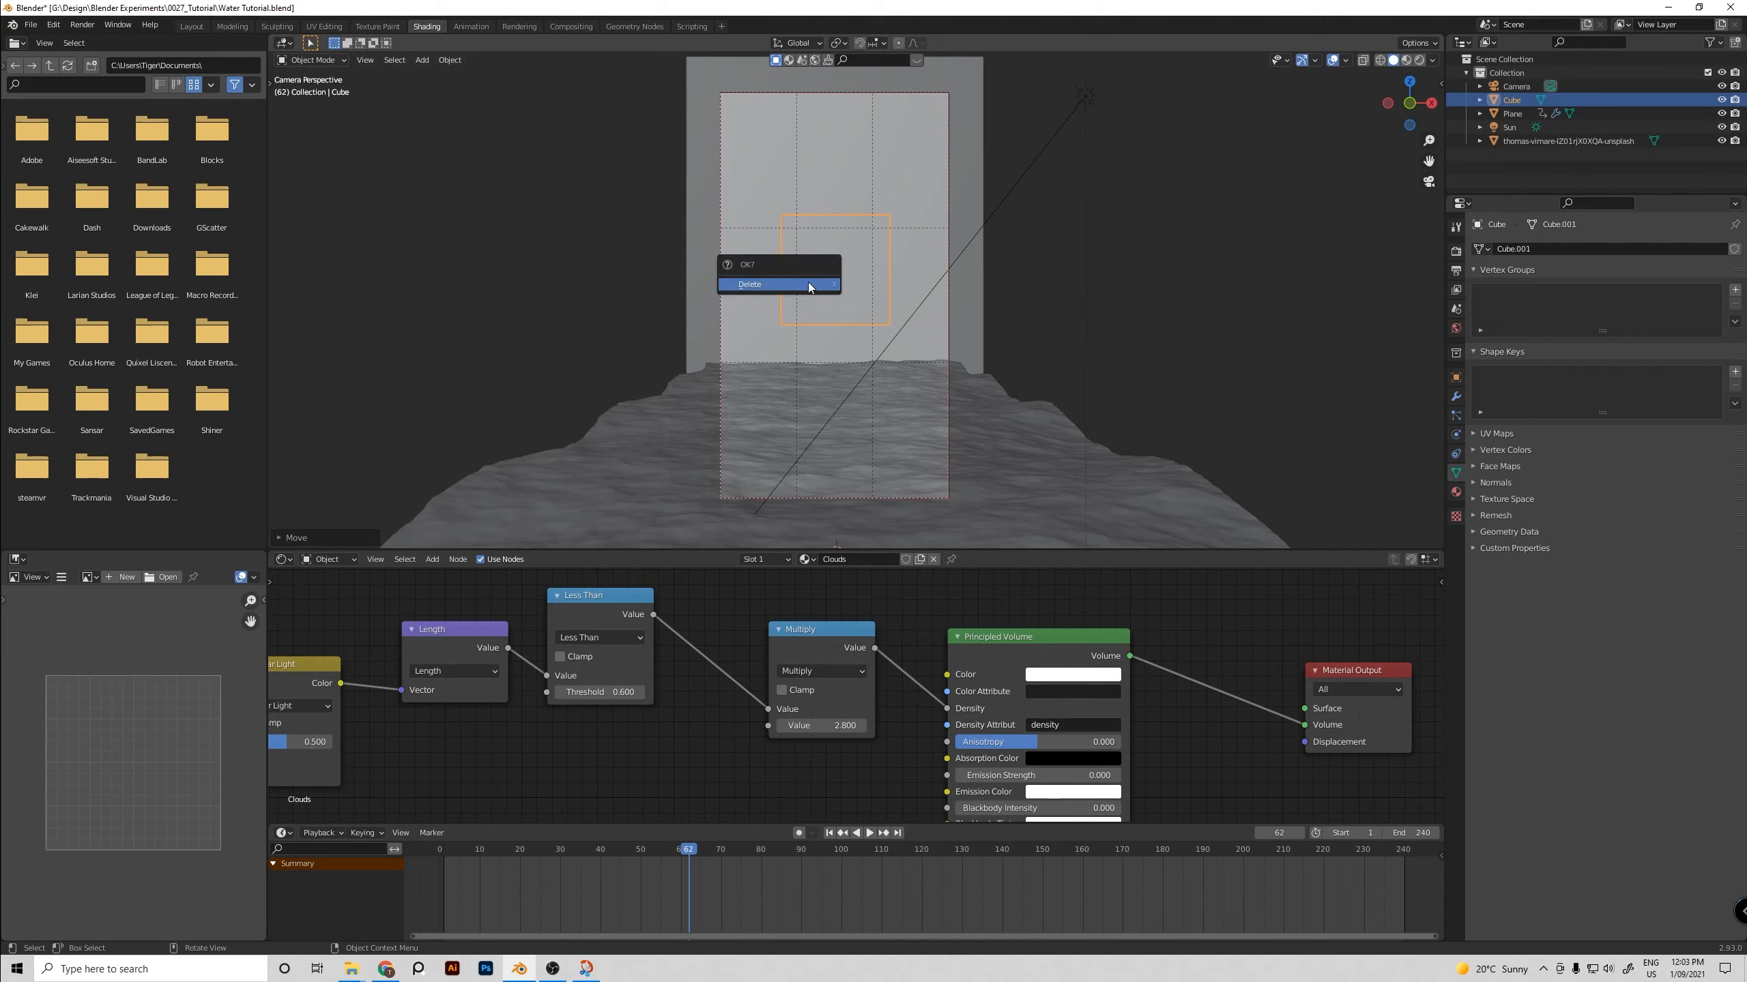
{"action": "key", "text": "z"}
{"action": "left_click", "coordinate": [835, 202]}
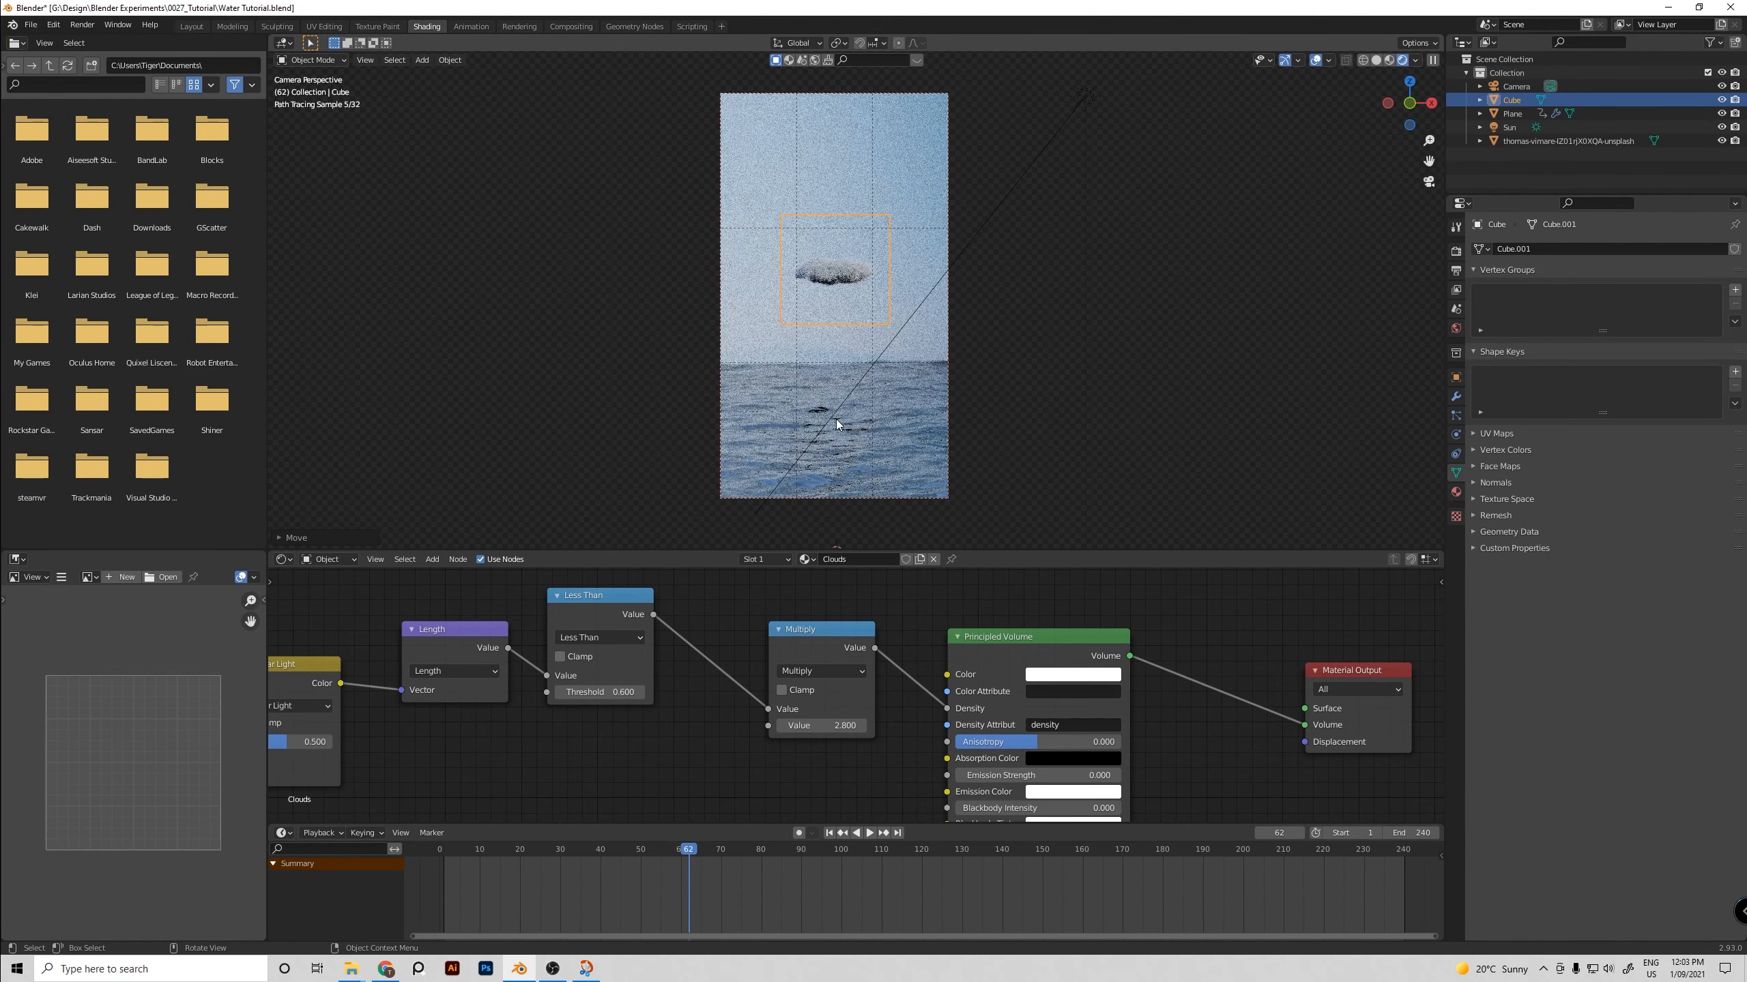
{"action": "key", "text": "s"}
{"action": "left_click", "coordinate": [1044, 379]}
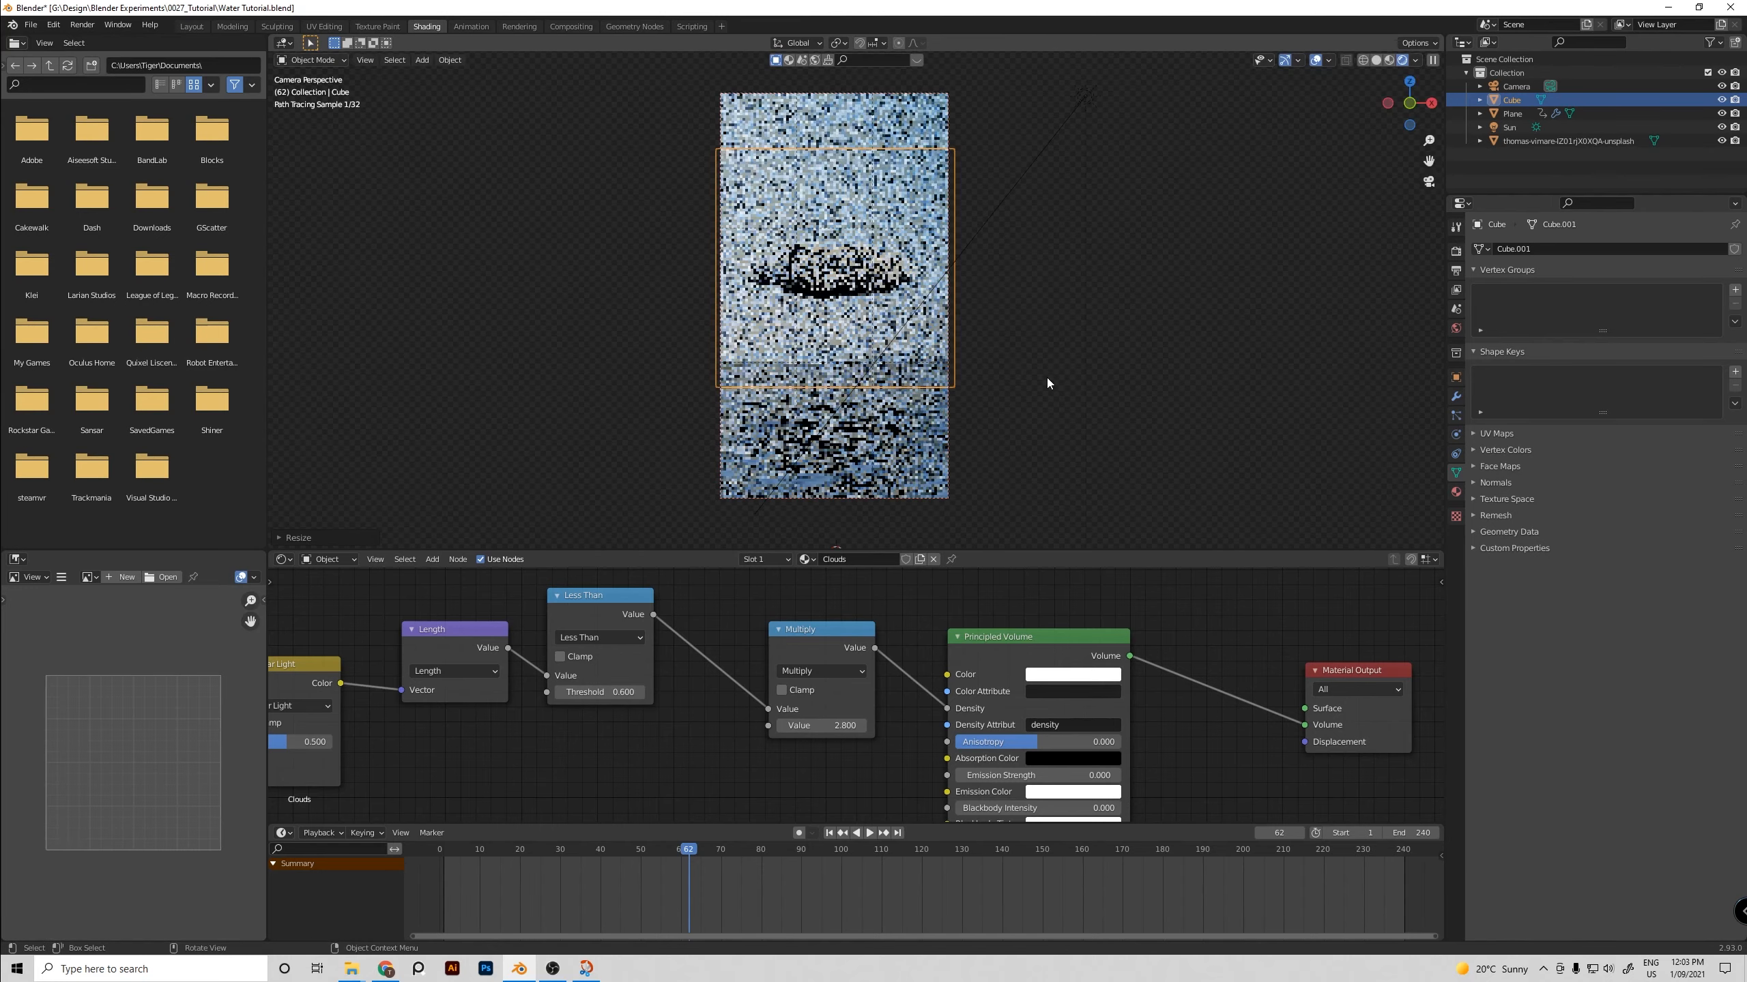
{"action": "key", "text": "s"}
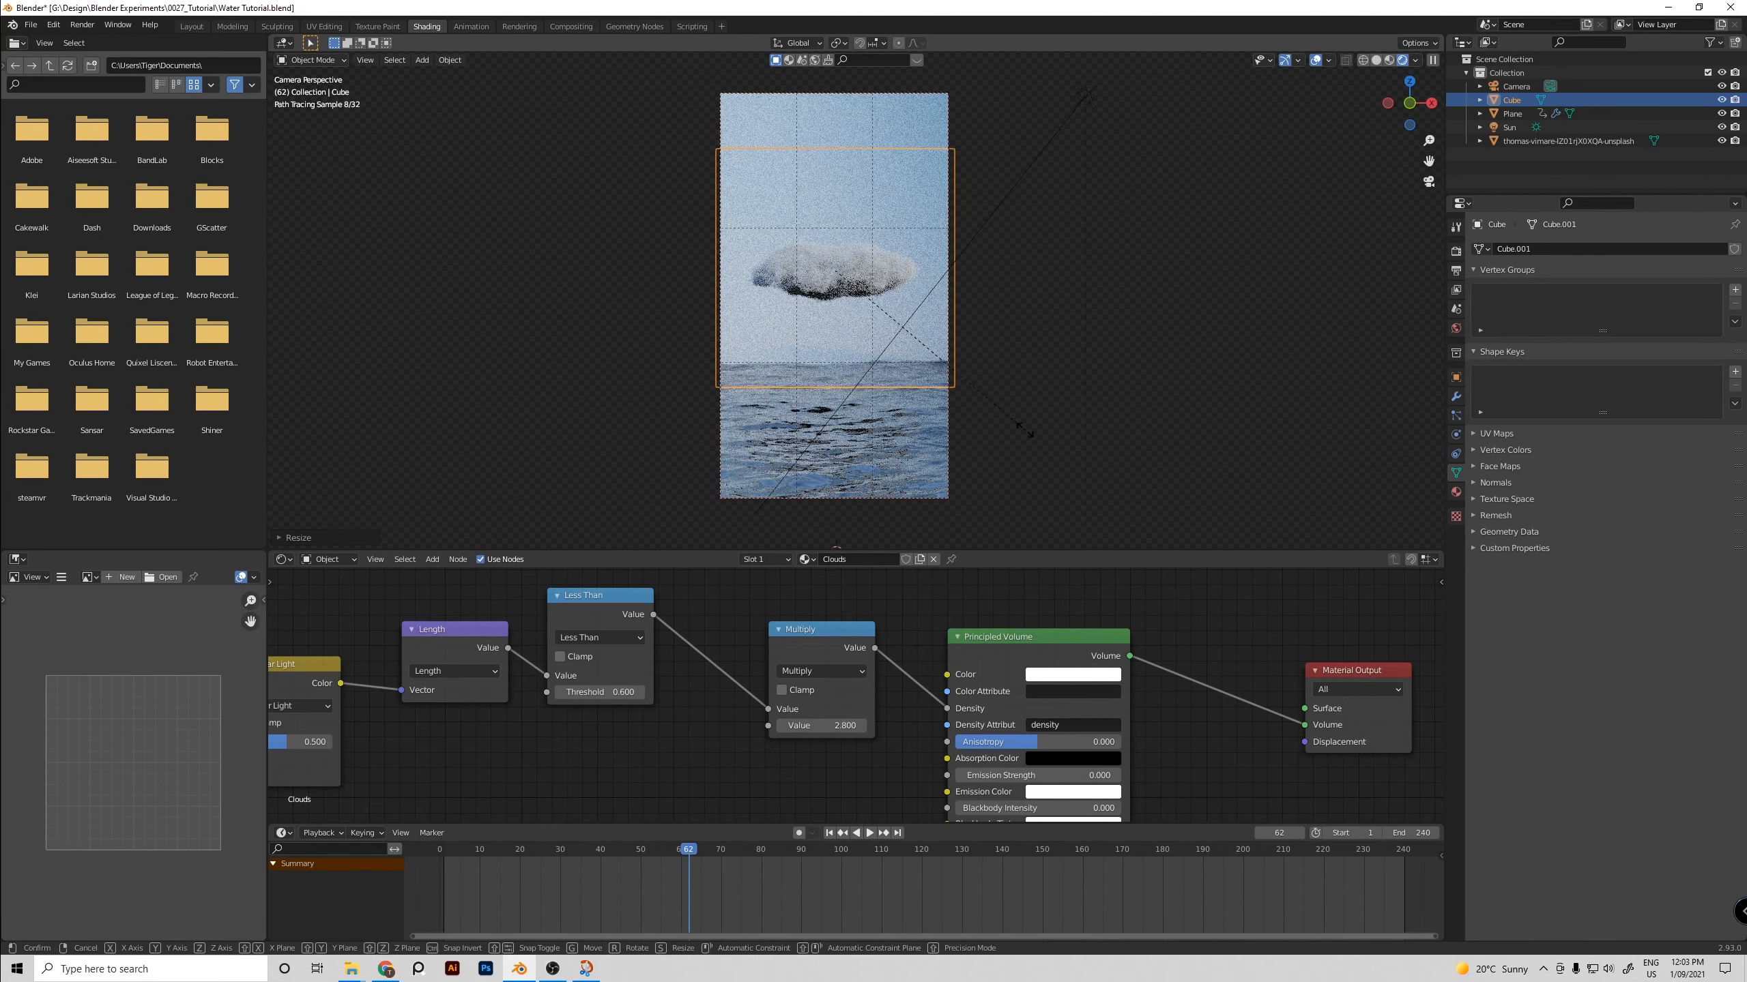
{"action": "key", "text": "Escape"}
{"action": "key", "text": "z"}
Rotate the sun light to a shallower angle, lower it to about the cloud's height, and save the file
{"action": "left_click", "coordinate": [1085, 95]}
{"action": "key", "text": "r"}
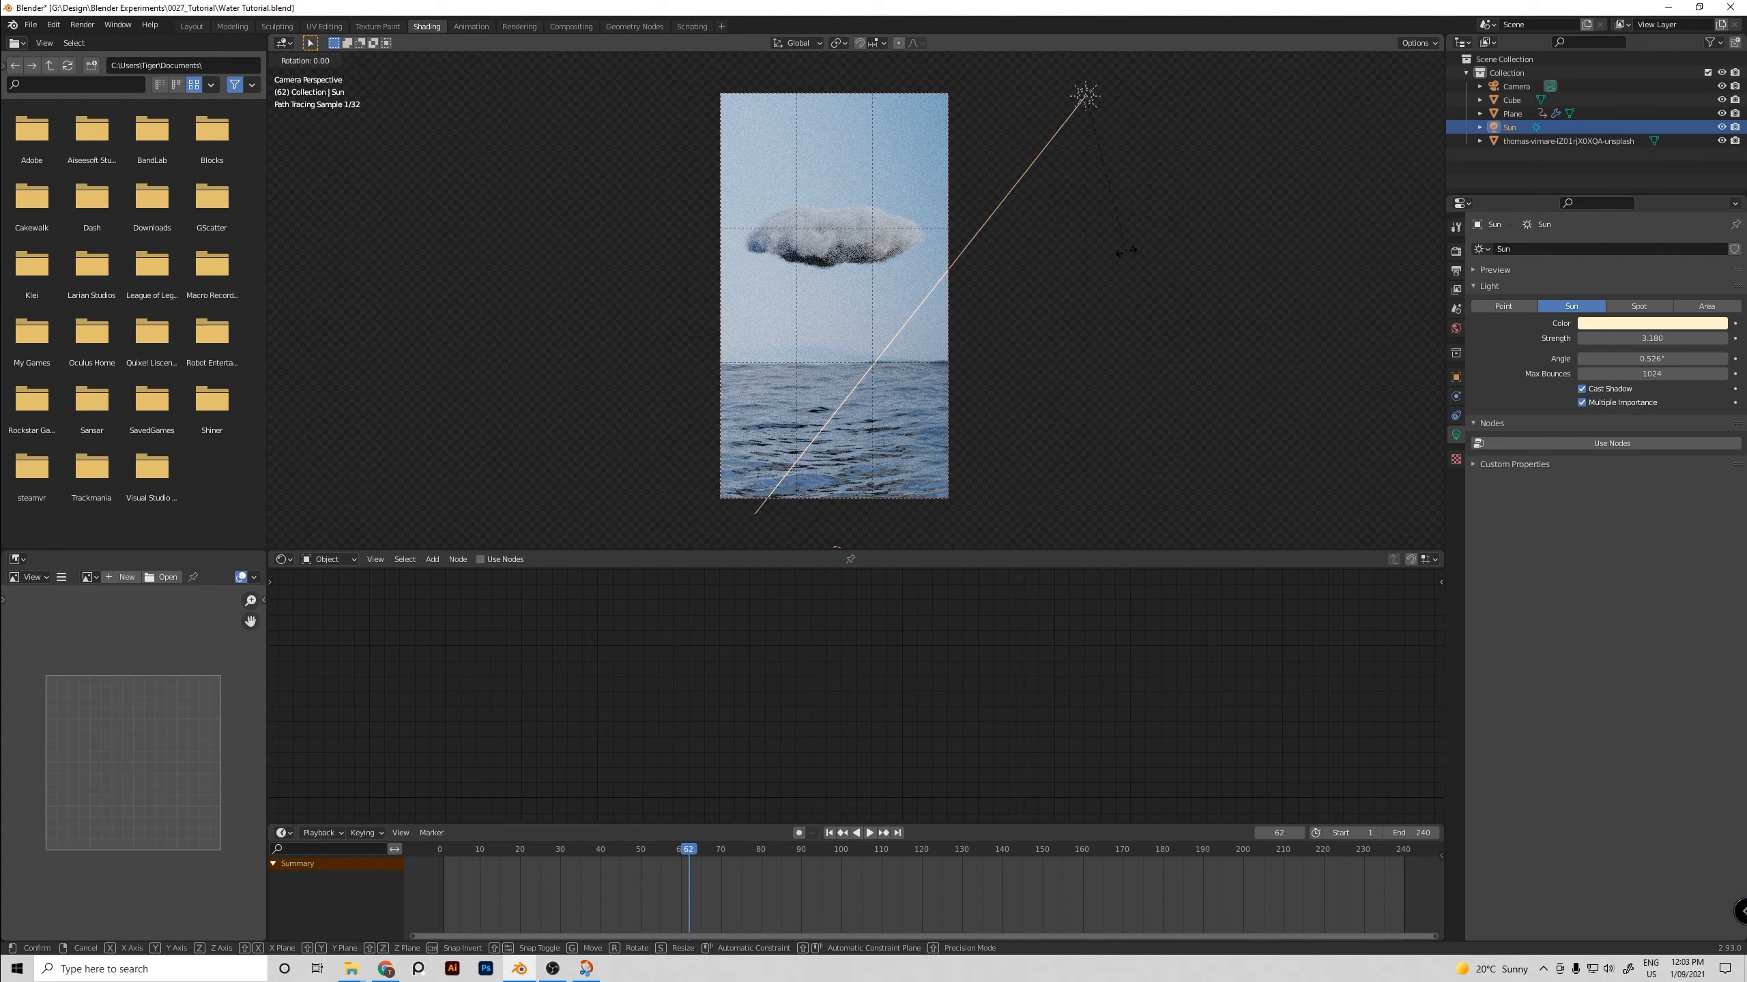
{"action": "left_click", "coordinate": [1070, 355]}
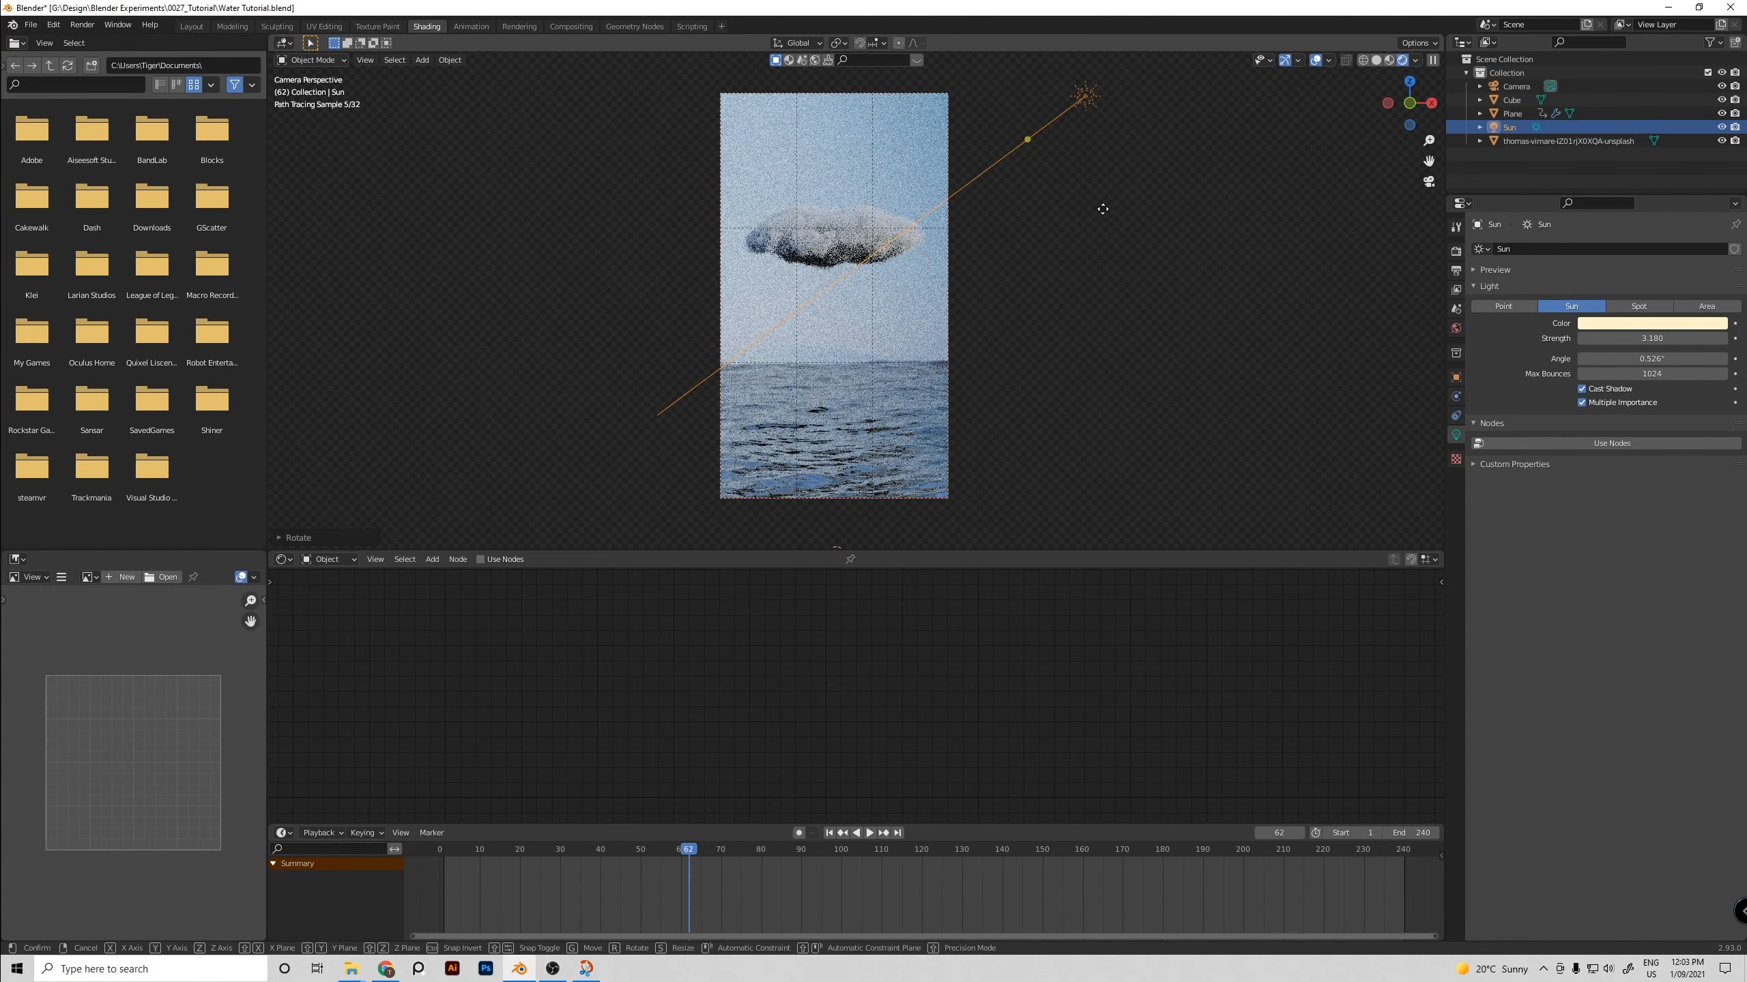
{"action": "key", "text": "r"}
{"action": "left_click", "coordinate": [1163, 238]}
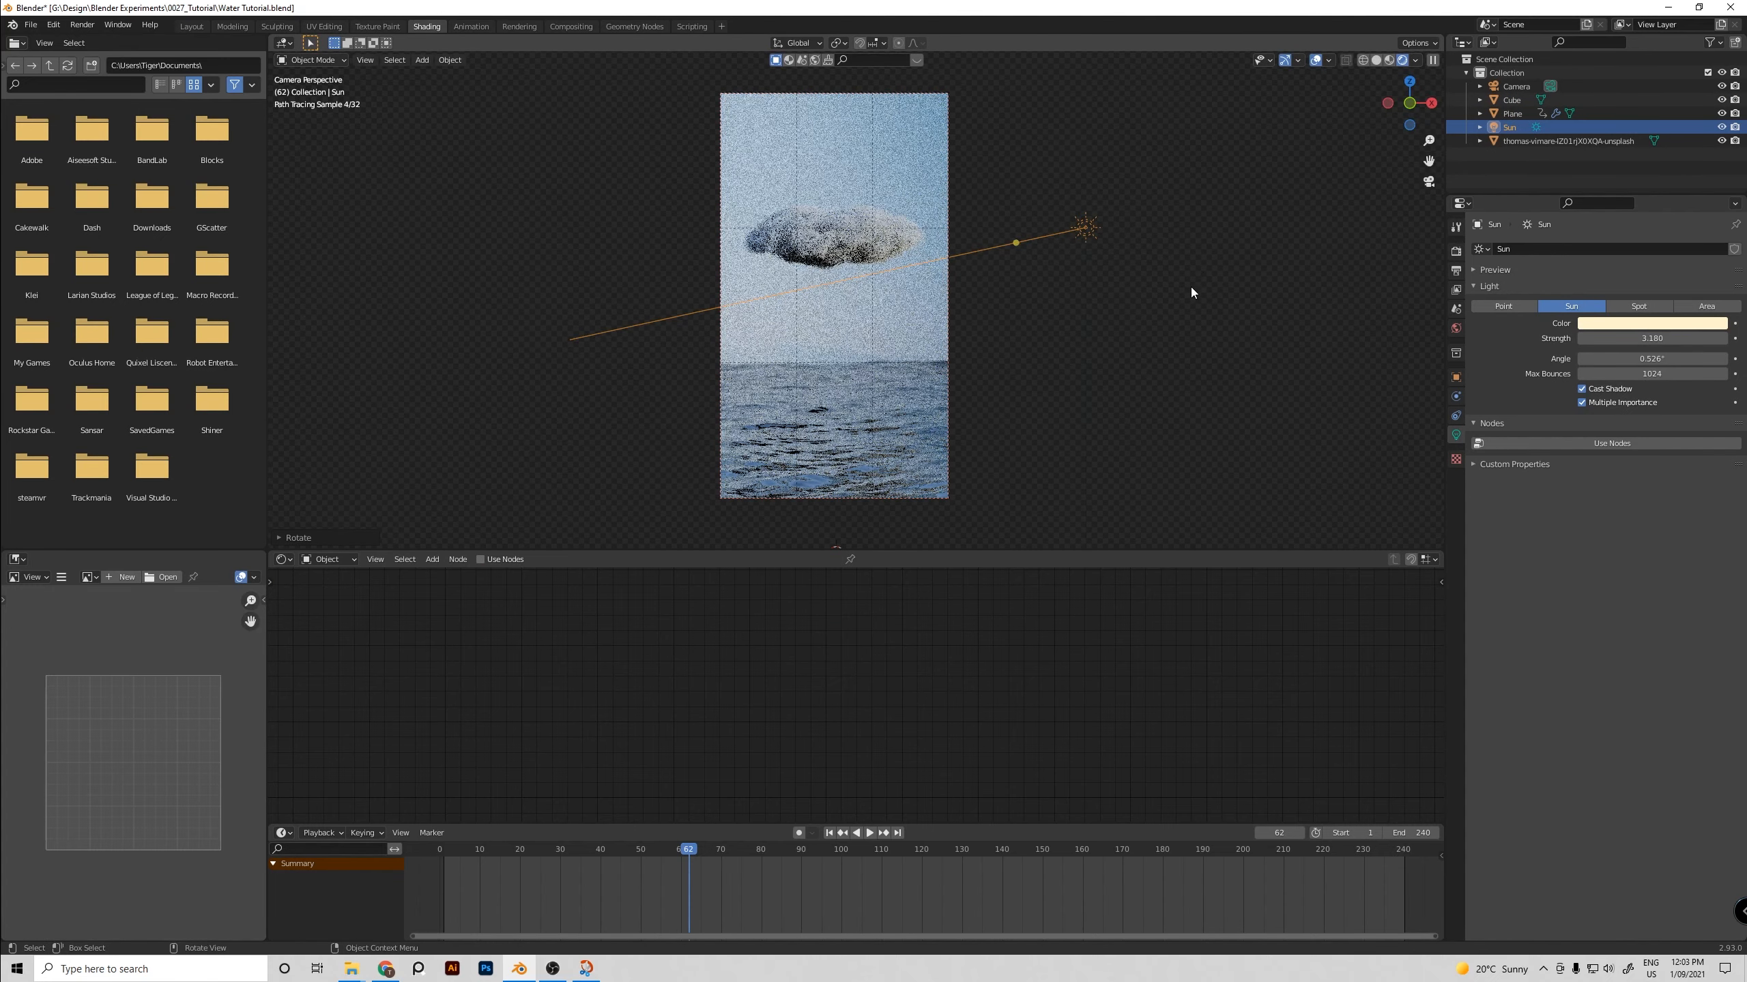
{"action": "key", "text": "ctrl+s"}
Set the Cycles render samples to 150 and save the file
{"action": "left_click", "coordinate": [1456, 270]}
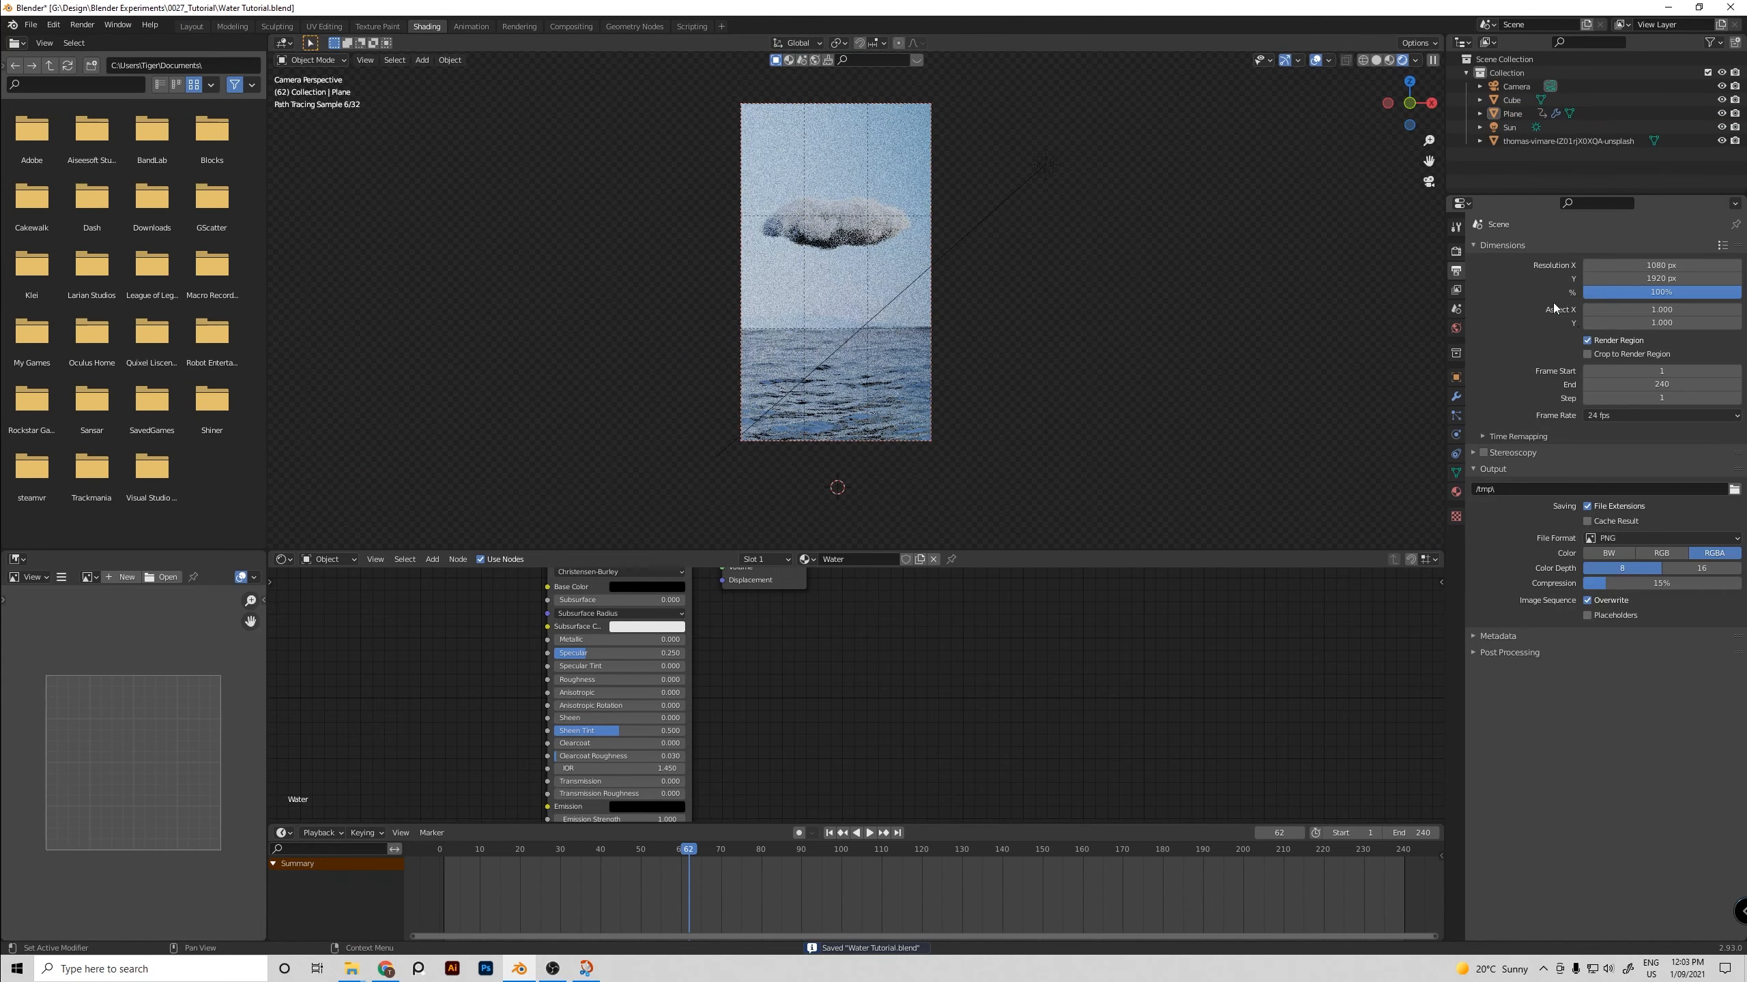
{"action": "scroll", "coordinate": [1169, 297], "scroll_direction": "up", "scroll_amount": 2, "text": "shift"}
{"action": "left_click", "coordinate": [1456, 251]}
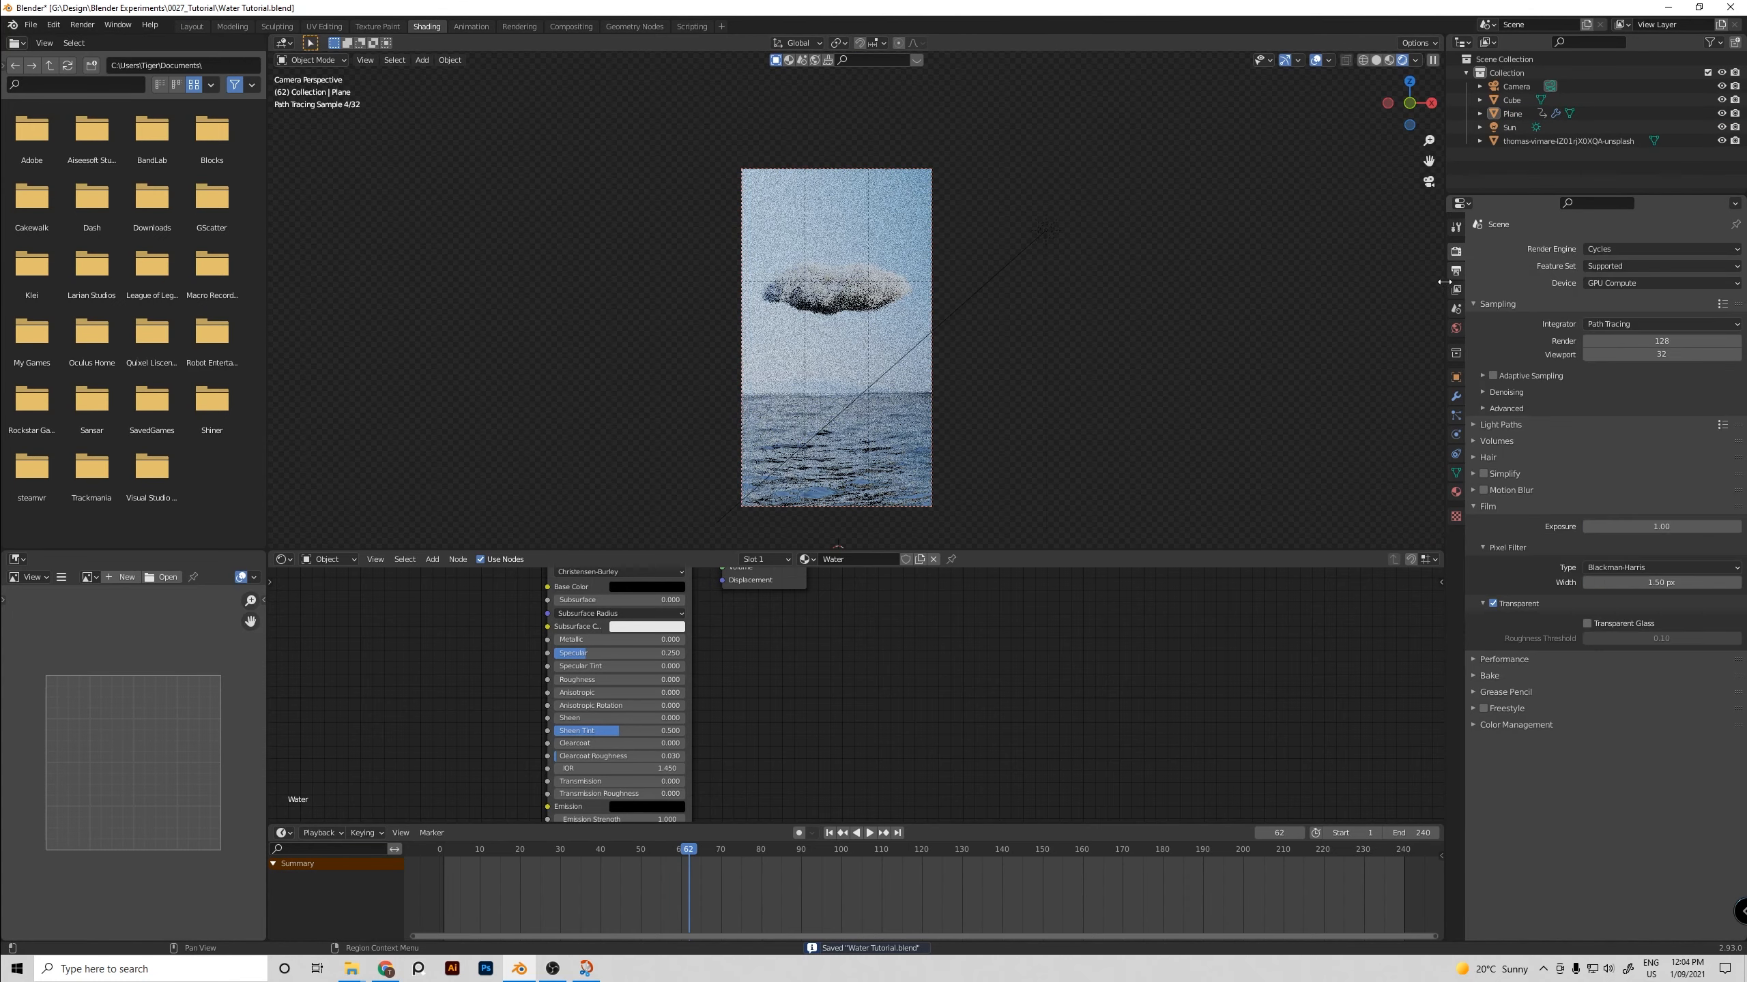
{"action": "left_click", "coordinate": [1622, 340]}
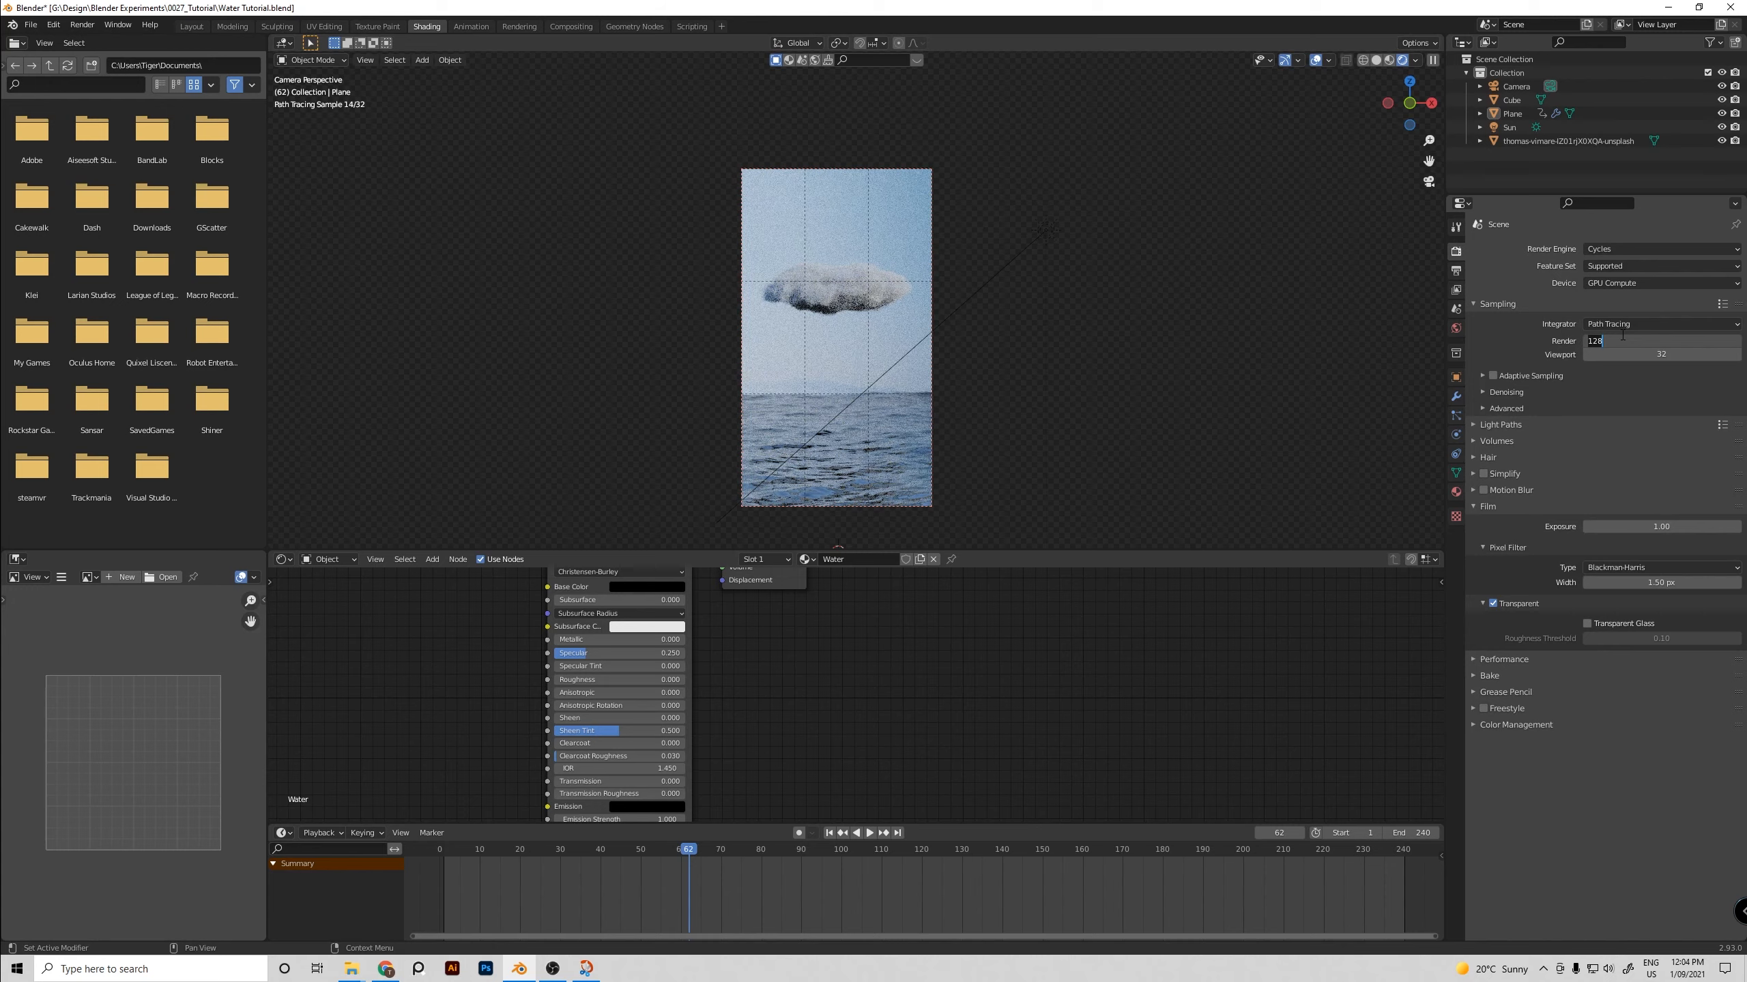
{"action": "type", "text": "3050"}
{"action": "key", "text": "Return"}
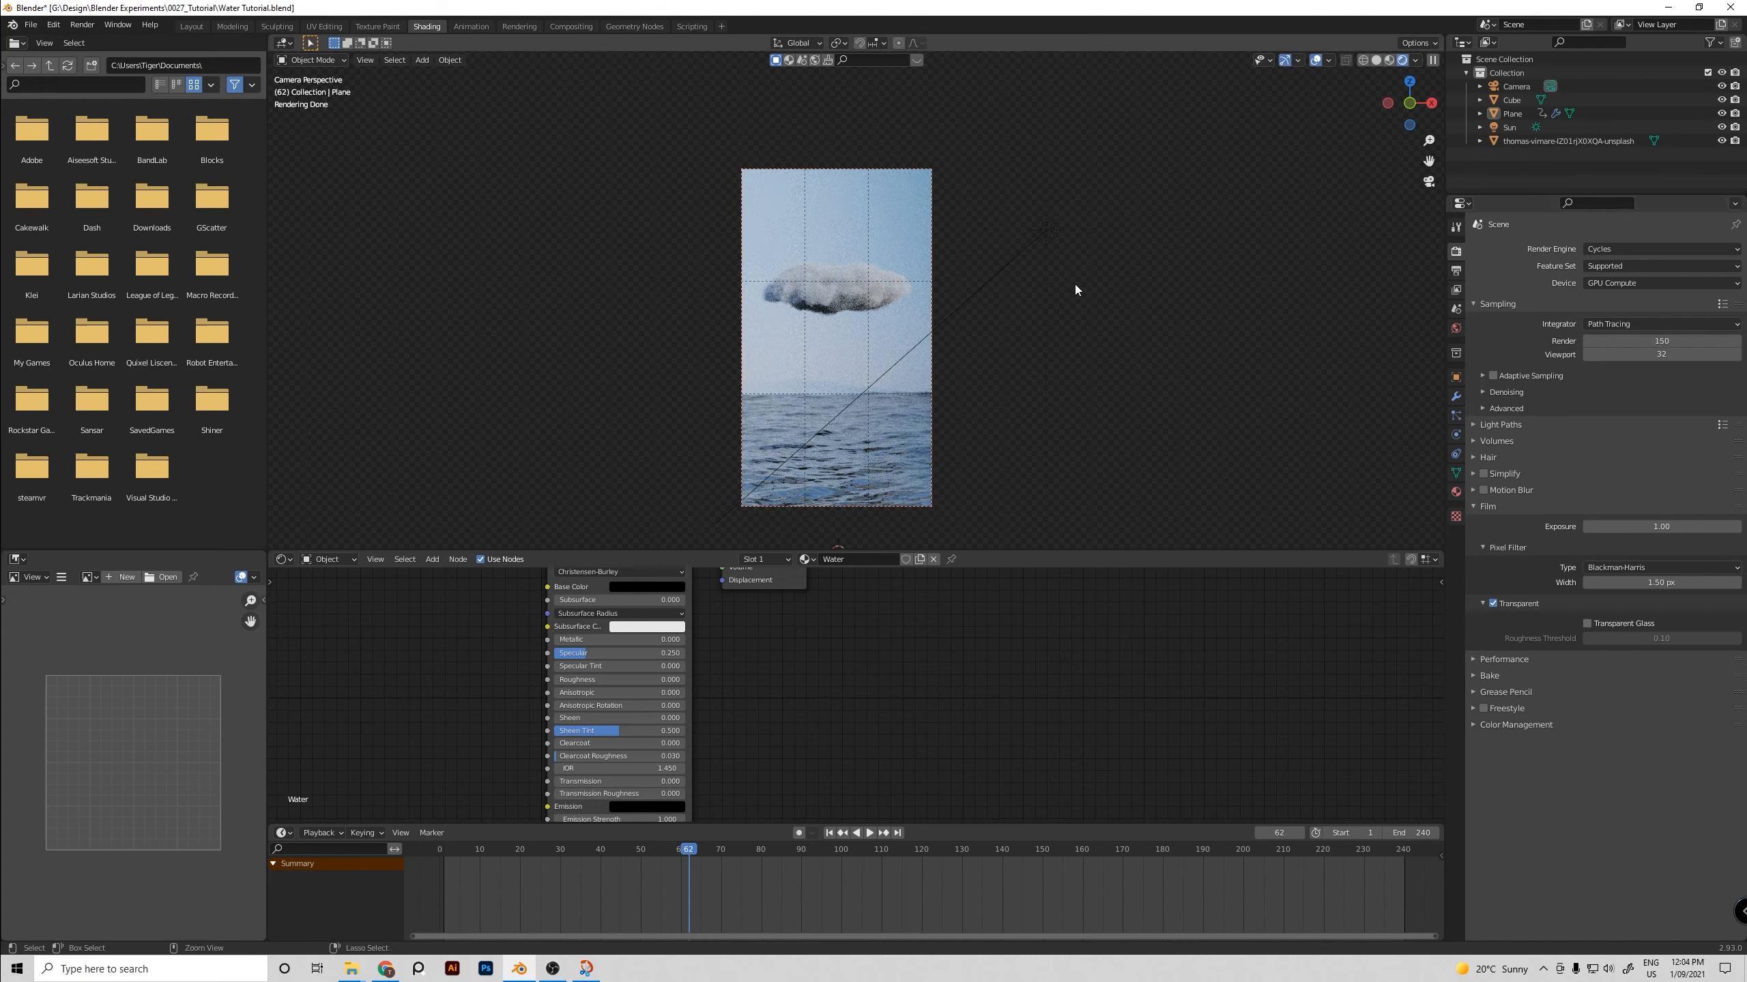
{"action": "key", "text": "ctrl+s"}
Switch the viewport to solid shading, render the current frame as a still image, and close the finished render window
{"action": "key", "text": "z"}
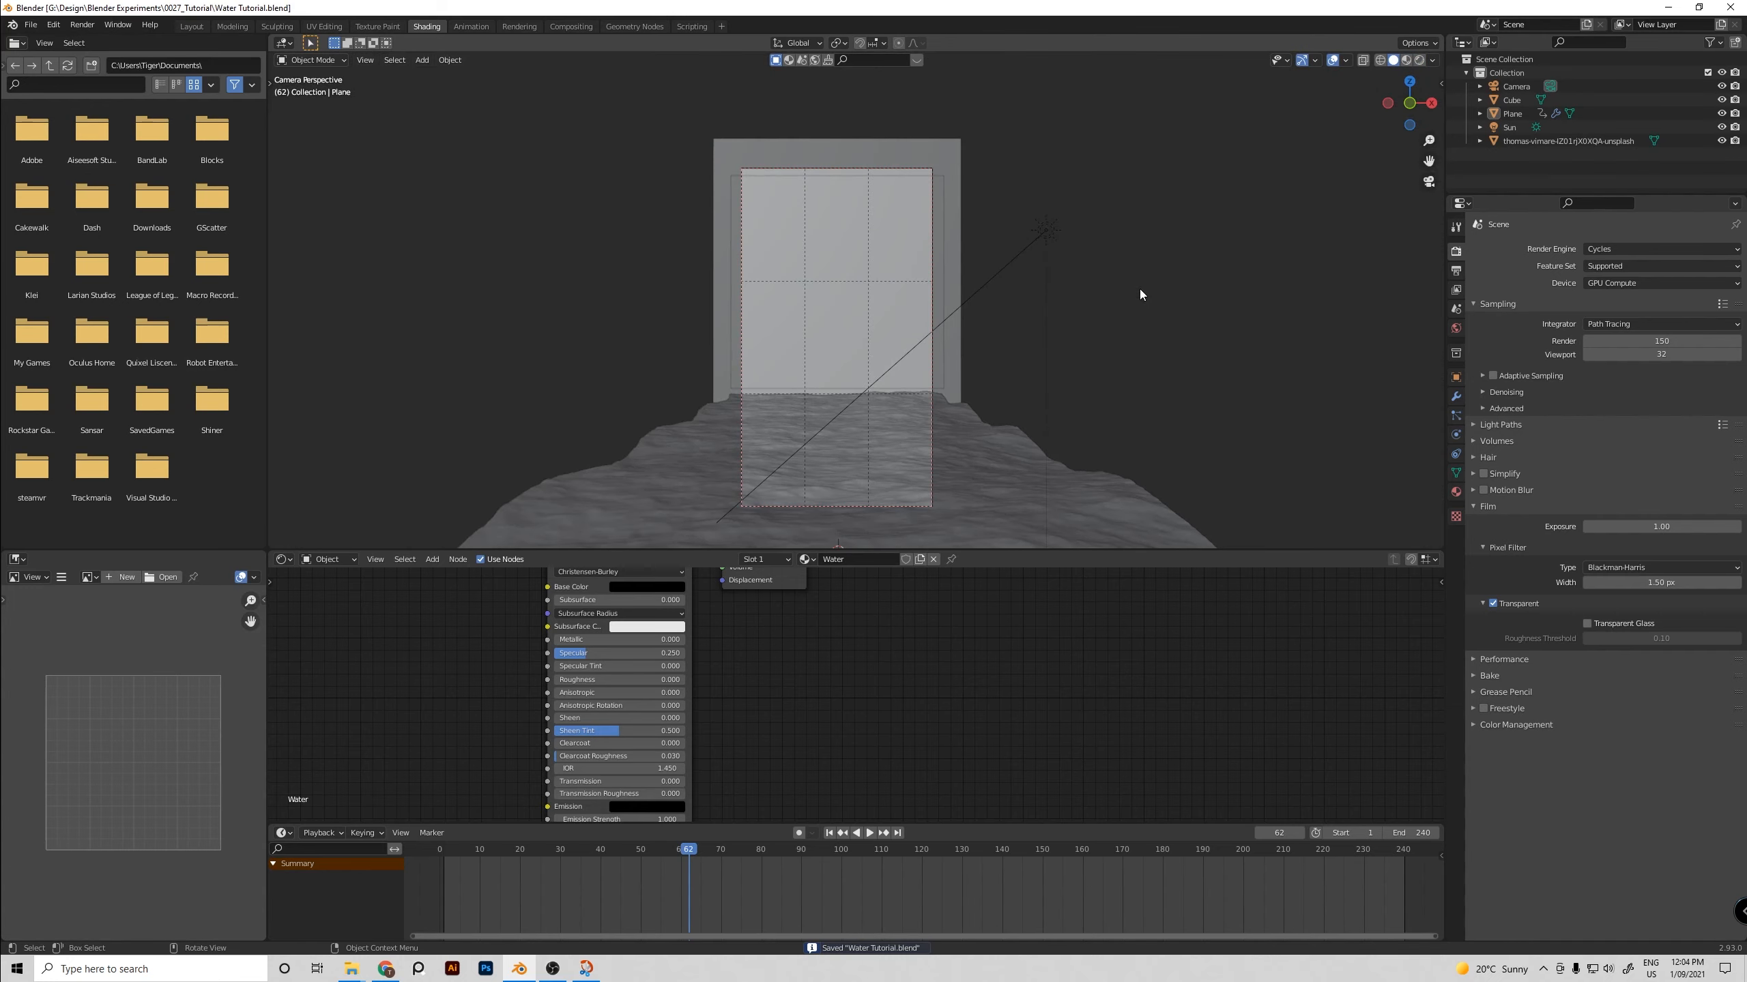
{"action": "key", "text": "F12"}
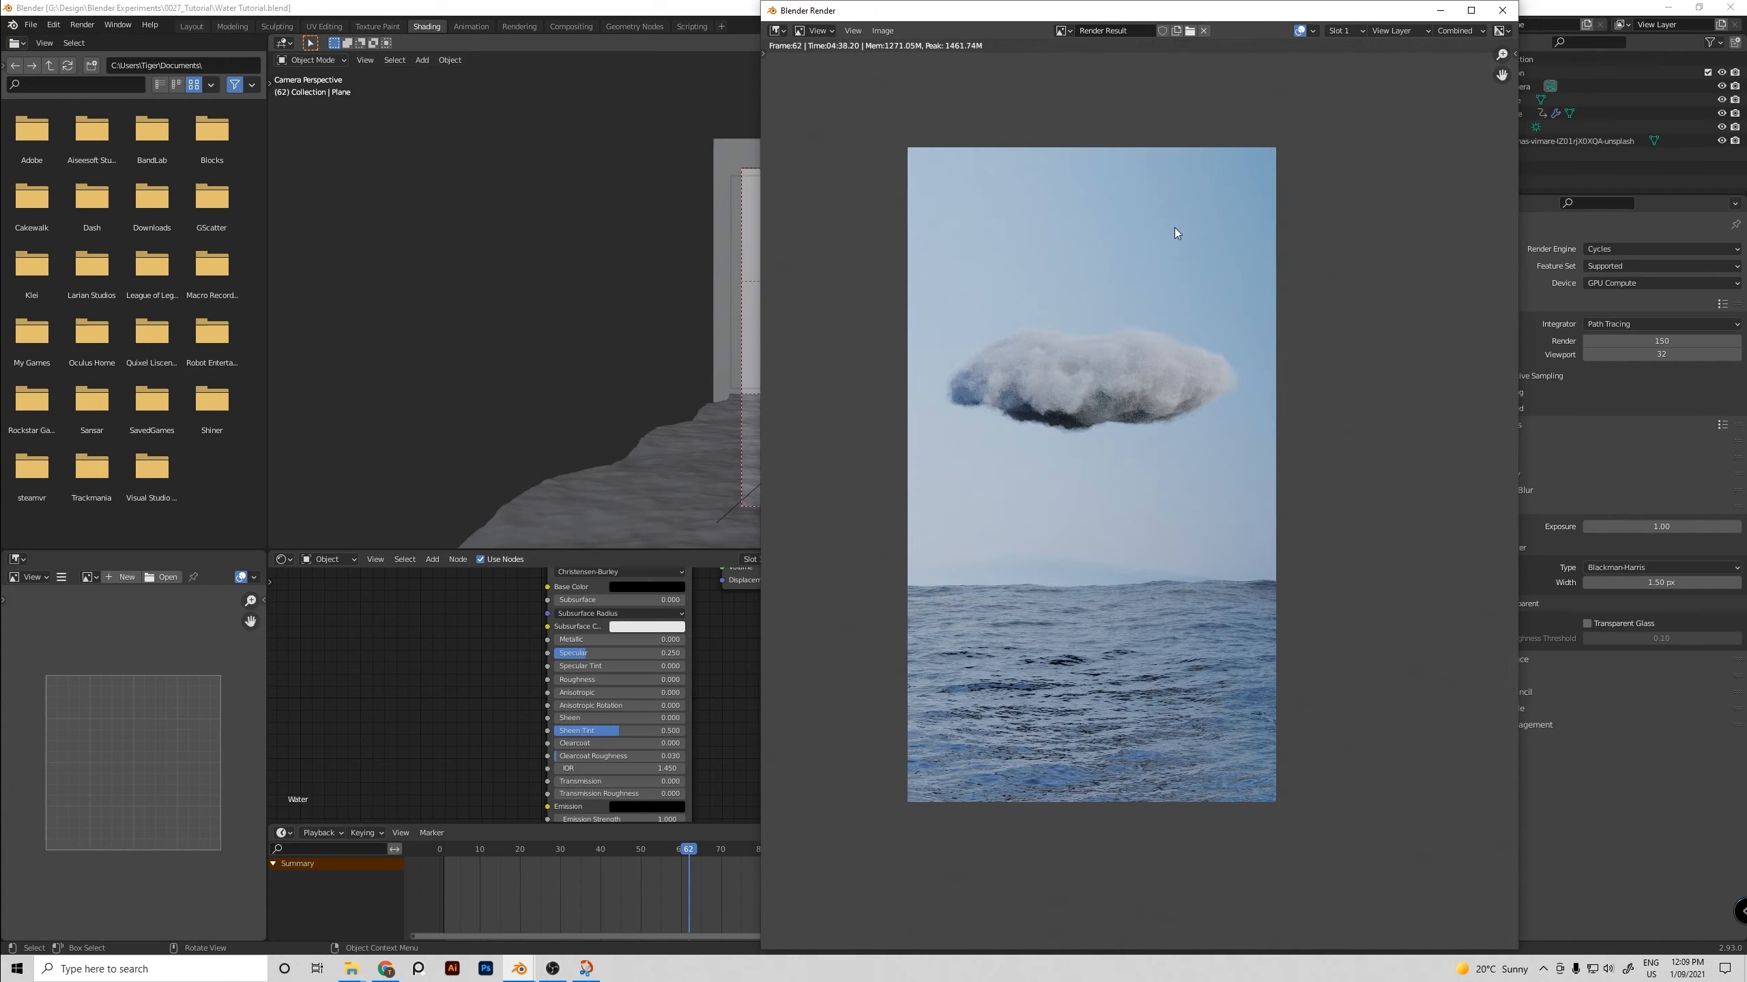
{"action": "left_click", "coordinate": [1503, 11]}
In the Compositing workspace, enable nodes and move the Render Layers node farther away from the Composite node
{"action": "left_click", "coordinate": [571, 26]}
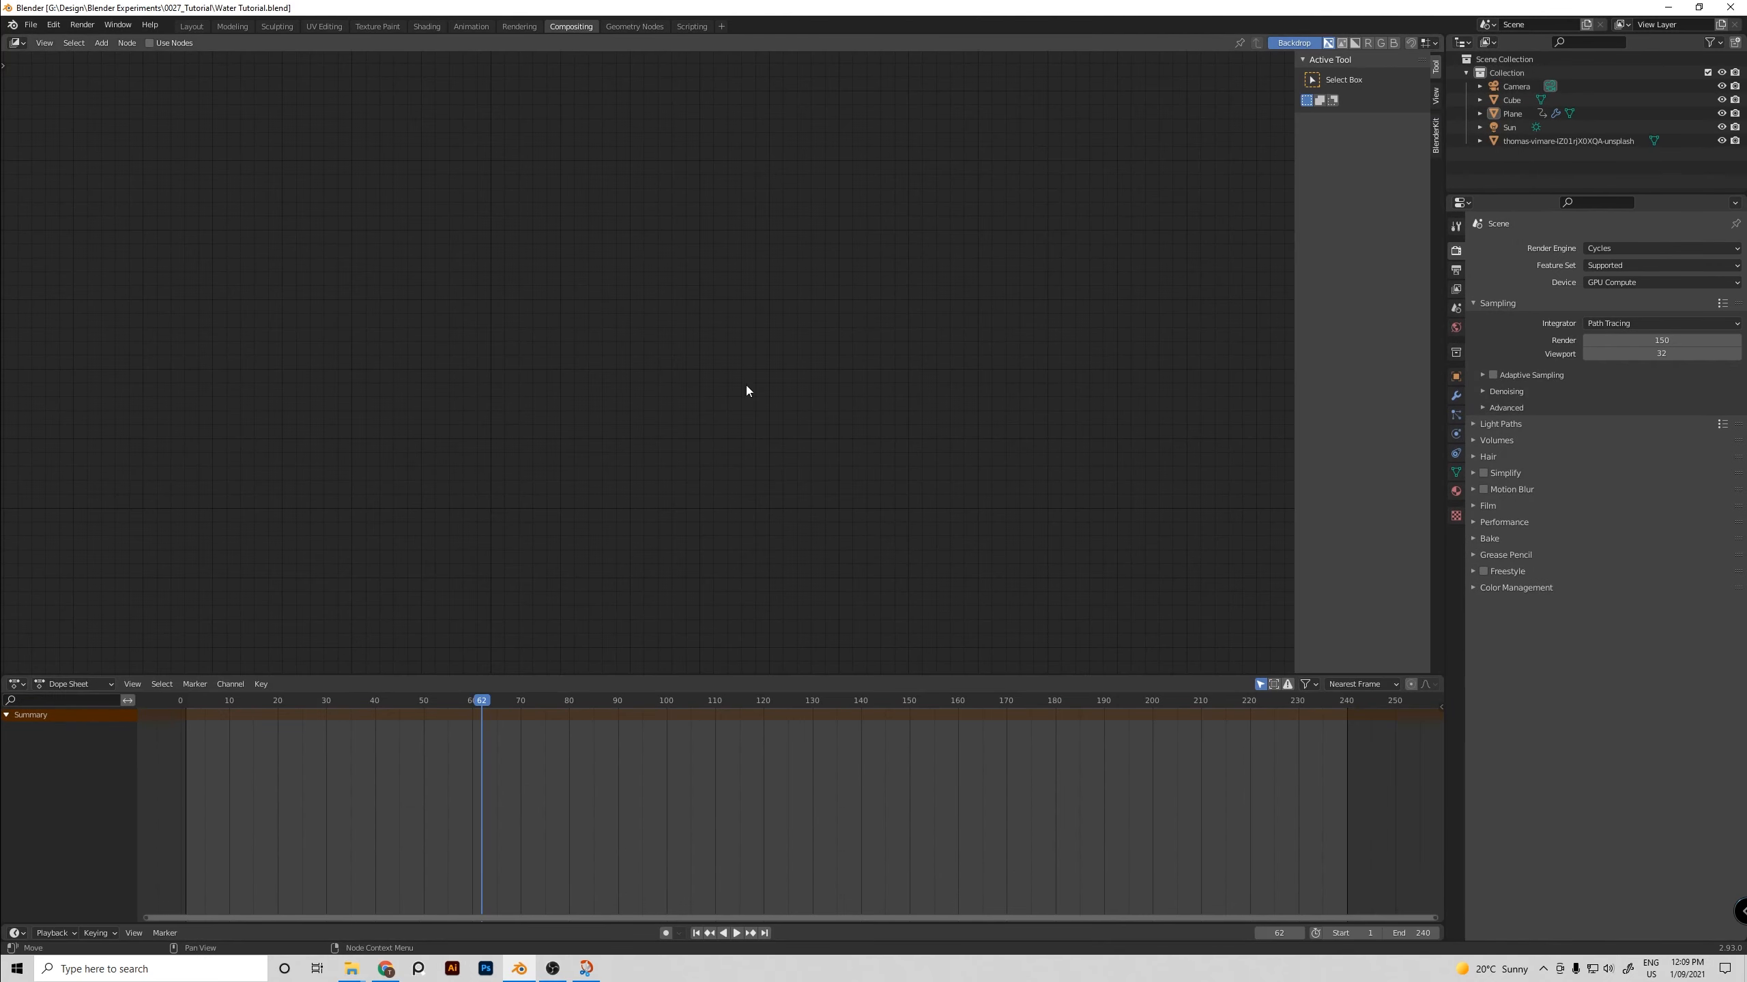
{"action": "left_click", "coordinate": [172, 43]}
{"action": "left_click_drag", "start_coordinate": [598, 270], "coordinate": [321, 257]}
Add a Denoise node in the space between the Render Layers and Composite nodes, leaving it unconnected below their link
{"action": "key", "text": "shift+a"}
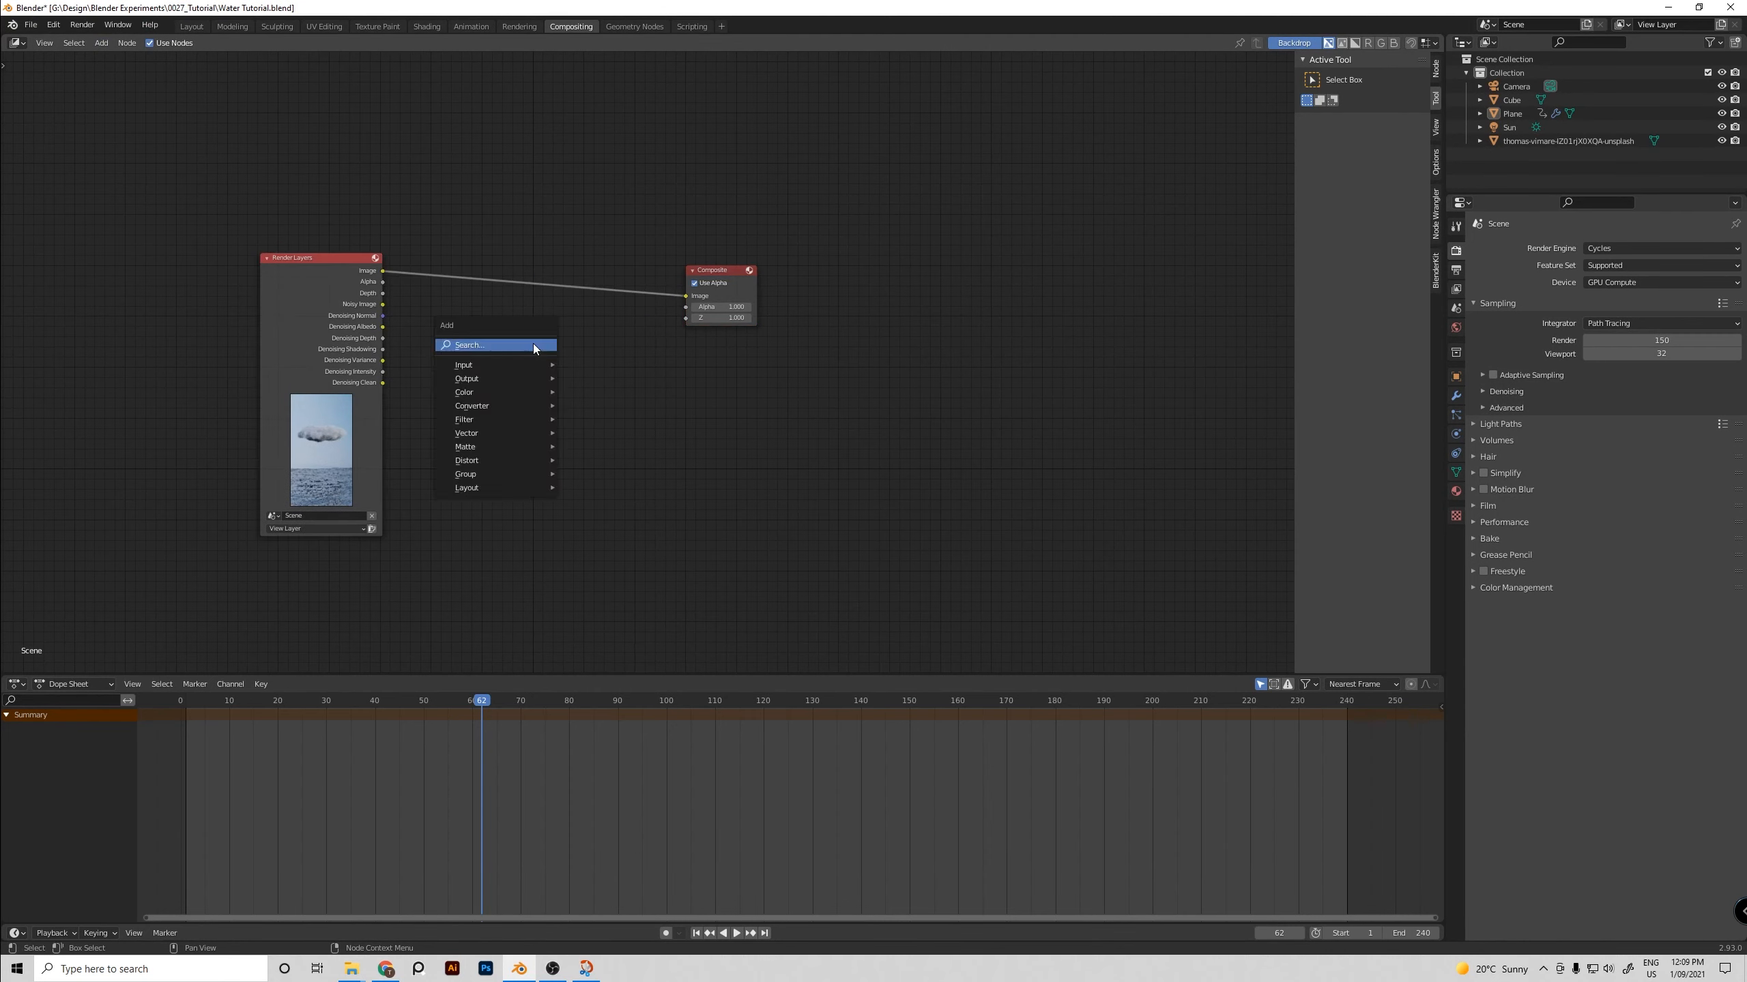
{"action": "left_click", "coordinate": [533, 344]}
{"action": "type", "text": "den"}
{"action": "key", "text": "Return"}
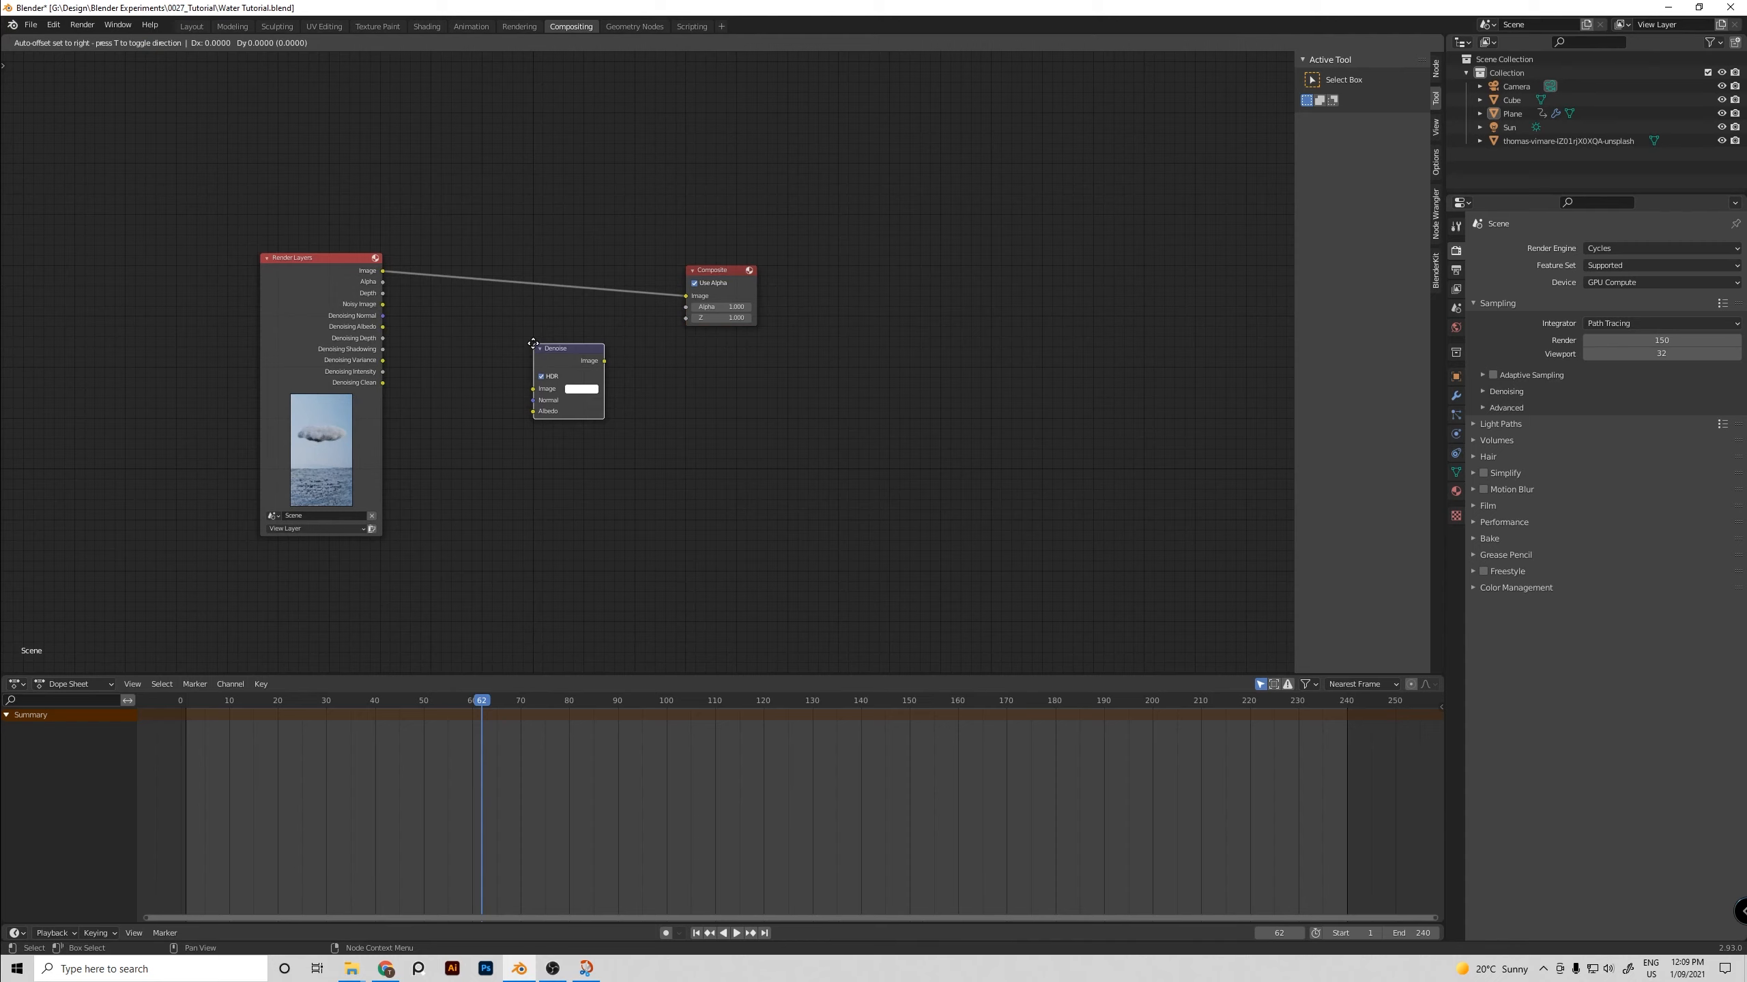
{"action": "left_click", "coordinate": [439, 348]}
Connect a Viewer node to the Render Layers image, set the backdrop zoom to 0.44, and move the backdrop beside the nodes
{"action": "scroll", "coordinate": [438, 348], "scroll_direction": "up", "scroll_amount": 2}
{"action": "left_click", "coordinate": [372, 270], "text": "ctrl+shift"}
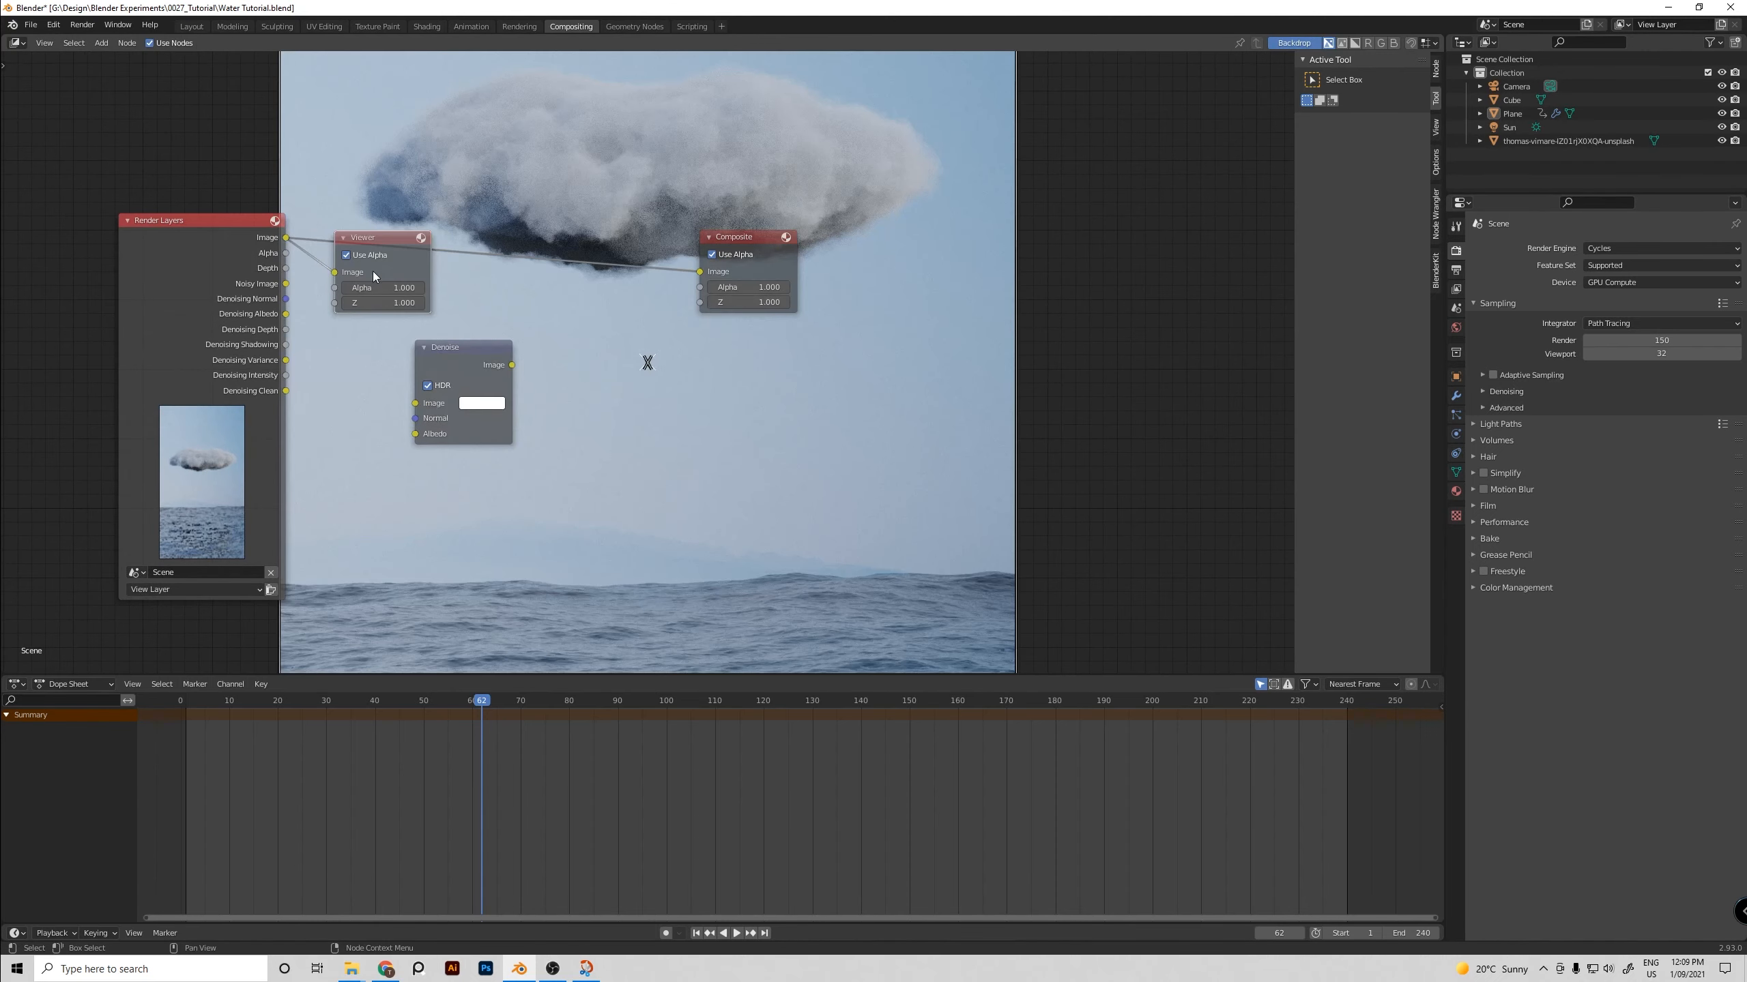
{"action": "left_click", "coordinate": [1433, 128]}
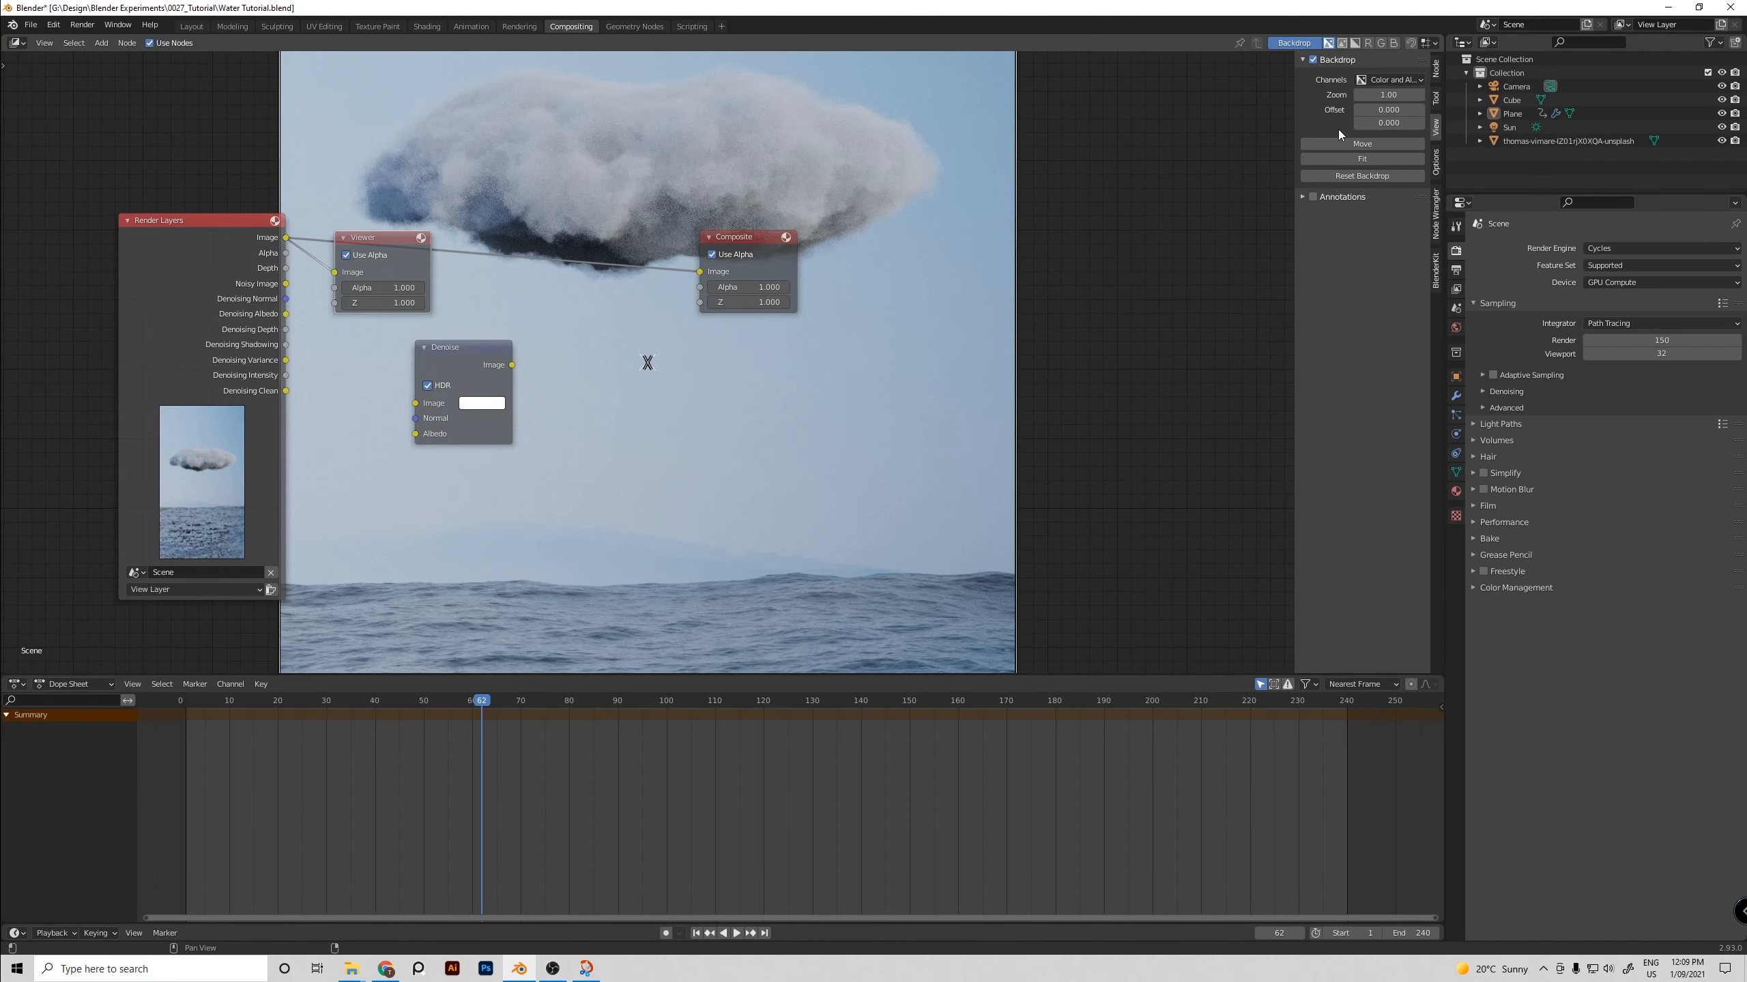
{"action": "left_click_drag", "start_coordinate": [1388, 95], "coordinate": [1349, 95]}
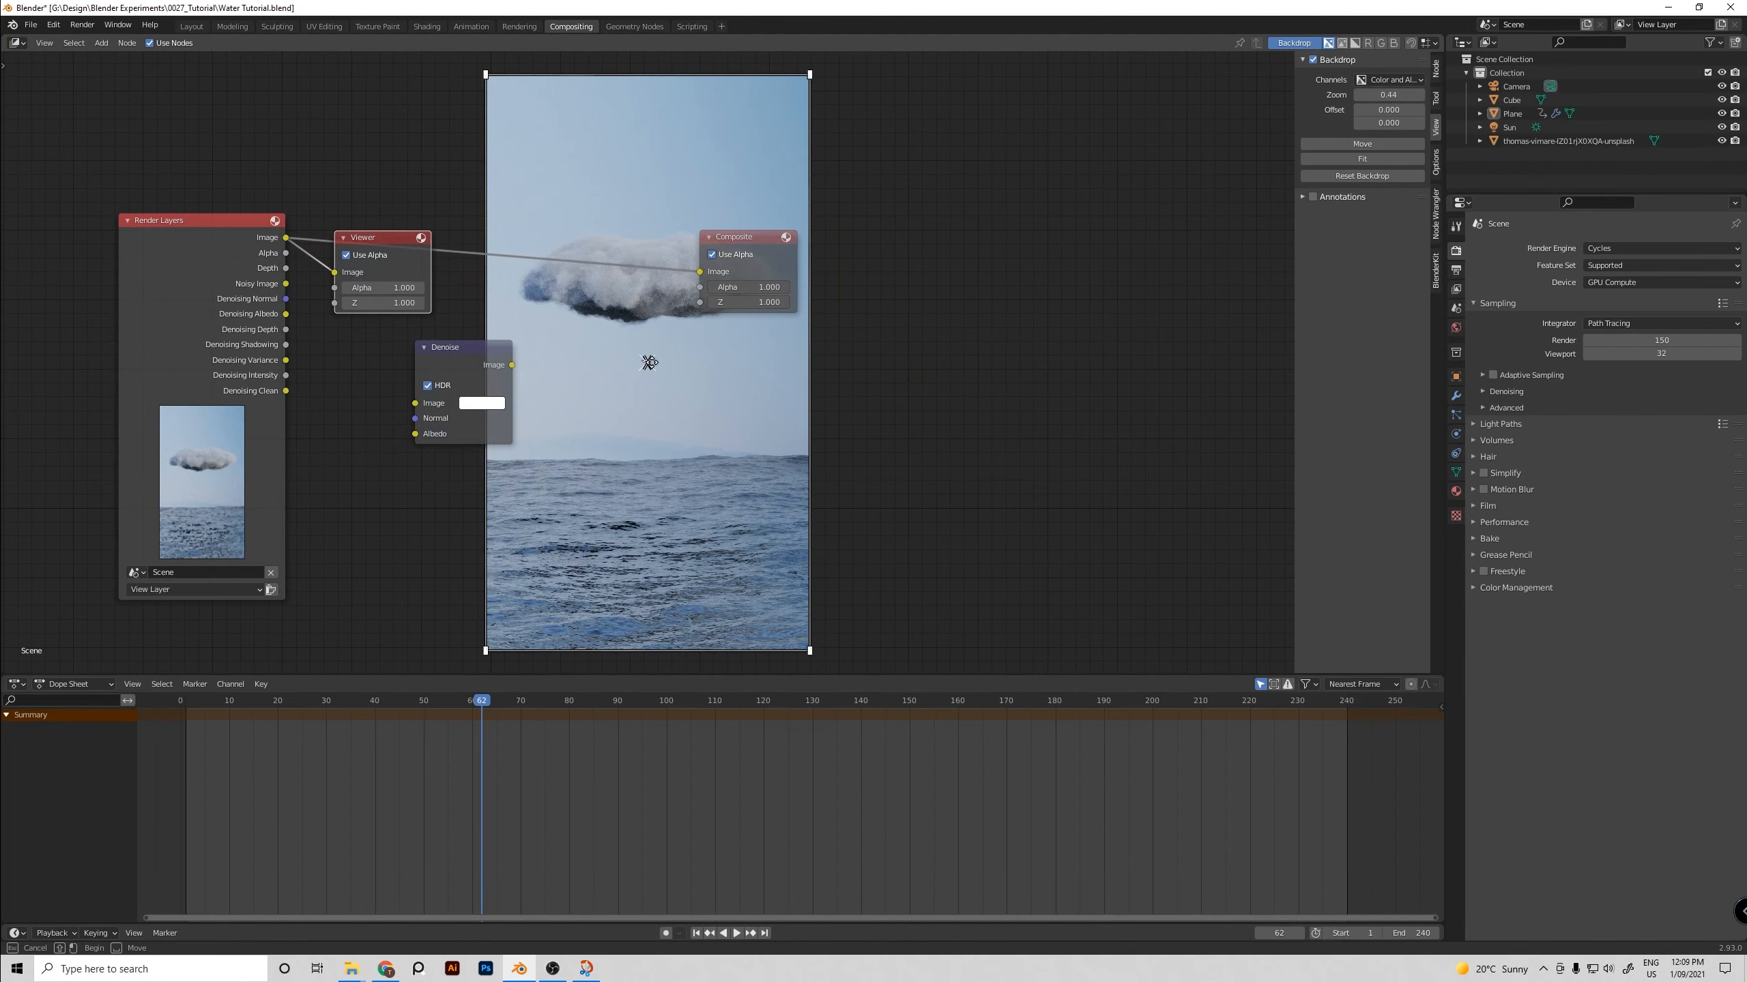
{"action": "middle_click_drag", "start_coordinate": [645, 362], "coordinate": [1043, 356], "text": "alt"}
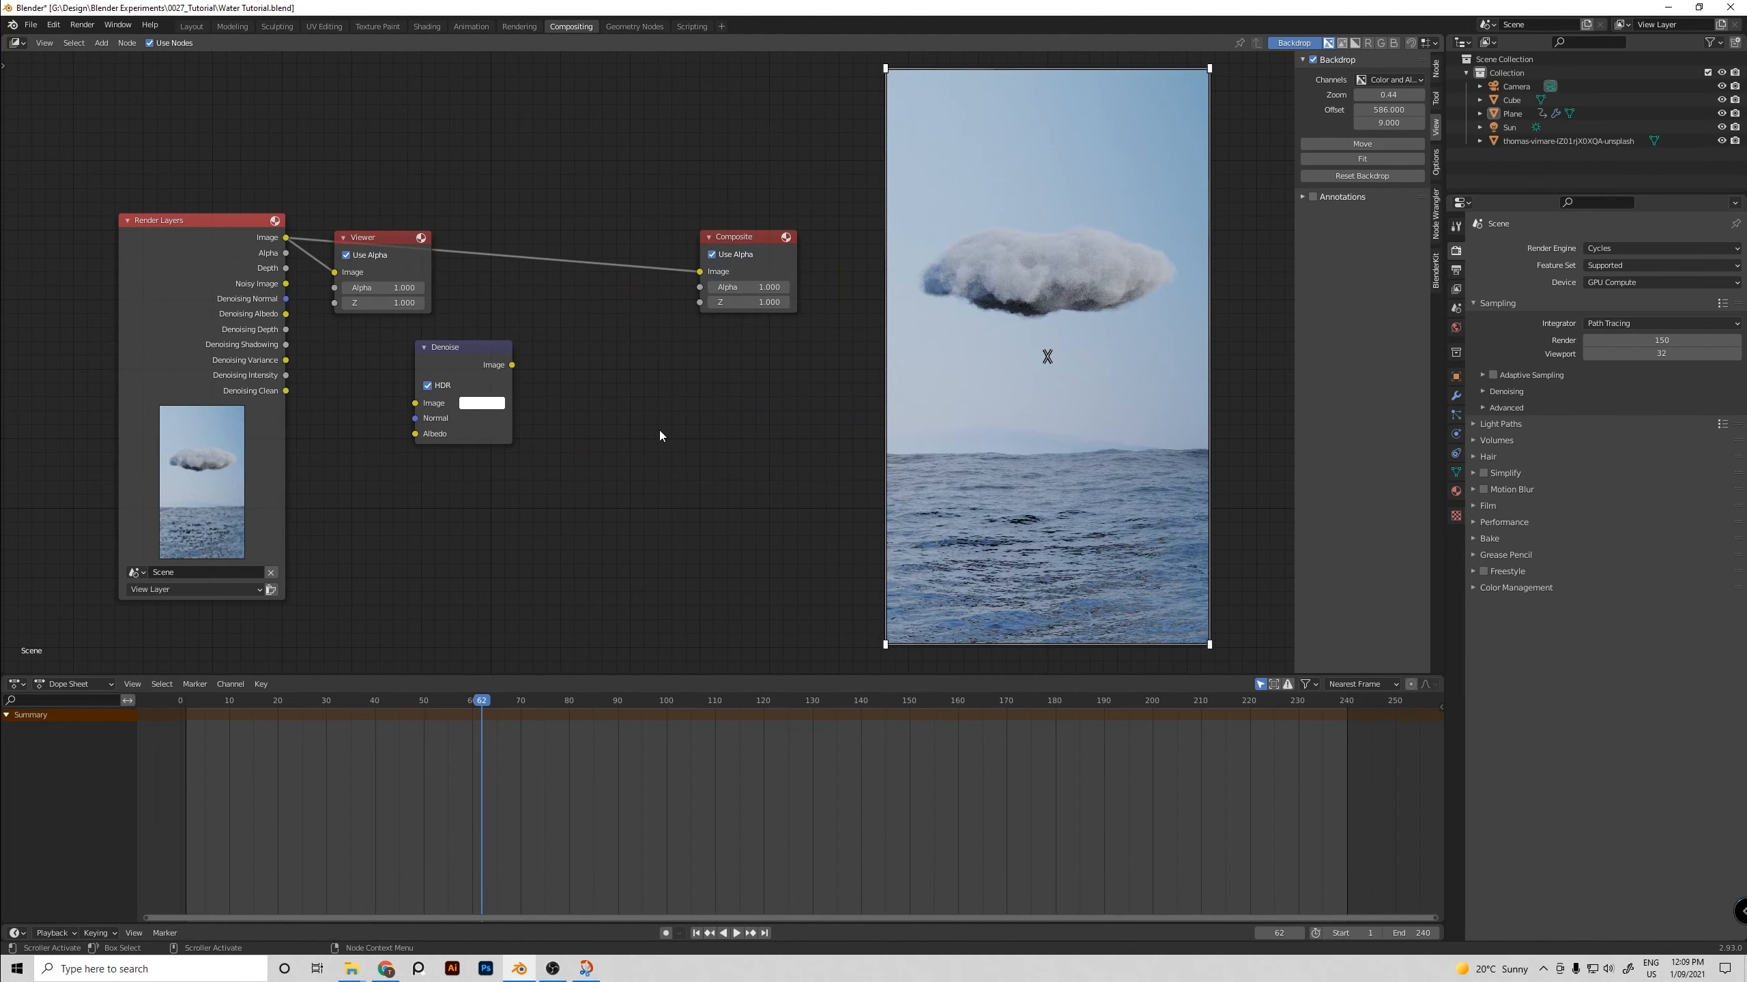
{"action": "middle_click_drag", "start_coordinate": [659, 433], "coordinate": [733, 452]}
Link Noisy Image, Denoising Normal and Denoising Albedo to the matching Denoise inputs, and send the Denoise output to the repositioned Viewer
{"action": "left_click_drag", "start_coordinate": [458, 263], "coordinate": [850, 355]}
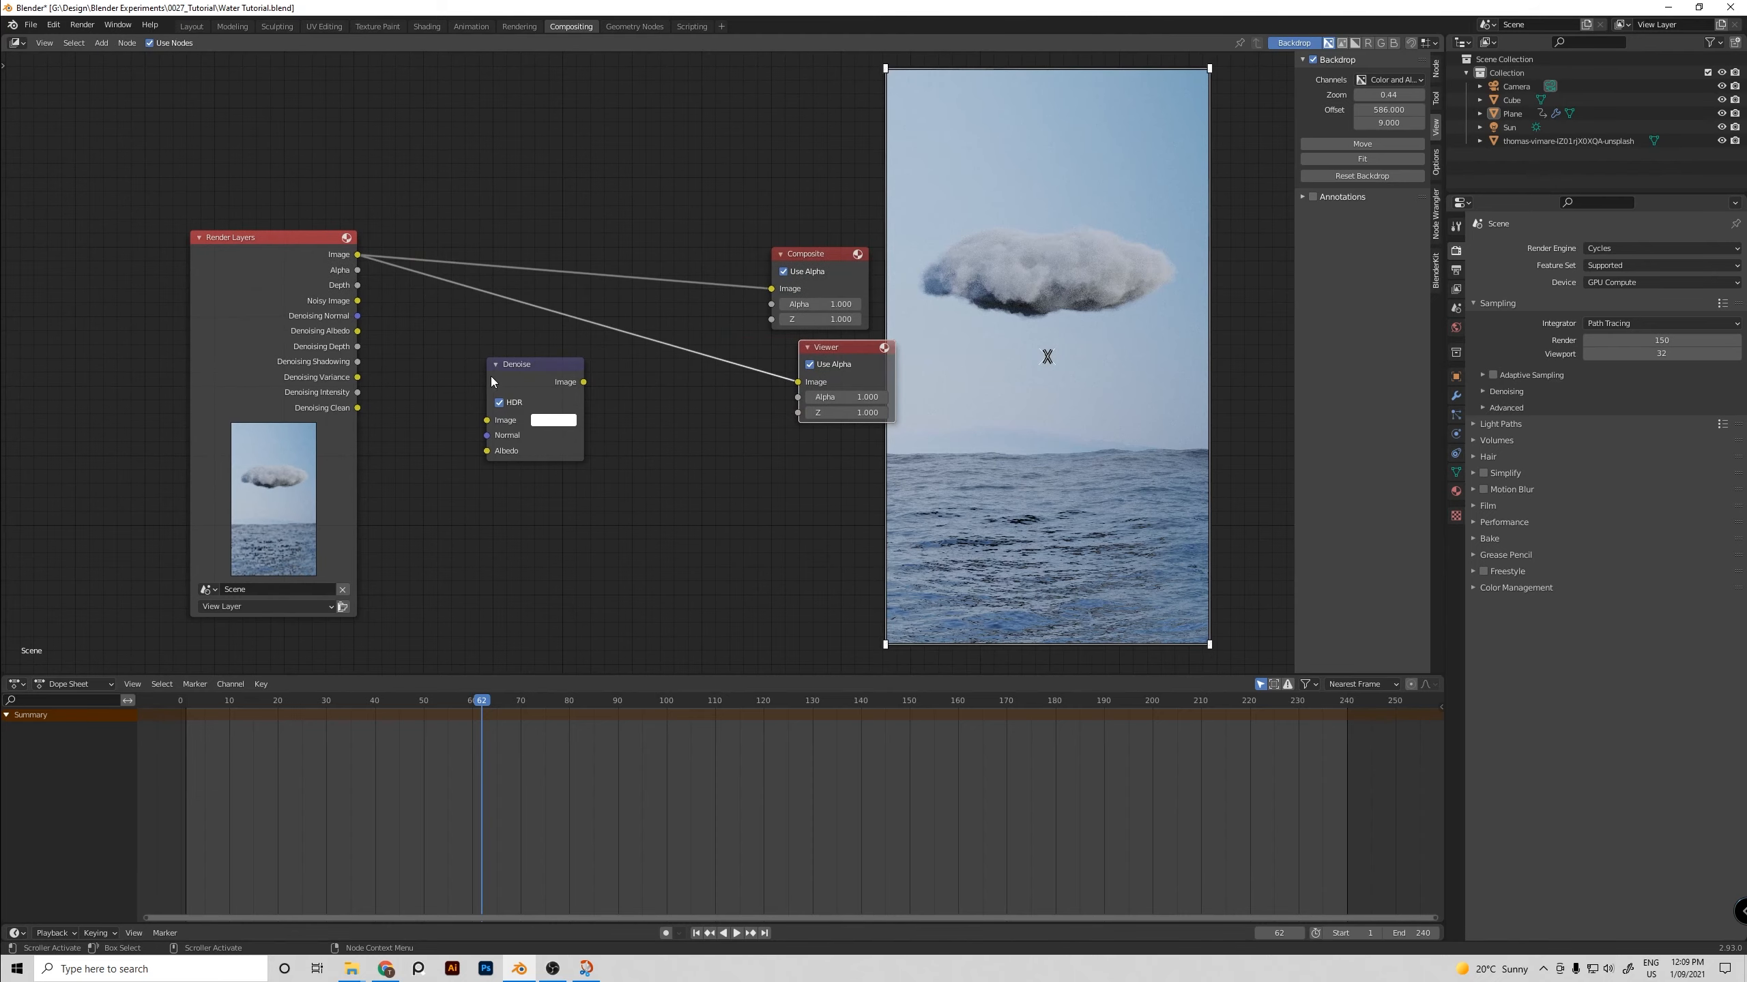
{"action": "left_click", "coordinate": [495, 364]}
{"action": "key", "text": "h"}
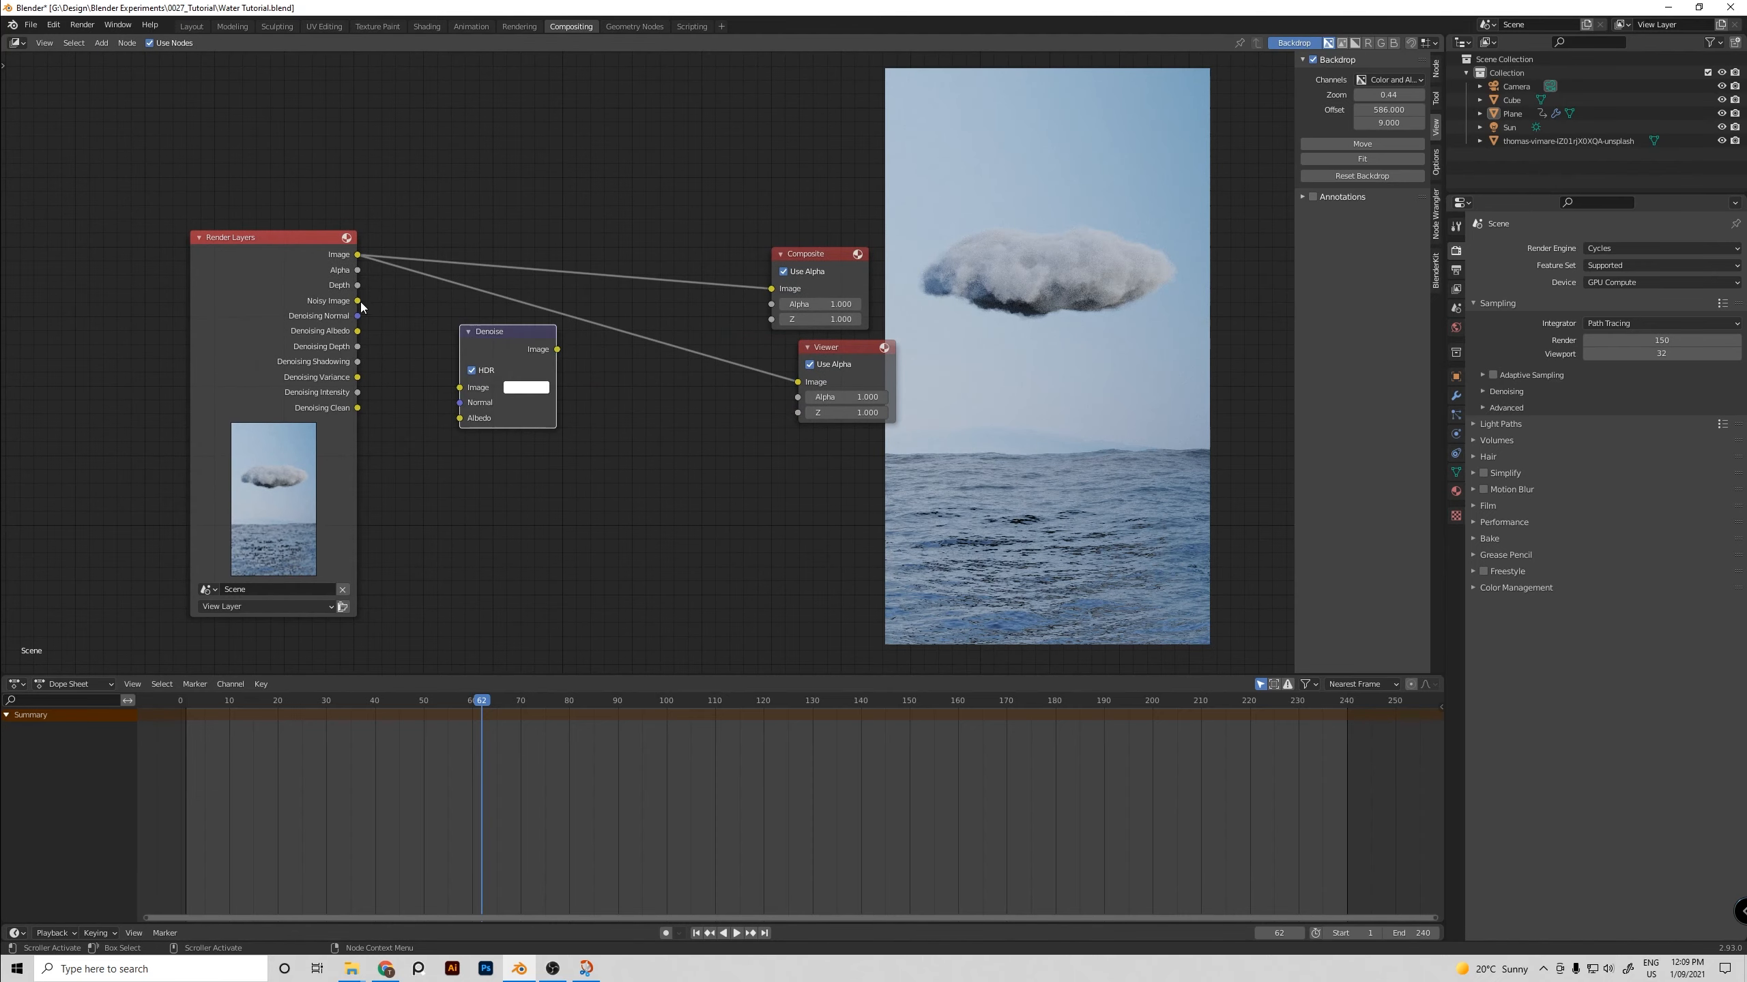
{"action": "left_click_drag", "start_coordinate": [358, 301], "coordinate": [459, 402]}
{"action": "left_click_drag", "start_coordinate": [357, 332], "coordinate": [459, 418]}
{"action": "left_click_drag", "start_coordinate": [557, 349], "coordinate": [797, 382]}
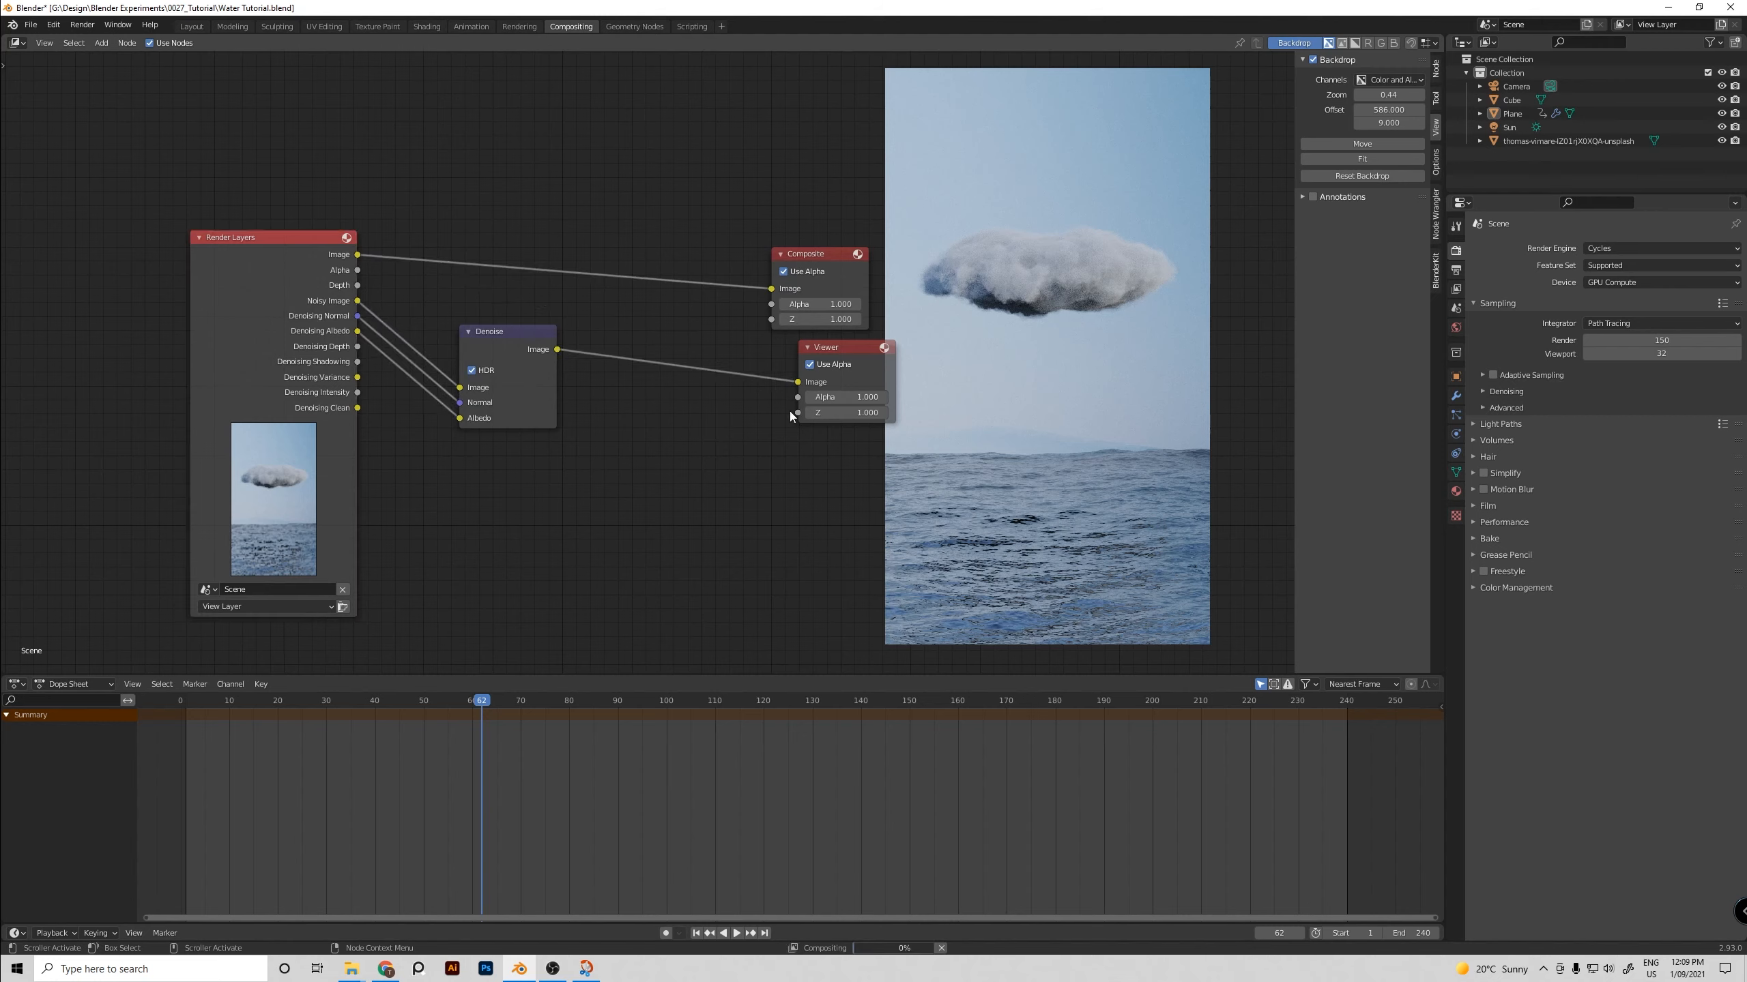
{"action": "scroll", "coordinate": [1037, 320], "scroll_direction": "up", "scroll_amount": 1}
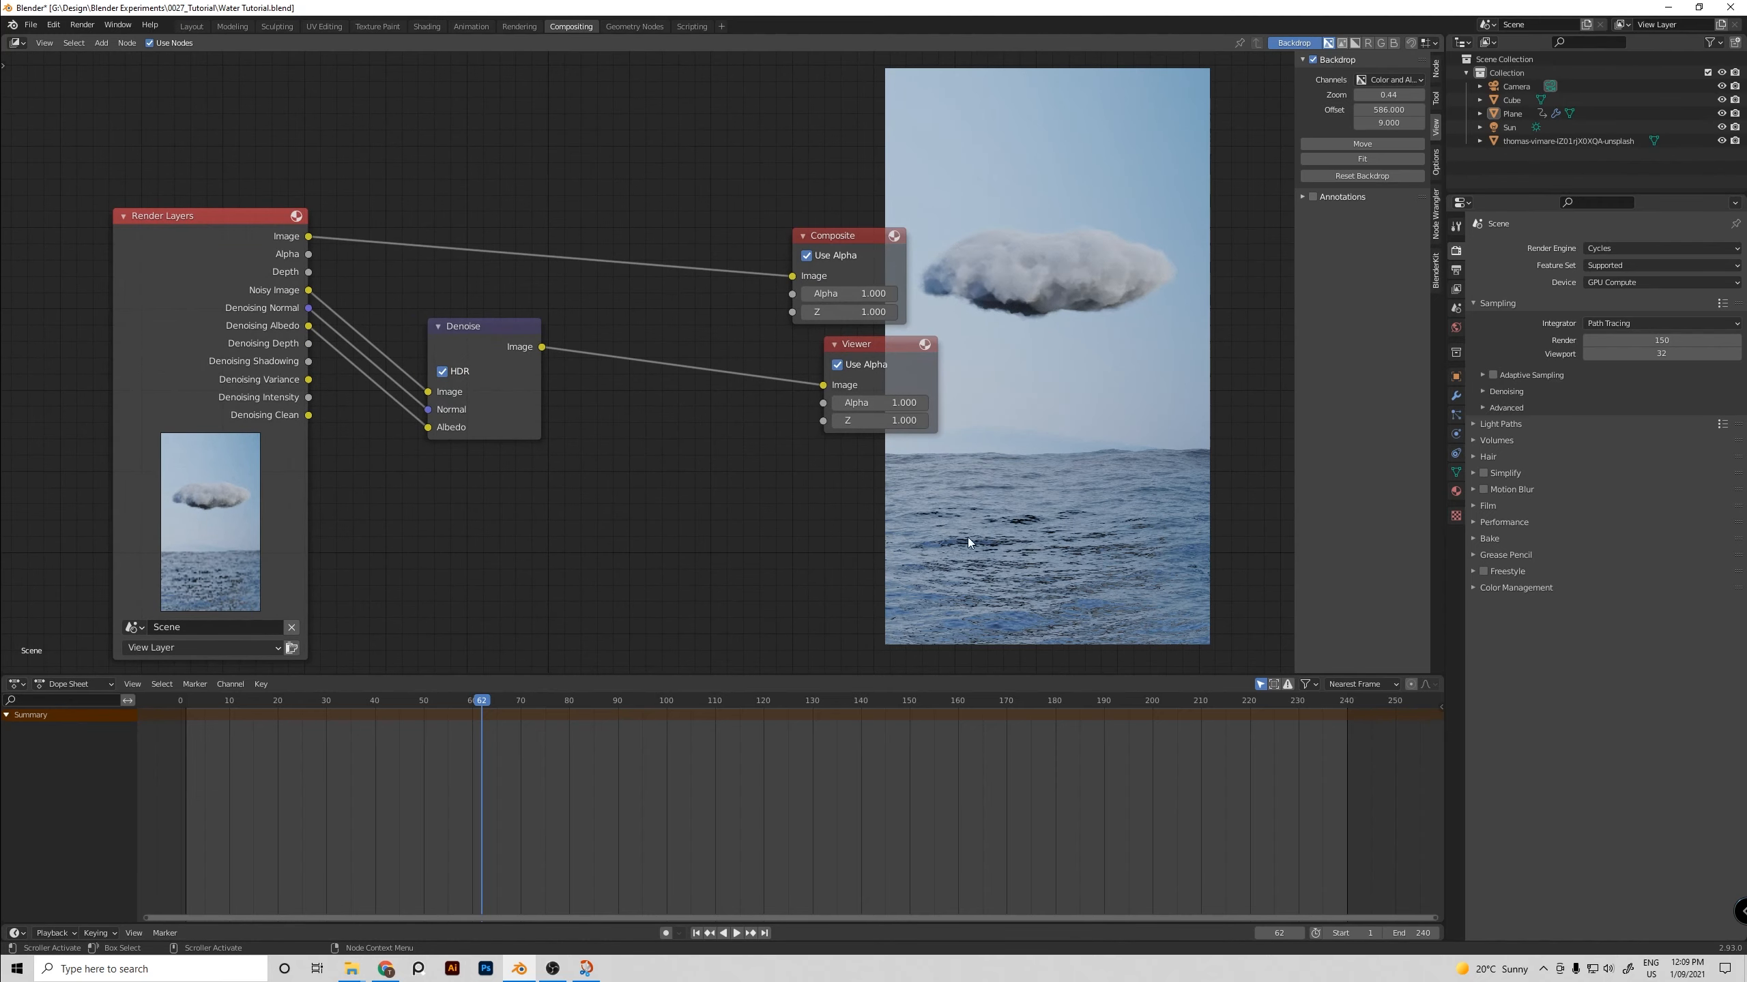
{"action": "left_click_drag", "start_coordinate": [873, 344], "coordinate": [779, 373]}
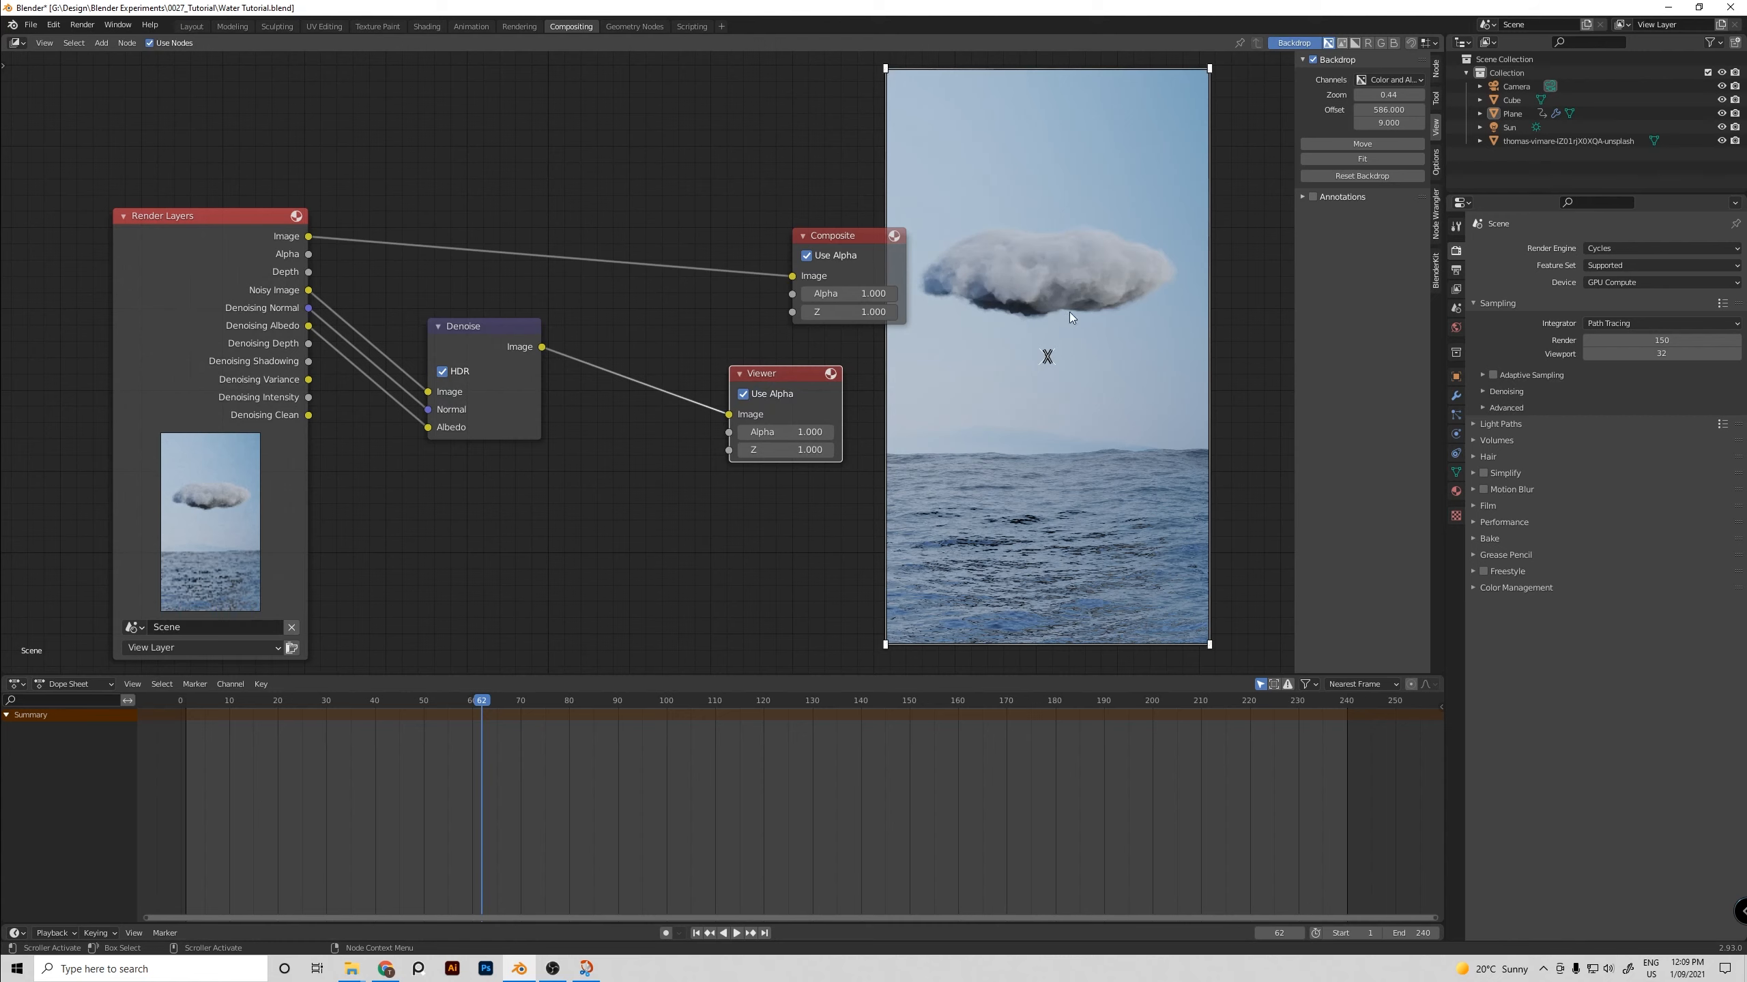
Insert a Mix node before the Viewer, with the Render Layers image in its first image input and the Denoise output in its second
{"action": "left_click", "coordinate": [513, 506]}
{"action": "key", "text": "shift+a"}
{"action": "type", "text": "mix"}
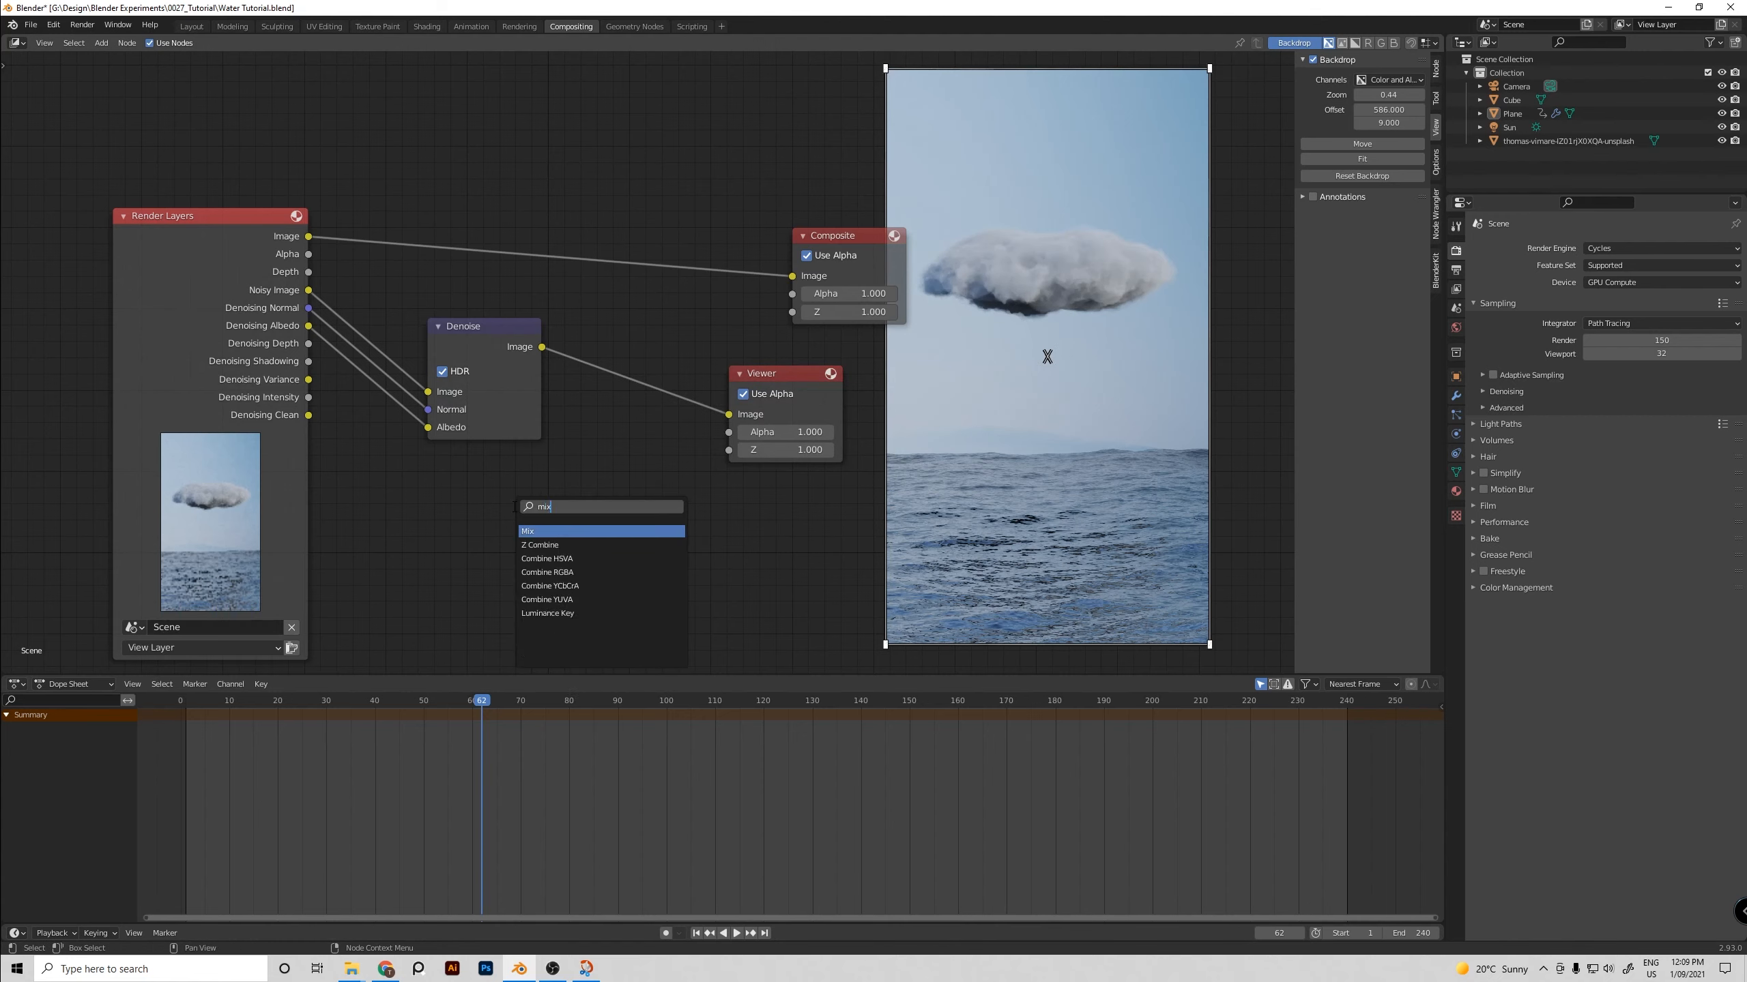
{"action": "key", "text": "Return"}
{"action": "left_click", "coordinate": [606, 317]}
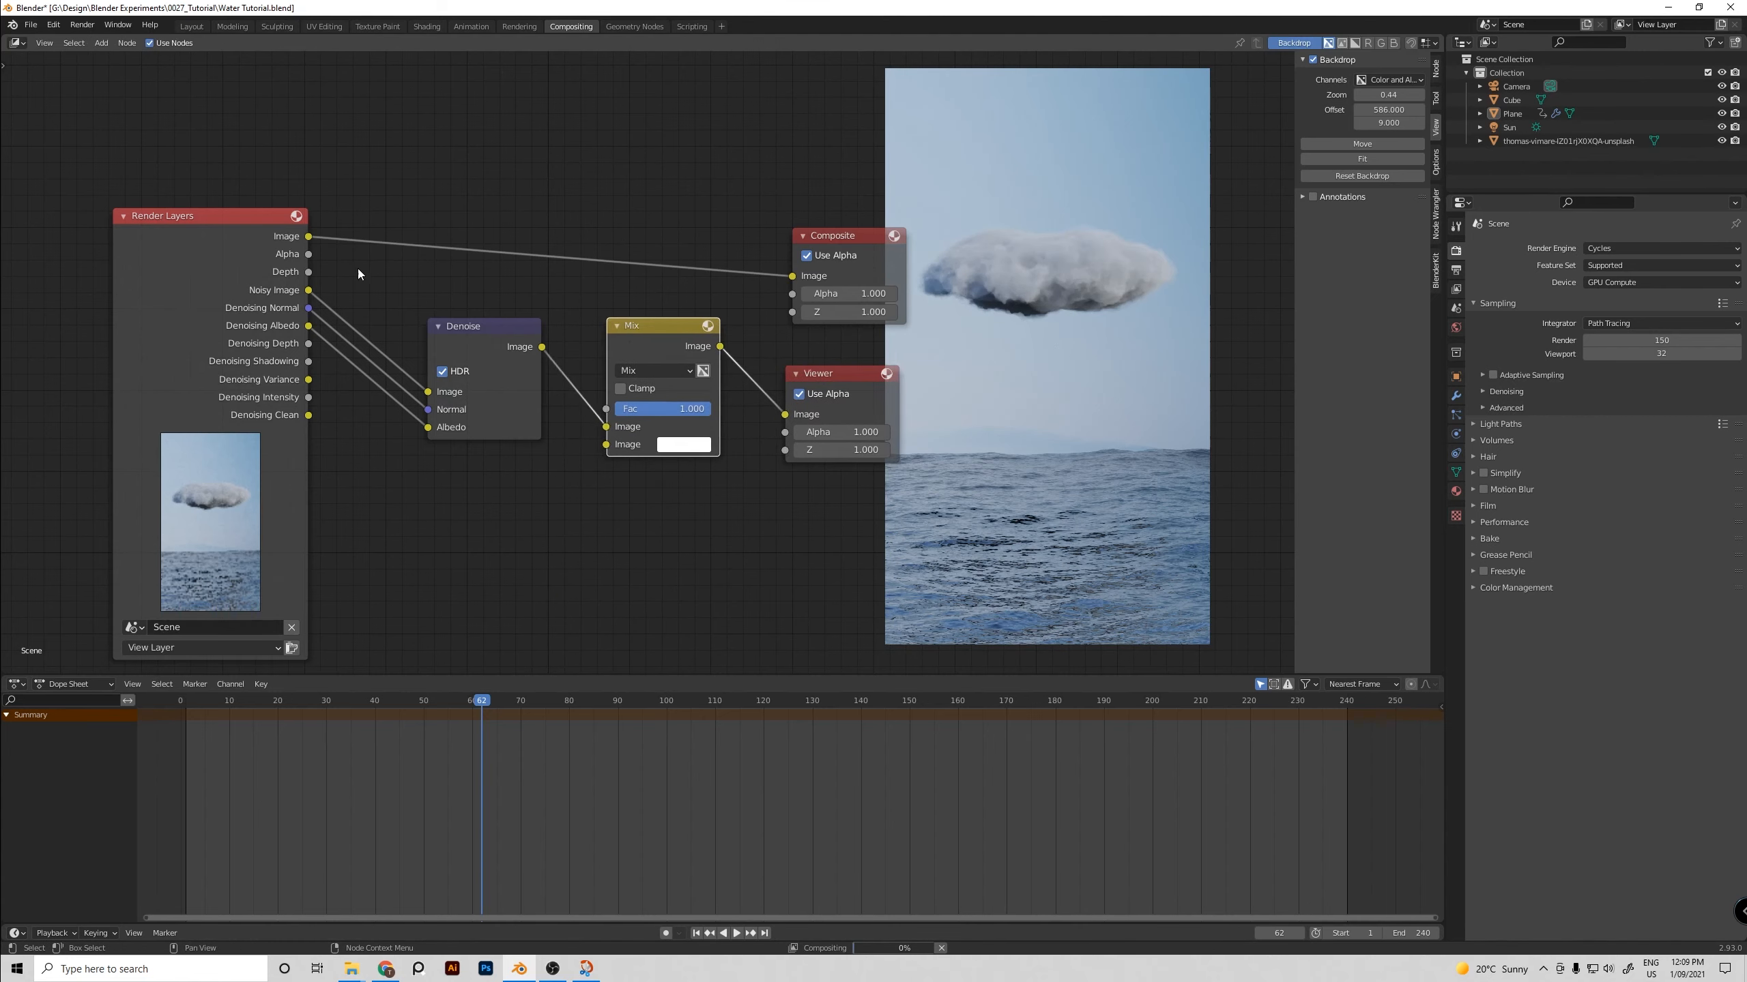
{"action": "left_click_drag", "start_coordinate": [310, 237], "coordinate": [606, 426]}
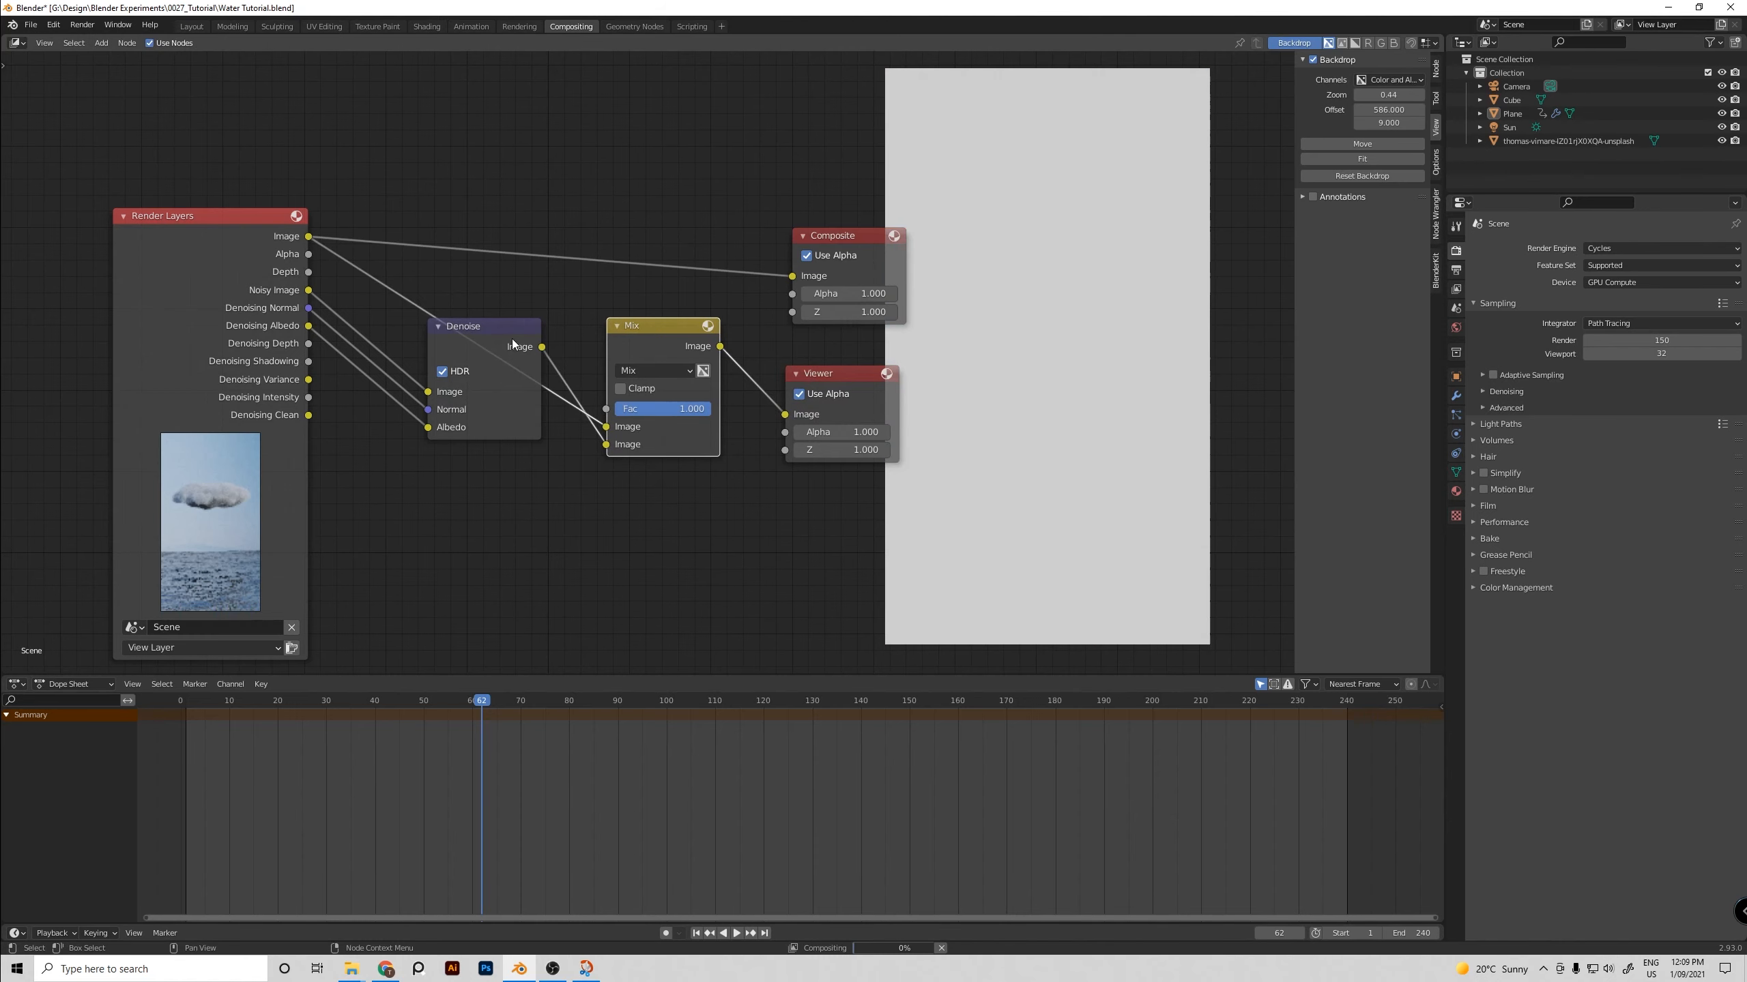
{"action": "left_click_drag", "start_coordinate": [473, 335], "coordinate": [467, 410]}
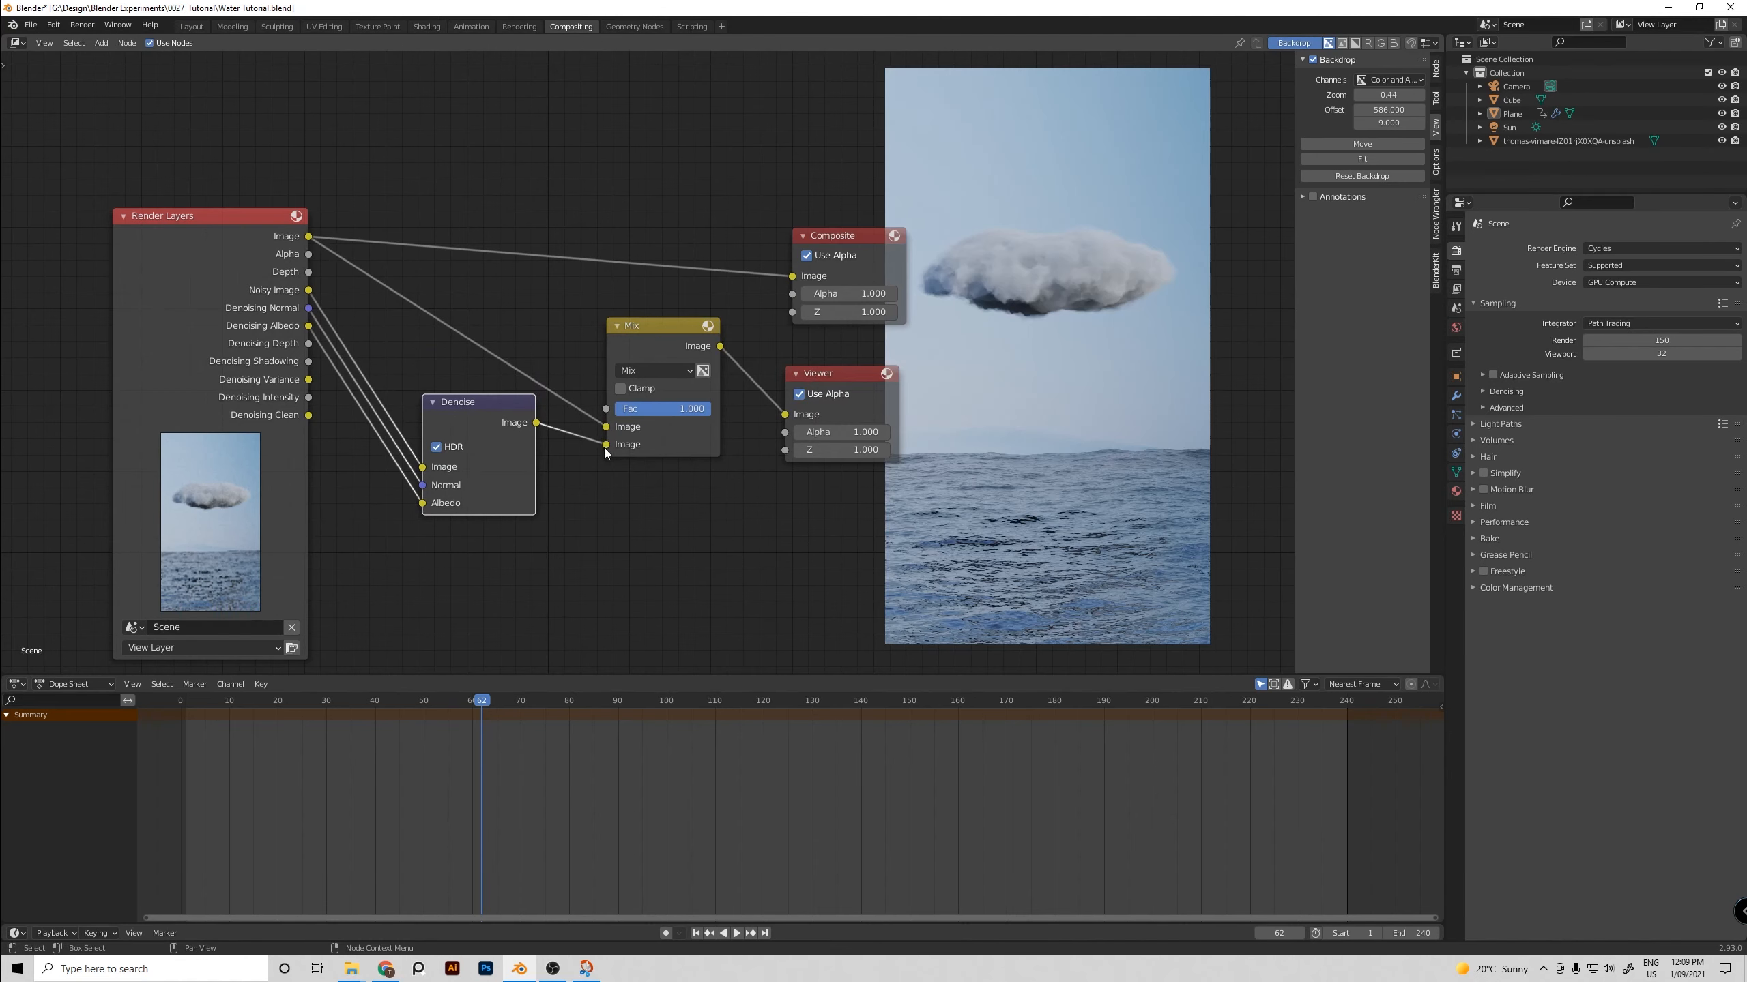
Adjust the Mix node's factor to about 0.708 while comparing the denoised result, and enlarge the backdrop to a zoom of 0.82
{"action": "mouse_move", "coordinate": [636, 408]}
{"action": "left_mouse_down"}
{"action": "mouse_move", "coordinate": [592, 410]}
{"action": "mouse_move", "coordinate": [636, 413]}
{"action": "left_mouse_up"}
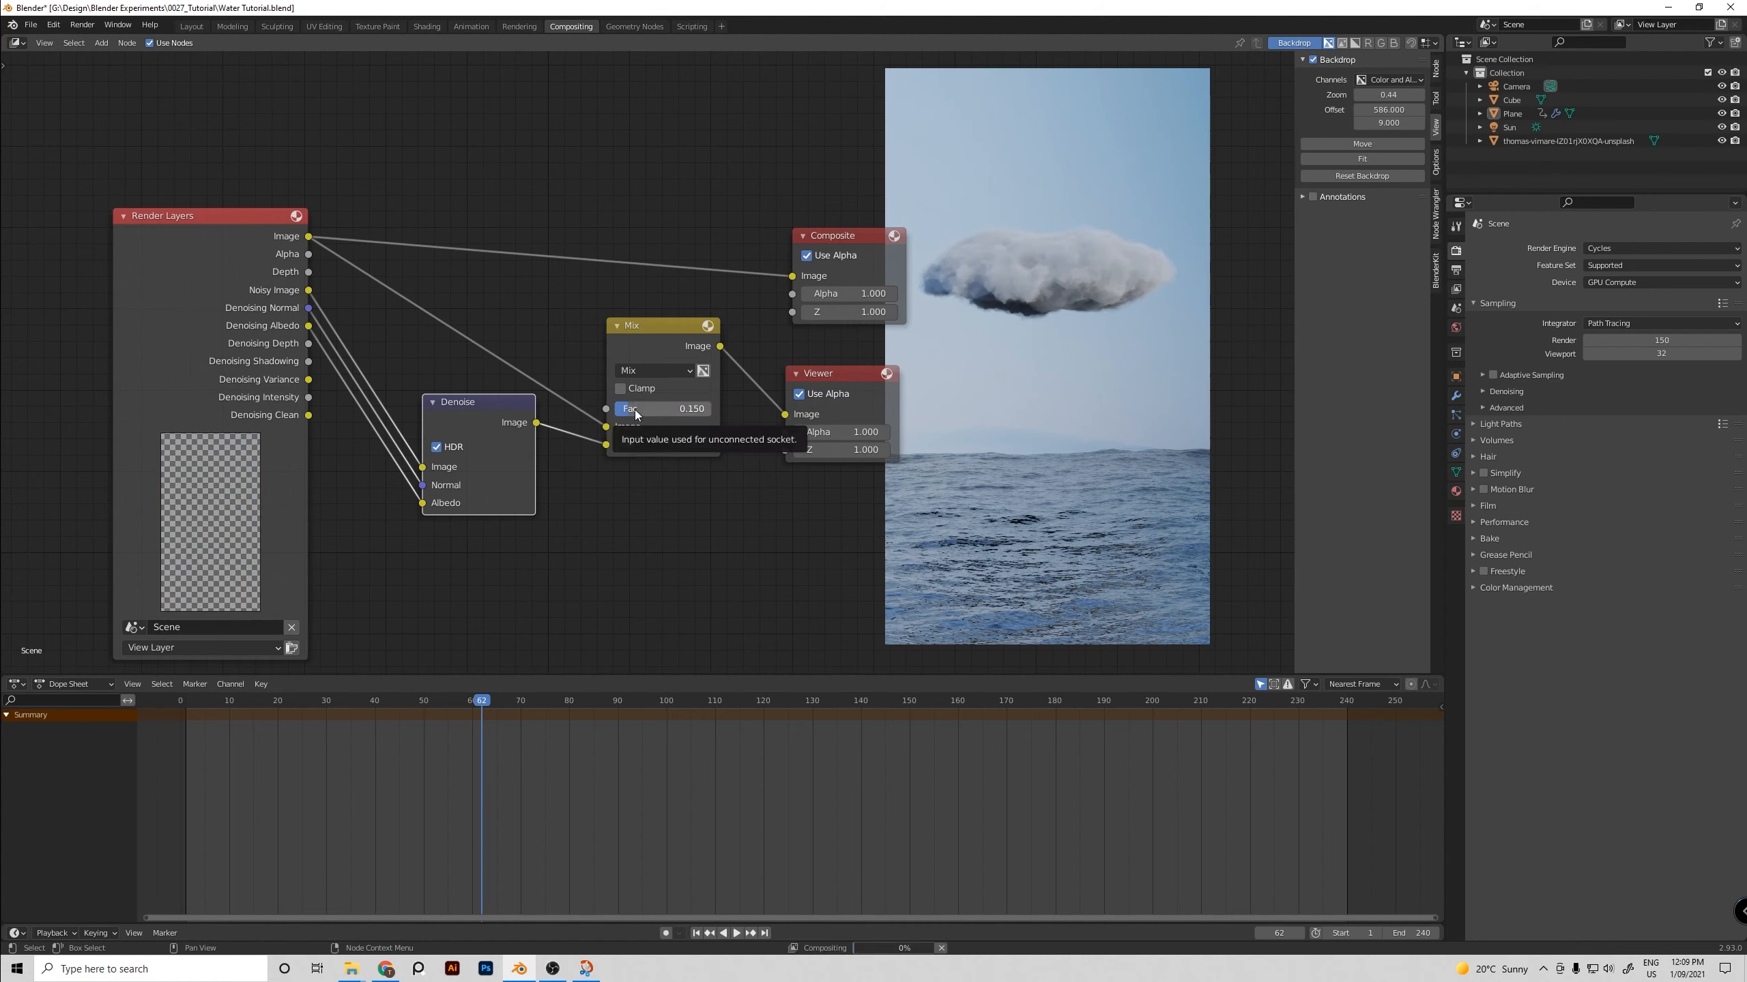
{"action": "left_click_drag", "start_coordinate": [636, 412], "coordinate": [693, 412]}
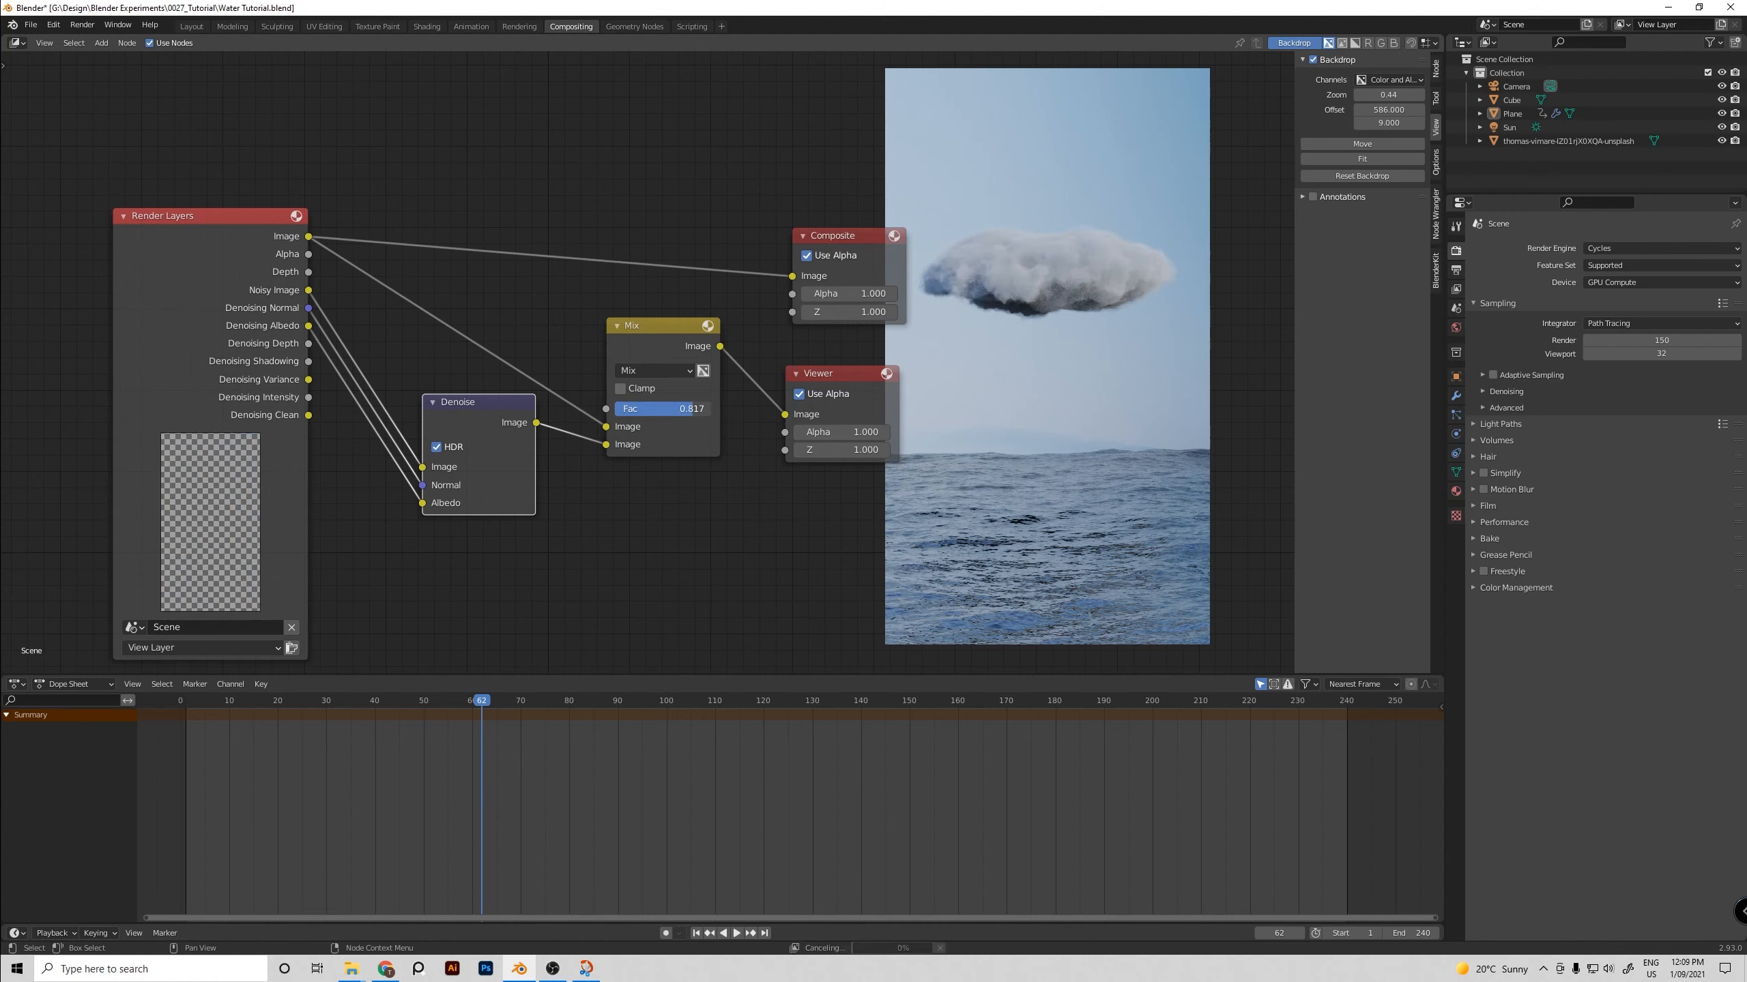
{"action": "left_click", "coordinate": [702, 472]}
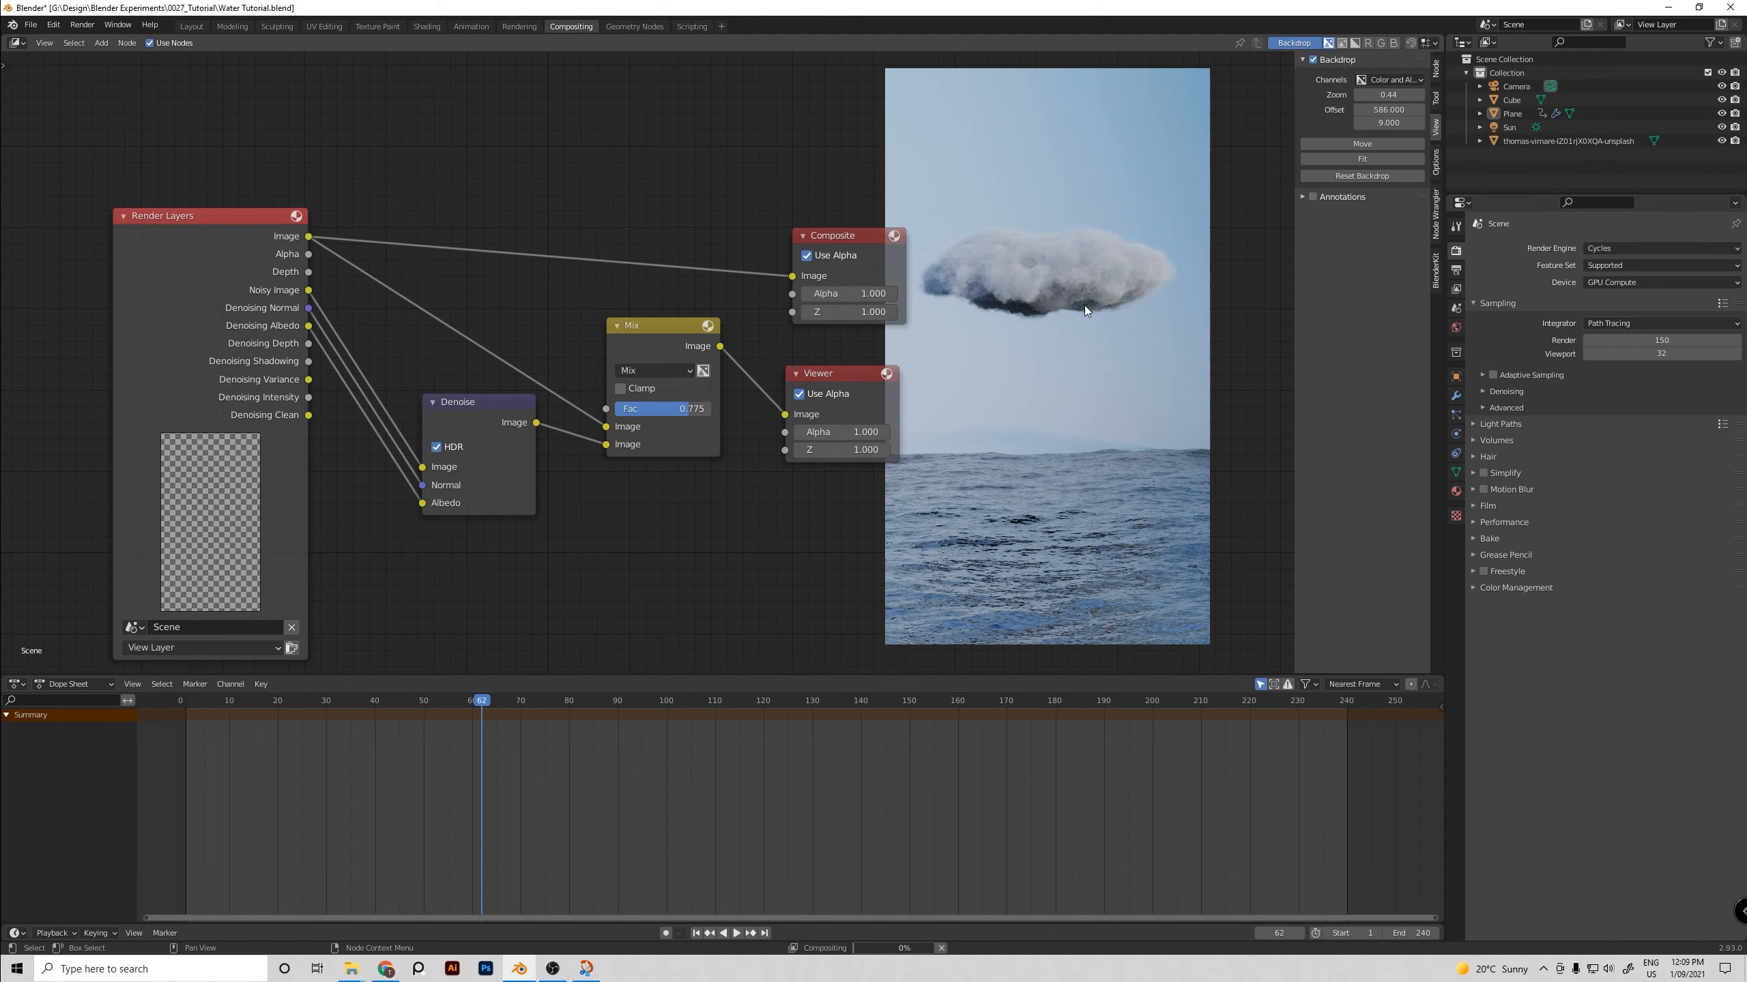
{"action": "scroll", "coordinate": [1056, 274], "scroll_direction": "up", "scroll_amount": 1}
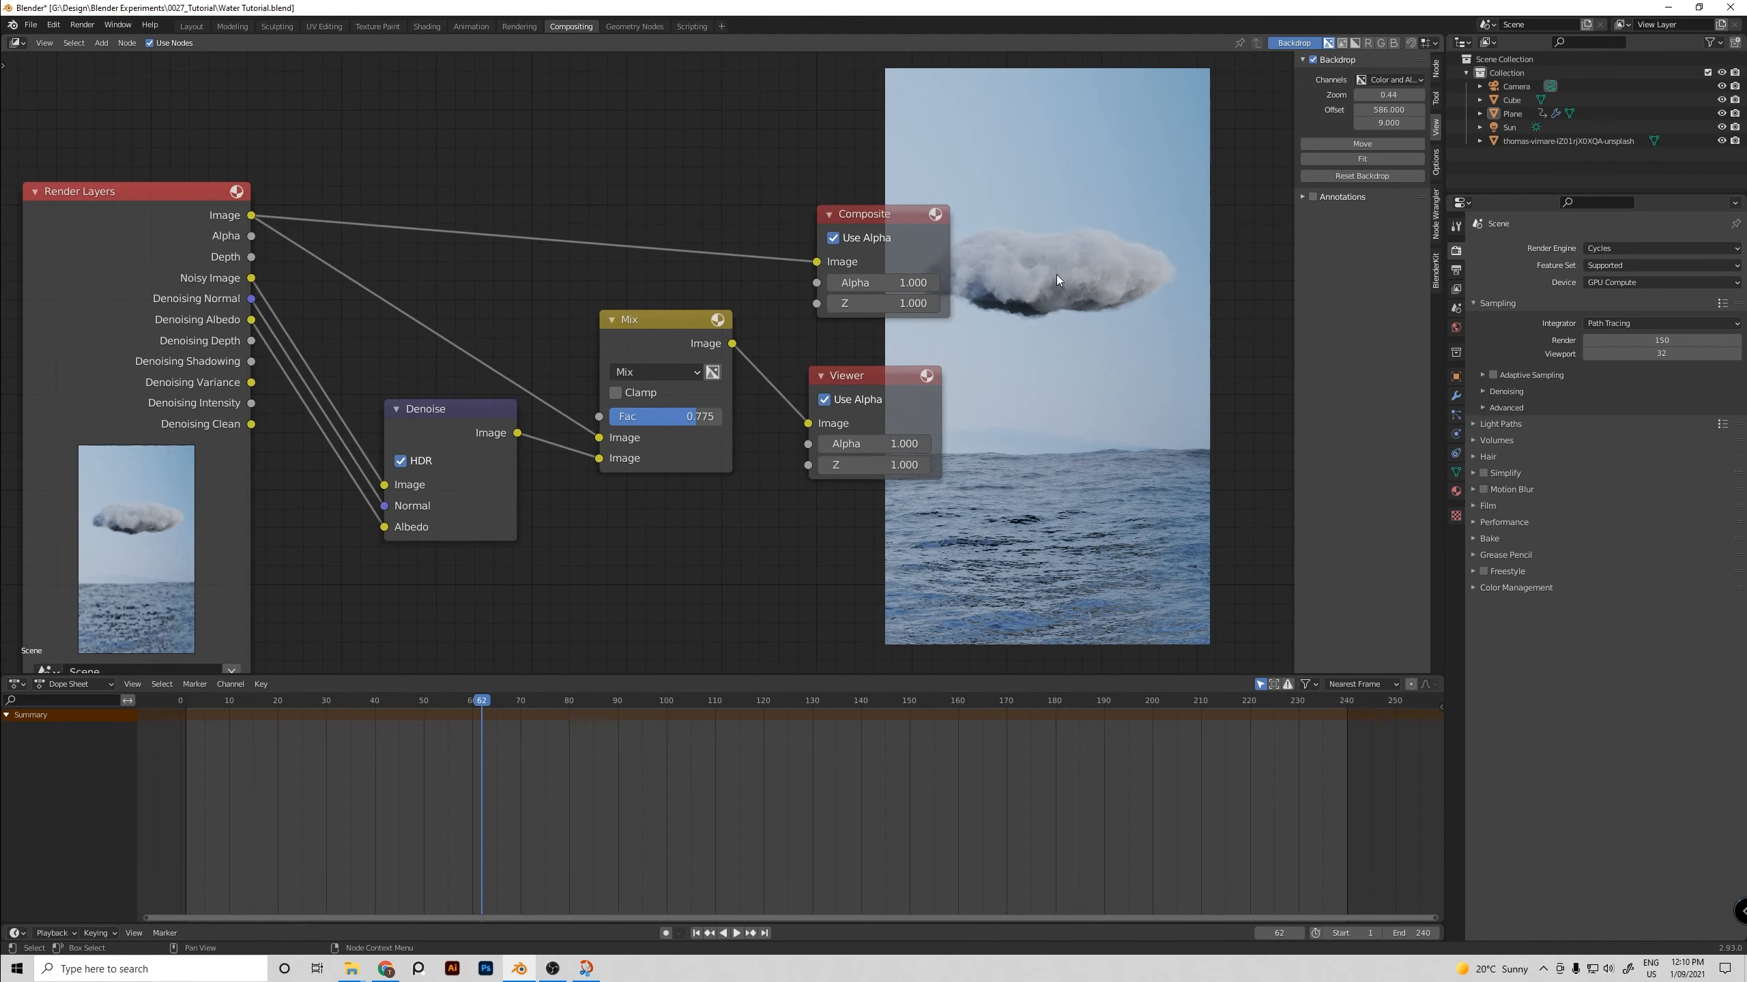
{"action": "scroll", "coordinate": [1056, 275], "scroll_direction": "down", "scroll_amount": 2}
{"action": "left_click_drag", "start_coordinate": [1369, 95], "coordinate": [1435, 95]}
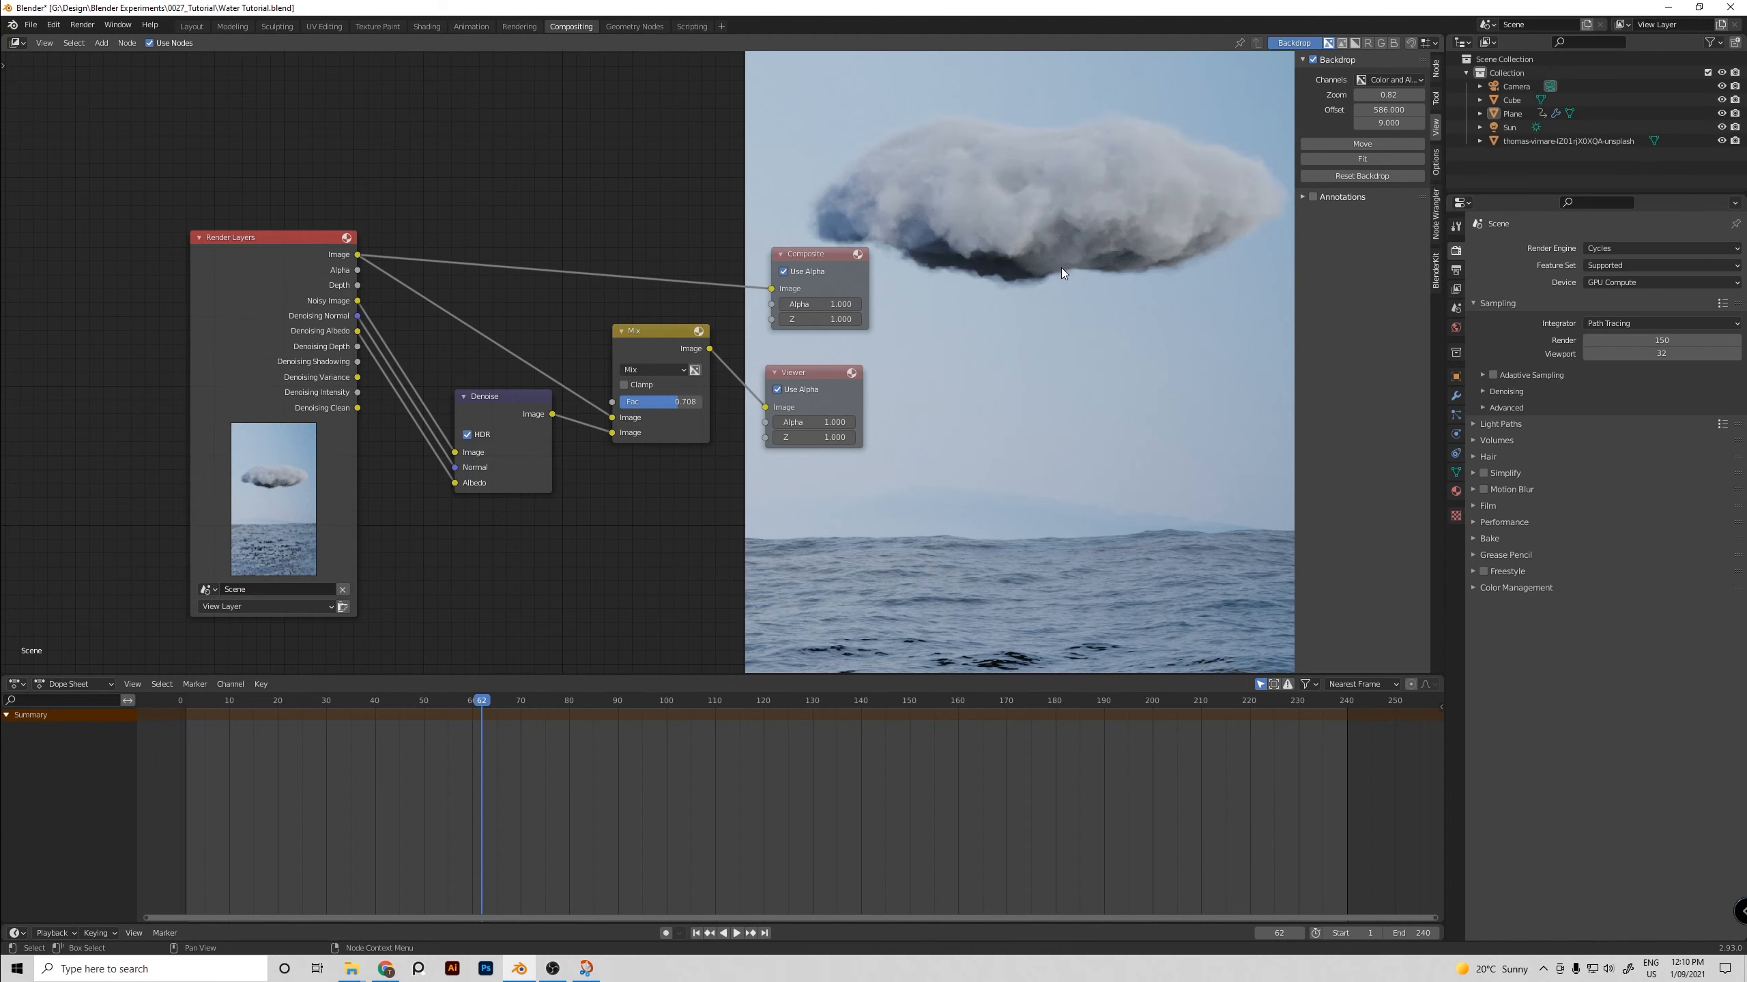
Insert a Glare node between the Mix and Viewer nodes and set its glare type to Fog Glow
{"action": "scroll", "coordinate": [687, 413], "scroll_direction": "down", "scroll_amount": 3}
{"action": "key", "text": "shift+a"}
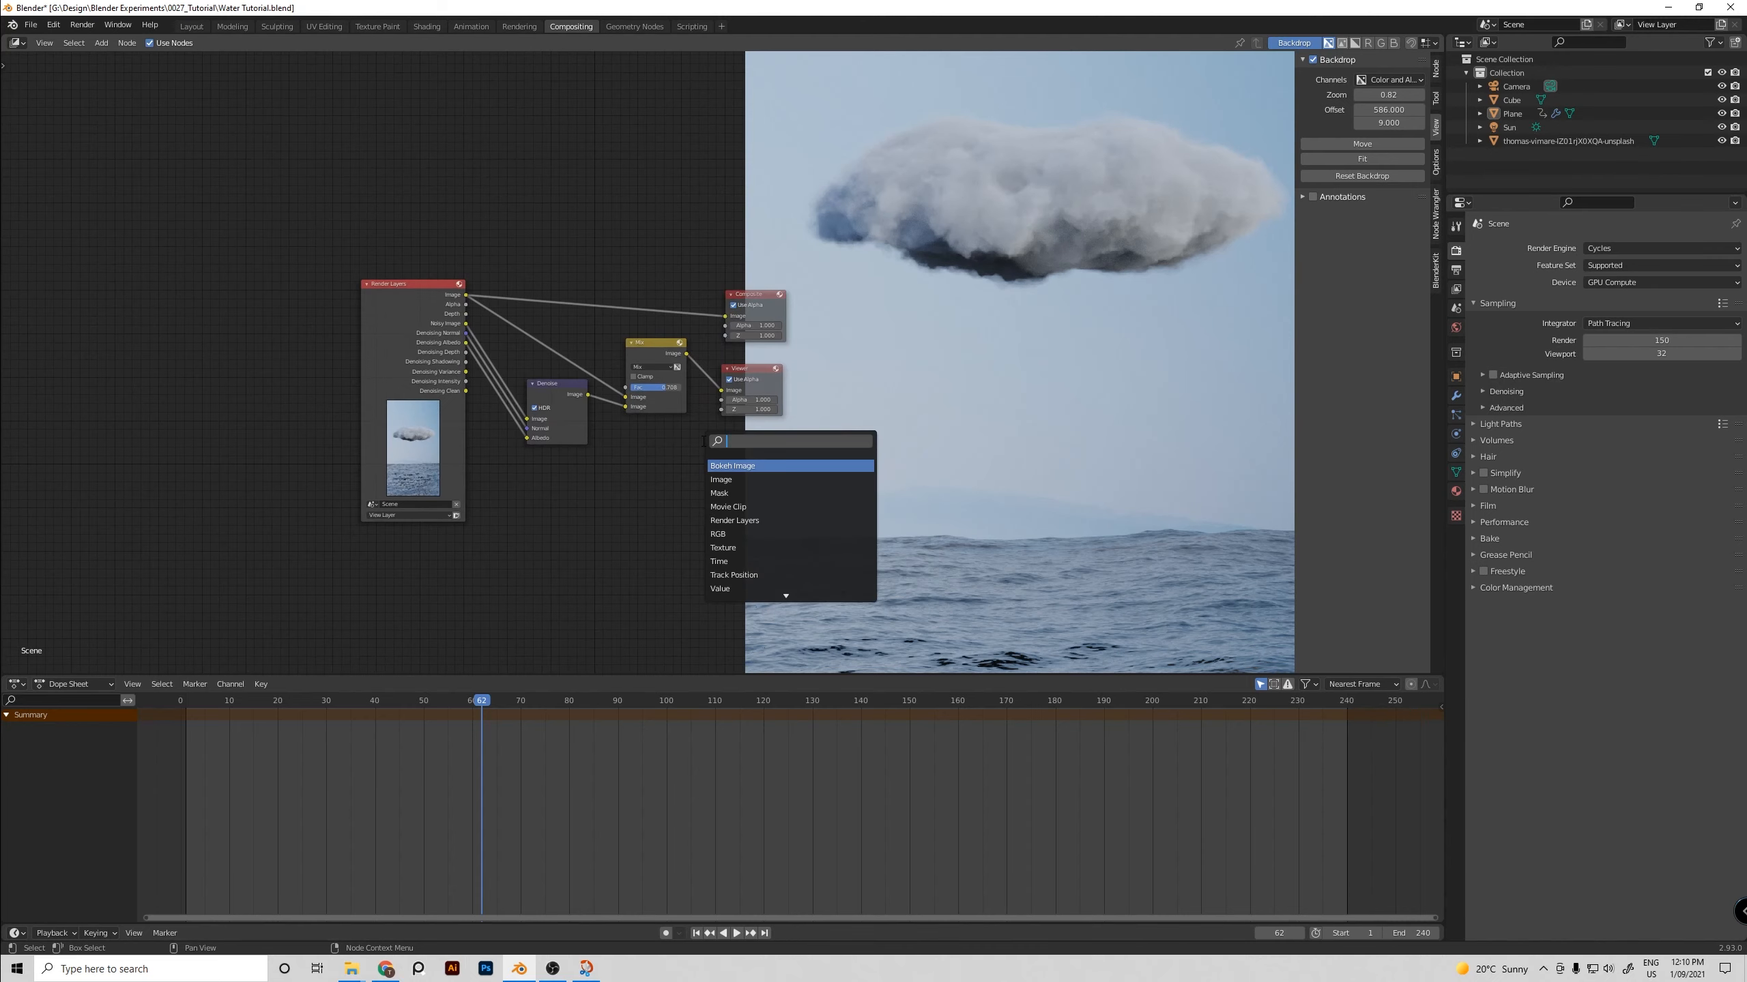
{"action": "type", "text": "glare"}
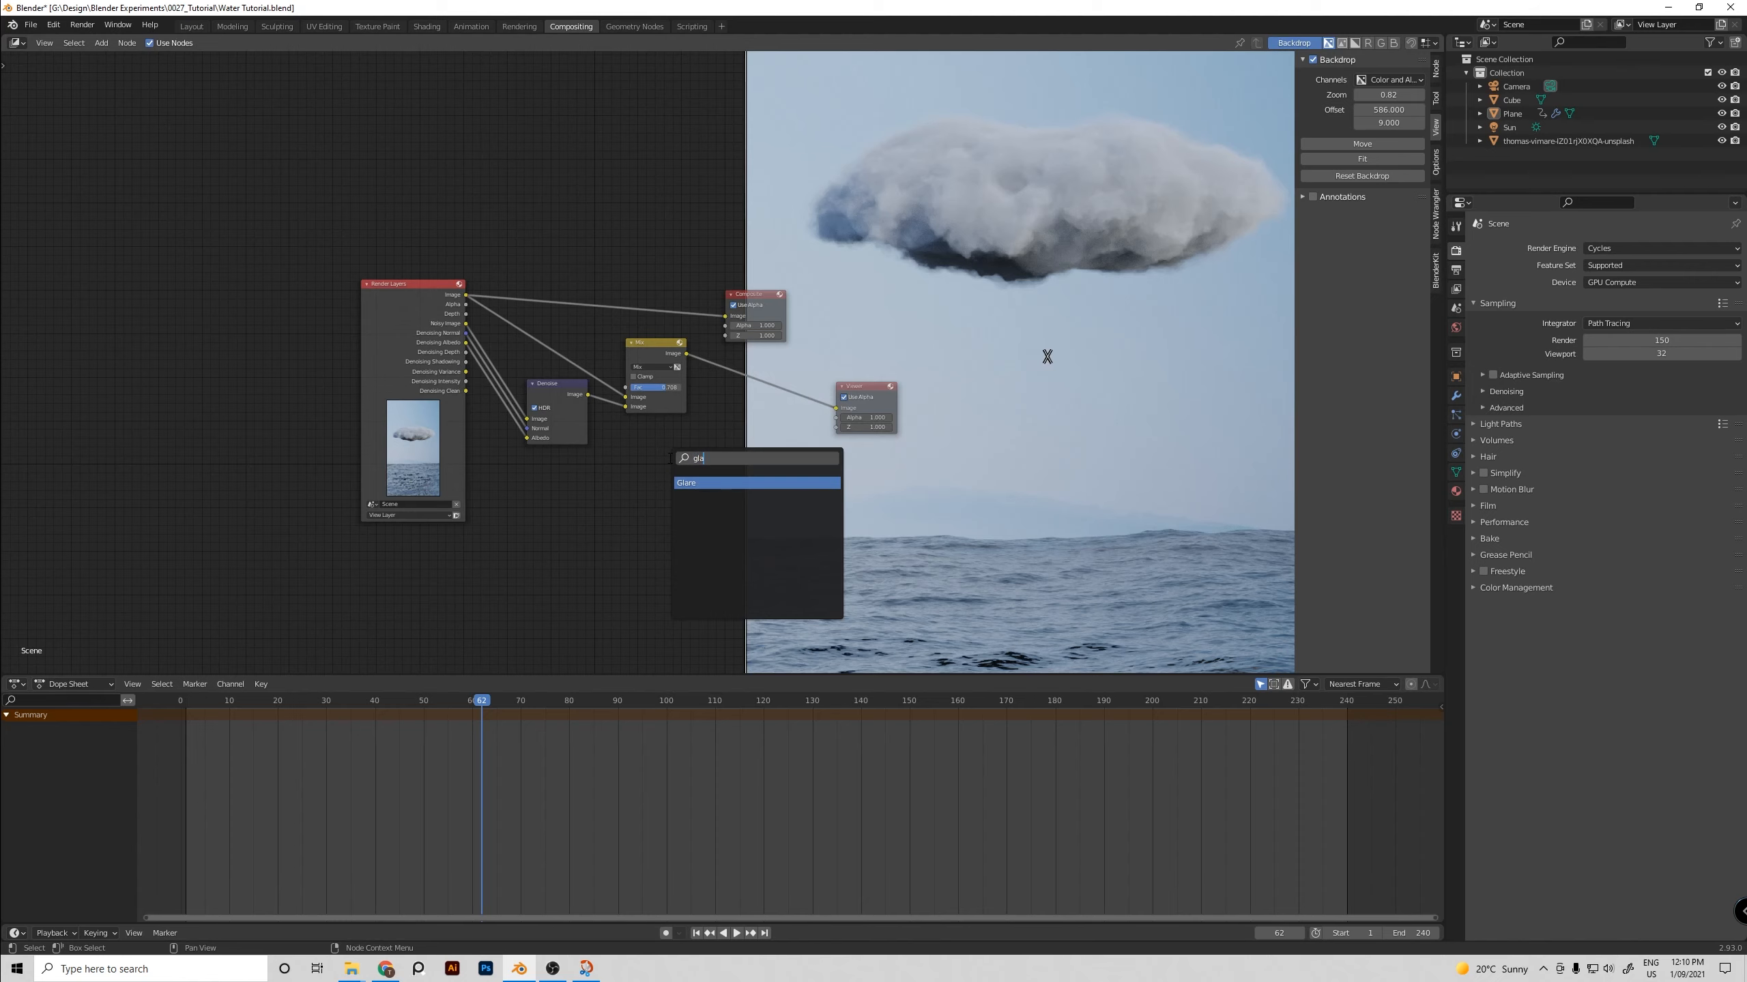
{"action": "key", "text": "Return"}
{"action": "left_click", "coordinate": [720, 372]}
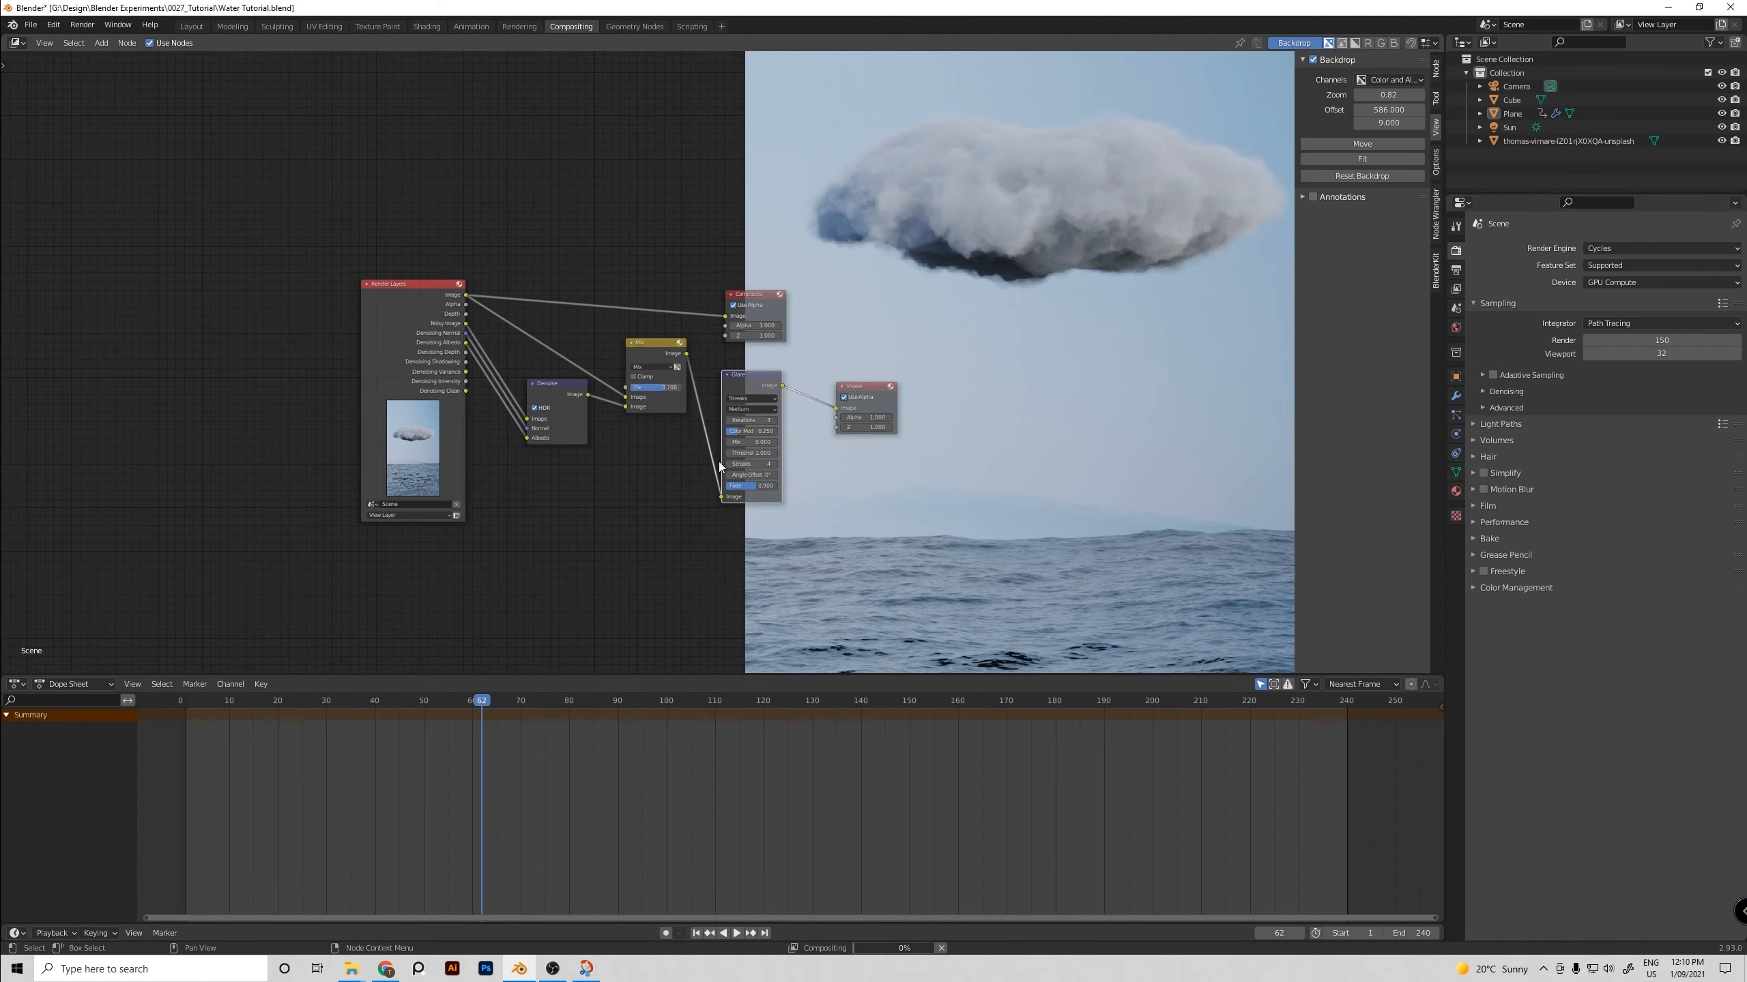
{"action": "scroll", "coordinate": [784, 398], "scroll_direction": "up", "scroll_amount": 2}
{"action": "left_click", "coordinate": [798, 415]}
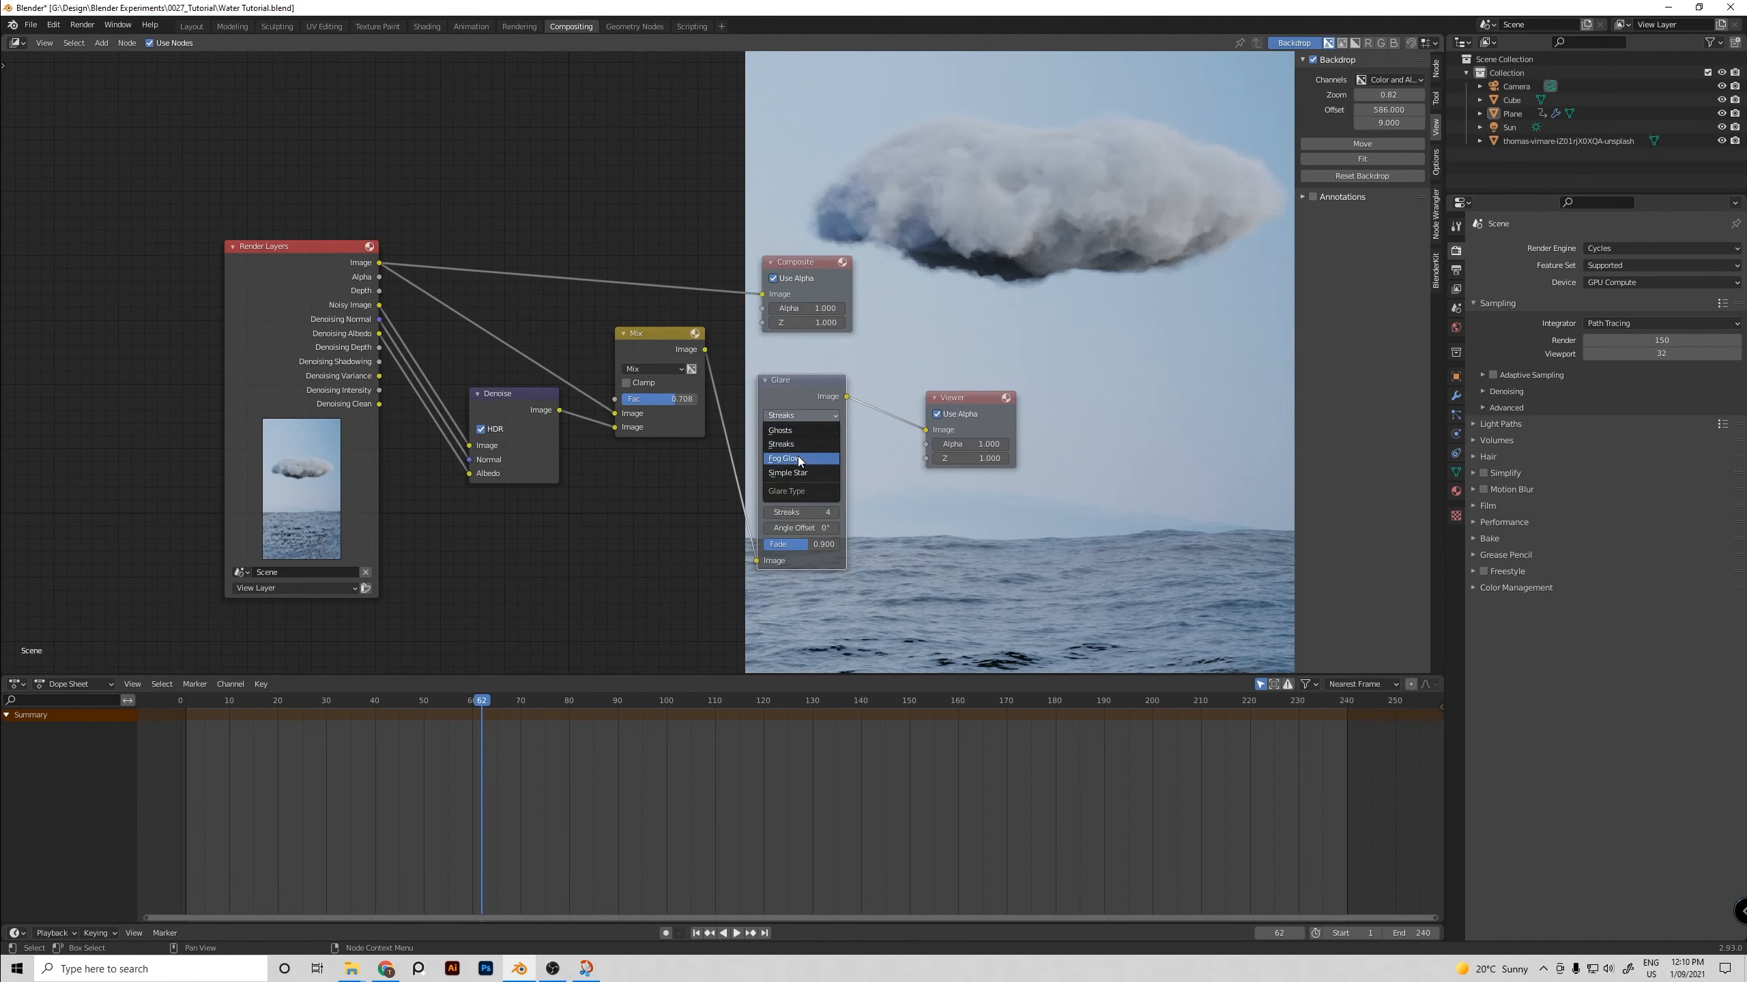
{"action": "left_click", "coordinate": [791, 446]}
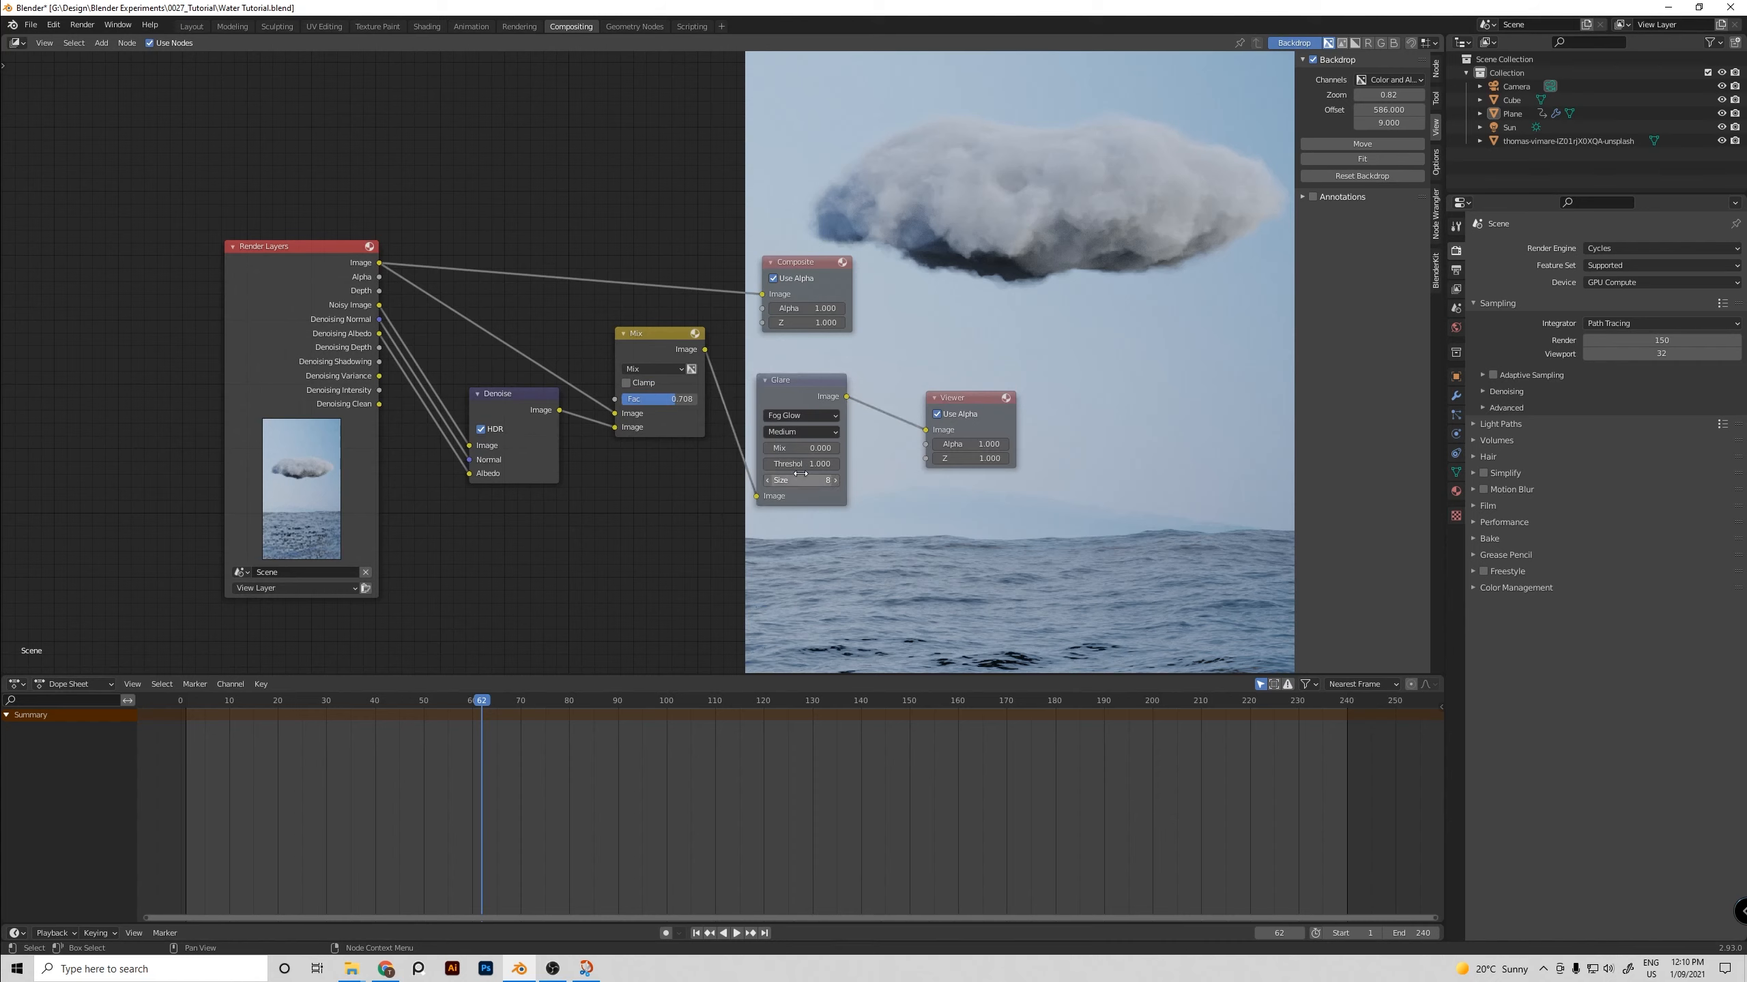
Set the Glare node's Mix to 1.000 and its Threshold to 0.600
{"action": "left_click", "coordinate": [804, 463]}
{"action": "key", "text": "Return"}
{"action": "left_click", "coordinate": [801, 447]}
{"action": "type", "text": "1"}
{"action": "key", "text": "Return"}
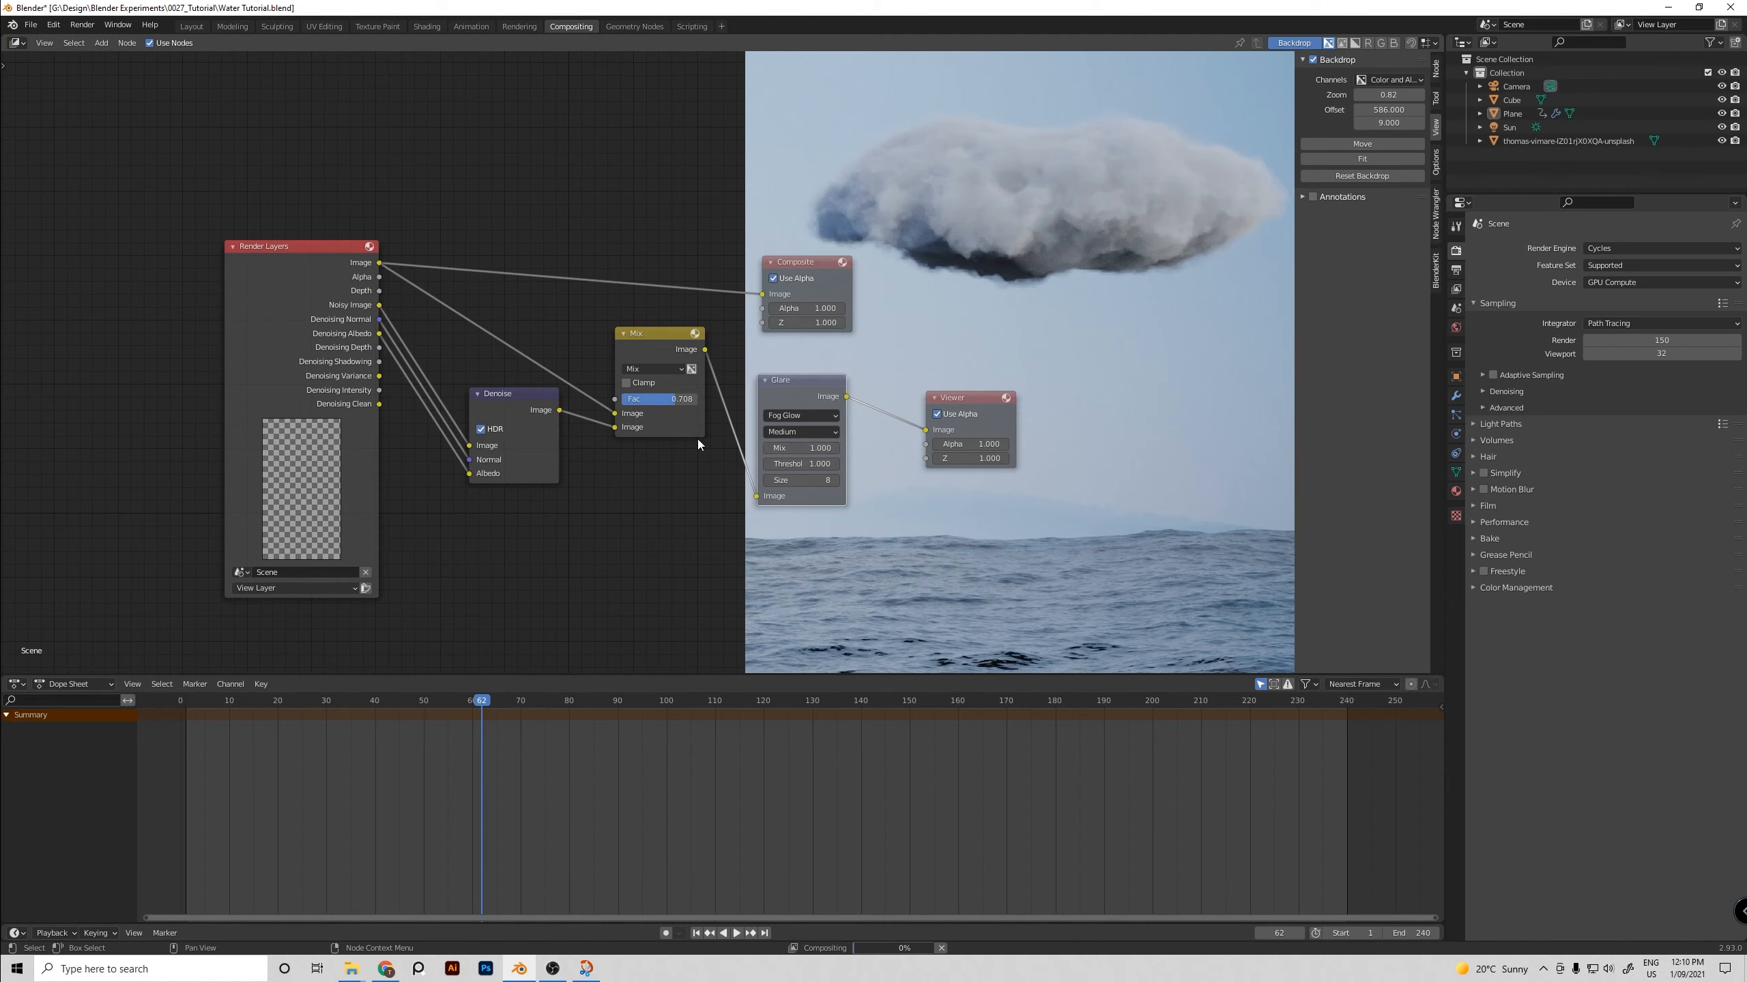
{"action": "left_click", "coordinate": [491, 328]}
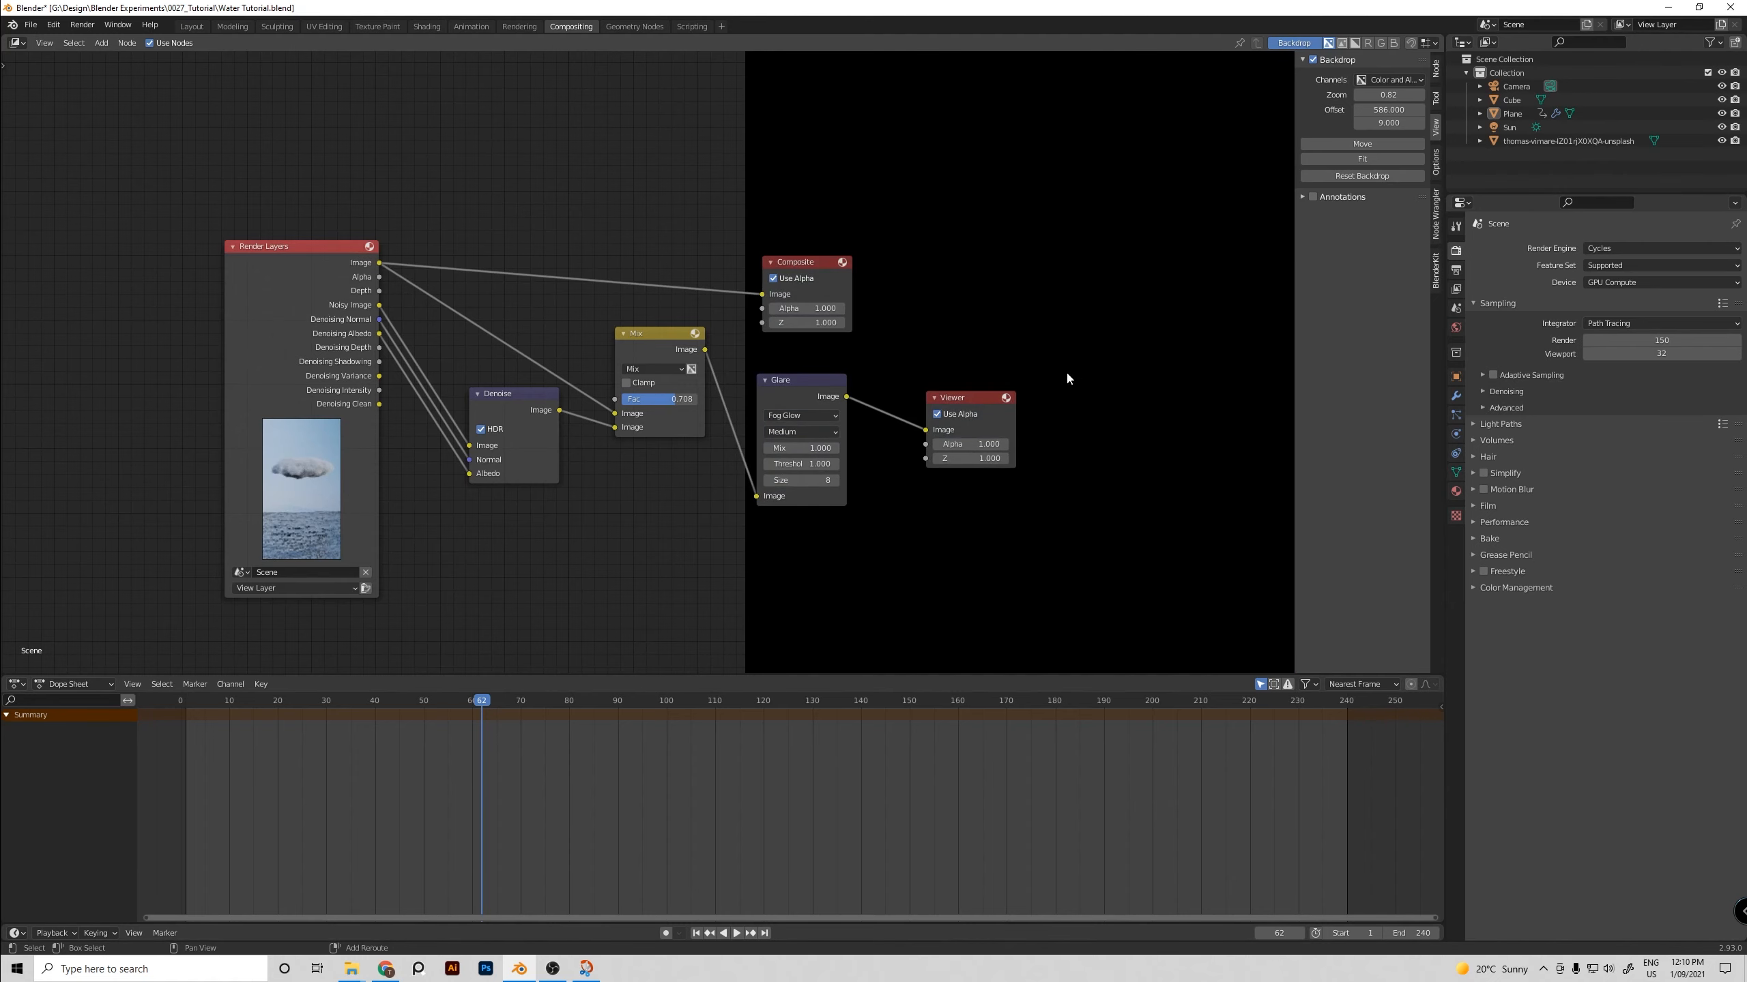
{"action": "middle_click_drag", "start_coordinate": [1066, 378], "coordinate": [827, 335]}
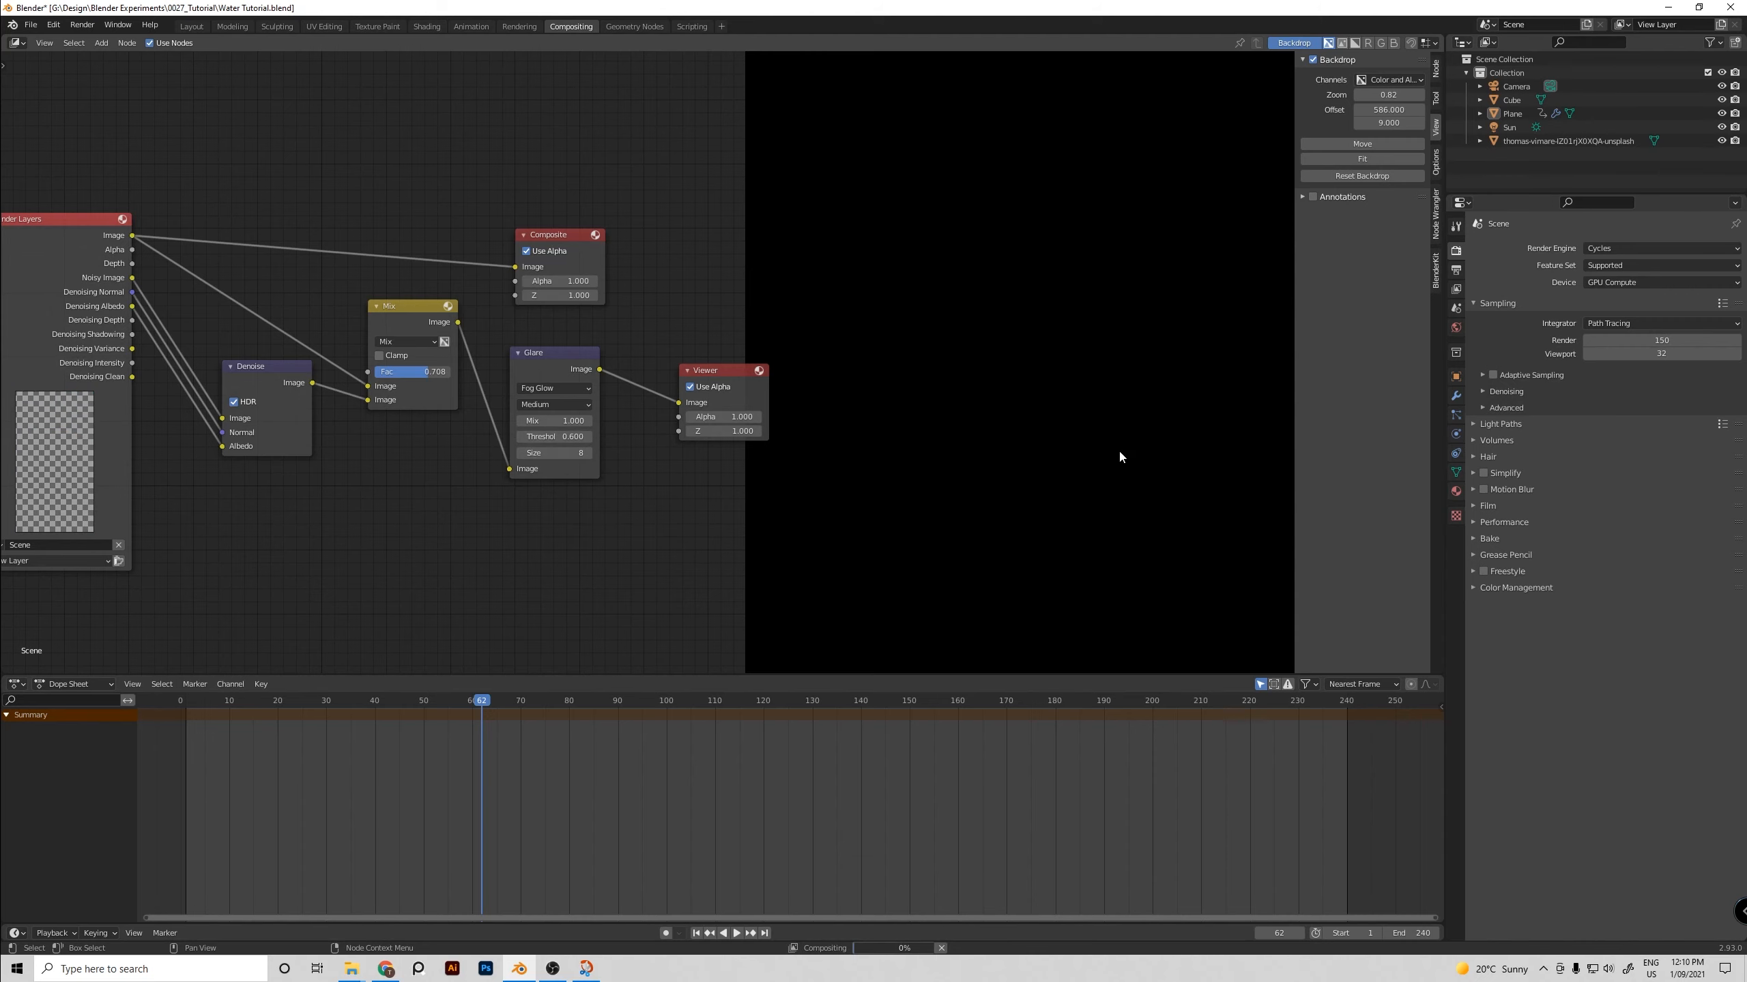
Set the Glare node's Threshold to 0.650
{"action": "scroll", "coordinate": [1119, 455], "scroll_direction": "down", "scroll_amount": 1}
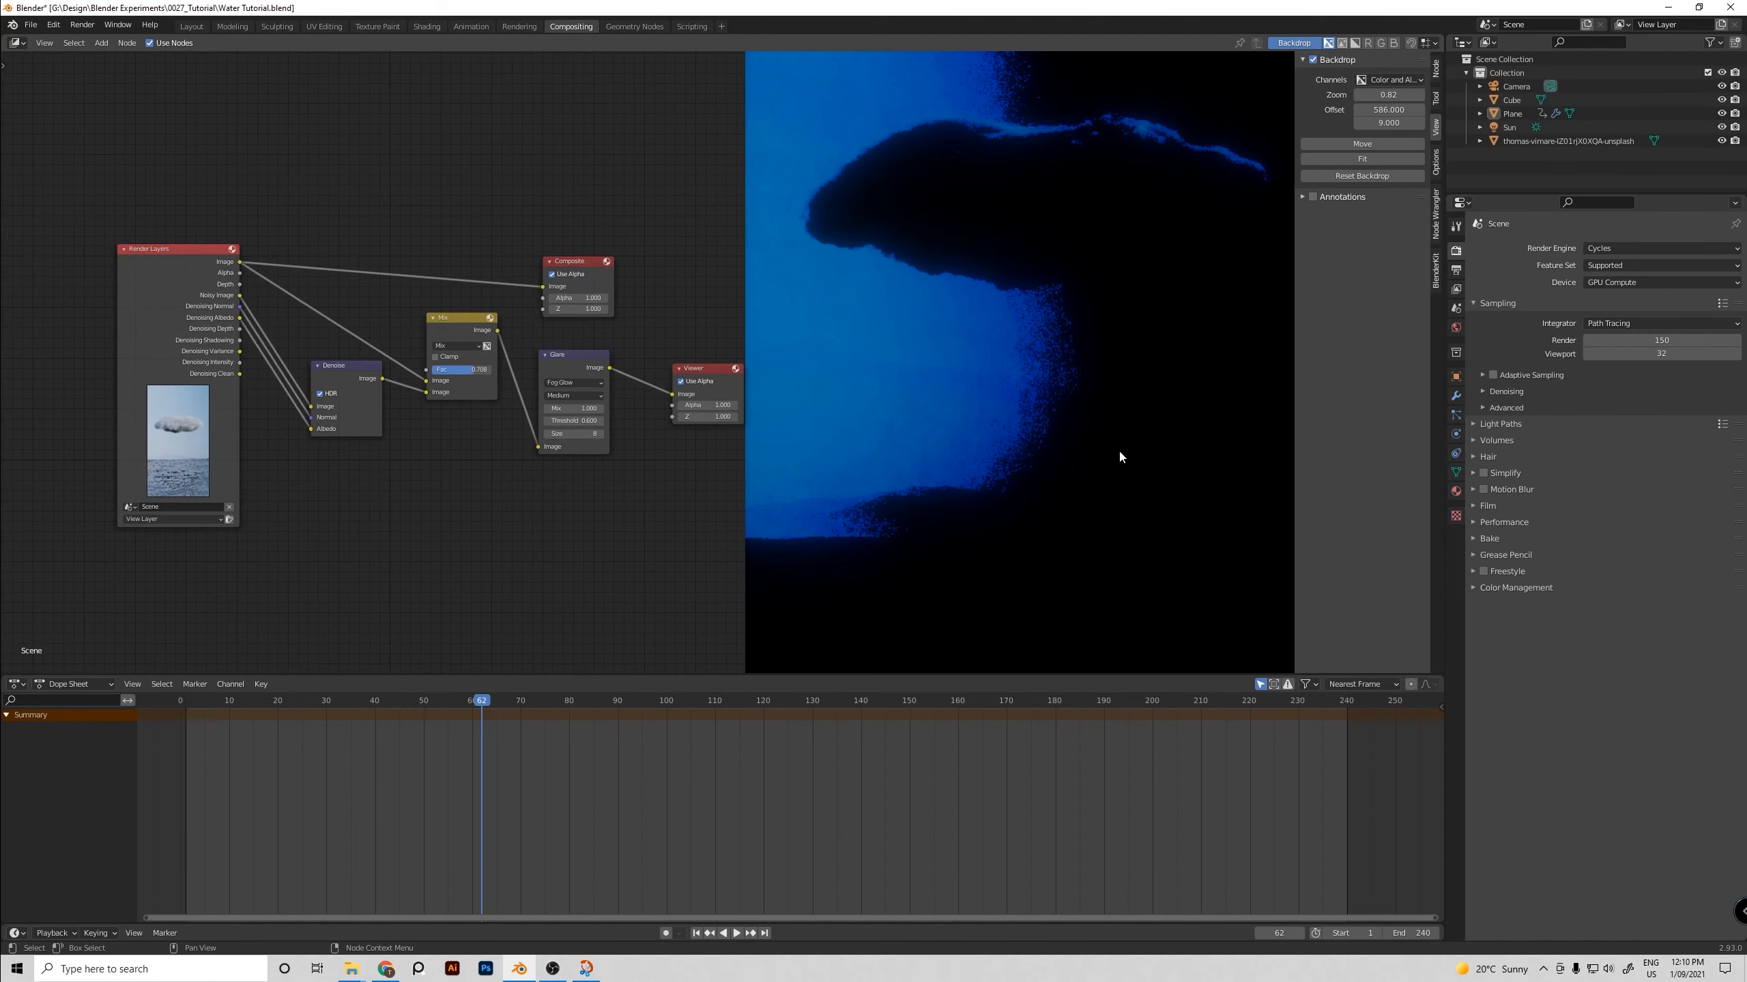
{"action": "scroll", "coordinate": [690, 420], "scroll_direction": "down", "scroll_amount": 1}
{"action": "scroll", "coordinate": [588, 443], "scroll_direction": "up", "scroll_amount": 2}
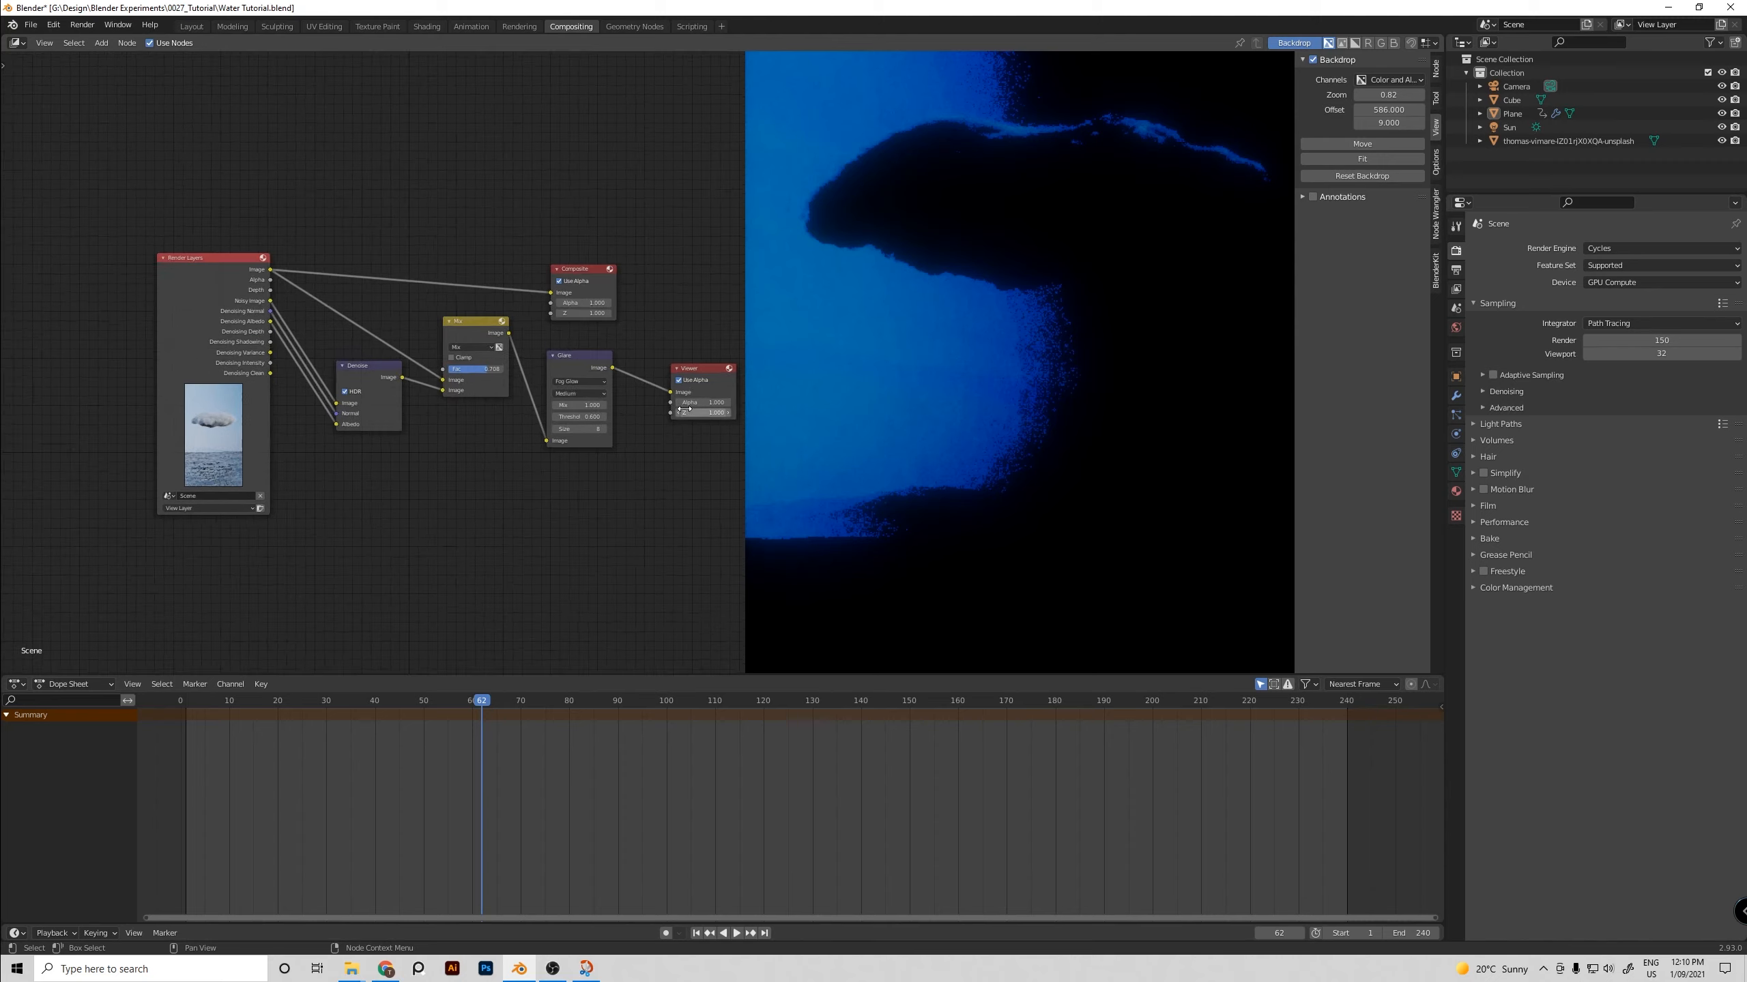
{"action": "left_click", "coordinate": [589, 443]}
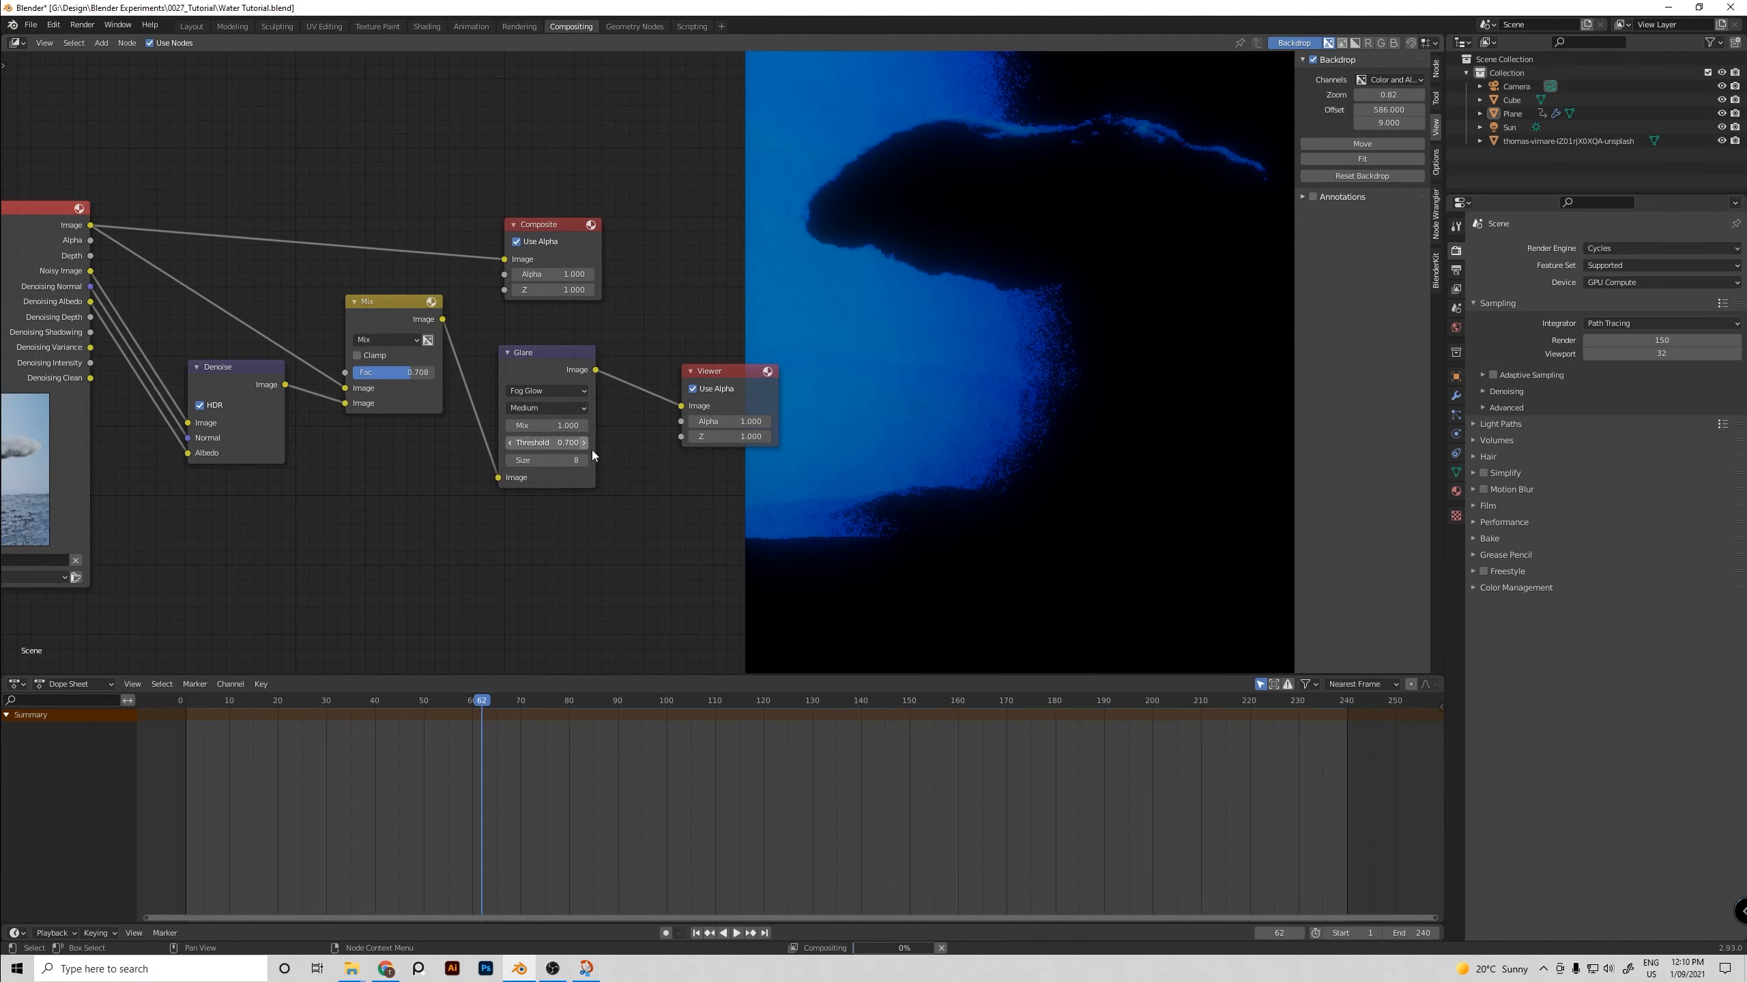
{"action": "left_click", "coordinate": [546, 443]}
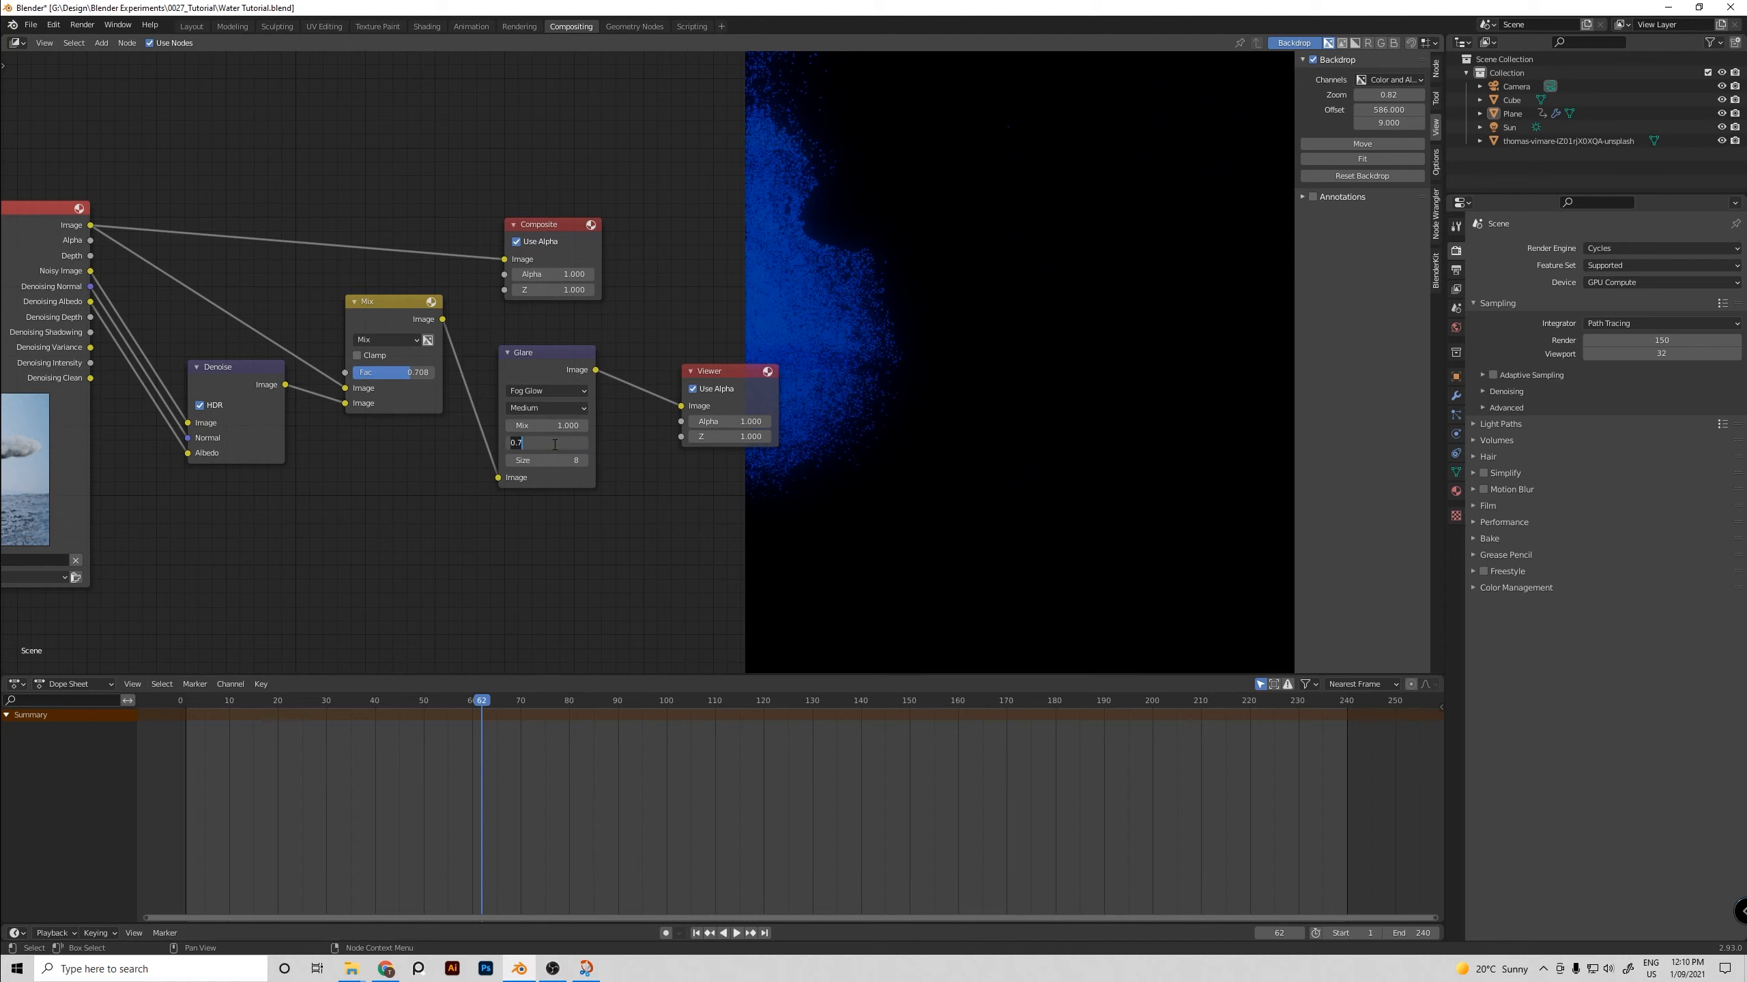
{"action": "type", "text": ".65"}
{"action": "key", "text": "Return"}
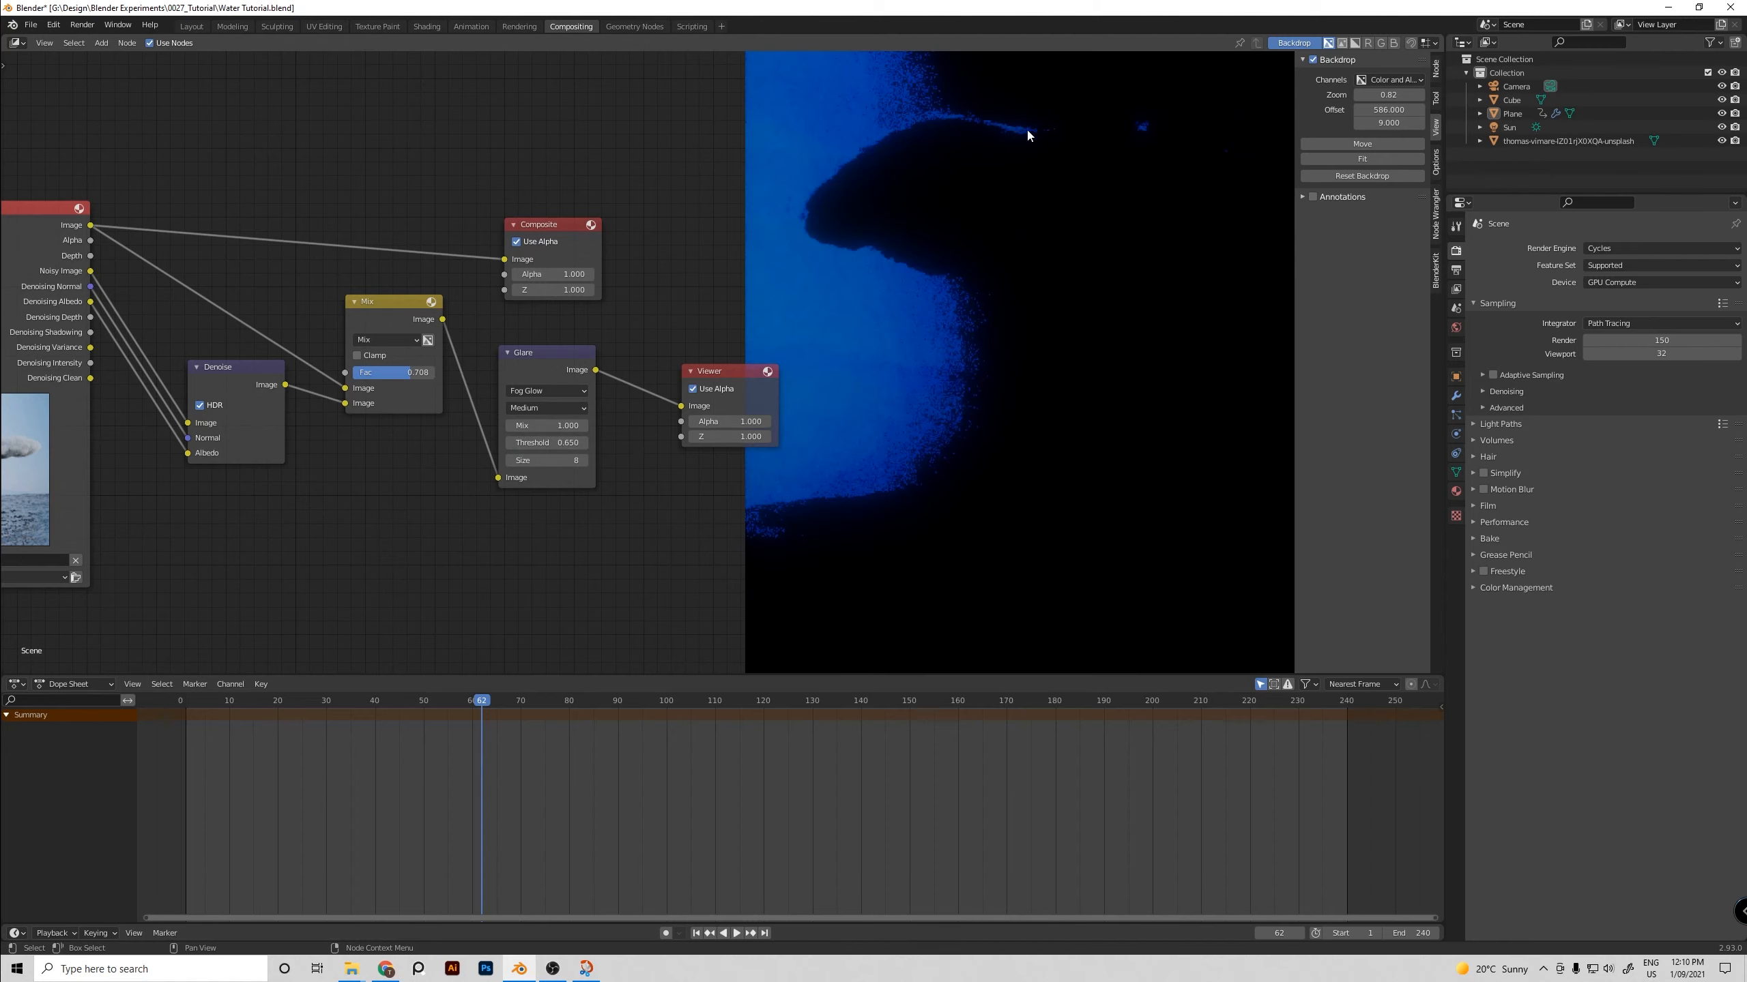
Set the Glare node's Mix to 0.000 to blend the fog glow with the ocean and cloud image
{"action": "left_click", "coordinate": [564, 440]}
{"action": "left_click", "coordinate": [561, 423]}
{"action": "type", "text": "1.0"}
{"action": "key", "text": "Return"}
{"action": "scroll", "coordinate": [1040, 343], "scroll_direction": "down", "scroll_amount": 2}
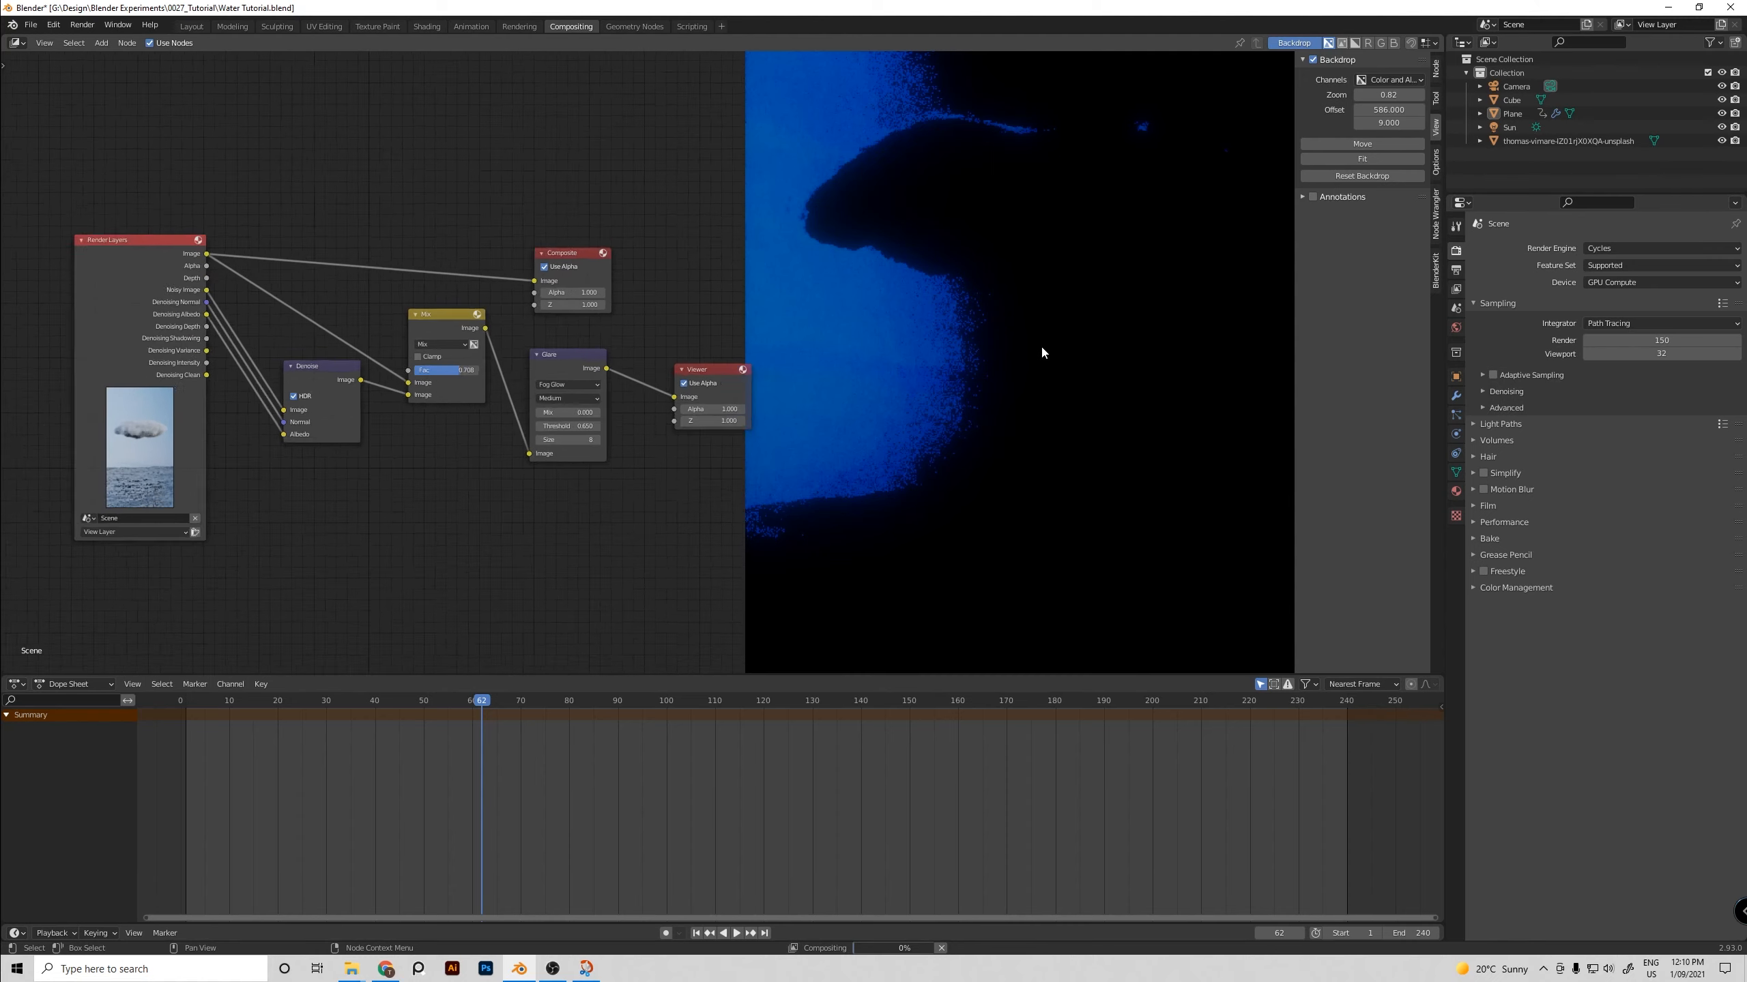
{"action": "scroll", "coordinate": [1042, 353], "scroll_direction": "down", "scroll_amount": 2}
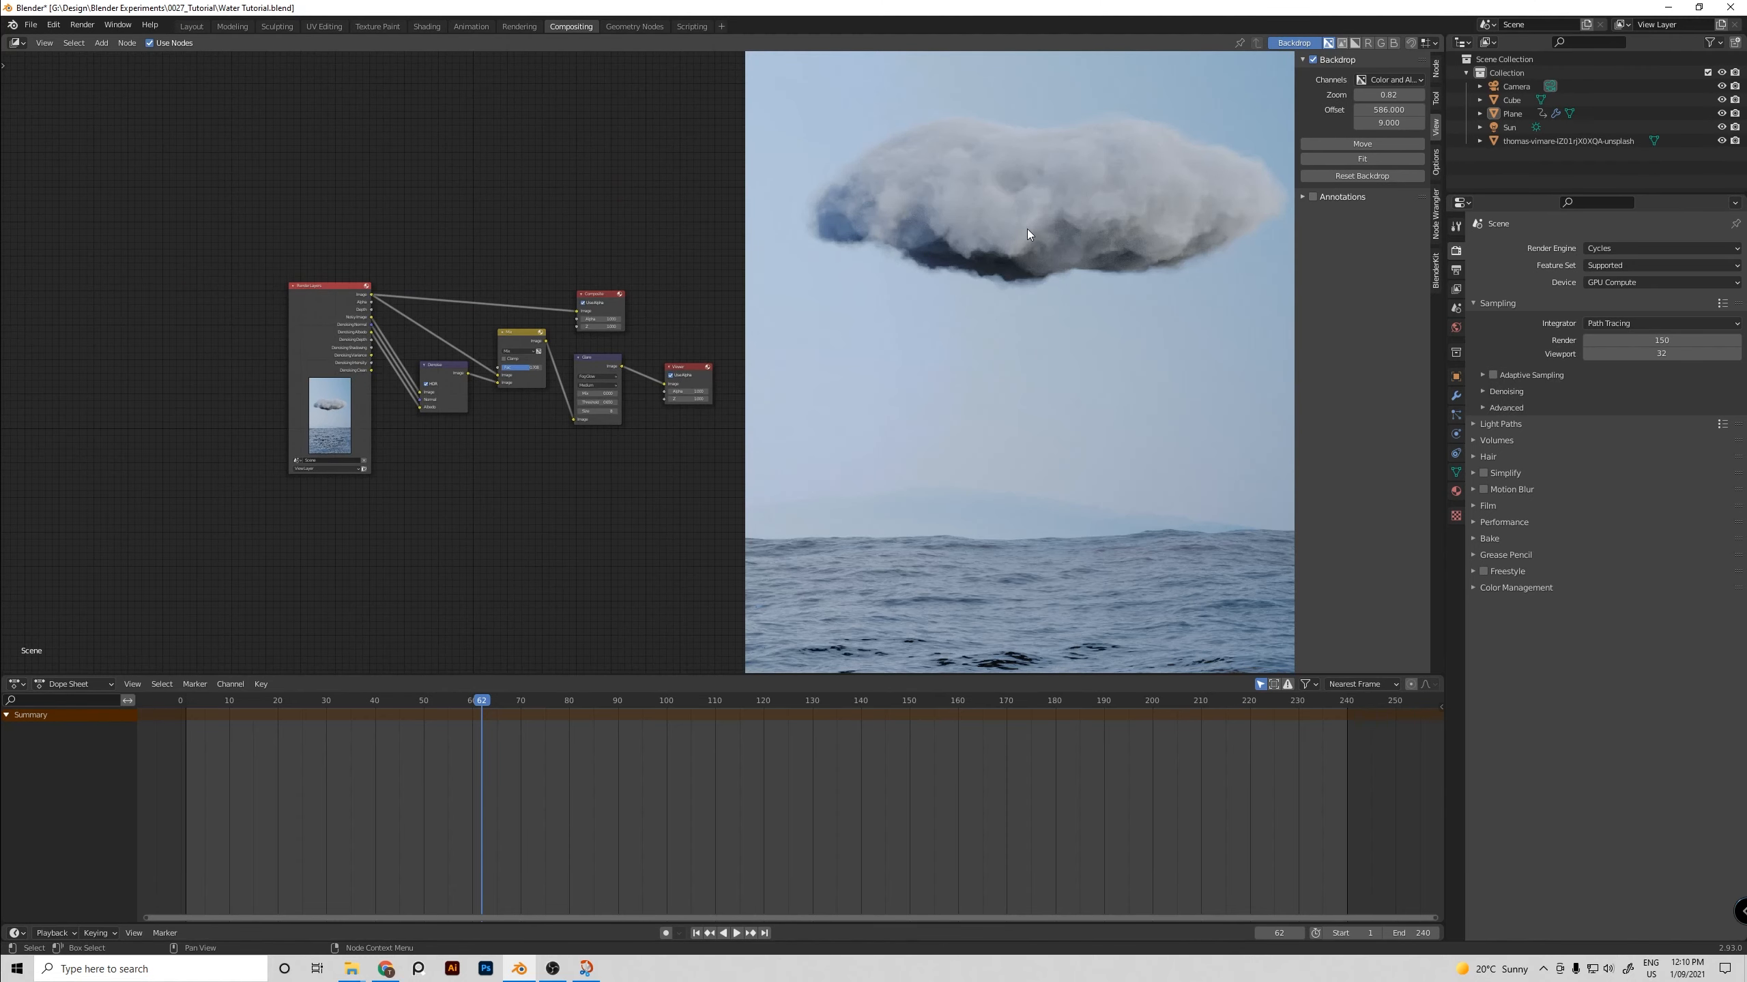
{"action": "scroll", "coordinate": [1027, 230], "scroll_direction": "down", "scroll_amount": 1}
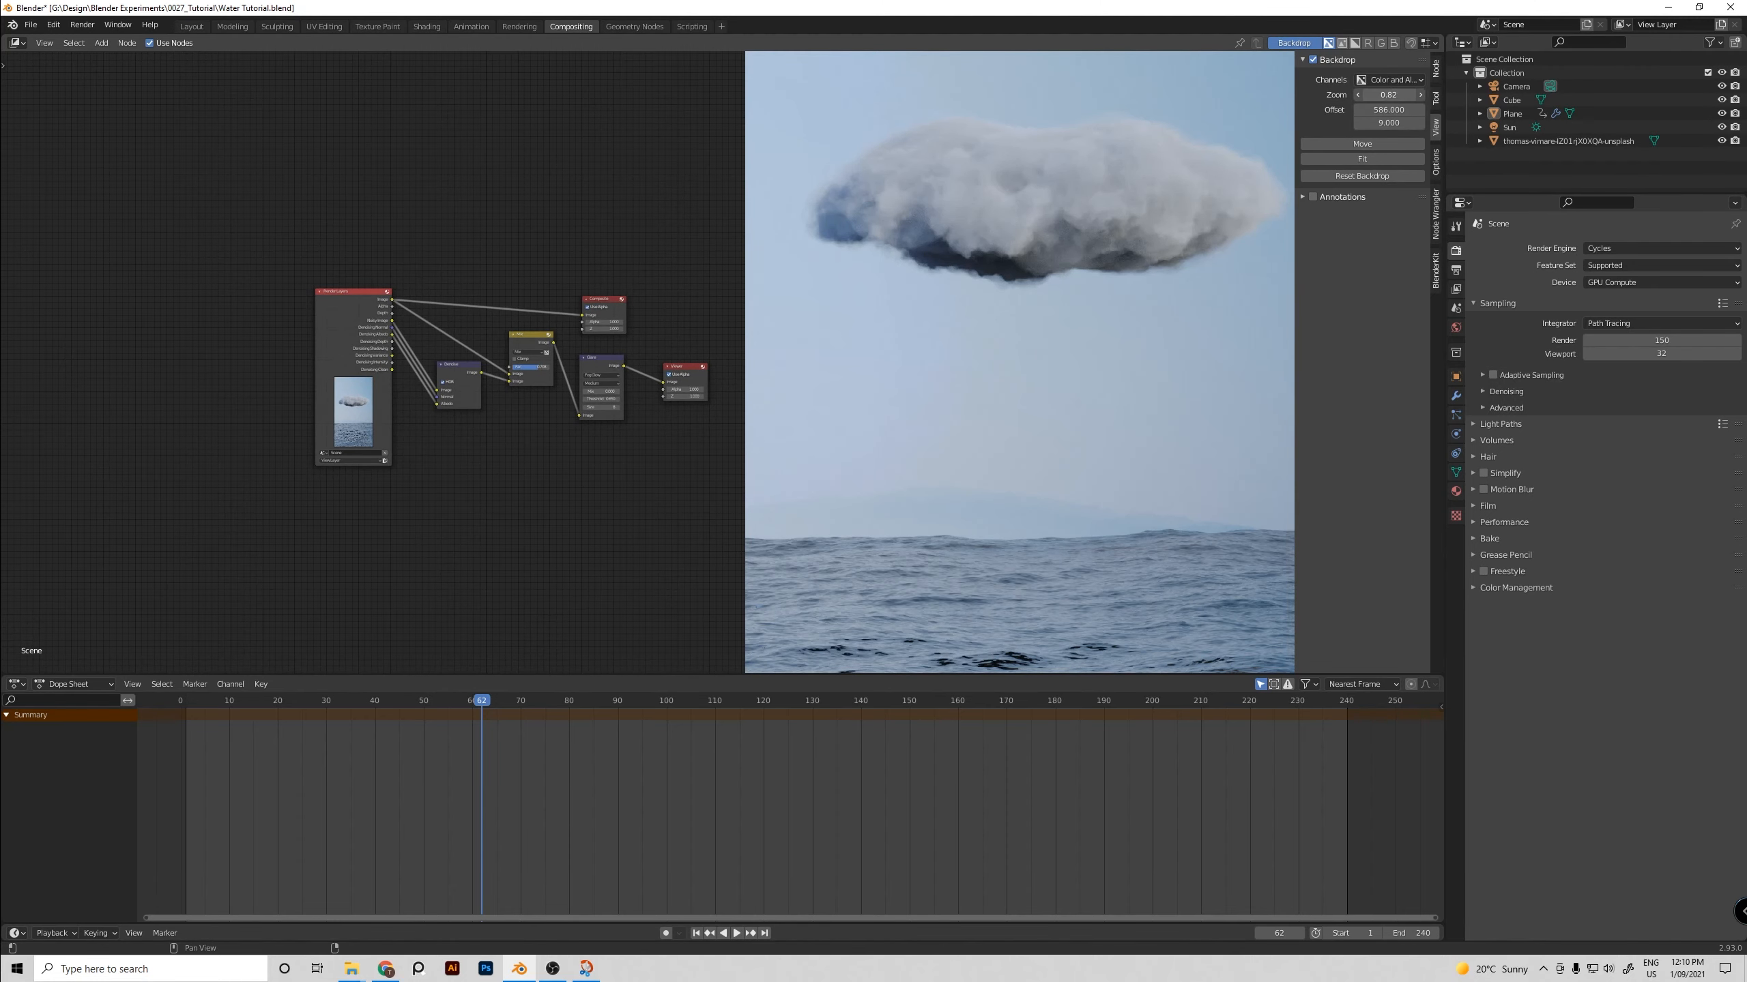
Reduce the compositor backdrop zoom to 0.48 to examine the whole composited image
{"action": "left_click_drag", "start_coordinate": [1388, 94], "coordinate": [1330, 95]}
{"action": "scroll", "coordinate": [1009, 445], "scroll_direction": "up", "scroll_amount": 2}
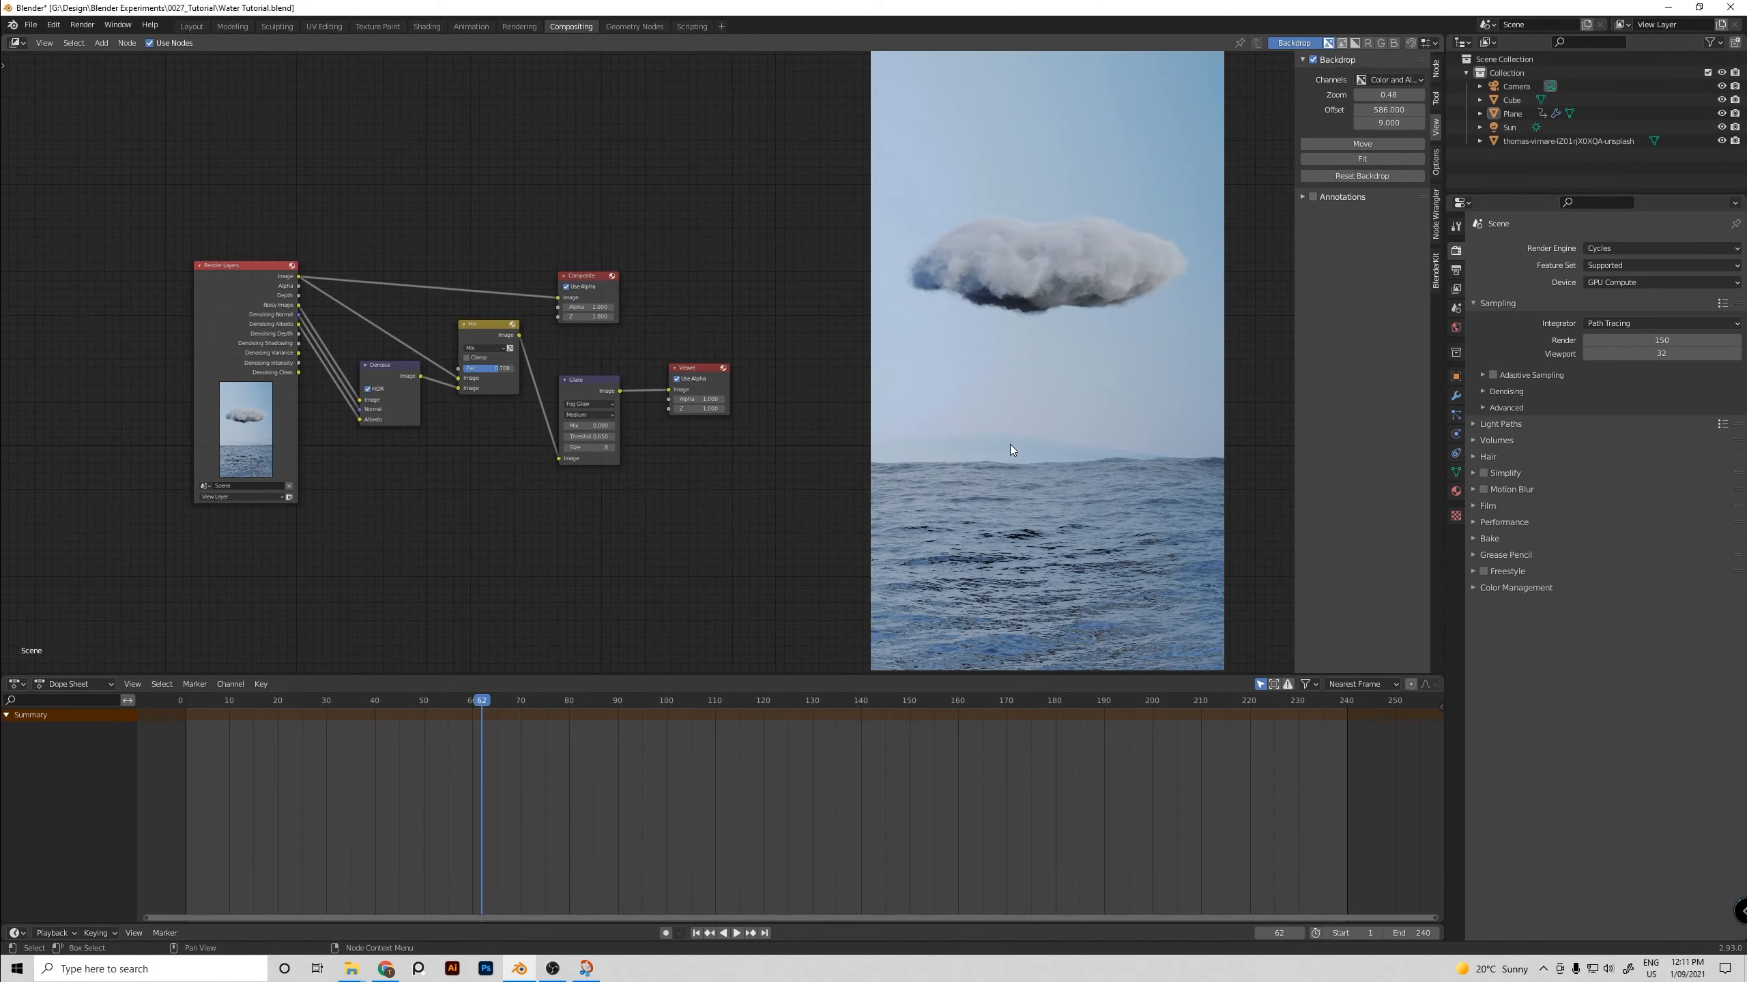
{"action": "scroll", "coordinate": [1020, 549], "scroll_direction": "down", "scroll_amount": 1}
{"action": "scroll", "coordinate": [1075, 579], "scroll_direction": "up", "scroll_amount": 2}
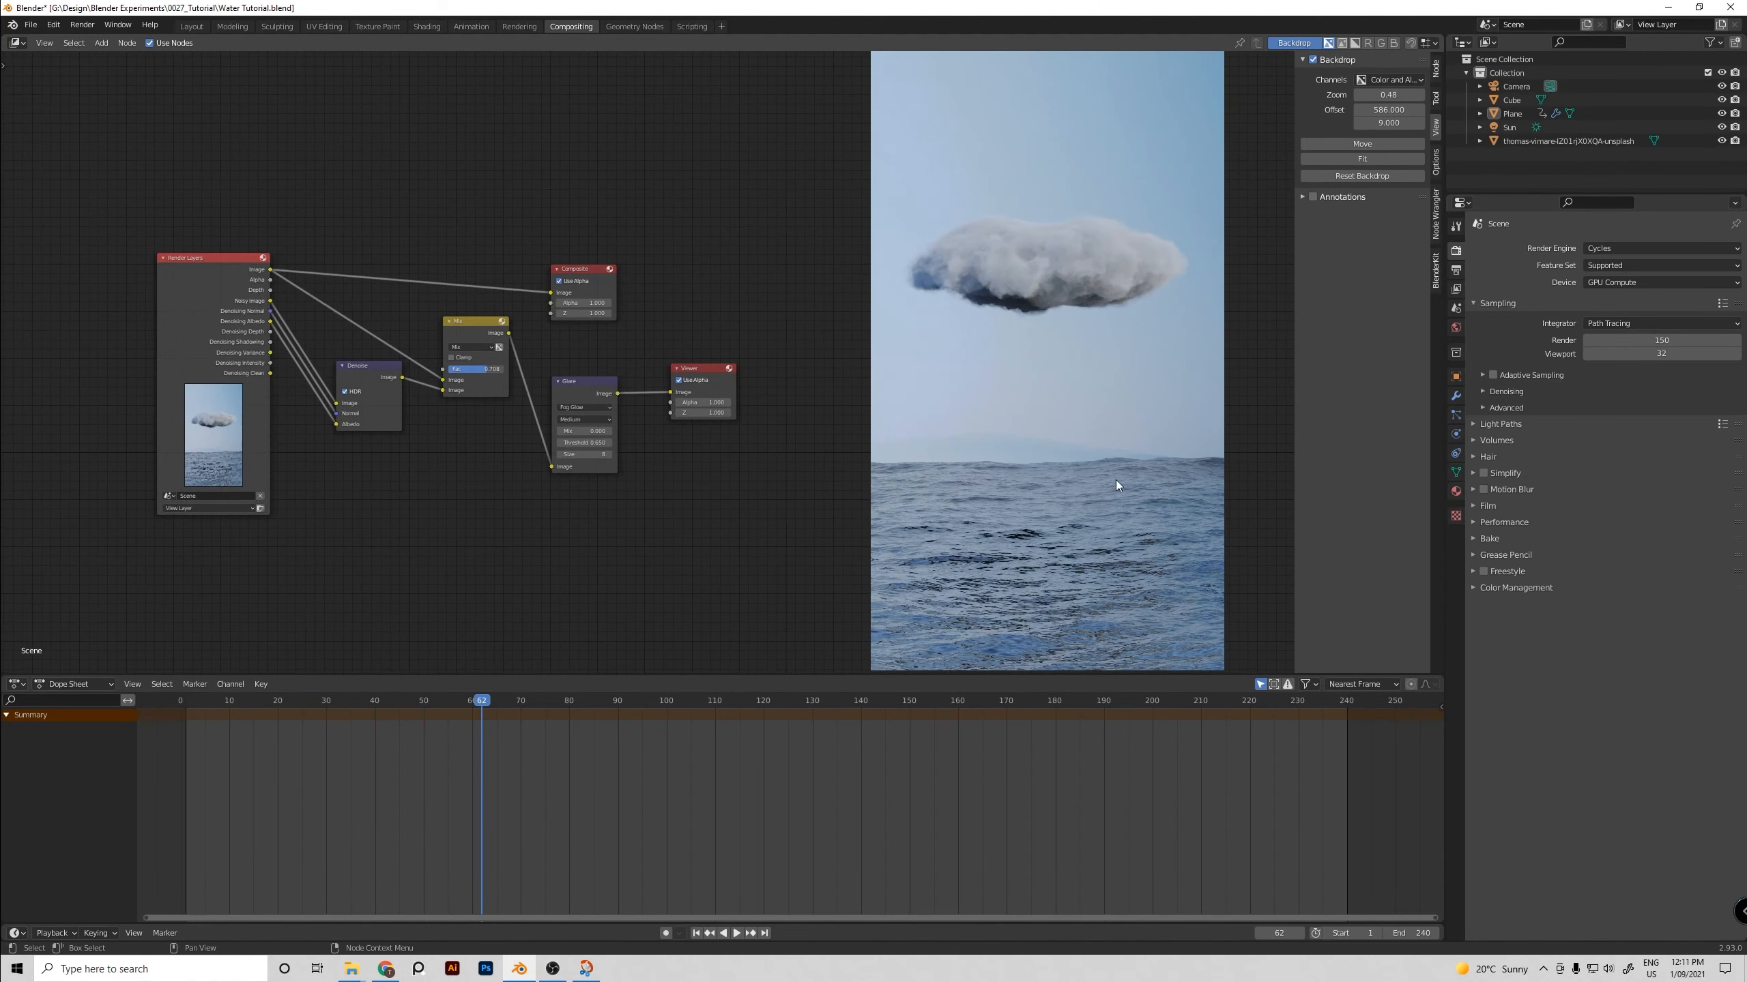
{"action": "scroll", "coordinate": [1056, 518], "scroll_direction": "up", "scroll_amount": 2}
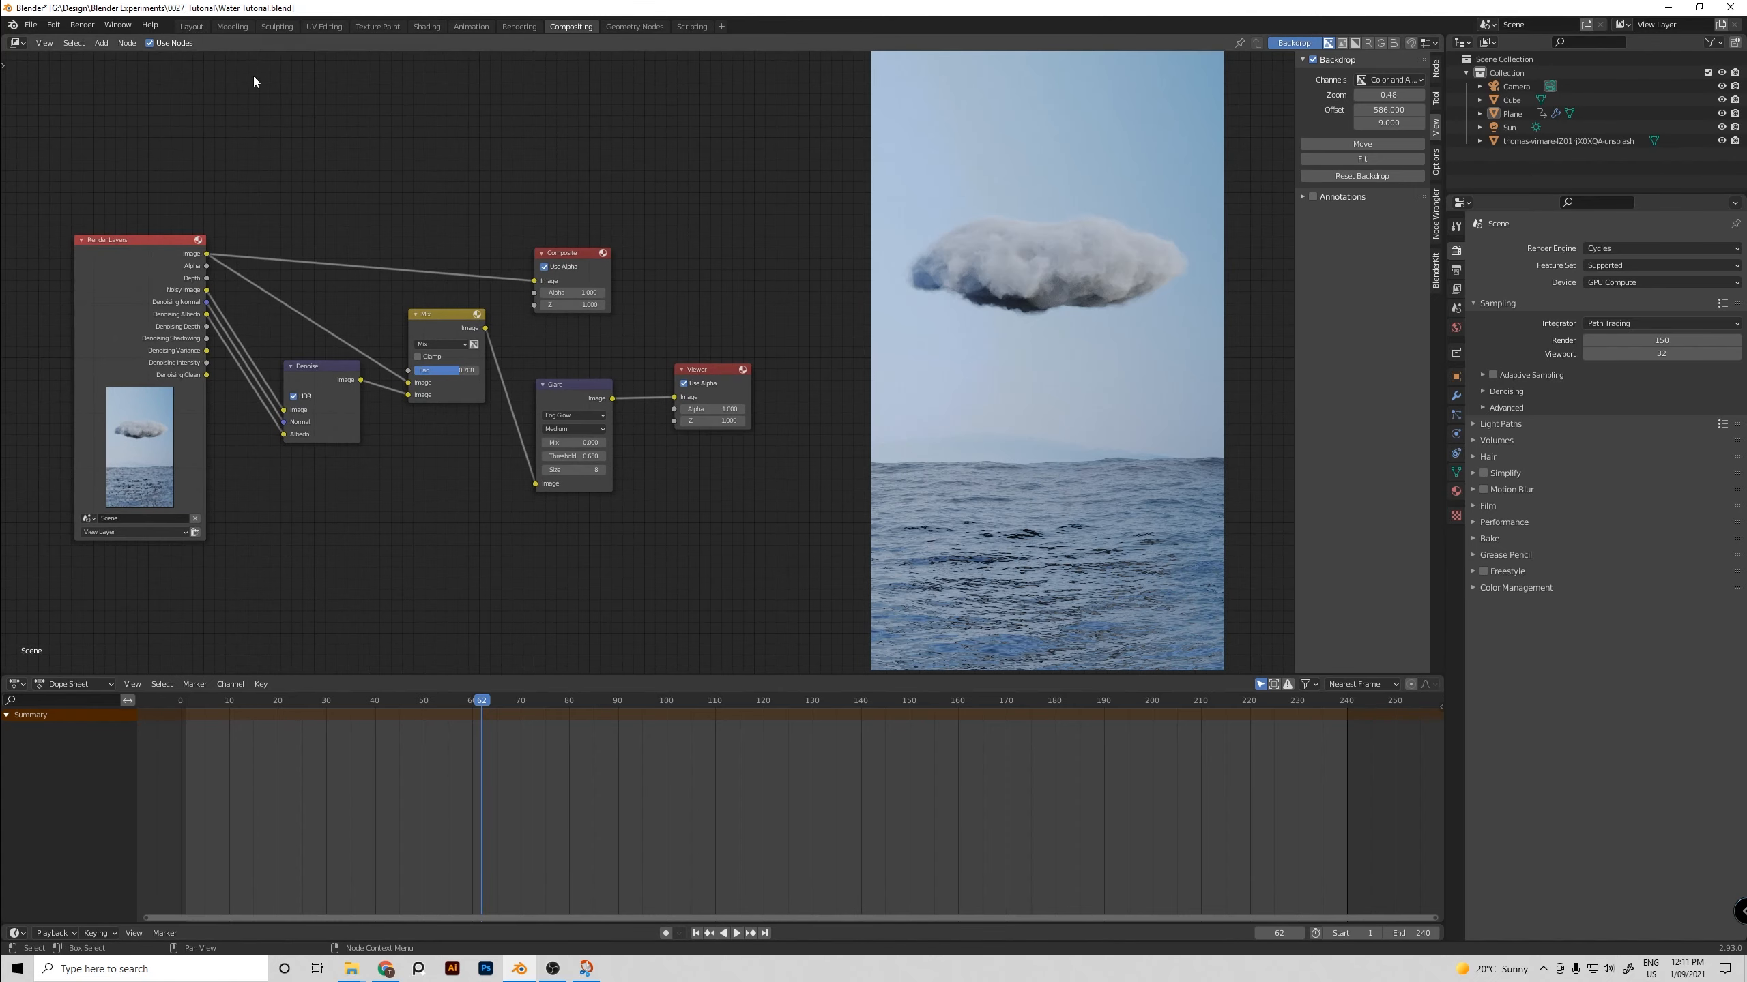
Show the scene in the Layout workspace through the camera with rendered shading, and save the file
{"action": "scroll", "coordinate": [653, 354], "scroll_direction": "up", "scroll_amount": 3}
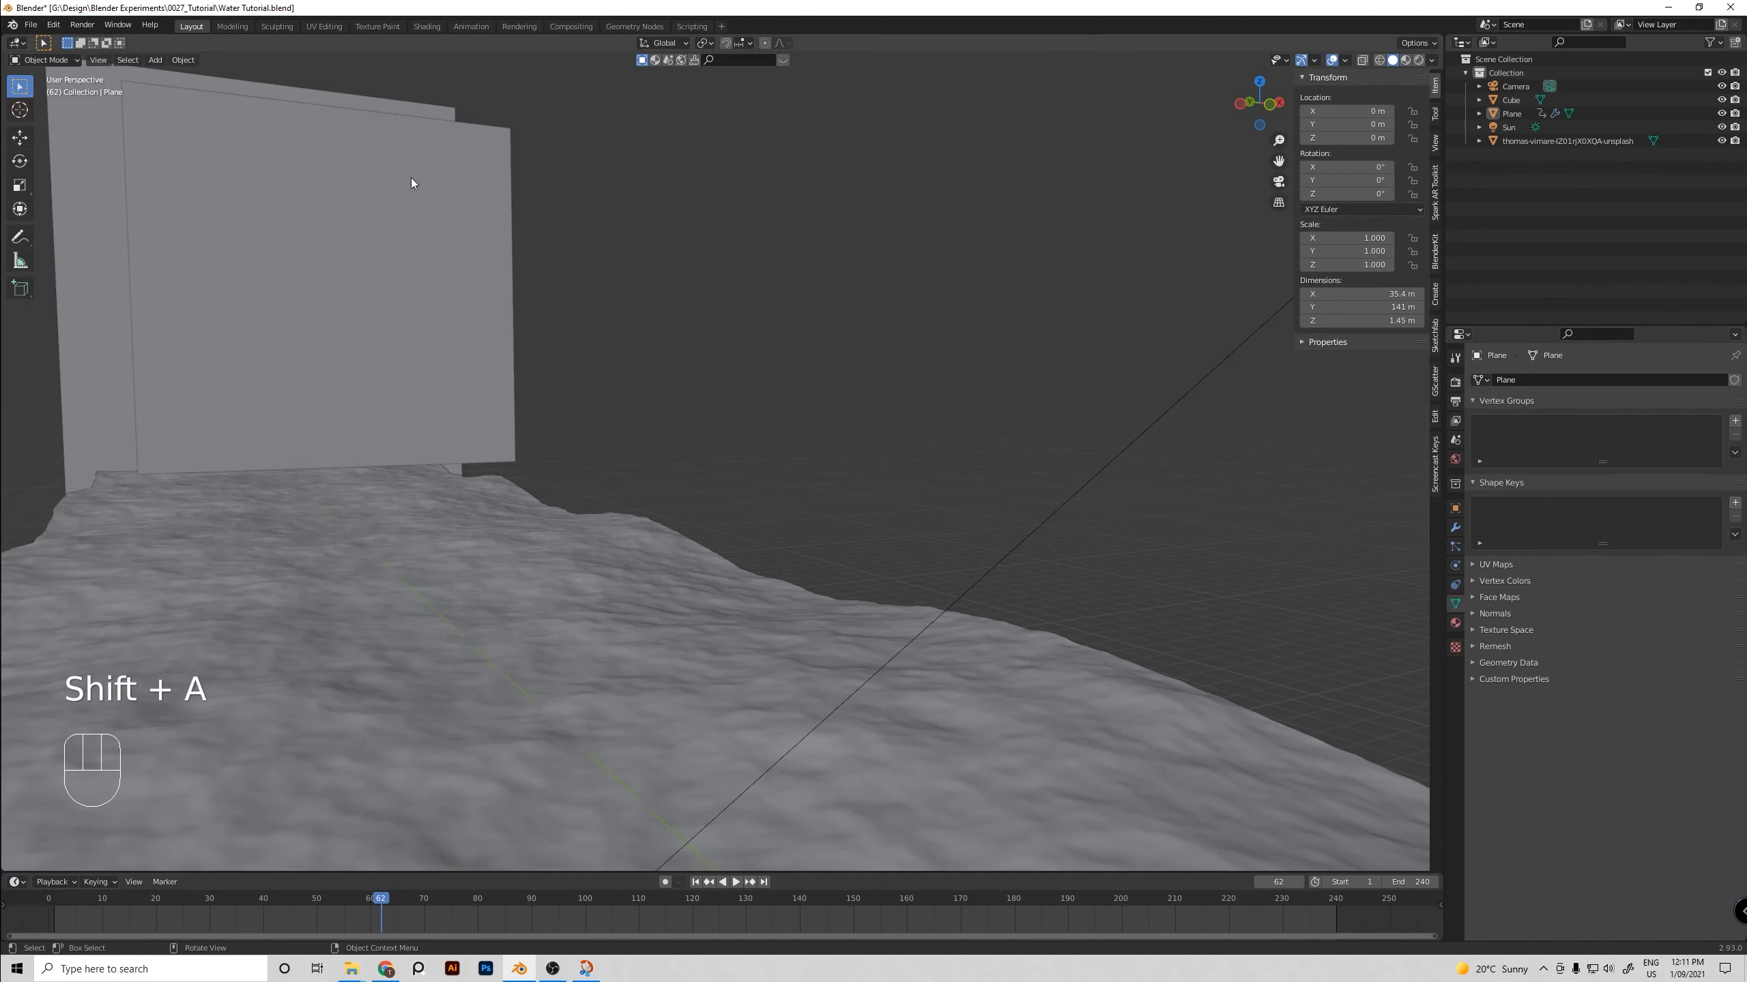
{"action": "left_click", "coordinate": [768, 195]}
{"action": "middle_click_drag", "start_coordinate": [932, 221], "coordinate": [1124, 294]}
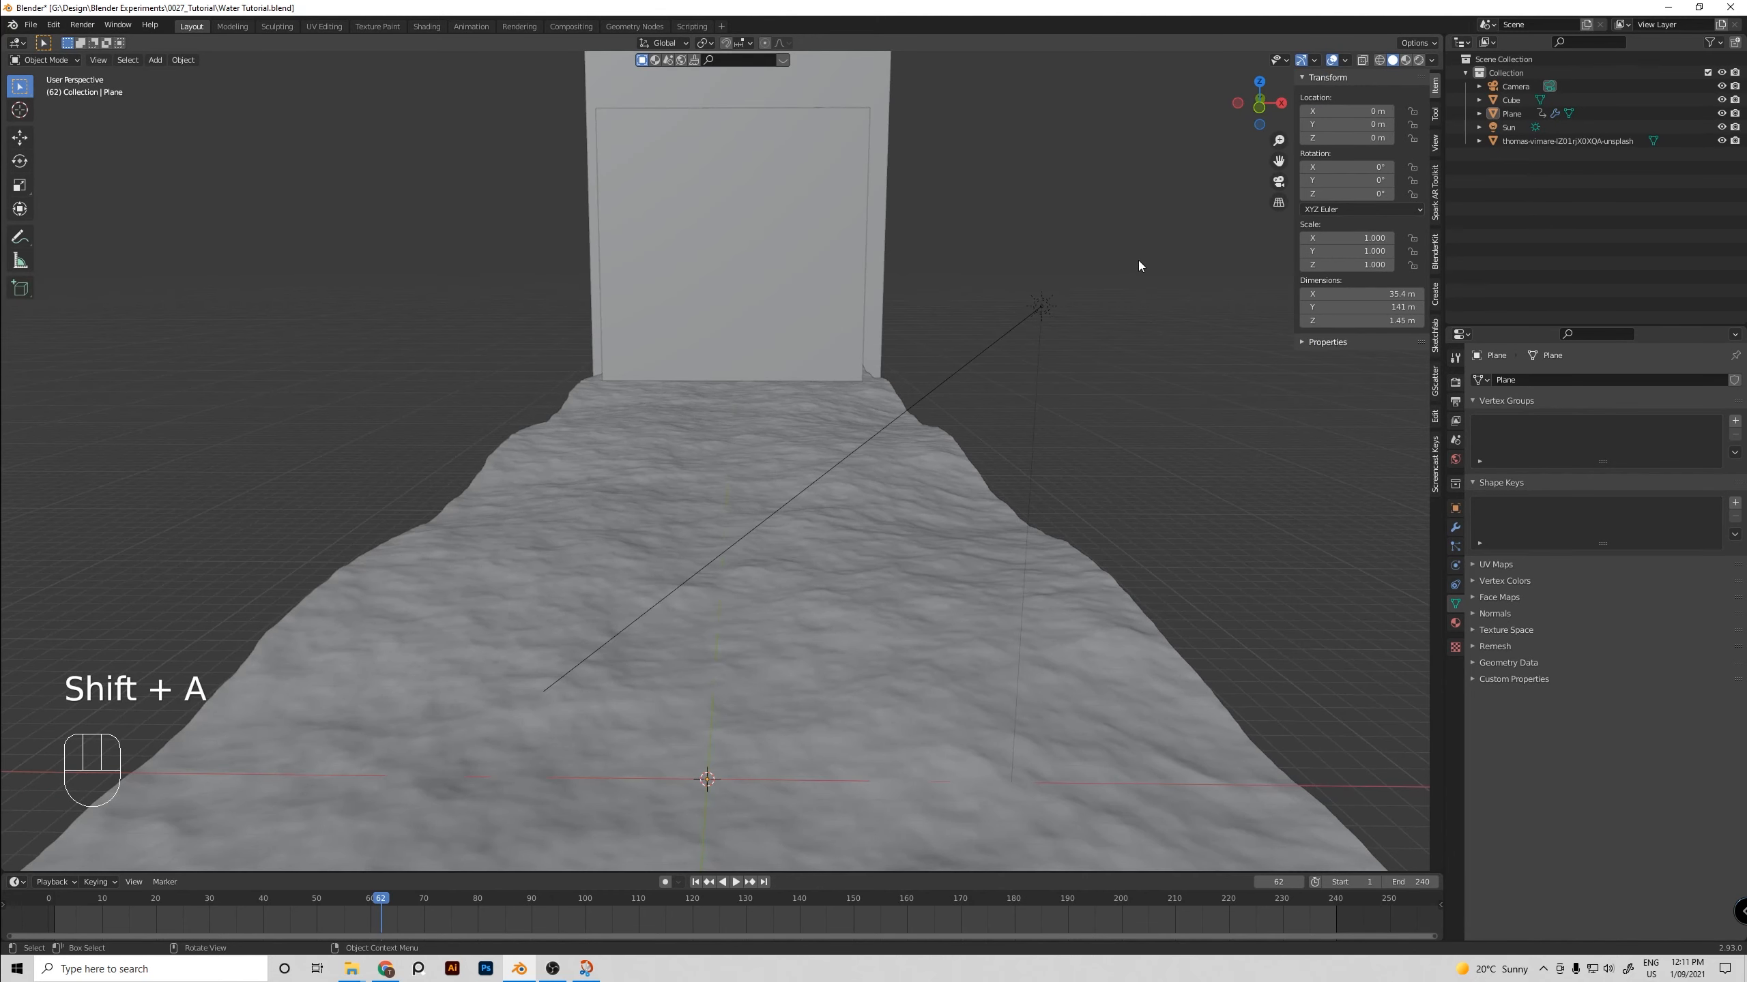
{"action": "key", "text": "KP_0"}
{"action": "key", "text": "z"}
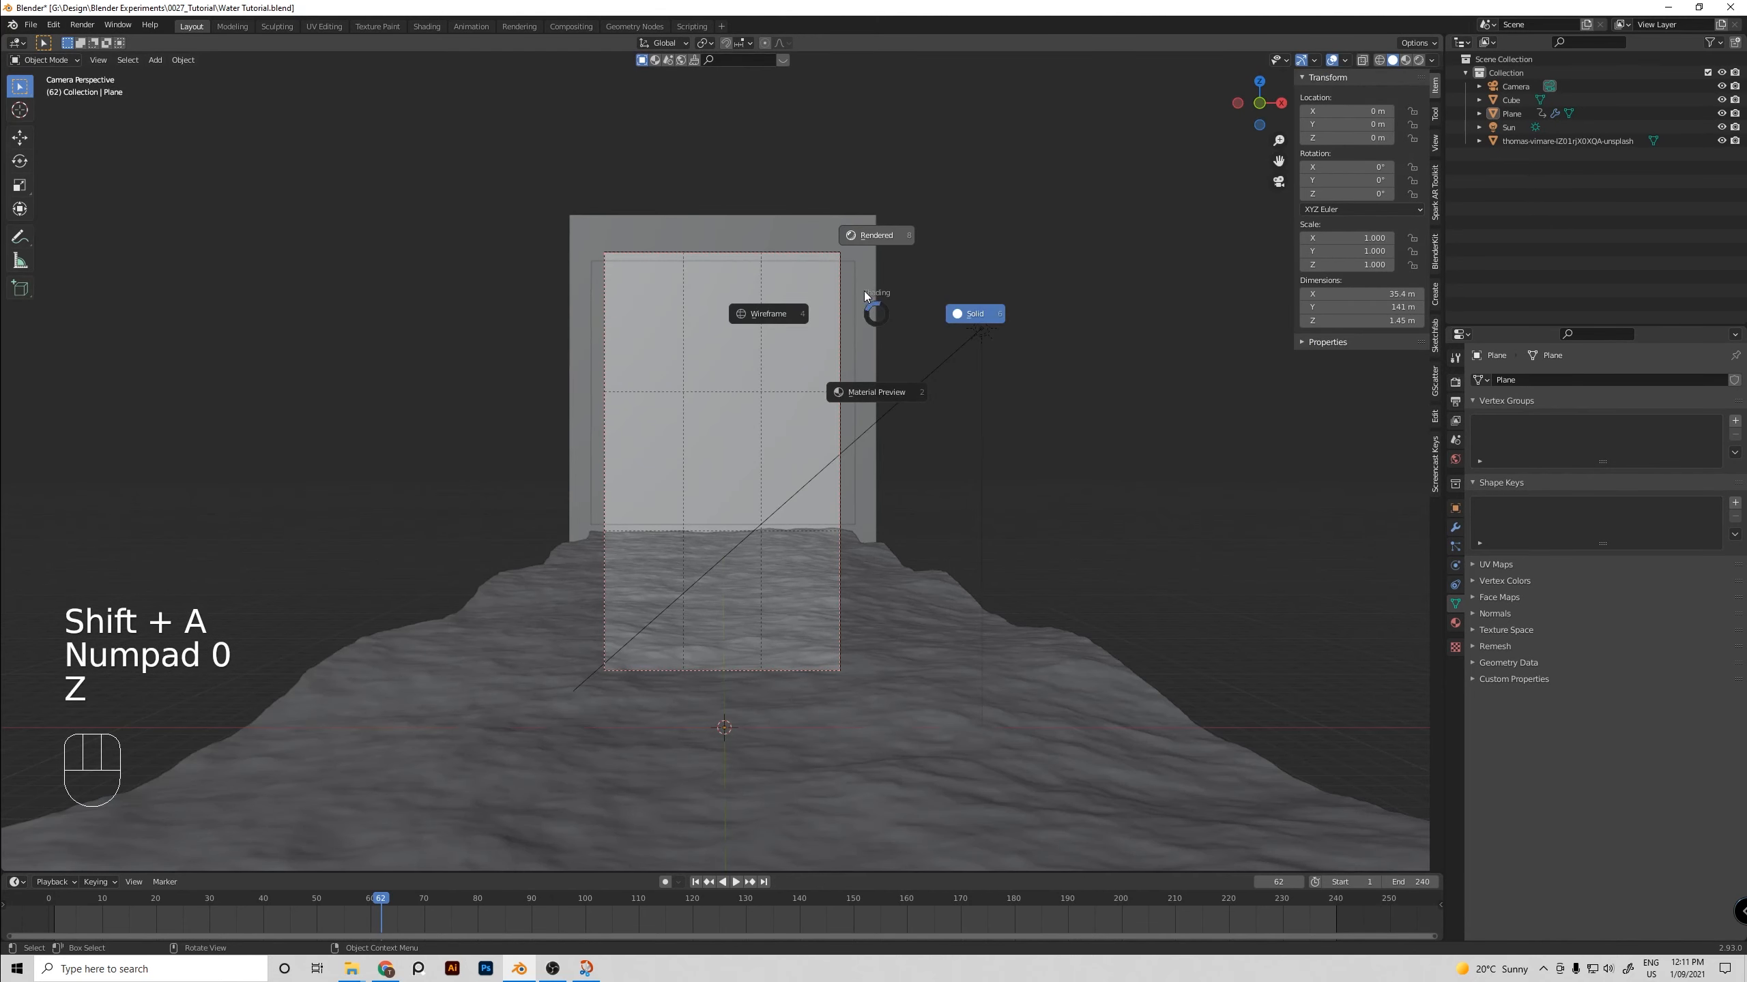
{"action": "left_click", "coordinate": [885, 235]}
{"action": "left_click_drag", "start_coordinate": [1093, 184], "coordinate": [963, 394]}
{"action": "key", "text": "ctrl+s"}
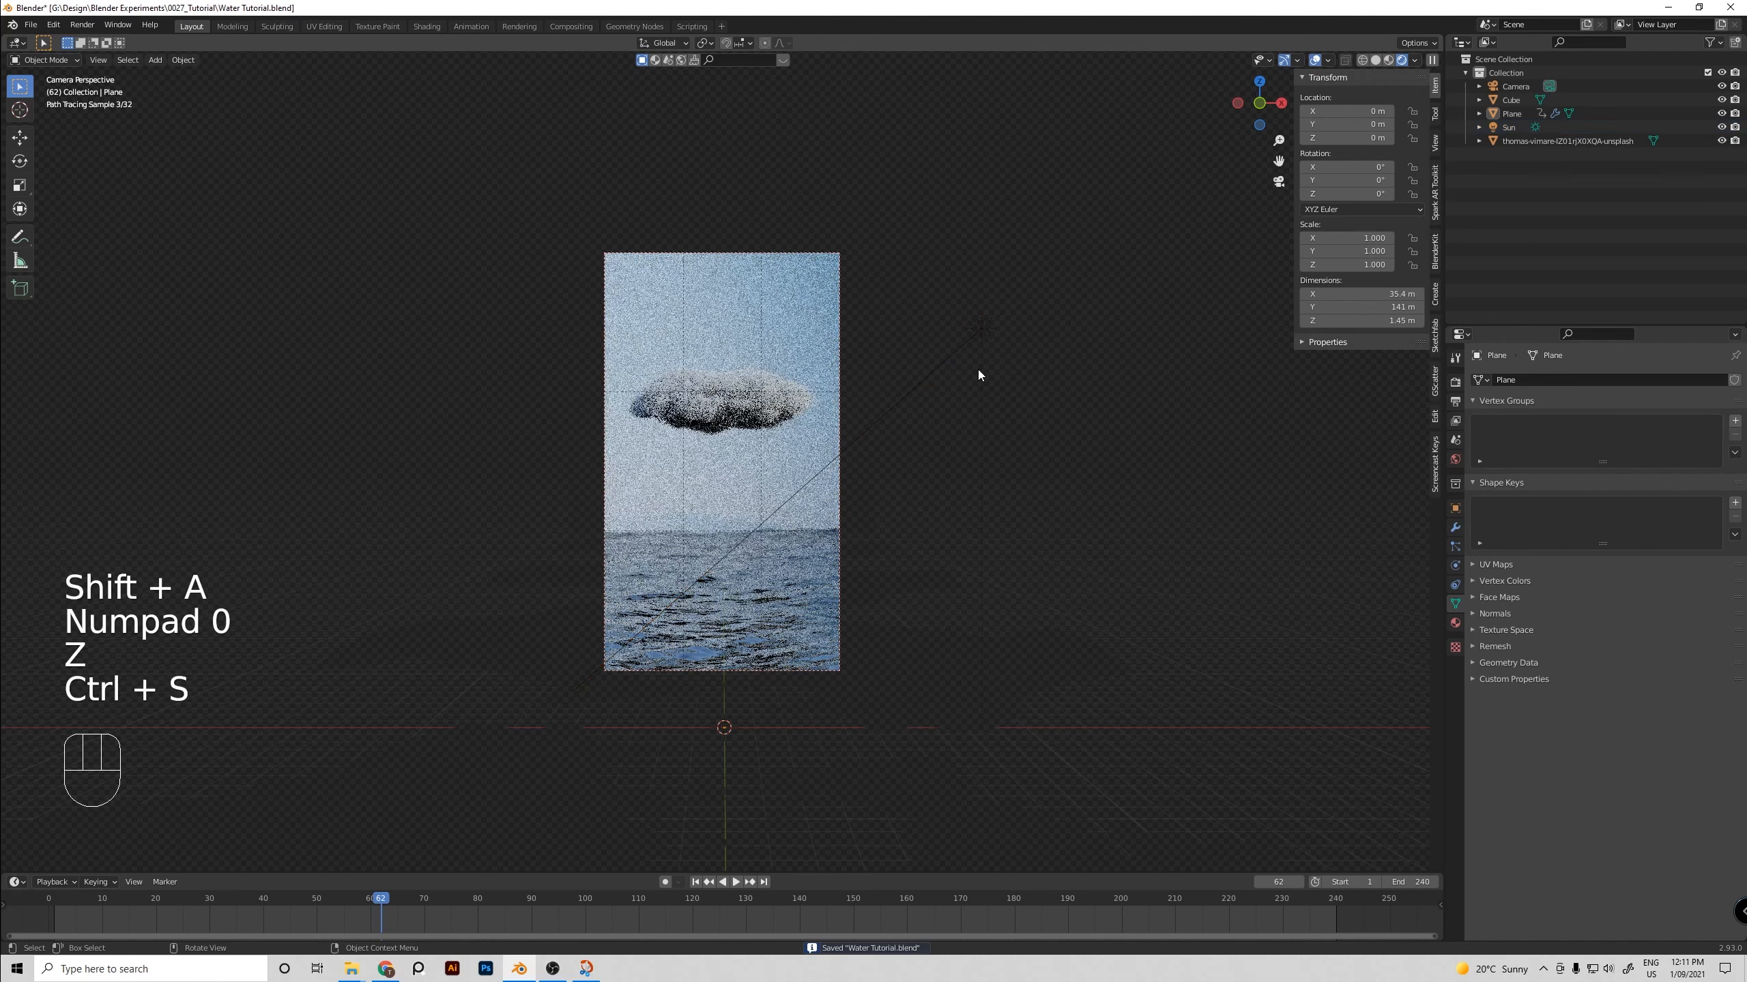
Rotate the sun light around the global Z axis to change how it lights the cloud and water
{"action": "left_click", "coordinate": [975, 341]}
{"action": "key", "text": "r"}
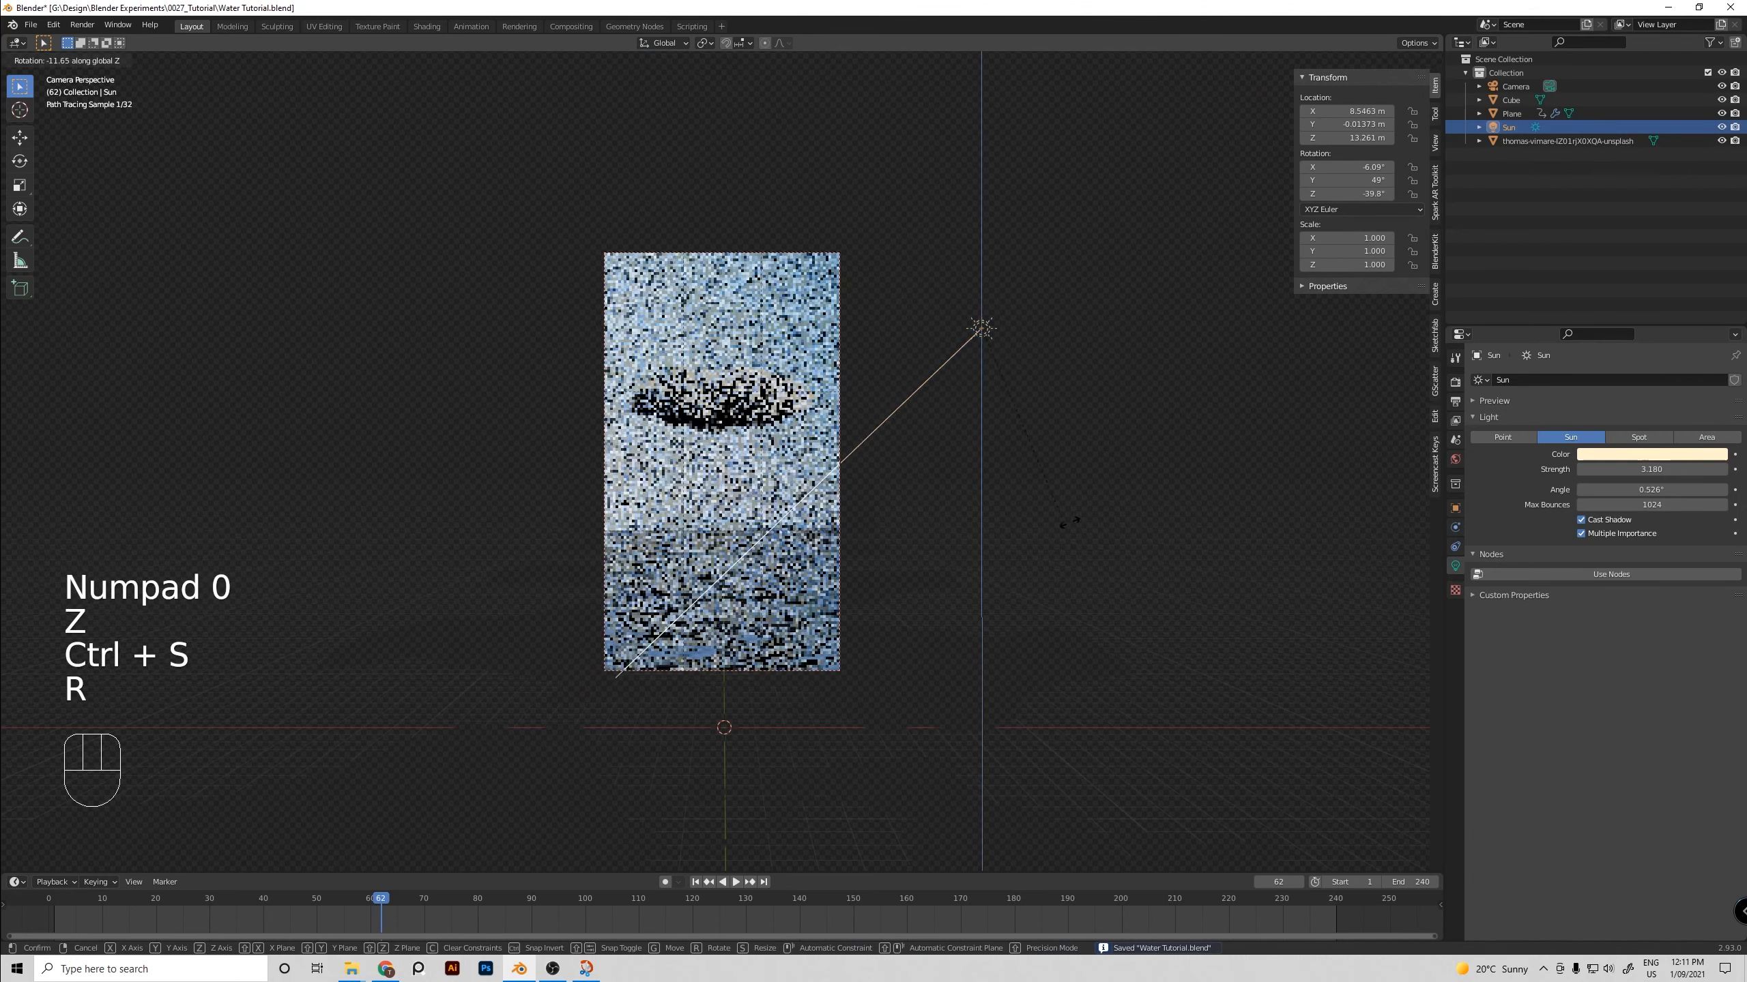
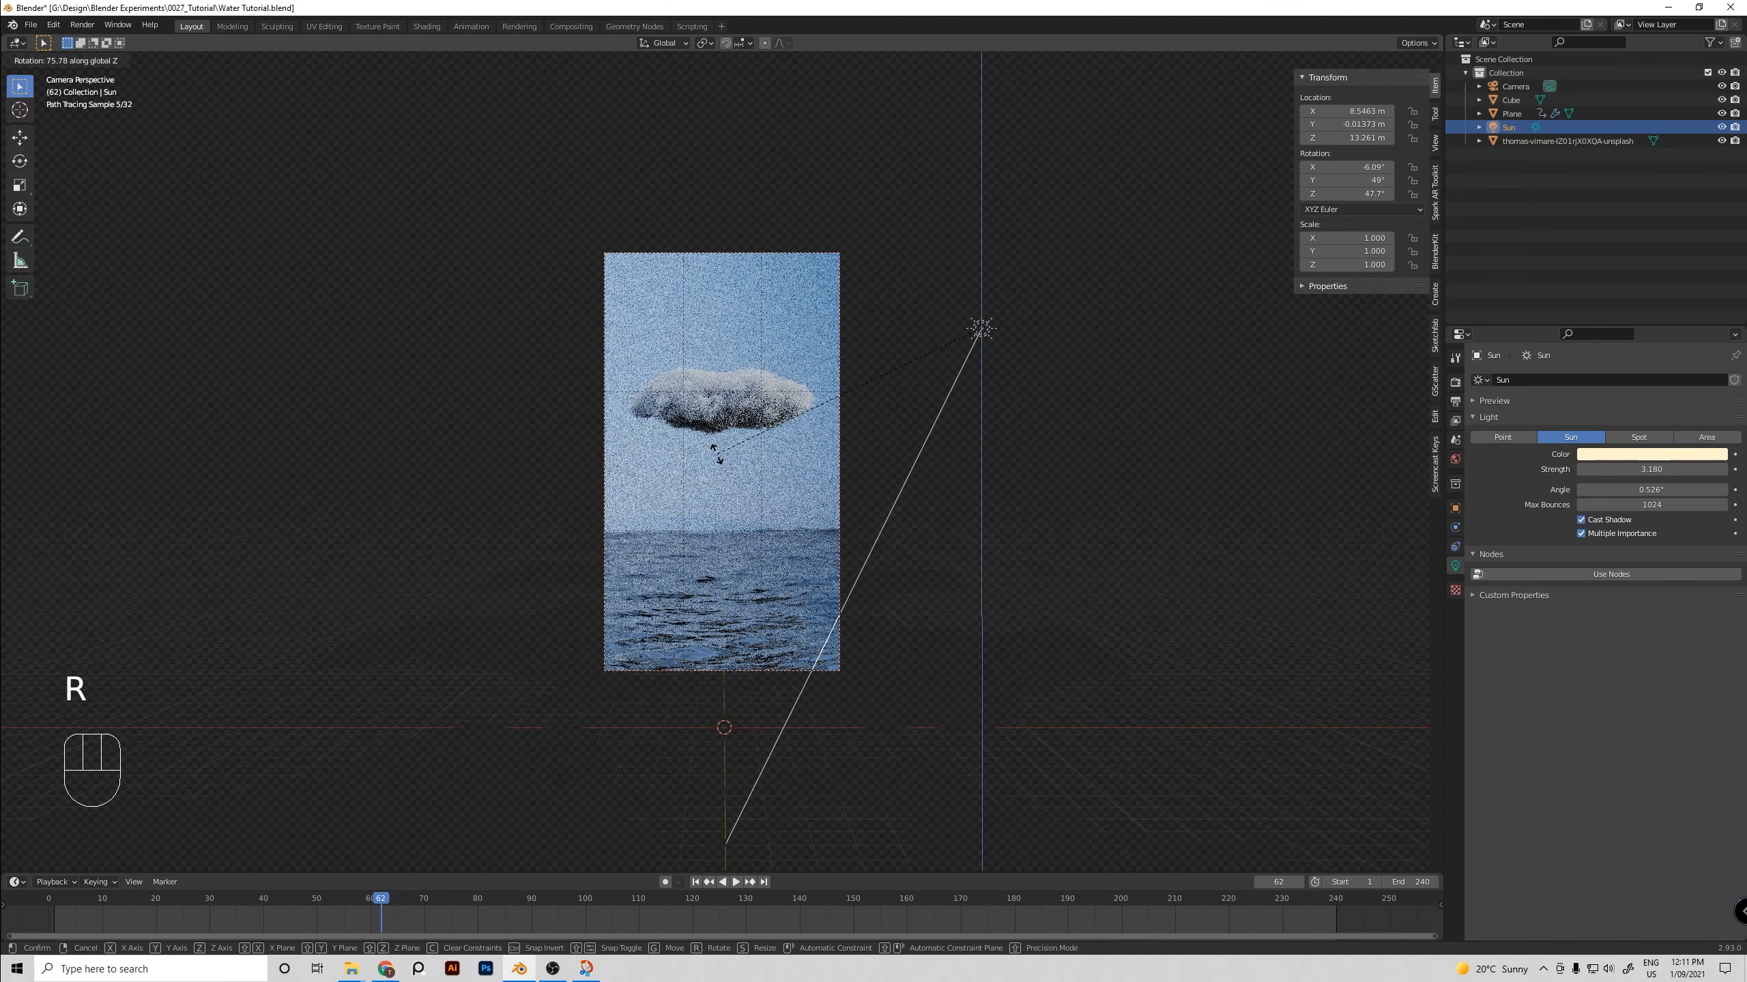
{"action": "left_click", "coordinate": [715, 453]}
In the sky image plane's material, connect the image texture's Color output to the Principled BSDF's Emission input
{"action": "left_click", "coordinate": [711, 460]}
{"action": "key", "text": "z"}
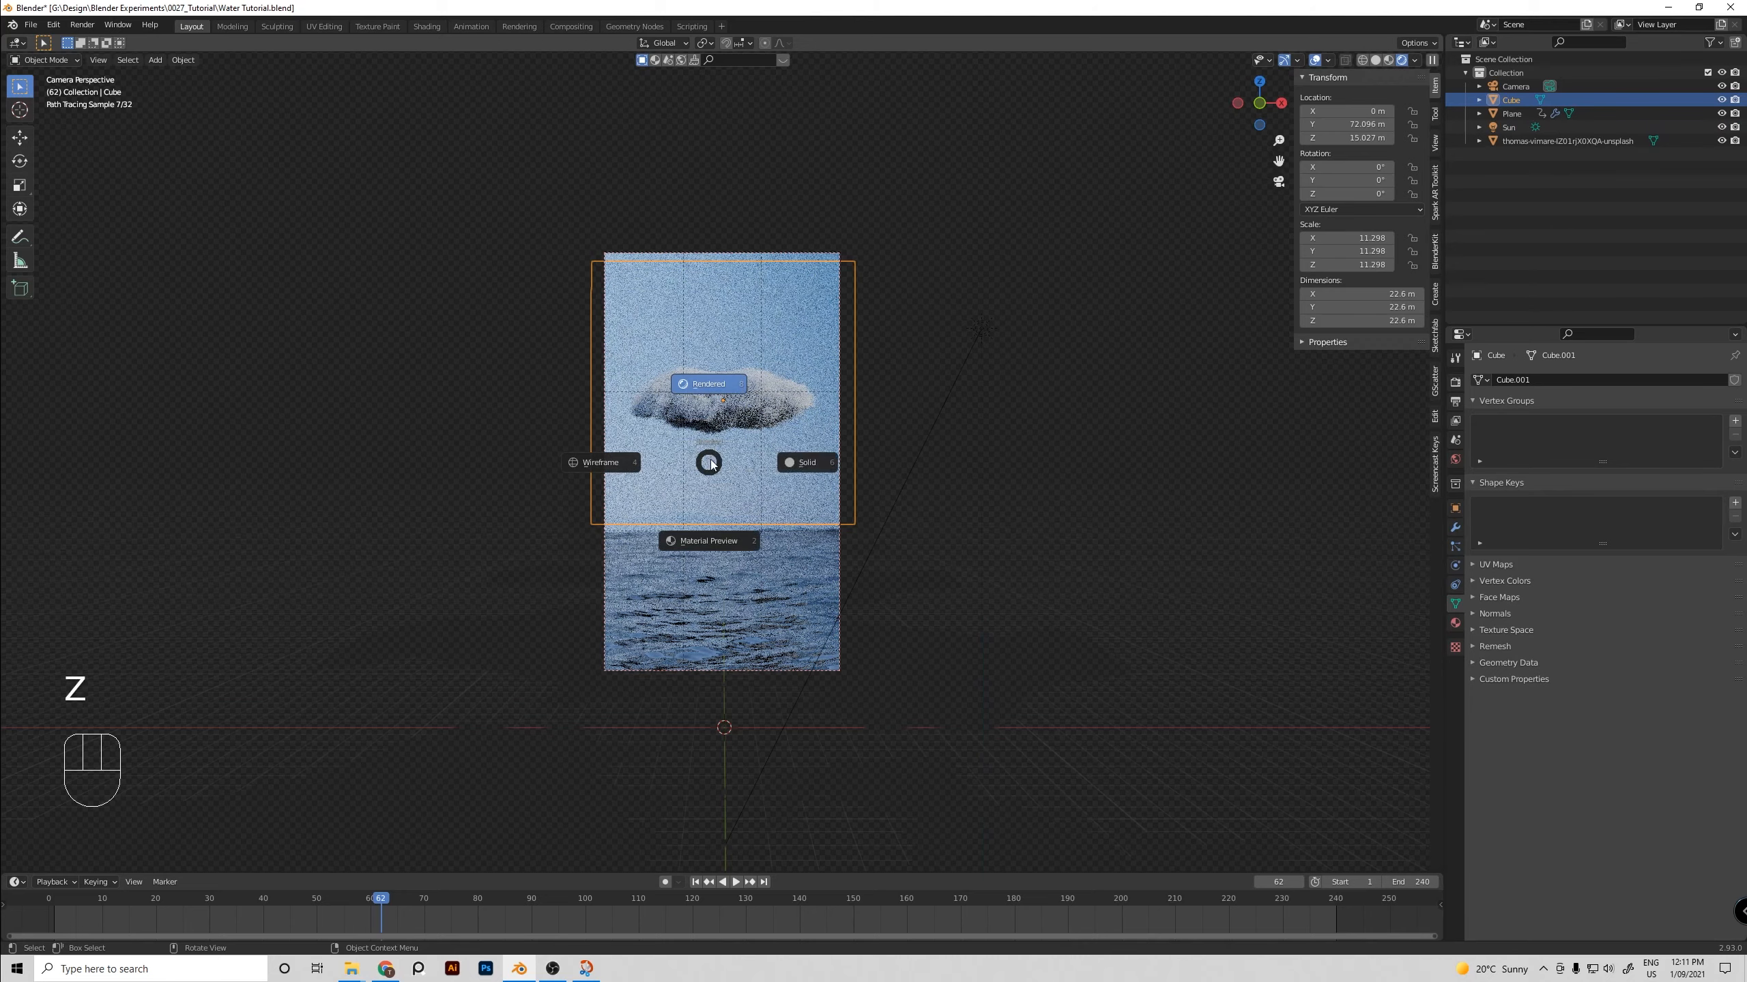
{"action": "left_click", "coordinate": [801, 462]}
{"action": "mouse_move", "coordinate": [723, 311]}
{"action": "middle_mouse_down", "text": "shift"}
{"action": "mouse_move", "coordinate": [772, 357]}
{"action": "mouse_move", "coordinate": [851, 329]}
{"action": "middle_mouse_up", "text": "shift"}
{"action": "left_click", "coordinate": [732, 320]}
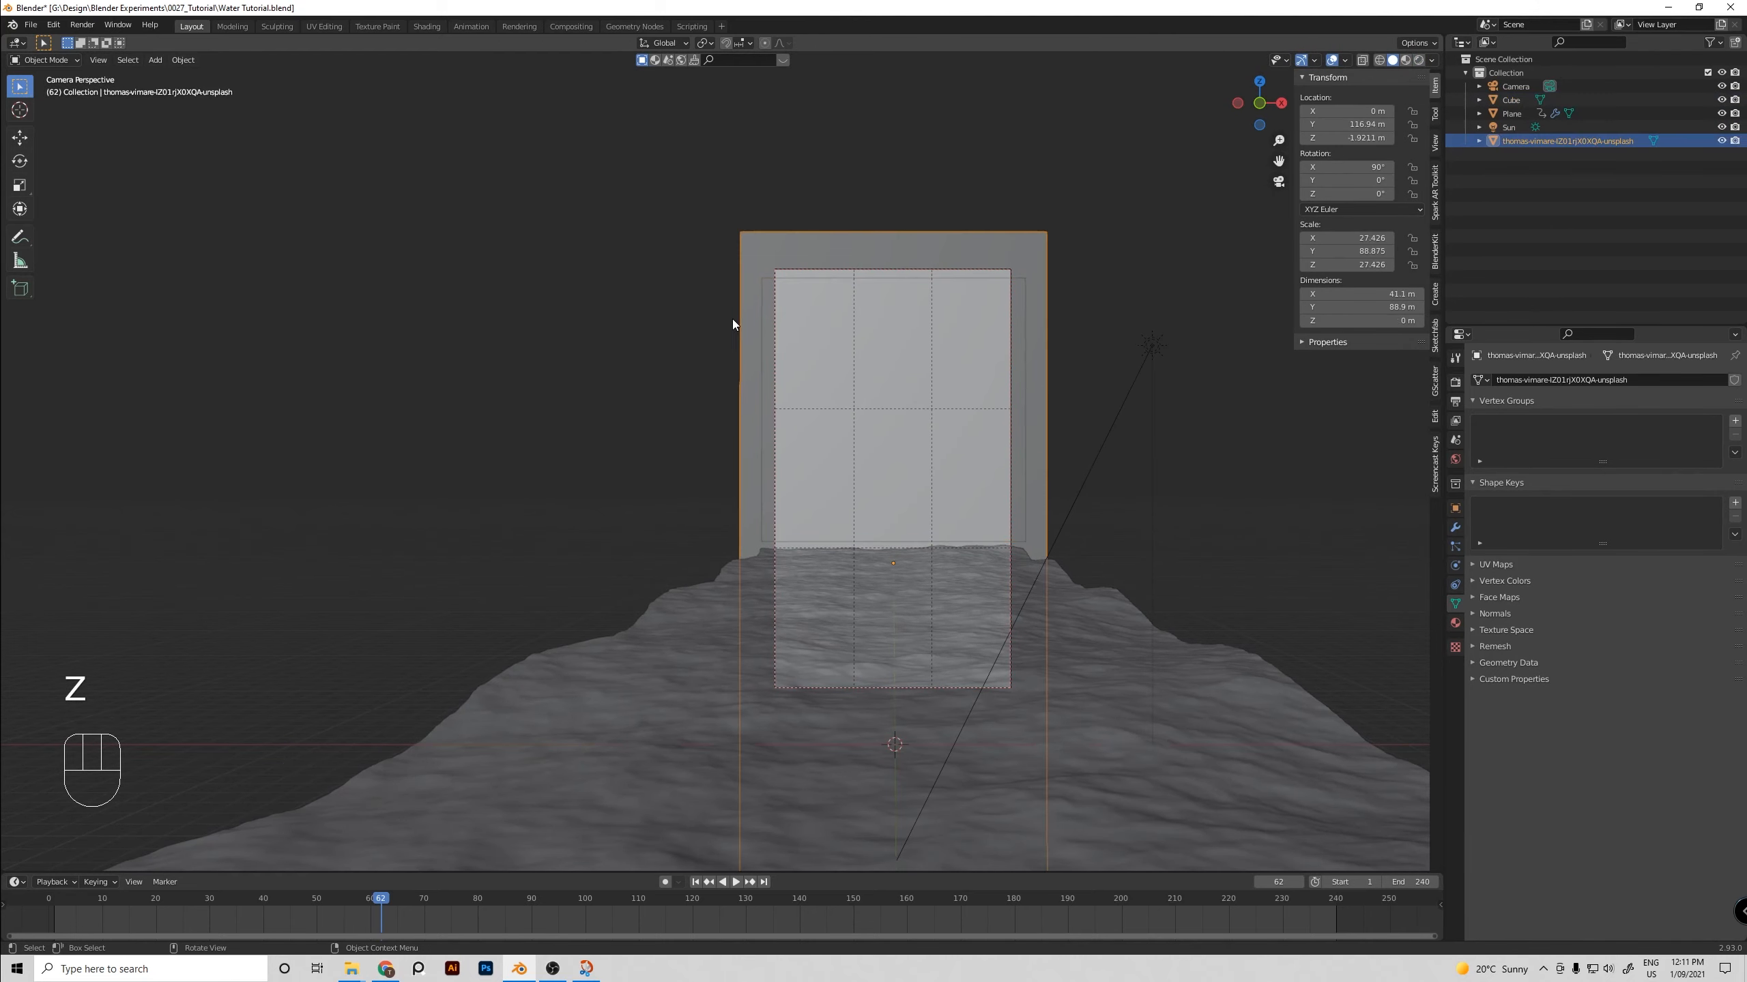
{"action": "left_click", "coordinate": [426, 26]}
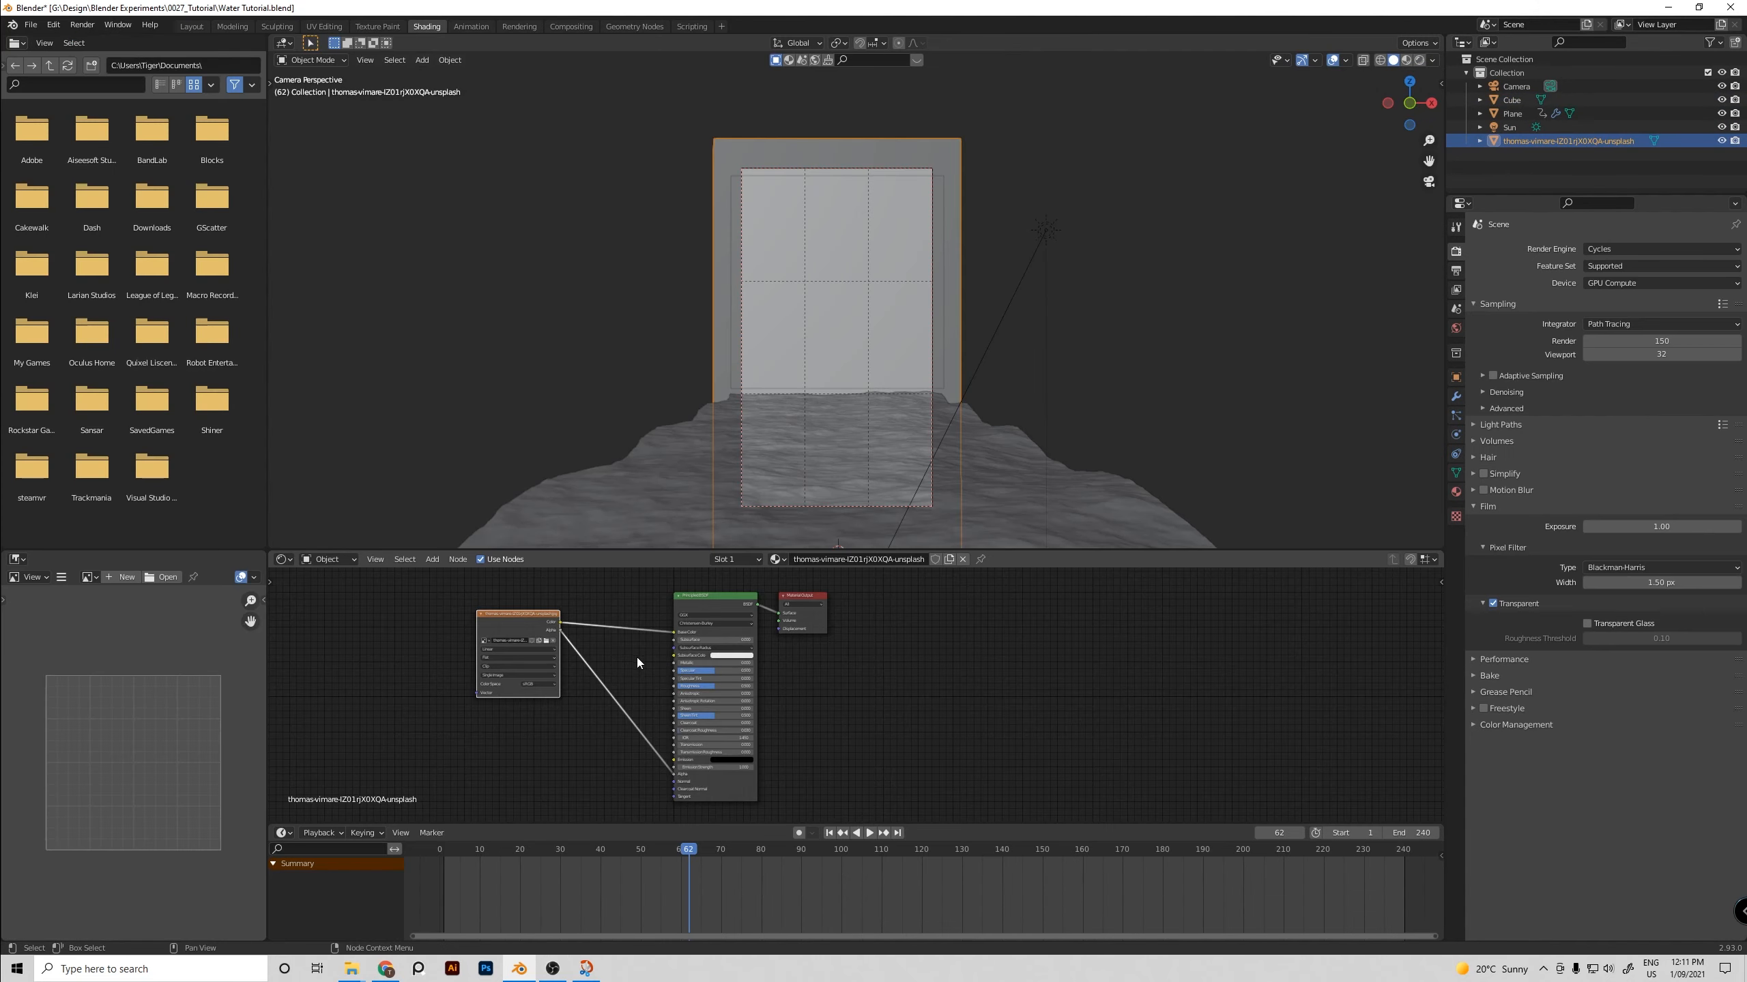
{"action": "scroll", "coordinate": [637, 662], "scroll_direction": "up", "scroll_amount": 2}
{"action": "left_click_drag", "start_coordinate": [497, 600], "coordinate": [664, 803]}
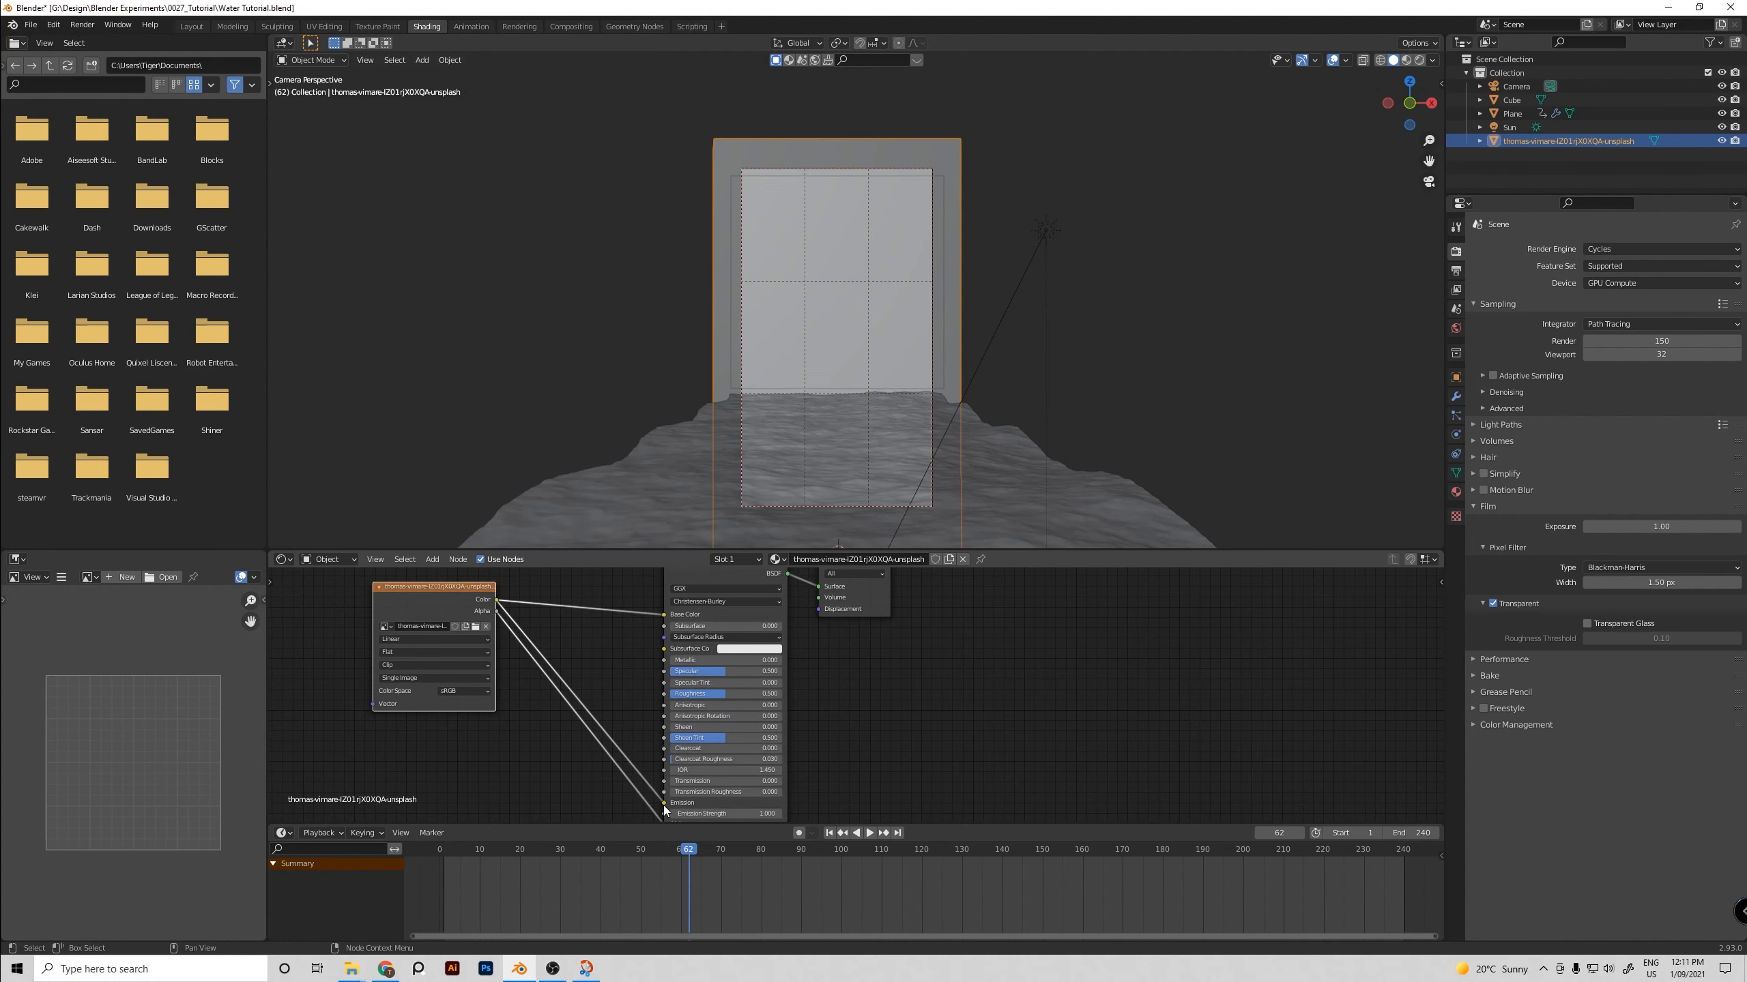
Compare the rendered camera view with the sky material's Color-to-Emission link disconnected and reconnected
{"action": "left_click", "coordinate": [1149, 273]}
{"action": "middle_click_drag", "start_coordinate": [1149, 273], "coordinate": [913, 249]}
{"action": "key", "text": "KP_0"}
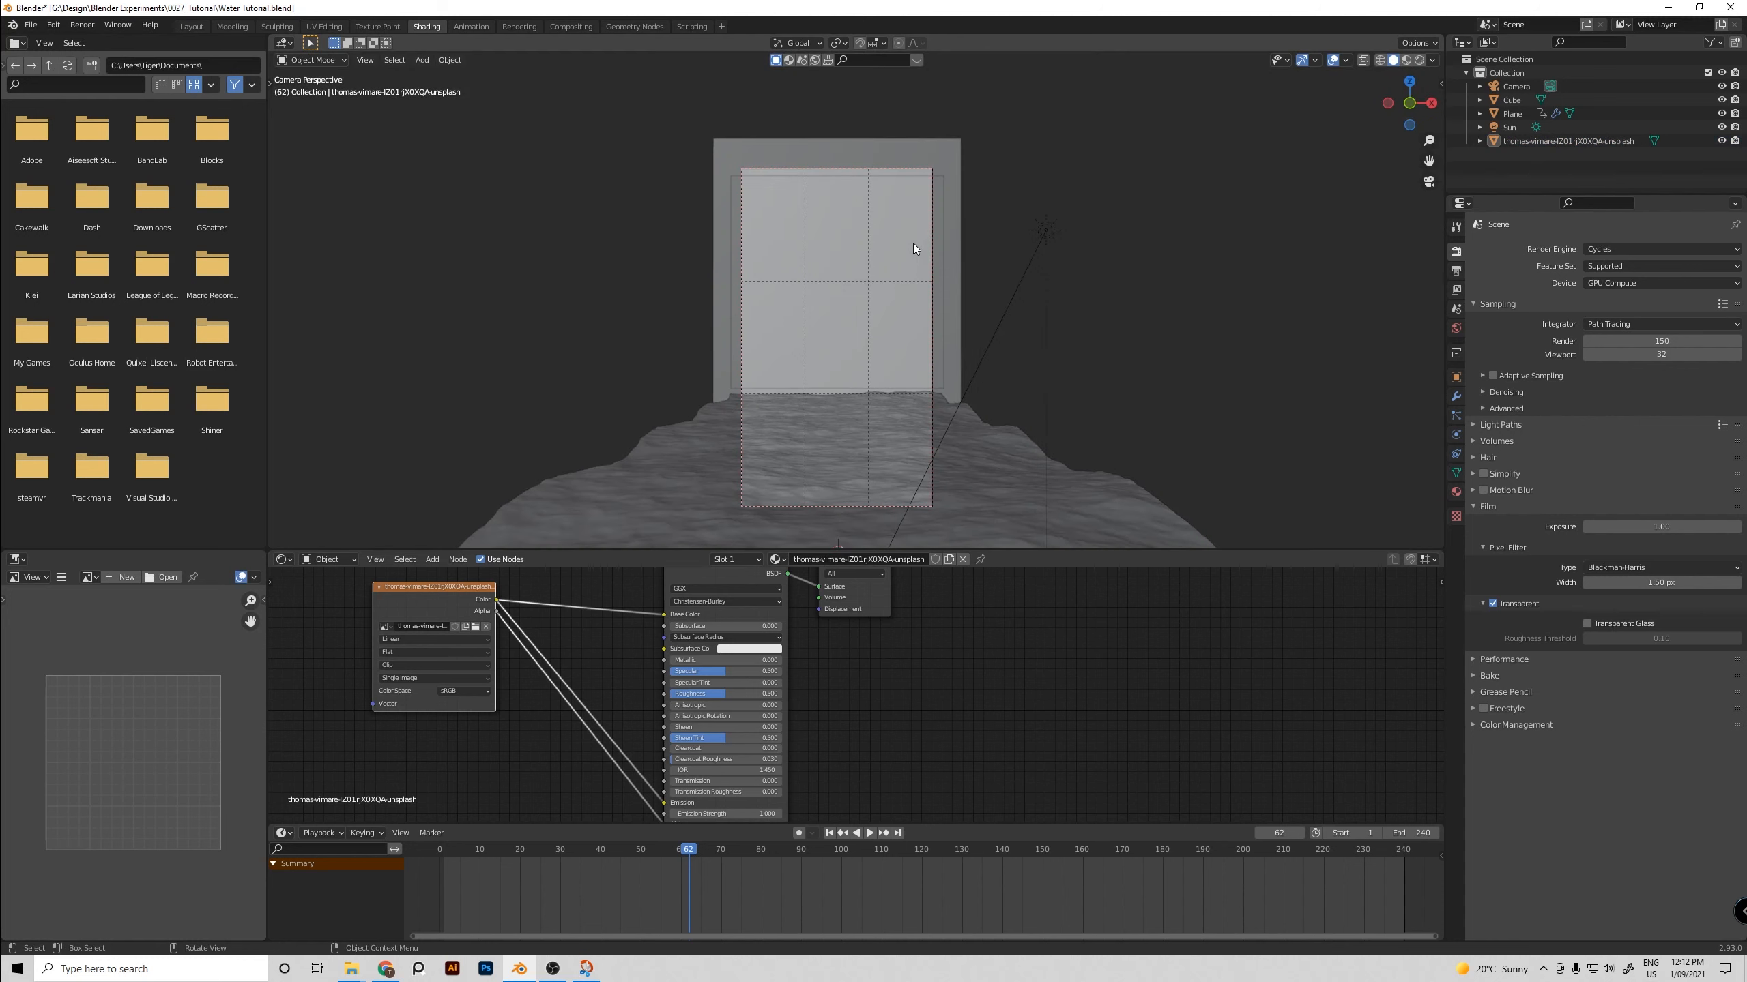
{"action": "key", "text": "z"}
{"action": "left_click", "coordinate": [933, 134]}
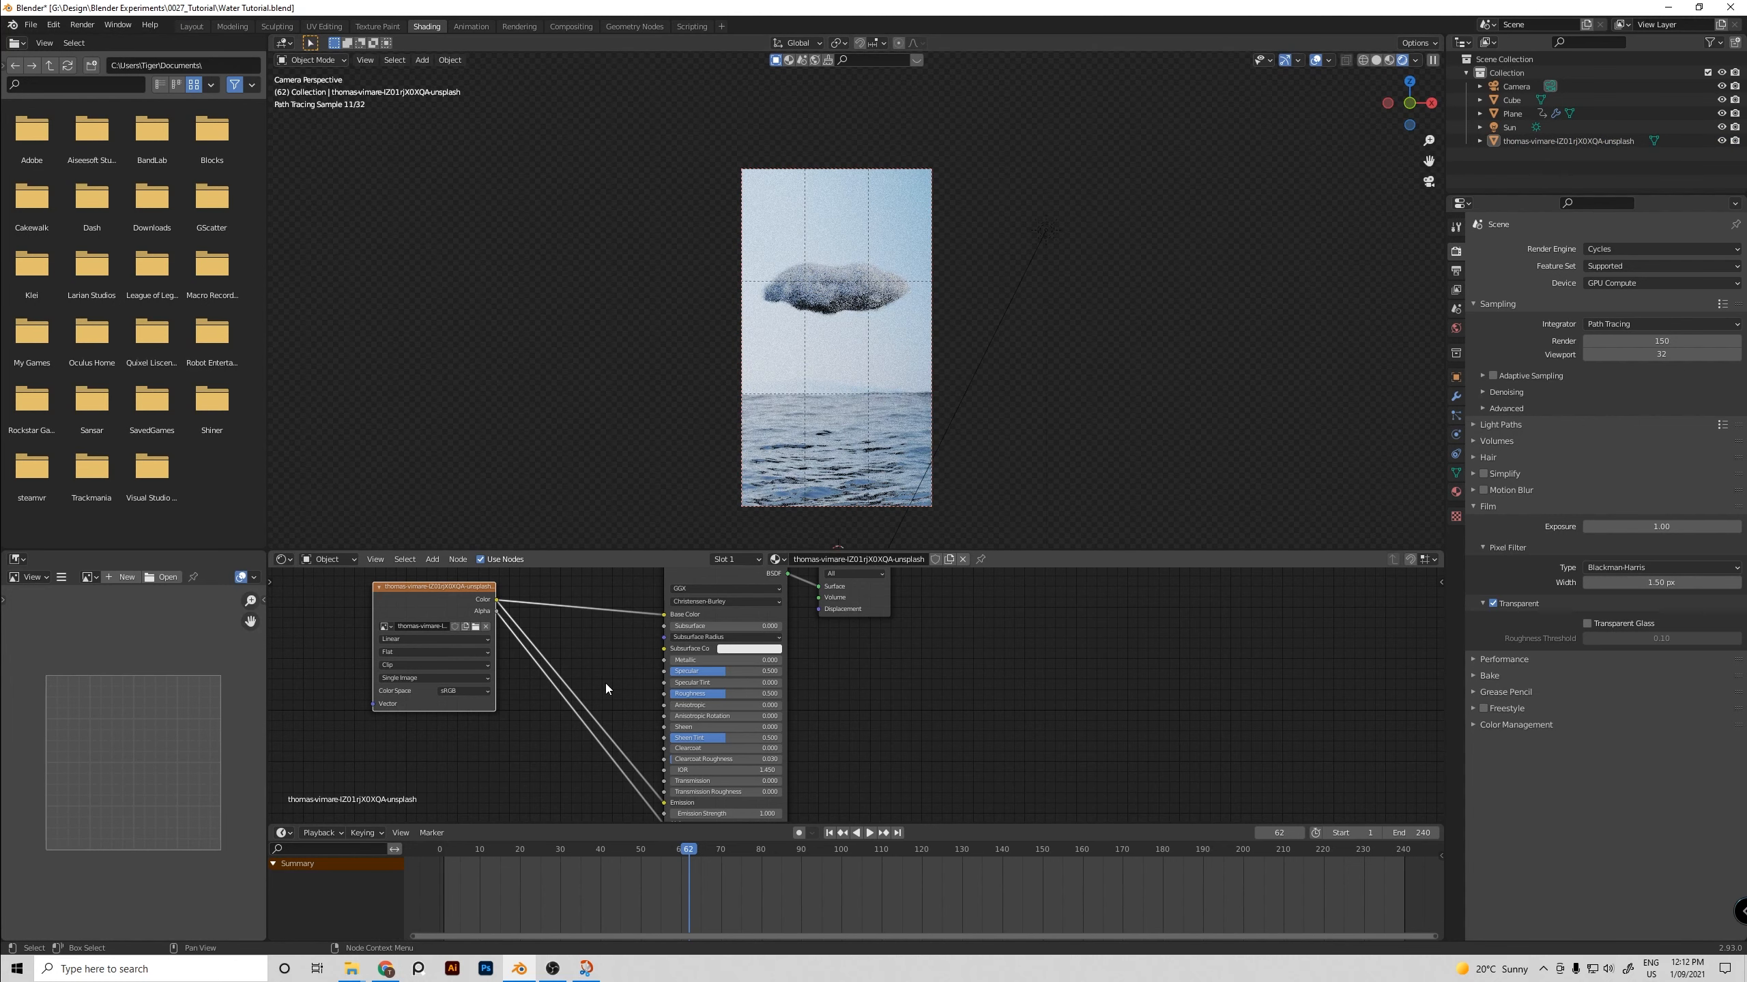
{"action": "left_click_drag", "start_coordinate": [664, 803], "coordinate": [605, 757]}
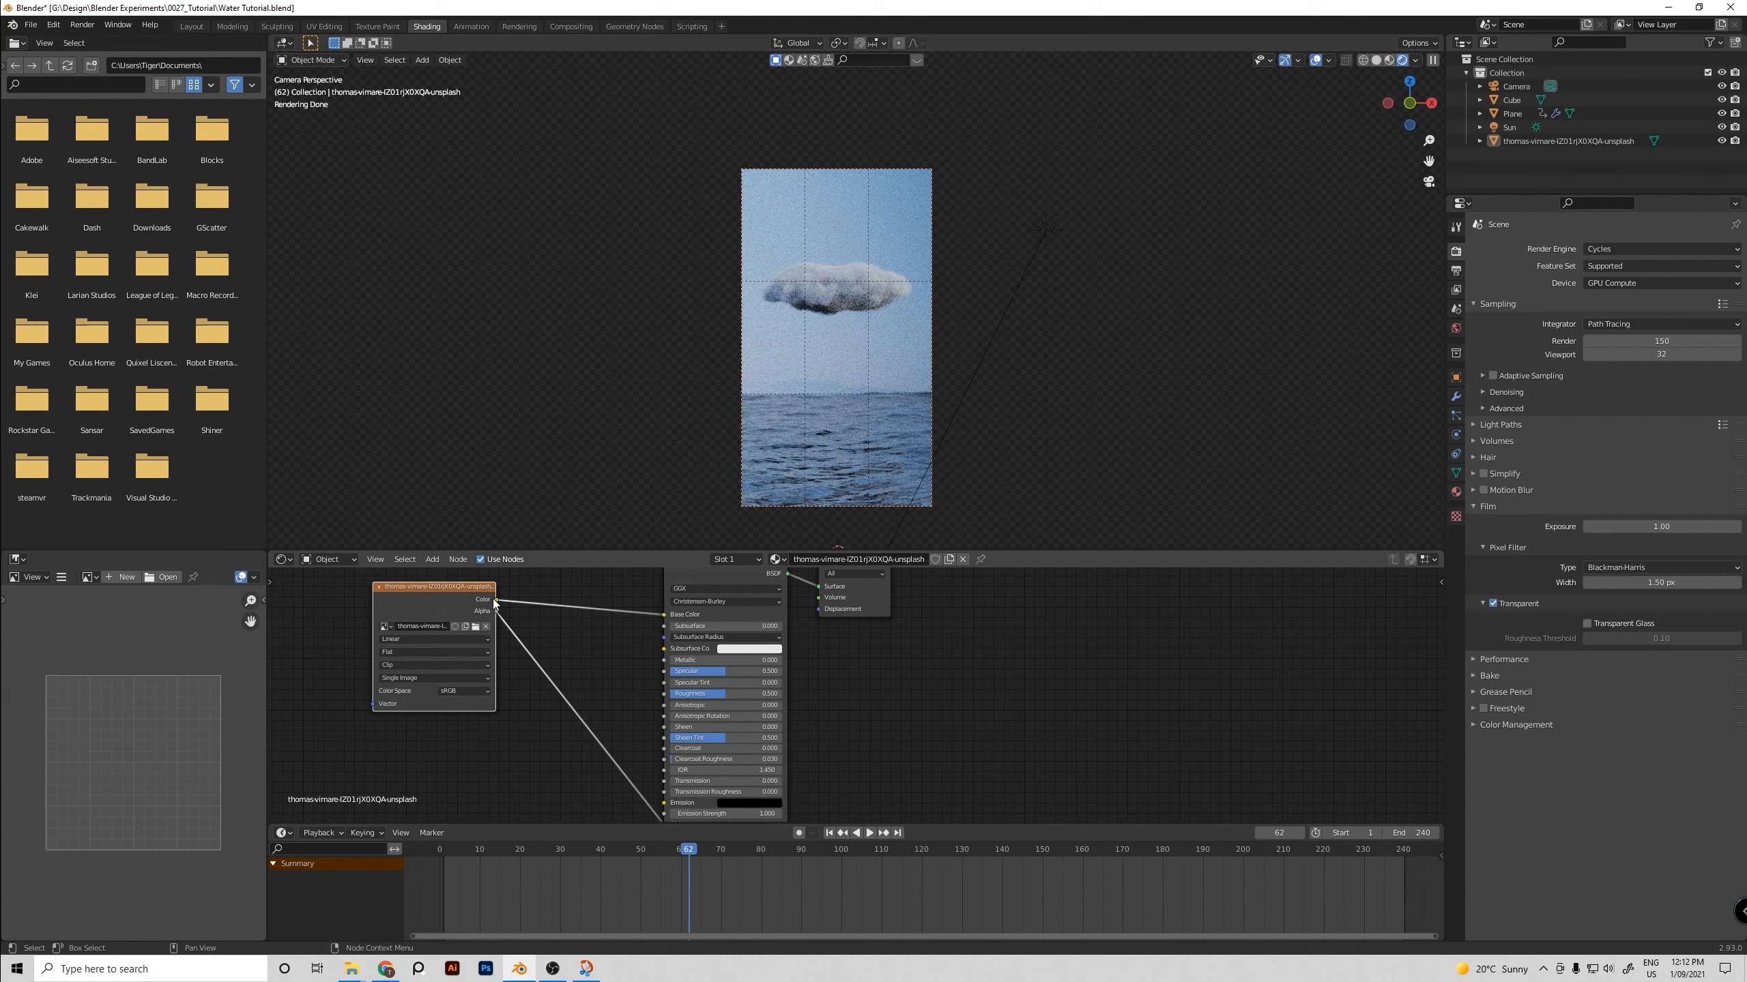
{"action": "left_click_drag", "start_coordinate": [498, 600], "coordinate": [664, 803]}
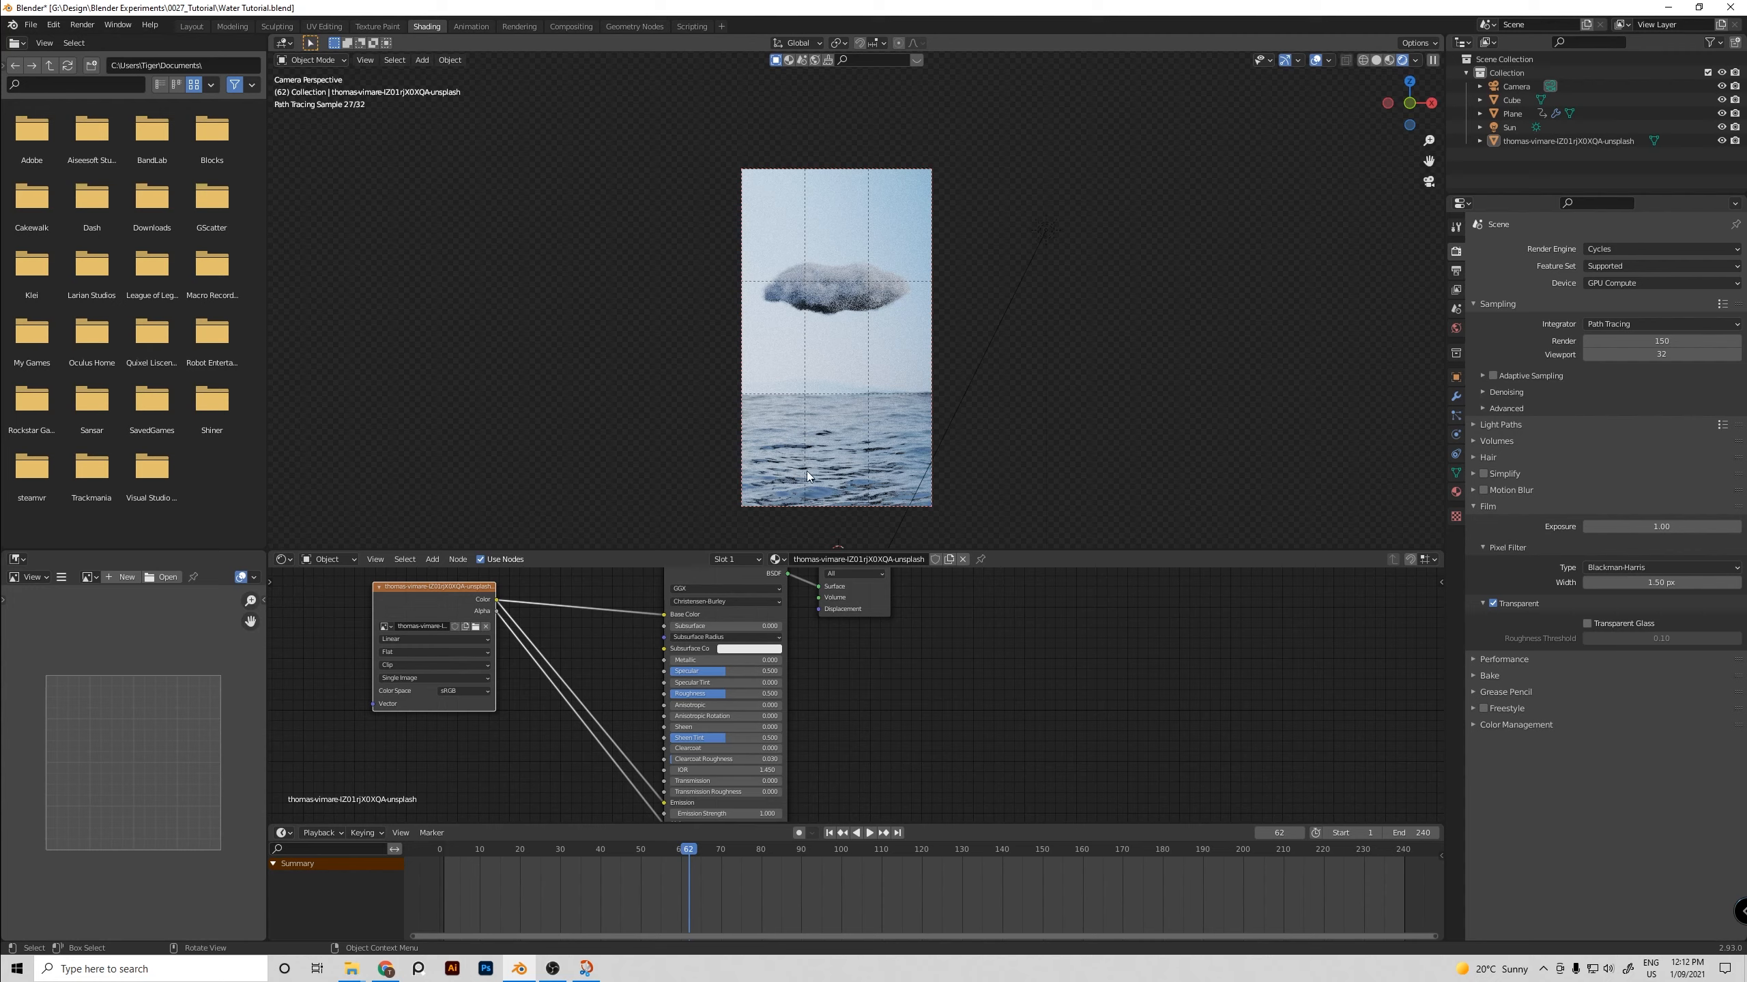
{"action": "left_click", "coordinate": [844, 290]}
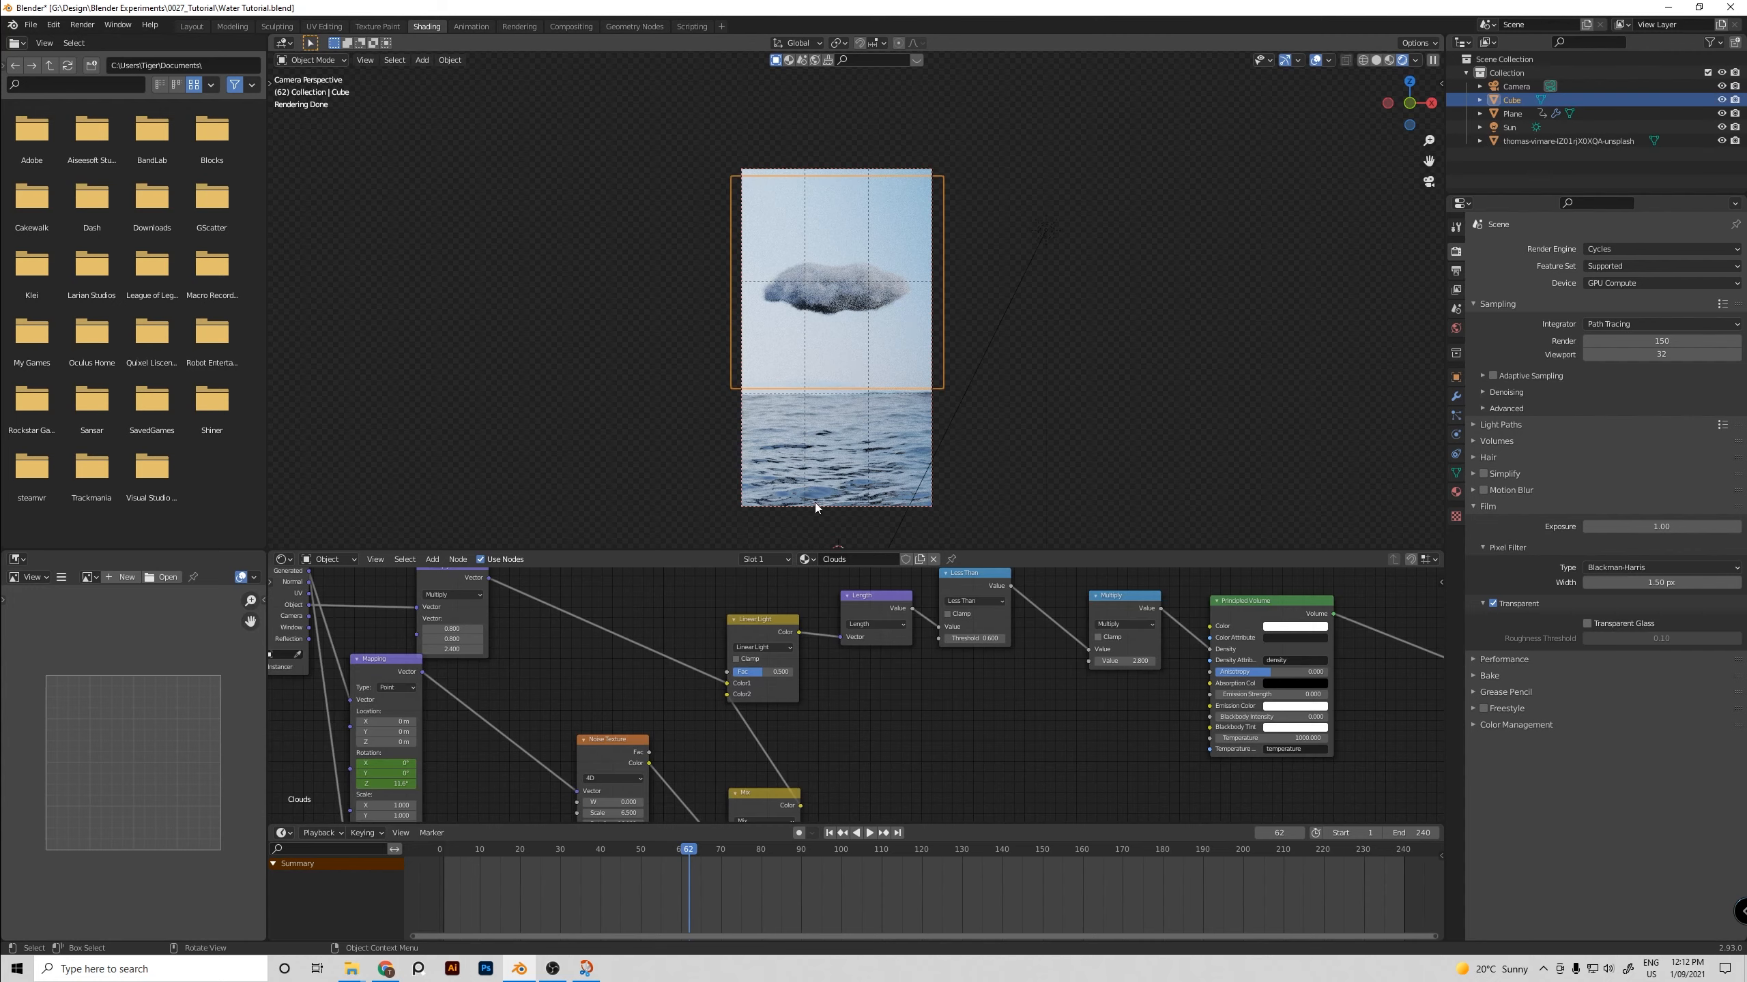
{"action": "left_click", "coordinate": [815, 507]}
{"action": "left_click", "coordinate": [855, 304]}
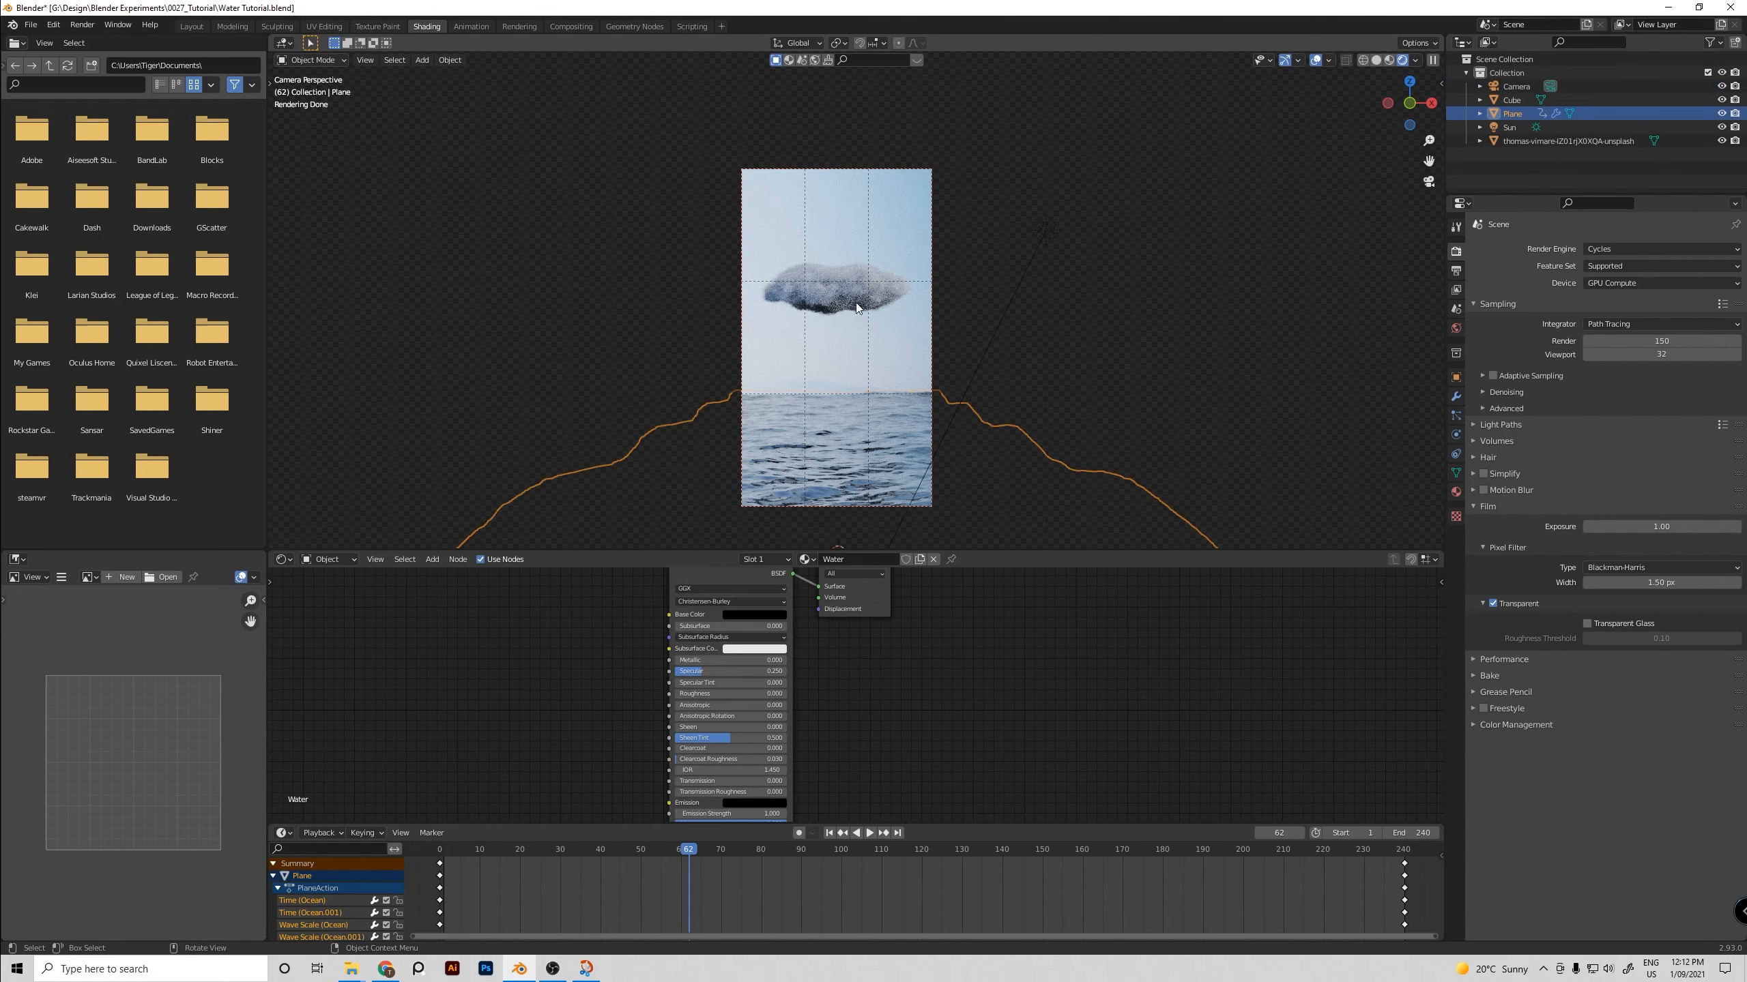
{"action": "left_click", "coordinate": [1081, 380]}
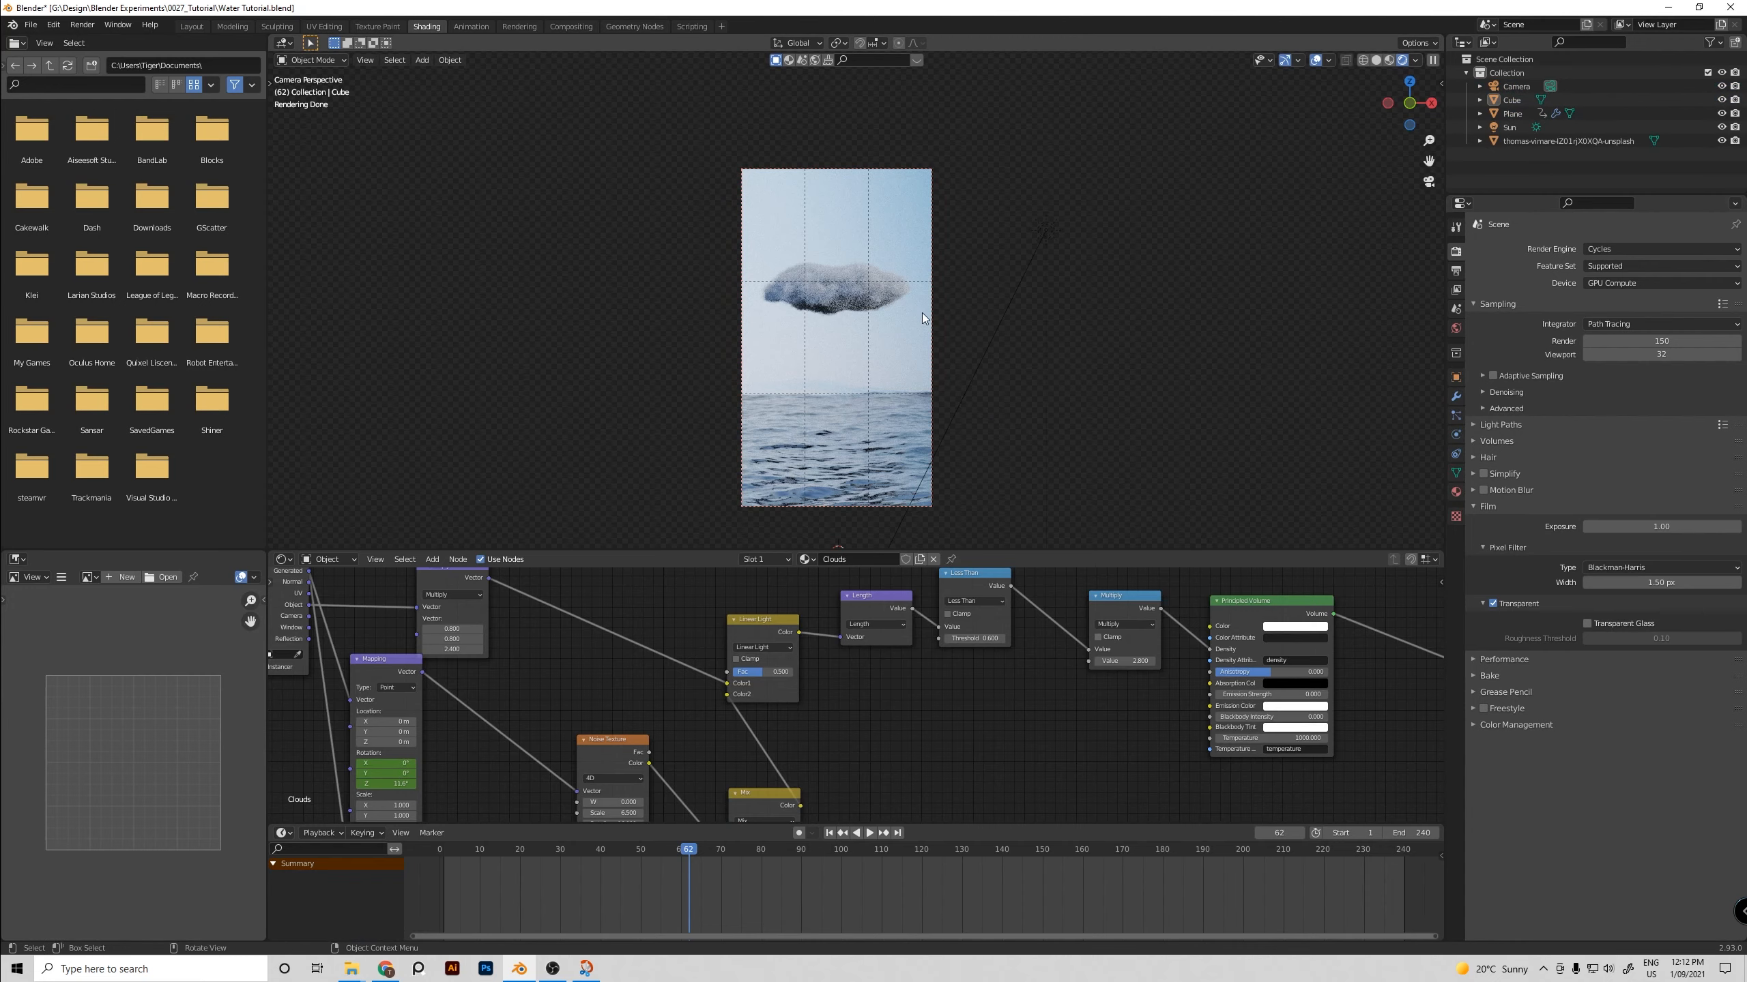
Add a Plain Axes empty in solid view and move it up above the ocean surface
{"action": "key", "text": "z"}
{"action": "middle_click_drag", "start_coordinate": [920, 328], "coordinate": [980, 335]}
{"action": "key", "text": "shift+a"}
{"action": "mouse_move", "coordinate": [979, 335]}
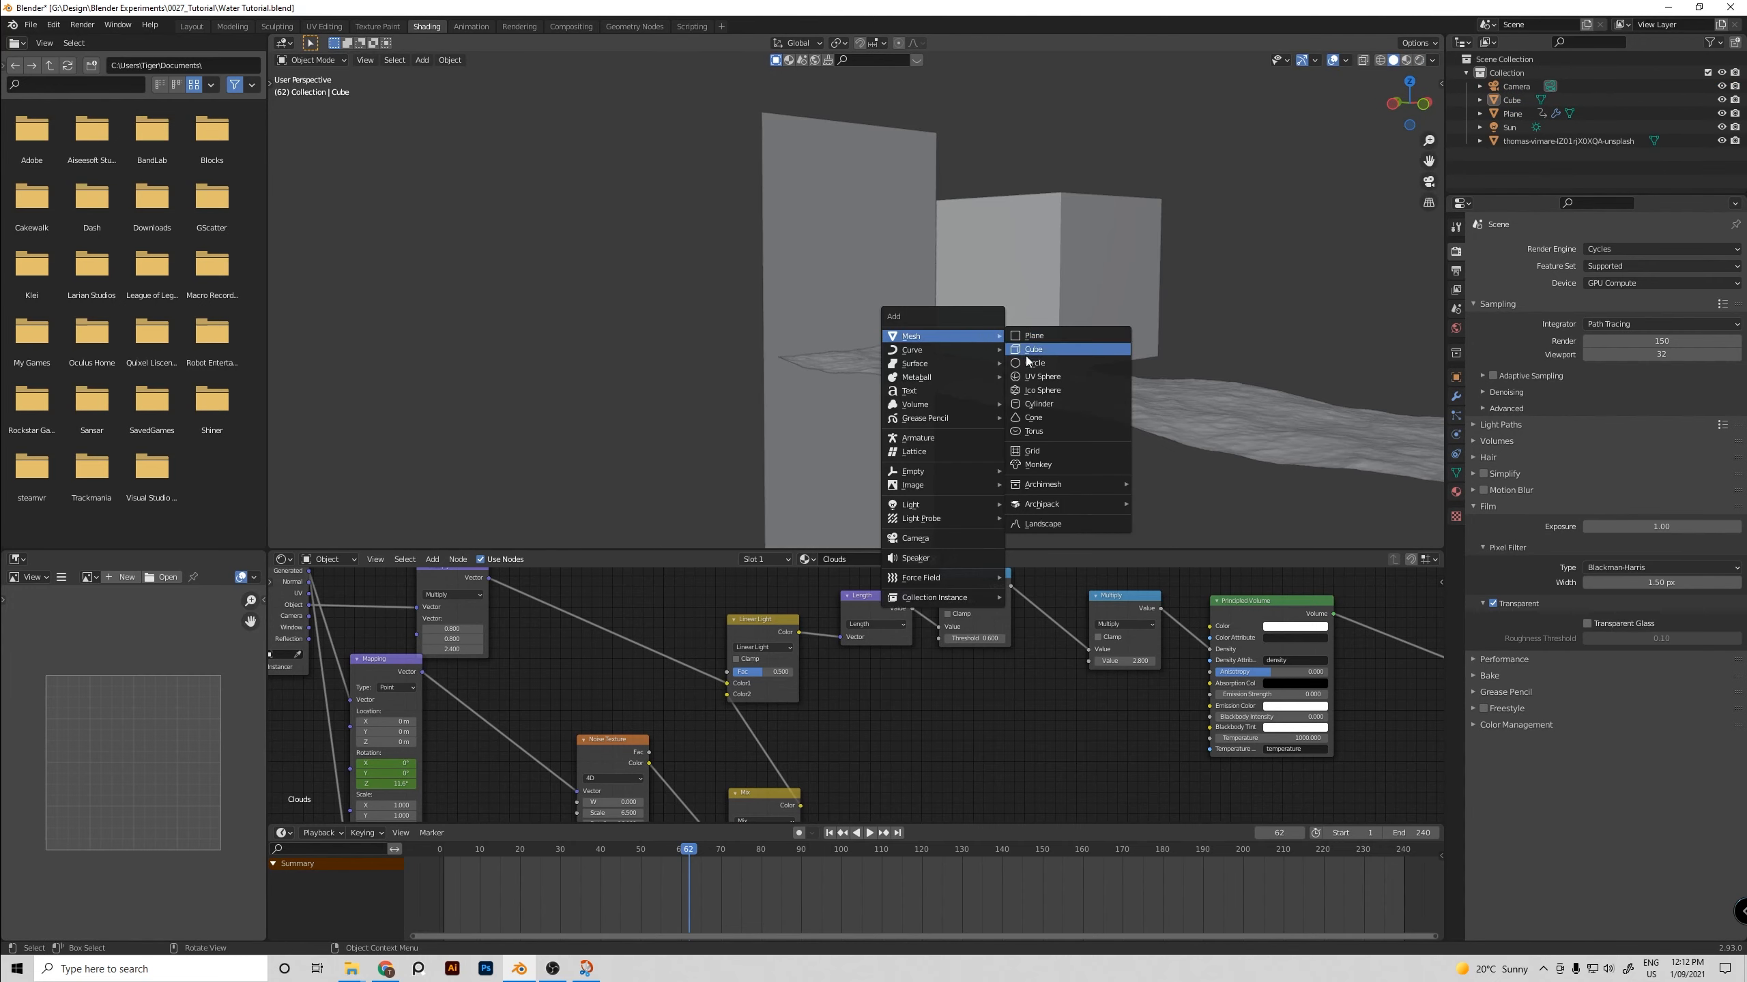
{"action": "mouse_move", "coordinate": [921, 472]}
{"action": "left_click", "coordinate": [1049, 475]}
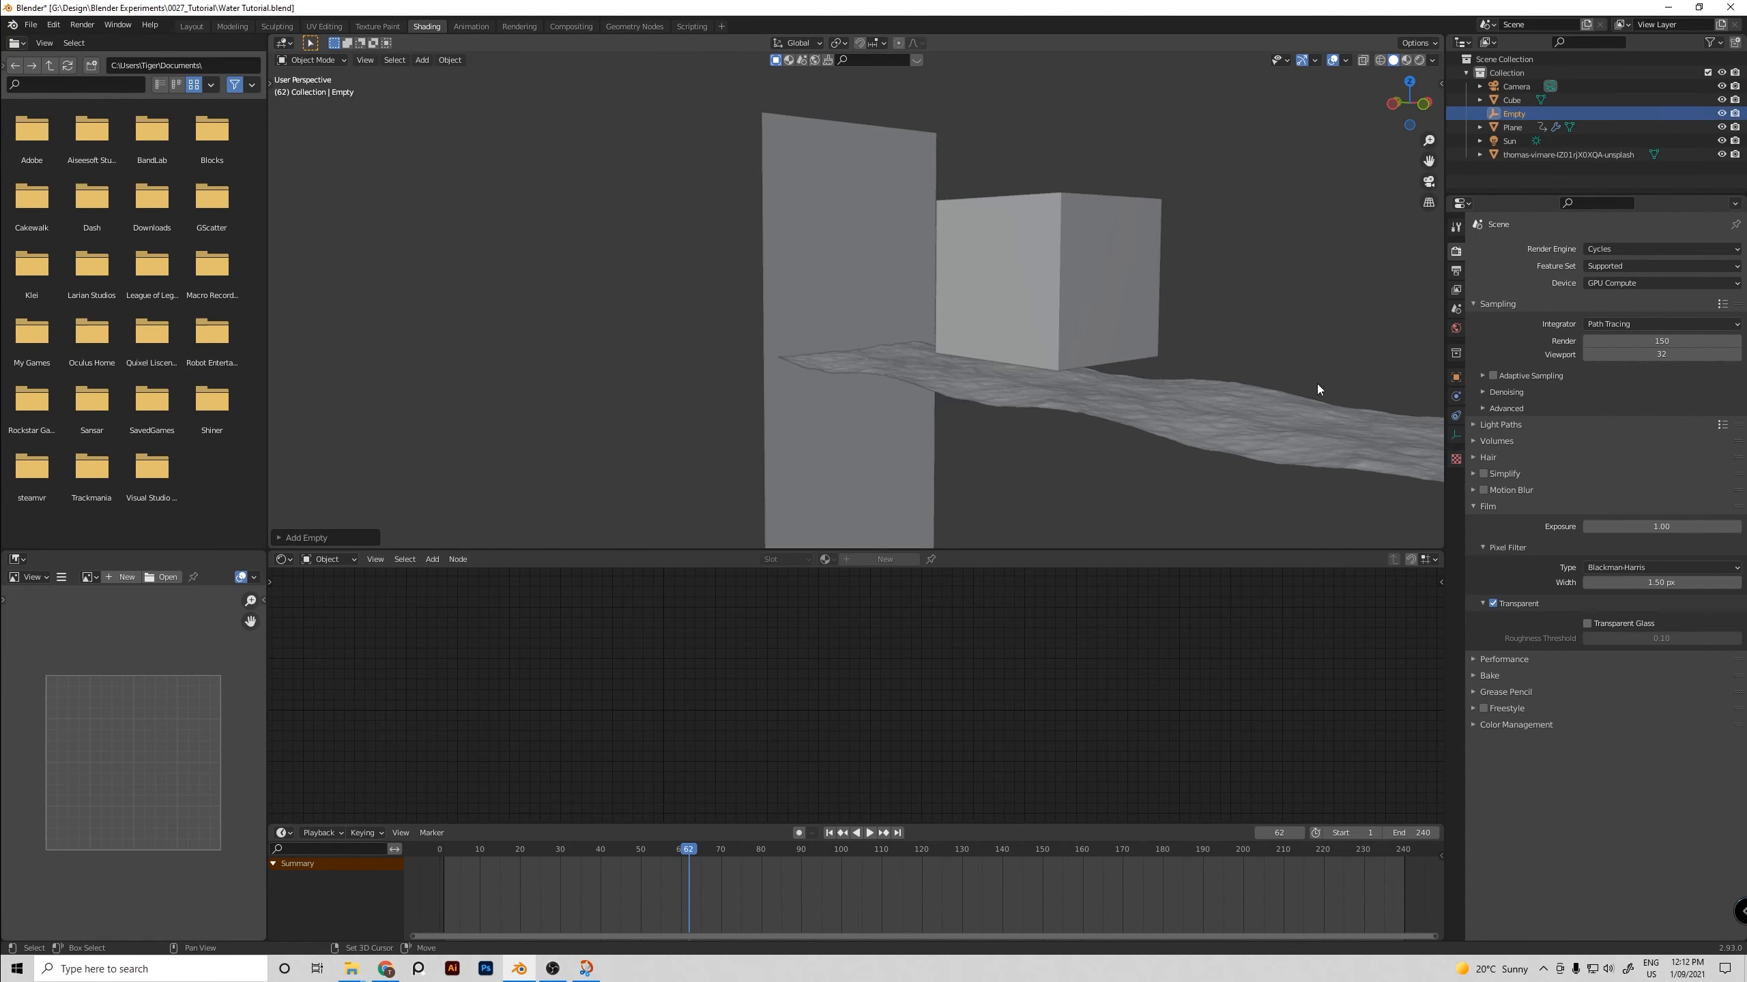
{"action": "middle_click_drag", "start_coordinate": [1318, 390], "coordinate": [1101, 316]}
{"action": "key", "text": "g"}
{"action": "left_click", "coordinate": [1120, 303]}
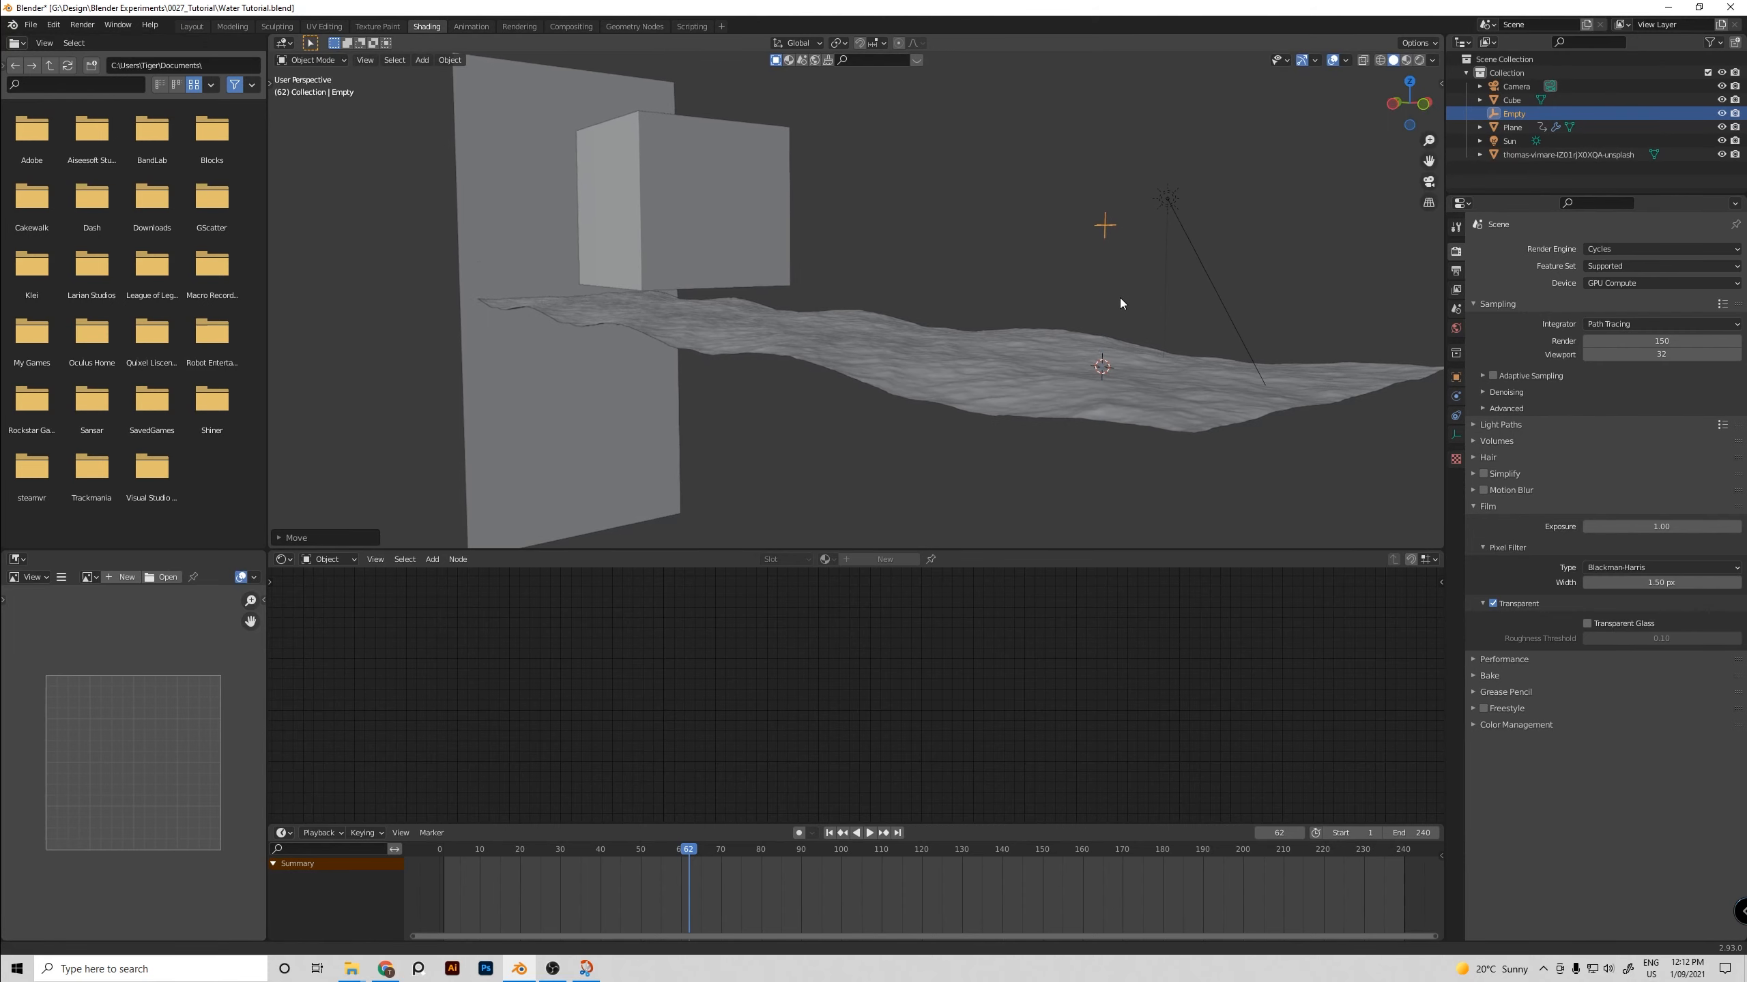
Set the empty's display size to 9.2 m
{"action": "key", "text": "KP_Decimal"}
{"action": "scroll", "coordinate": [1081, 298], "scroll_direction": "down", "scroll_amount": 4}
{"action": "middle_click_drag", "start_coordinate": [1078, 299], "coordinate": [1037, 302]}
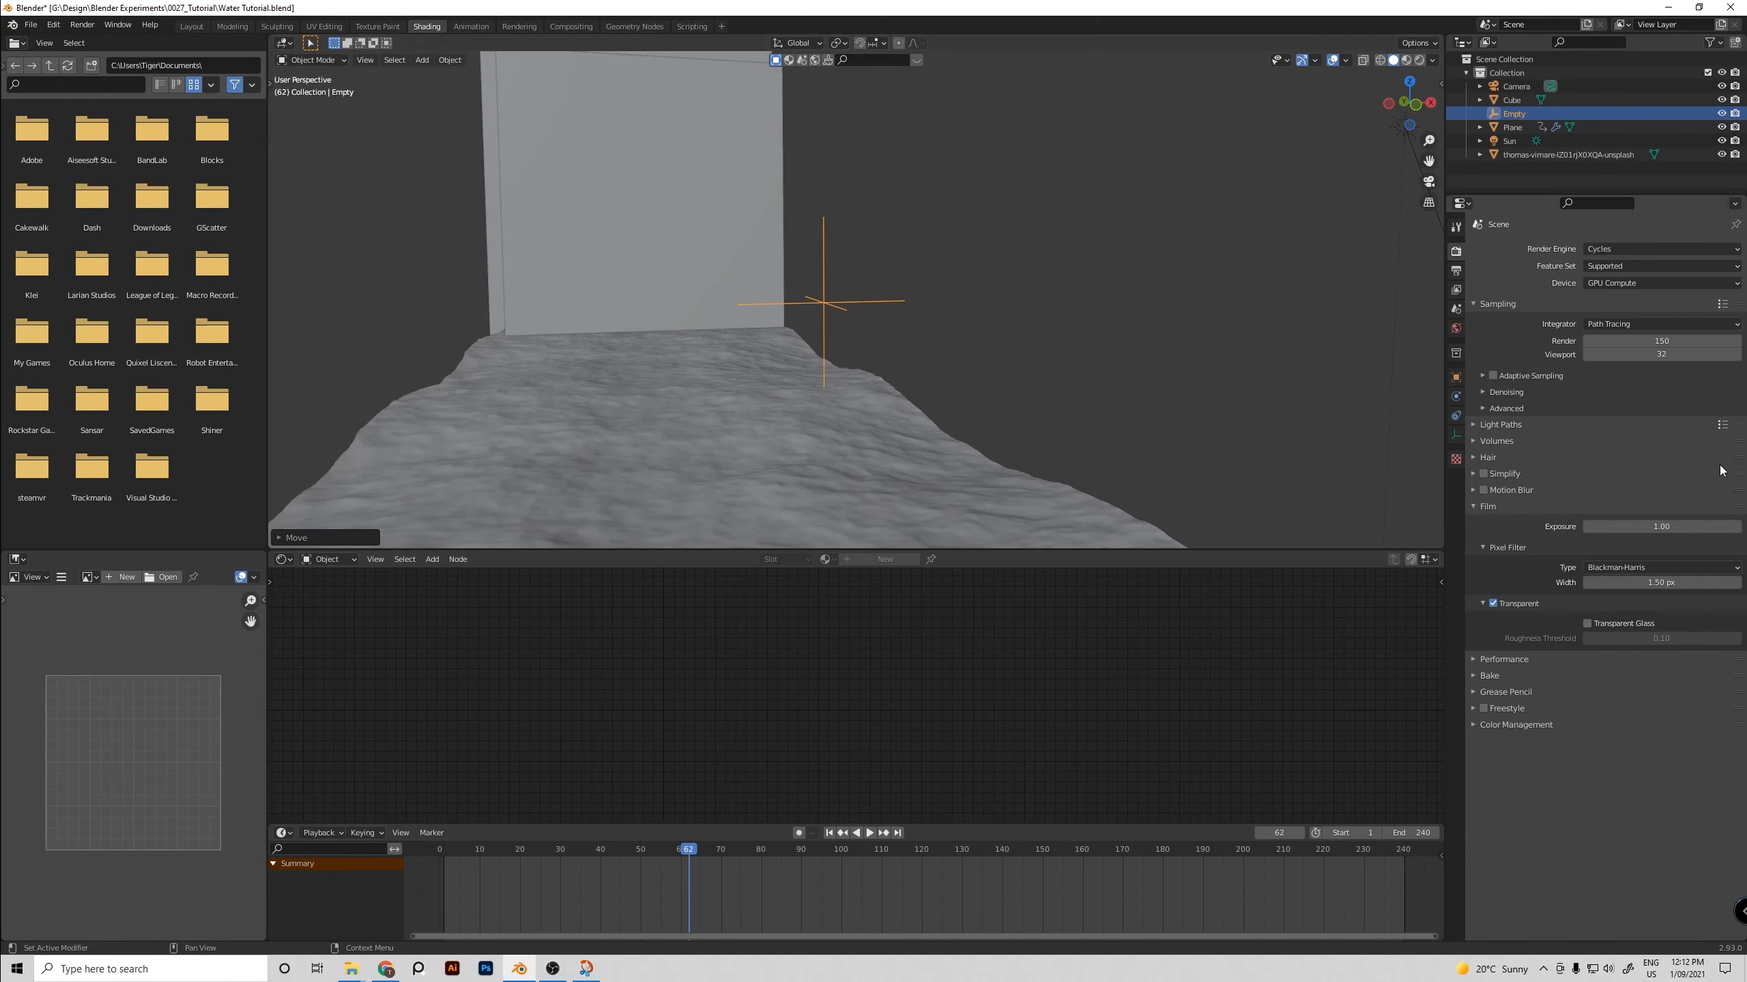
{"action": "left_click", "coordinate": [1456, 435]}
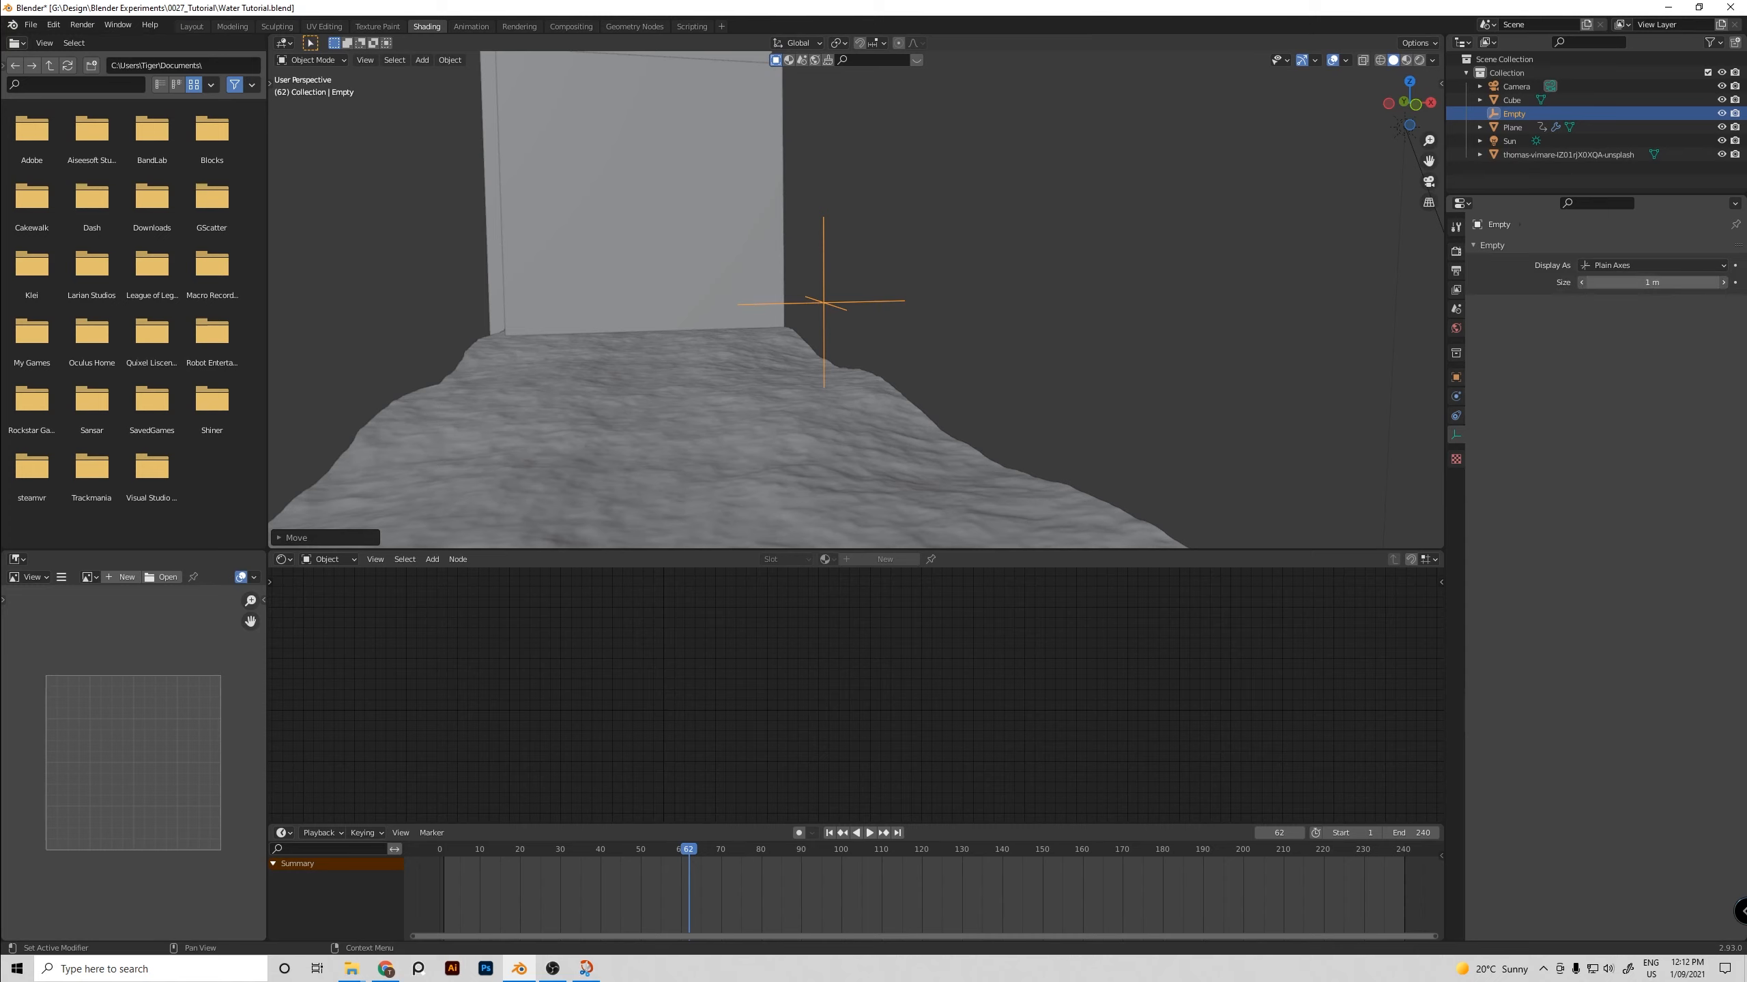
{"action": "left_click_drag", "start_coordinate": [1651, 281], "coordinate": [1698, 281]}
Move the empty about 73 m along the Y axis toward the cloud's cube and switch the viewport to wireframe
{"action": "middle_click_drag", "start_coordinate": [769, 399], "coordinate": [873, 360]}
{"action": "key", "text": "g"}
{"action": "key", "text": "y"}
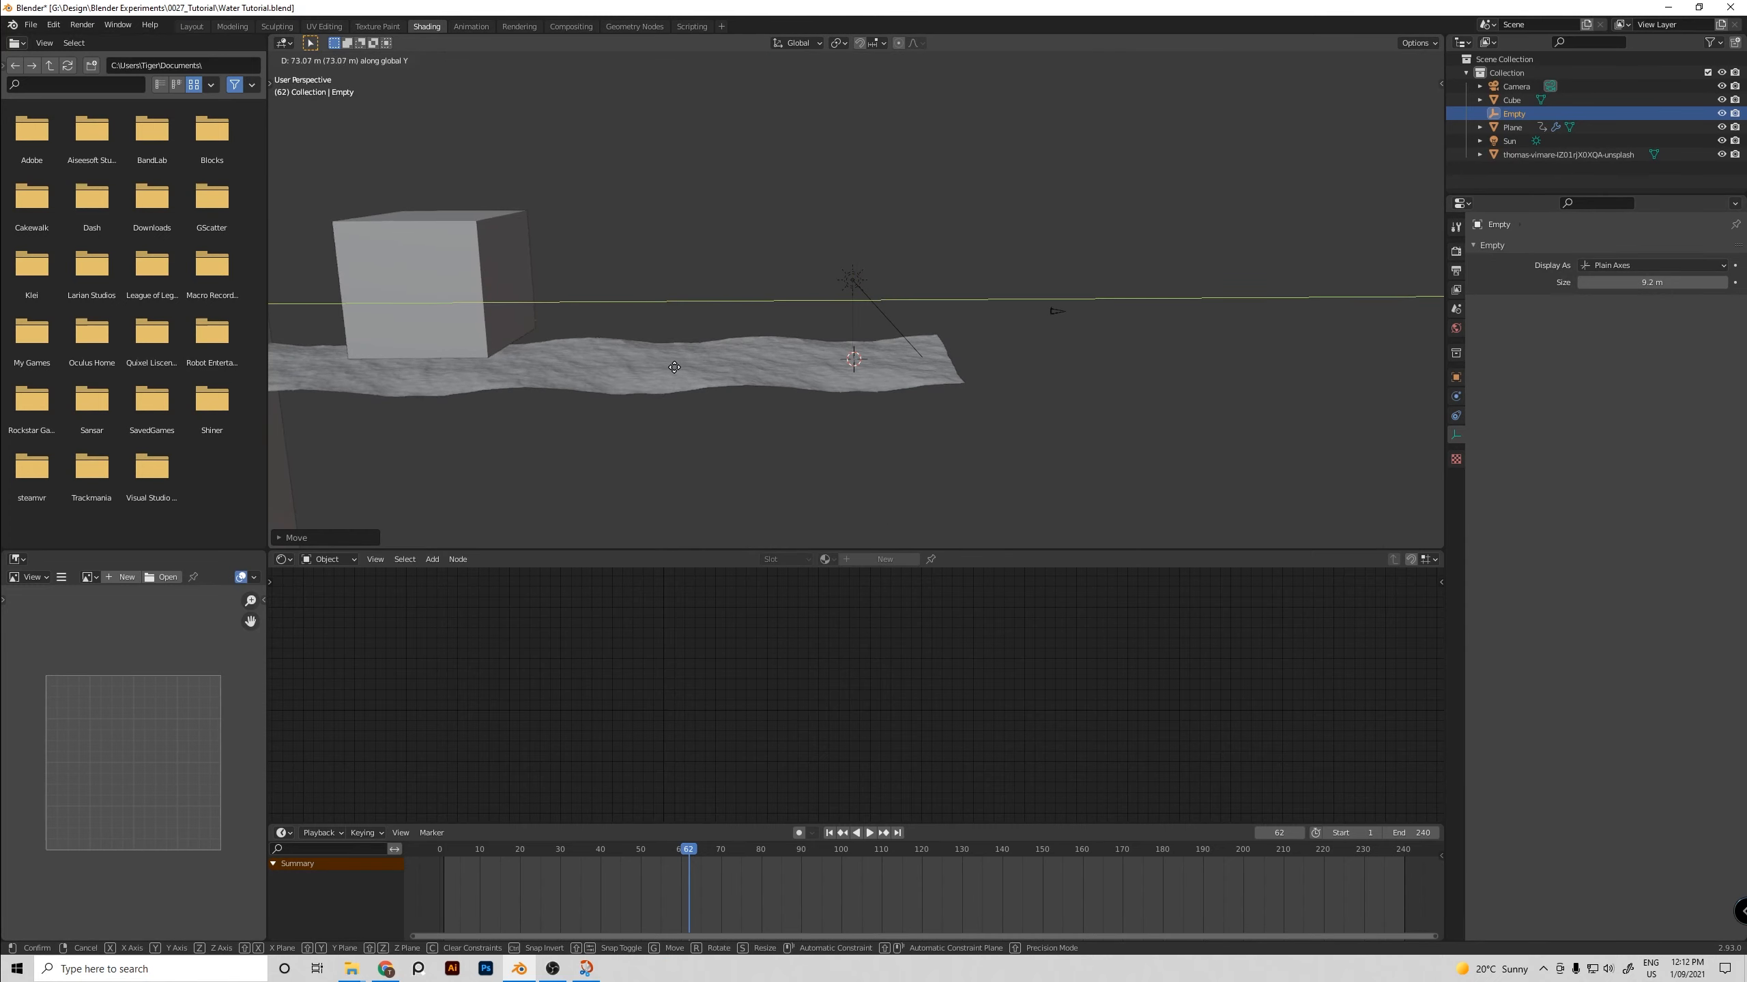
{"action": "left_click", "coordinate": [674, 368]}
{"action": "middle_click_drag", "start_coordinate": [674, 367], "coordinate": [743, 358]}
{"action": "key", "text": "z"}
{"action": "left_click", "coordinate": [600, 341]}
Check the cloud in rendered view and fine-tune the empty's position so that it sits at the cloud
{"action": "key", "text": "z"}
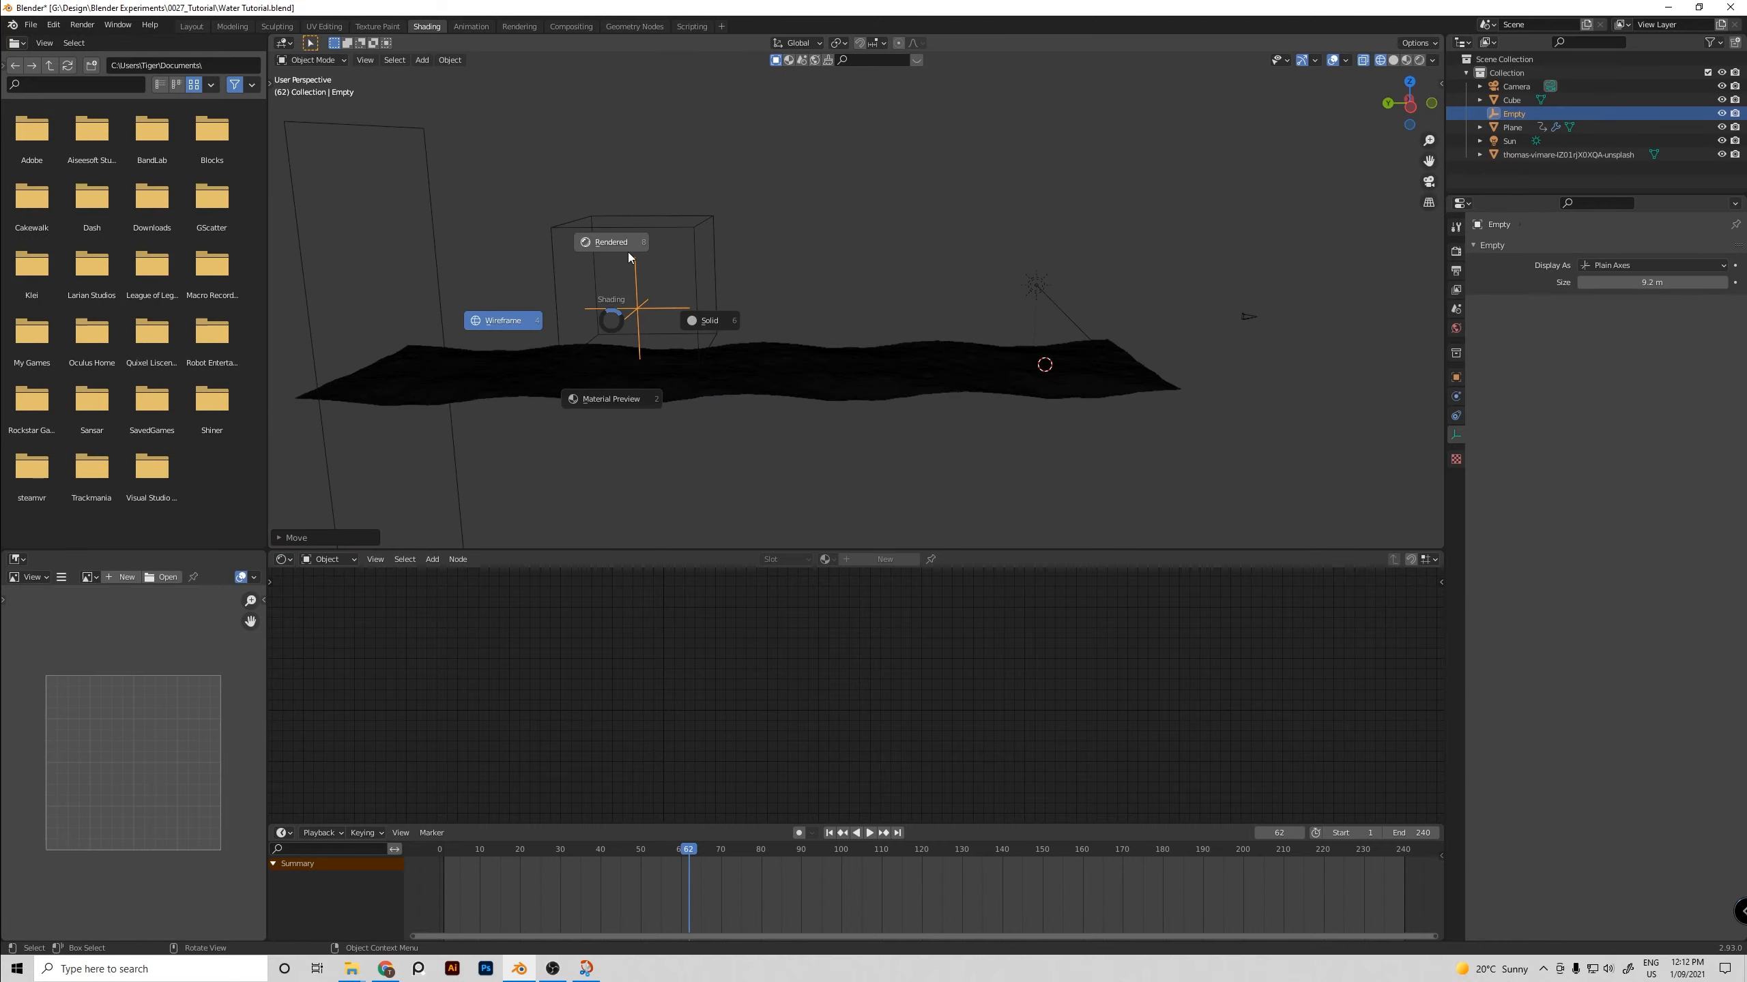
{"action": "left_click", "coordinate": [629, 255]}
{"action": "scroll", "coordinate": [622, 290], "scroll_direction": "up", "scroll_amount": 3}
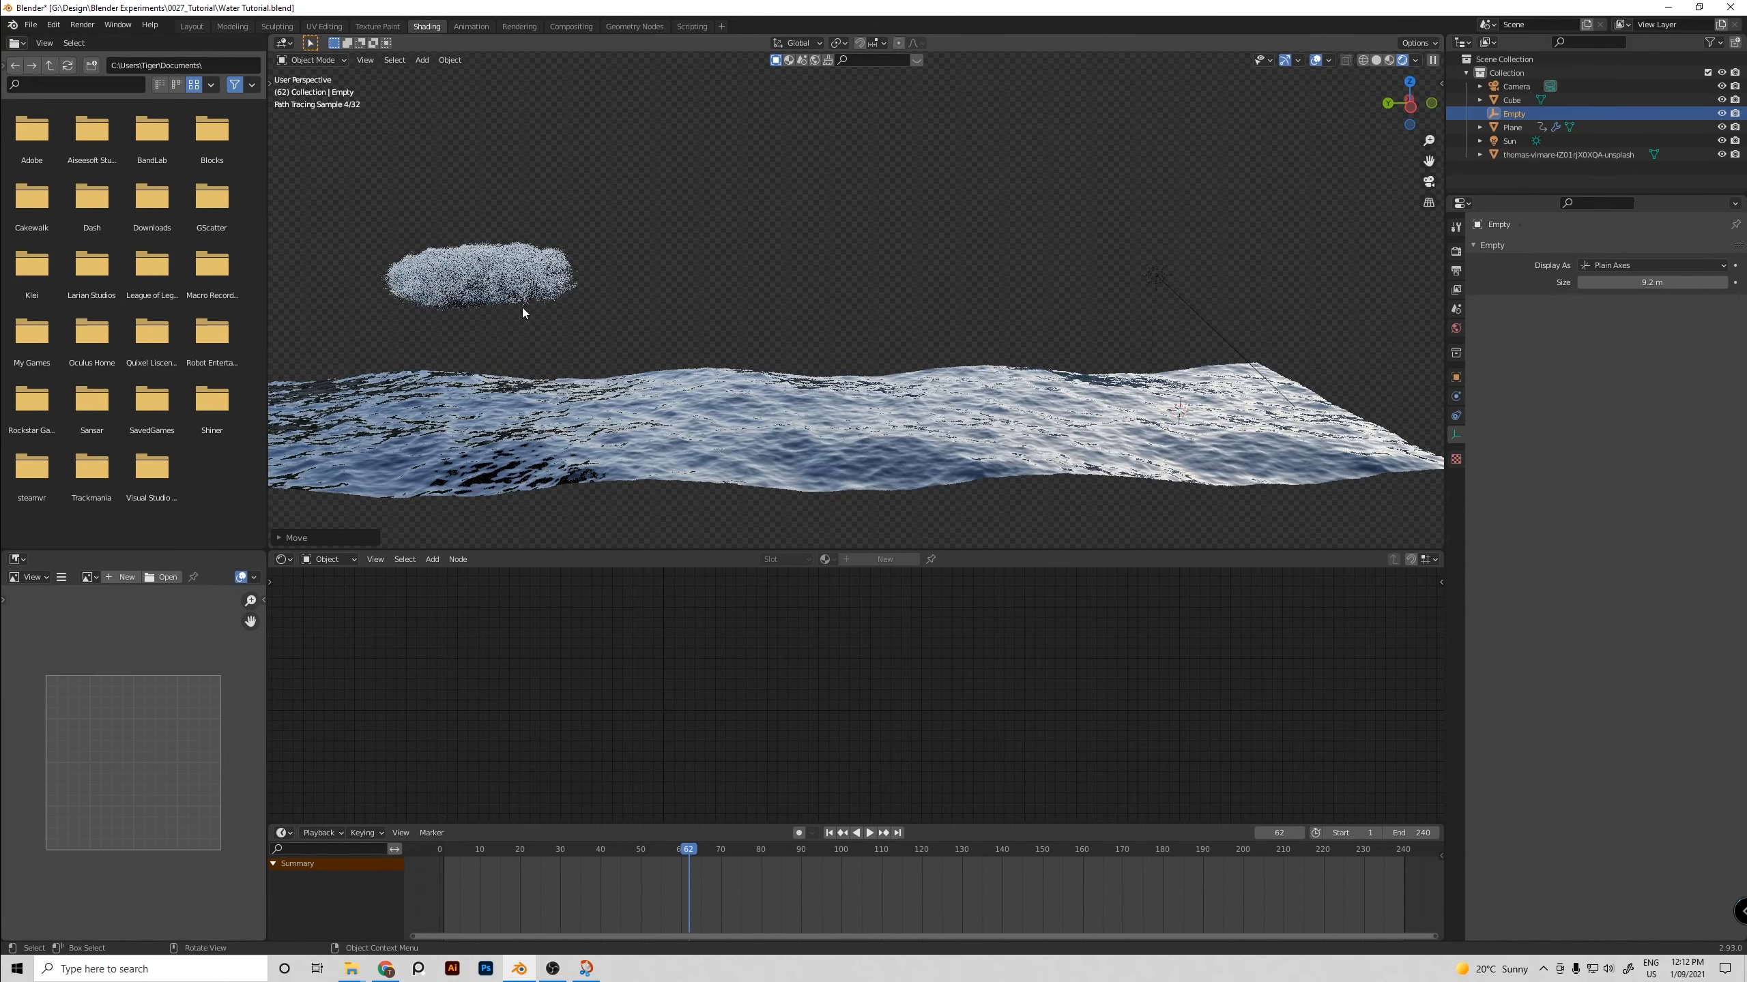
{"action": "middle_click_drag", "start_coordinate": [850, 305], "coordinate": [906, 302]}
{"action": "key", "text": "g"}
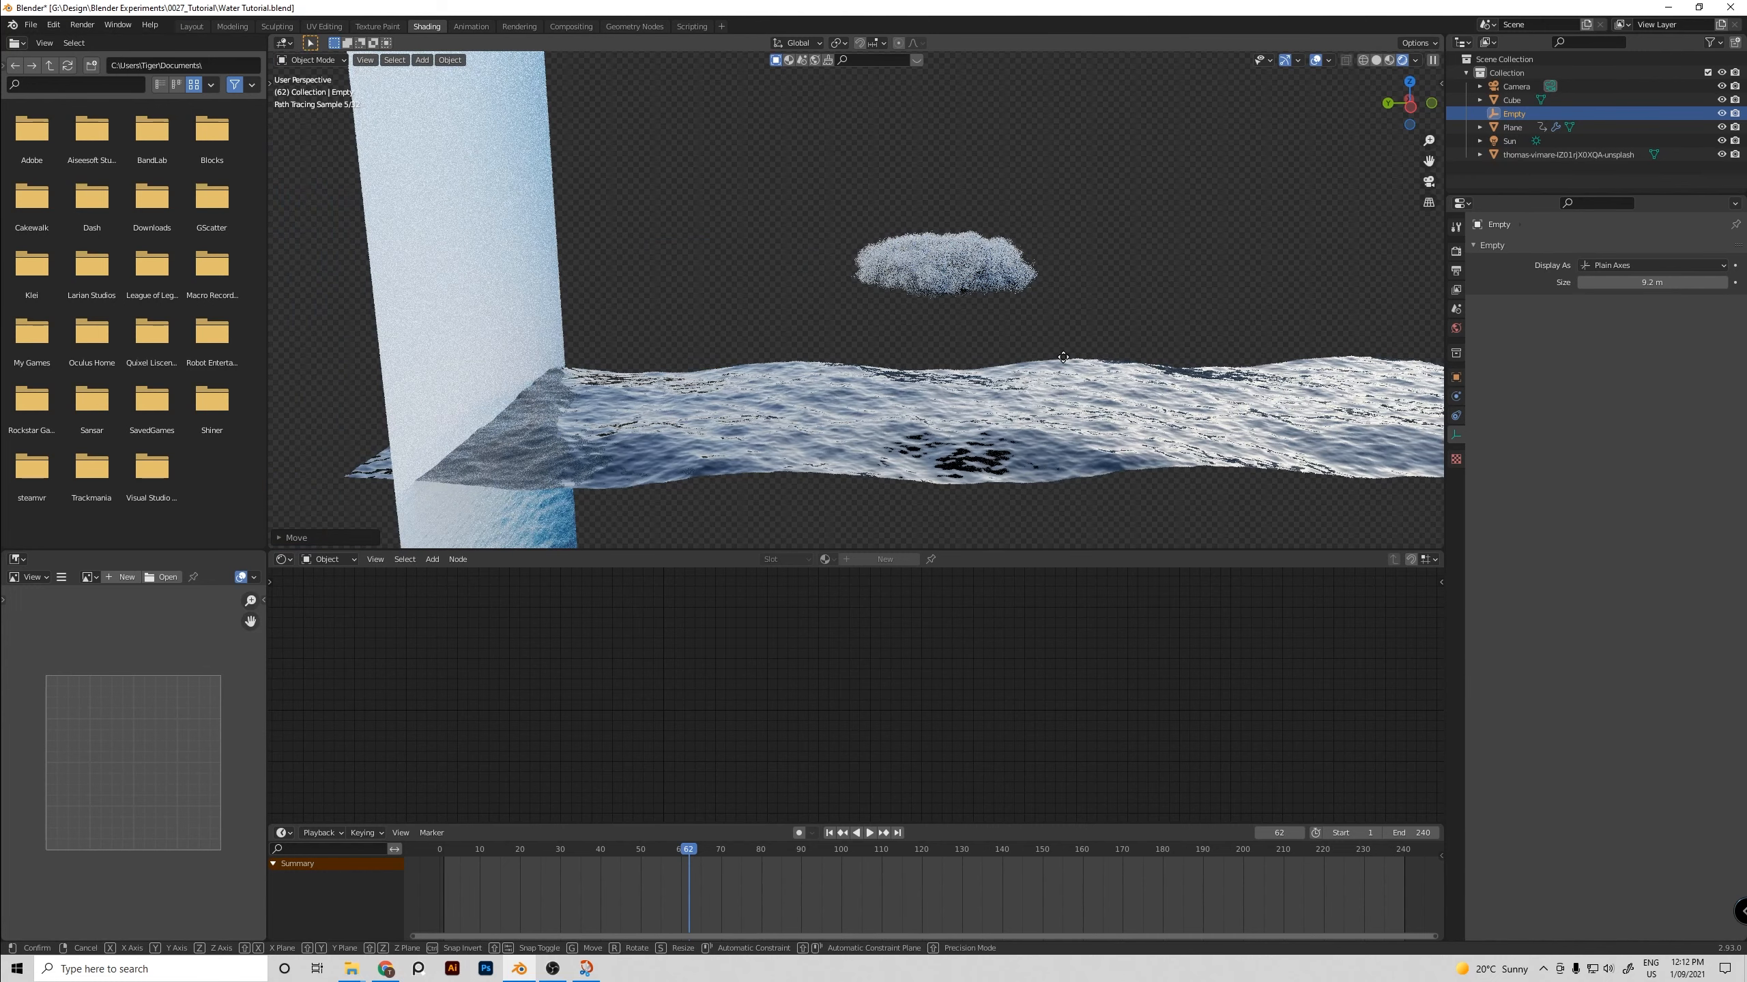
{"action": "key", "text": "z"}
{"action": "left_click", "coordinate": [1062, 304]}
{"action": "middle_click_drag", "start_coordinate": [1059, 305], "coordinate": [942, 326]}
{"action": "key", "text": "z"}
{"action": "left_click", "coordinate": [1098, 303]}
{"action": "key", "text": "z"}
{"action": "left_click", "coordinate": [979, 304]}
{"action": "key", "text": "g"}
{"action": "left_click", "coordinate": [1062, 310]}
Enable depth of field on the camera and pick the empty as its focus object
{"action": "key", "text": "KP_0"}
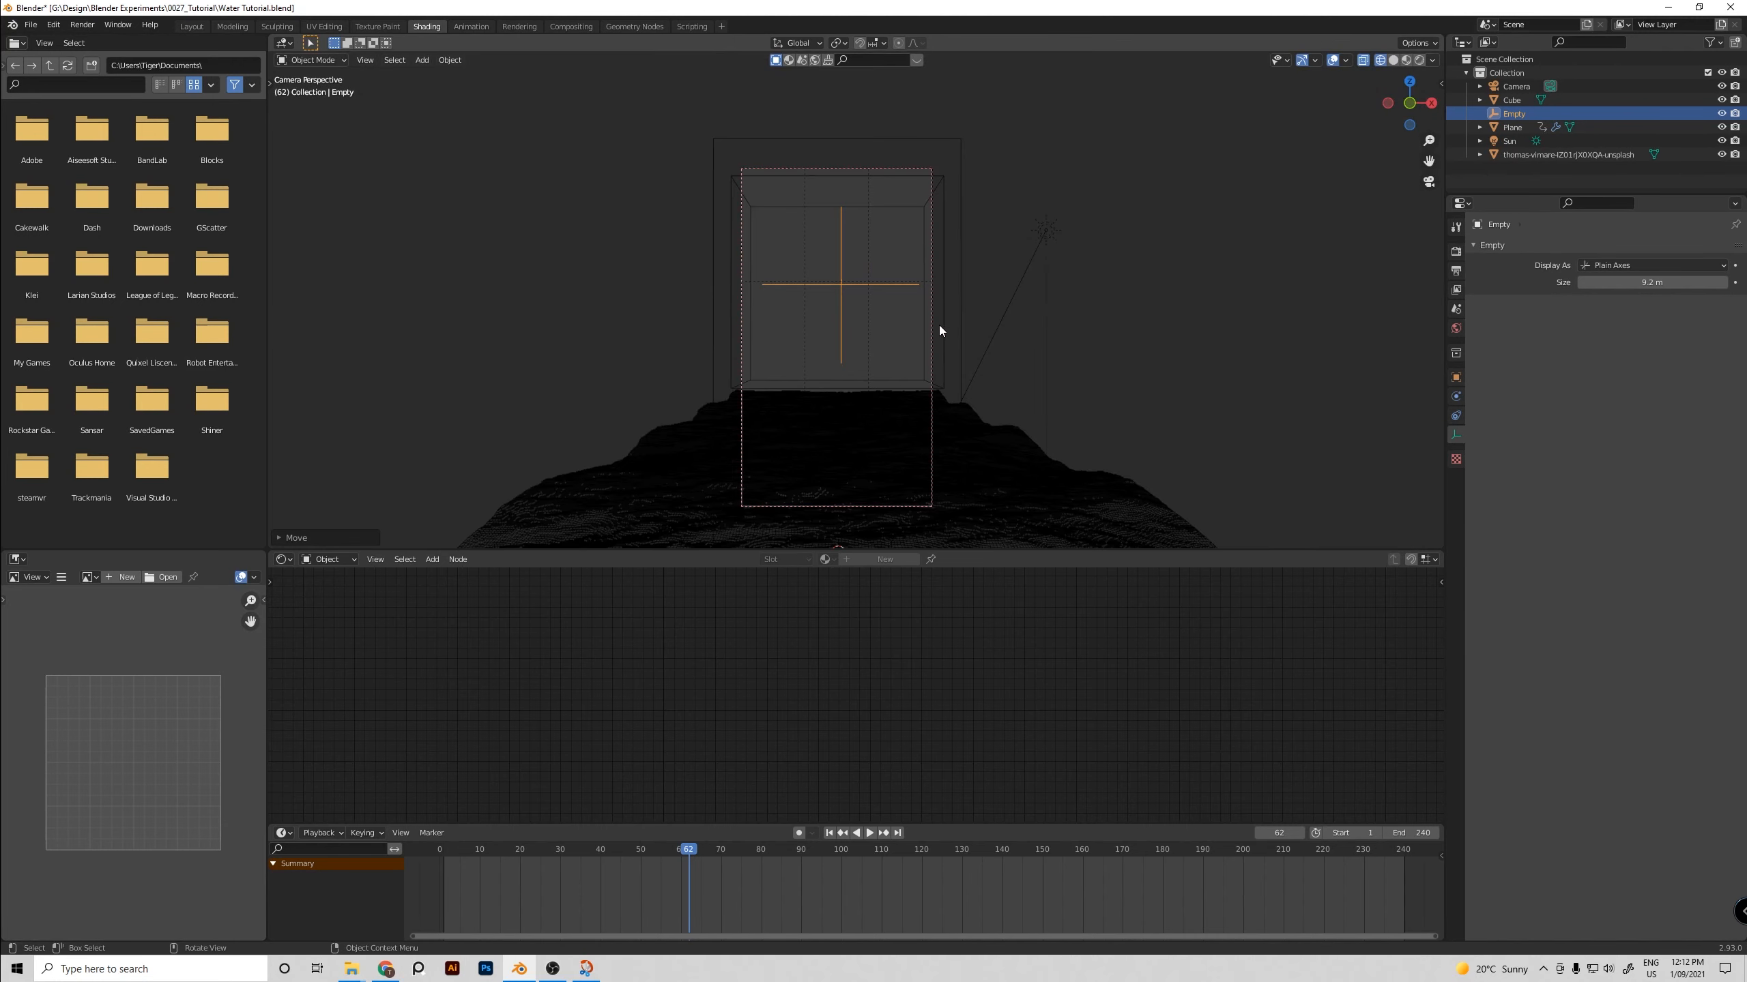
{"action": "left_click", "coordinate": [932, 200]}
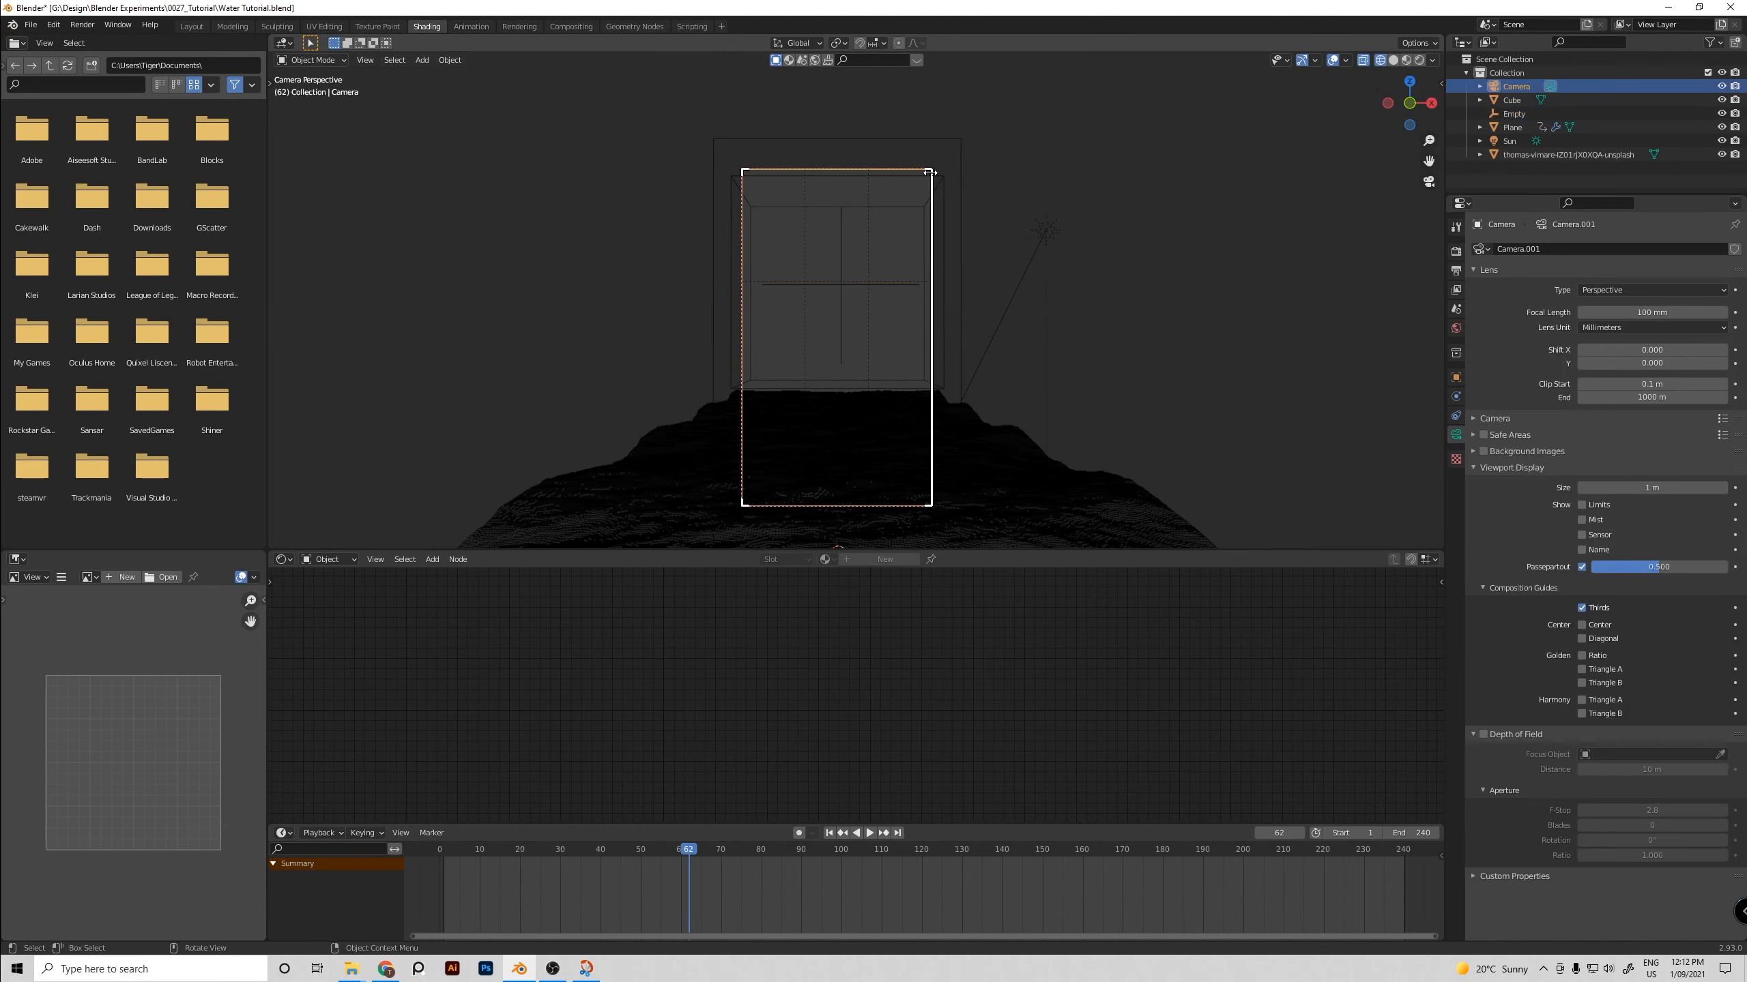
{"action": "left_click", "coordinate": [1472, 469]}
{"action": "left_click", "coordinate": [1484, 483]}
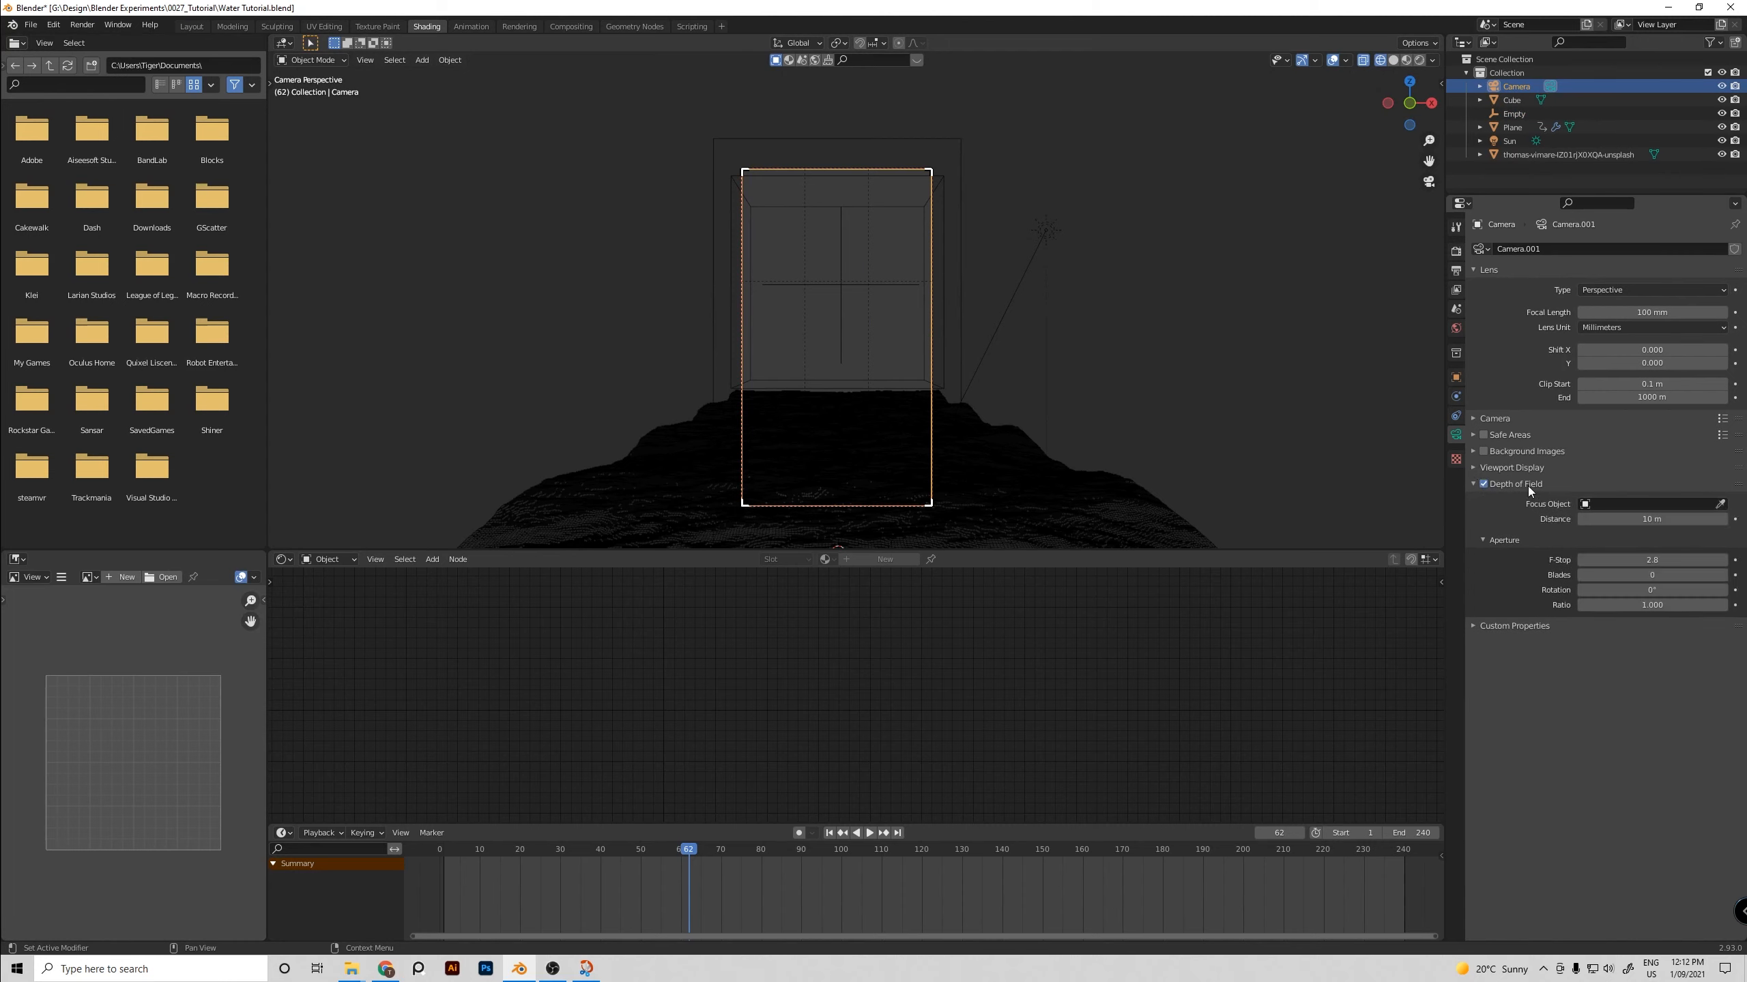
{"action": "left_click", "coordinate": [1720, 505]}
{"action": "left_click", "coordinate": [921, 282]}
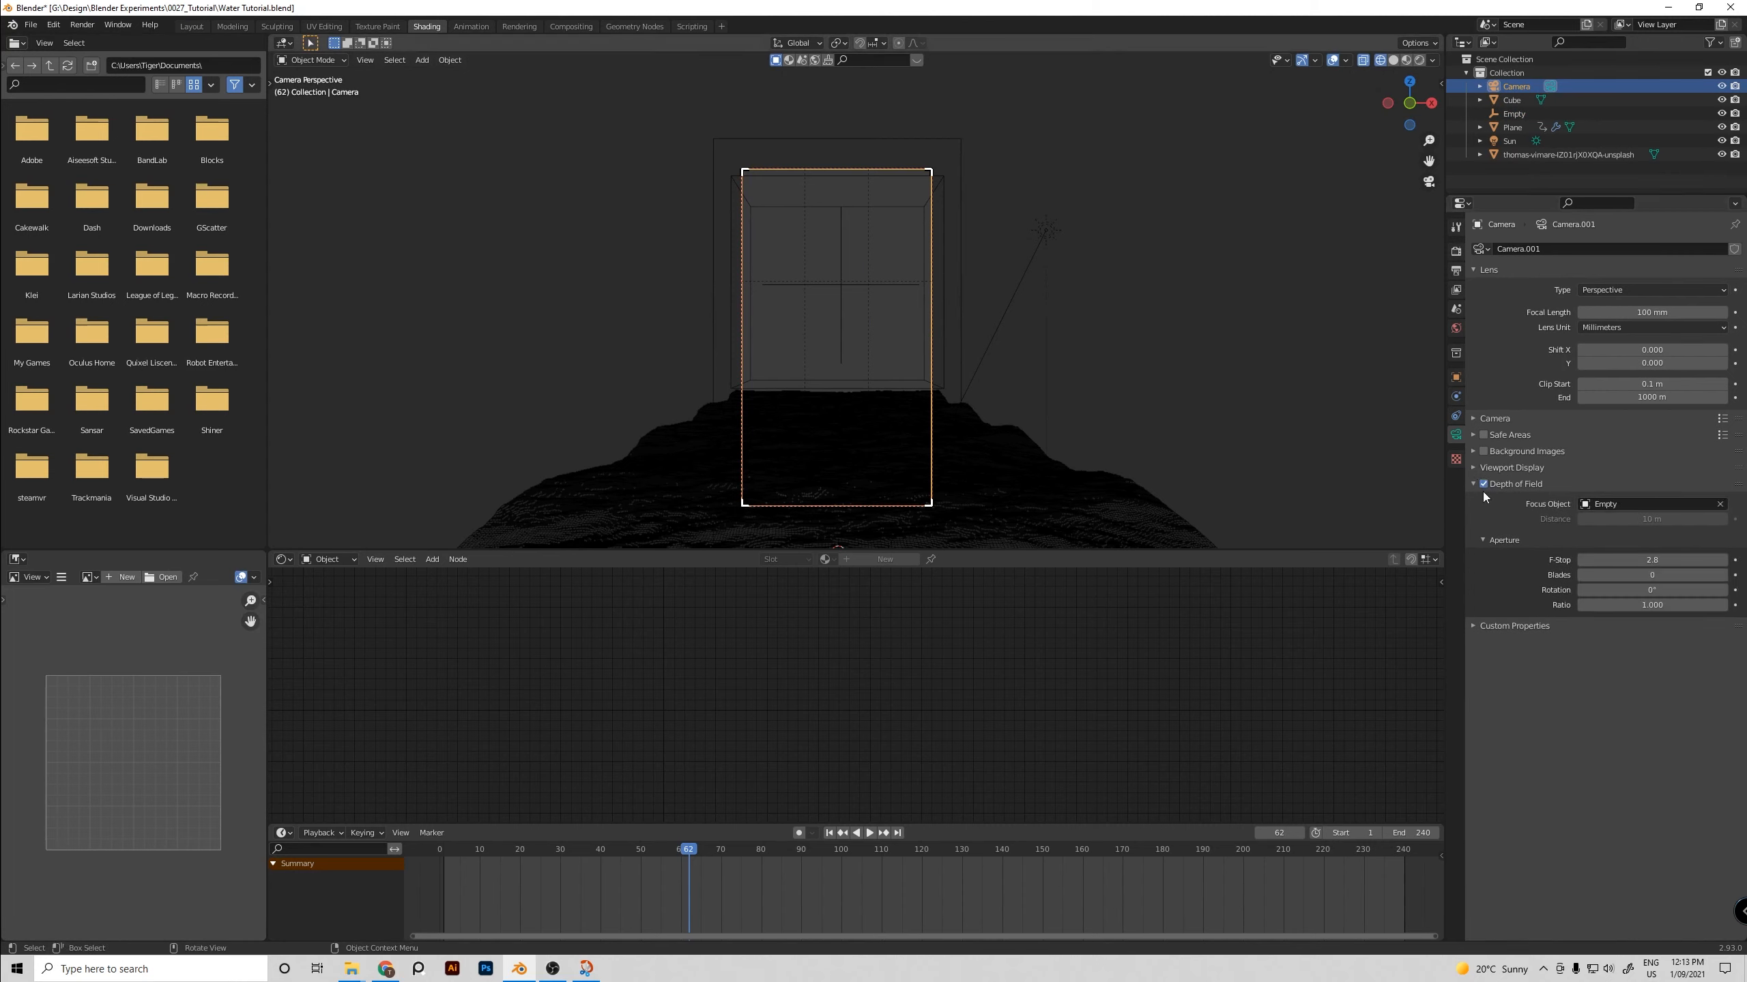
Set the camera's F-Stop to 1.4, preview the camera view in rendered shading and save the file
{"action": "left_click", "coordinate": [1663, 559]}
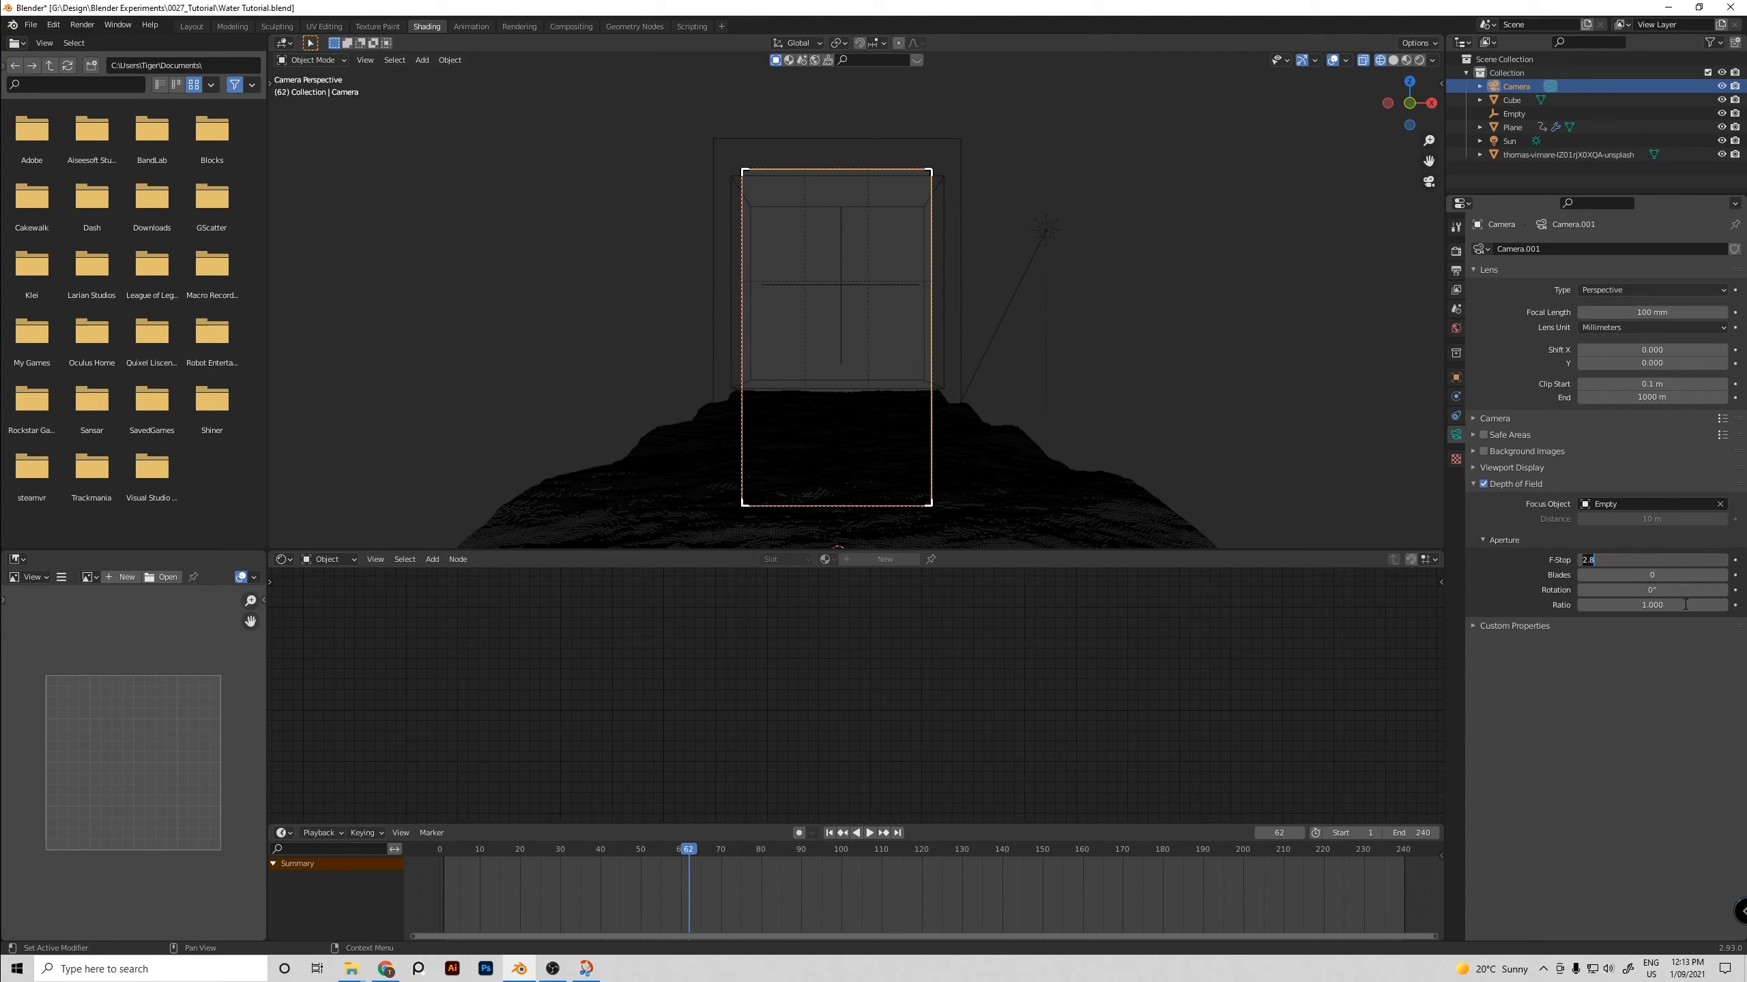
{"action": "key", "text": "Return"}
{"action": "left_click", "coordinate": [1147, 380]}
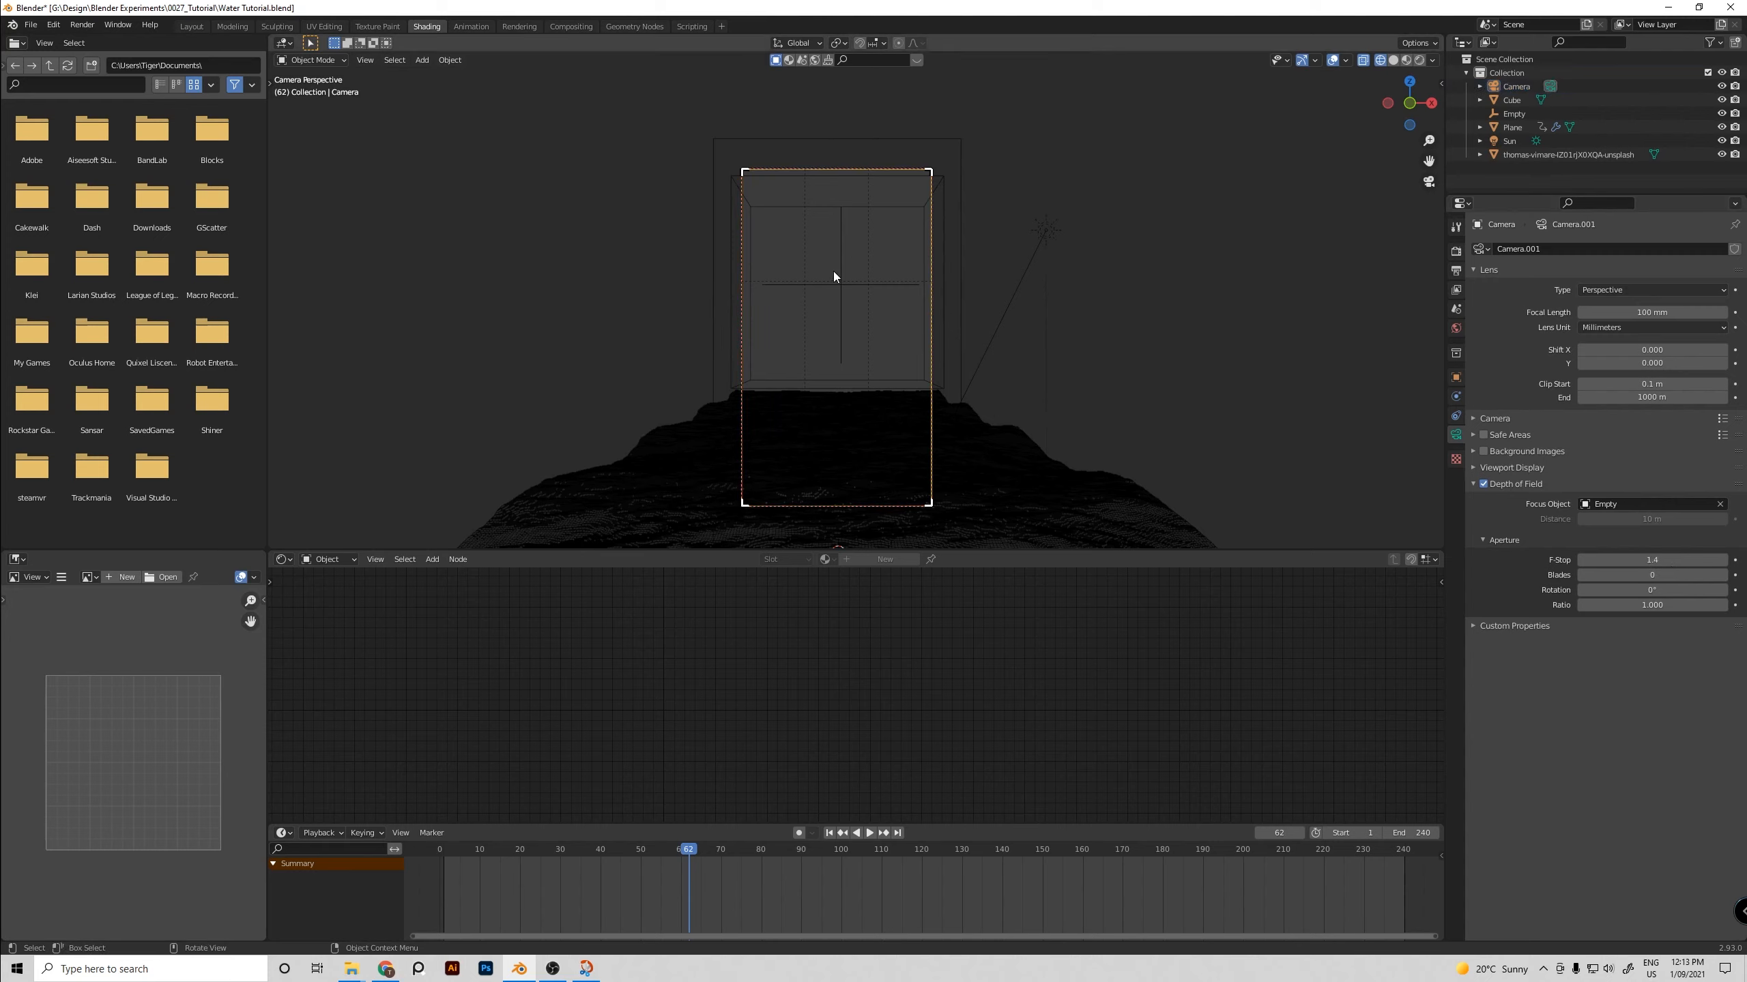
{"action": "key", "text": "z"}
{"action": "left_click", "coordinate": [1046, 234]}
{"action": "key", "text": "ctrl+s"}
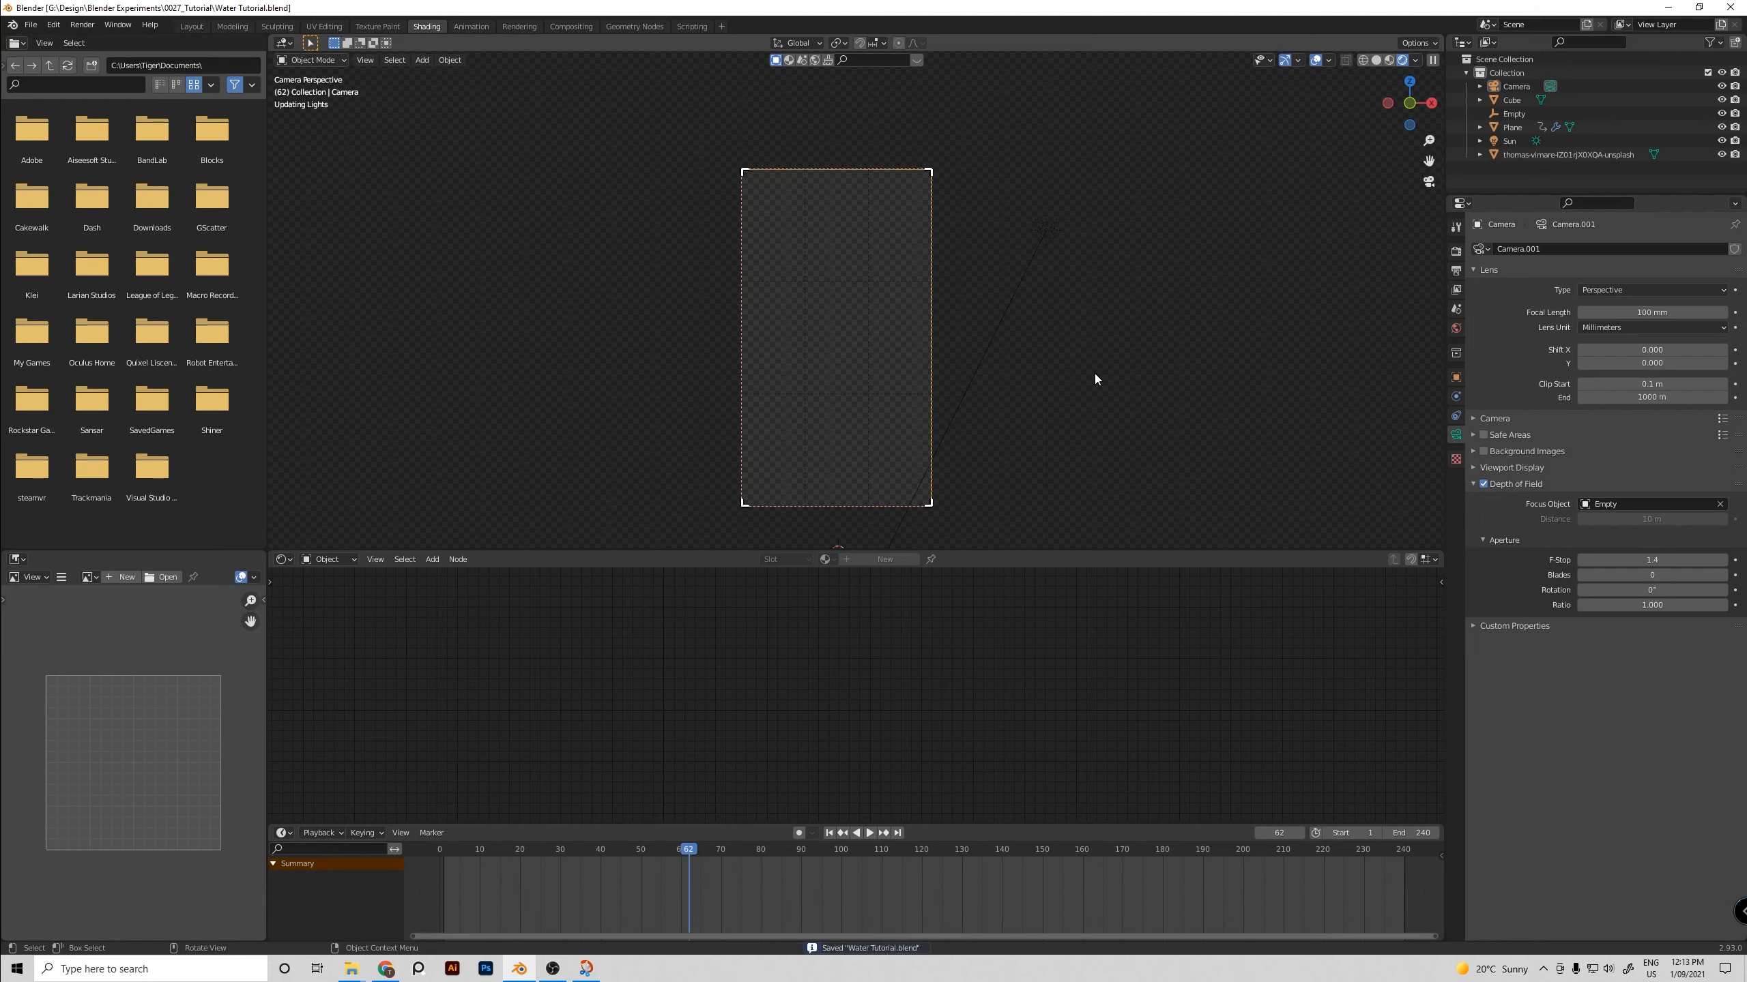
{"action": "left_click", "coordinate": [857, 494]}
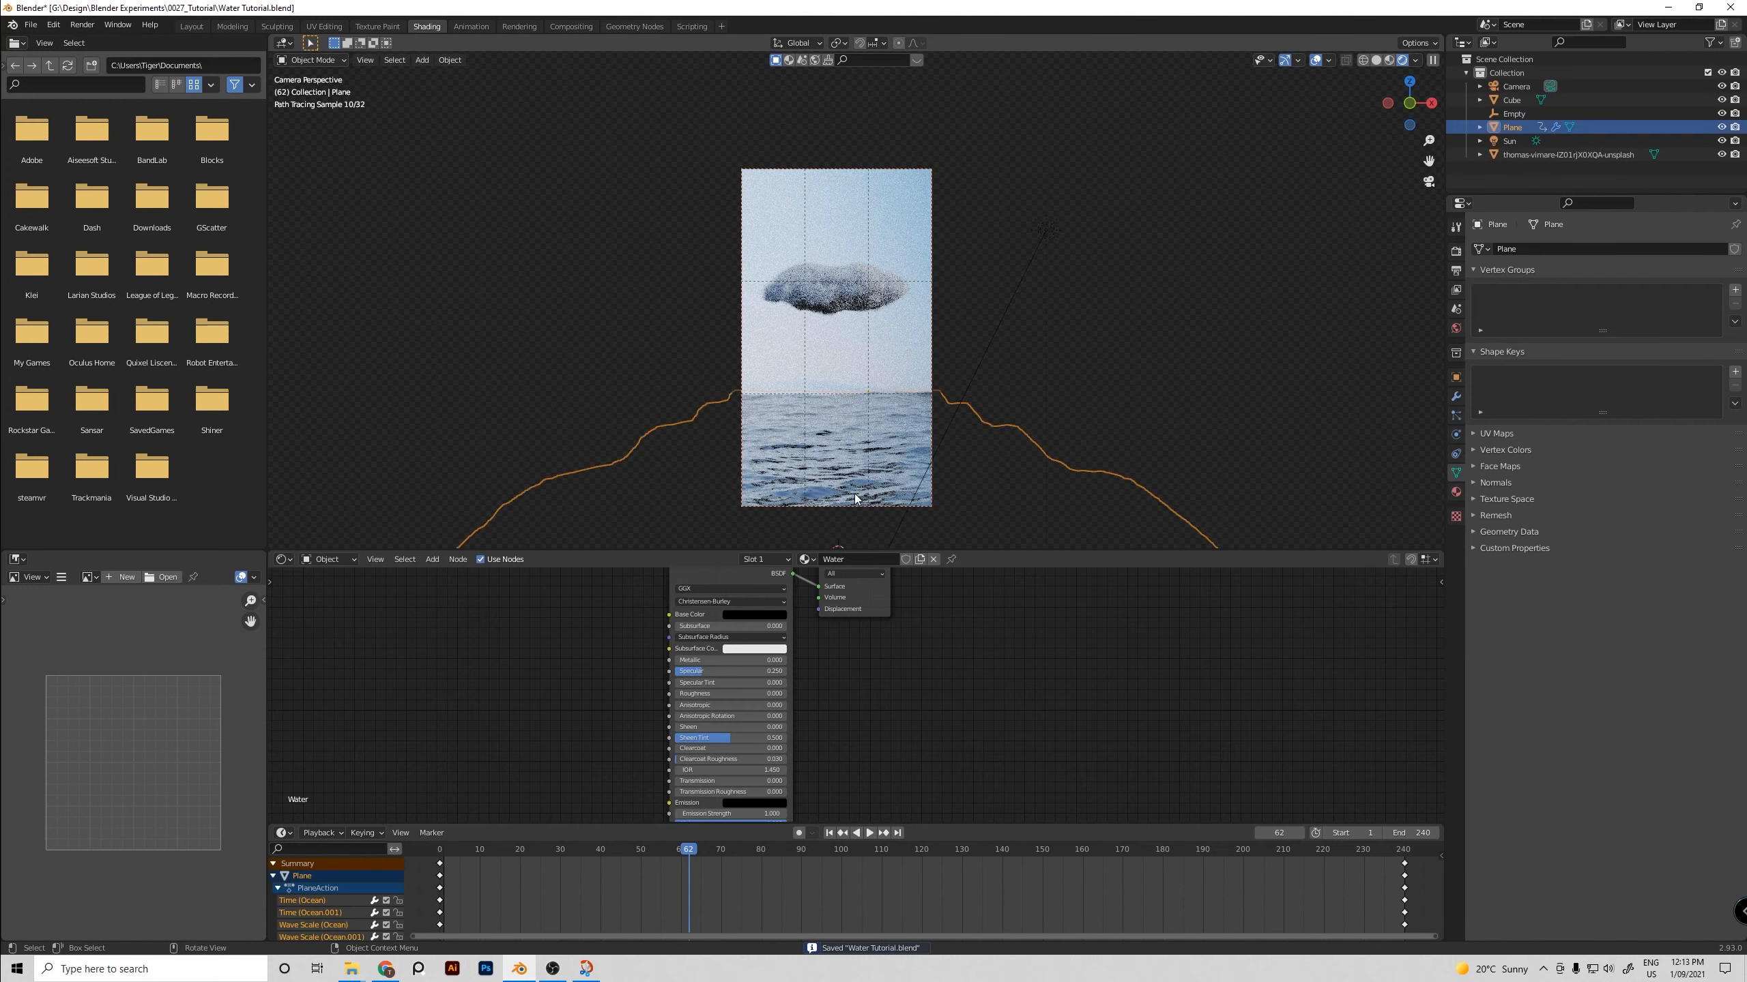
{"action": "left_click", "coordinate": [1194, 413]}
Switch to a solid side view of the whole scene and expand the world's Mist Pass settings
{"action": "key", "text": "z"}
{"action": "left_click", "coordinate": [1086, 346]}
{"action": "middle_click_drag", "start_coordinate": [971, 341], "coordinate": [1183, 310]}
{"action": "scroll", "coordinate": [1038, 327], "scroll_direction": "down", "scroll_amount": 5}
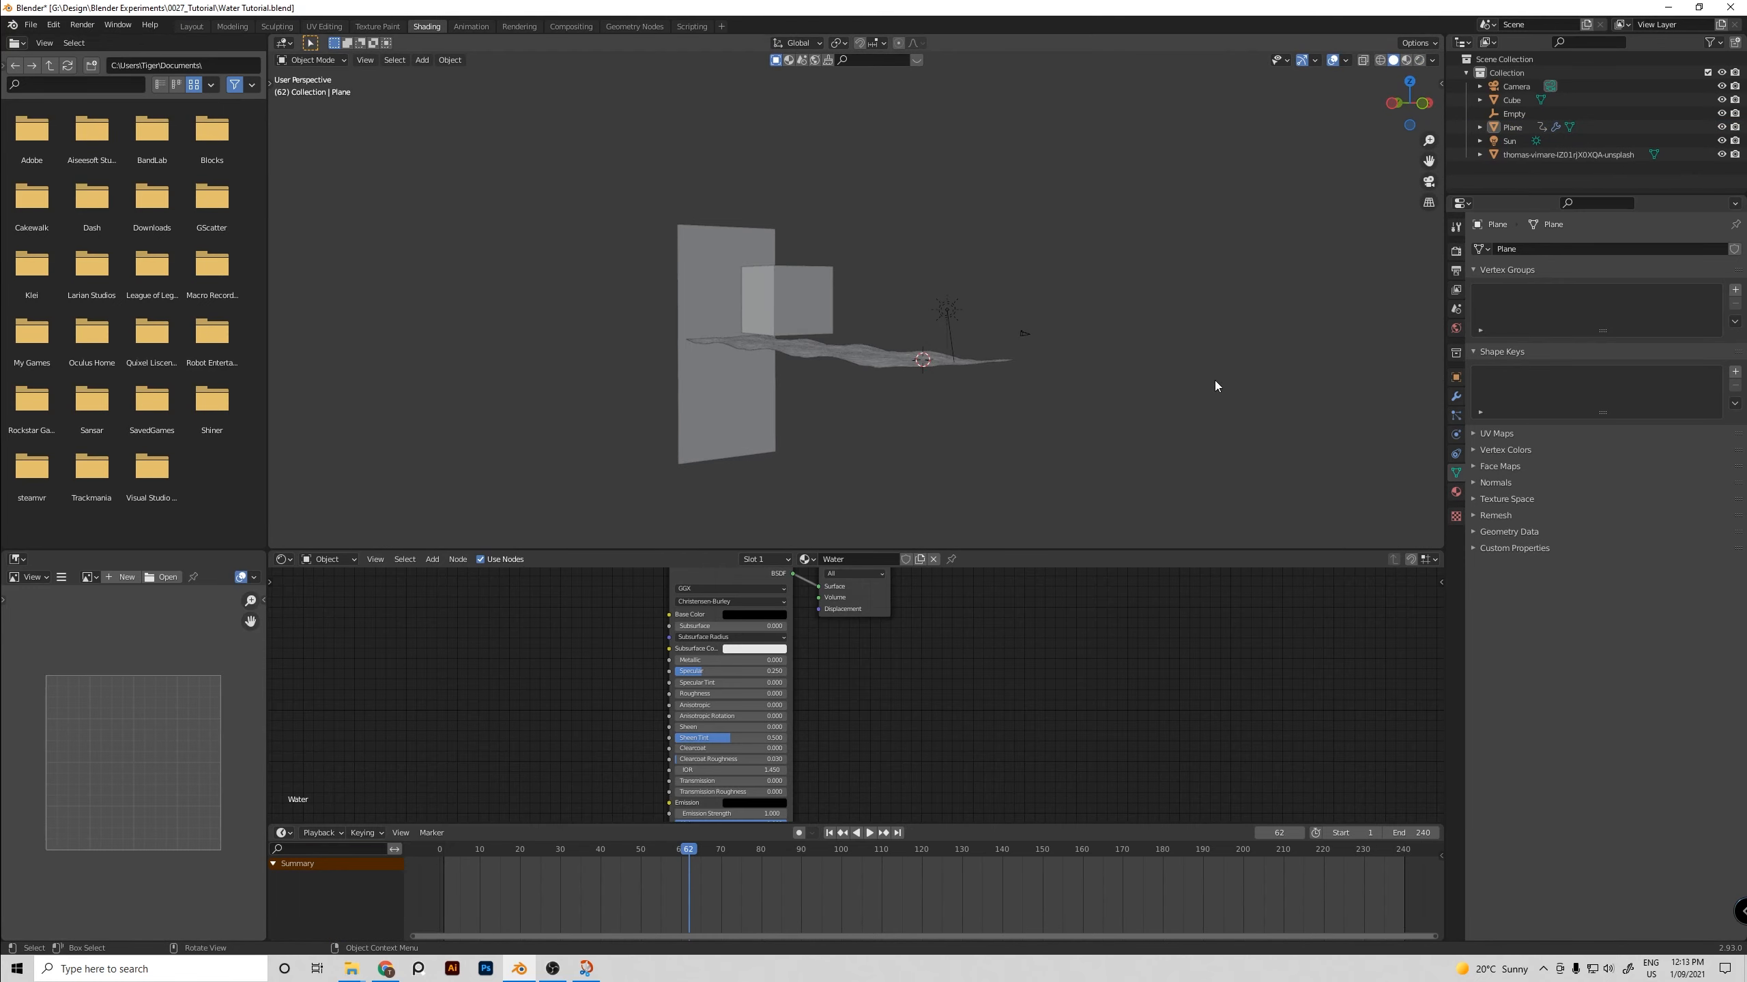
{"action": "left_click", "coordinate": [1516, 86]}
{"action": "left_click", "coordinate": [1456, 291]}
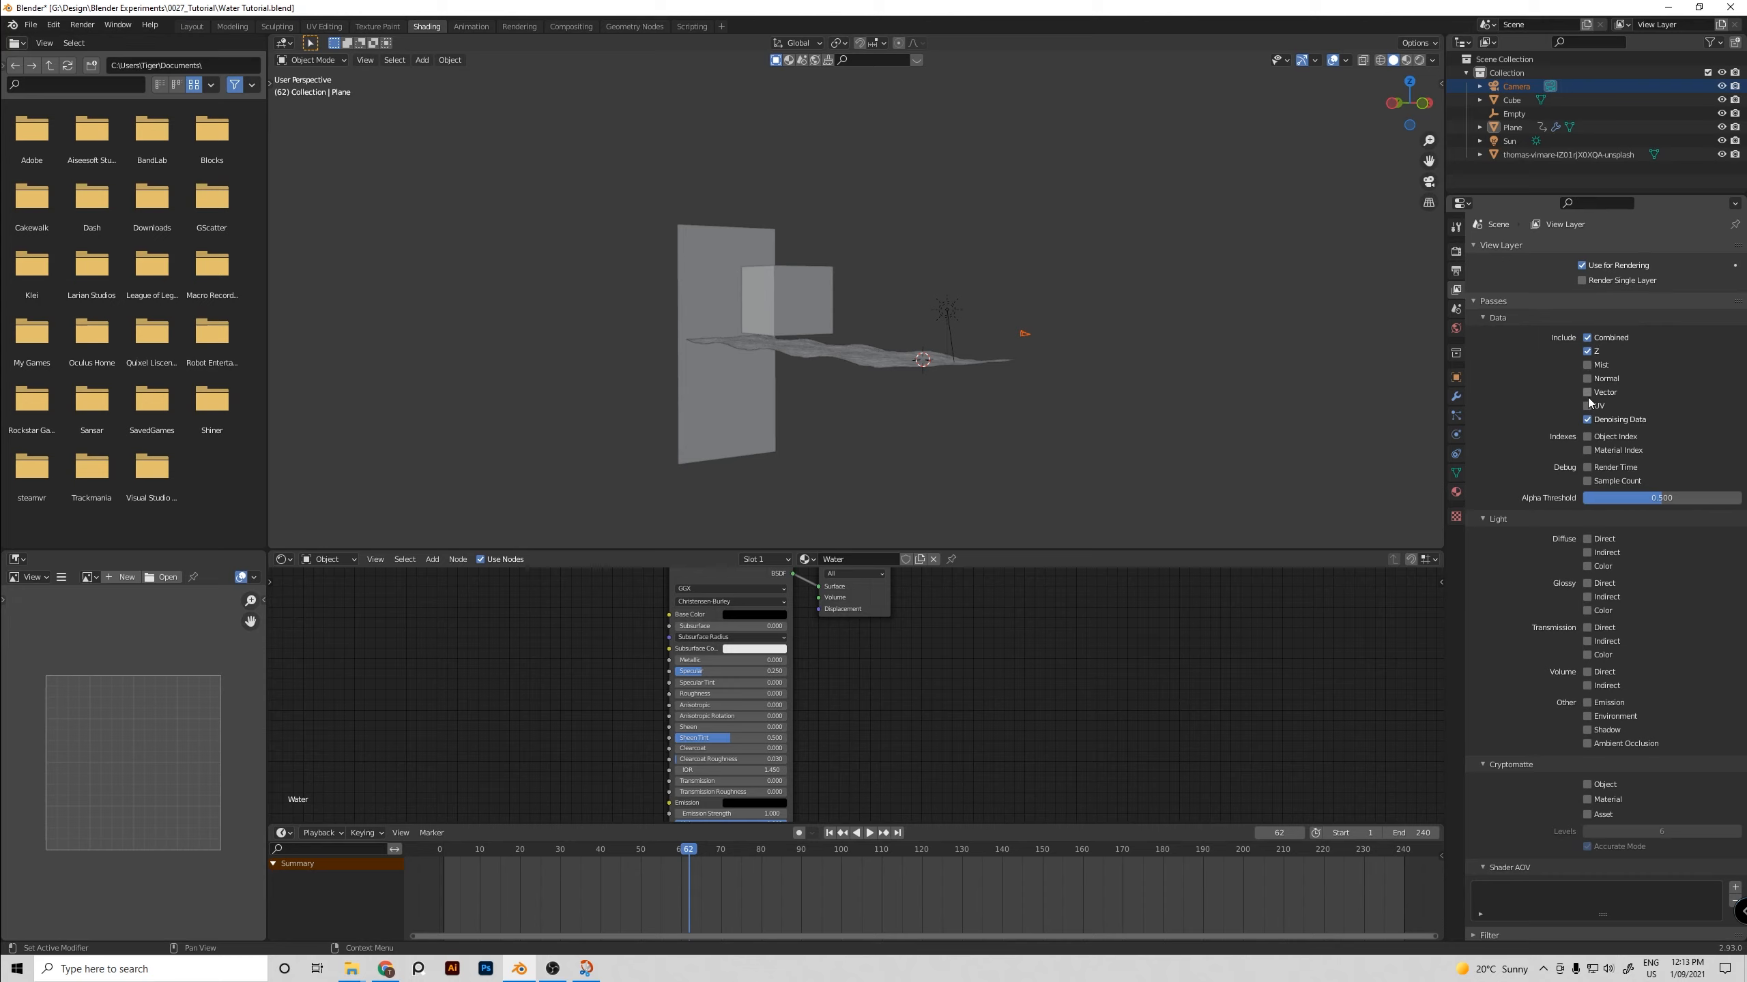
{"action": "left_click", "coordinate": [1456, 329]}
{"action": "left_click", "coordinate": [1496, 401]}
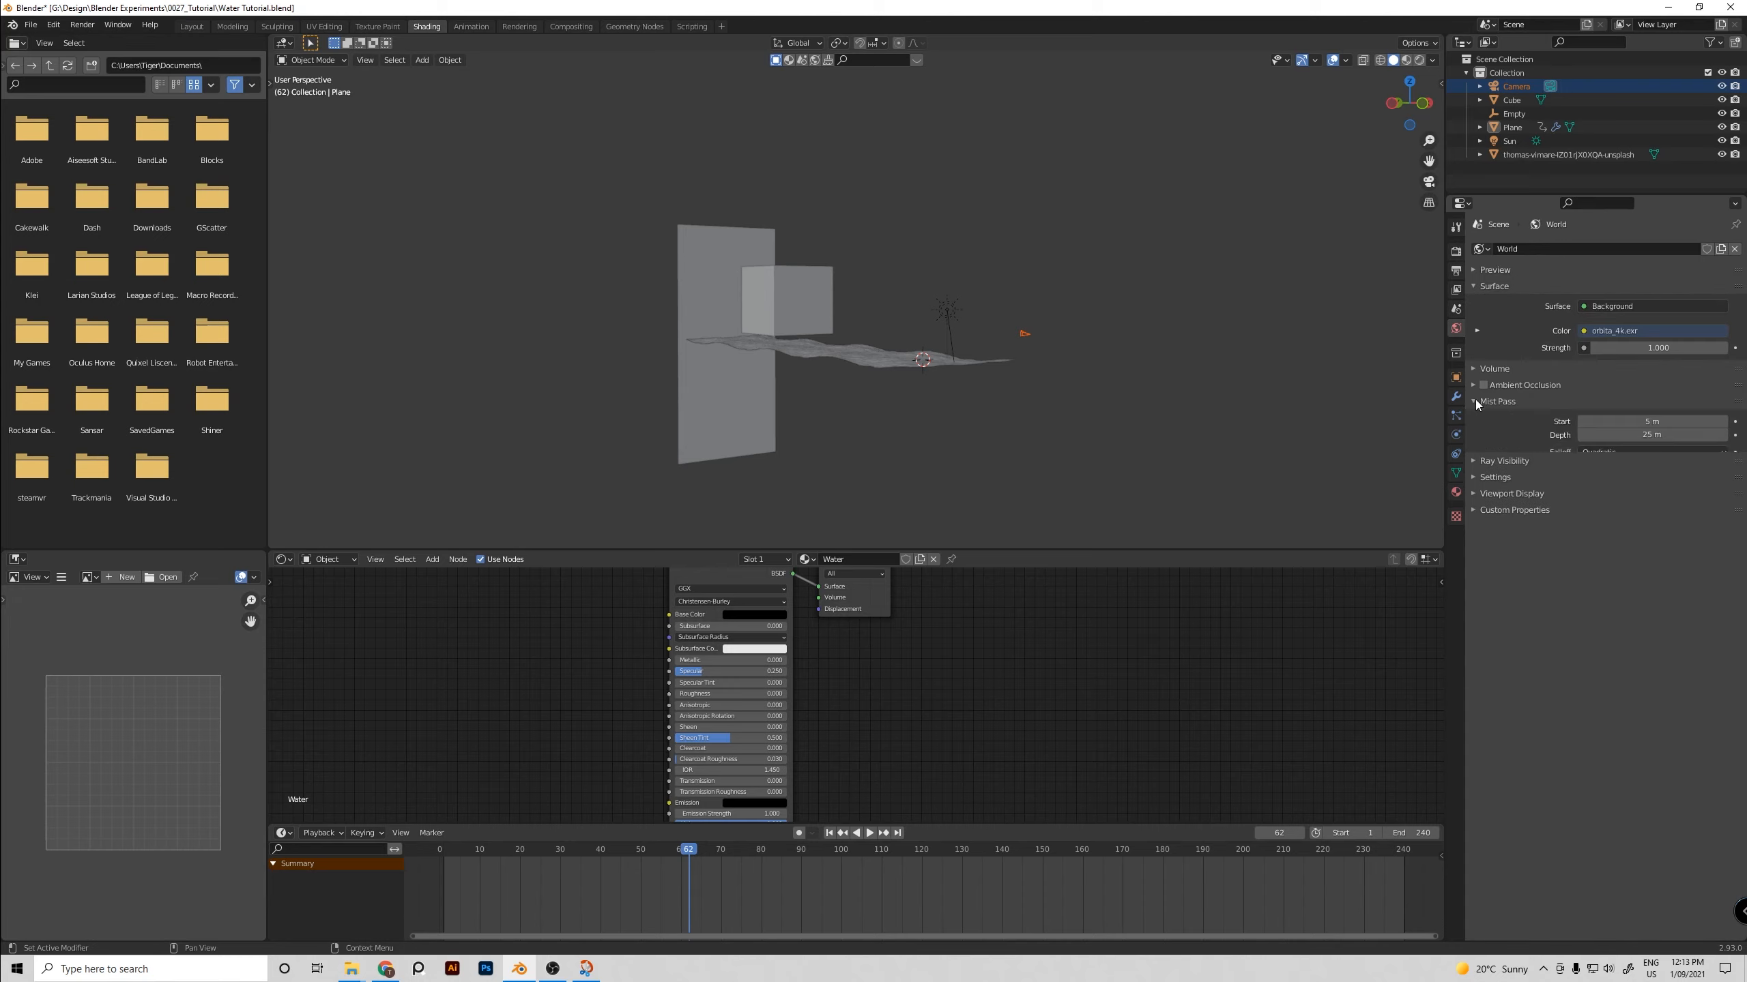
{"action": "middle_click_drag", "start_coordinate": [1134, 371], "coordinate": [1373, 421]}
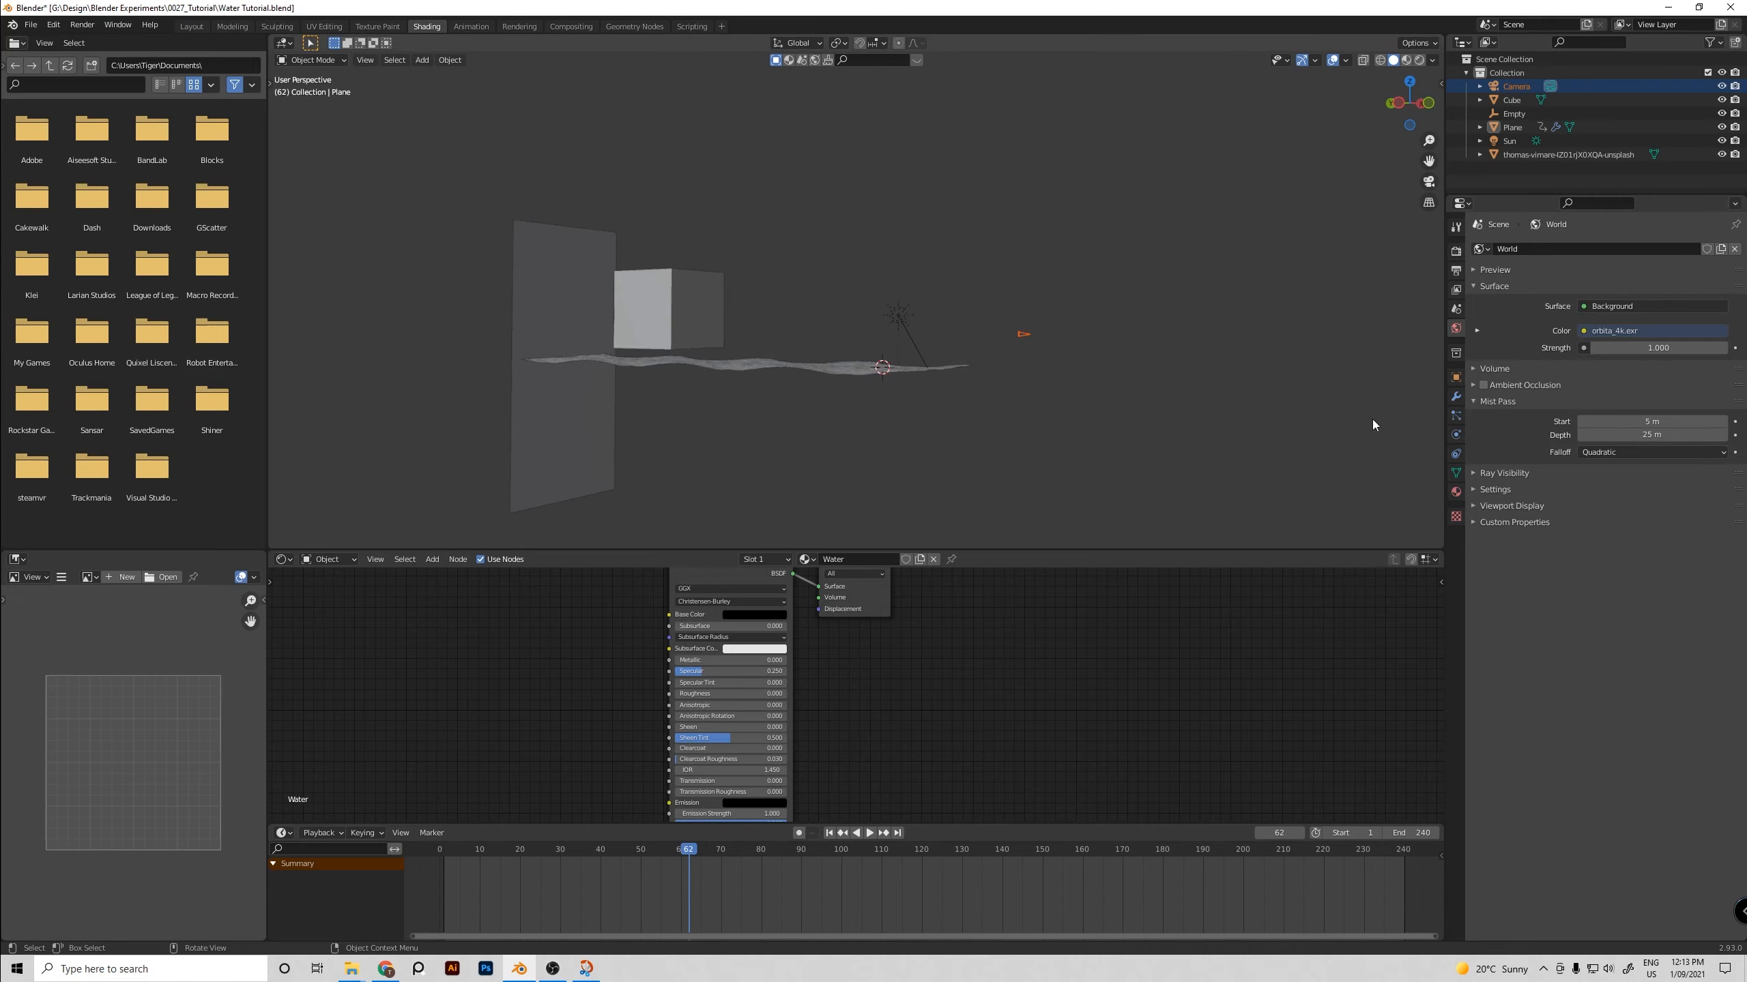
{"action": "left_click", "coordinate": [1039, 360]}
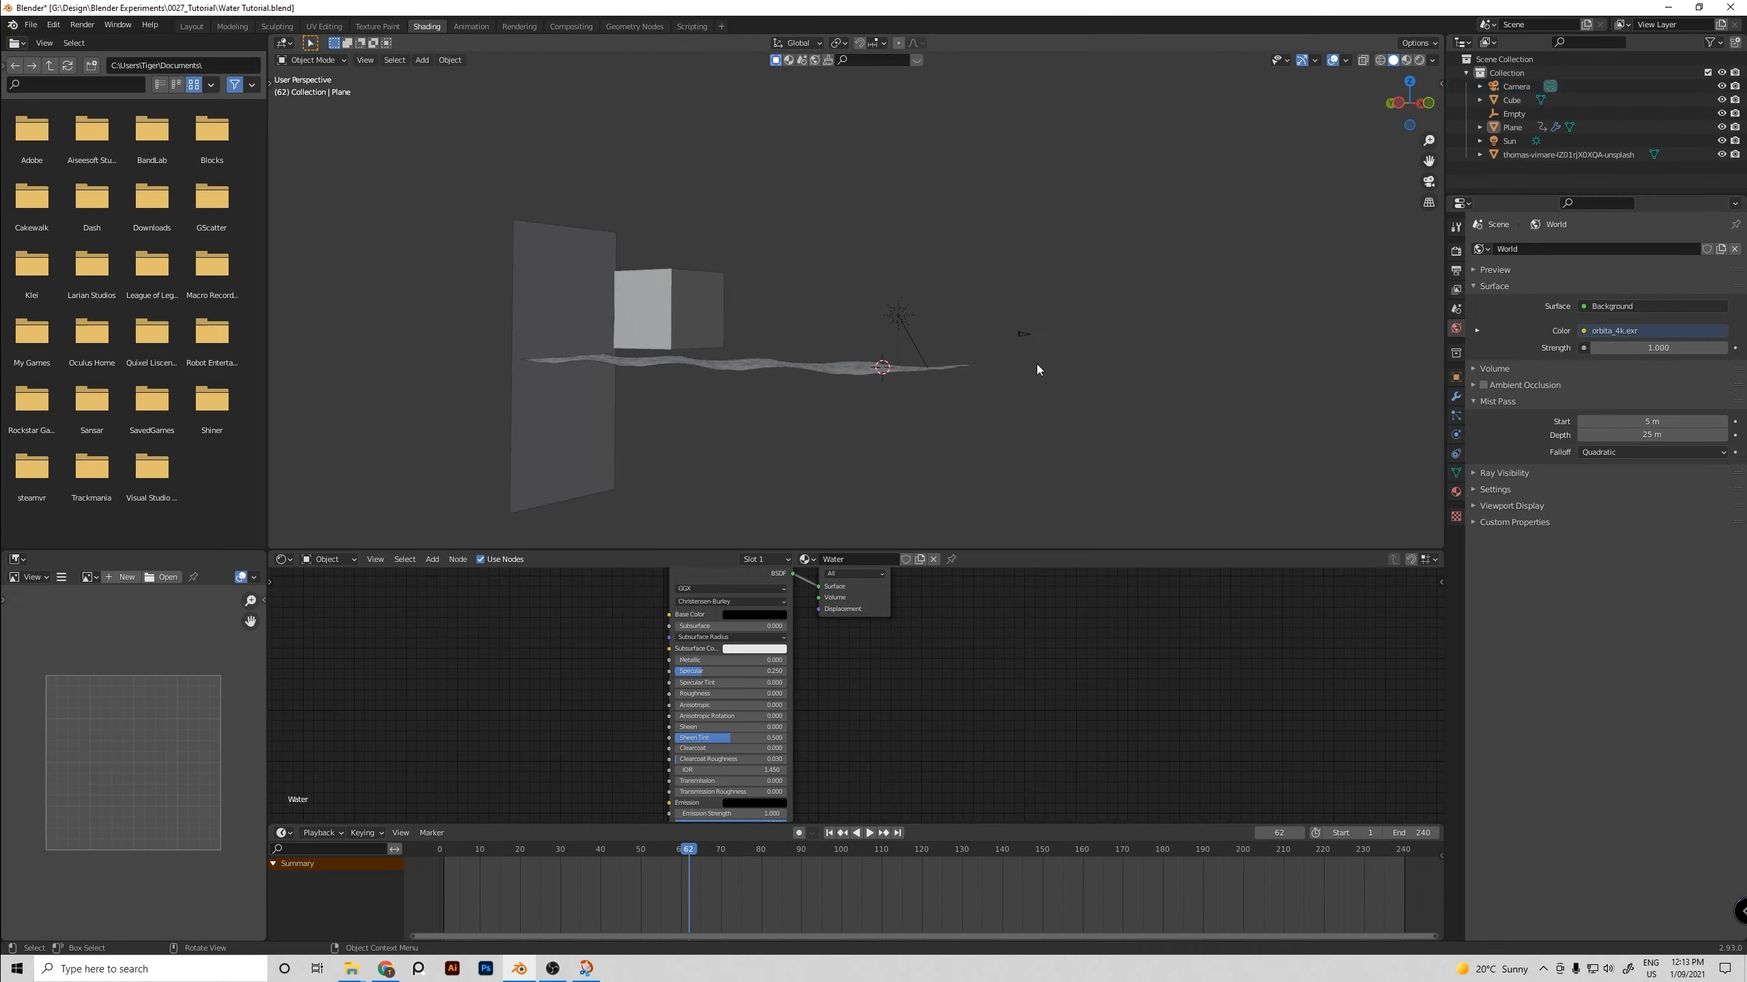
Turn on the mist range display for the camera in its viewport display settings
{"action": "left_click", "coordinate": [1024, 334]}
{"action": "left_click", "coordinate": [1456, 435]}
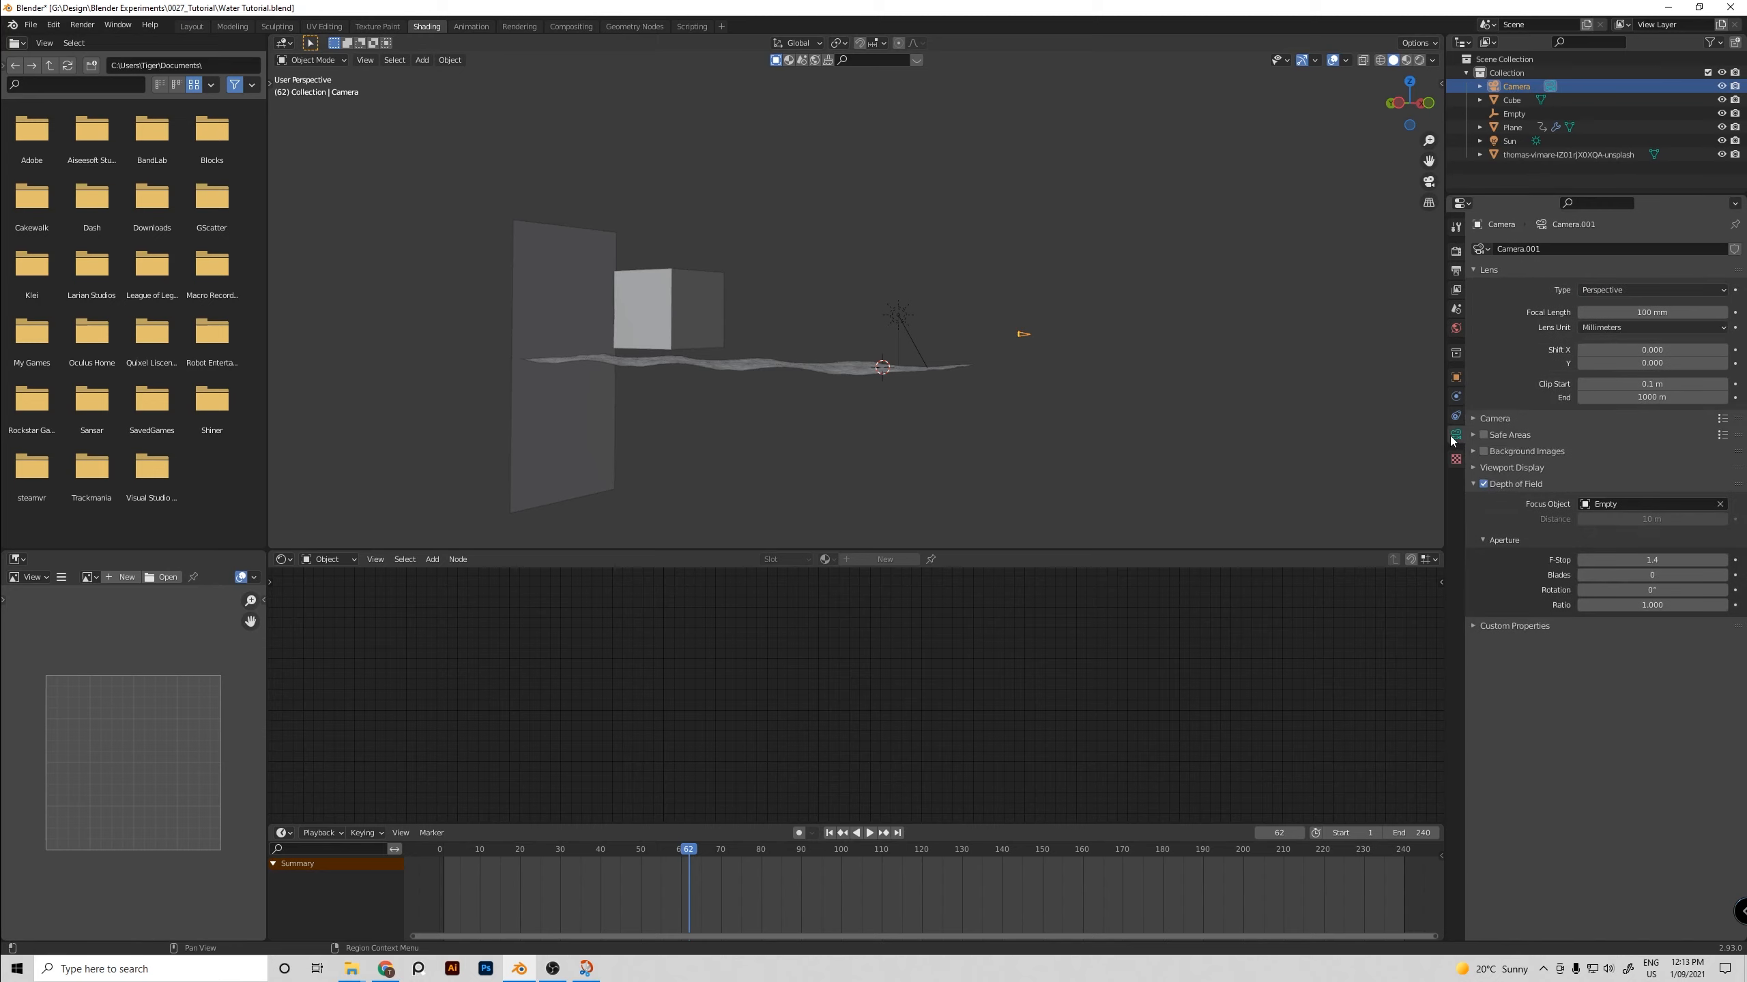
{"action": "left_click", "coordinate": [1494, 469]}
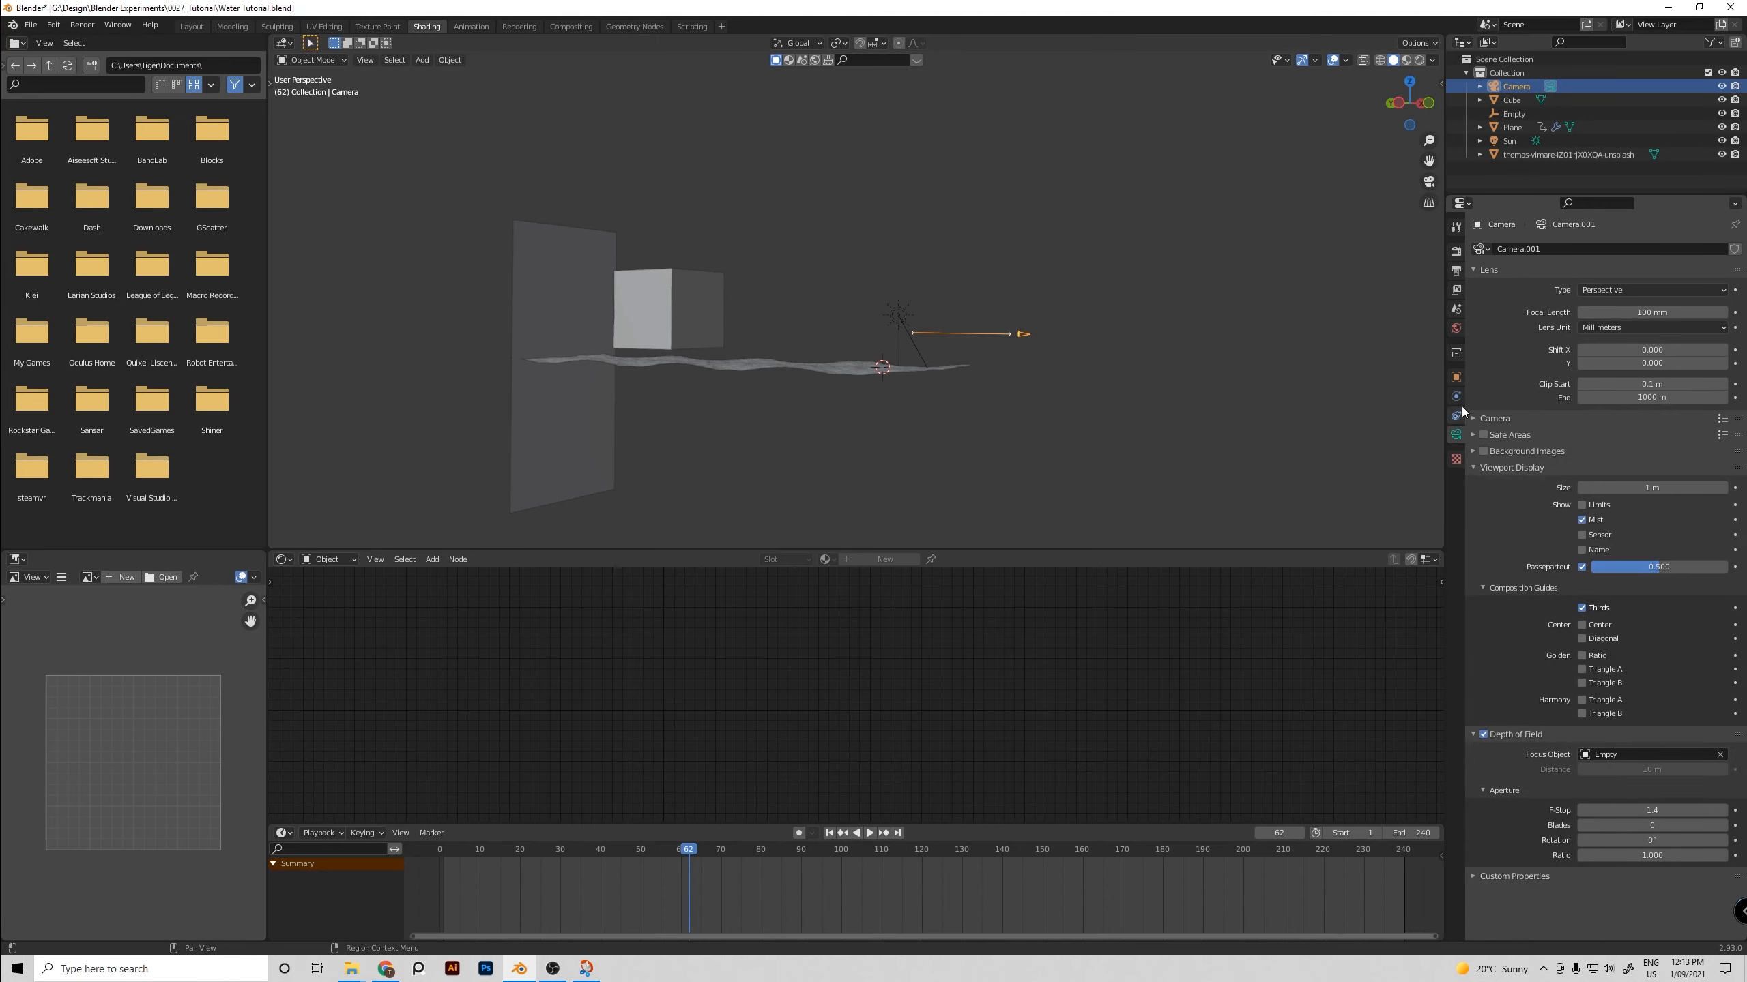
Set the world's mist pass start to 23 m and depth to 132 m, and save the file
{"action": "left_click", "coordinate": [1456, 329]}
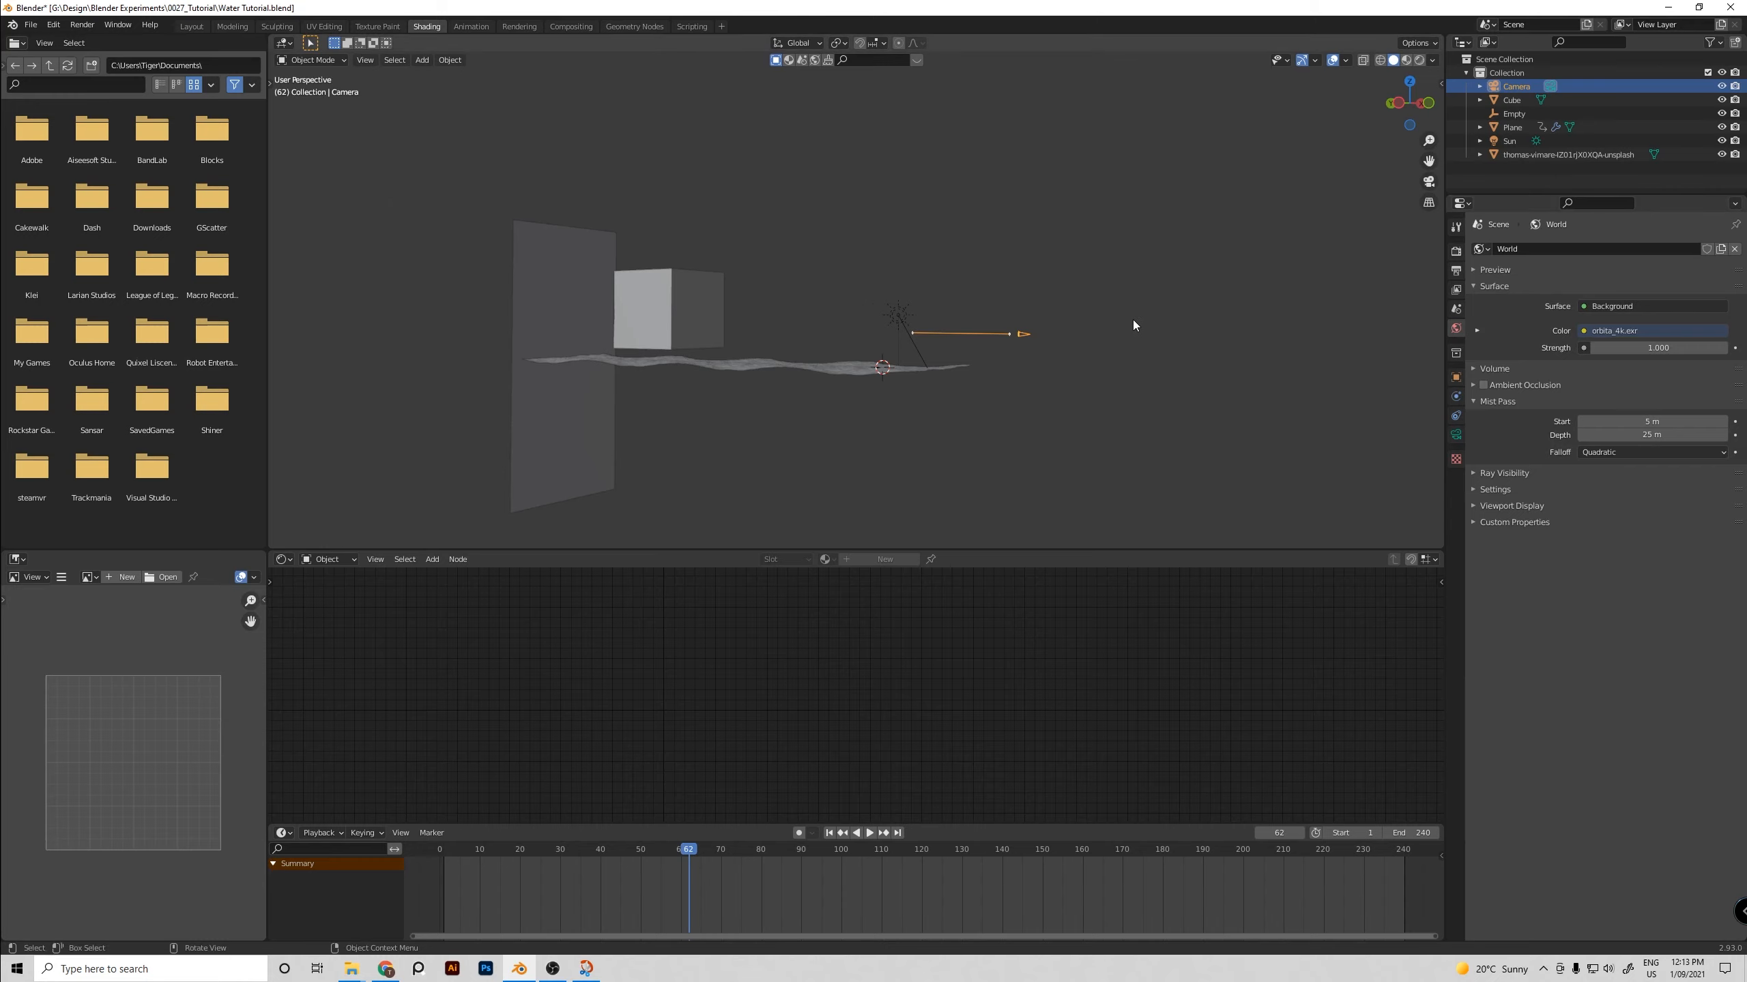
{"action": "middle_click_drag", "start_coordinate": [1133, 319], "coordinate": [1090, 341]}
{"action": "left_click_drag", "start_coordinate": [1650, 421], "coordinate": [1699, 434]}
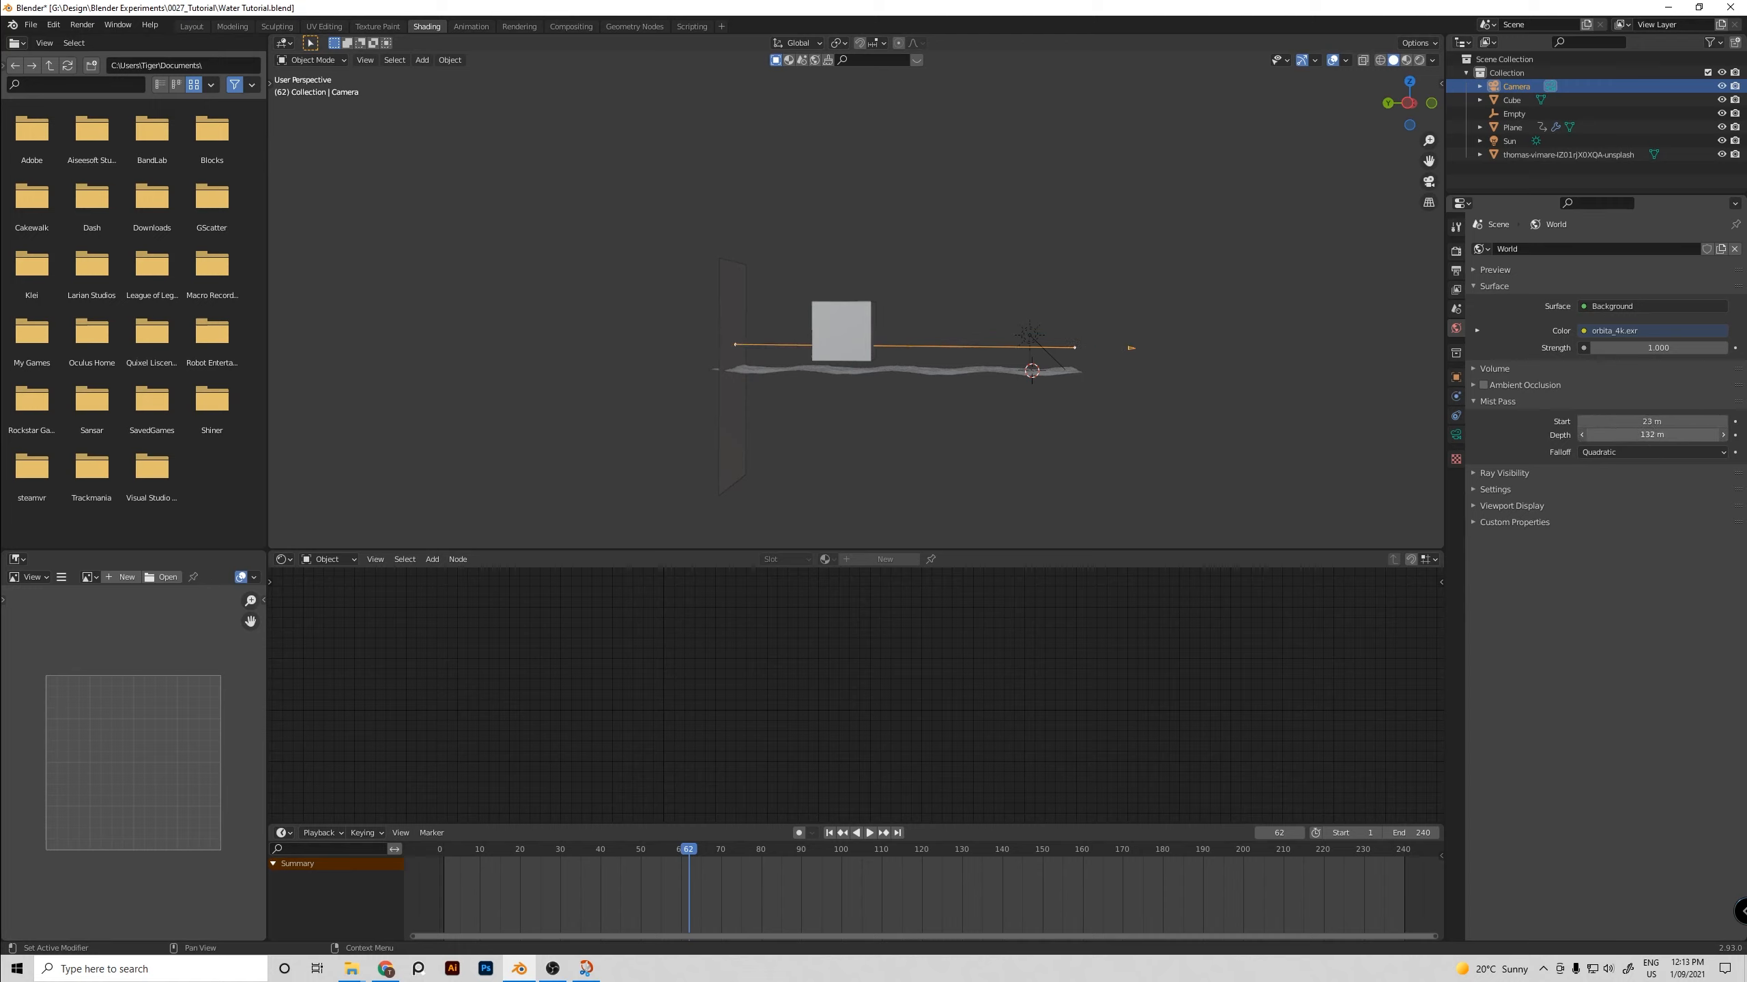
{"action": "left_click", "coordinate": [1176, 273]}
{"action": "scroll", "coordinate": [1124, 298], "scroll_direction": "up", "scroll_amount": 6}
{"action": "key", "text": "ctrl+s"}
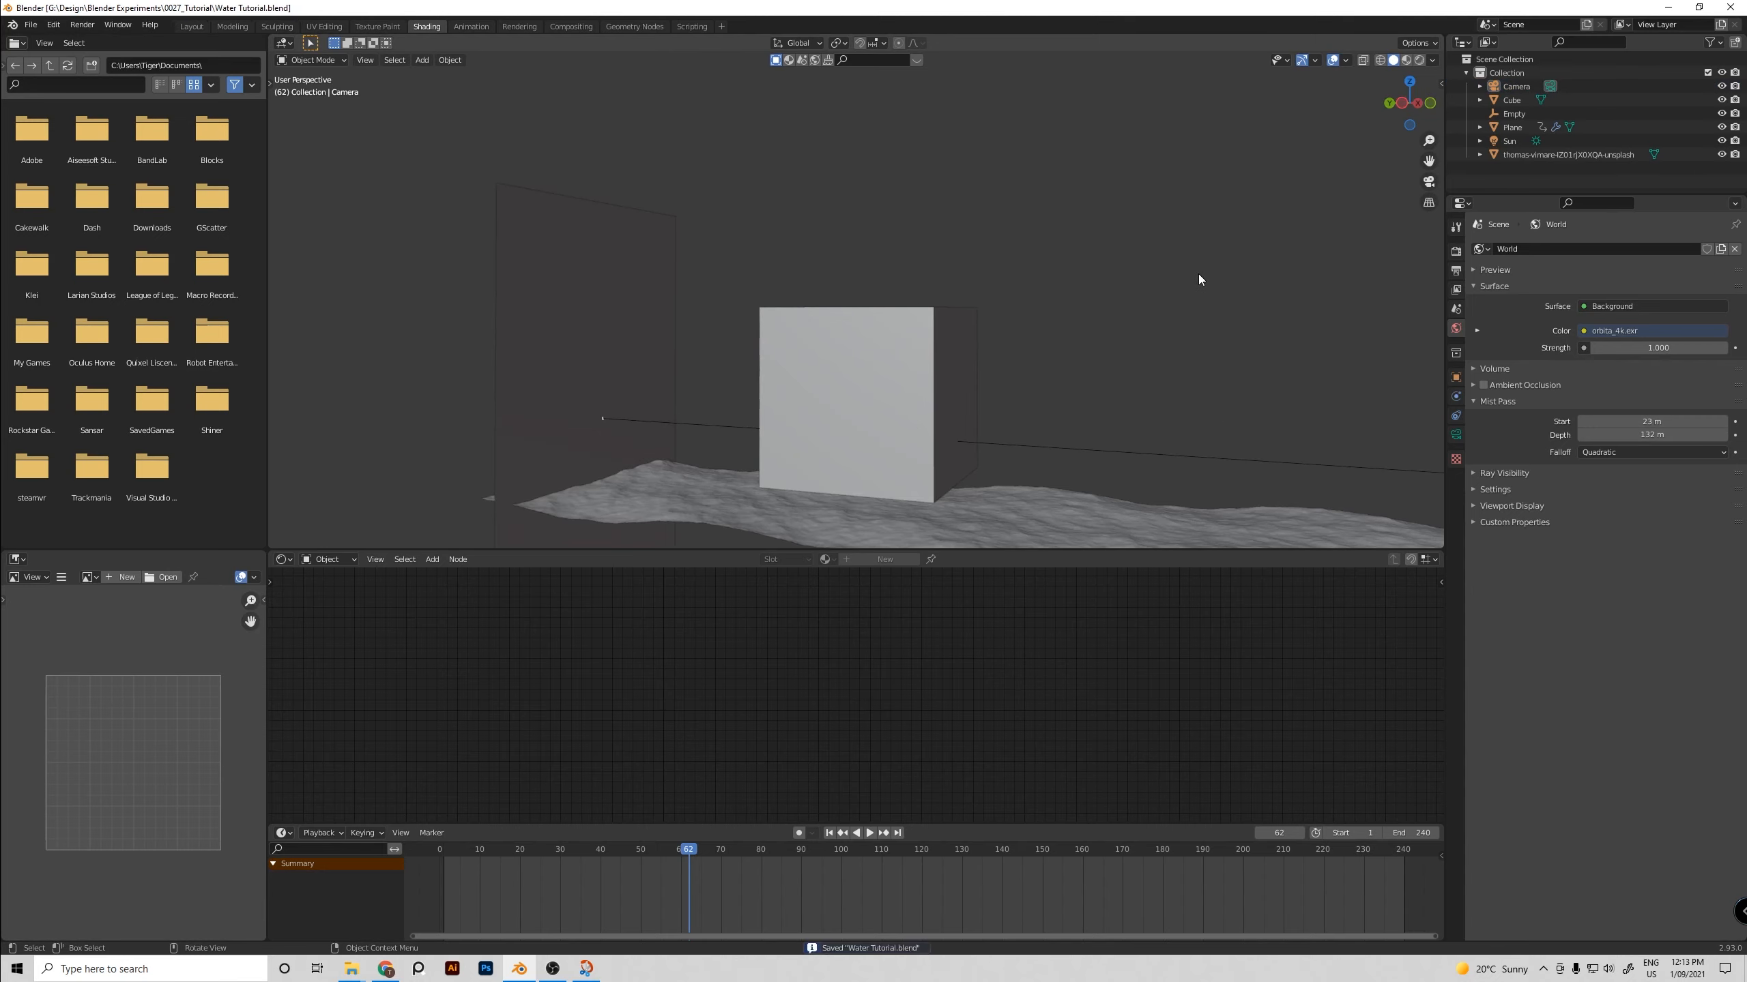
Set the Cycles render samples to 120 and enable adaptive sampling
{"action": "middle_click_drag", "start_coordinate": [1199, 278], "coordinate": [1207, 332]}
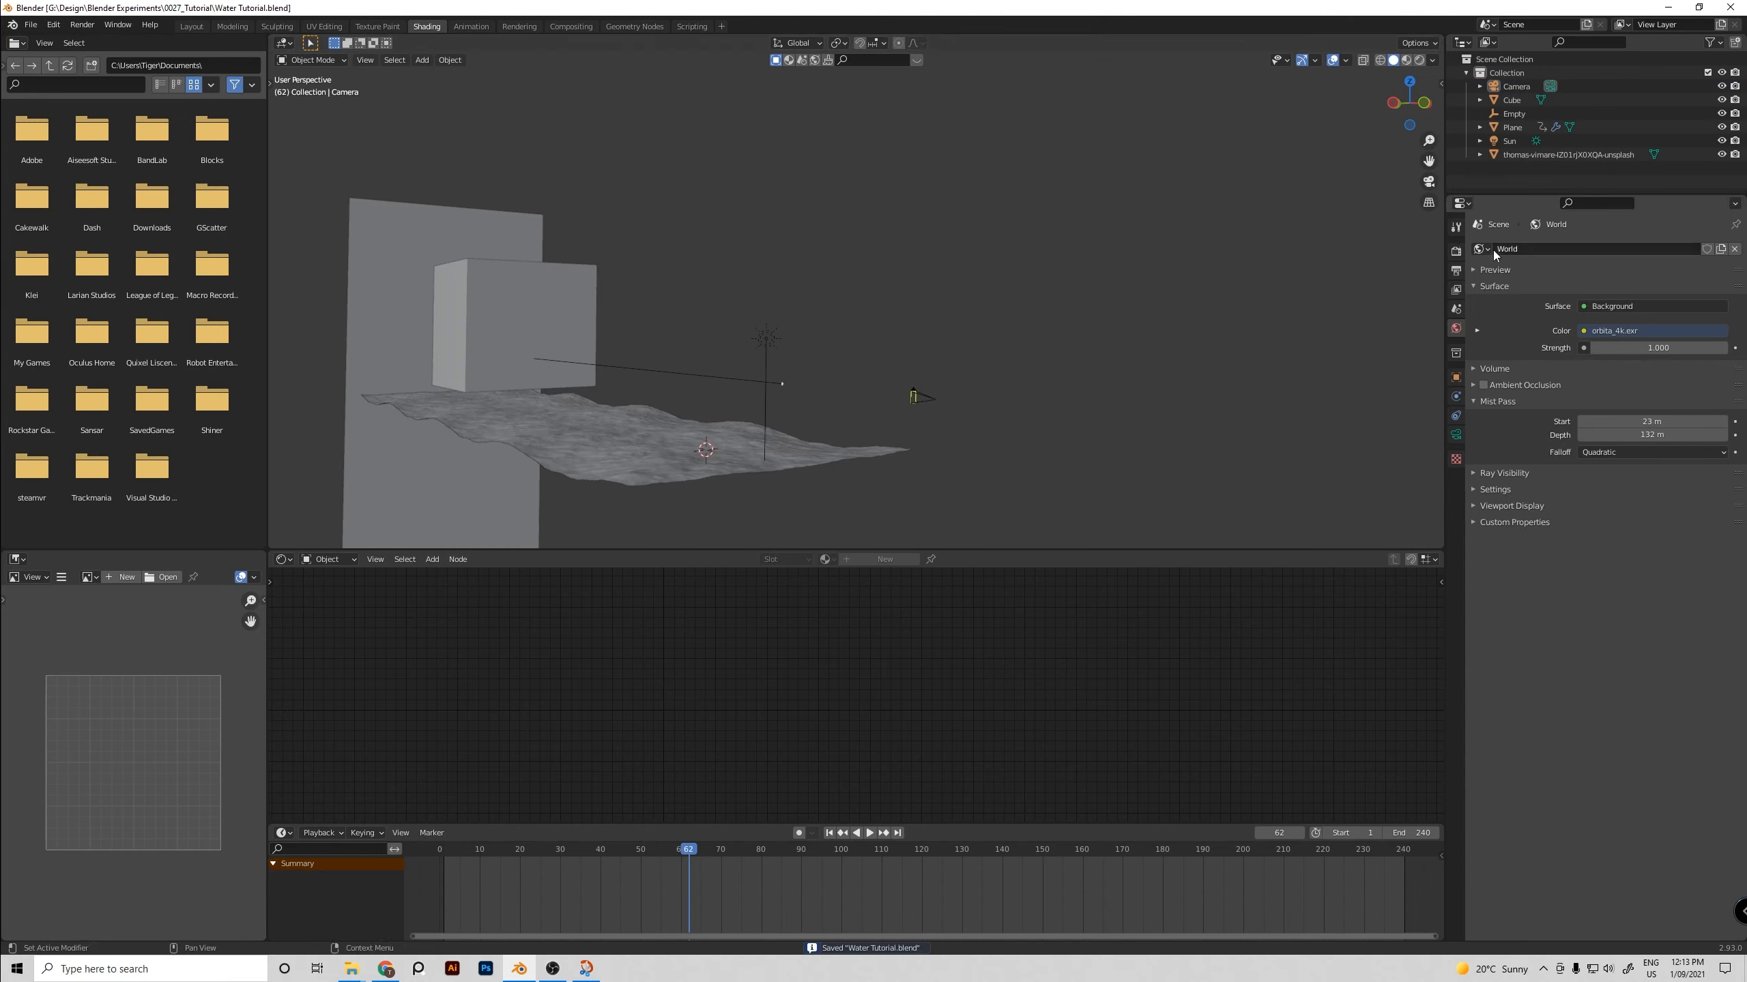
{"action": "left_click", "coordinate": [1456, 251]}
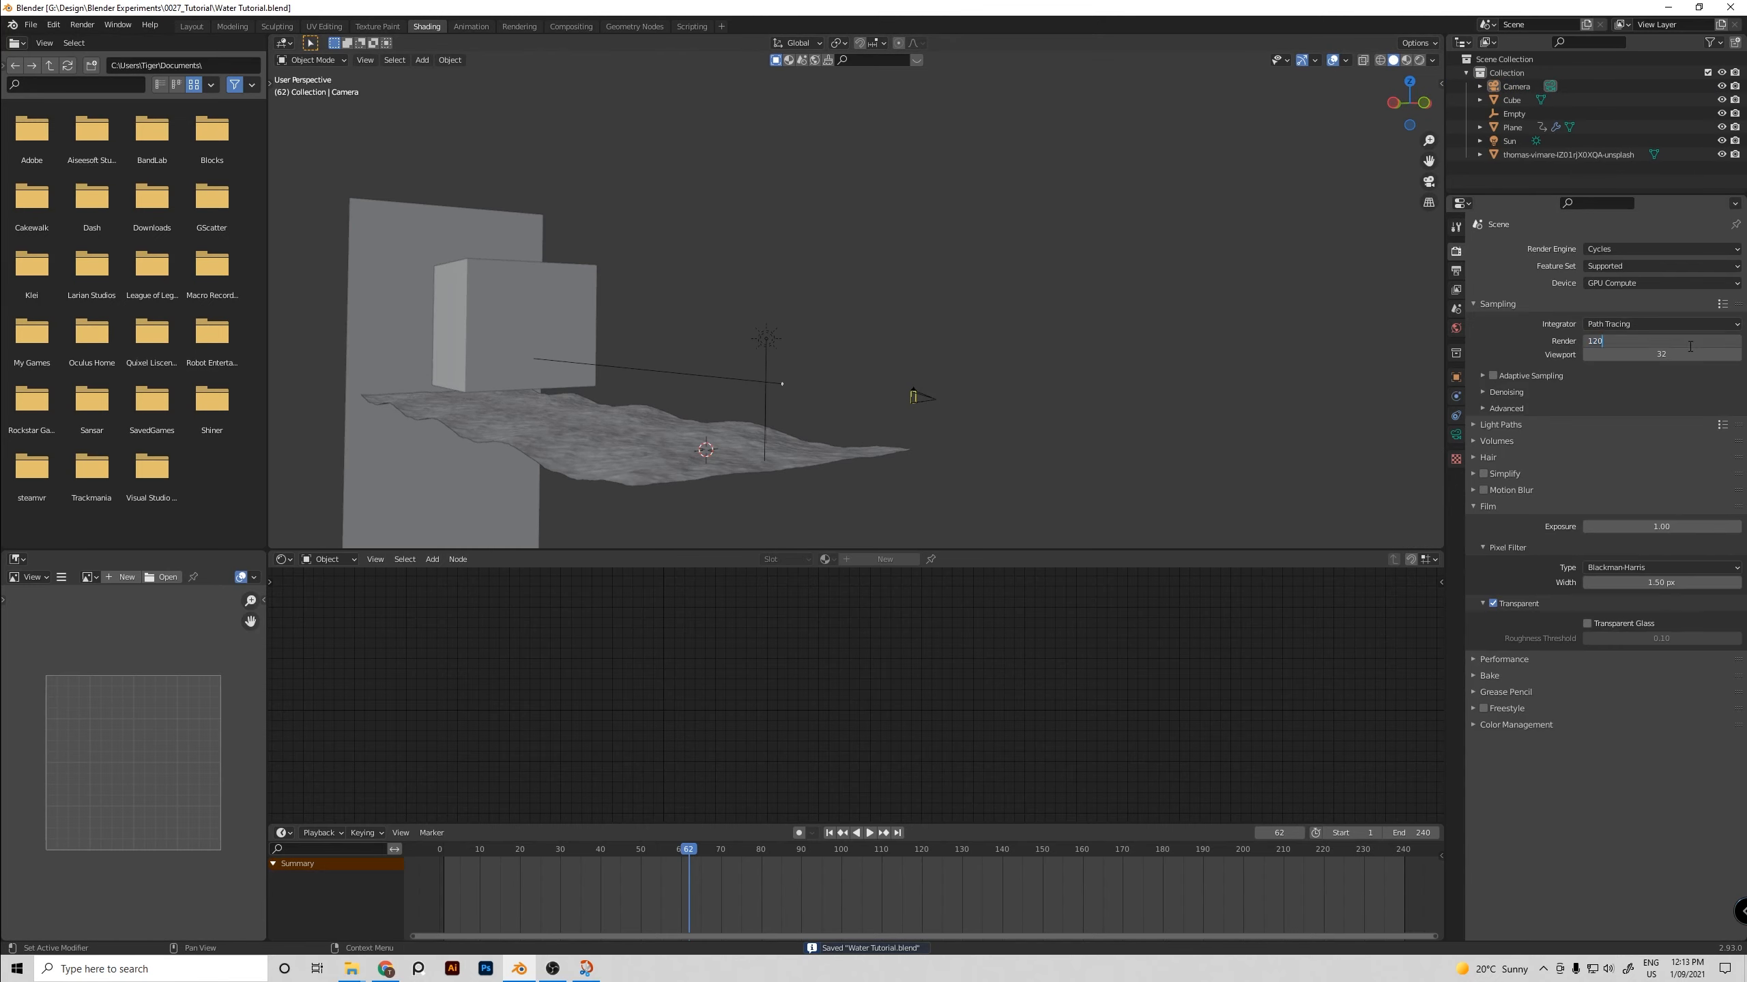
{"action": "key", "text": "Return"}
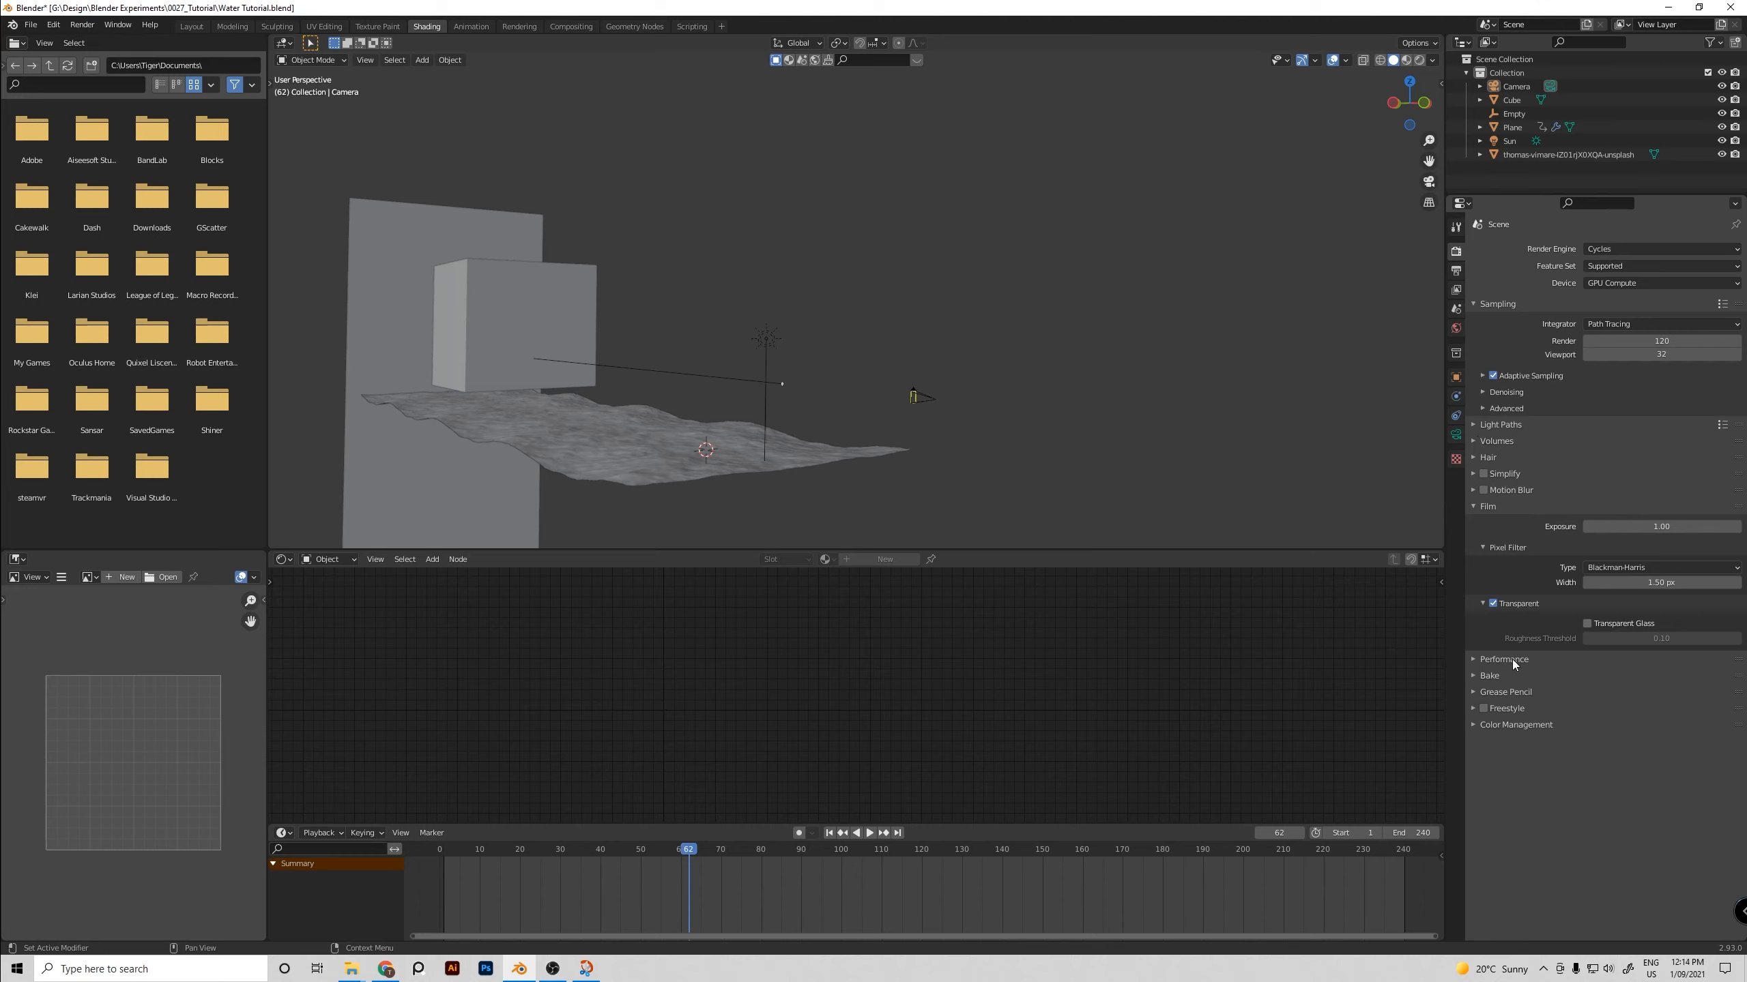
Set the Auto Tile Size target to 128 in the render performance settings and save the file
{"action": "left_click", "coordinate": [1477, 661]}
{"action": "scroll", "coordinate": [1676, 679], "scroll_direction": "down", "scroll_amount": 3}
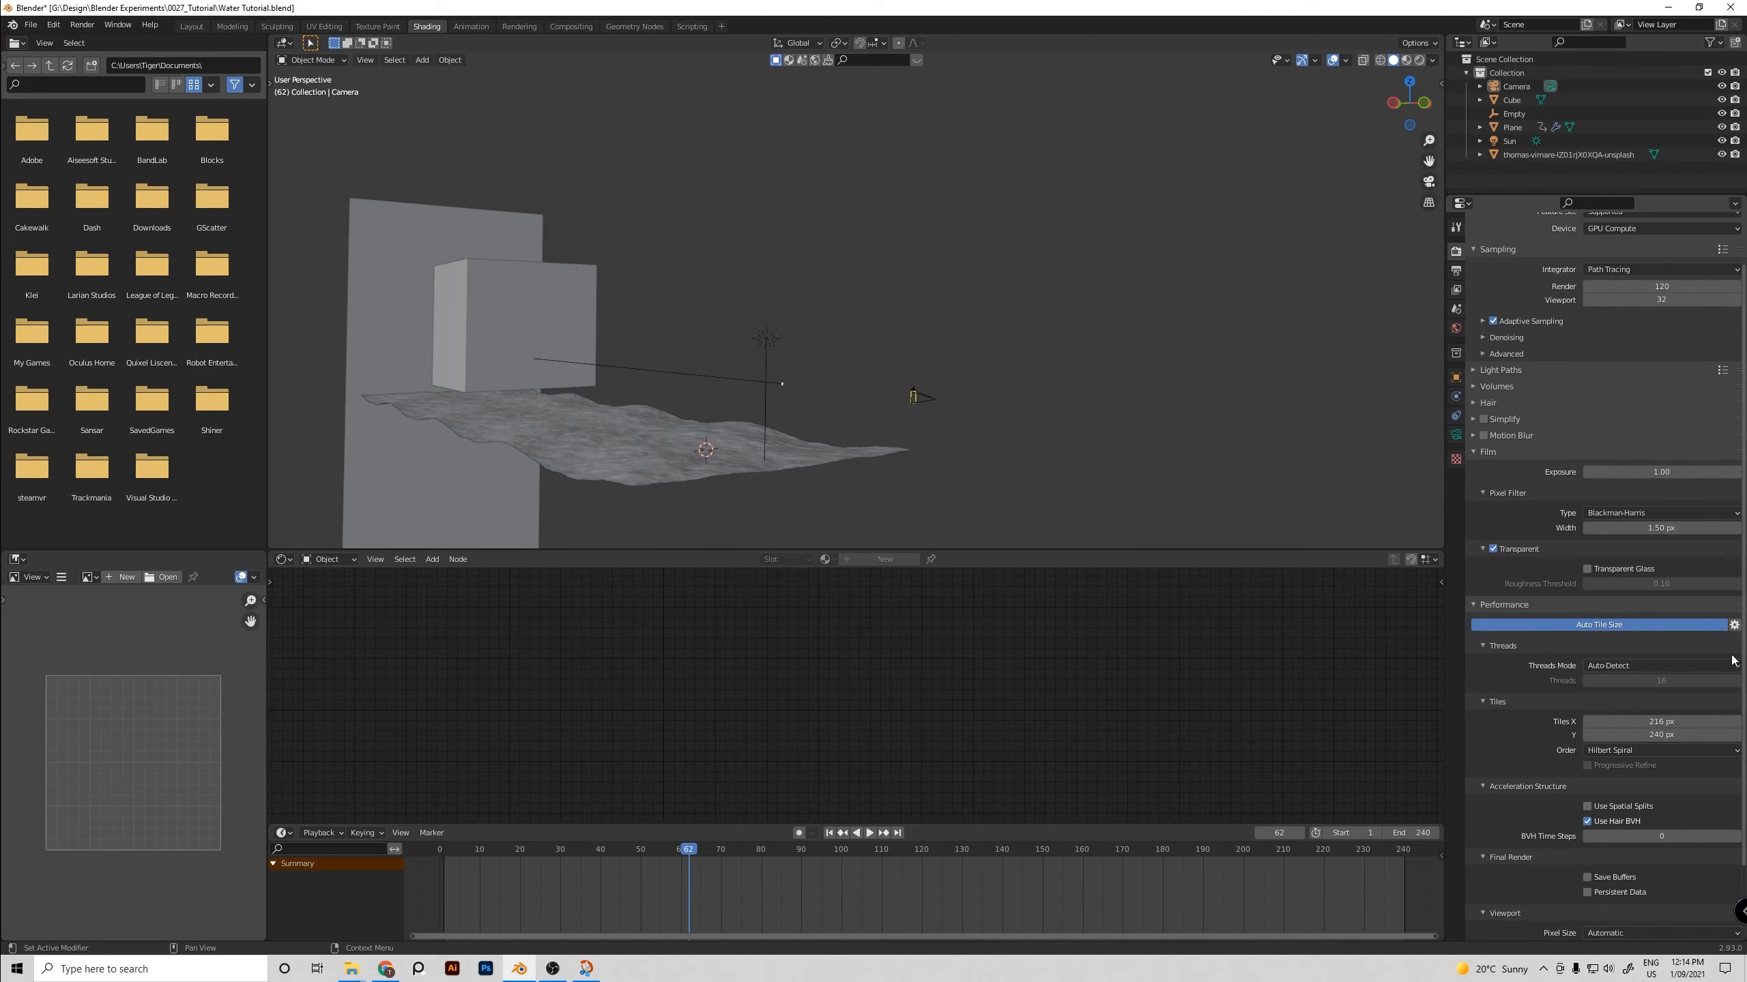
{"action": "left_click", "coordinate": [1734, 597]}
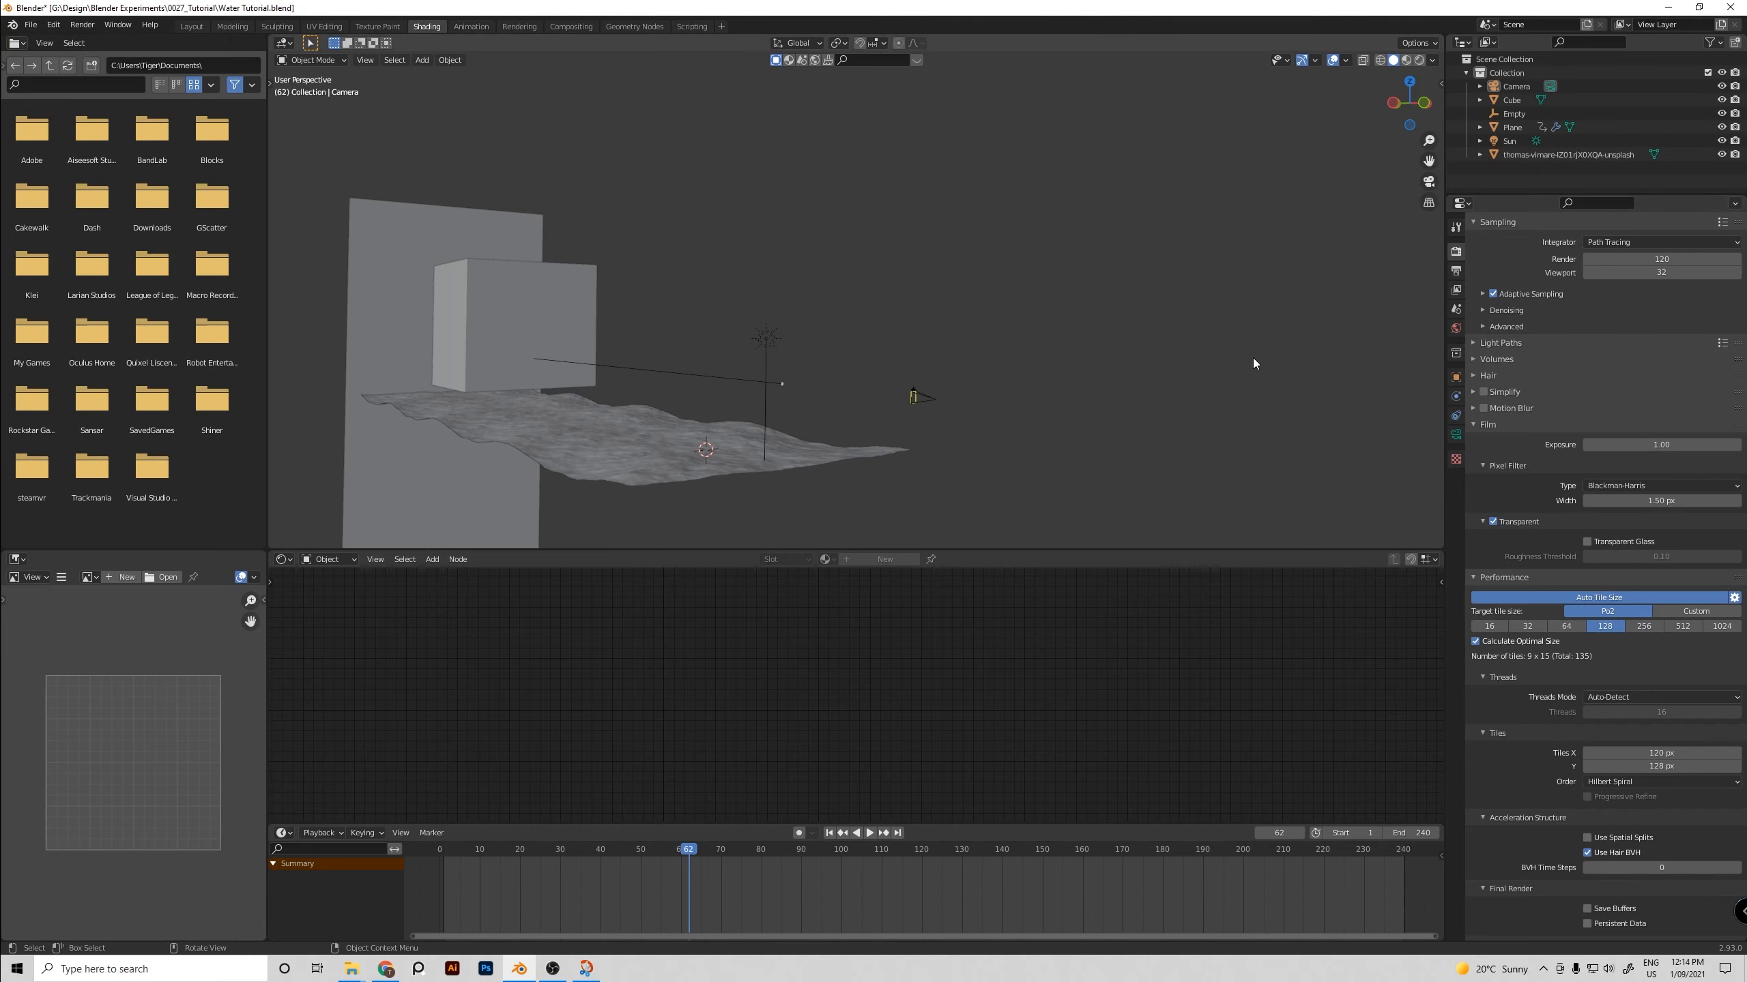
{"action": "key", "text": "ctrl+s"}
Add a cylinder mesh to the scene
{"action": "middle_click_drag", "start_coordinate": [1149, 278], "coordinate": [966, 284]}
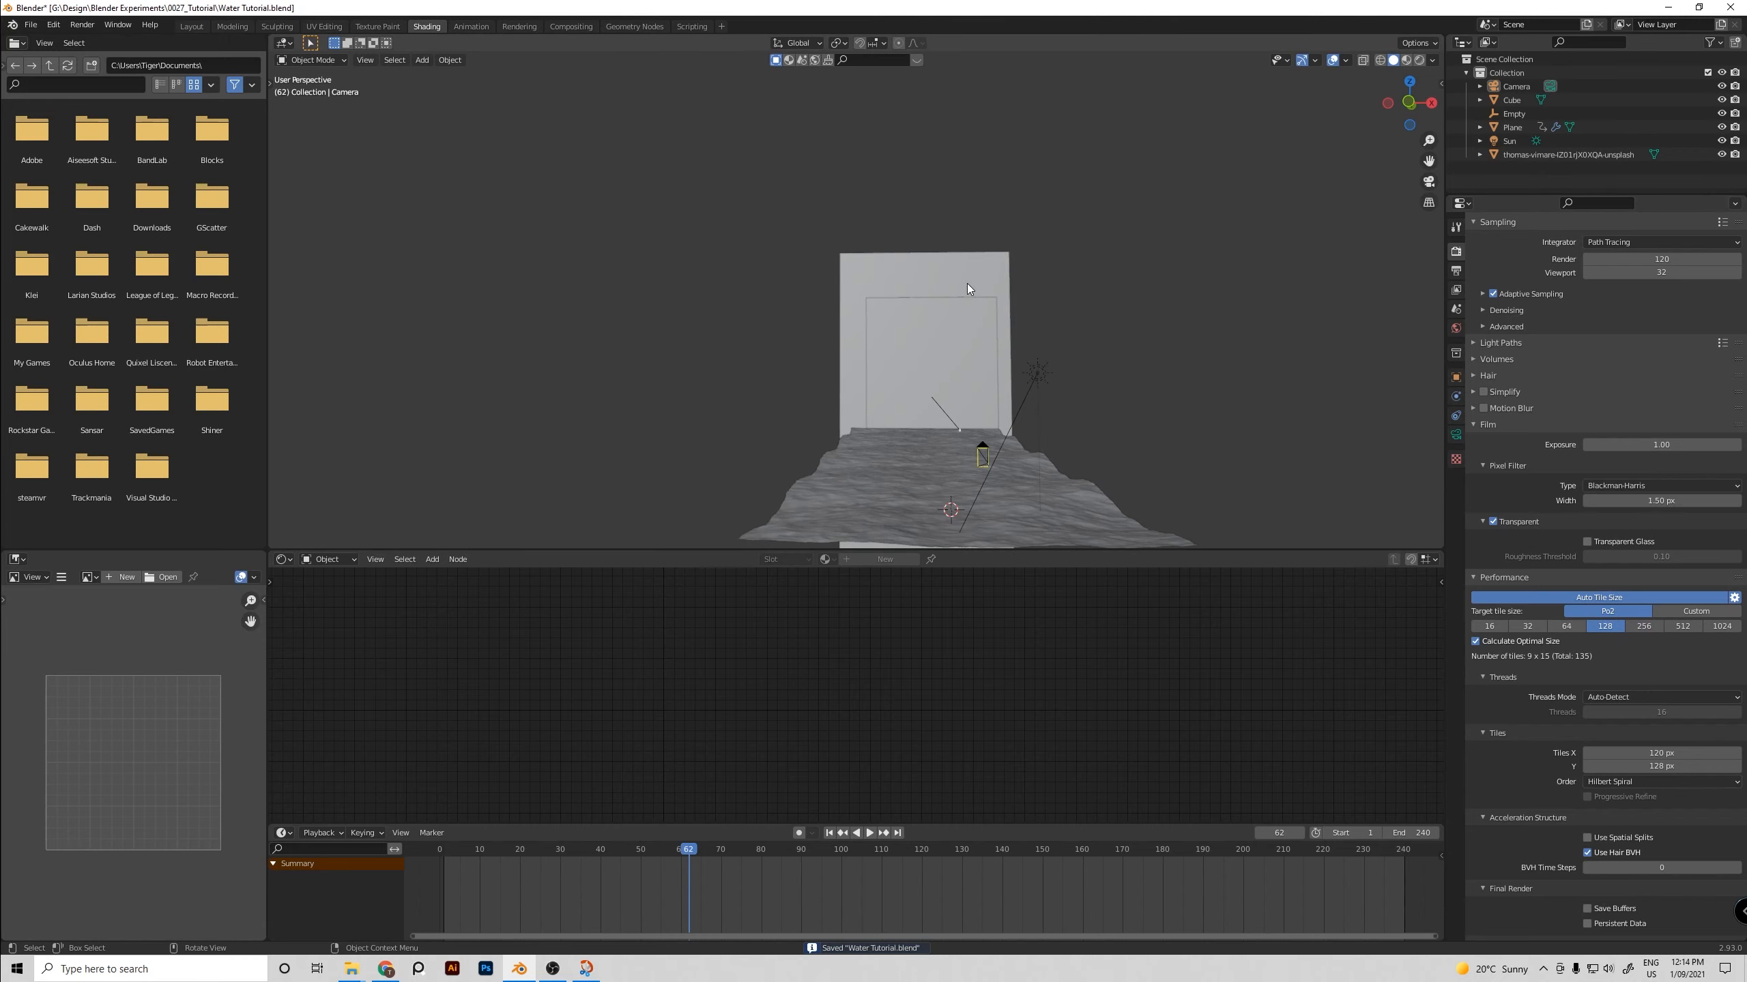
{"action": "middle_click_drag", "start_coordinate": [1322, 104], "coordinate": [1071, 218]}
{"action": "key", "text": "shift+a"}
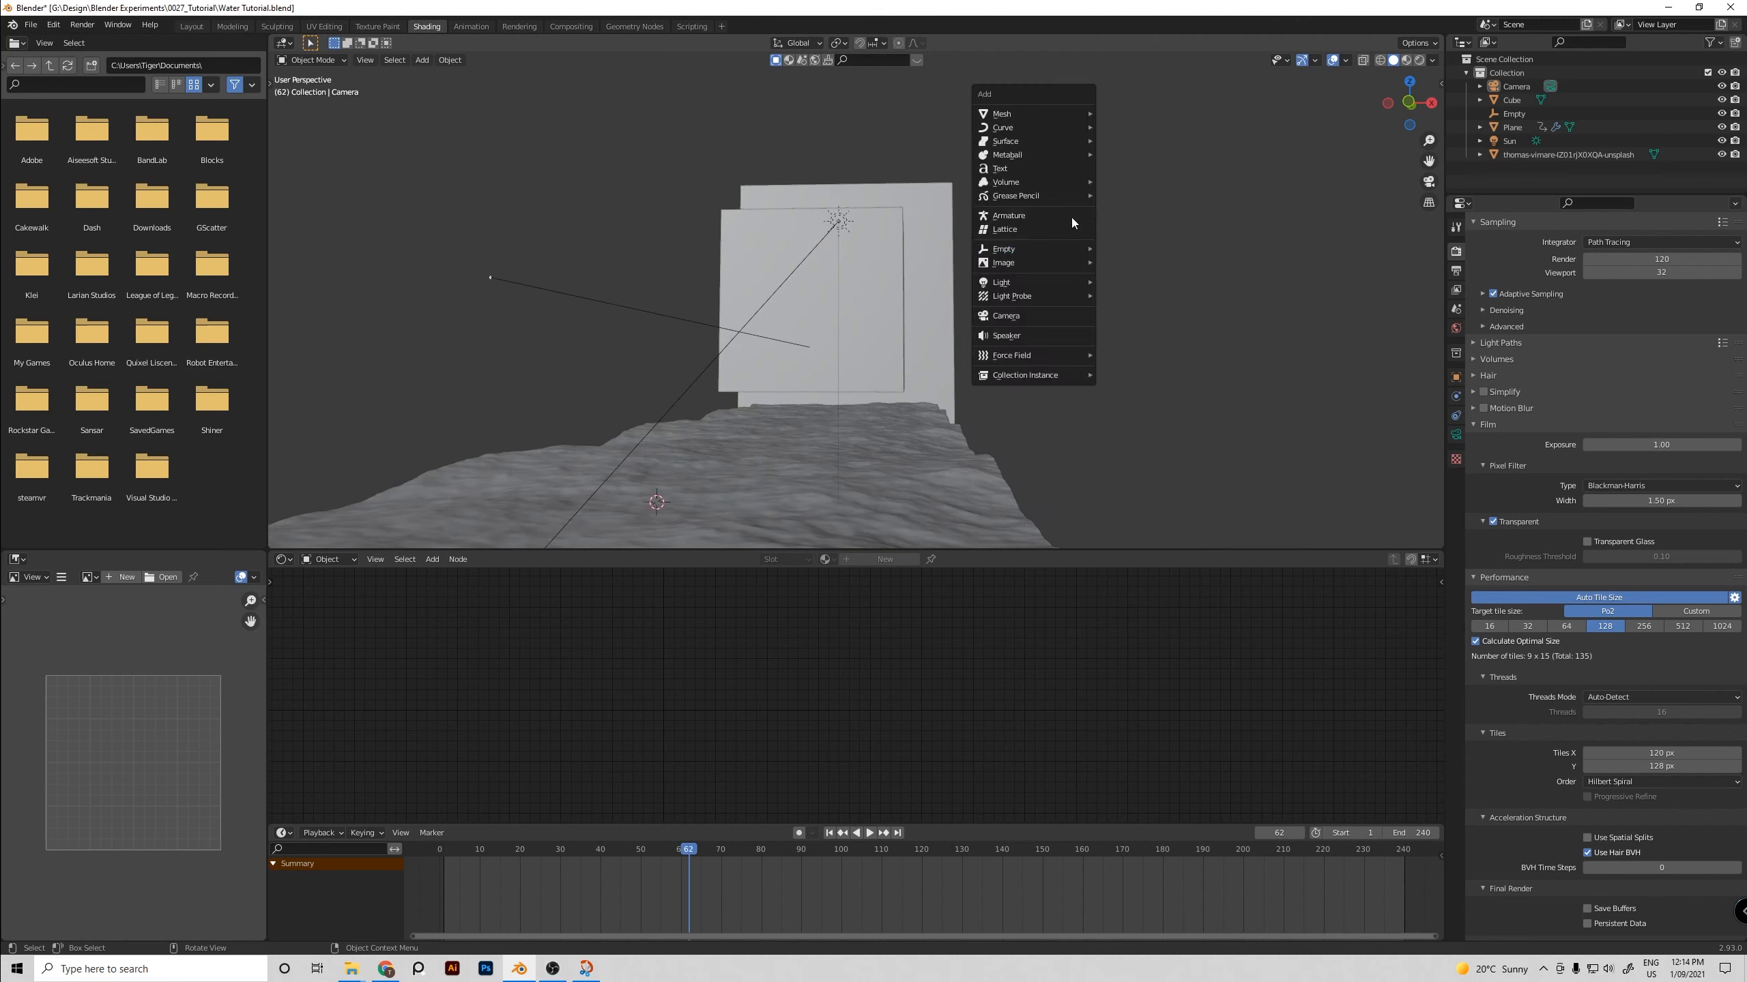
{"action": "mouse_move", "coordinate": [1075, 118]}
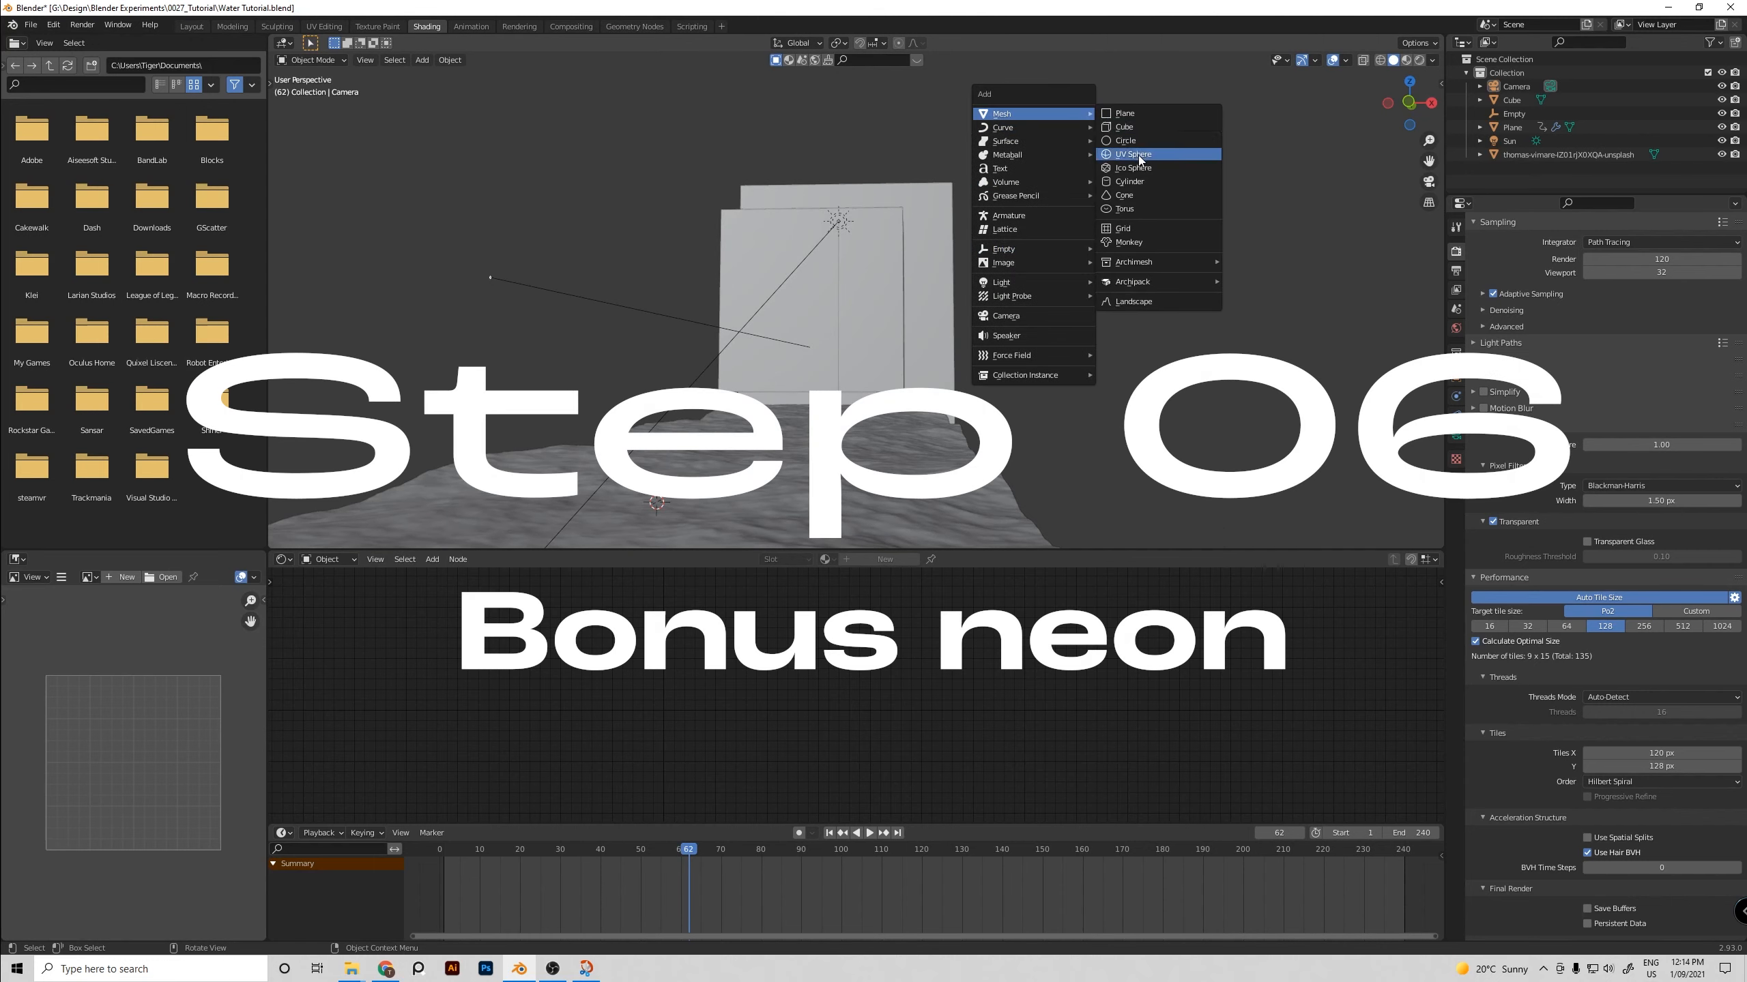
{"action": "left_click", "coordinate": [1142, 183]}
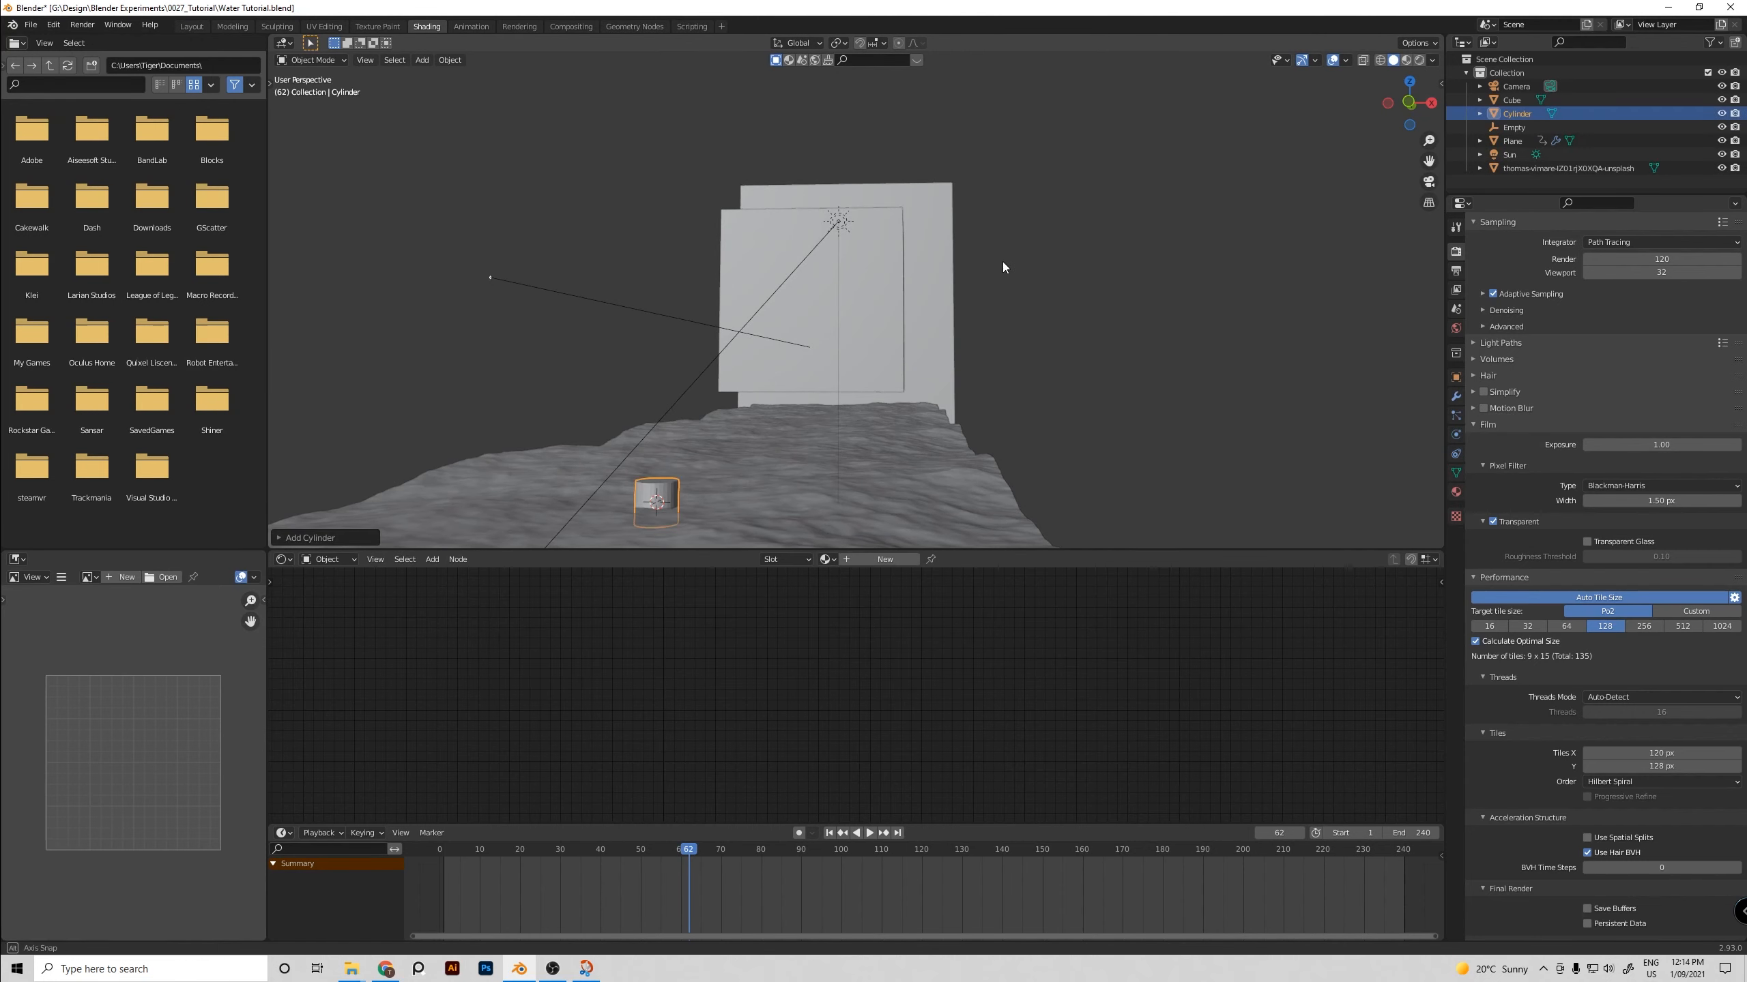
Scale the cylinder down to a thin rod in X and Y, and stretch it about 1.4 times along Z
{"action": "middle_click_drag", "start_coordinate": [1002, 267], "coordinate": [1210, 289]}
{"action": "key", "text": "s"}
{"action": "key", "text": "shift+z"}
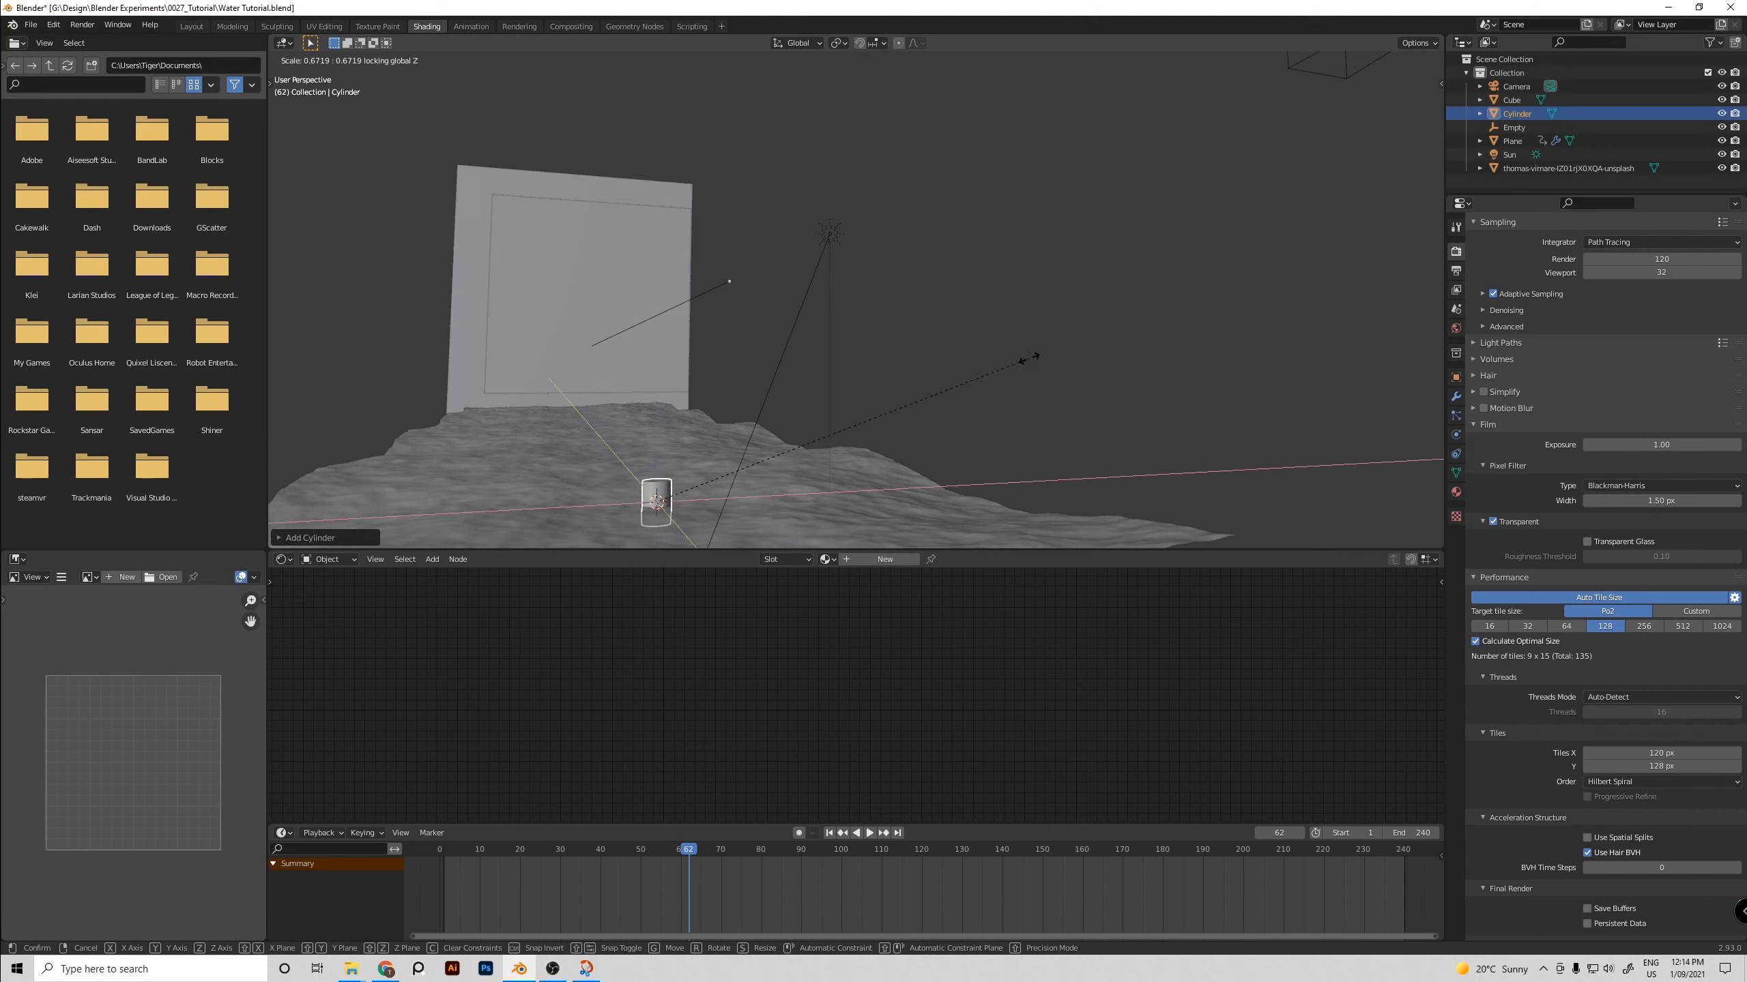
{"action": "key", "text": "z"}
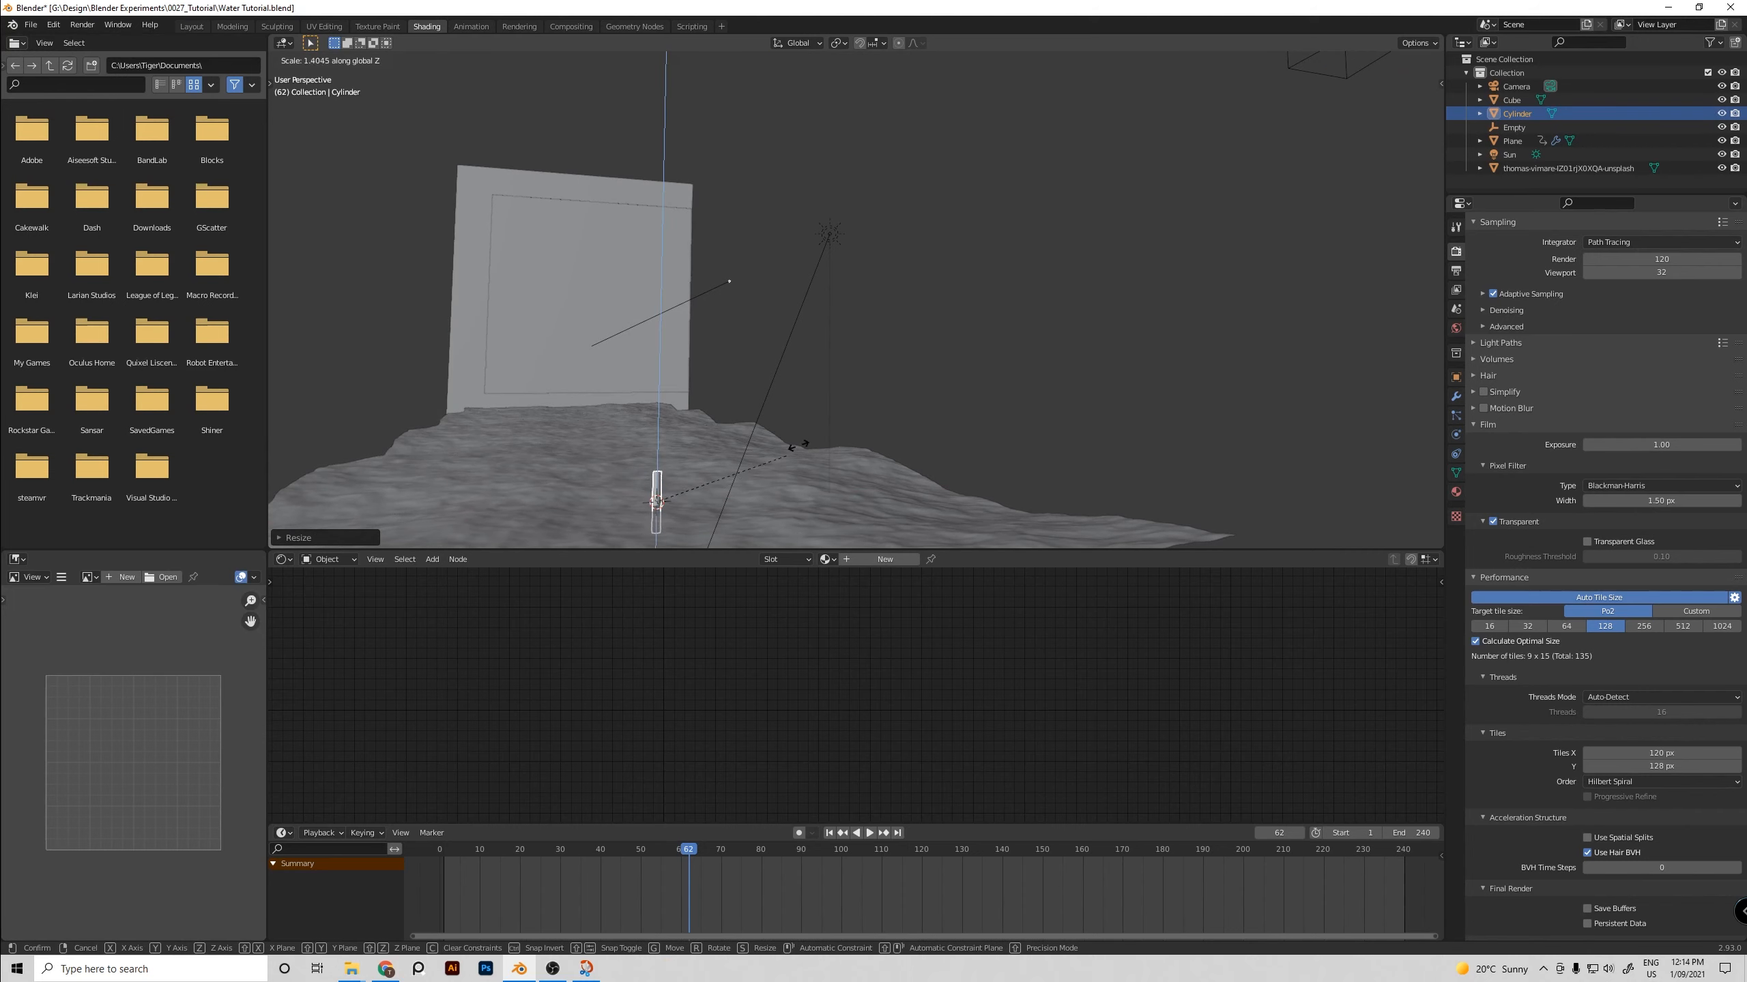
{"action": "left_click", "coordinate": [797, 445]}
Raise the thin cylinder above the ocean, stretch it about 3.6 times along Z and show it through the camera
{"action": "middle_click_drag", "start_coordinate": [749, 388], "coordinate": [783, 381]}
{"action": "key", "text": "g"}
{"action": "left_click", "coordinate": [823, 165]}
{"action": "middle_click_drag", "start_coordinate": [823, 165], "coordinate": [955, 243]}
{"action": "scroll", "coordinate": [800, 213], "scroll_direction": "down", "scroll_amount": 5}
{"action": "key", "text": "s"}
{"action": "key", "text": "z"}
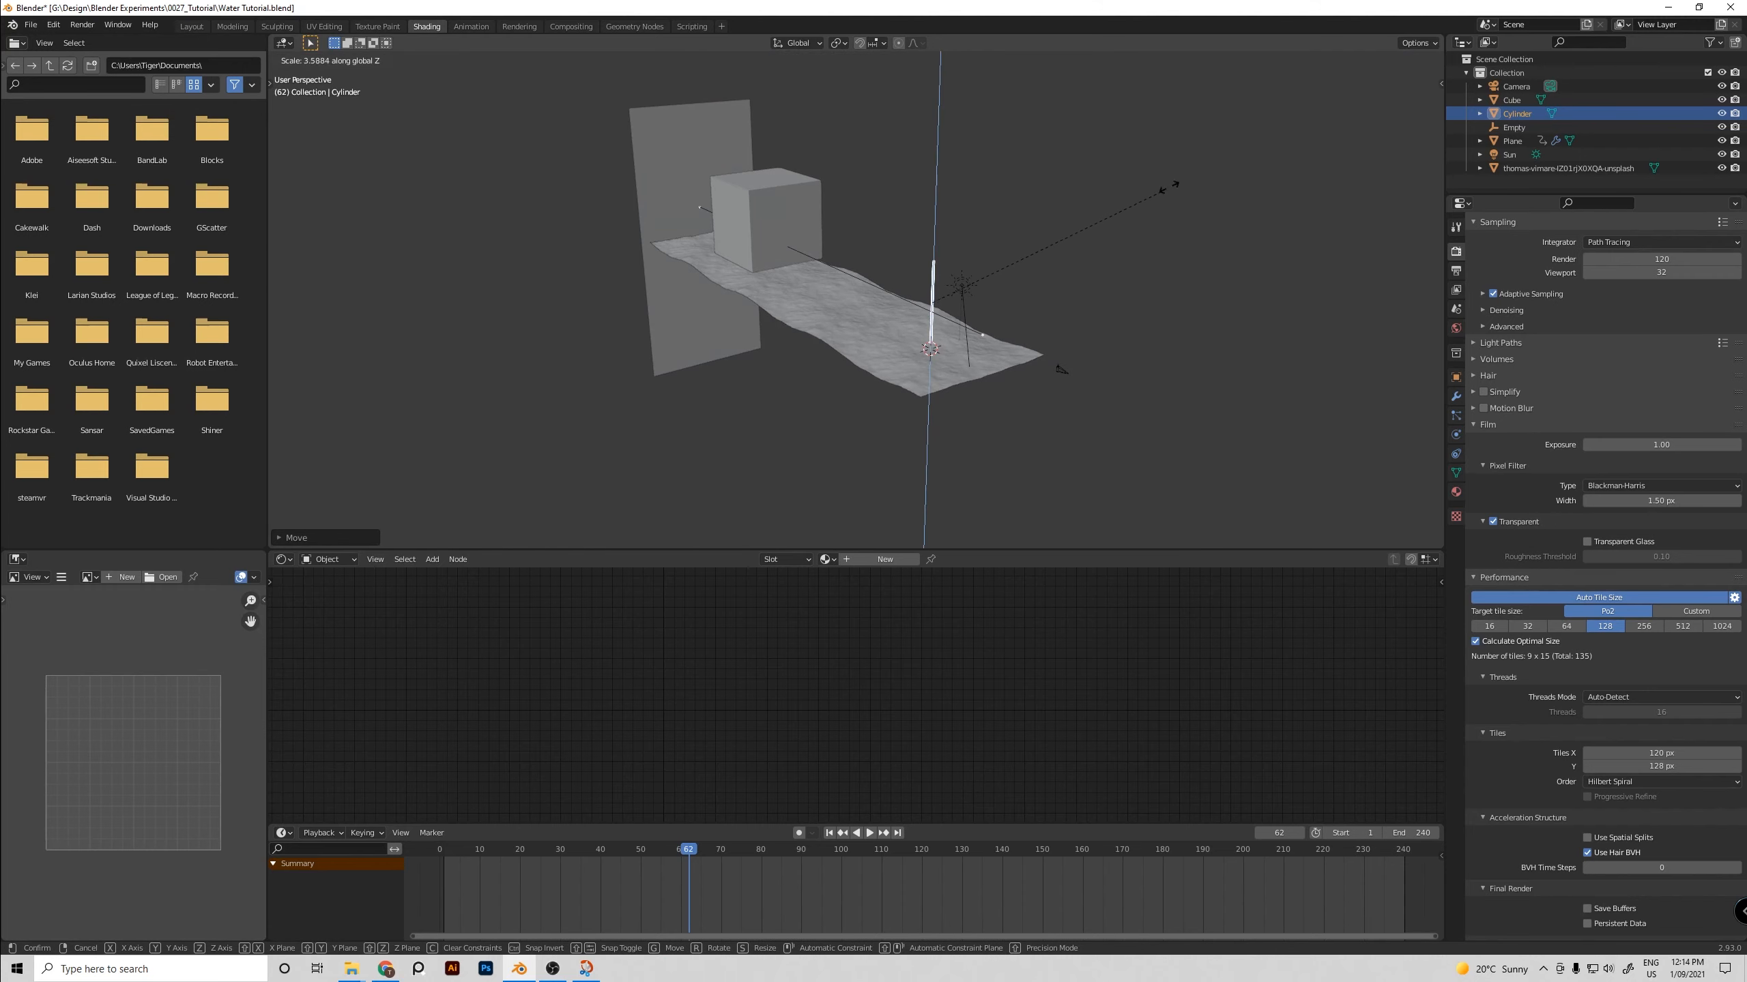
{"action": "left_click", "coordinate": [1169, 186]}
{"action": "key", "text": "KP_0"}
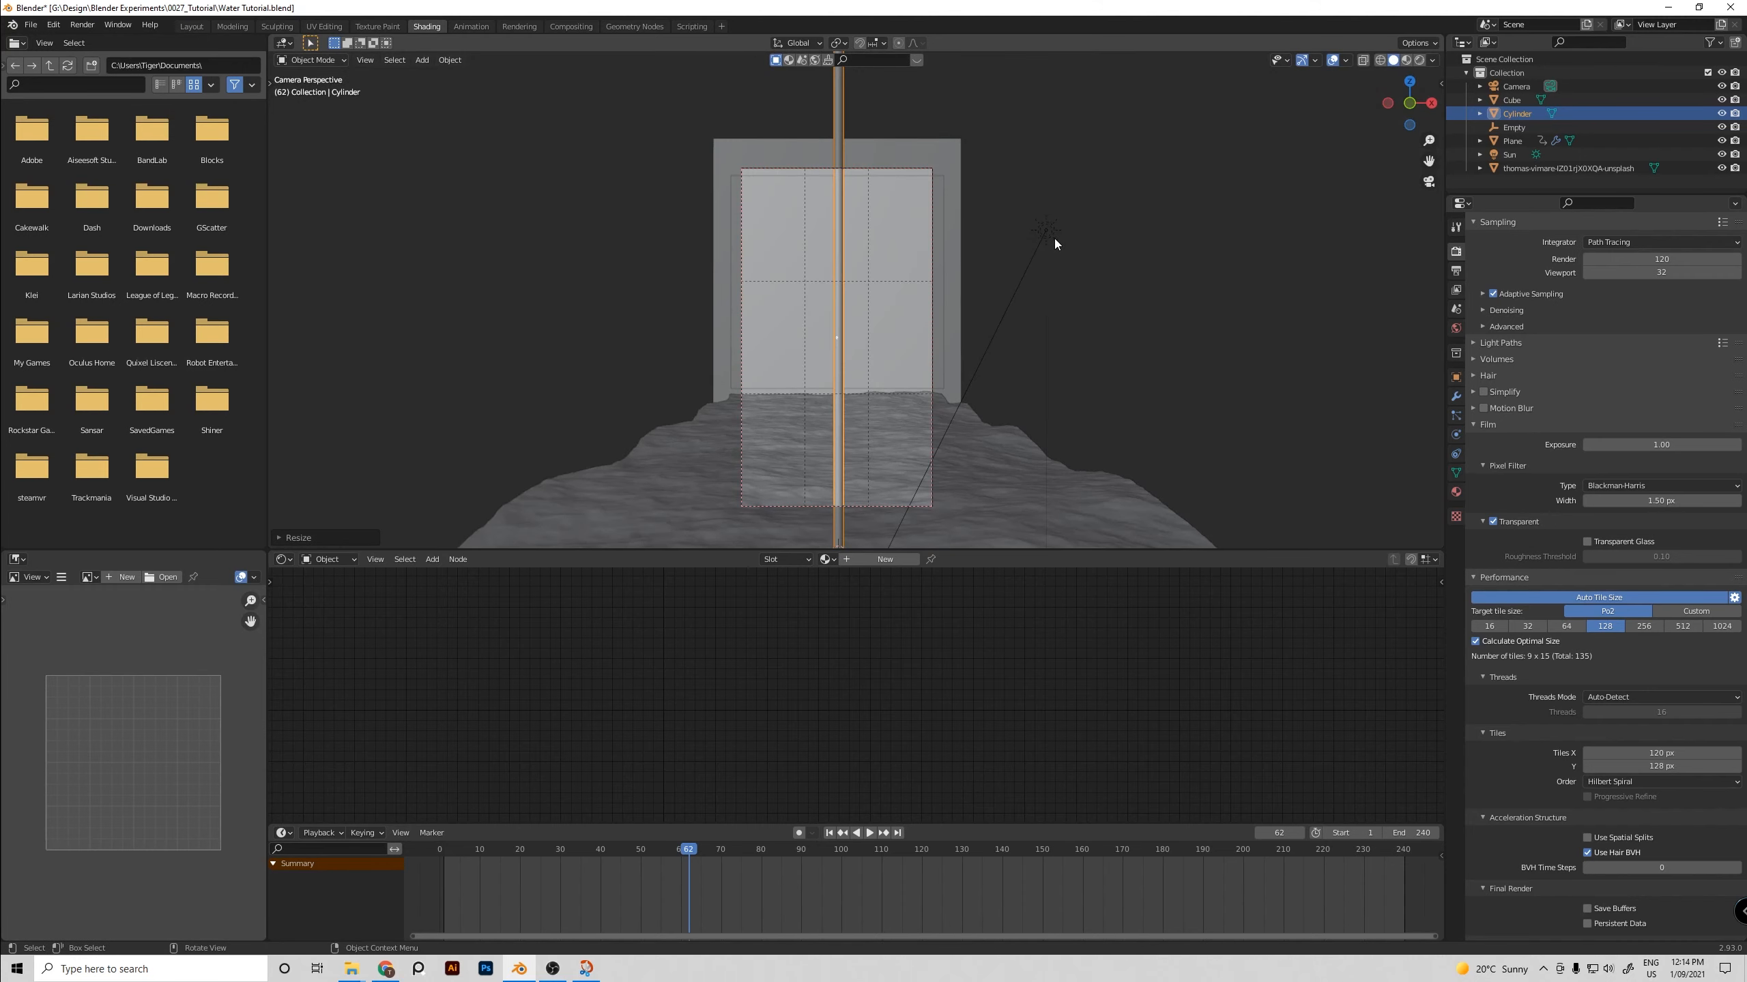
Rotate the thin cylinder about 45 degrees around the Y axis so it crosses the camera frame diagonally
{"action": "scroll", "coordinate": [980, 237], "scroll_direction": "down", "scroll_amount": 2}
{"action": "key", "text": "r"}
{"action": "key", "text": "x"}
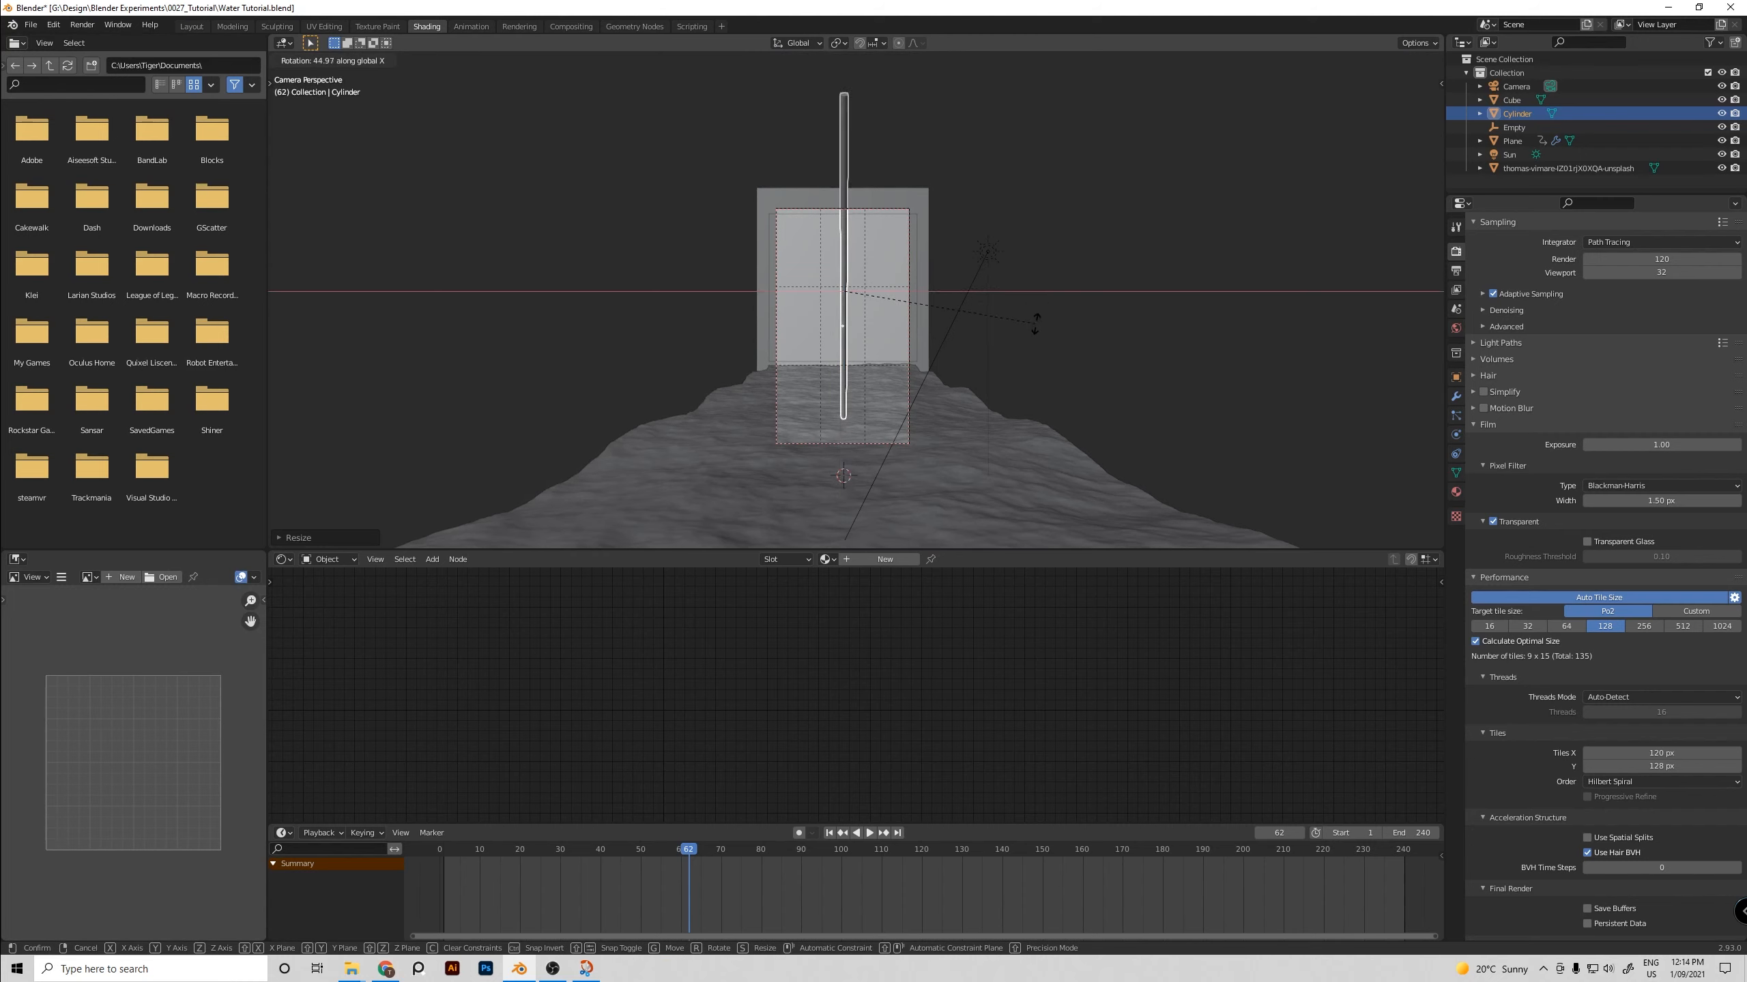
{"action": "key", "text": "y"}
{"action": "left_click", "coordinate": [1064, 336]}
{"action": "key", "text": "g"}
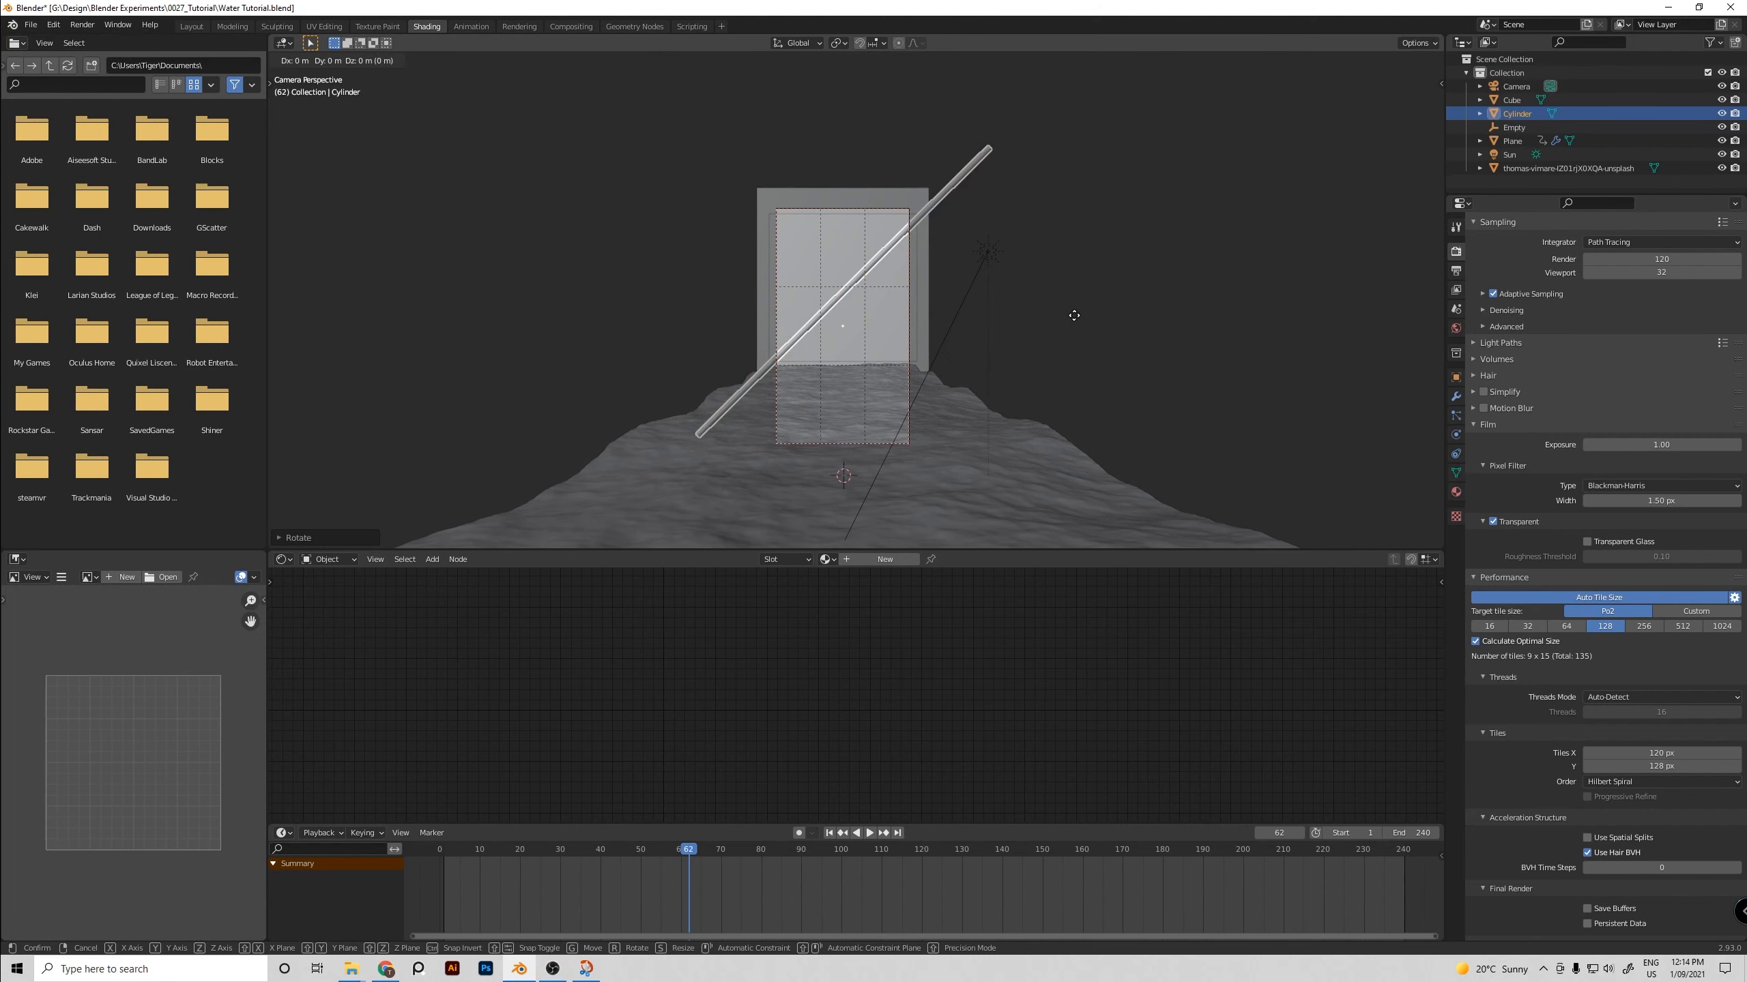
{"action": "key", "text": "x"}
{"action": "left_click", "coordinate": [1058, 236]}
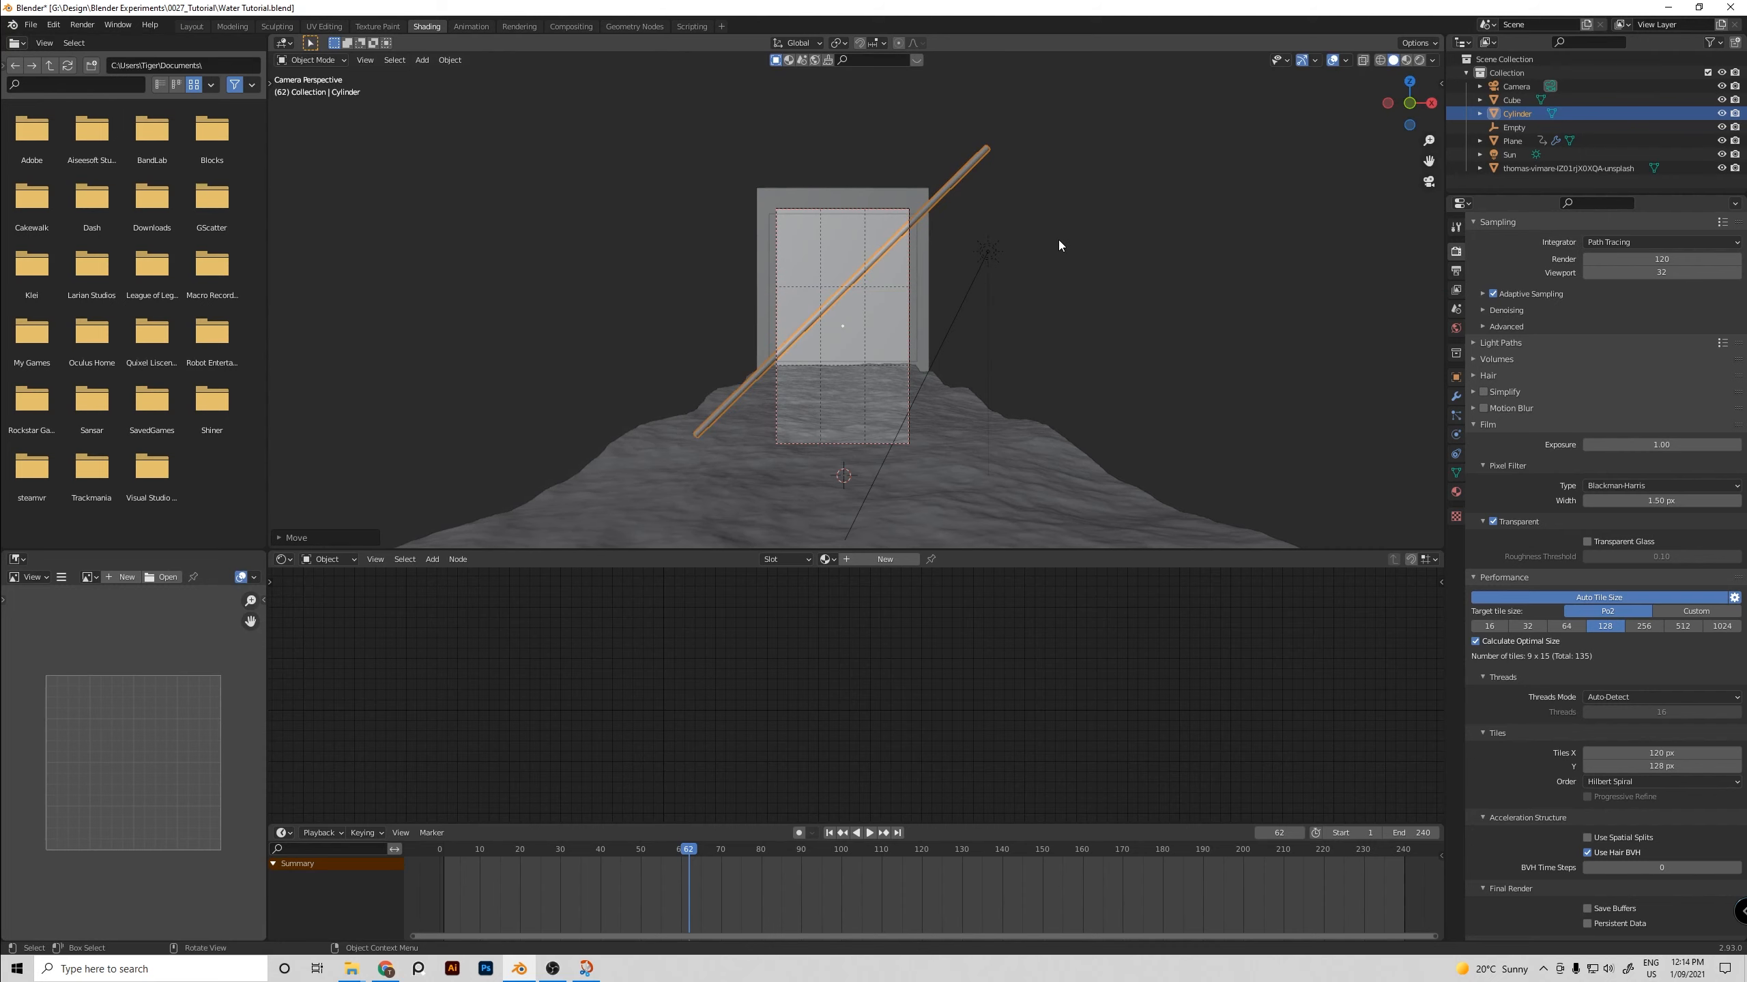
Move the tilted cylinder back along the Y axis towards the cloud volume, checking its placement in wireframe
{"action": "key", "text": "g"}
{"action": "key", "text": "x"}
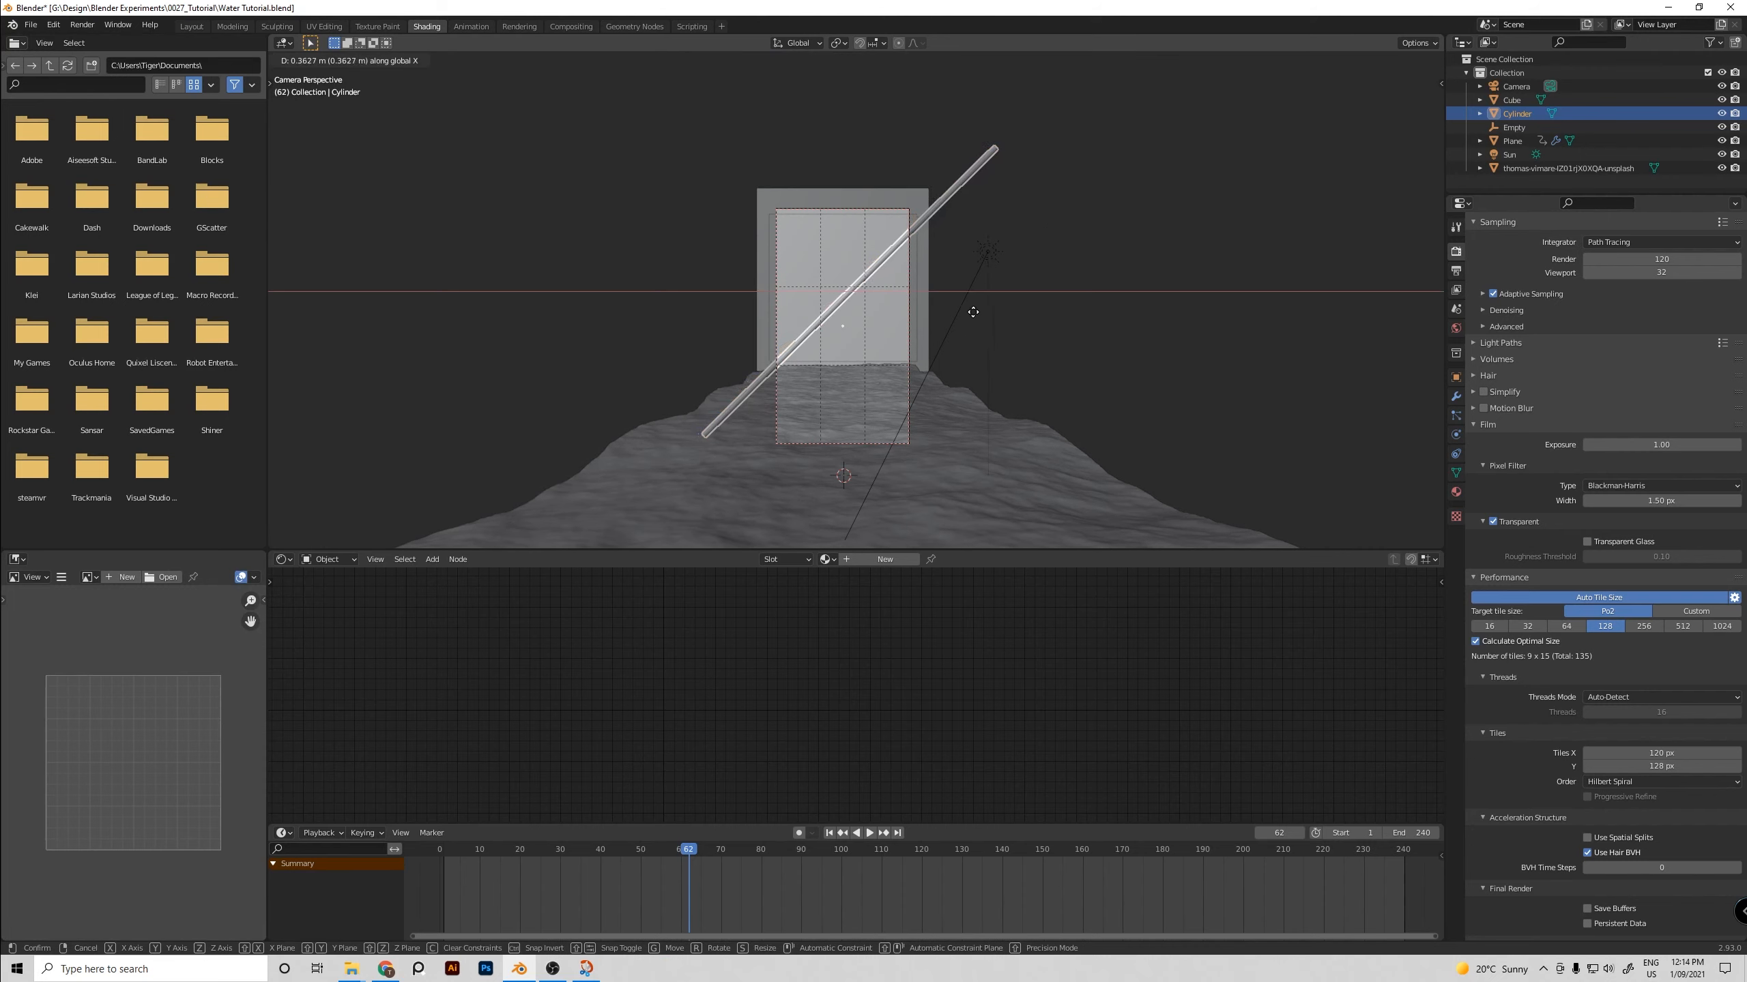
{"action": "key", "text": "y"}
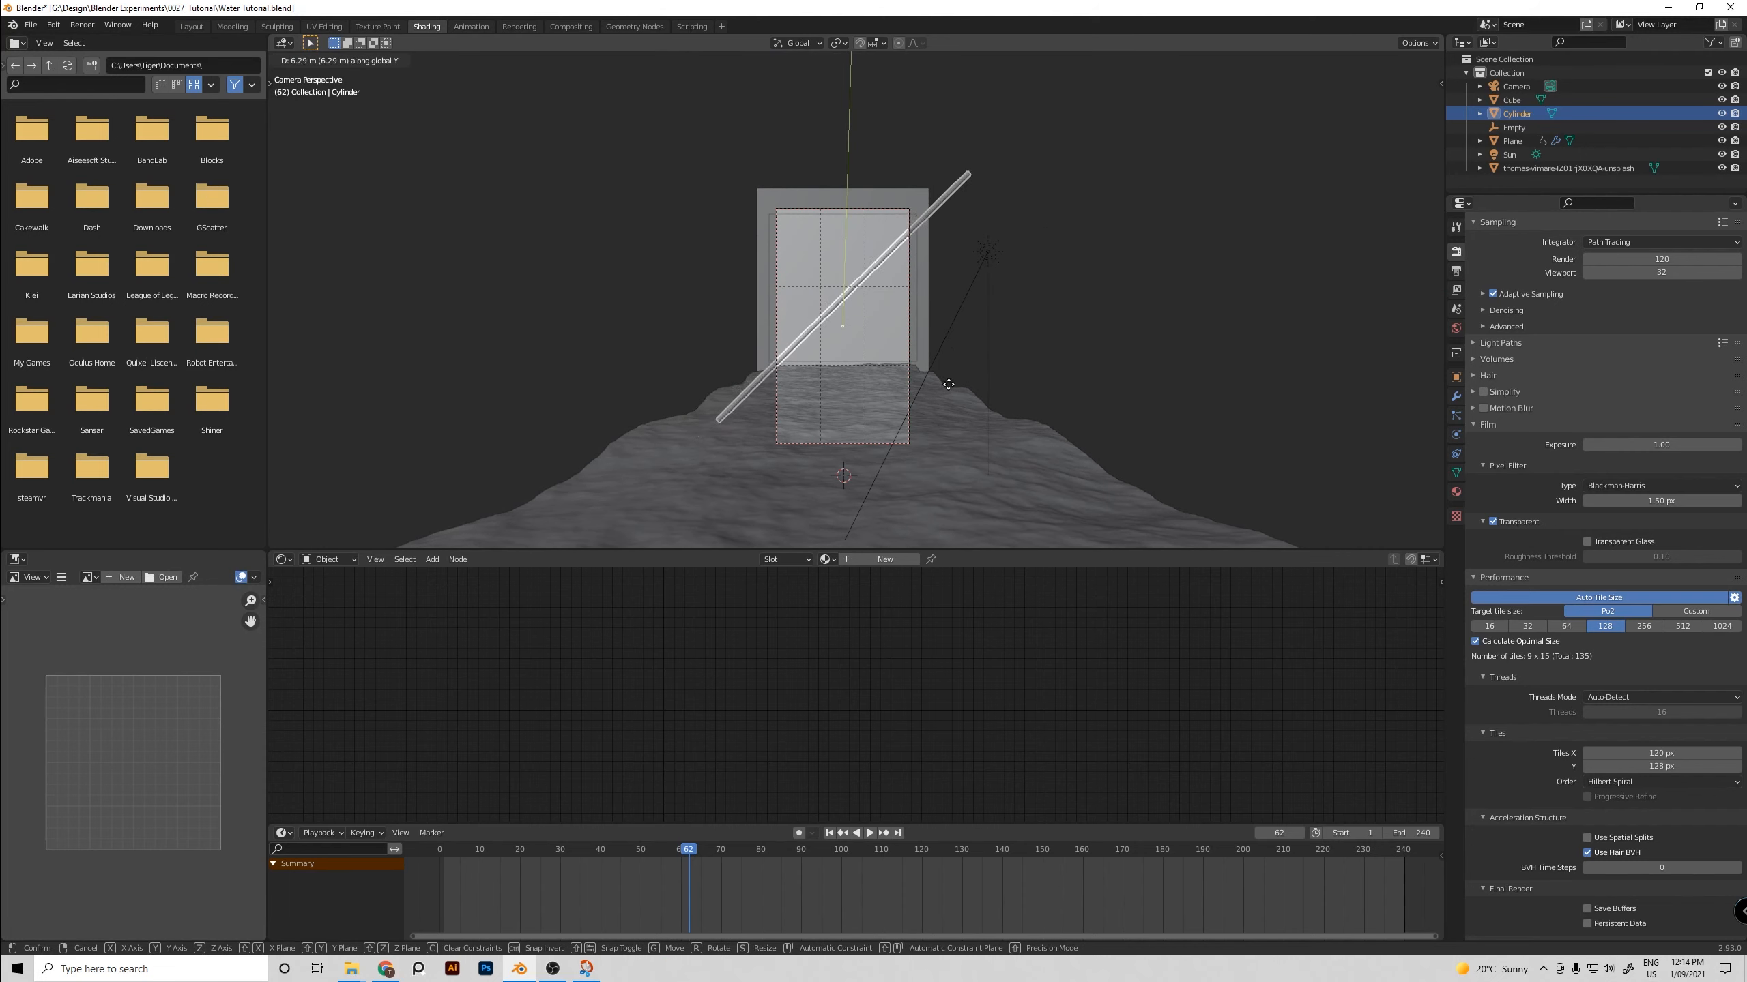
{"action": "left_click", "coordinate": [924, 366]}
{"action": "key", "text": "shift+z"}
{"action": "middle_click_drag", "start_coordinate": [847, 336], "coordinate": [1174, 375]}
{"action": "key", "text": "g"}
{"action": "key", "text": "y"}
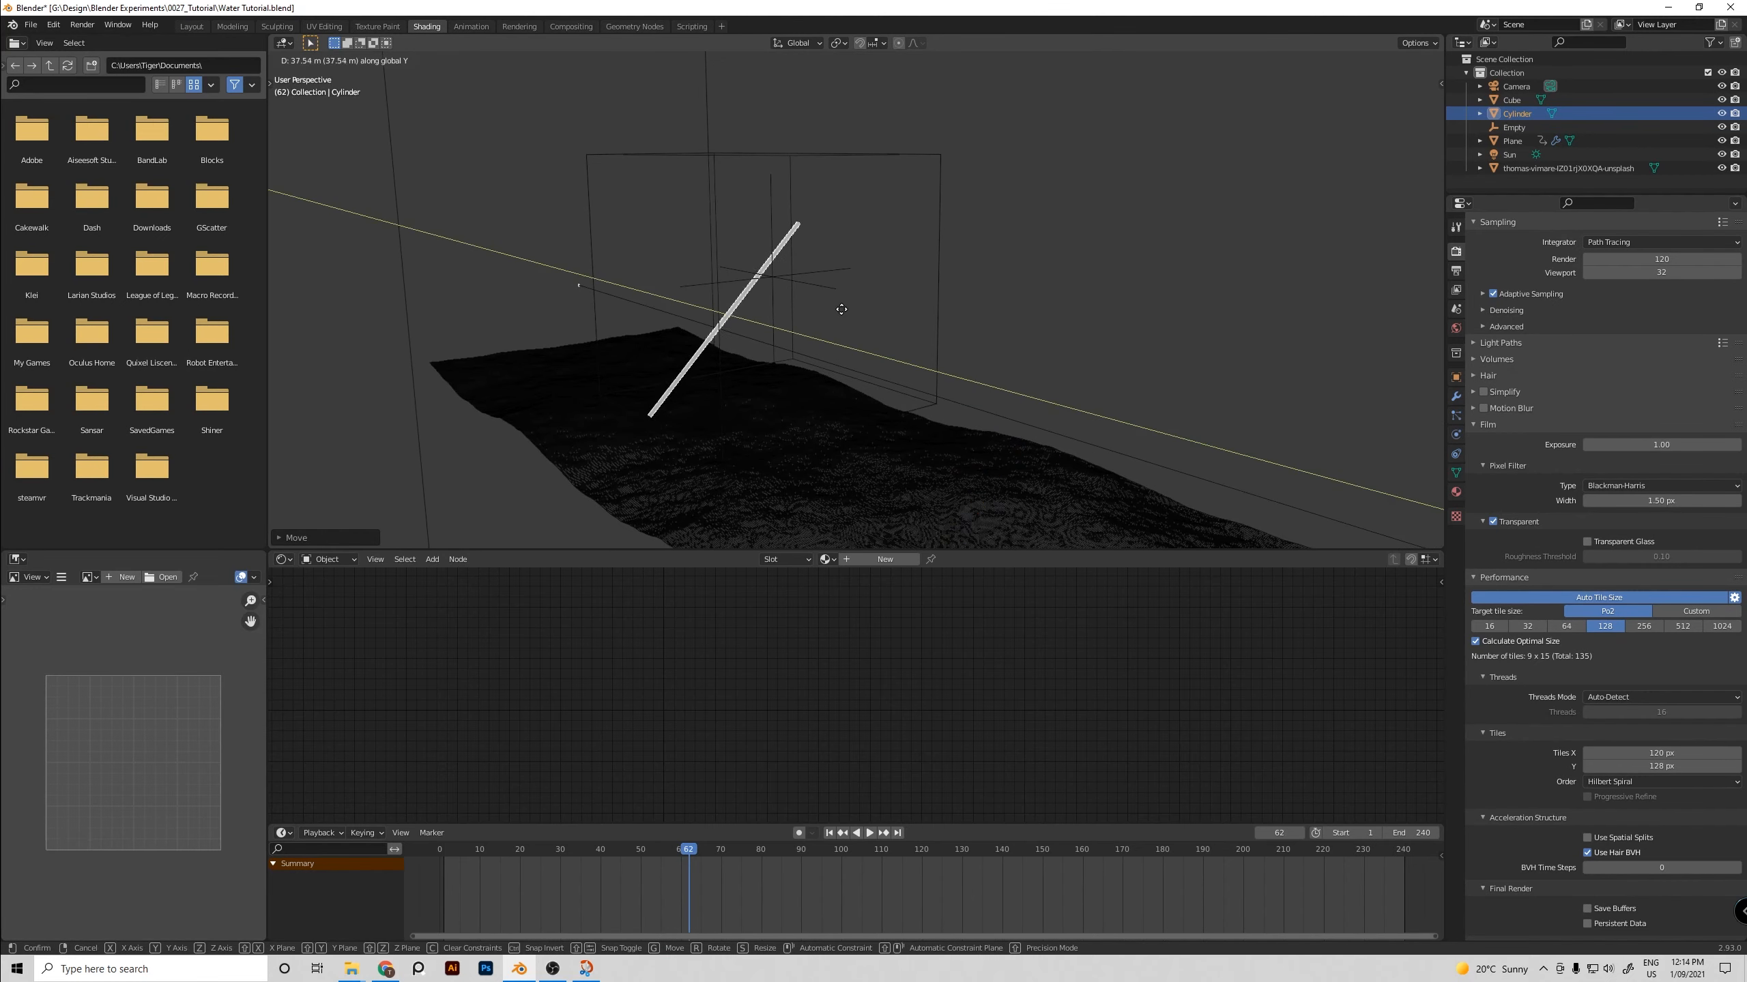
{"action": "left_click", "coordinate": [884, 319]}
Try to thicken the cylinder by scaling it with its local Z axis excluded, and undo the scaling
{"action": "middle_click_drag", "start_coordinate": [884, 319], "coordinate": [842, 325]}
{"action": "key", "text": "s"}
{"action": "key", "text": "shift+z"}
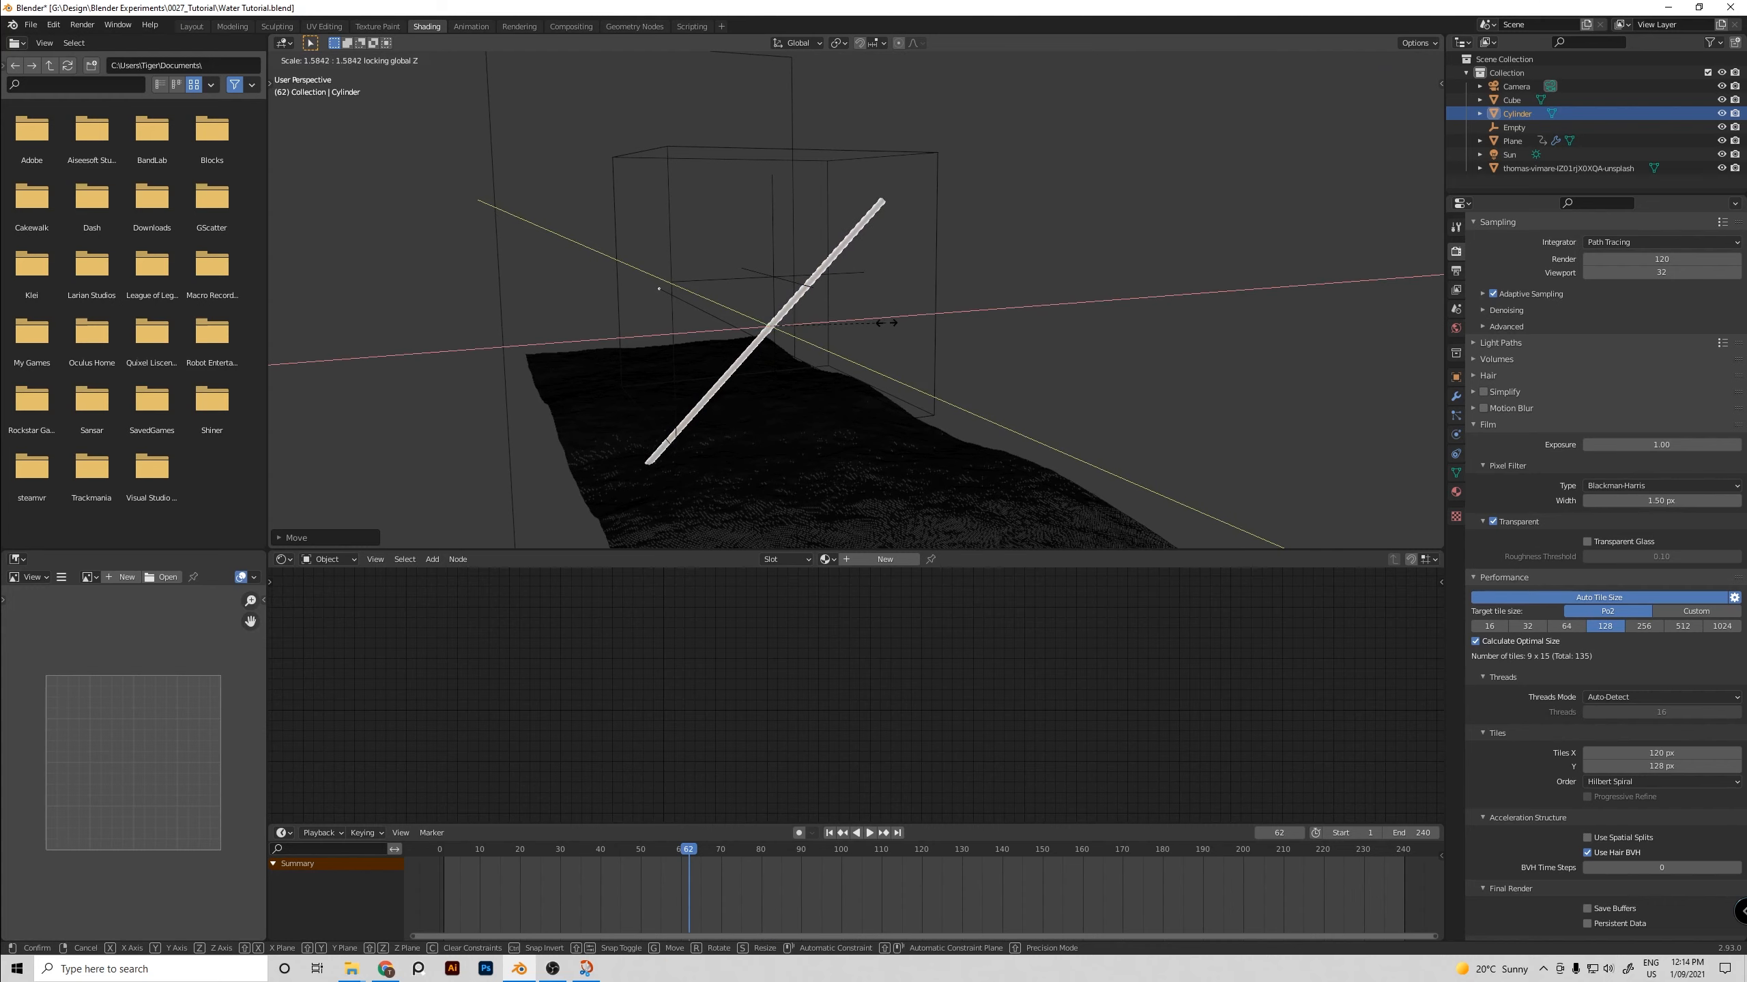
{"action": "key", "text": "shift+z"}
{"action": "left_click", "coordinate": [968, 316]}
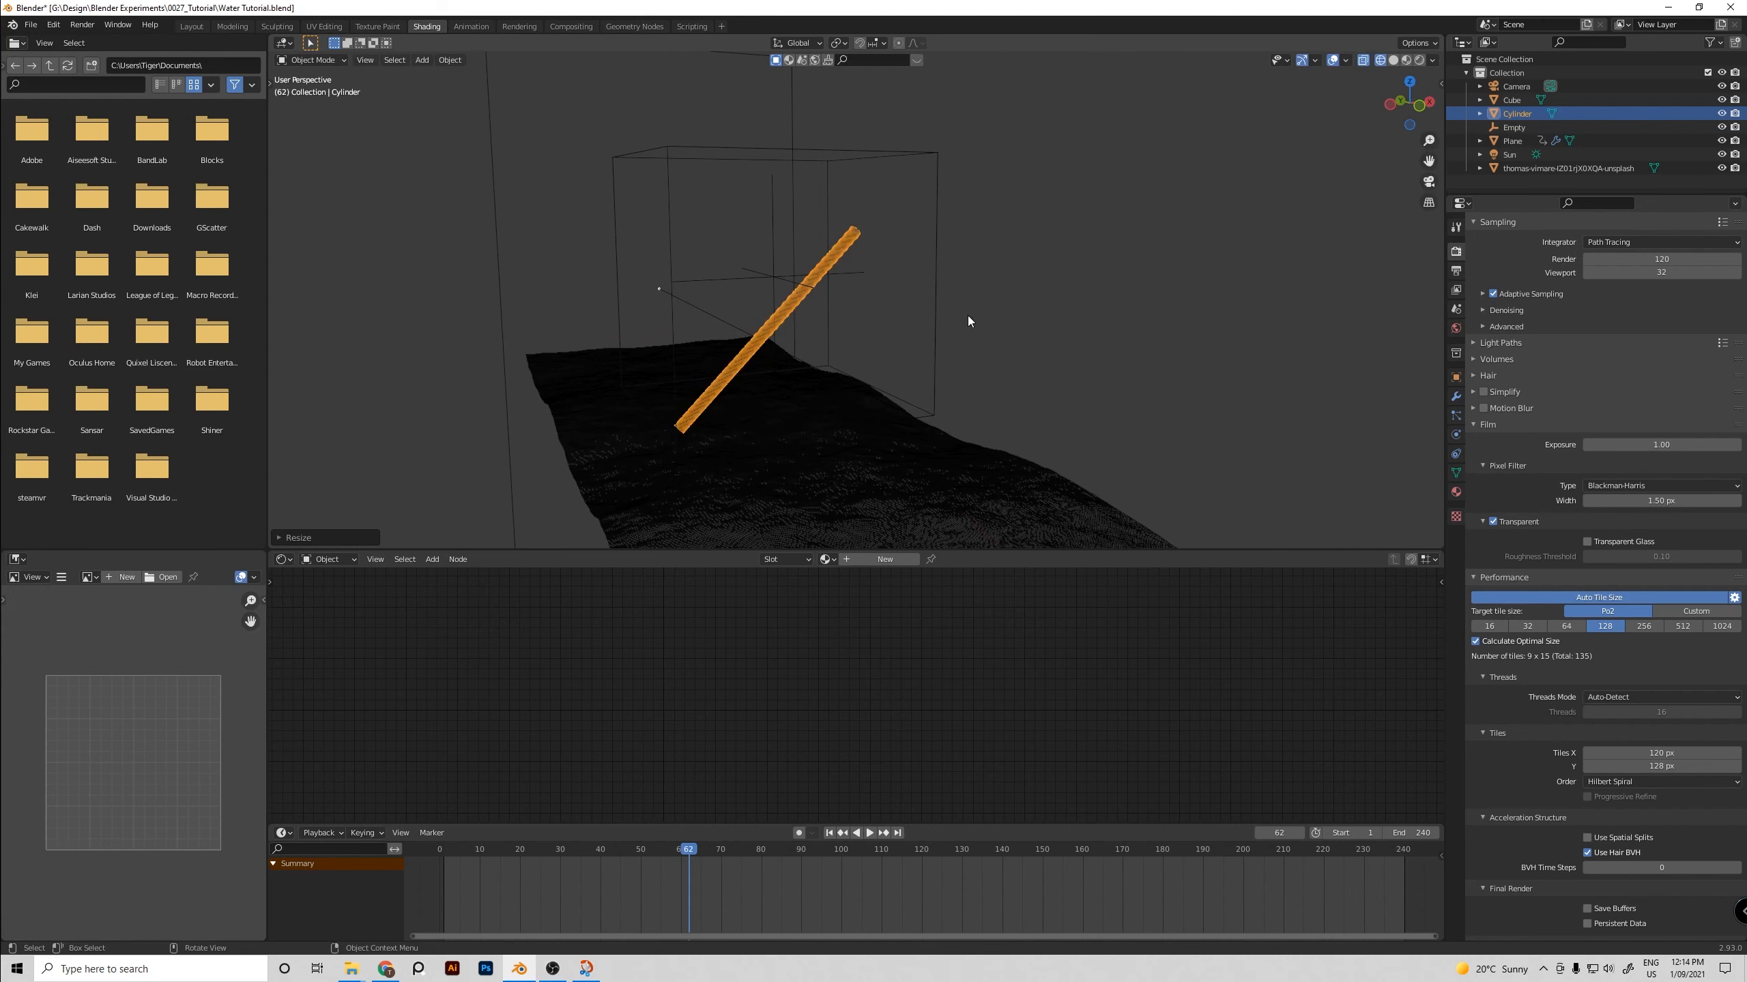
{"action": "middle_click_drag", "start_coordinate": [968, 316], "coordinate": [925, 287]}
{"action": "key", "text": "ctrl+z"}
Scale the cylinder along Z and reposition it diagonally across the cloud cube
{"action": "key", "text": "s"}
{"action": "key", "text": "z"}
{"action": "left_click", "coordinate": [922, 310]}
{"action": "key", "text": "g"}
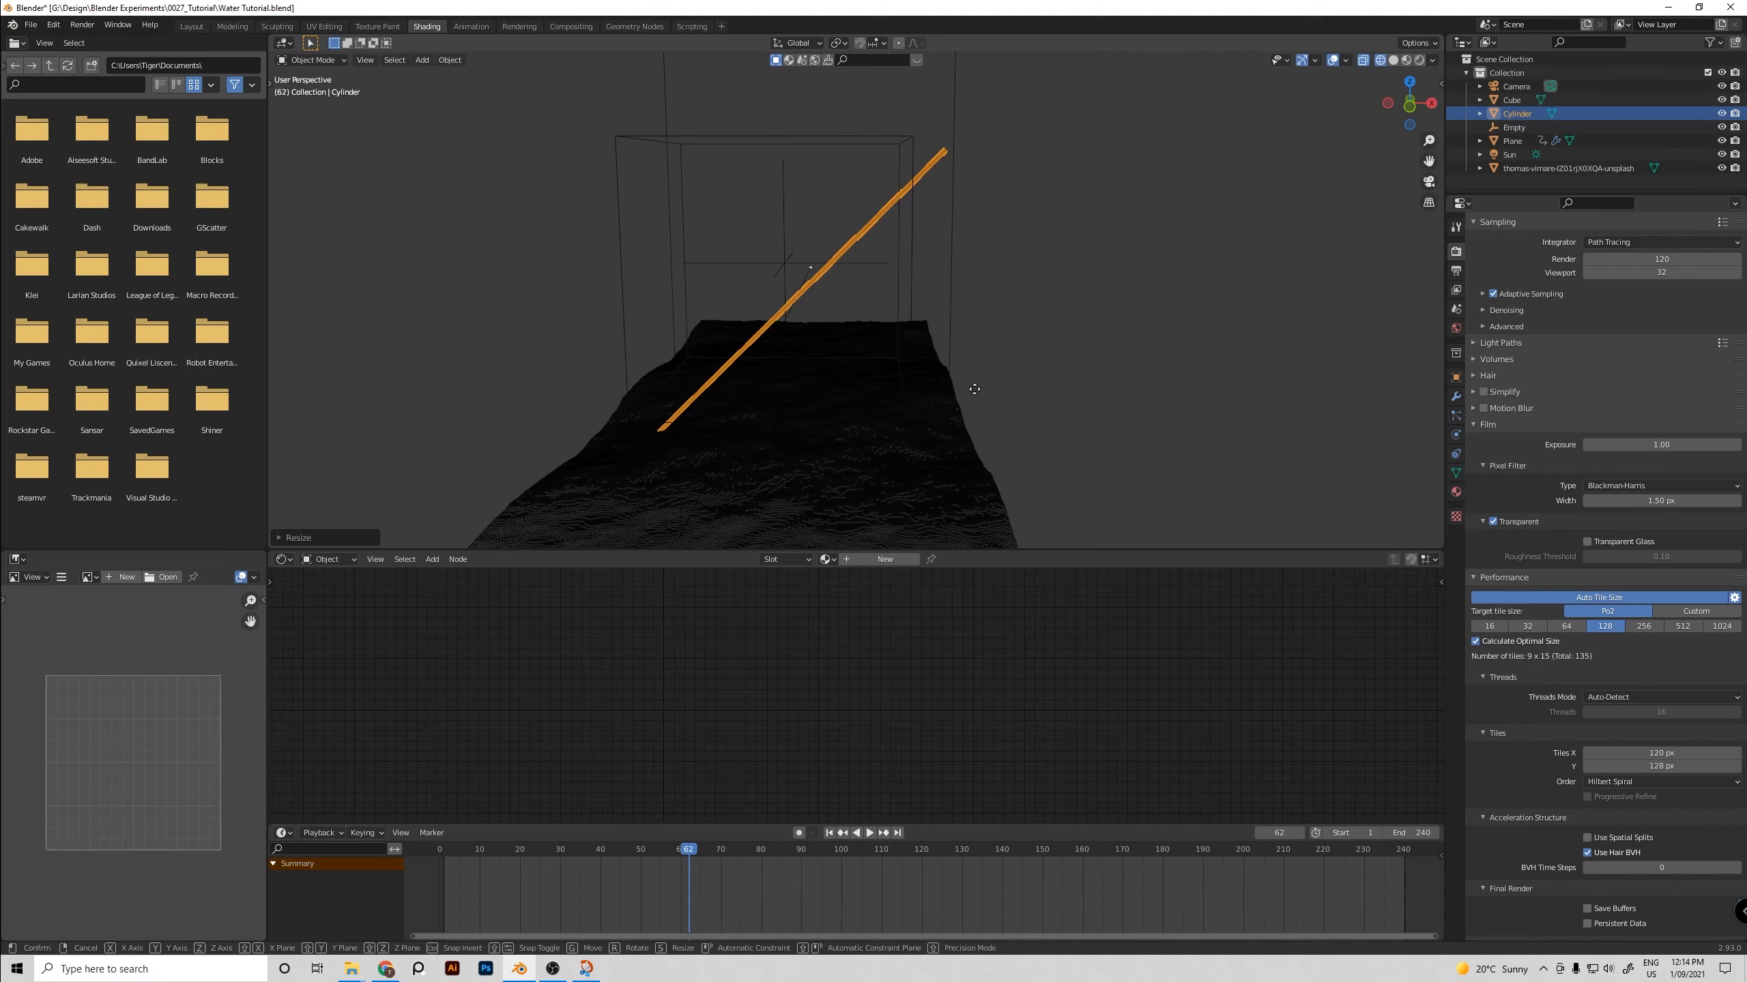
{"action": "left_click", "coordinate": [974, 339]}
{"action": "mouse_move", "coordinate": [974, 340]}
{"action": "middle_mouse_down"}
{"action": "mouse_move", "coordinate": [817, 354]}
{"action": "mouse_move", "coordinate": [1020, 327]}
{"action": "mouse_move", "coordinate": [972, 327]}
{"action": "middle_mouse_up"}
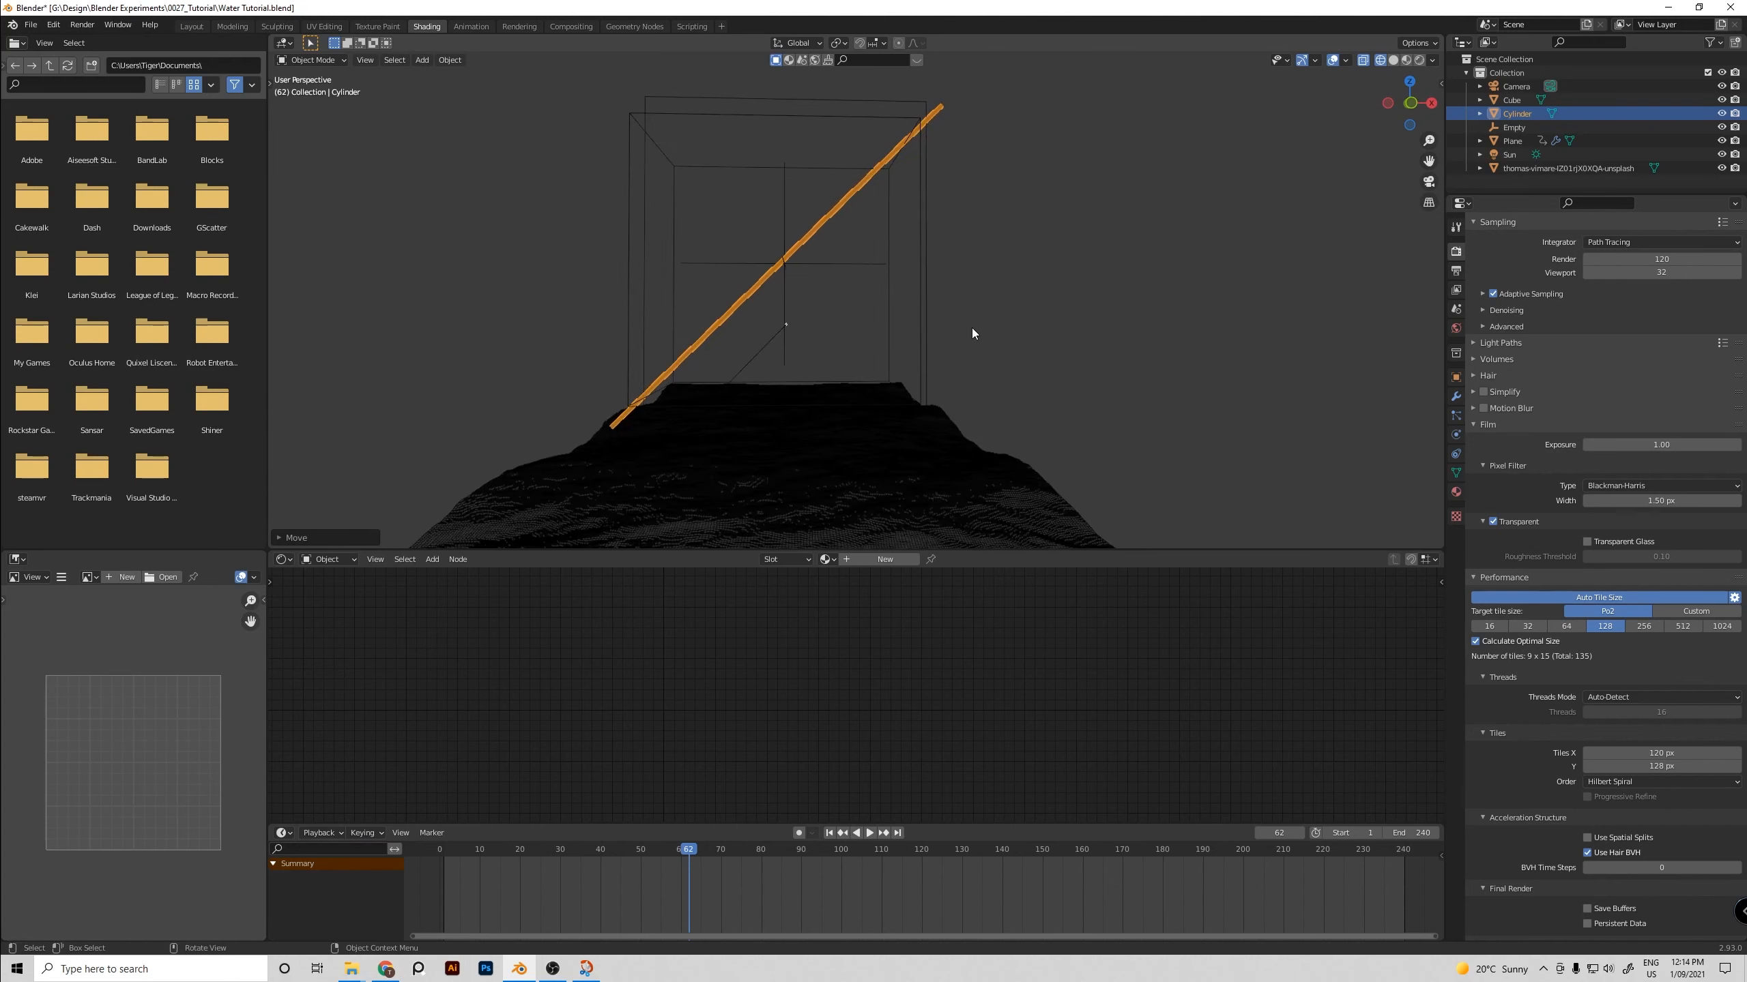
Rescale the cylinder along Z to span the cloud cube corner to corner, and save the file
{"action": "key", "text": "s"}
{"action": "key", "text": "z"}
{"action": "left_click", "coordinate": [1084, 224]}
{"action": "scroll", "coordinate": [996, 240], "scroll_direction": "down", "scroll_amount": 3}
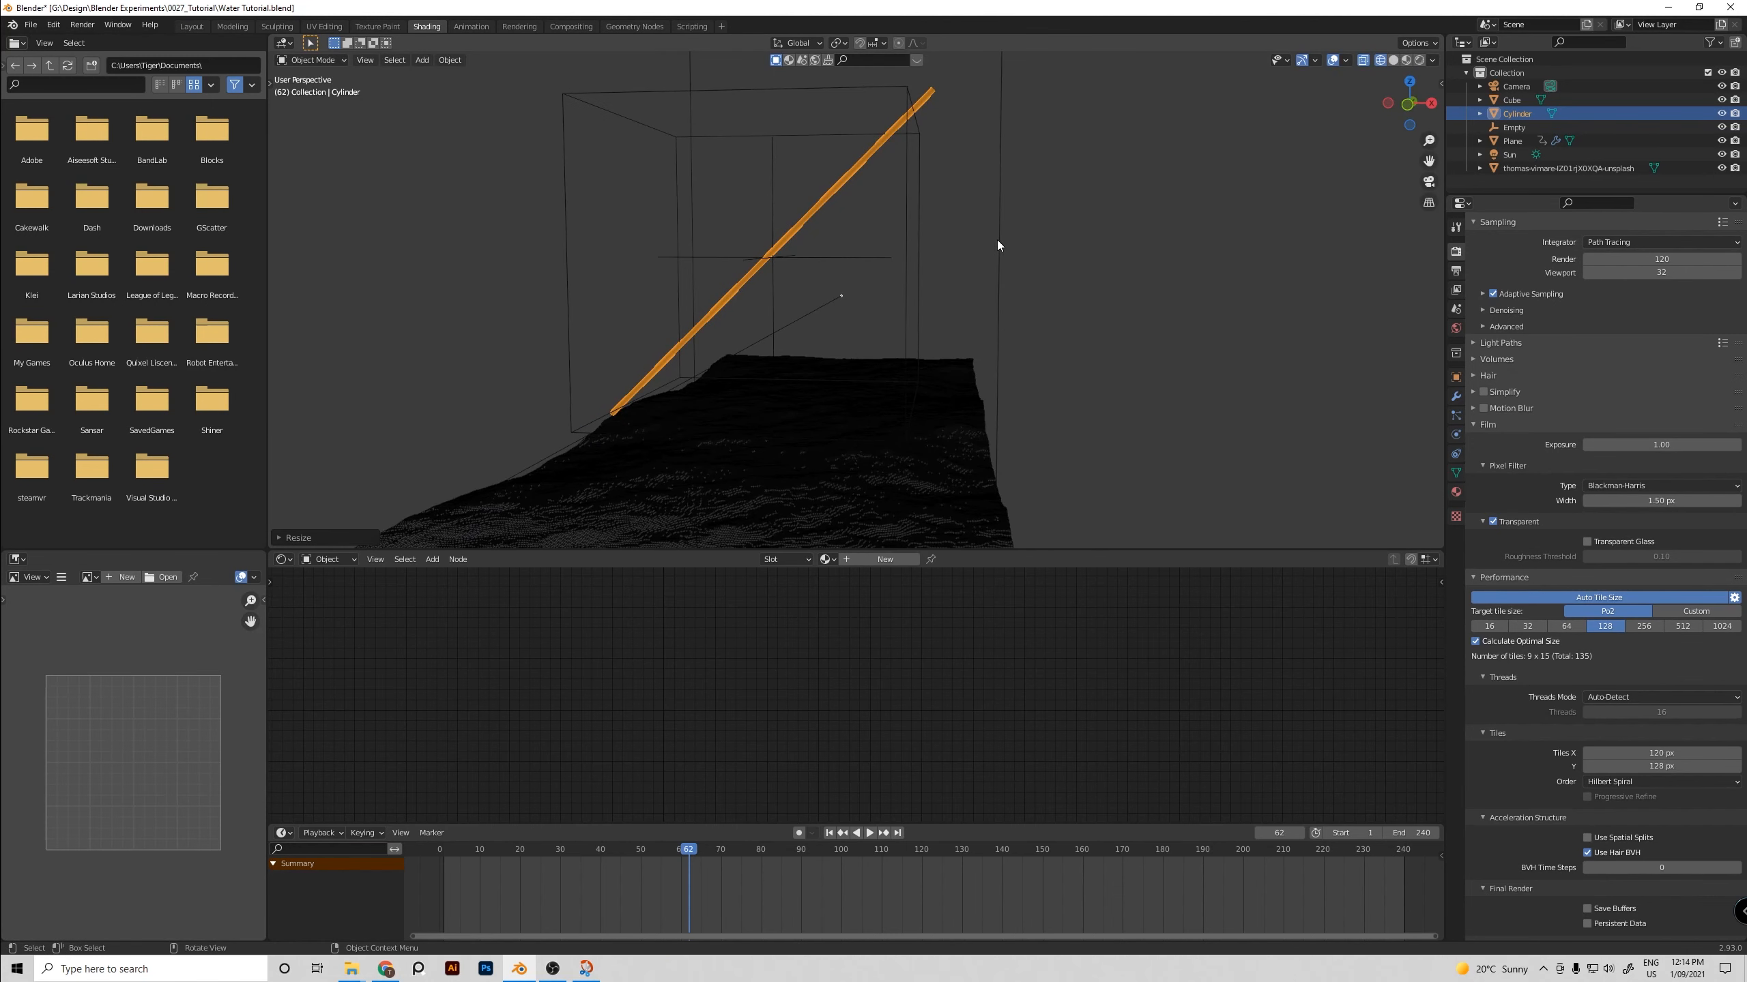
{"action": "key", "text": "ctrl+s"}
Return the viewport to Solid shading and give the cylinder a new material named Light
{"action": "key", "text": "z"}
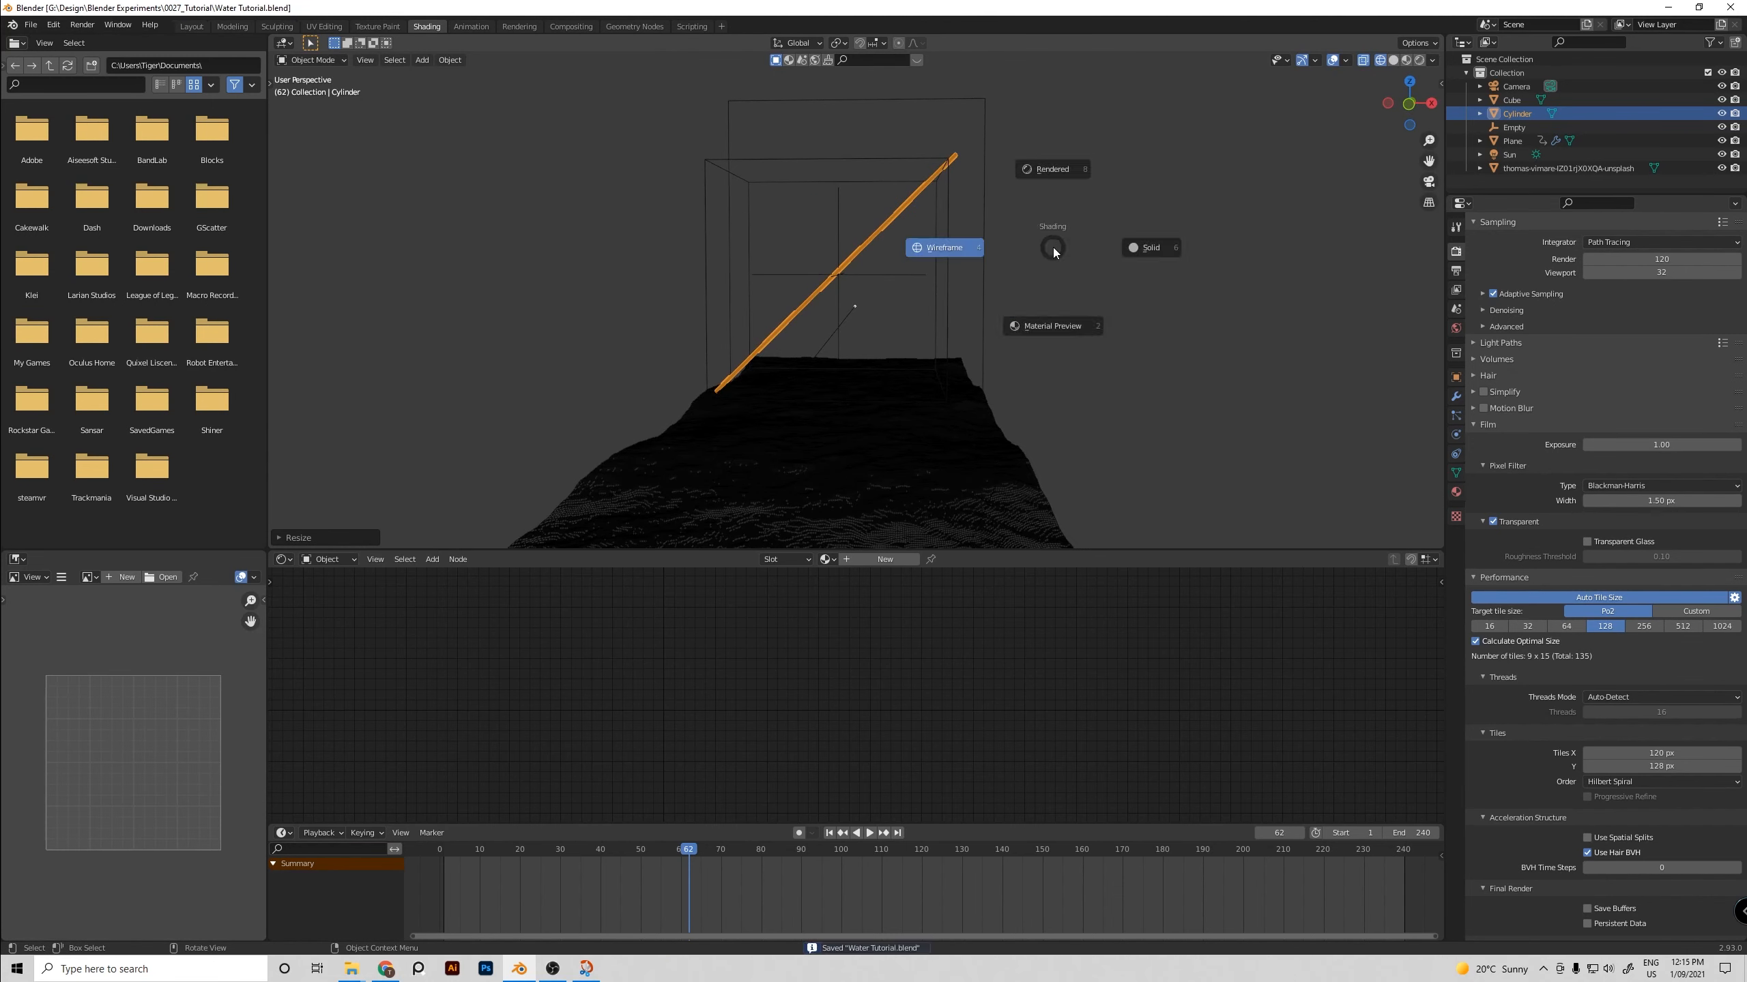
{"action": "left_click", "coordinate": [1173, 246]}
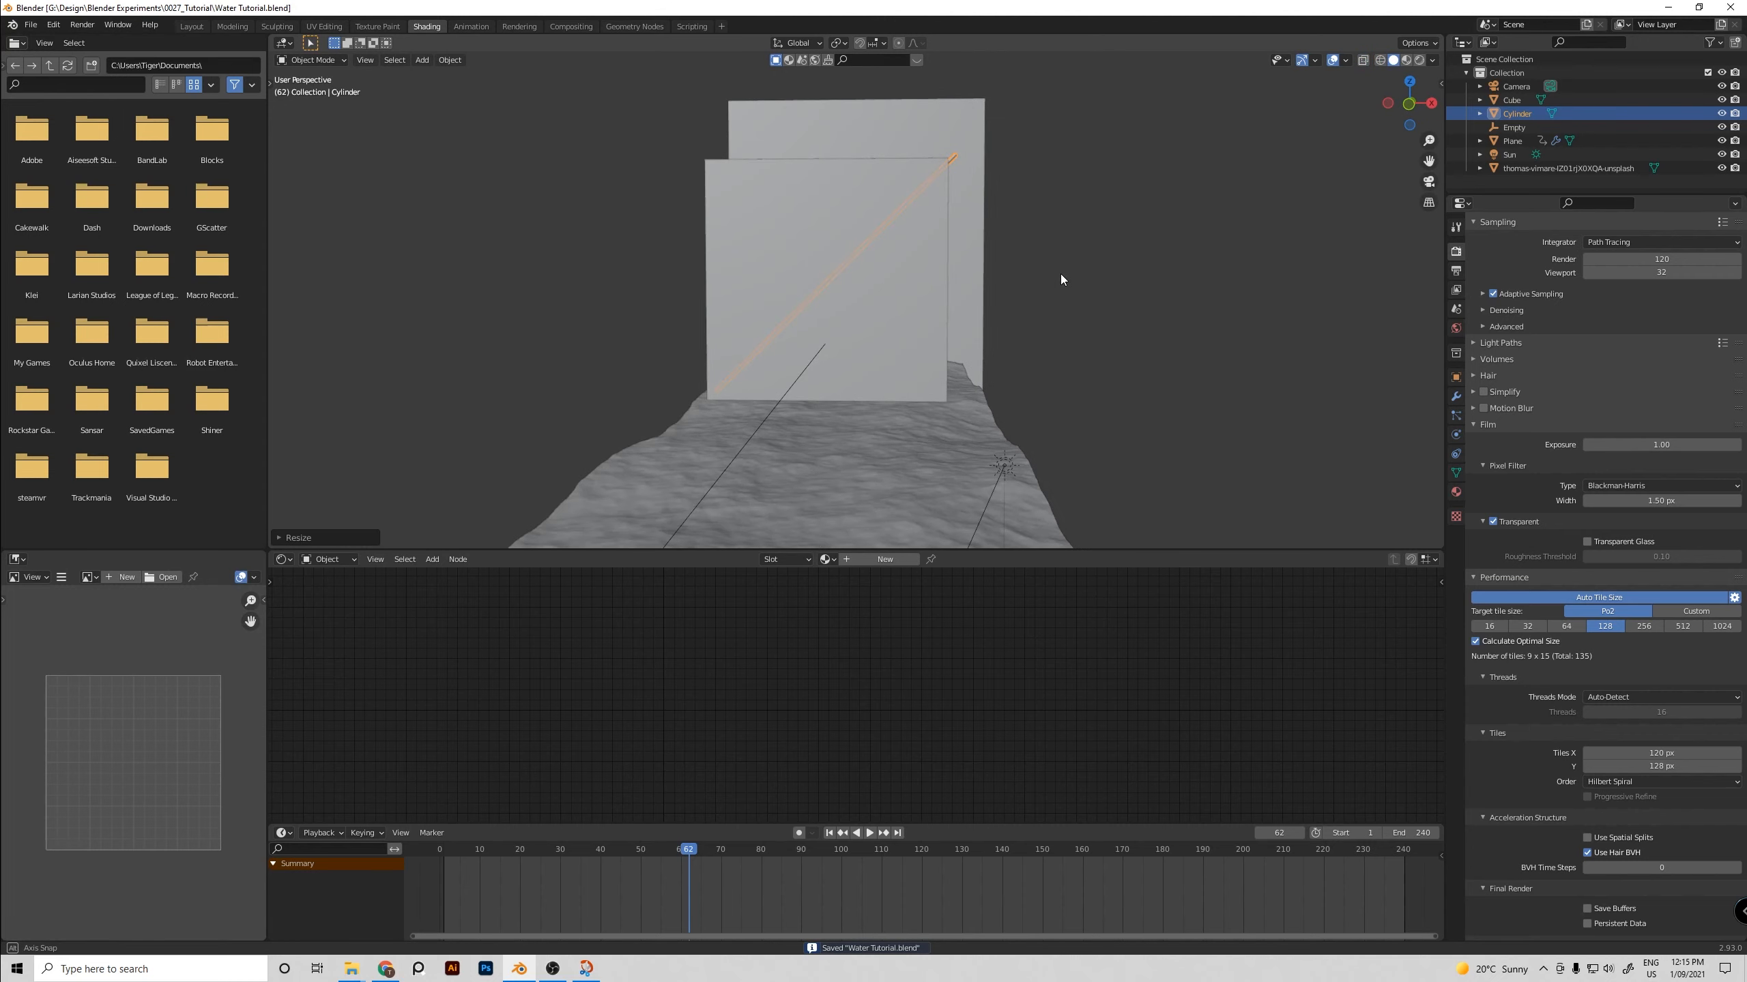
{"action": "left_click", "coordinate": [864, 568]}
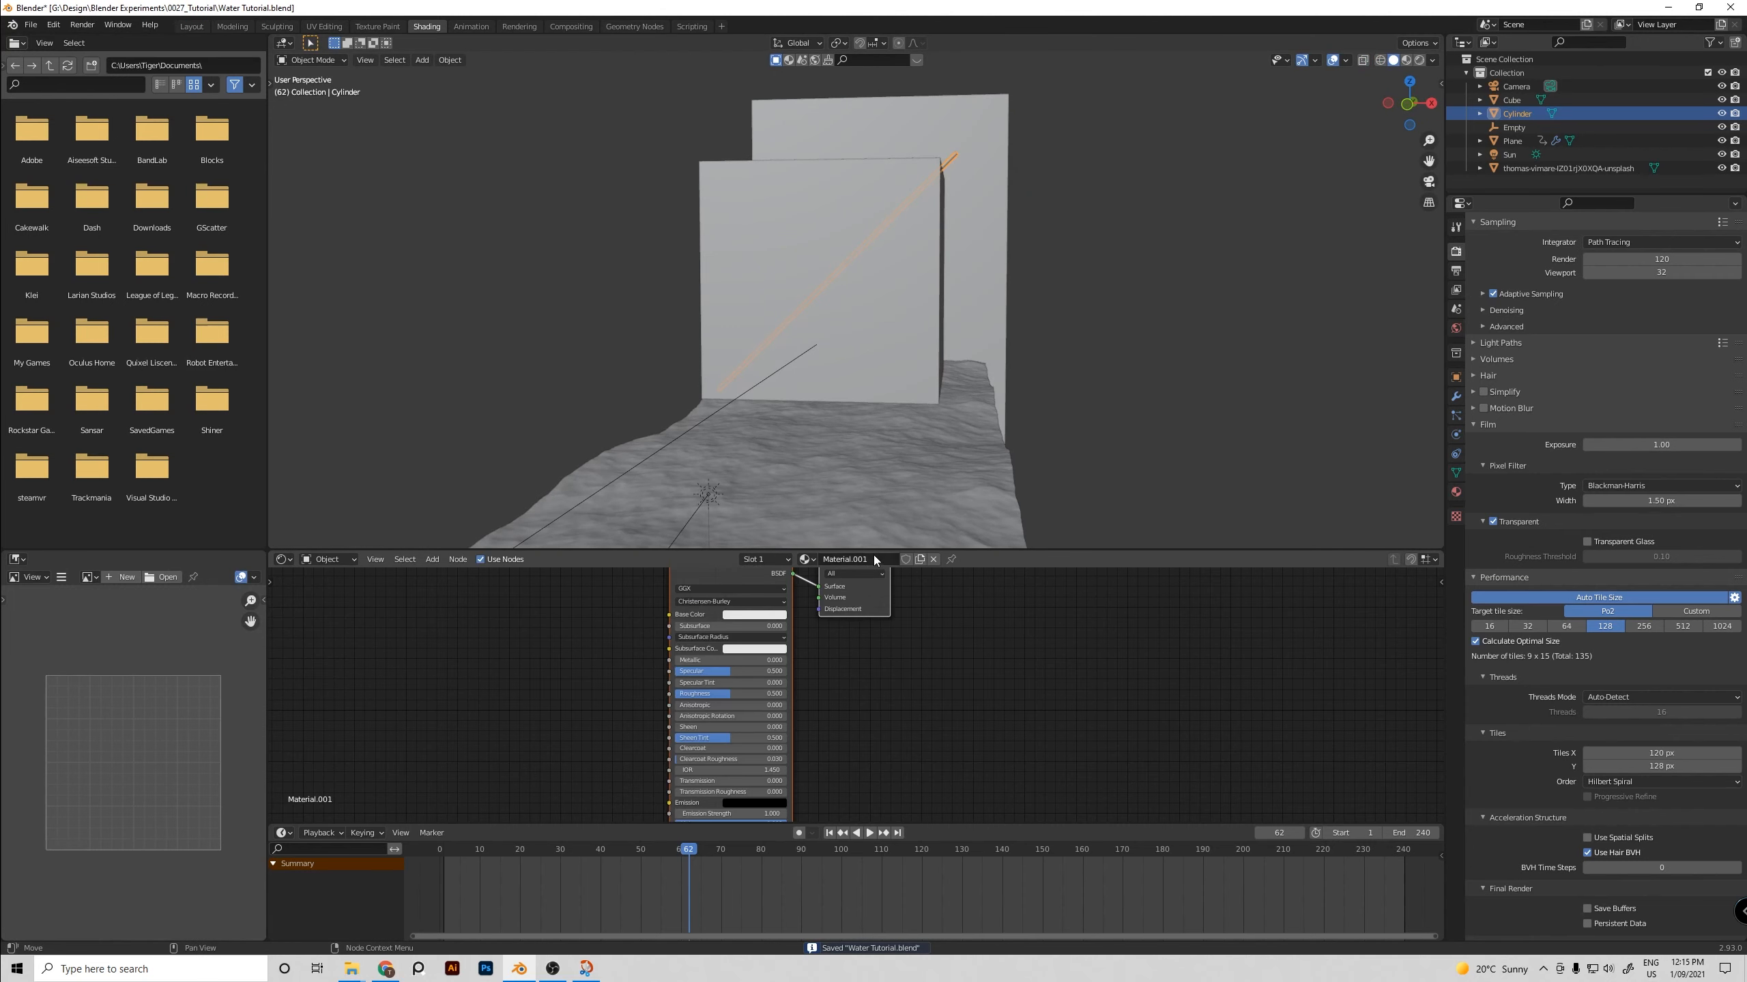
{"action": "key", "text": "ctrl+a"}
{"action": "type", "text": "Light"}
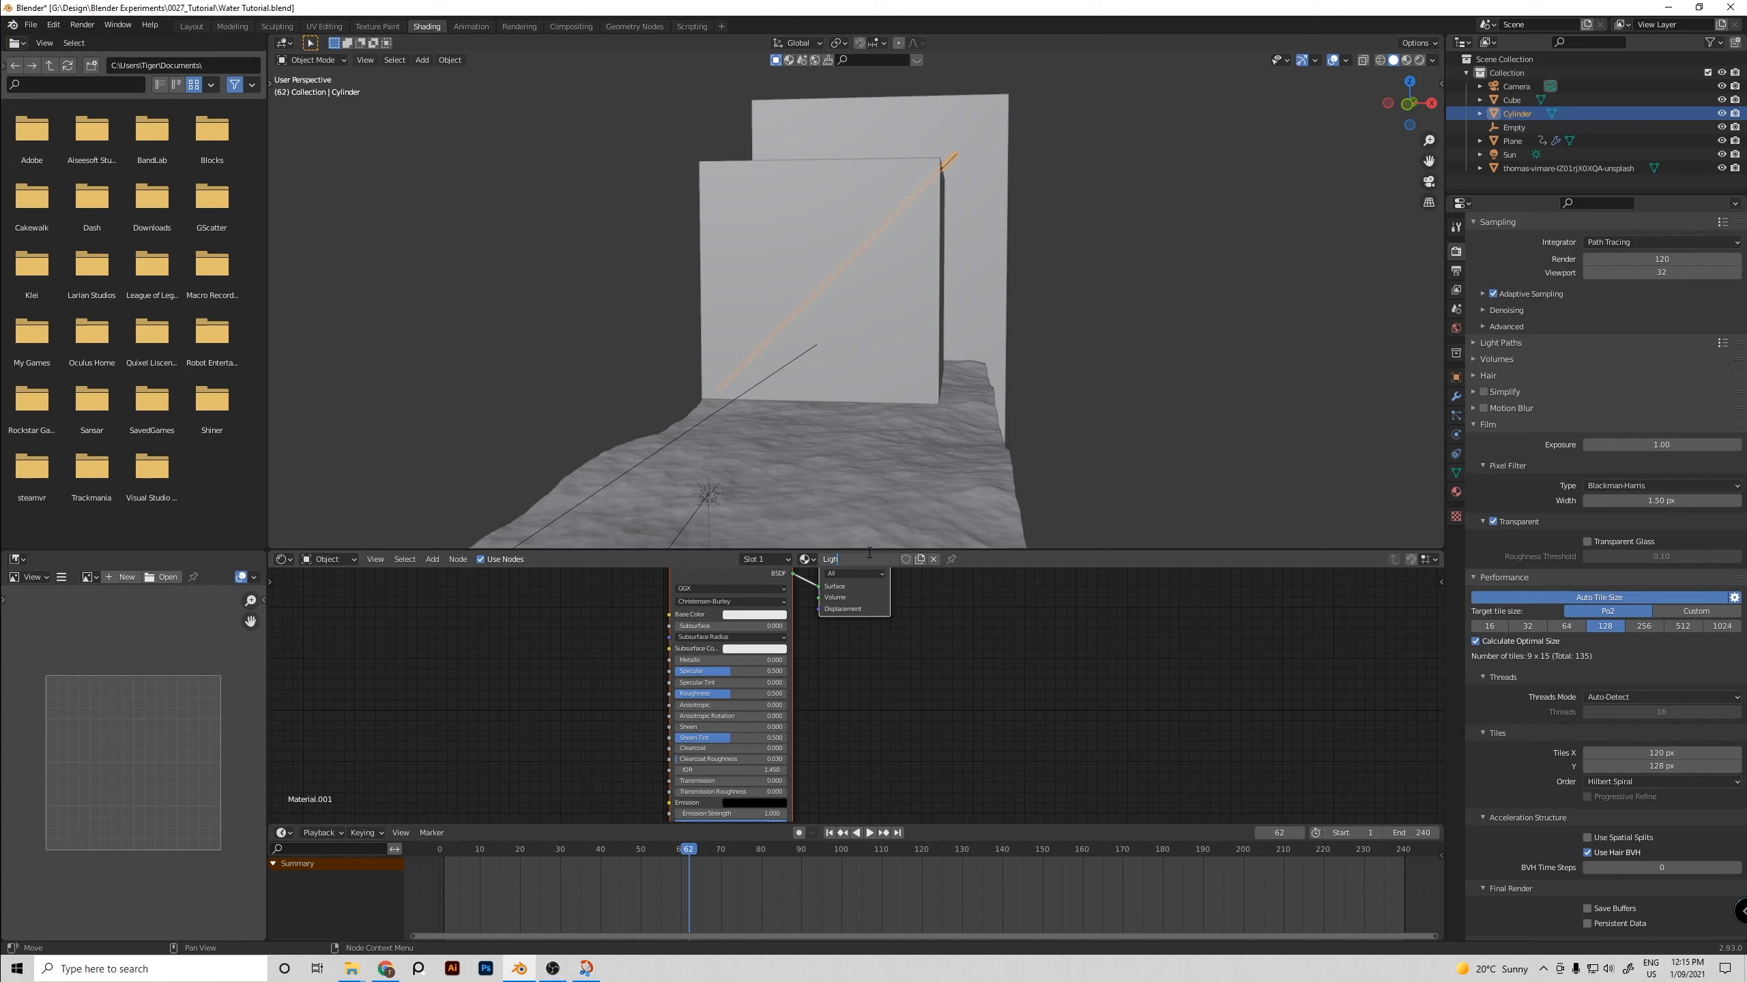
{"action": "key", "text": "Return"}
Replace the Light material's Principled BSDF with an Emission node connected to the Material Output's Surface input
{"action": "key", "text": "Home"}
{"action": "left_click", "coordinate": [778, 607]}
{"action": "key", "text": "Delete"}
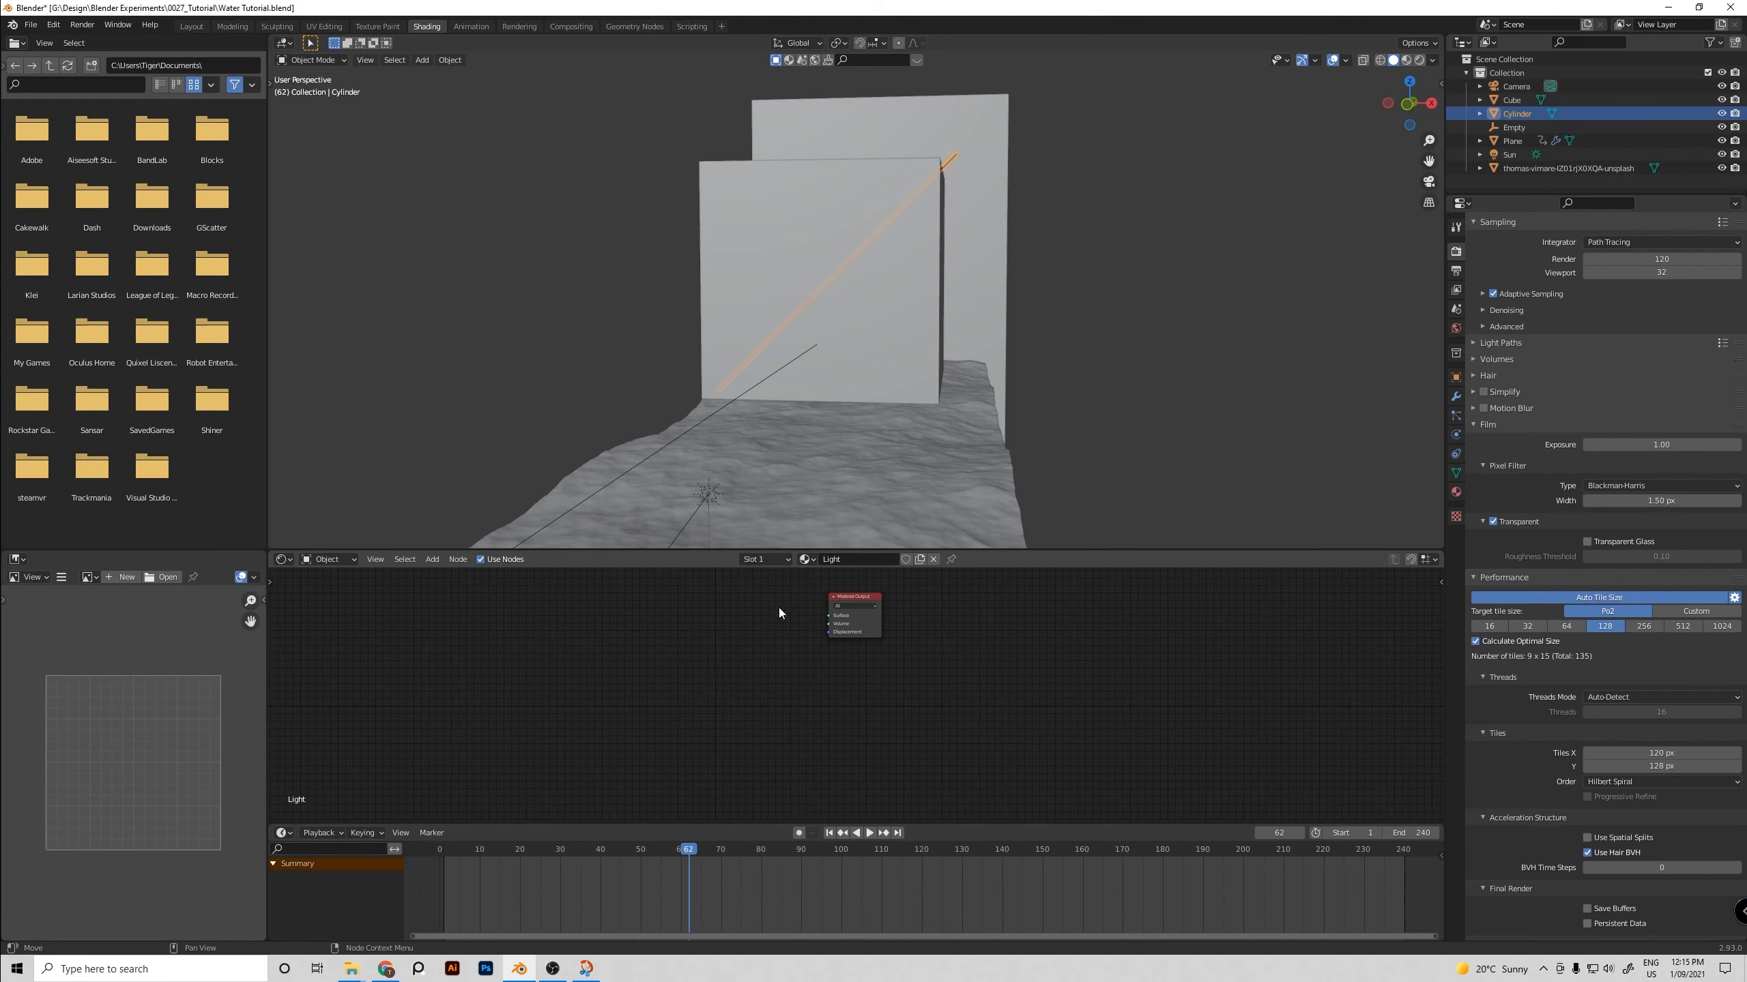
{"action": "key", "text": "shift+a"}
{"action": "type", "text": "em"}
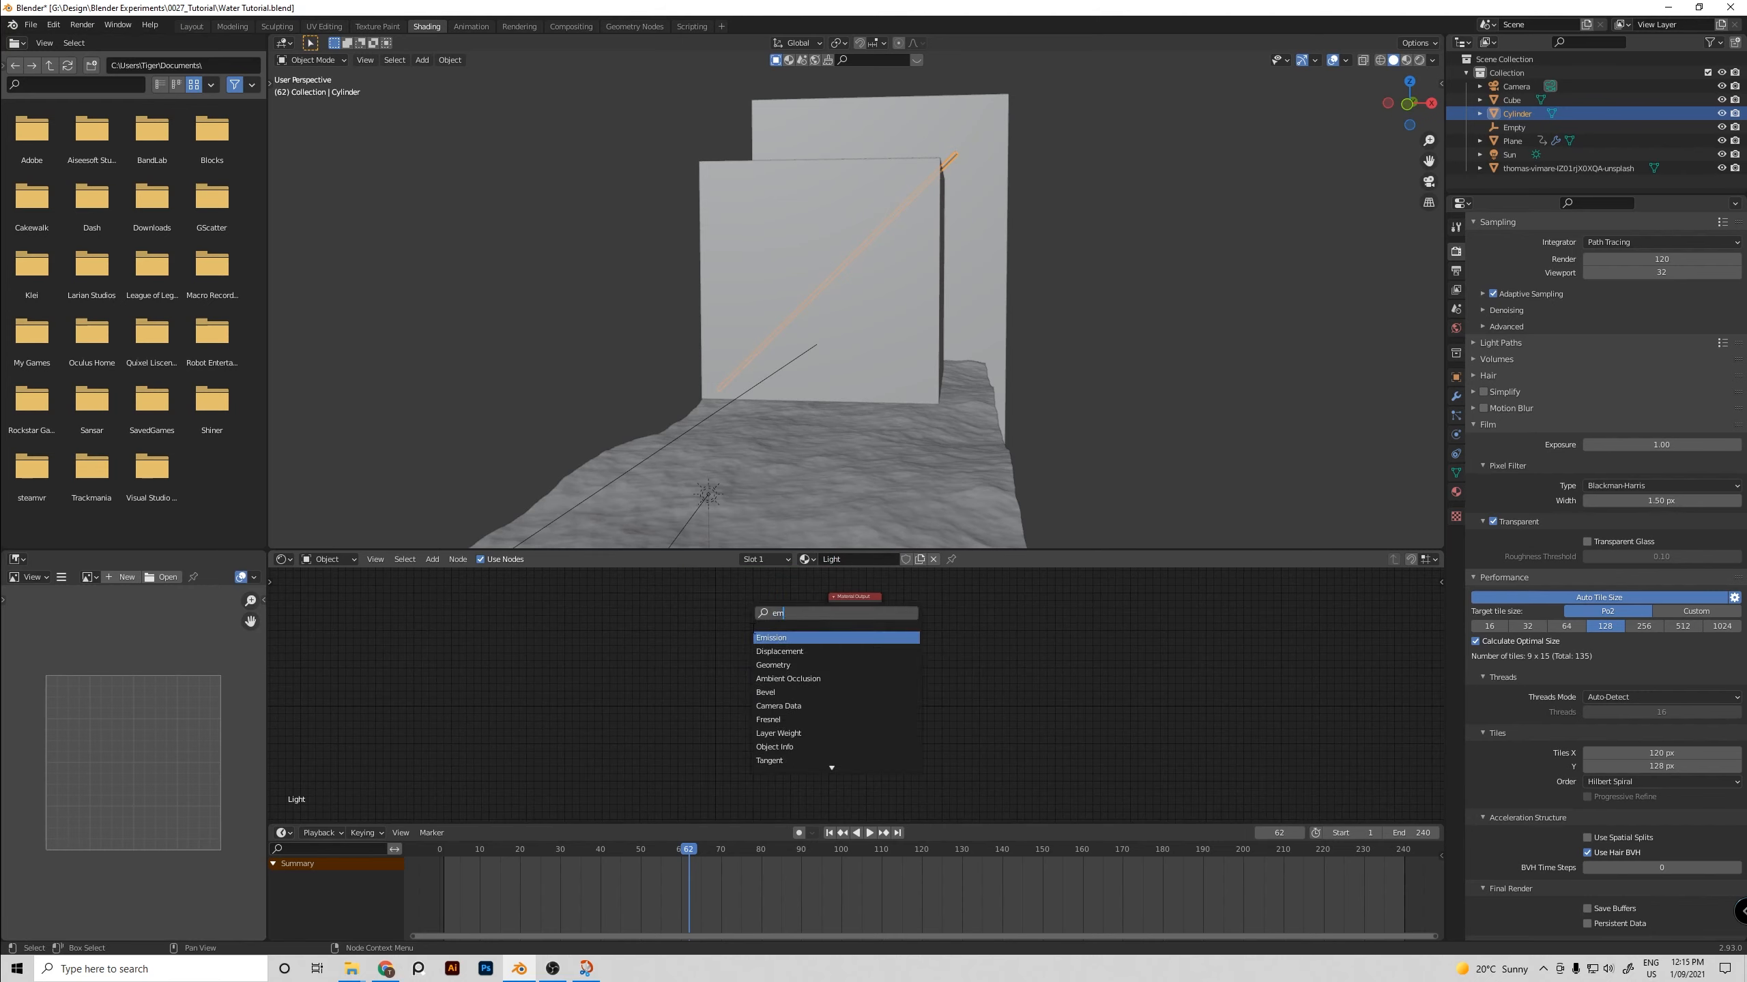
{"action": "key", "text": "Return"}
{"action": "left_click", "coordinate": [762, 630]}
{"action": "left_click_drag", "start_coordinate": [787, 627], "coordinate": [828, 616]}
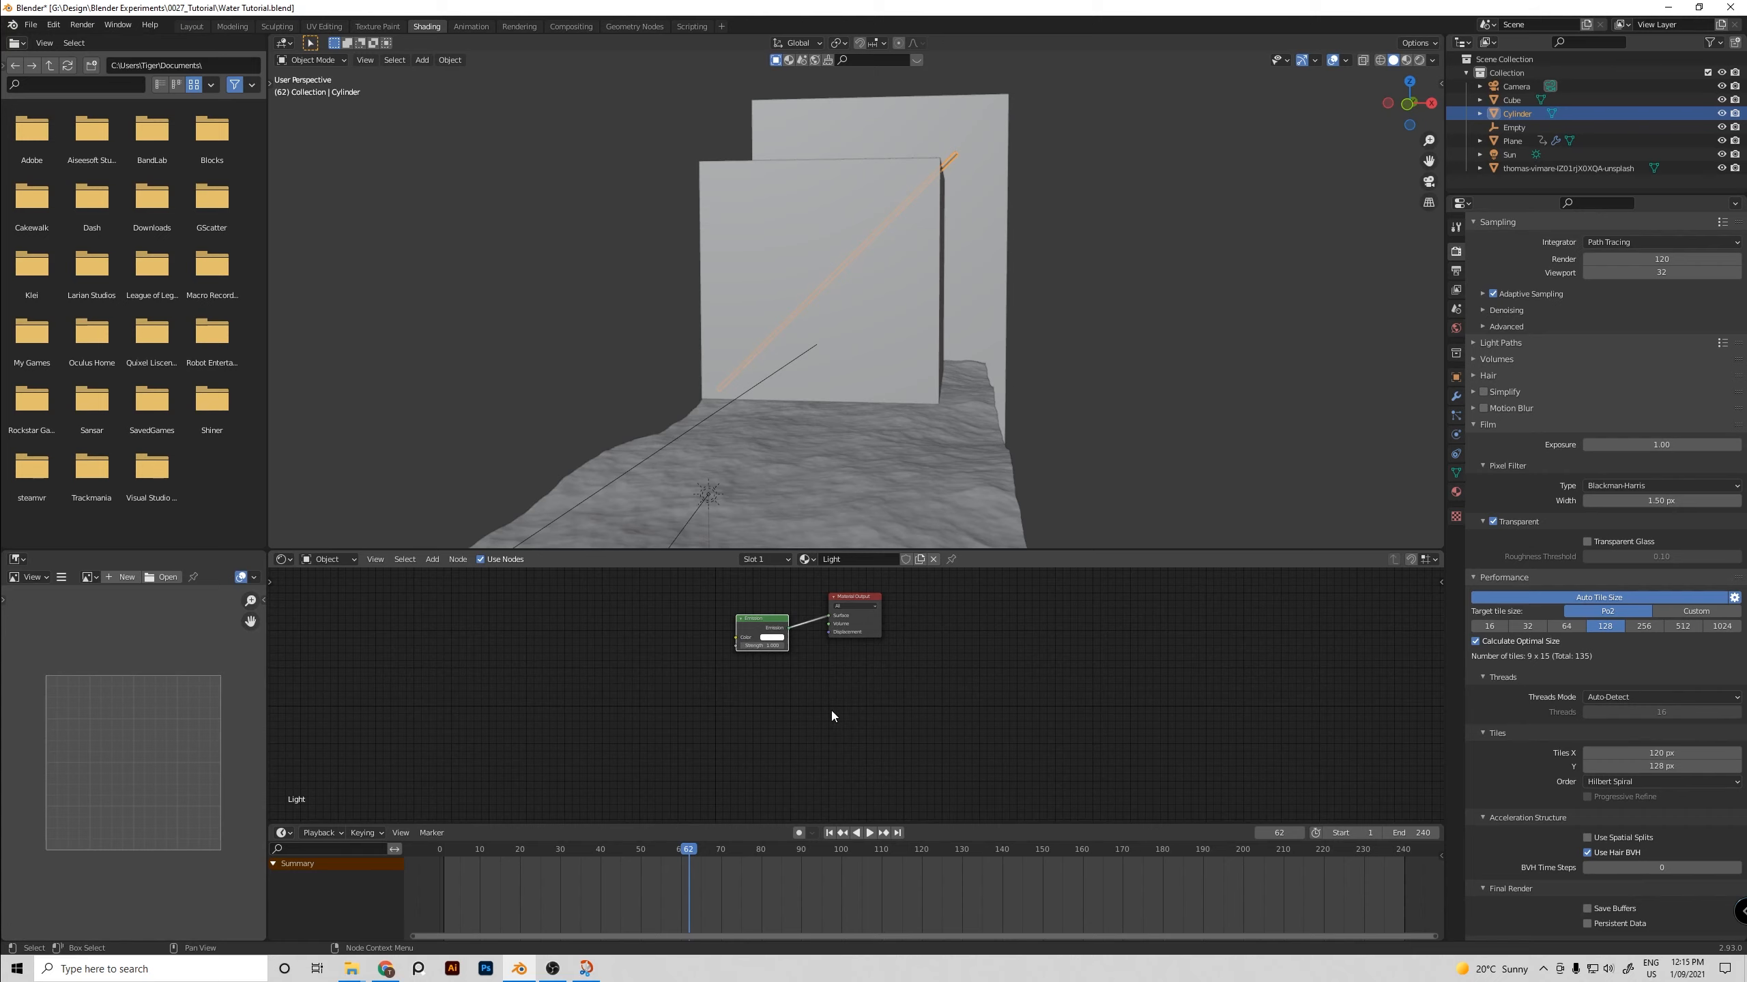
Set the Emission color to a warm orange with hue 0.090, saturation 0.665 and value 1.000, and save the file
{"action": "key", "text": "Home"}
{"action": "left_click", "coordinate": [779, 708]}
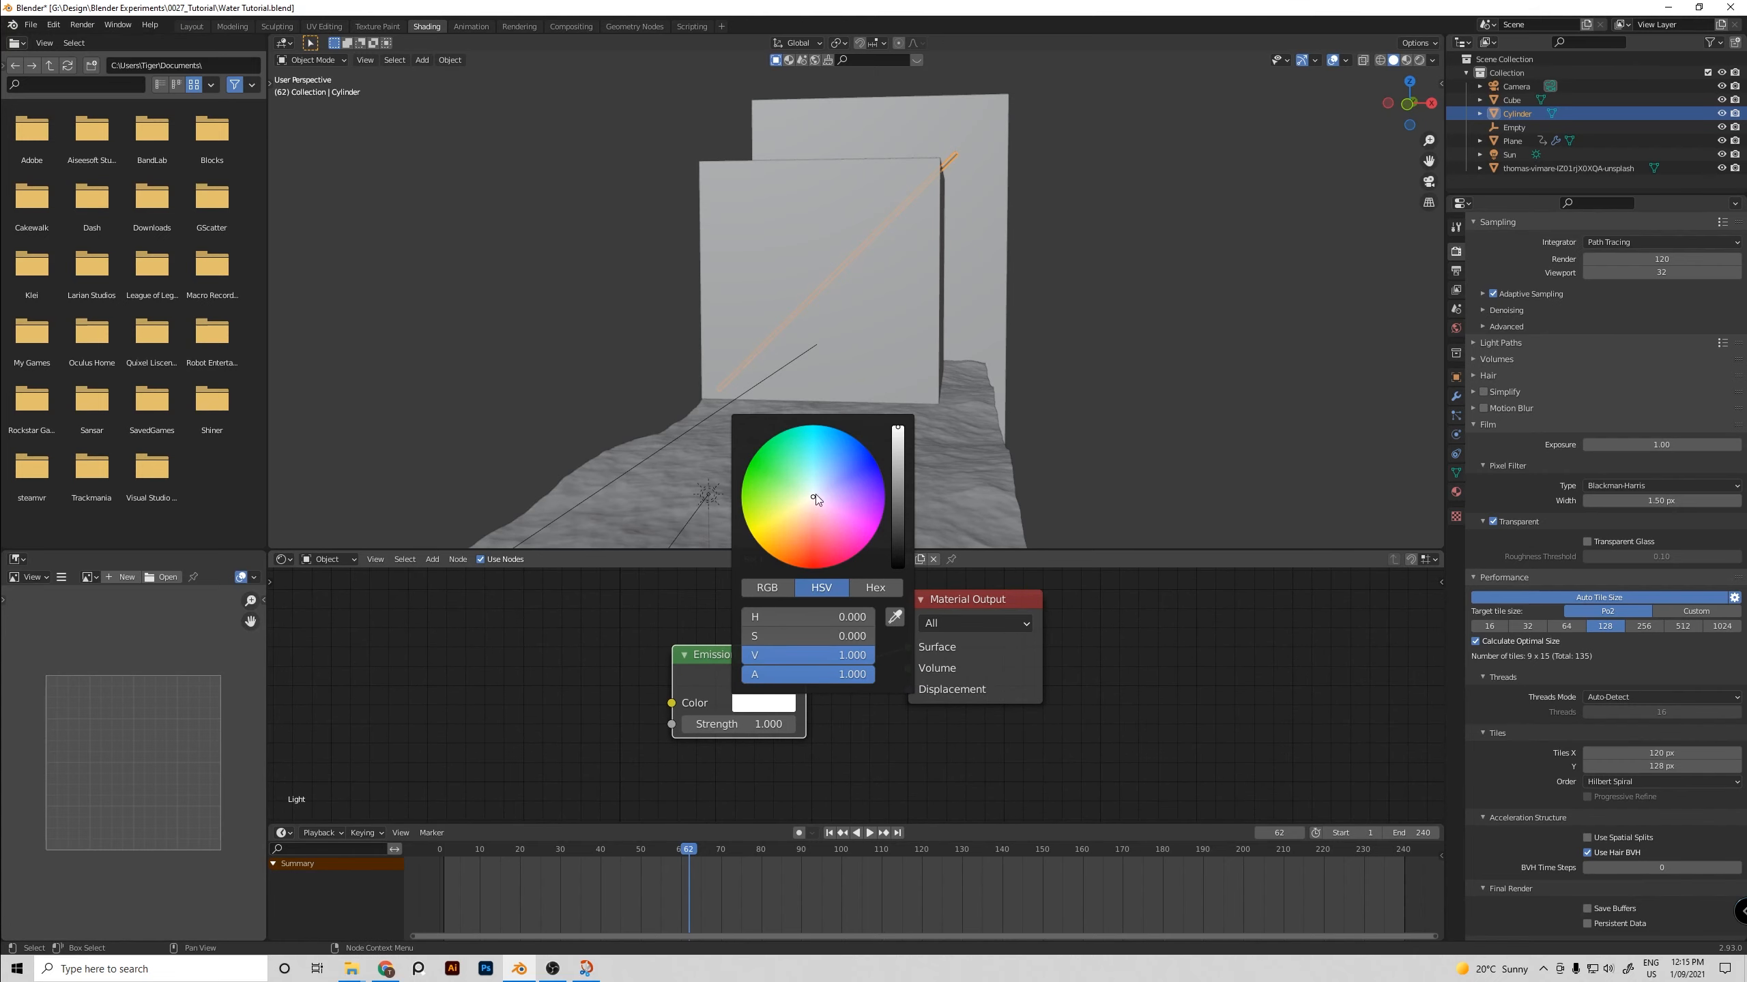
{"action": "left_click_drag", "start_coordinate": [805, 483], "coordinate": [796, 518]}
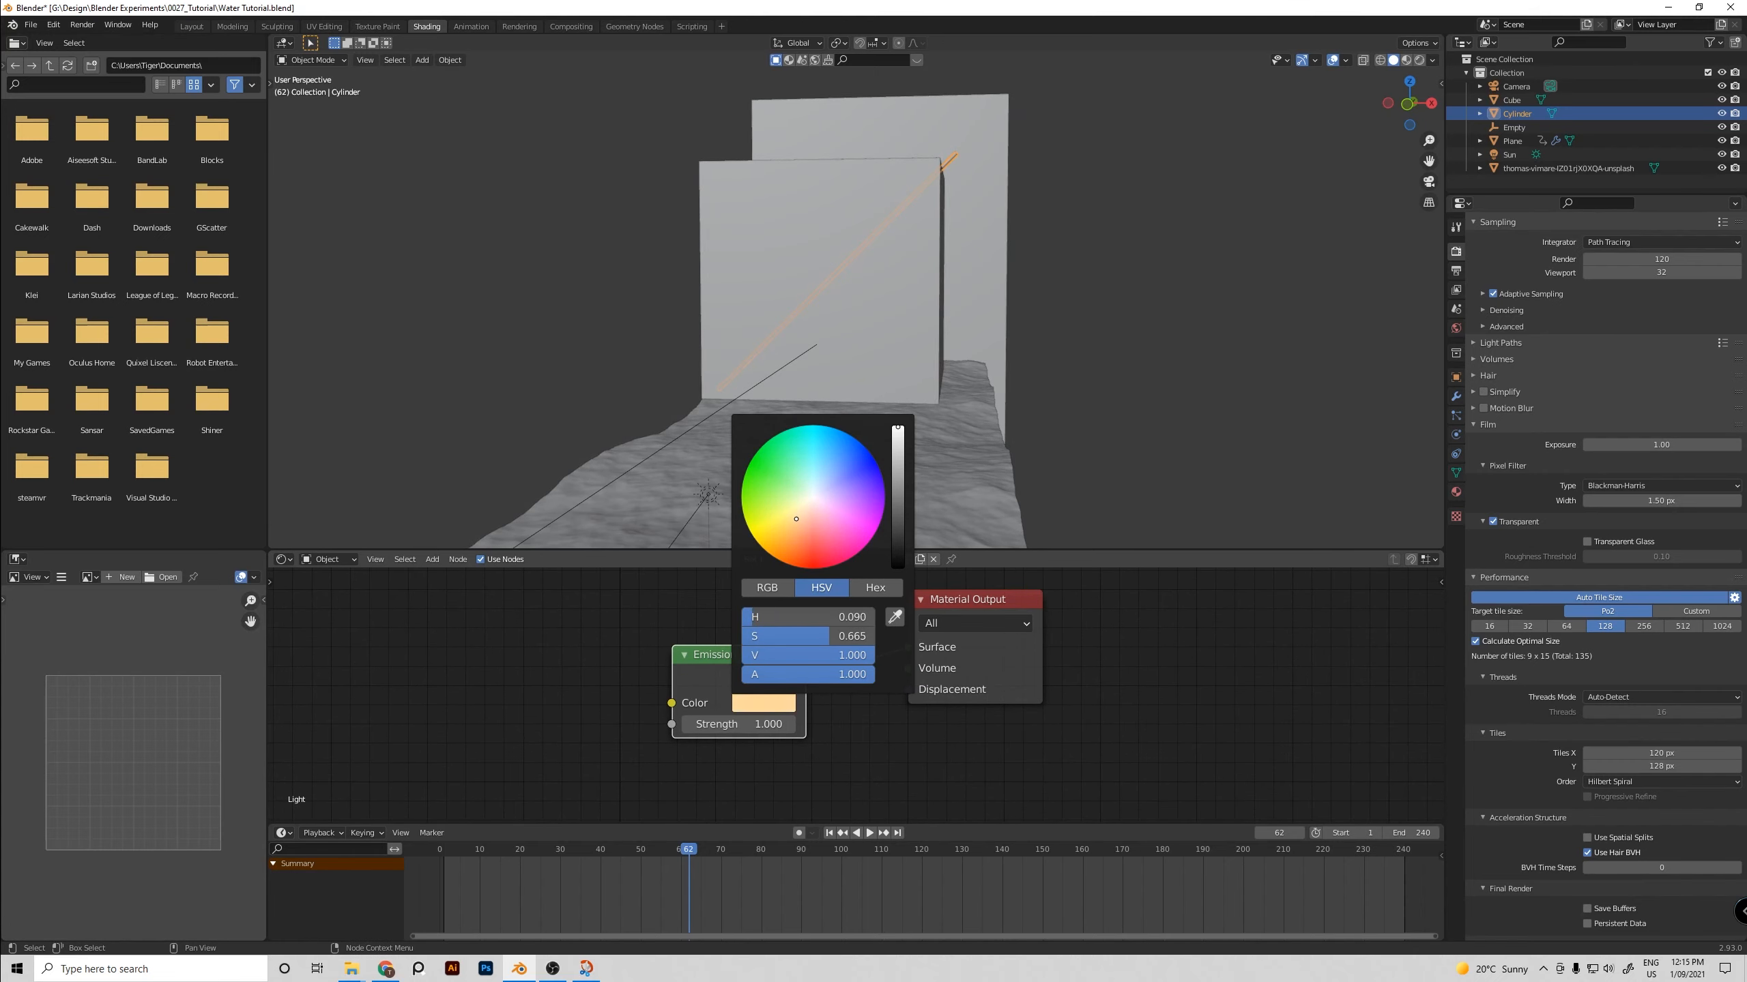
{"action": "key", "text": "ctrl+s"}
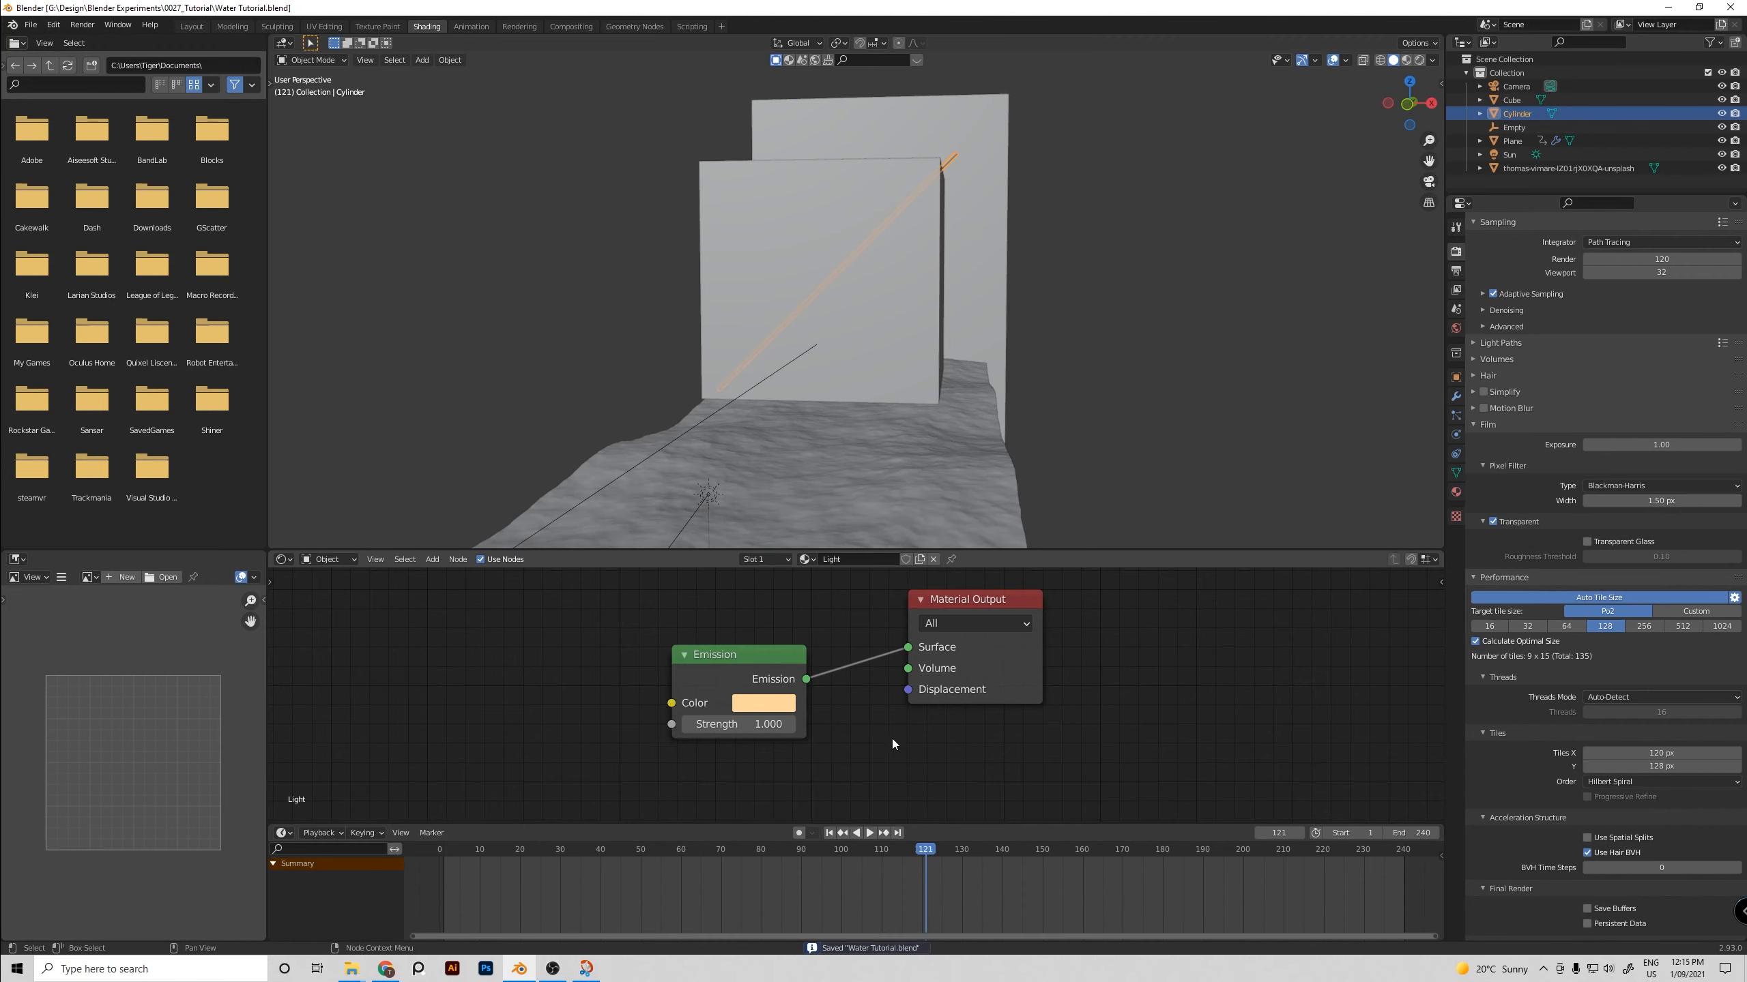
{"action": "key", "text": "Escape"}
Show the rendered camera view and shorten the cylinder along its local Z axis
{"action": "middle_click_drag", "start_coordinate": [1128, 261], "coordinate": [975, 232]}
{"action": "key", "text": "z"}
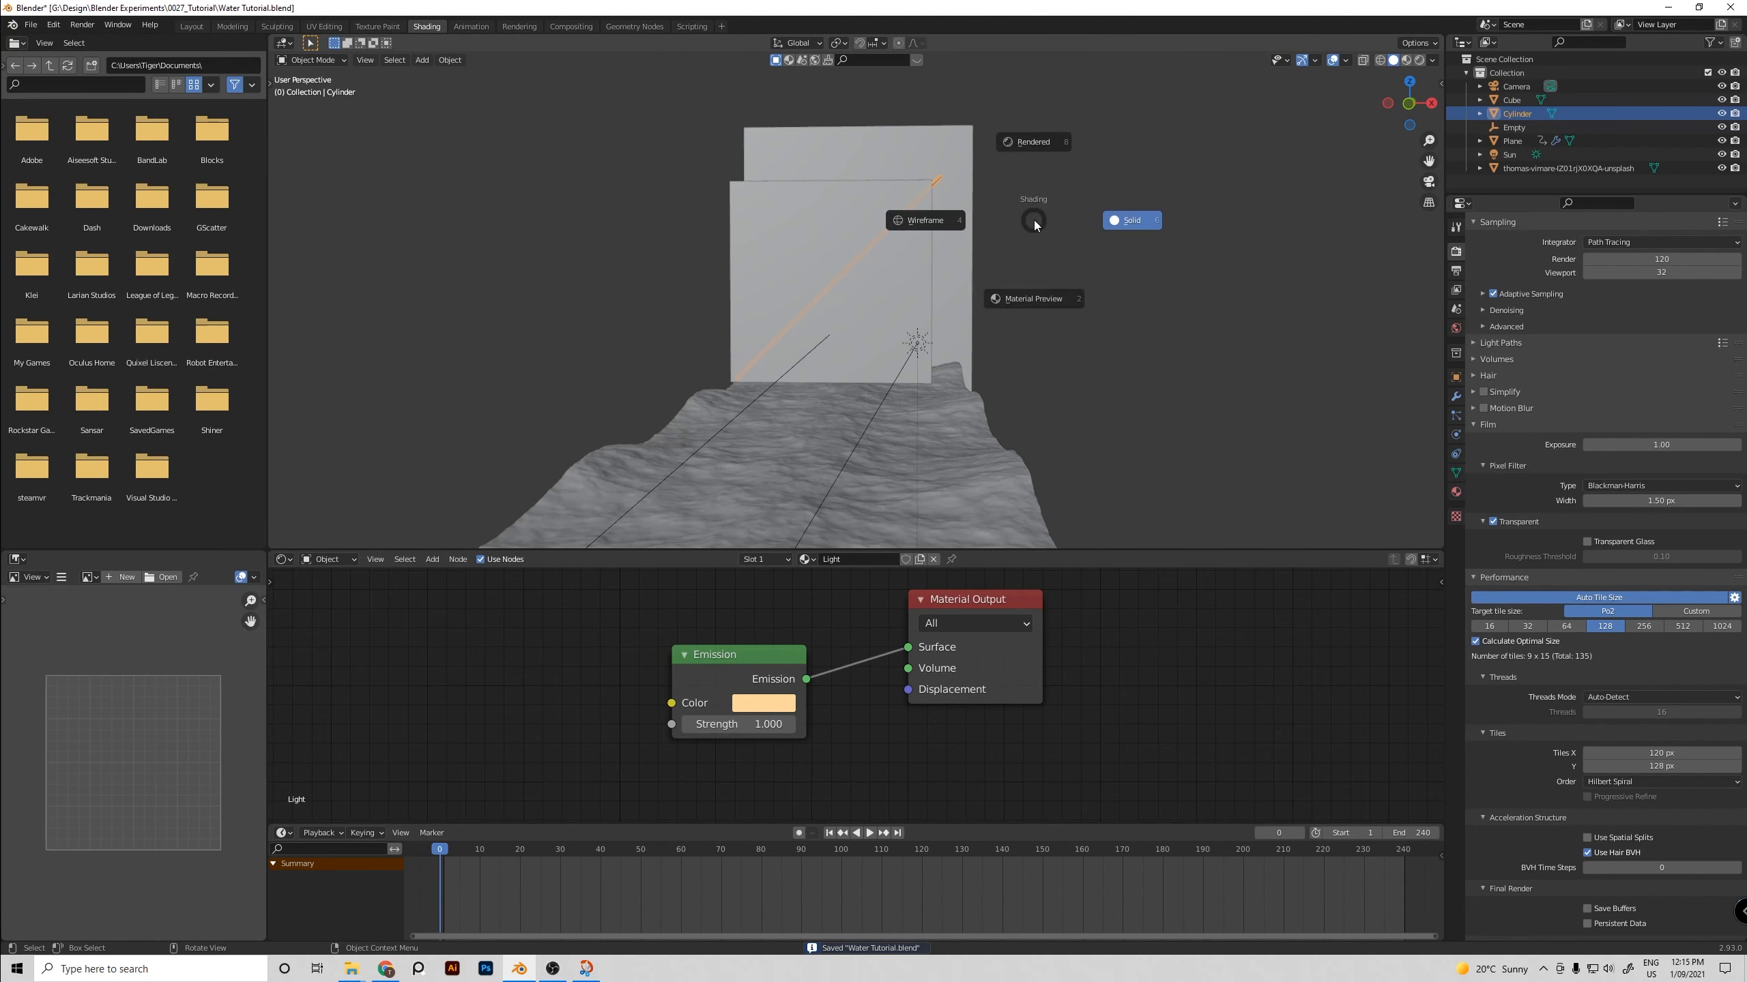
{"action": "left_click", "coordinate": [1039, 172]}
{"action": "key", "text": "KP_0"}
{"action": "key", "text": "s"}
{"action": "key", "text": "z"}
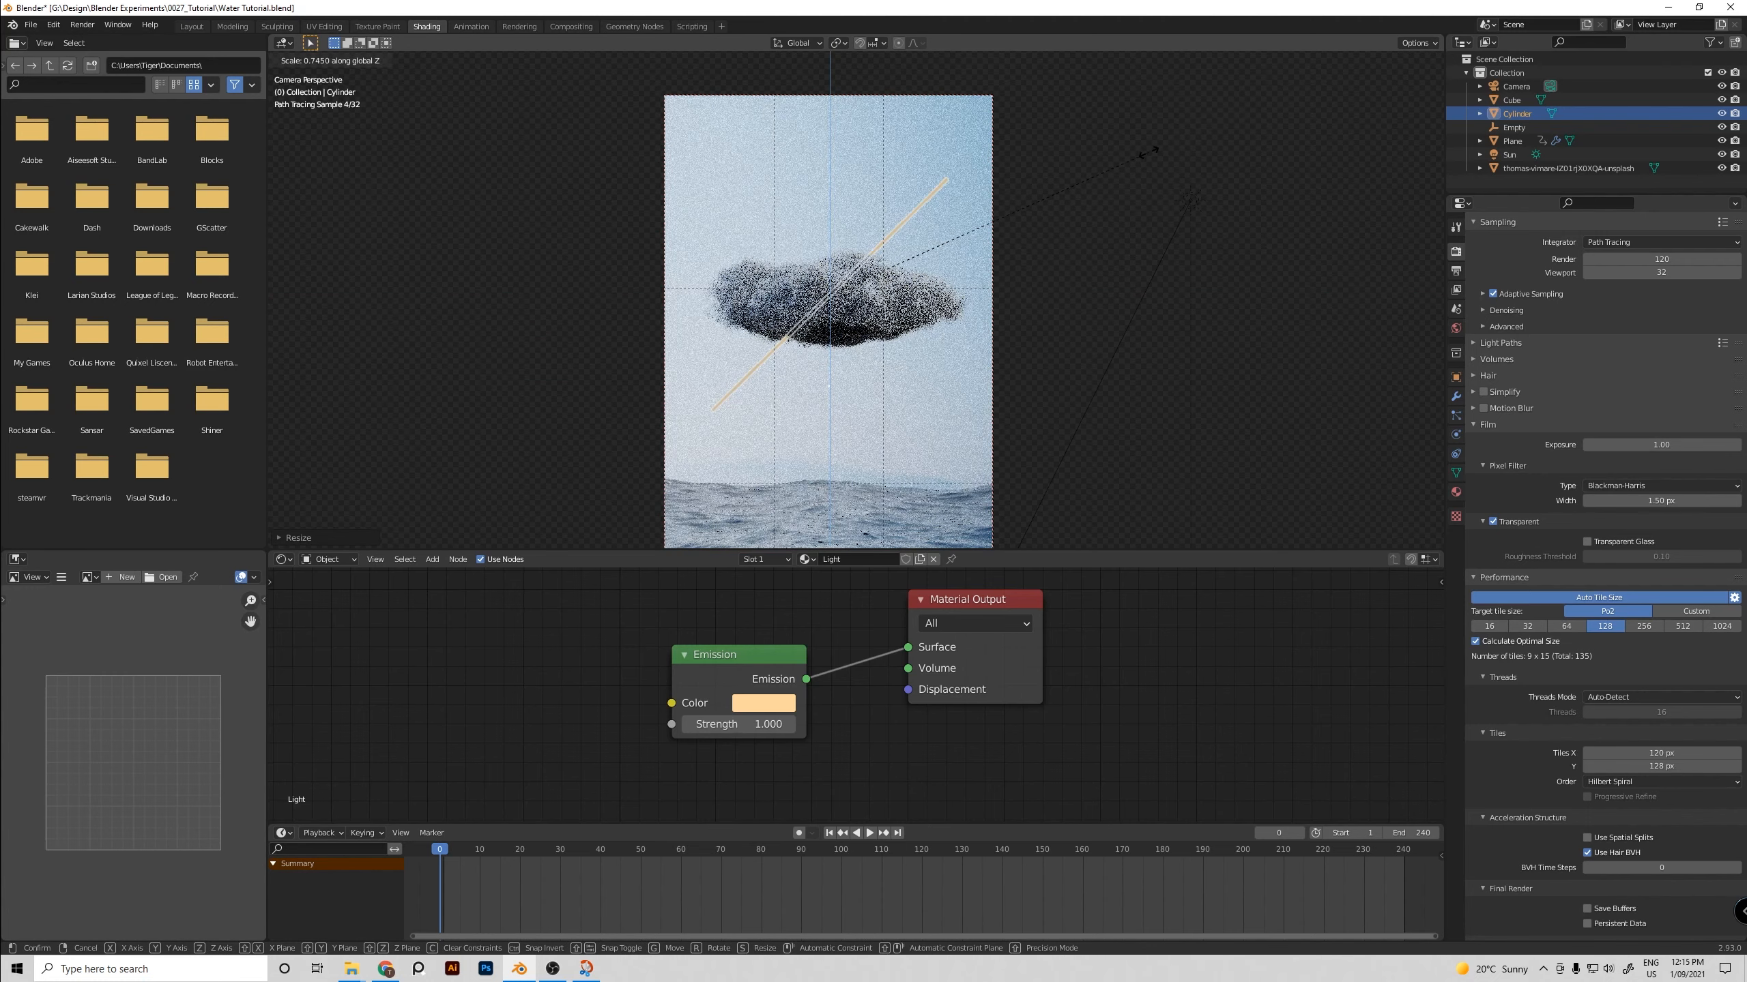
{"action": "key", "text": "z"}
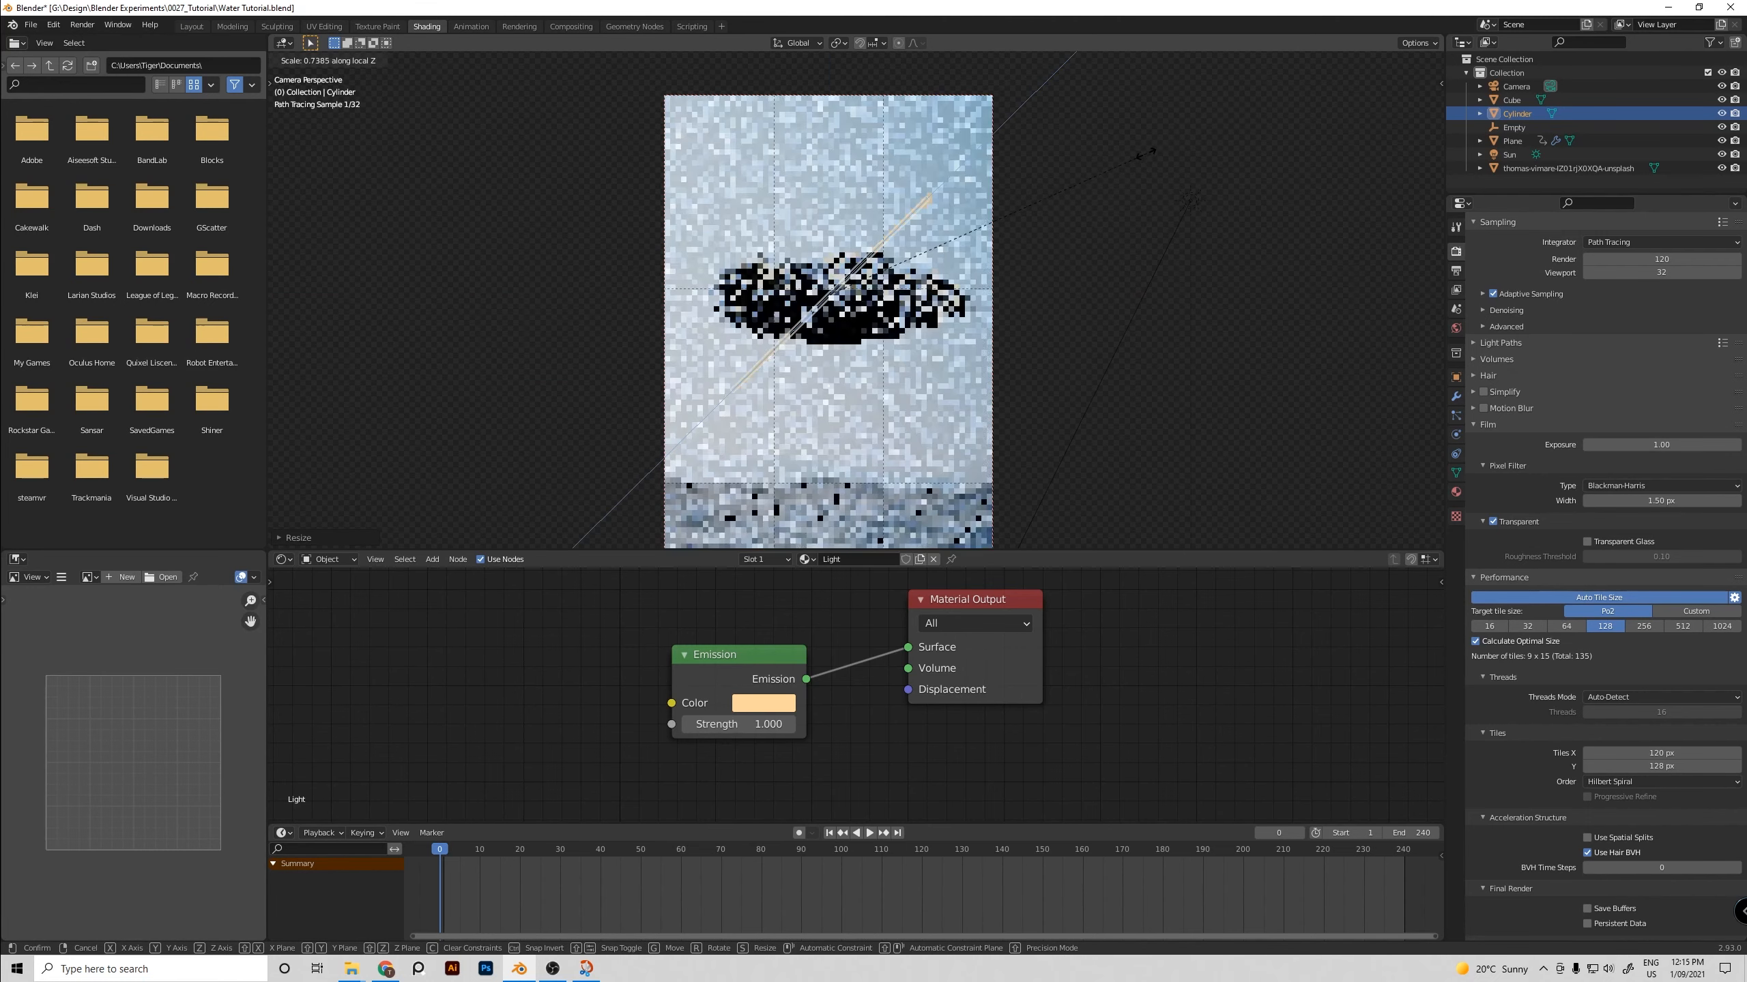
{"action": "left_click", "coordinate": [1045, 199]}
Rotate the cylinder to a steeper angle through the cloud and adjust its thickness by scaling with Z excluded
{"action": "key", "text": "r"}
{"action": "left_click", "coordinate": [999, 384]}
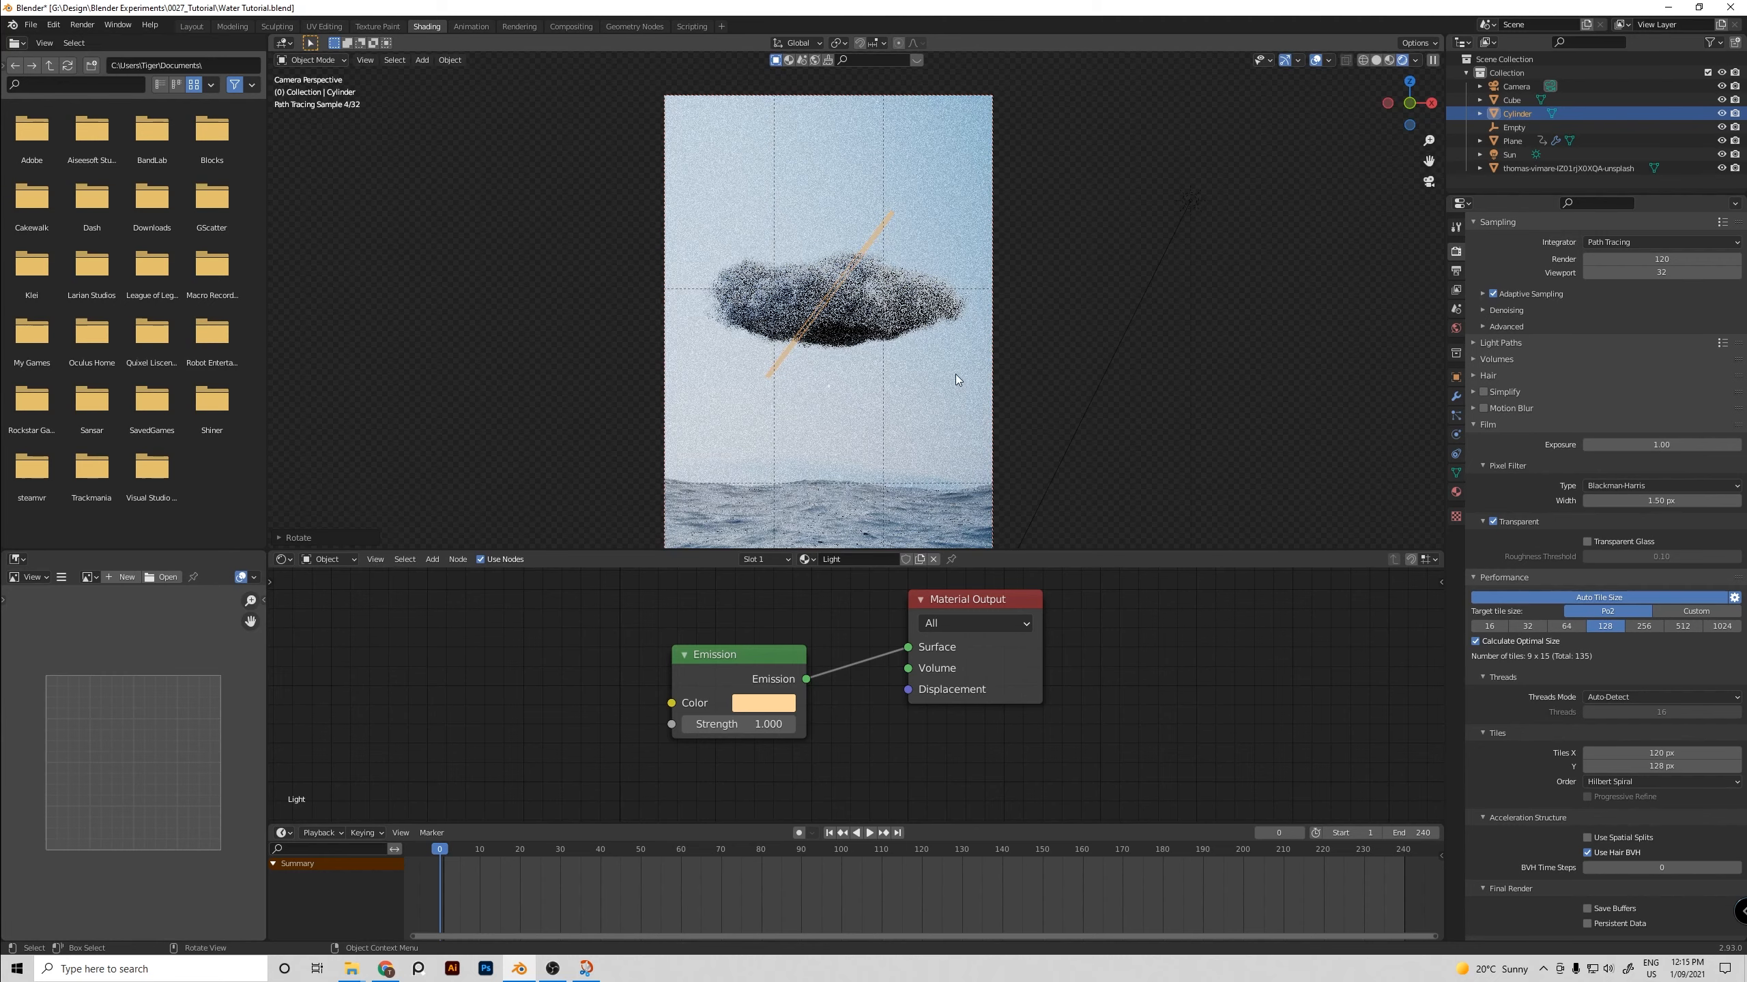
{"action": "scroll", "coordinate": [955, 374], "scroll_direction": "down", "scroll_amount": 1}
{"action": "key", "text": "s"}
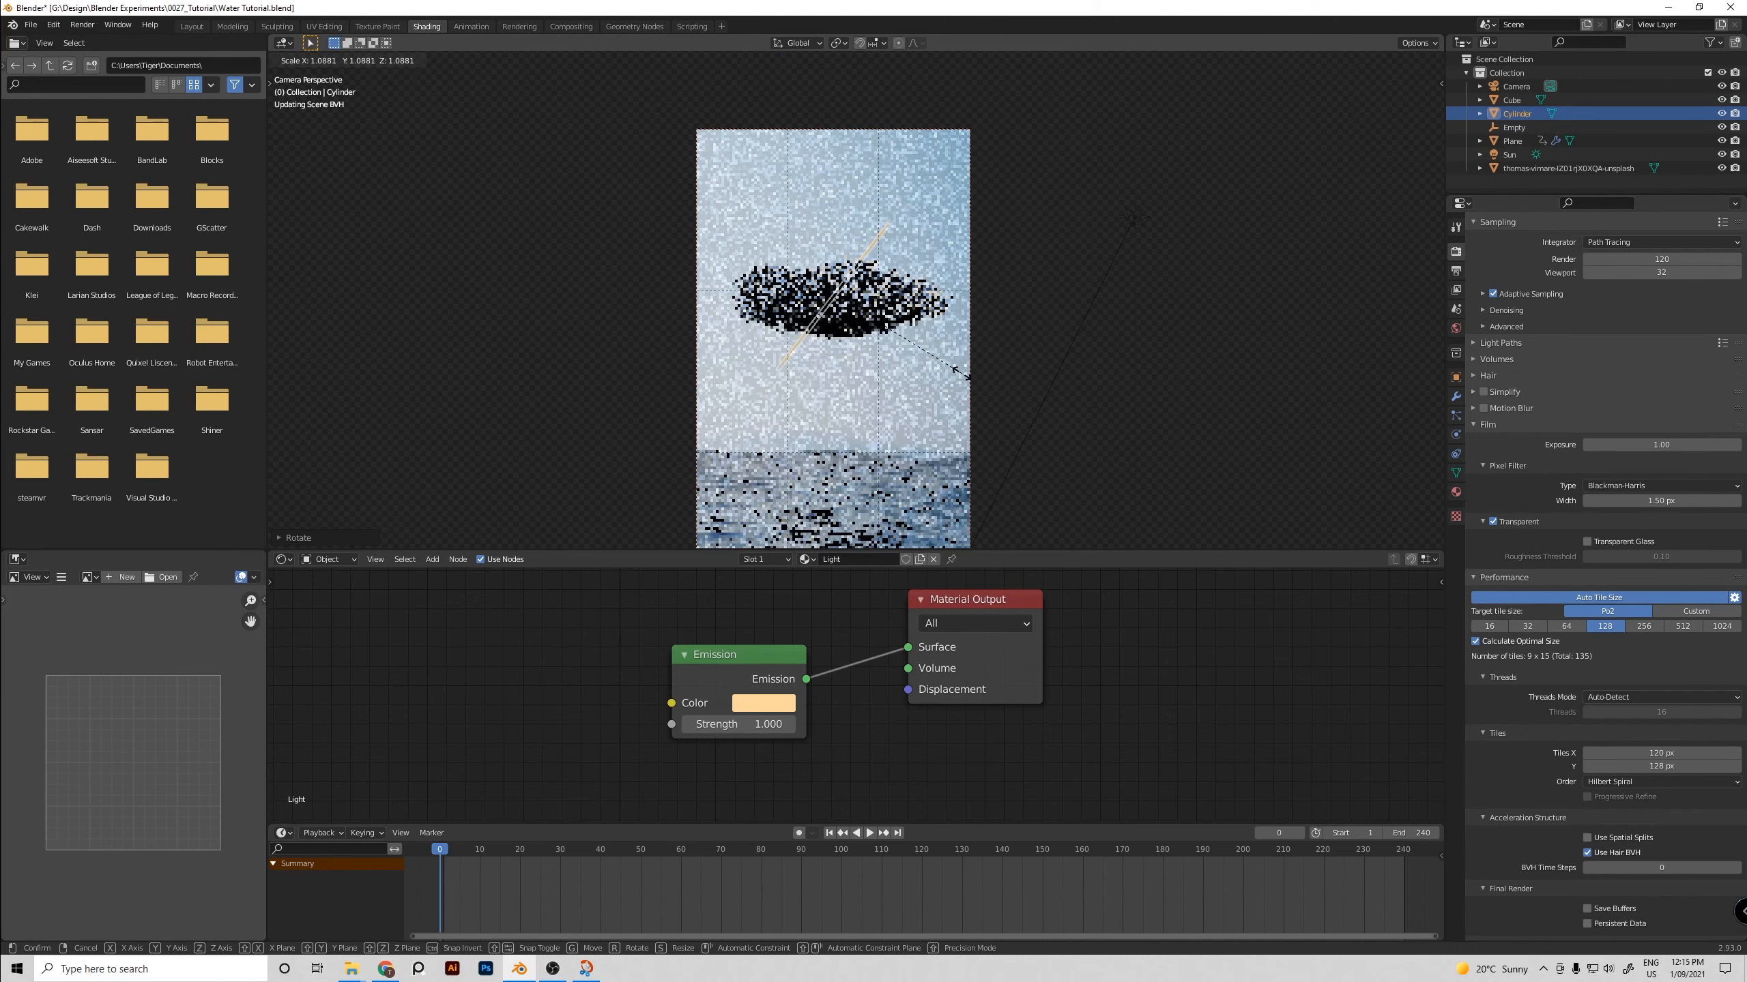
{"action": "key", "text": "shift+z"}
{"action": "left_click", "coordinate": [973, 377]}
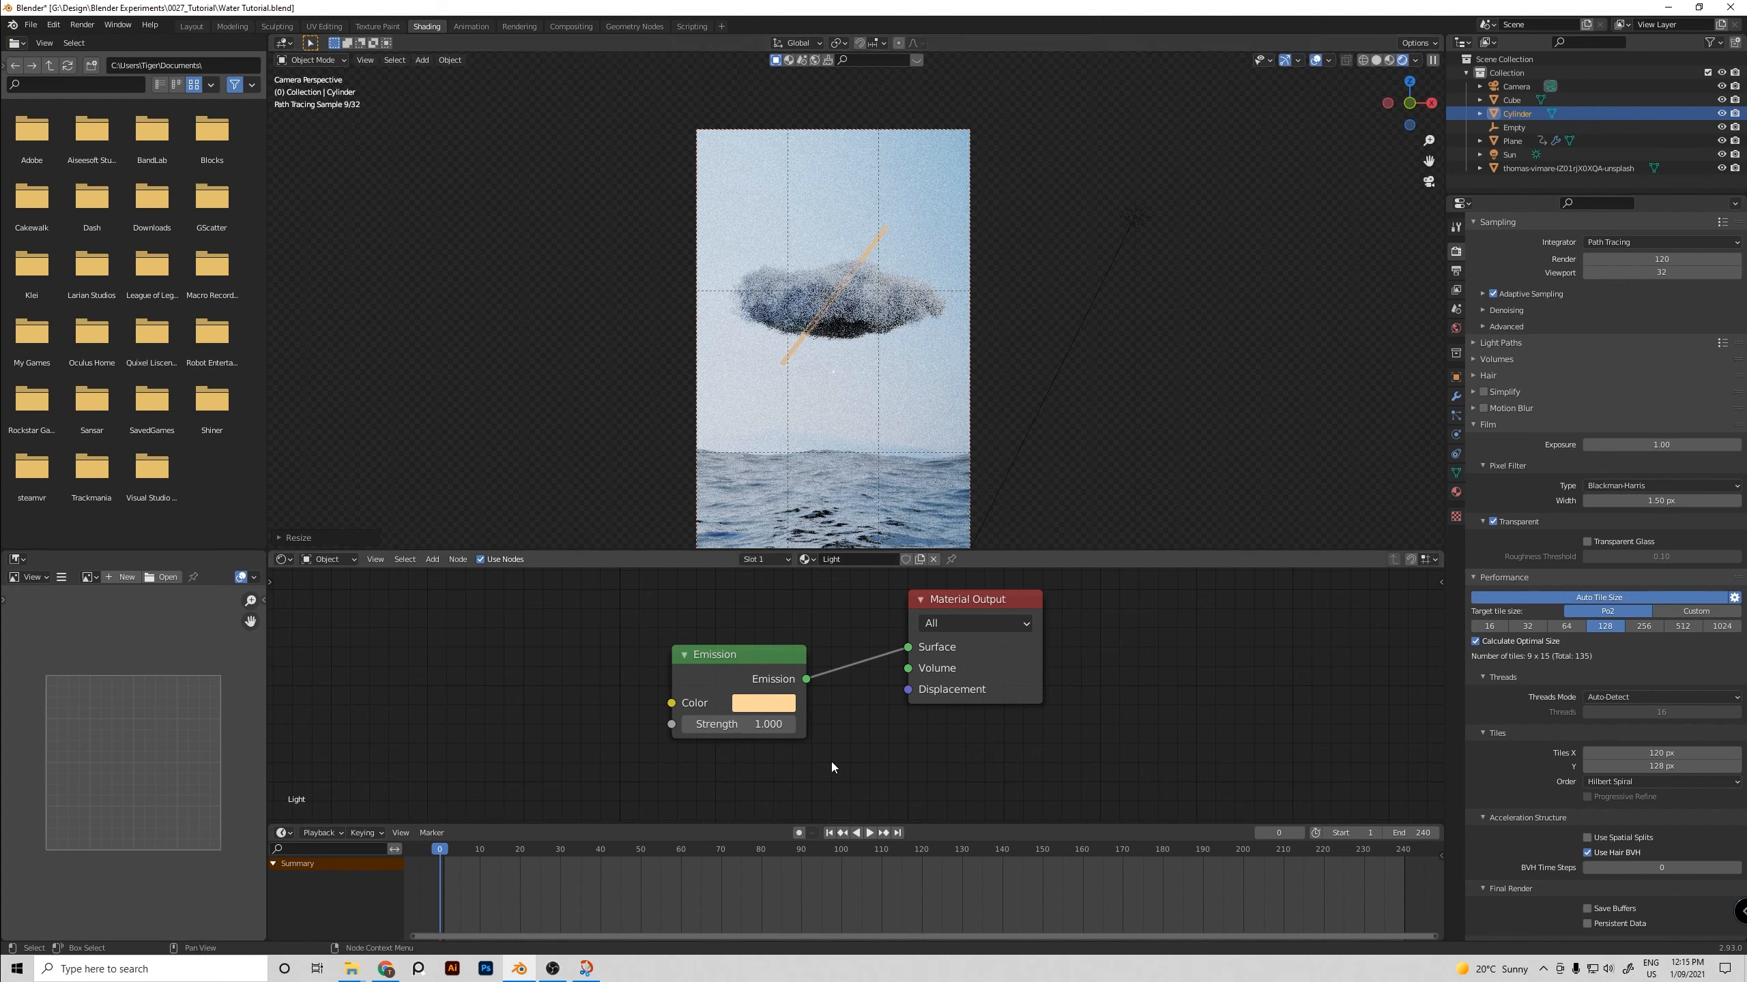
Set the Emission strength to 6.7 and limit the rendered preview to a region around the cloud and cylinder
{"action": "left_click_drag", "start_coordinate": [756, 725], "coordinate": [797, 726]}
{"action": "key", "text": "ctrl+b"}
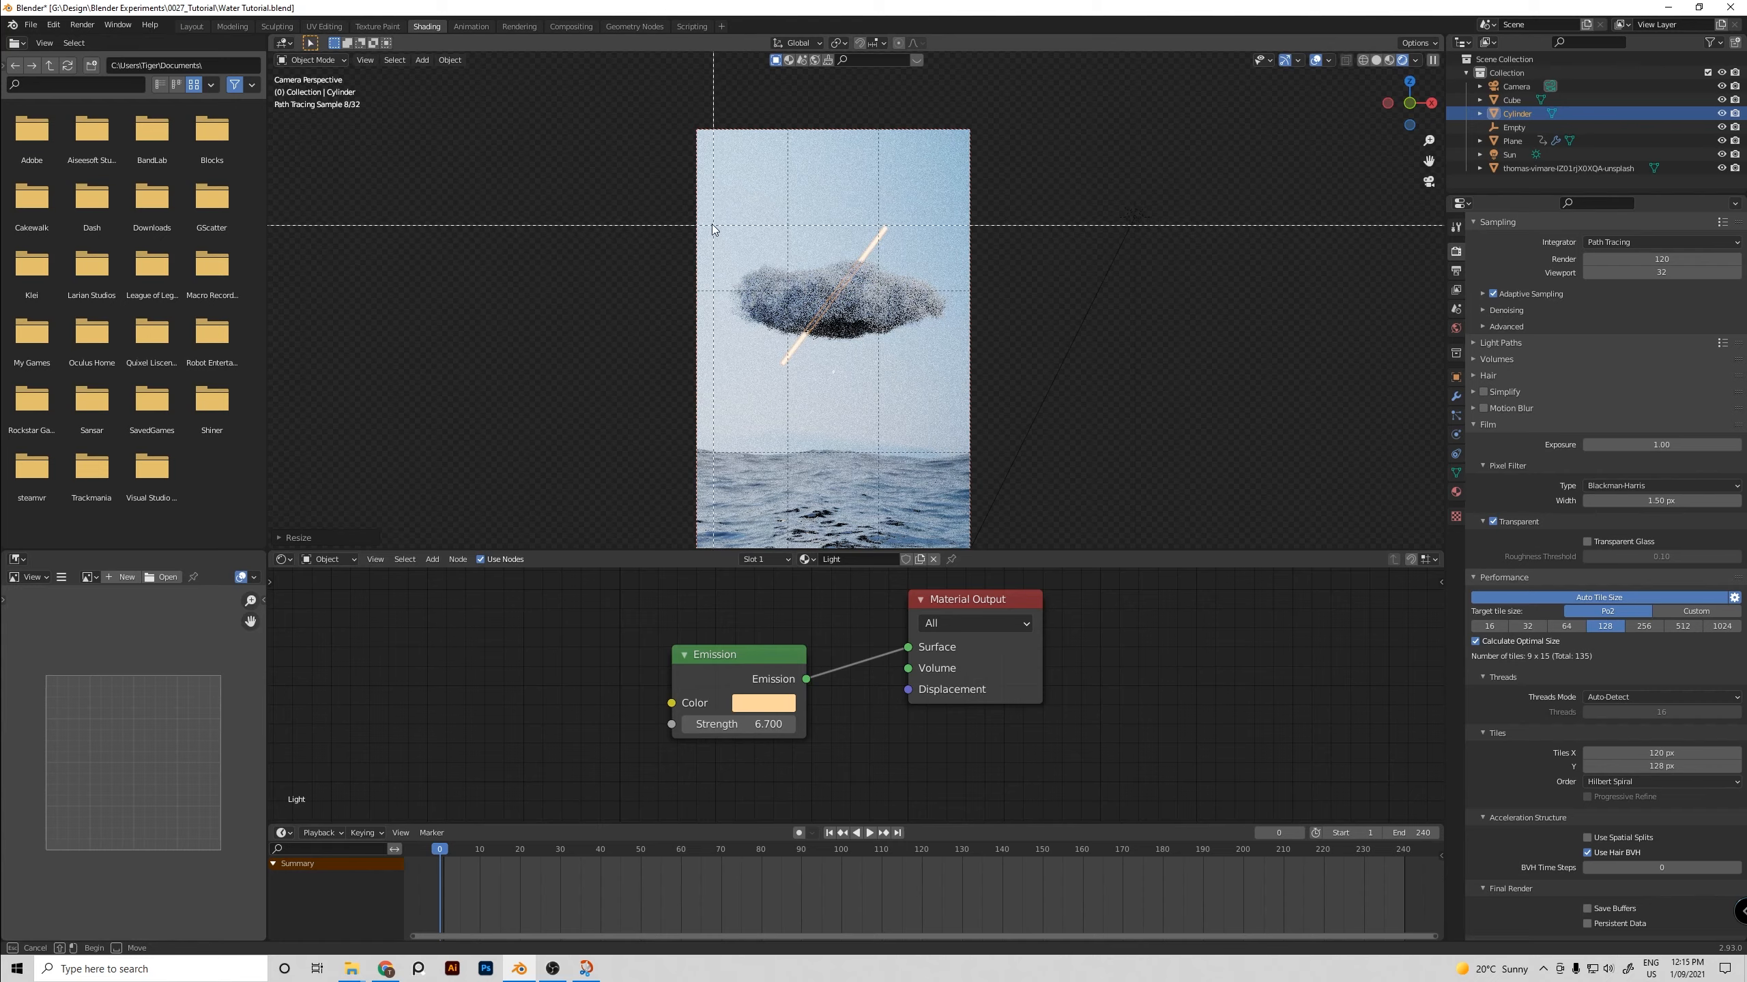
{"action": "left_click_drag", "start_coordinate": [718, 208], "coordinate": [929, 390]}
Inspect the glowing cylinder inside the cloud up close through the camera and from the side
{"action": "left_click", "coordinate": [1021, 339]}
{"action": "scroll", "coordinate": [799, 305], "scroll_direction": "up", "scroll_amount": 4}
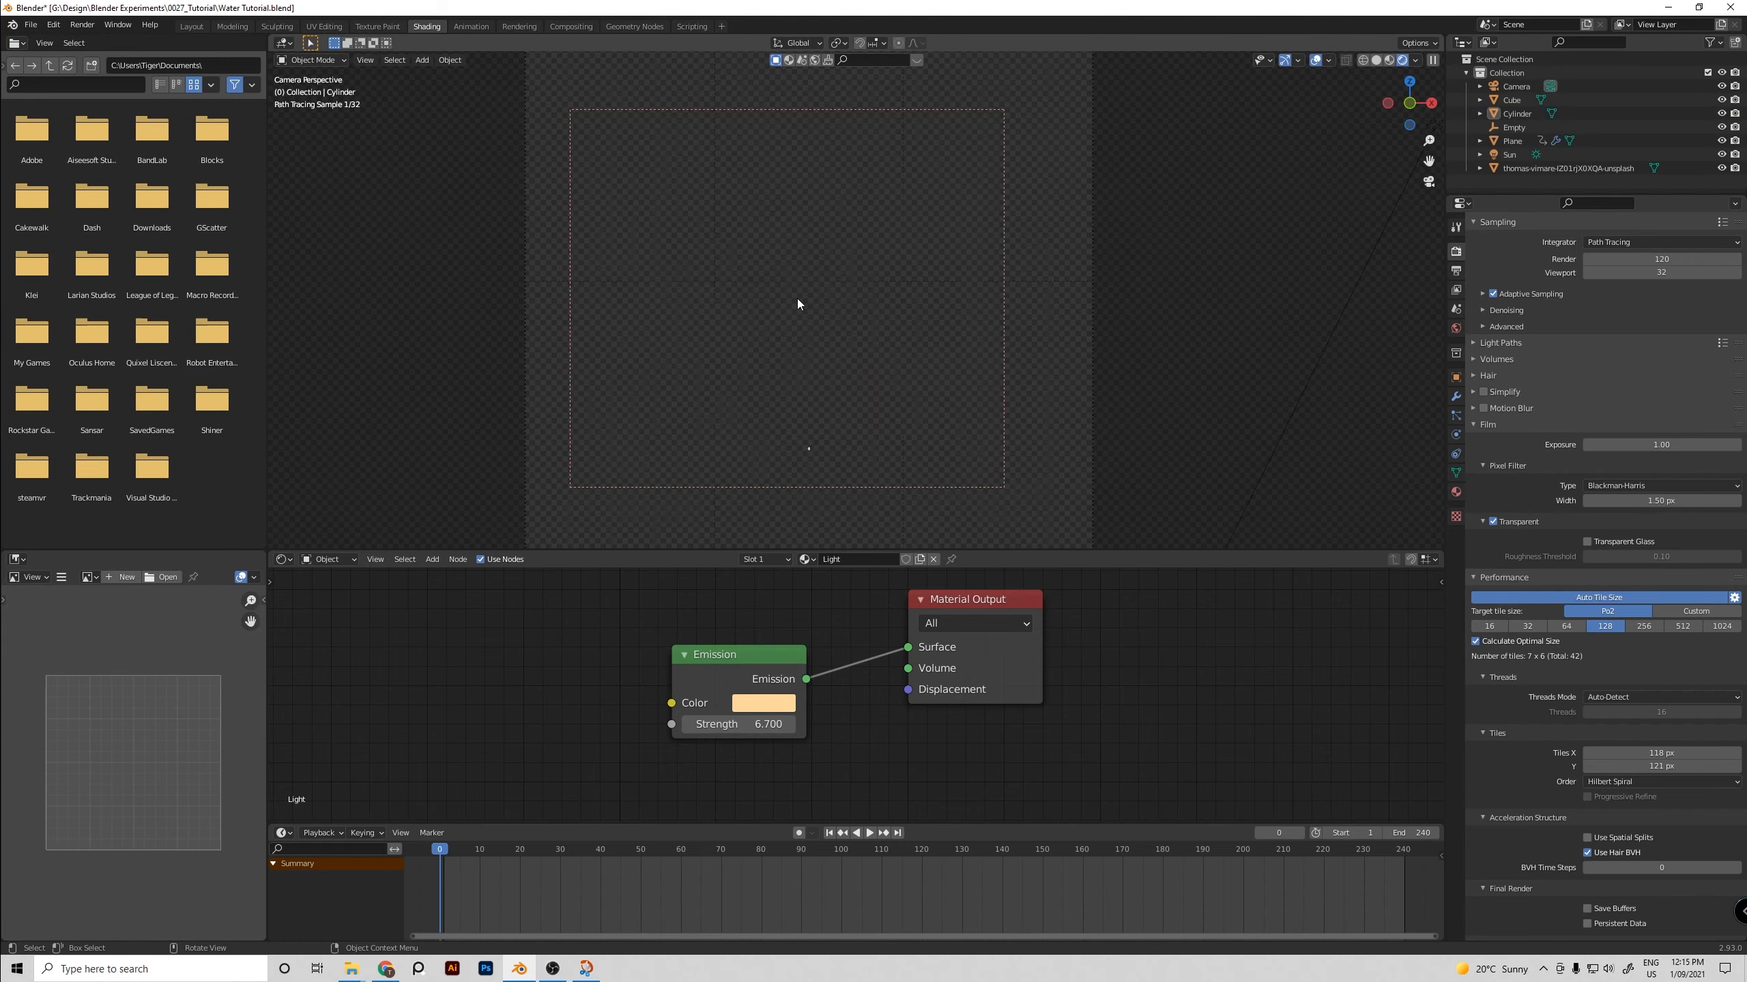
{"action": "scroll", "coordinate": [727, 288], "scroll_direction": "up", "scroll_amount": 1}
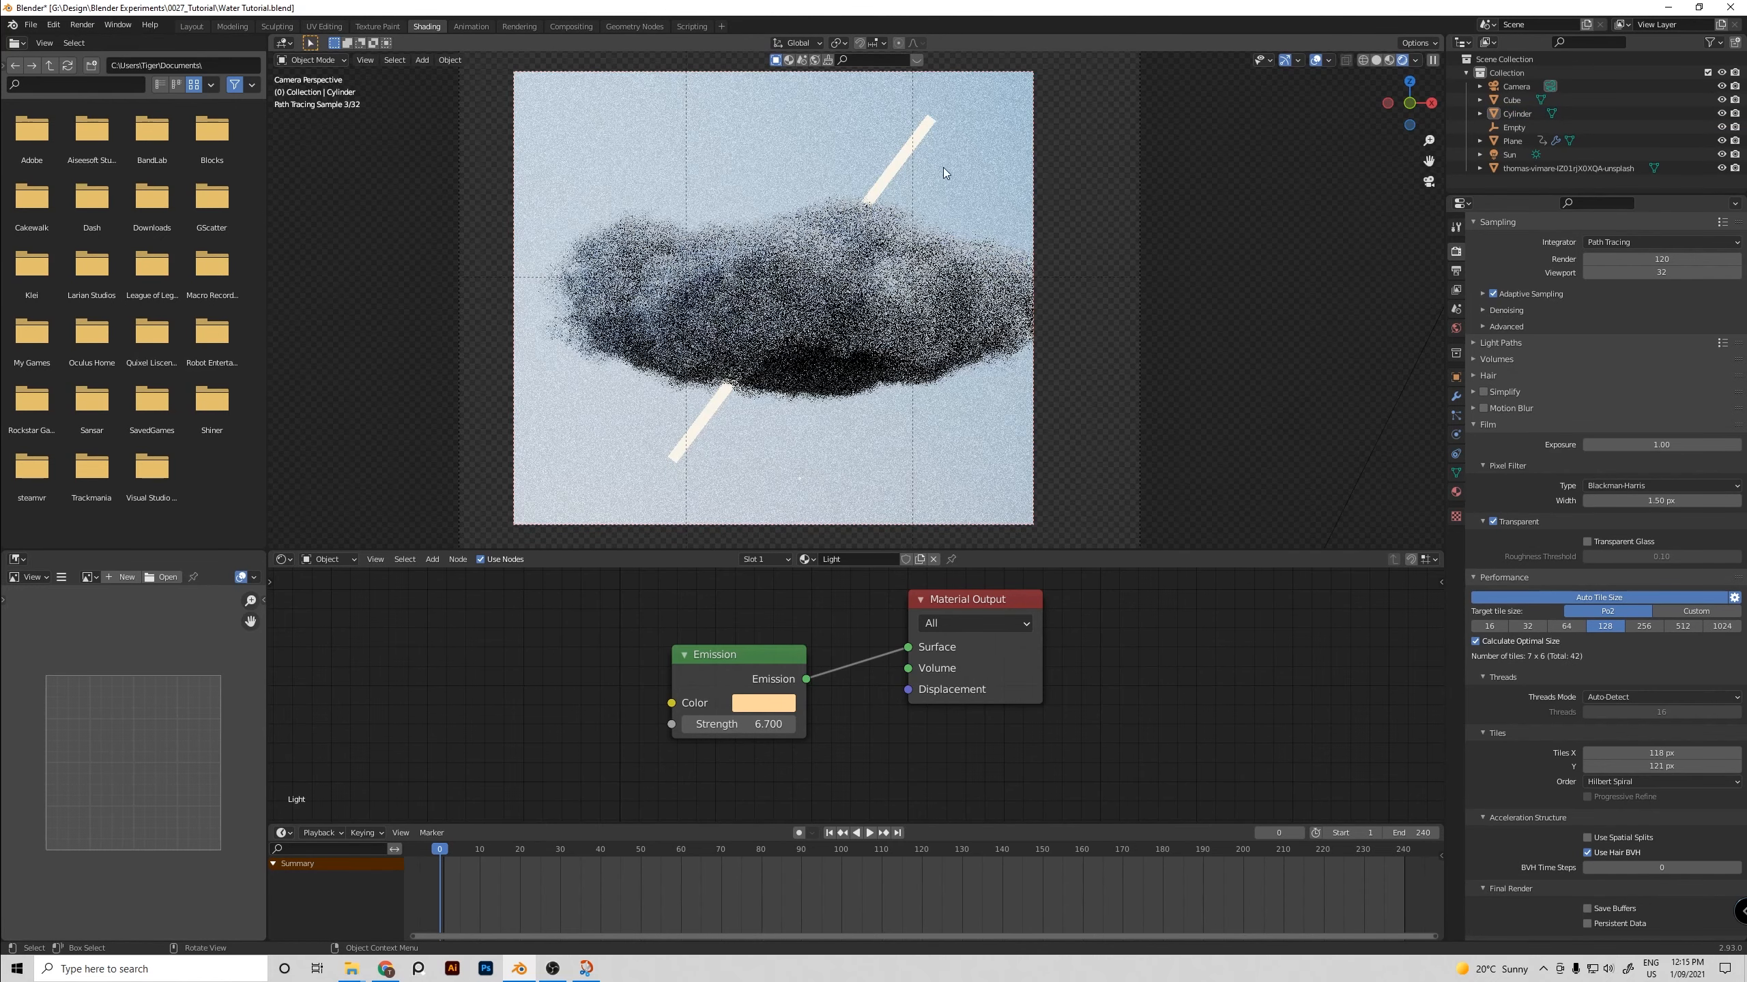
{"action": "left_click", "coordinate": [903, 148]}
{"action": "left_click", "coordinate": [689, 455]}
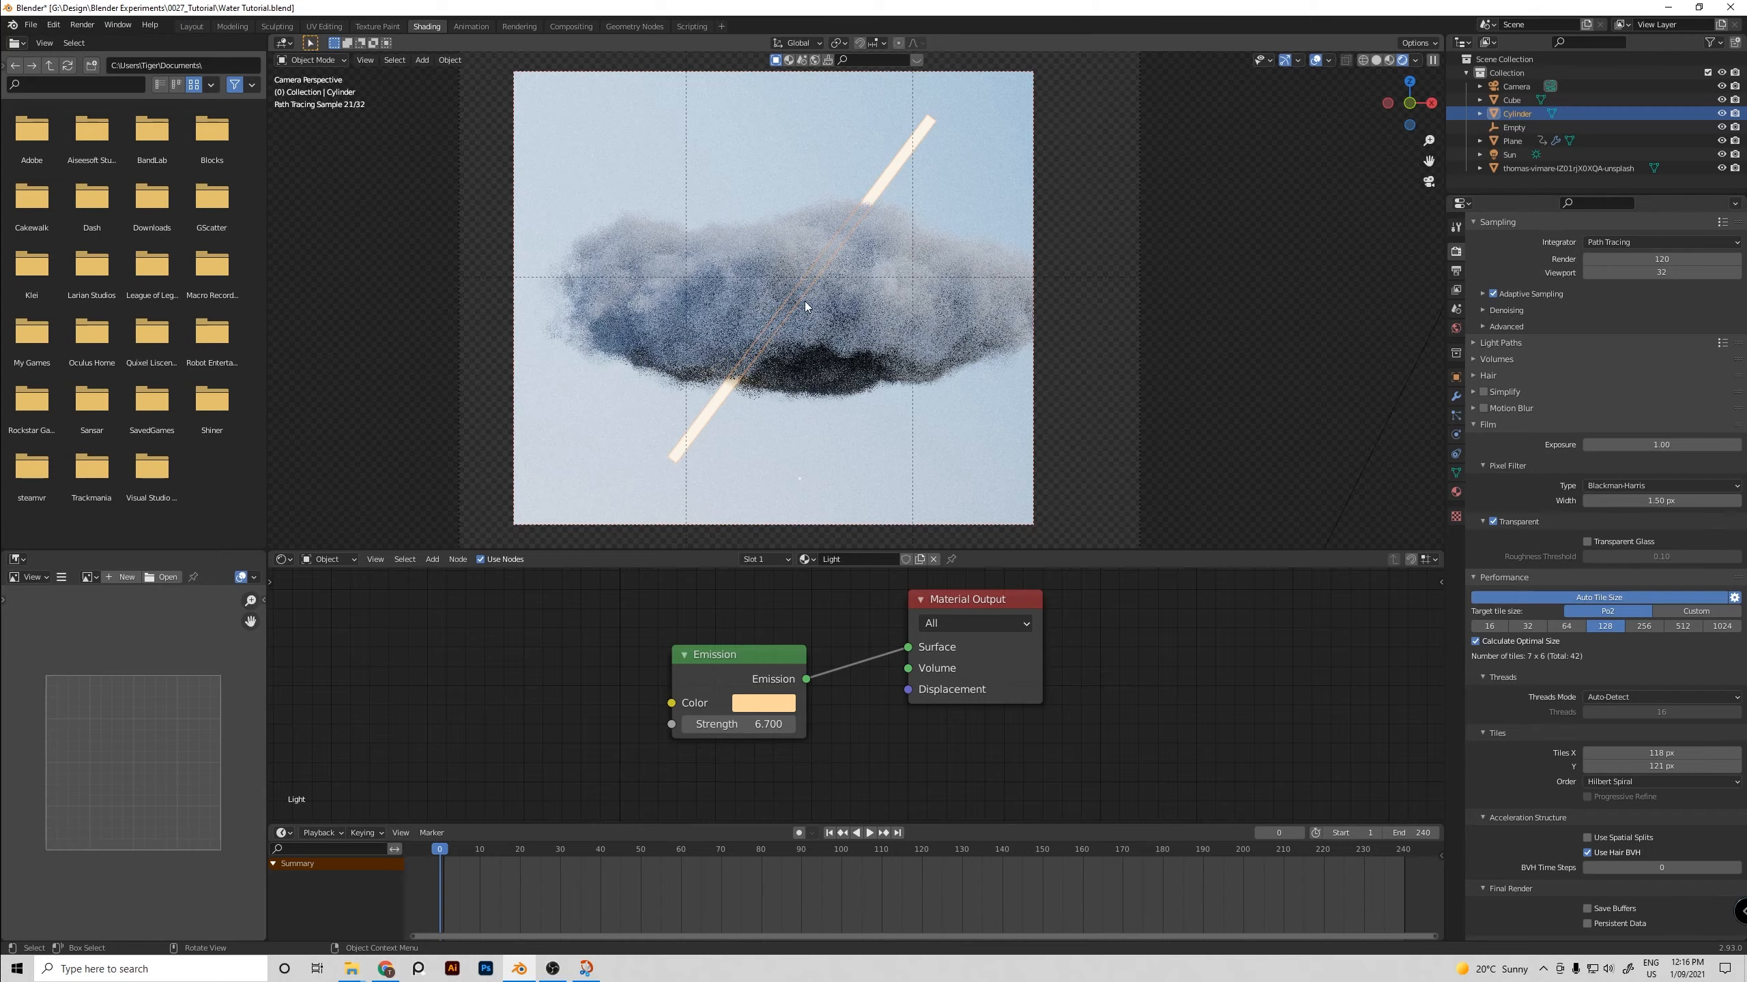
{"action": "middle_click_drag", "start_coordinate": [805, 304], "coordinate": [1027, 458]}
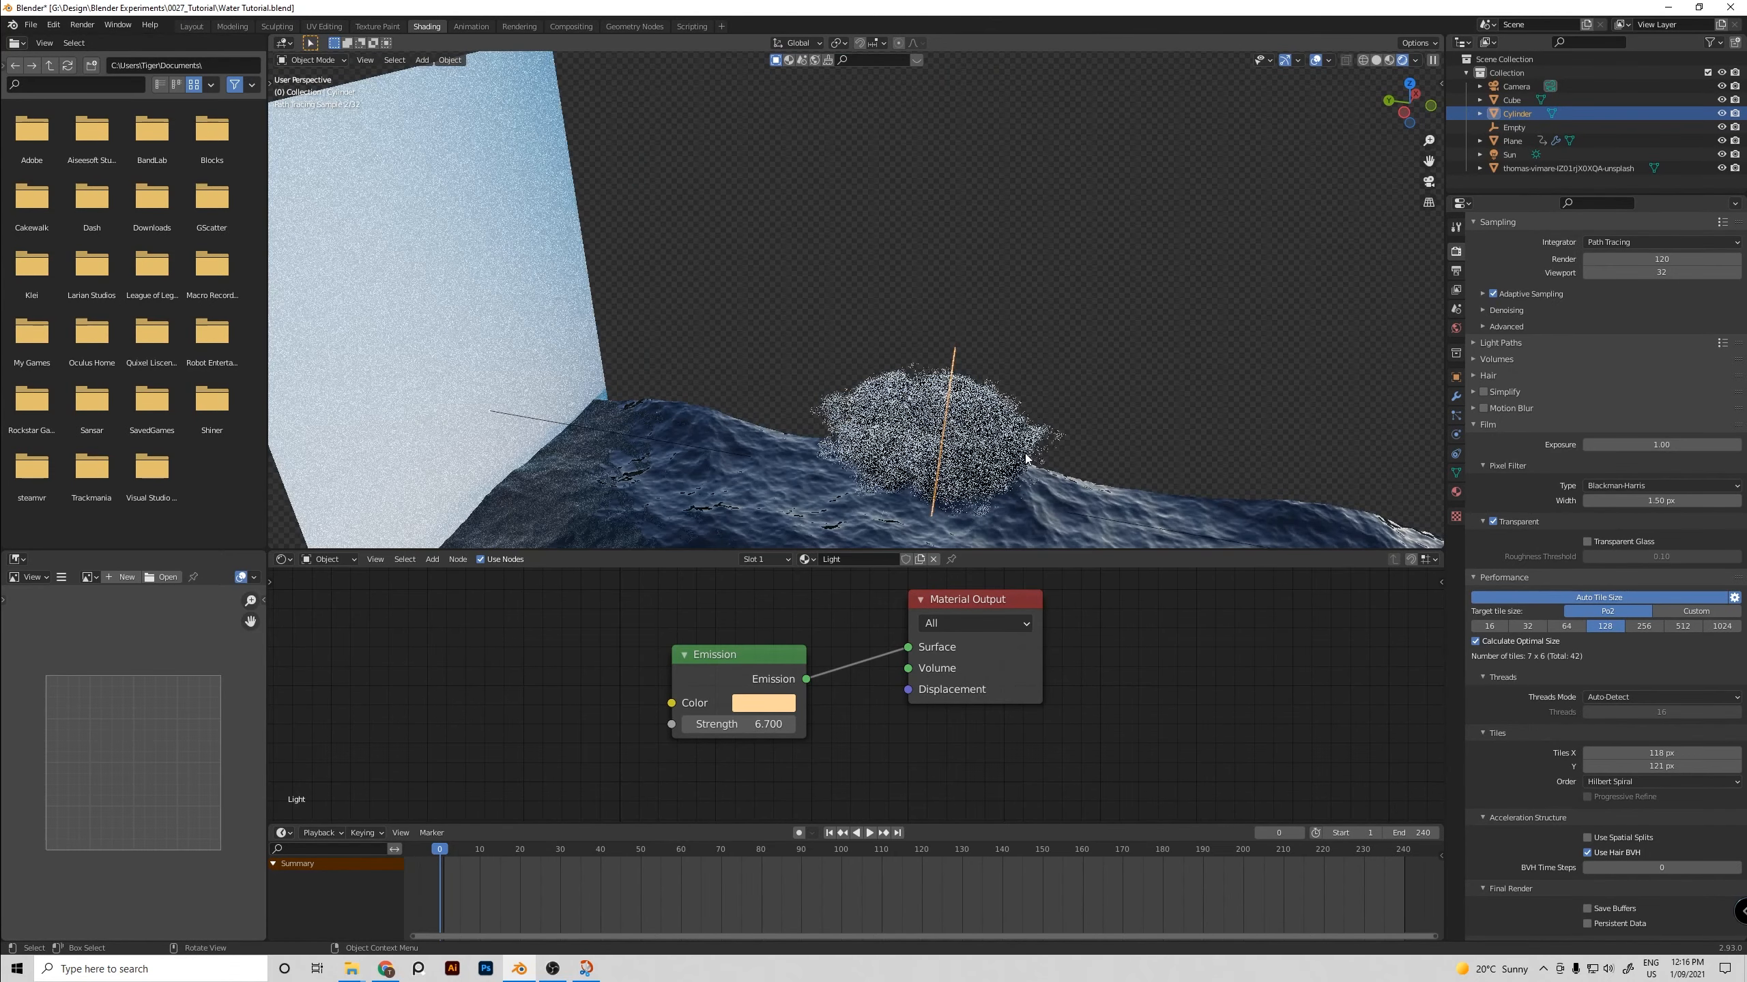
{"action": "key", "text": "KP_0"}
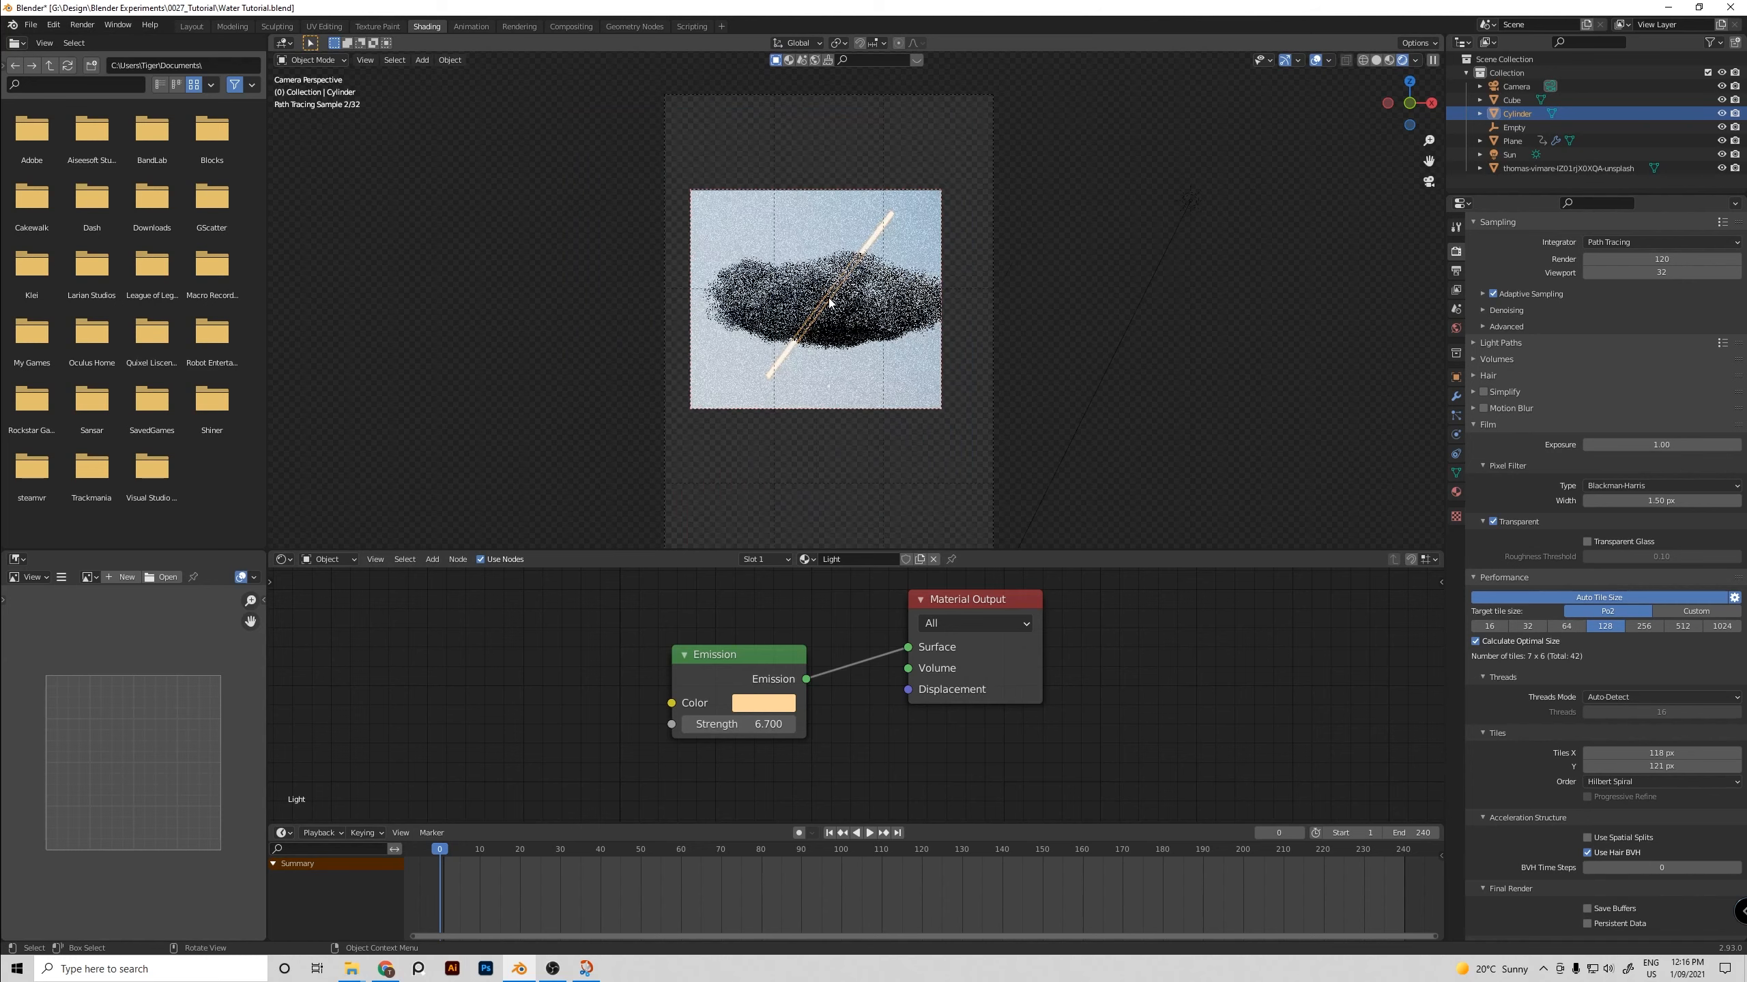
Switch the viewport to Solid shading, extend the render region to the whole camera frame and save the file
{"action": "scroll", "coordinate": [781, 240], "scroll_direction": "down", "scroll_amount": 2}
{"action": "key", "text": "z"}
{"action": "key", "text": "ctrl+b"}
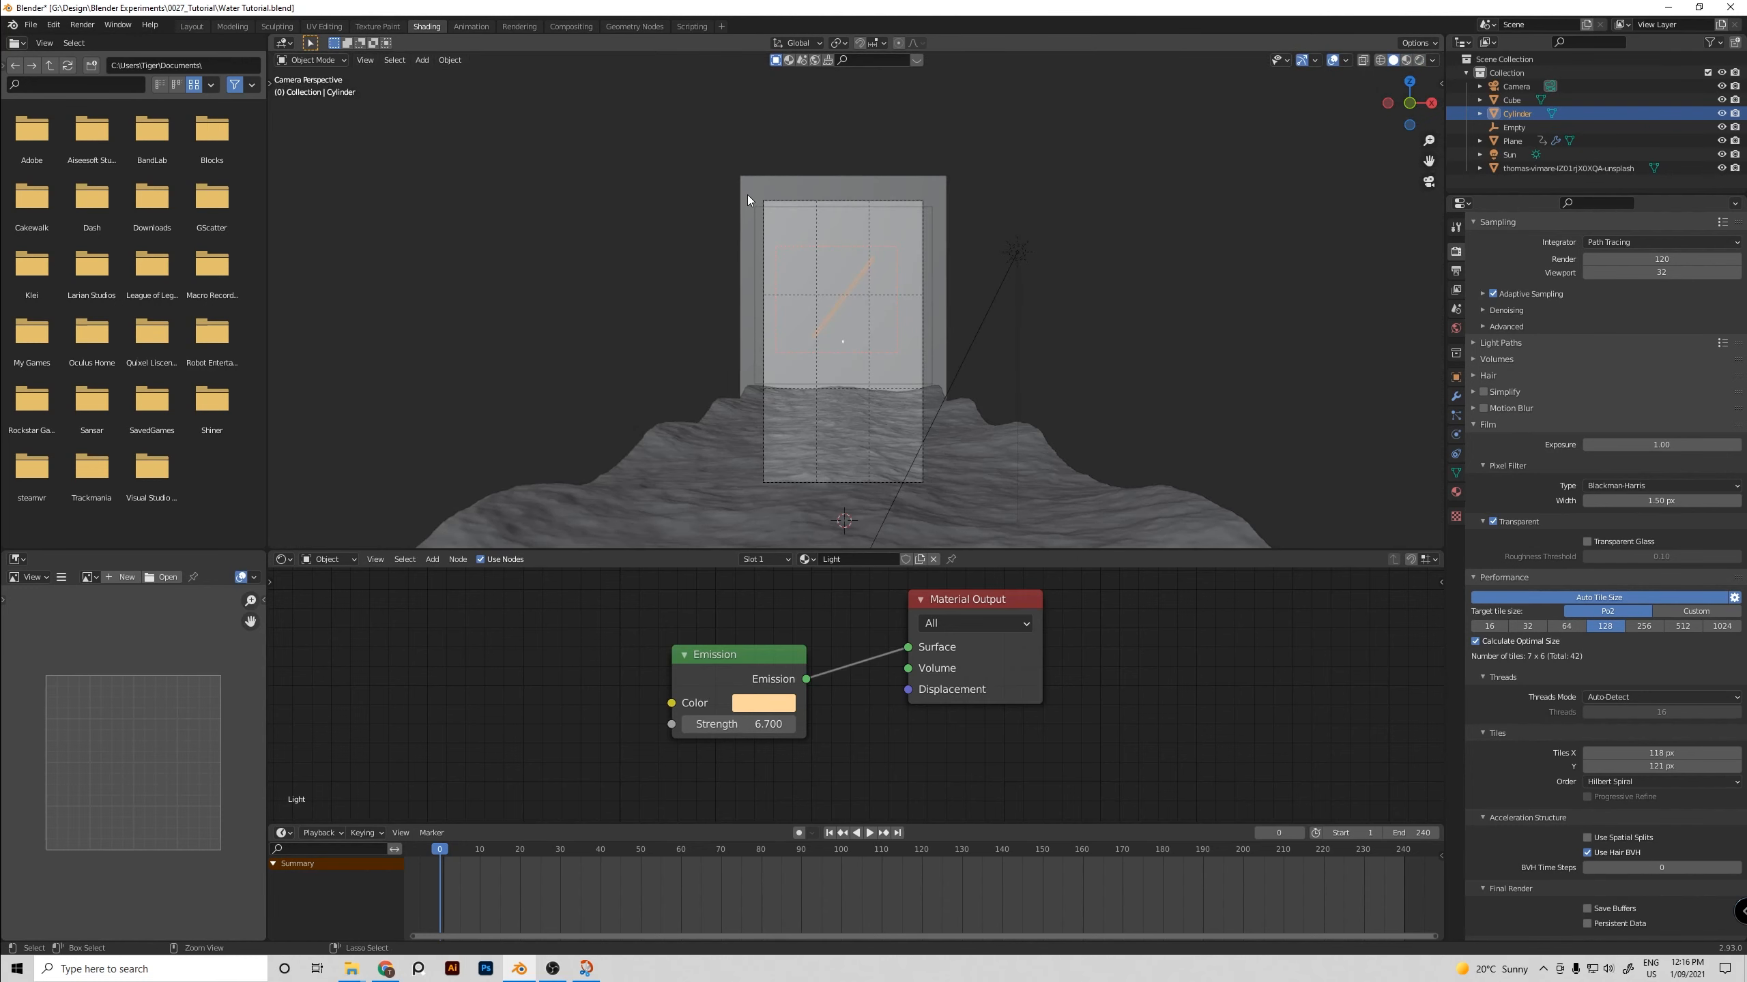
{"action": "left_click_drag", "start_coordinate": [711, 162], "coordinate": [974, 514]}
{"action": "key", "text": "ctrl+s"}
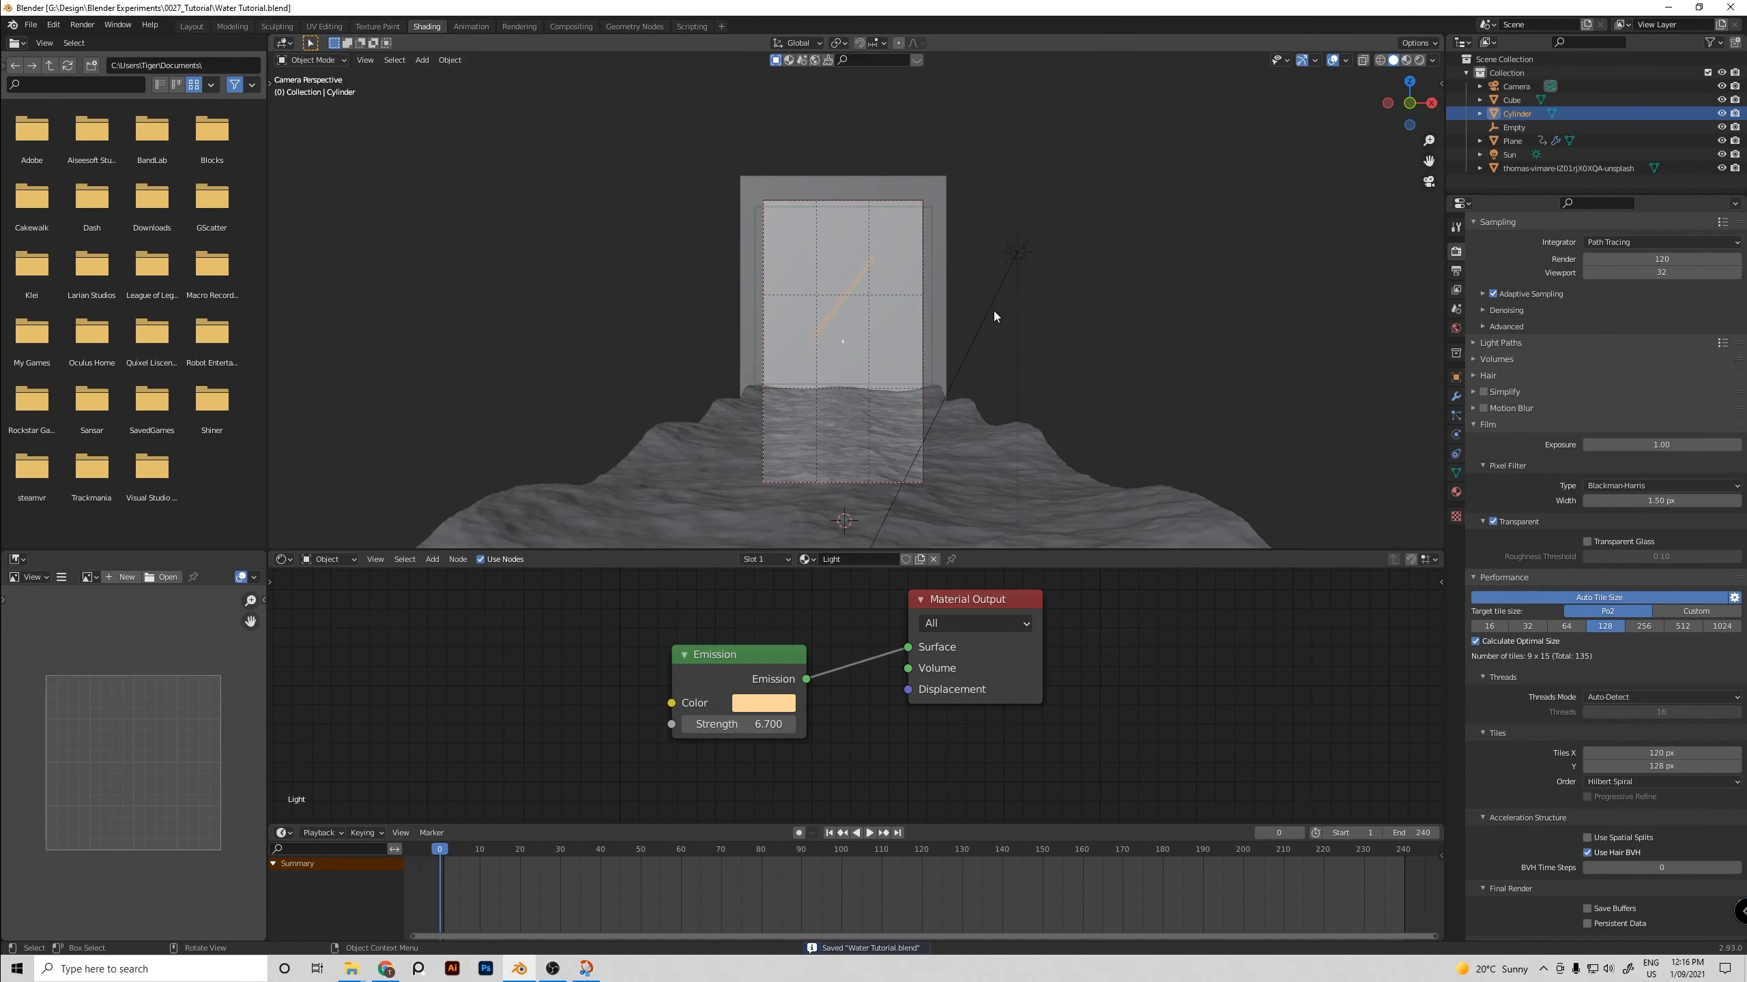
Deselect the cylinder, render the current frame as a still image and close the render window
{"action": "left_click", "coordinate": [1064, 227]}
{"action": "key", "text": "F12"}
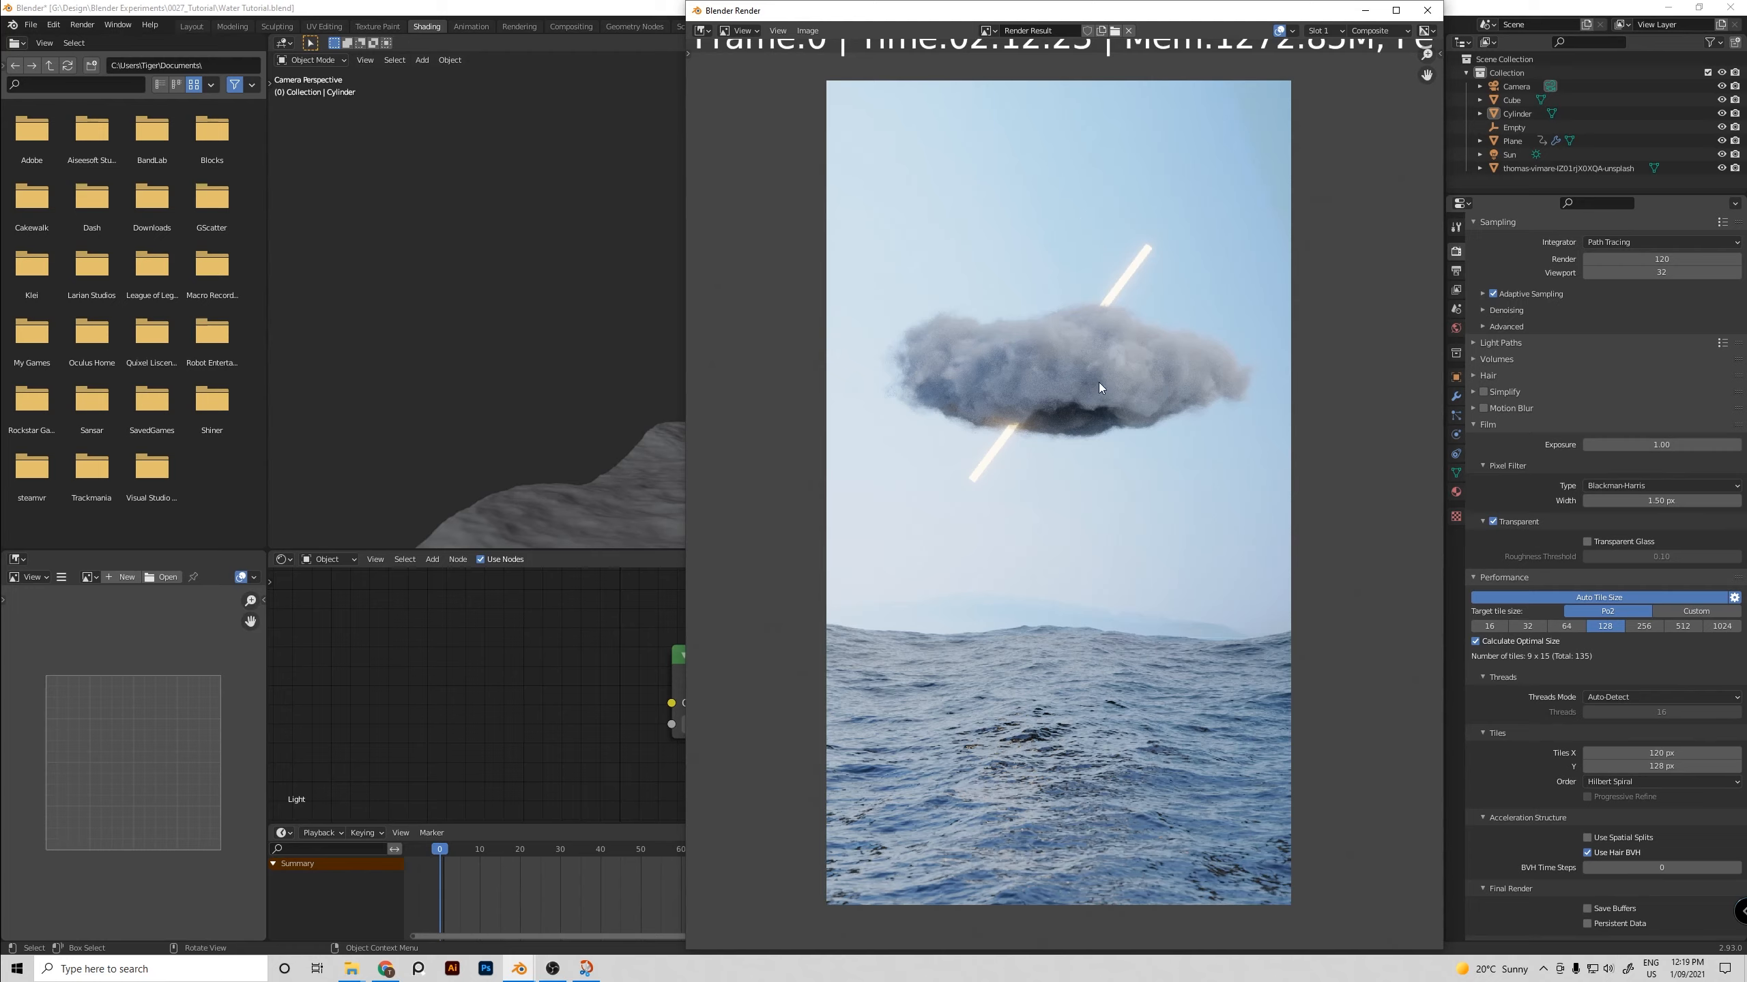
{"action": "left_click", "coordinate": [1426, 10]}
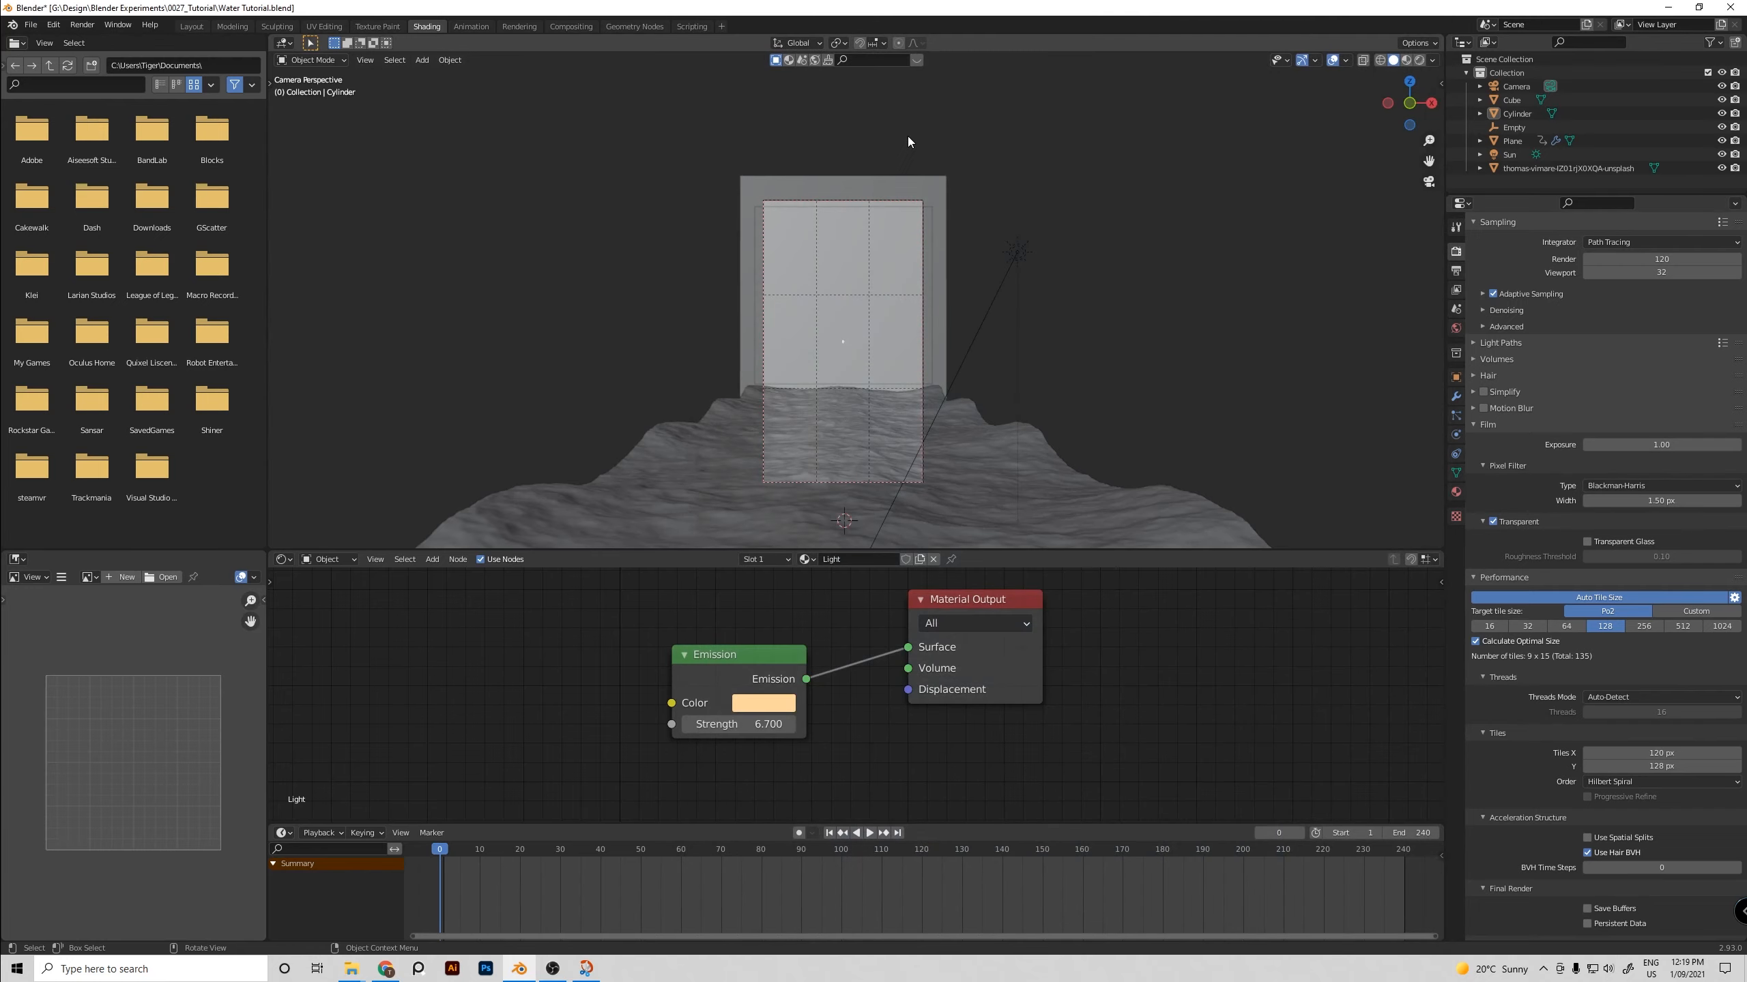
In the Compositing workspace, add a second Mix node above the existing Mix node
{"action": "left_click", "coordinate": [572, 26]}
{"action": "scroll", "coordinate": [1075, 380], "scroll_direction": "down", "scroll_amount": 1}
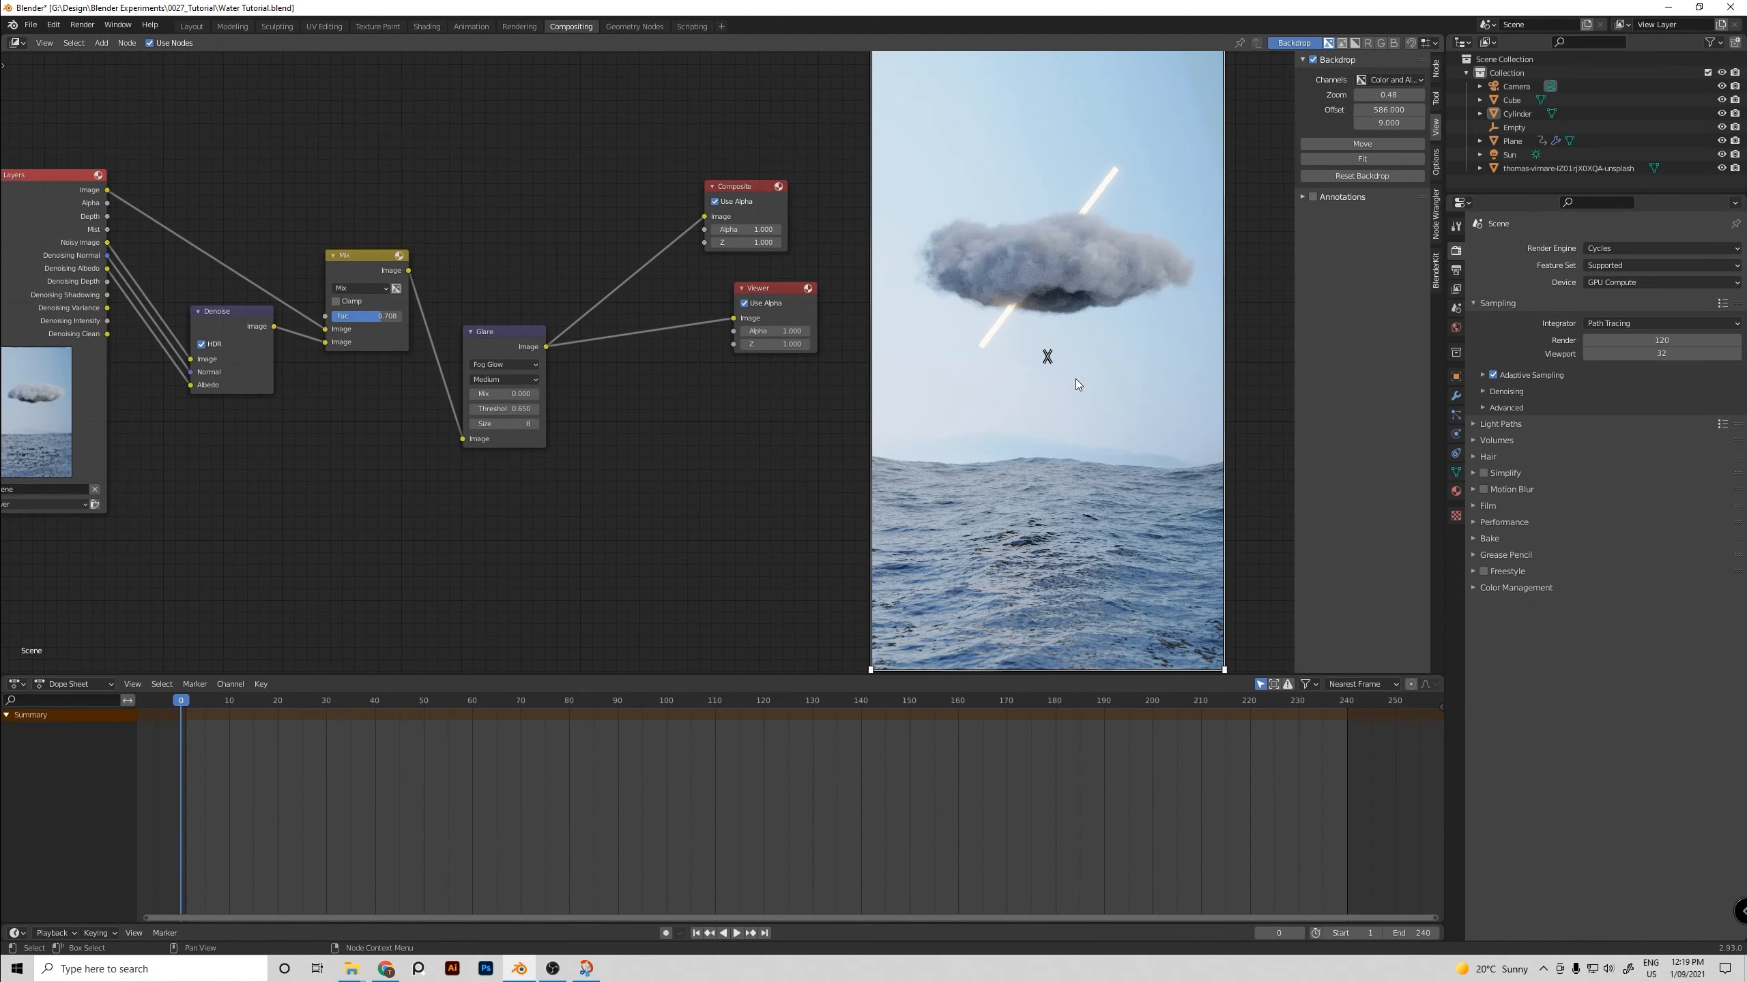
{"action": "middle_click_drag", "start_coordinate": [599, 483], "coordinate": [721, 485], "text": "shift"}
{"action": "key", "text": "shift+a"}
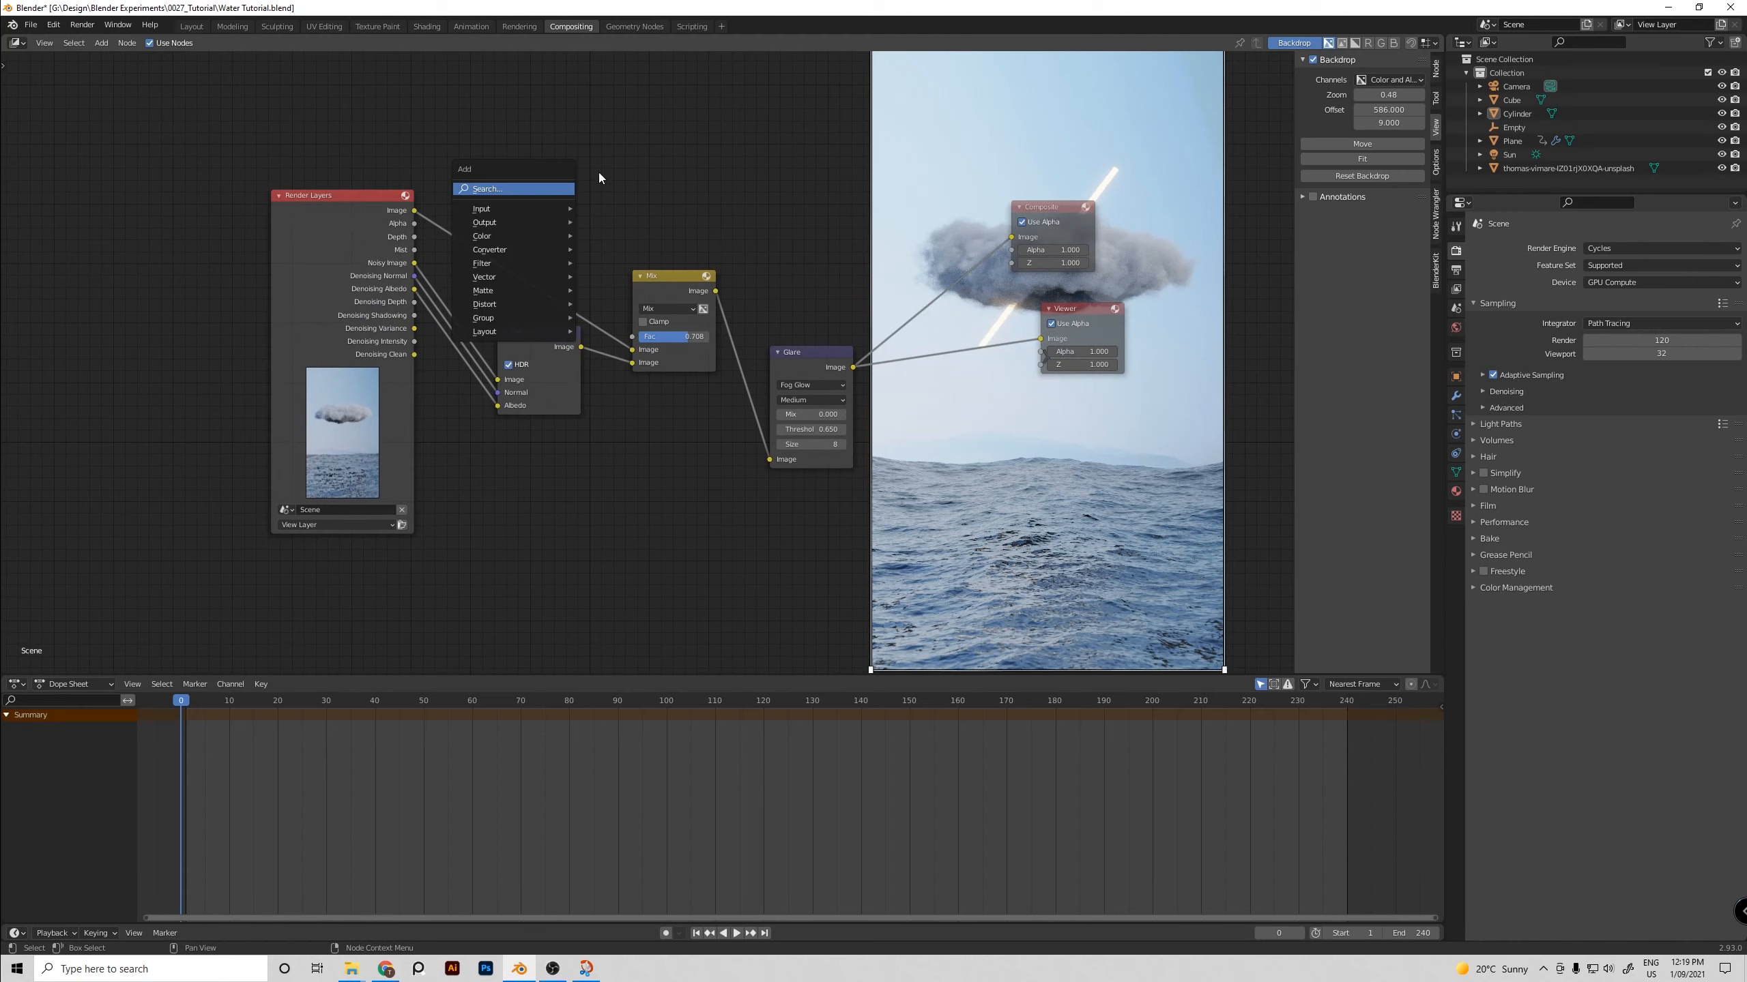
{"action": "key", "text": "Escape"}
{"action": "middle_click_drag", "start_coordinate": [659, 176], "coordinate": [567, 204]}
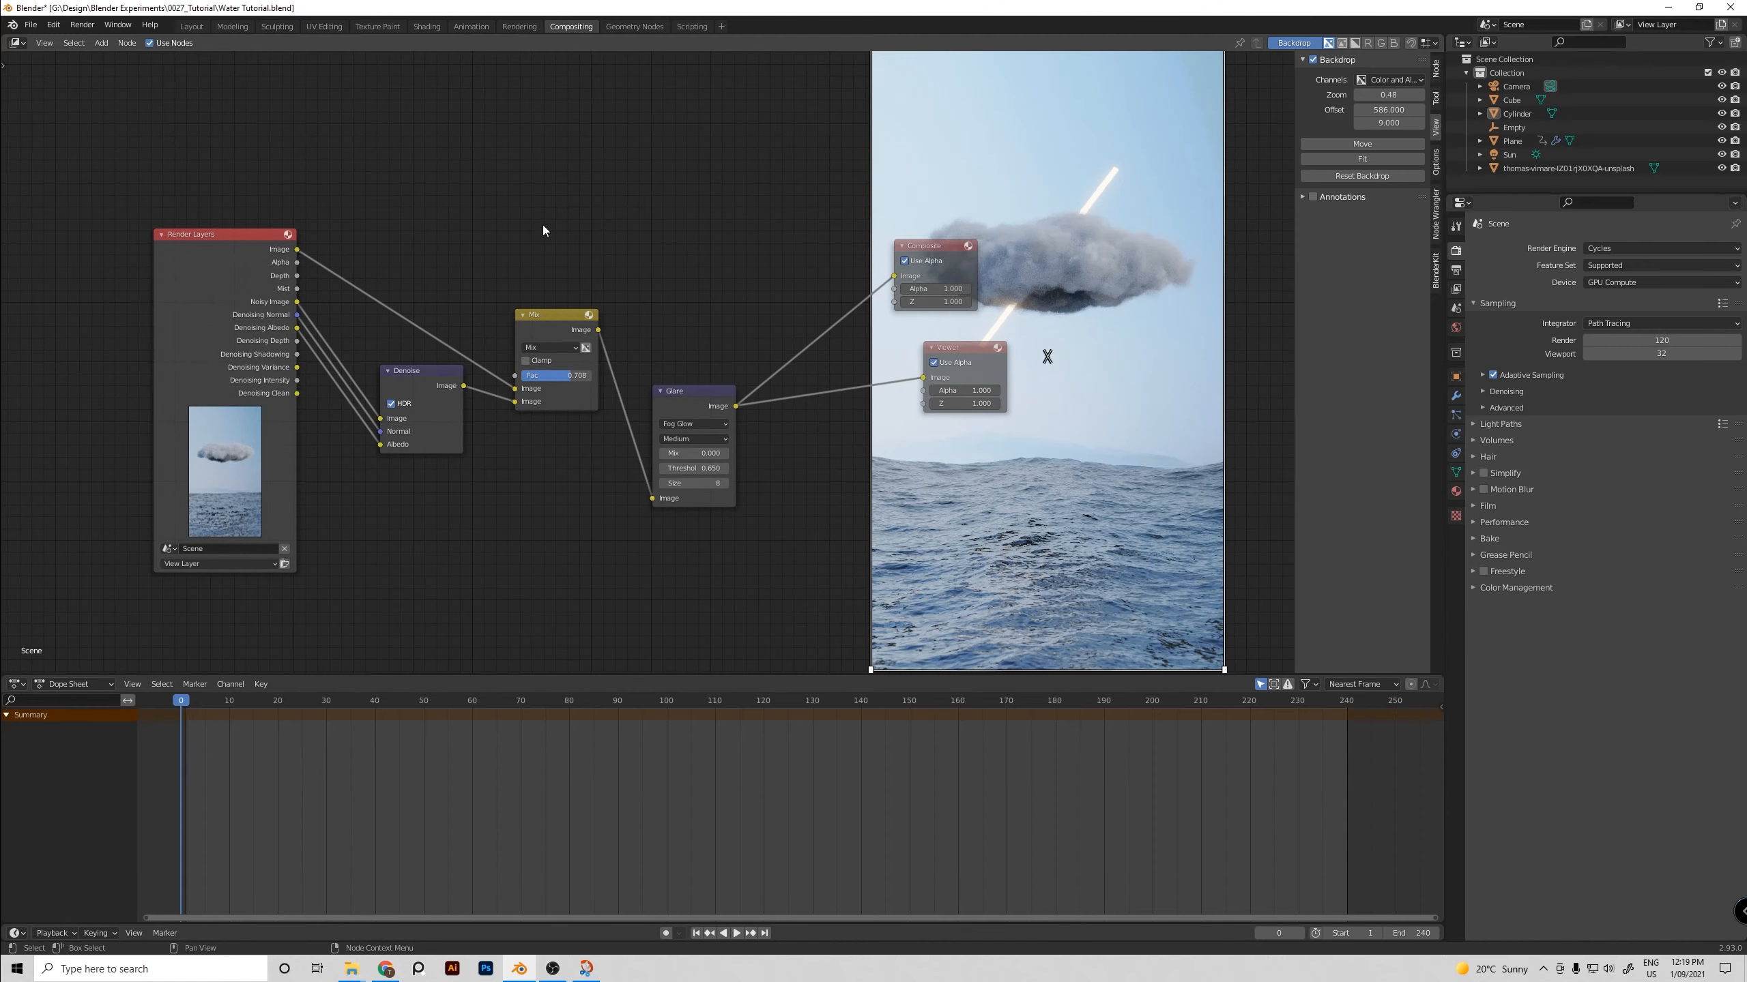
{"action": "key", "text": "shift+a"}
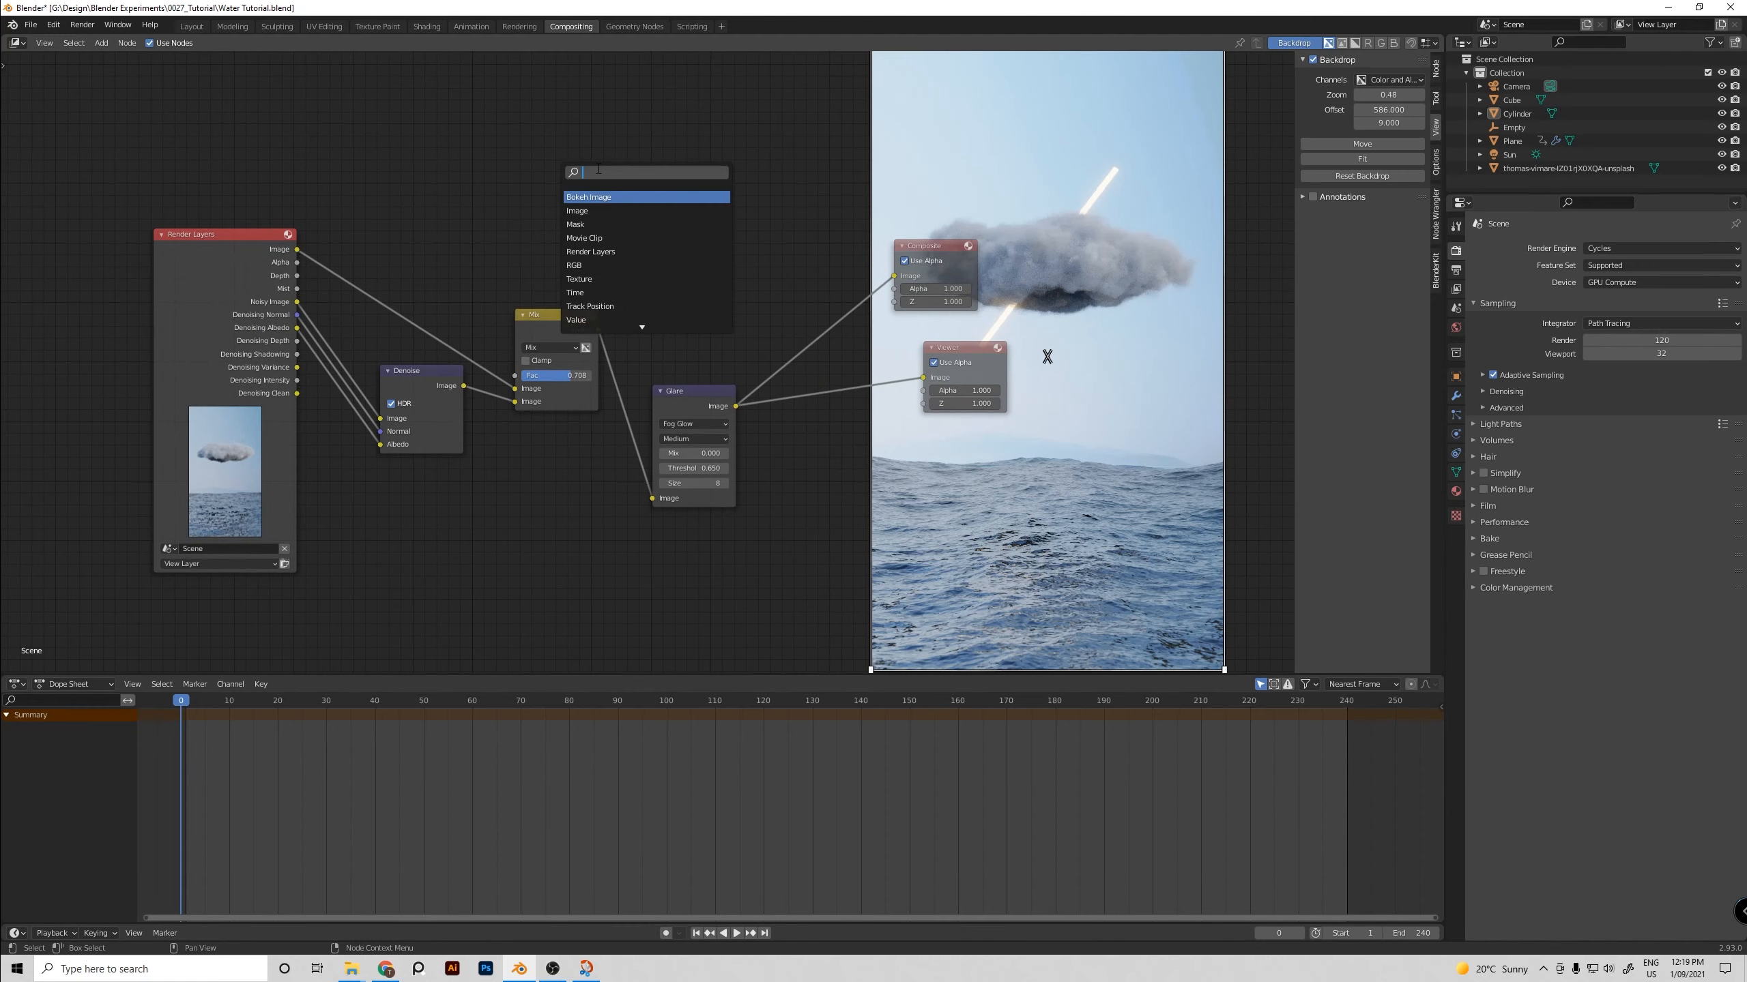
{"action": "type", "text": "mix"}
{"action": "key", "text": "Return"}
{"action": "left_click", "coordinate": [598, 166]}
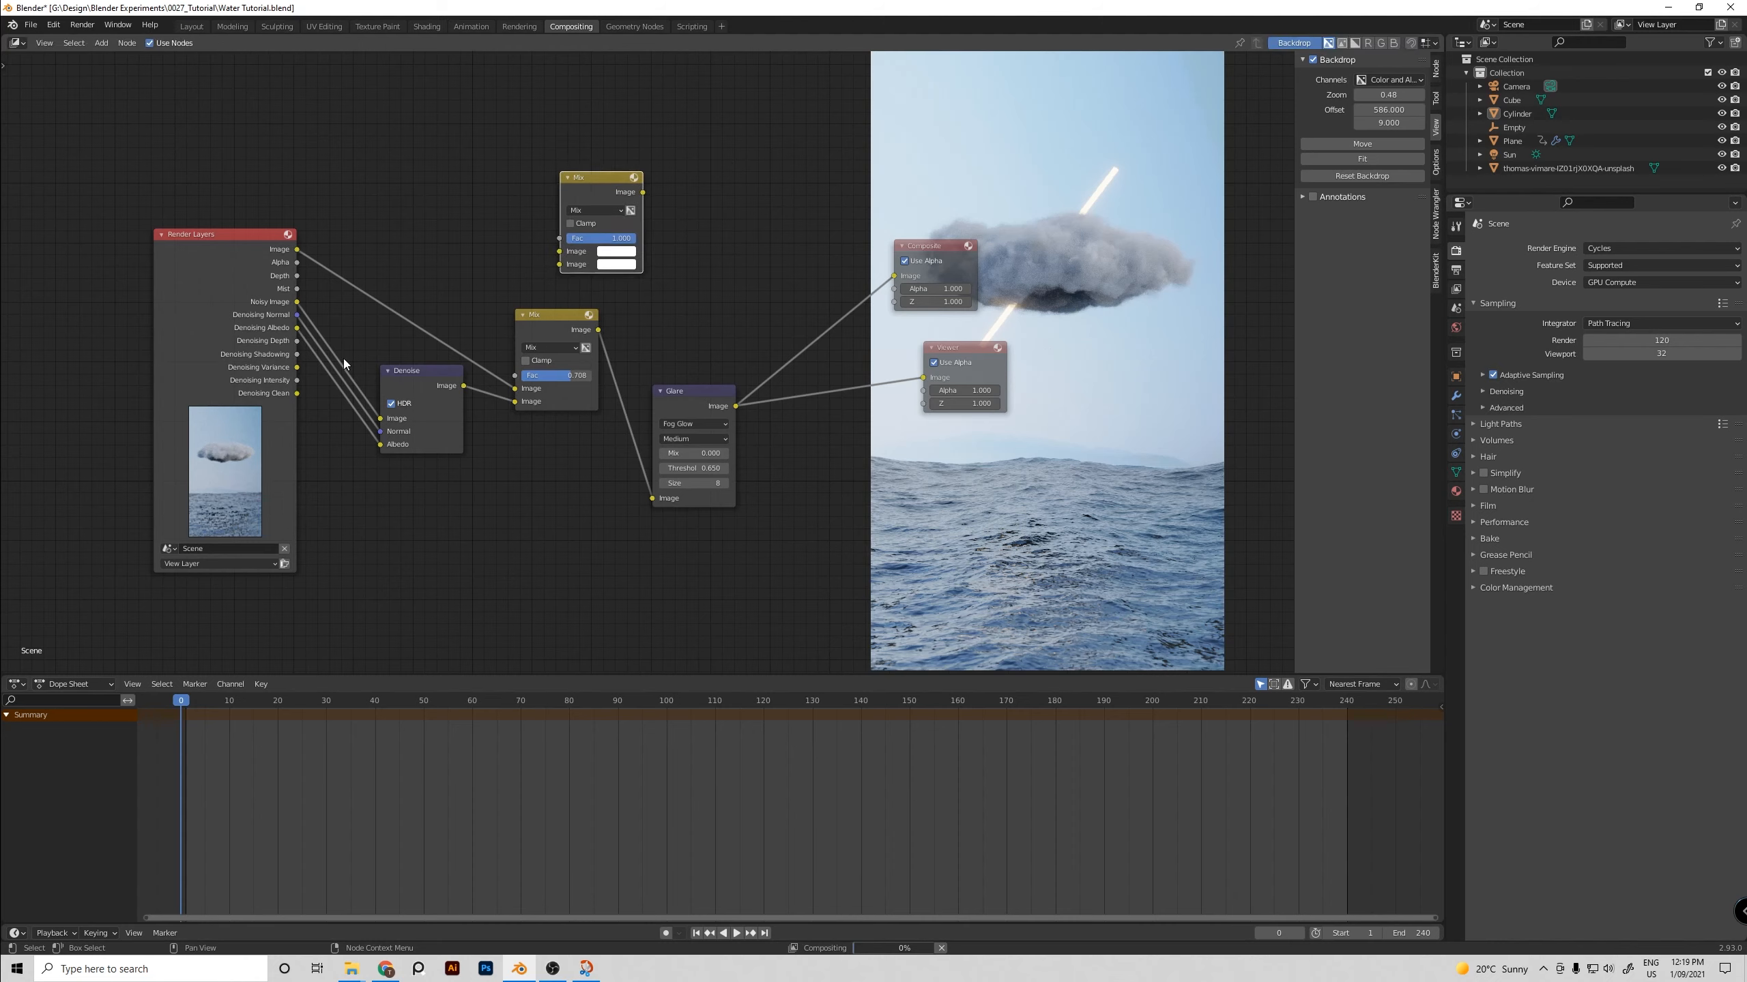
Feed the Mist pass into the new Mix node's Fac and the existing Mix output into its first Image input, previewing it through the Viewer
{"action": "left_click_drag", "start_coordinate": [296, 289], "coordinate": [558, 238]}
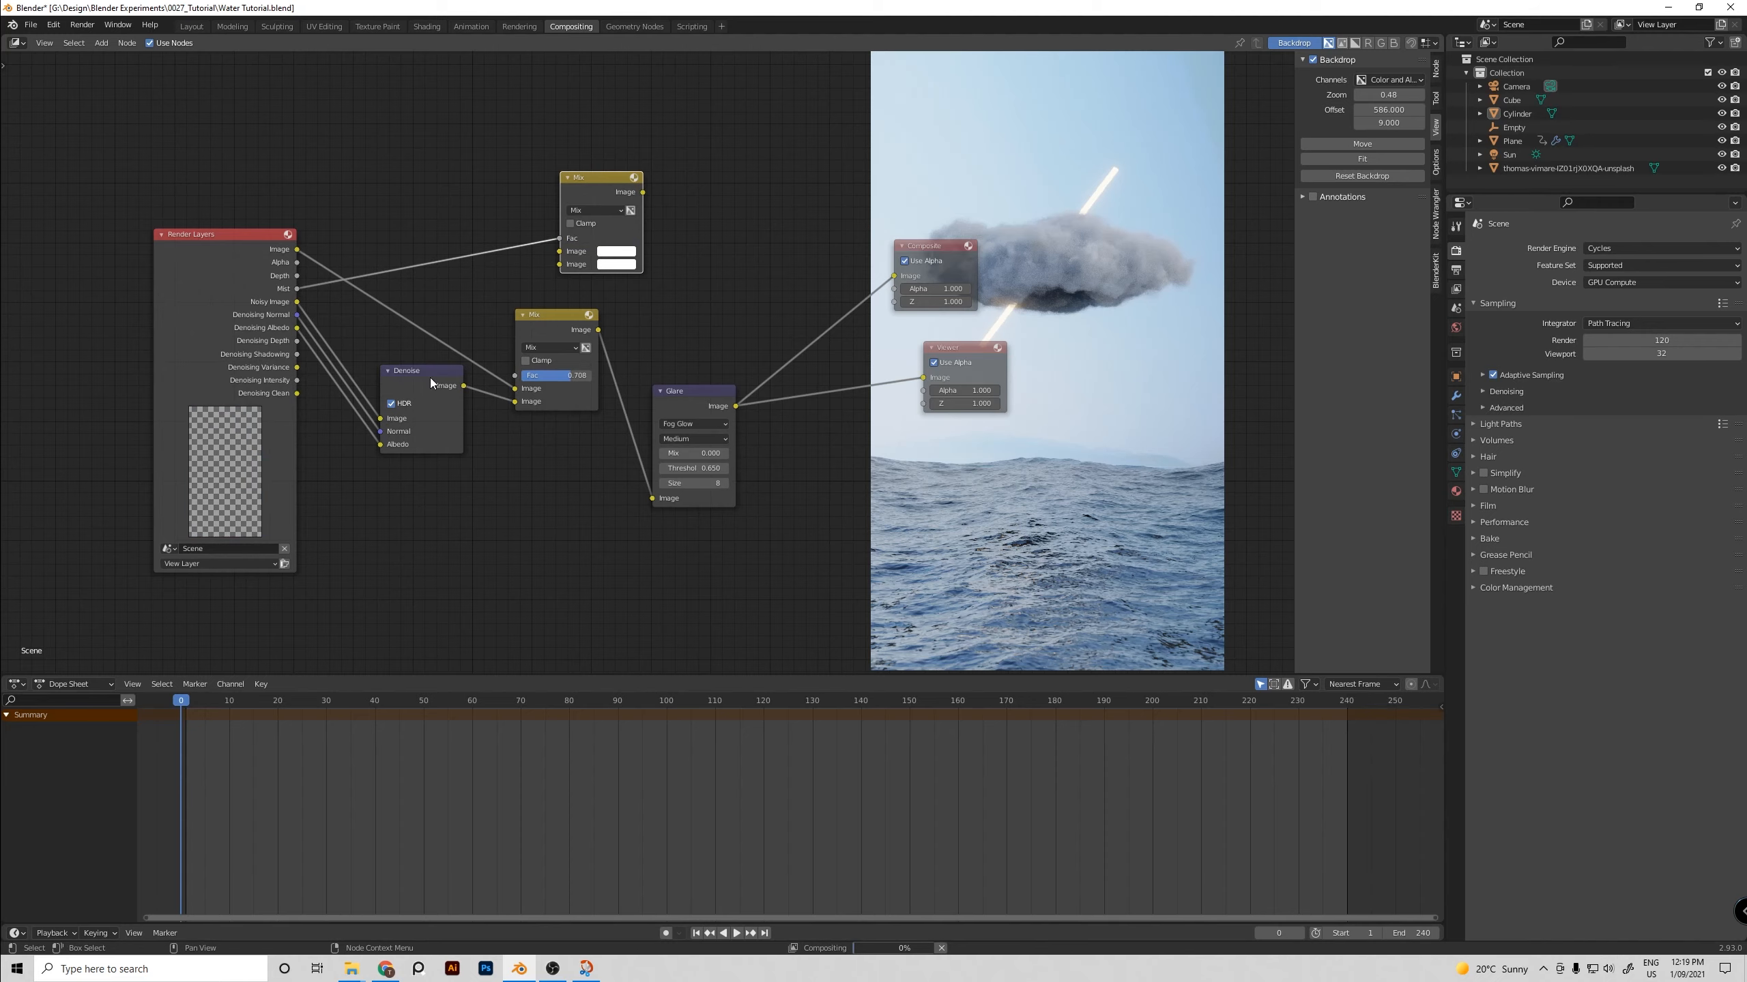
{"action": "scroll", "coordinate": [298, 256], "scroll_direction": "up", "scroll_amount": 1}
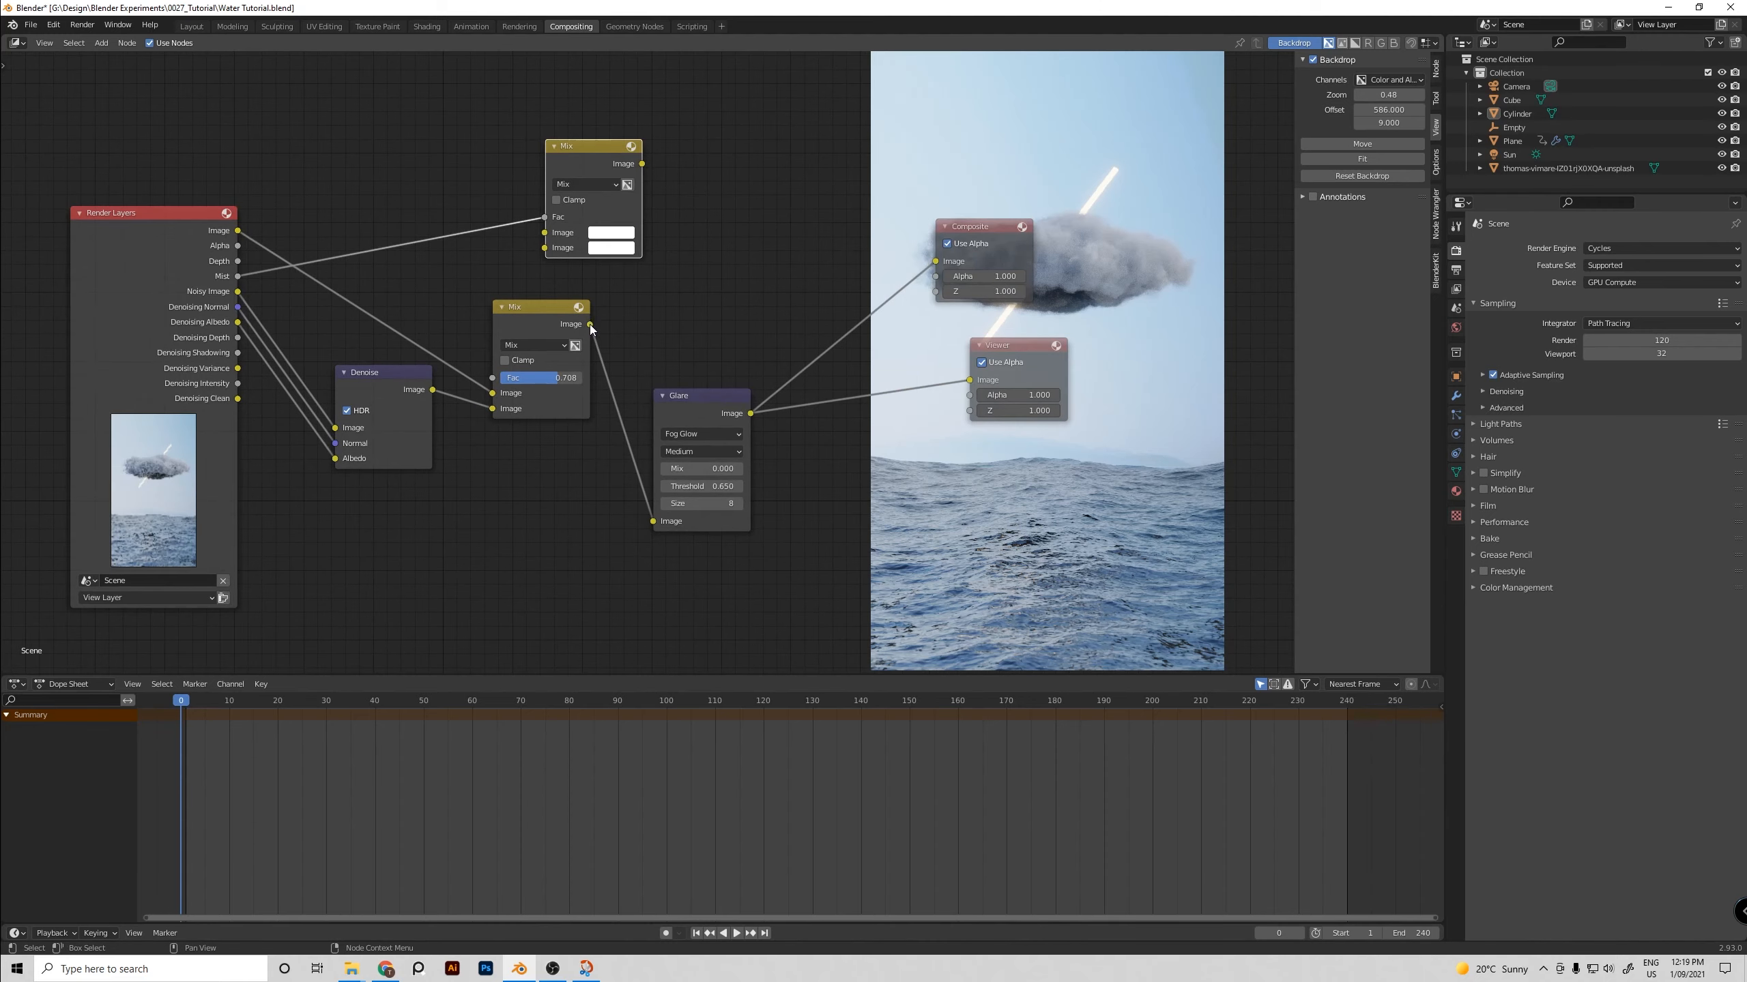
{"action": "left_click_drag", "start_coordinate": [590, 324], "coordinate": [545, 233]}
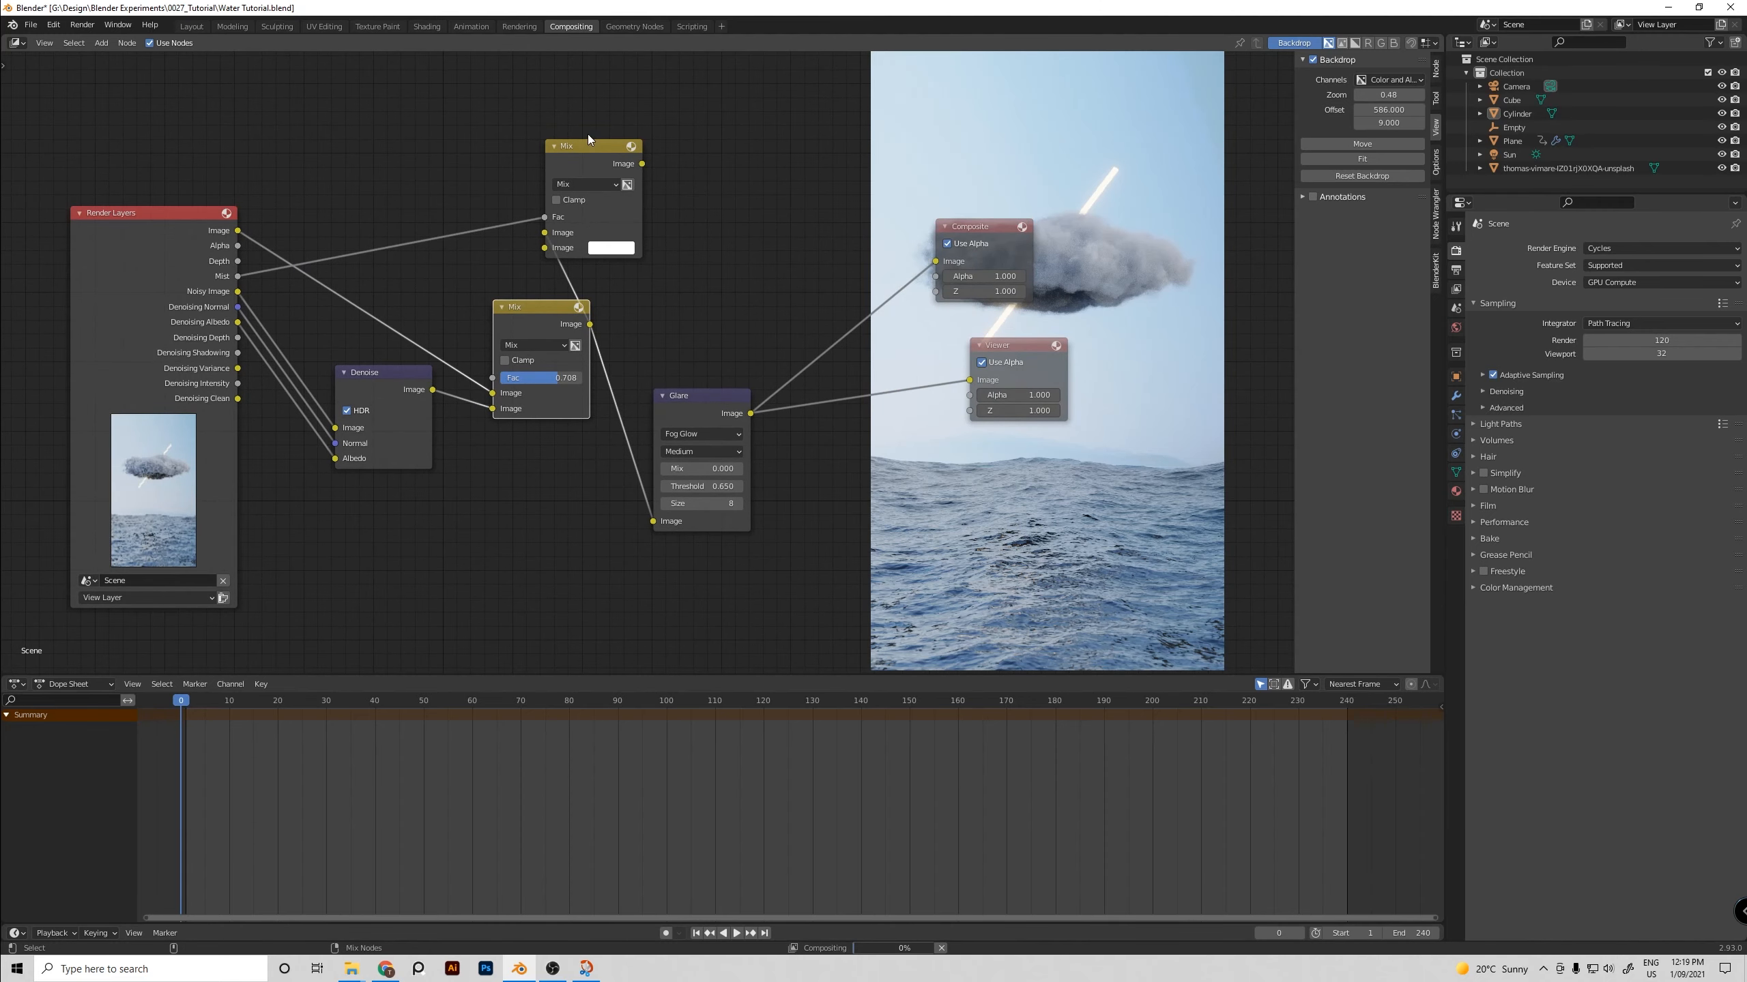
{"action": "left_click", "coordinate": [562, 149], "text": "ctrl+shift"}
{"action": "middle_click_drag", "start_coordinate": [1094, 229], "coordinate": [814, 221]}
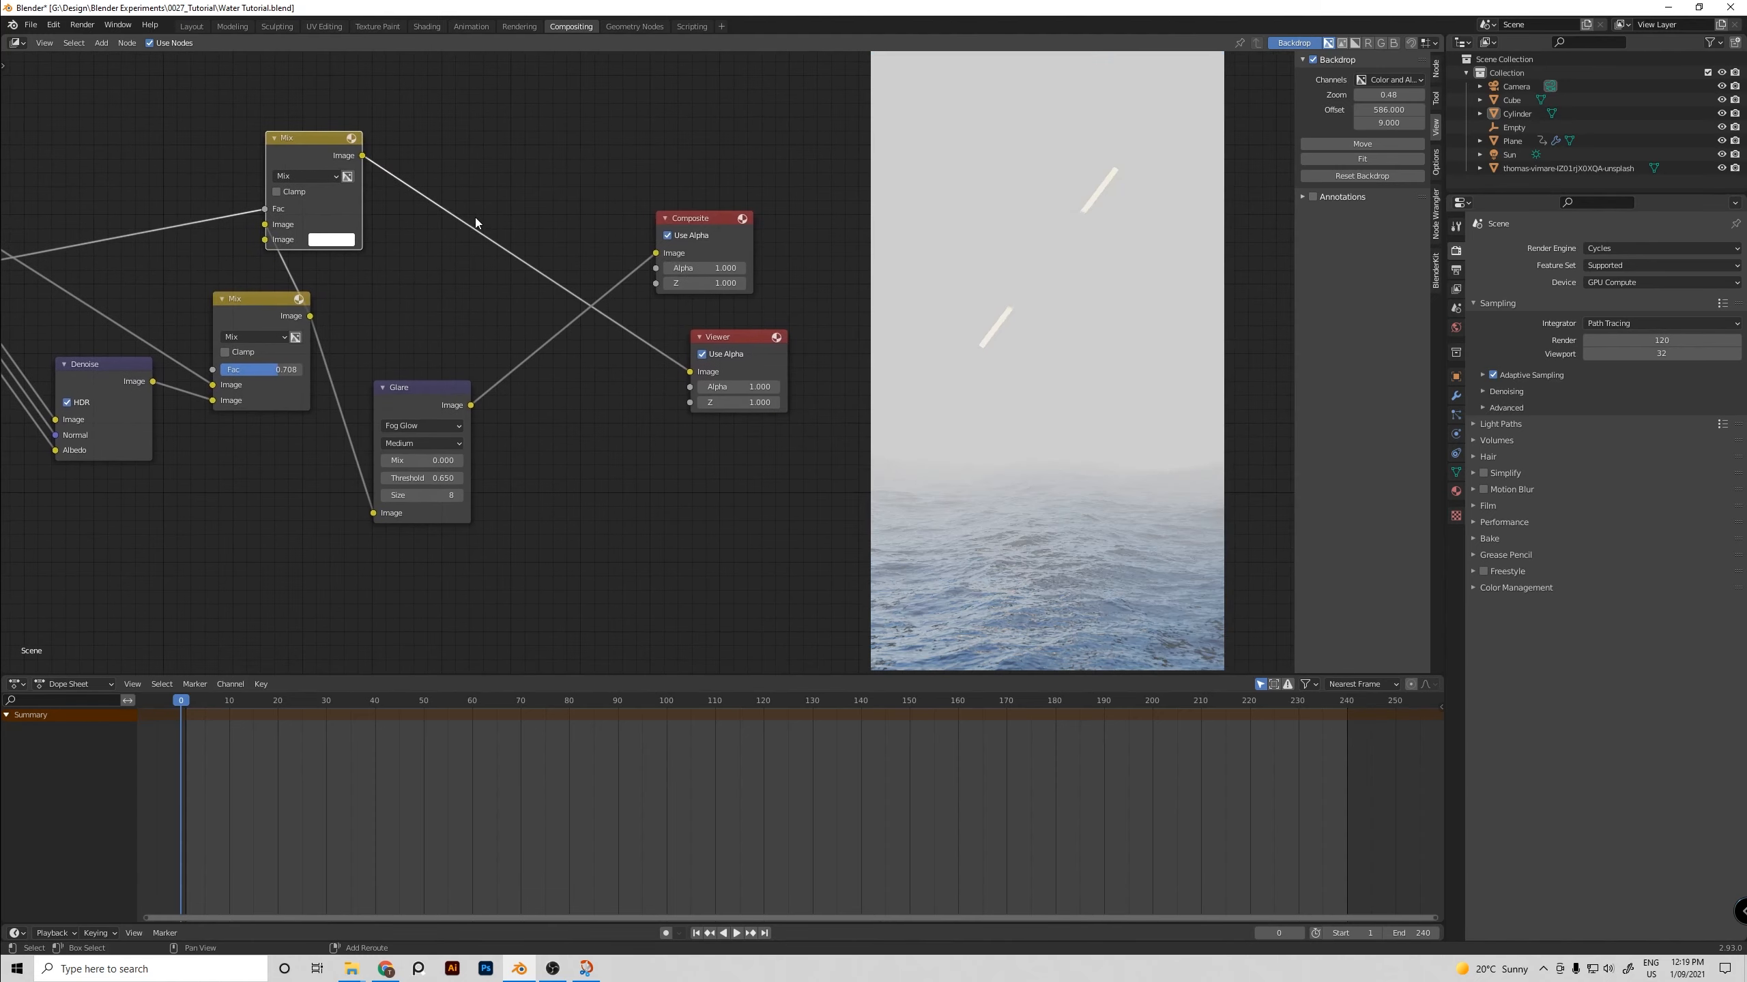
{"action": "middle_click_drag", "start_coordinate": [605, 288], "coordinate": [389, 296]}
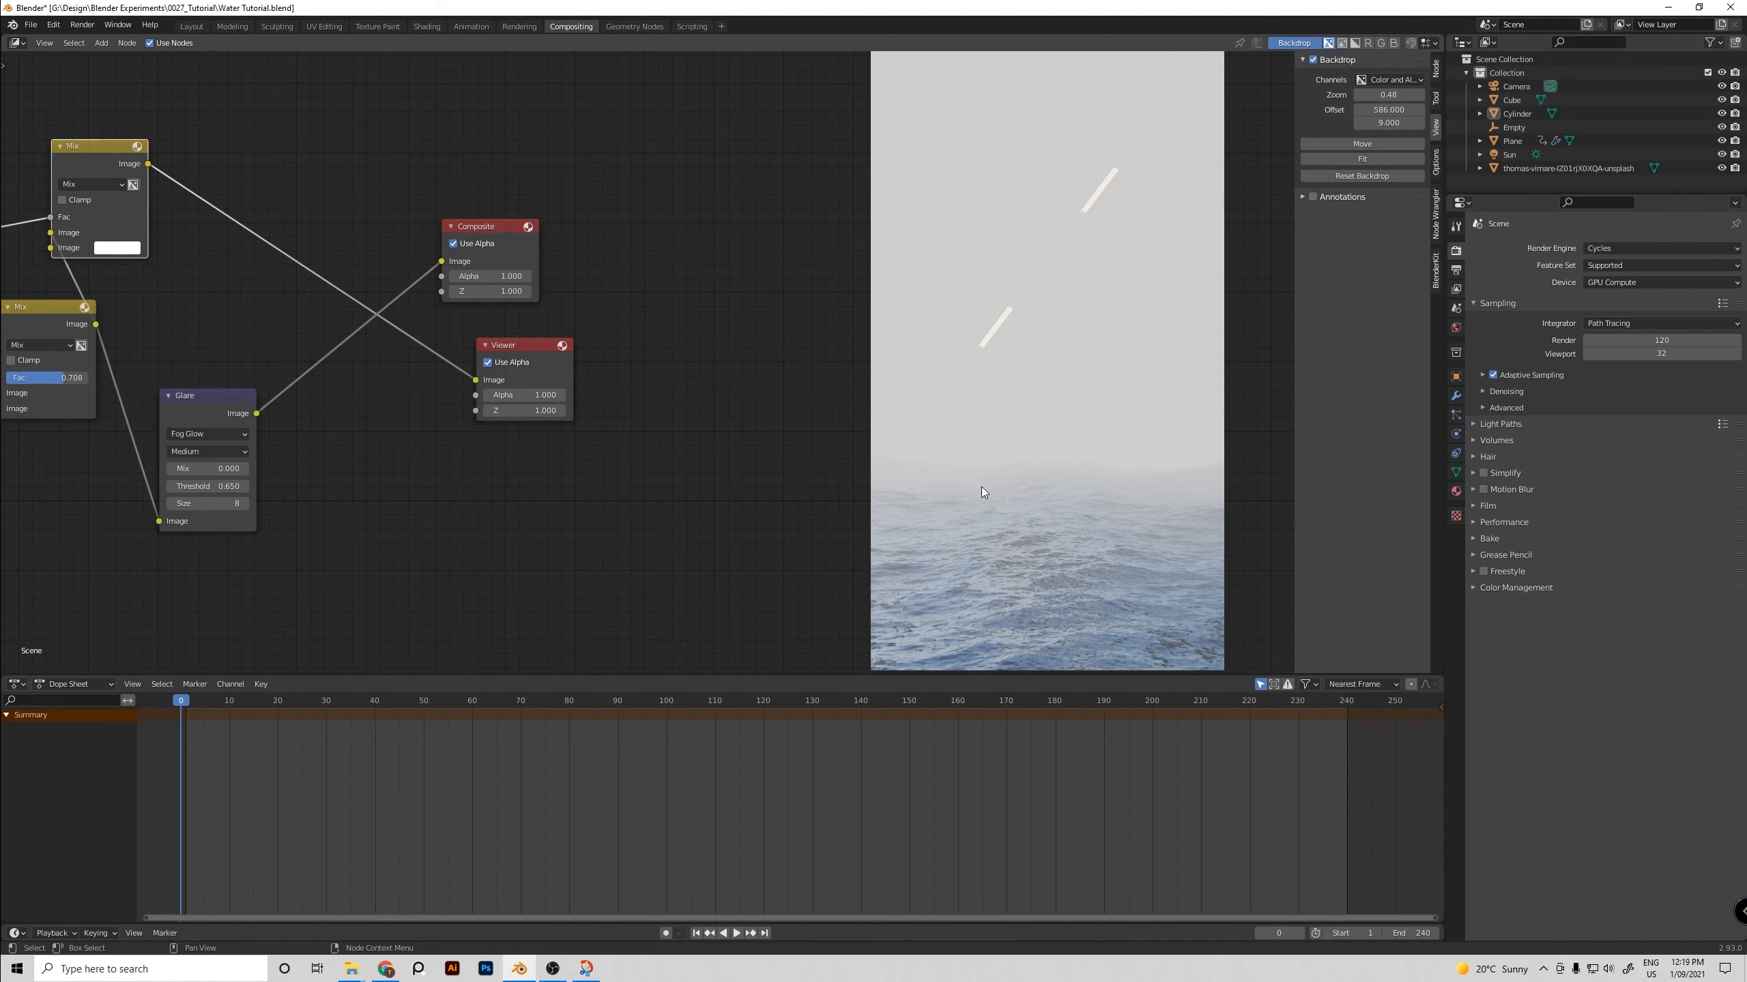
Set the new Mix node's blending mode to Lighten and move it and the Viewer node farther along the node tree
{"action": "left_click", "coordinate": [97, 184]}
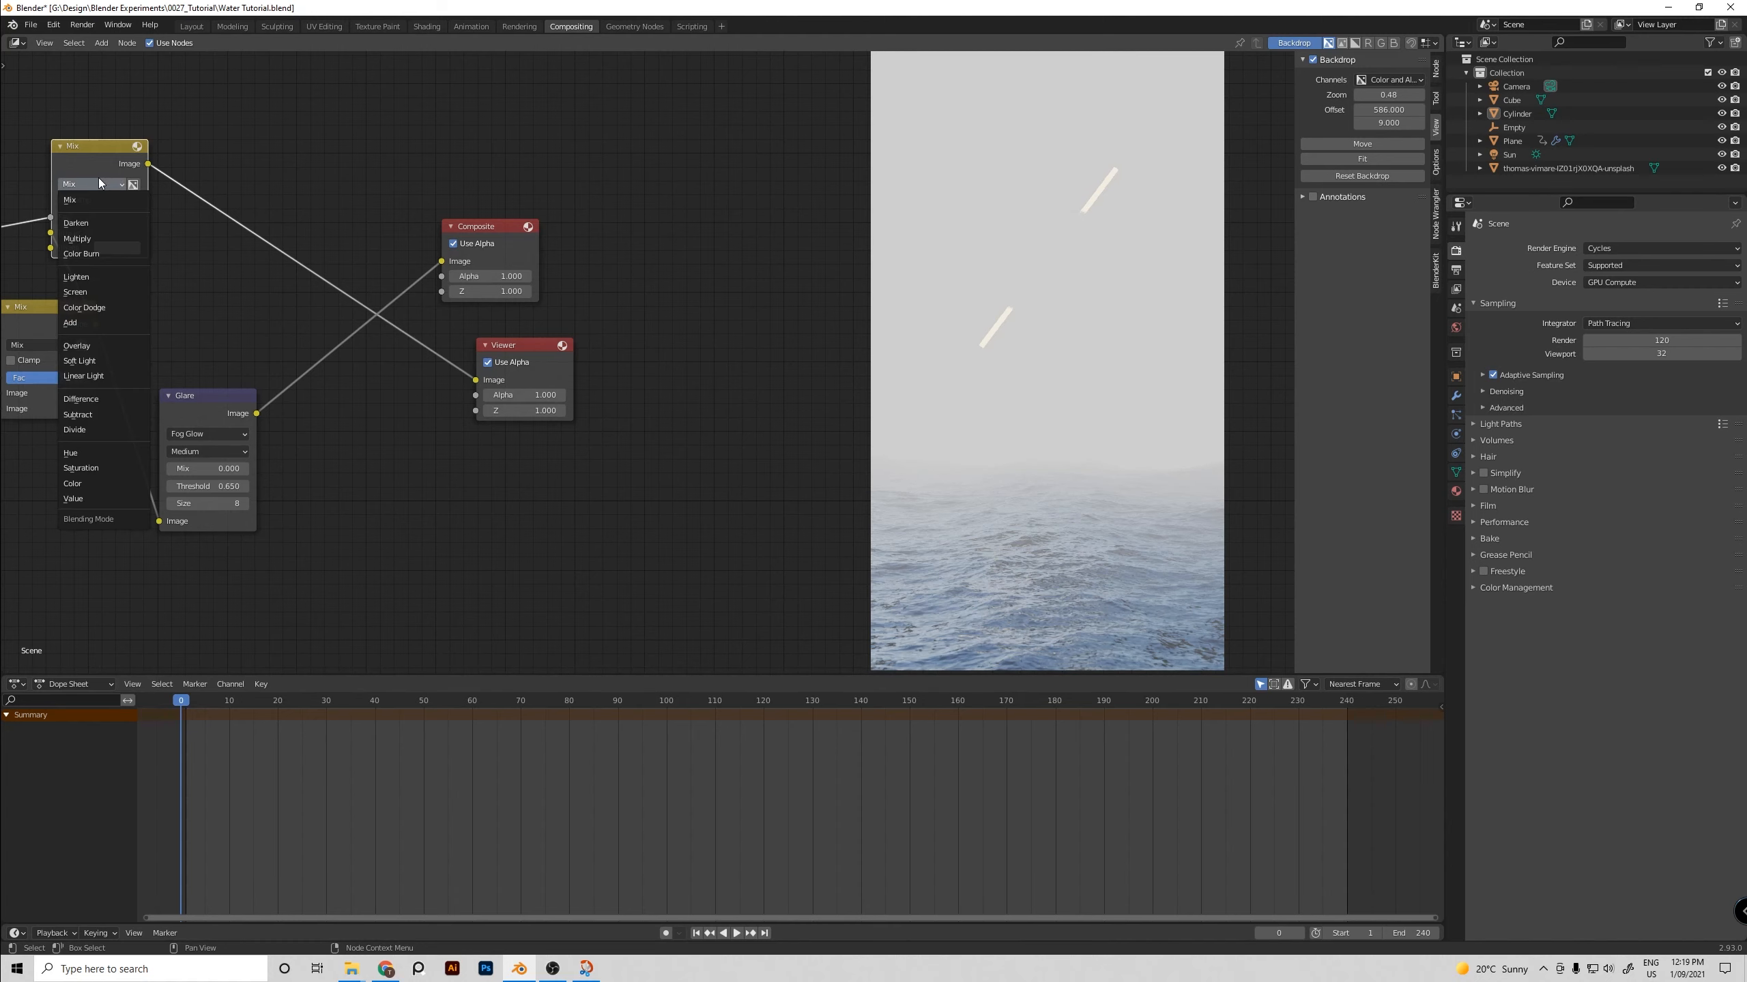
{"action": "left_click", "coordinate": [112, 277]}
{"action": "left_click", "coordinate": [576, 343]}
{"action": "left_click_drag", "start_coordinate": [579, 342], "coordinate": [737, 322]}
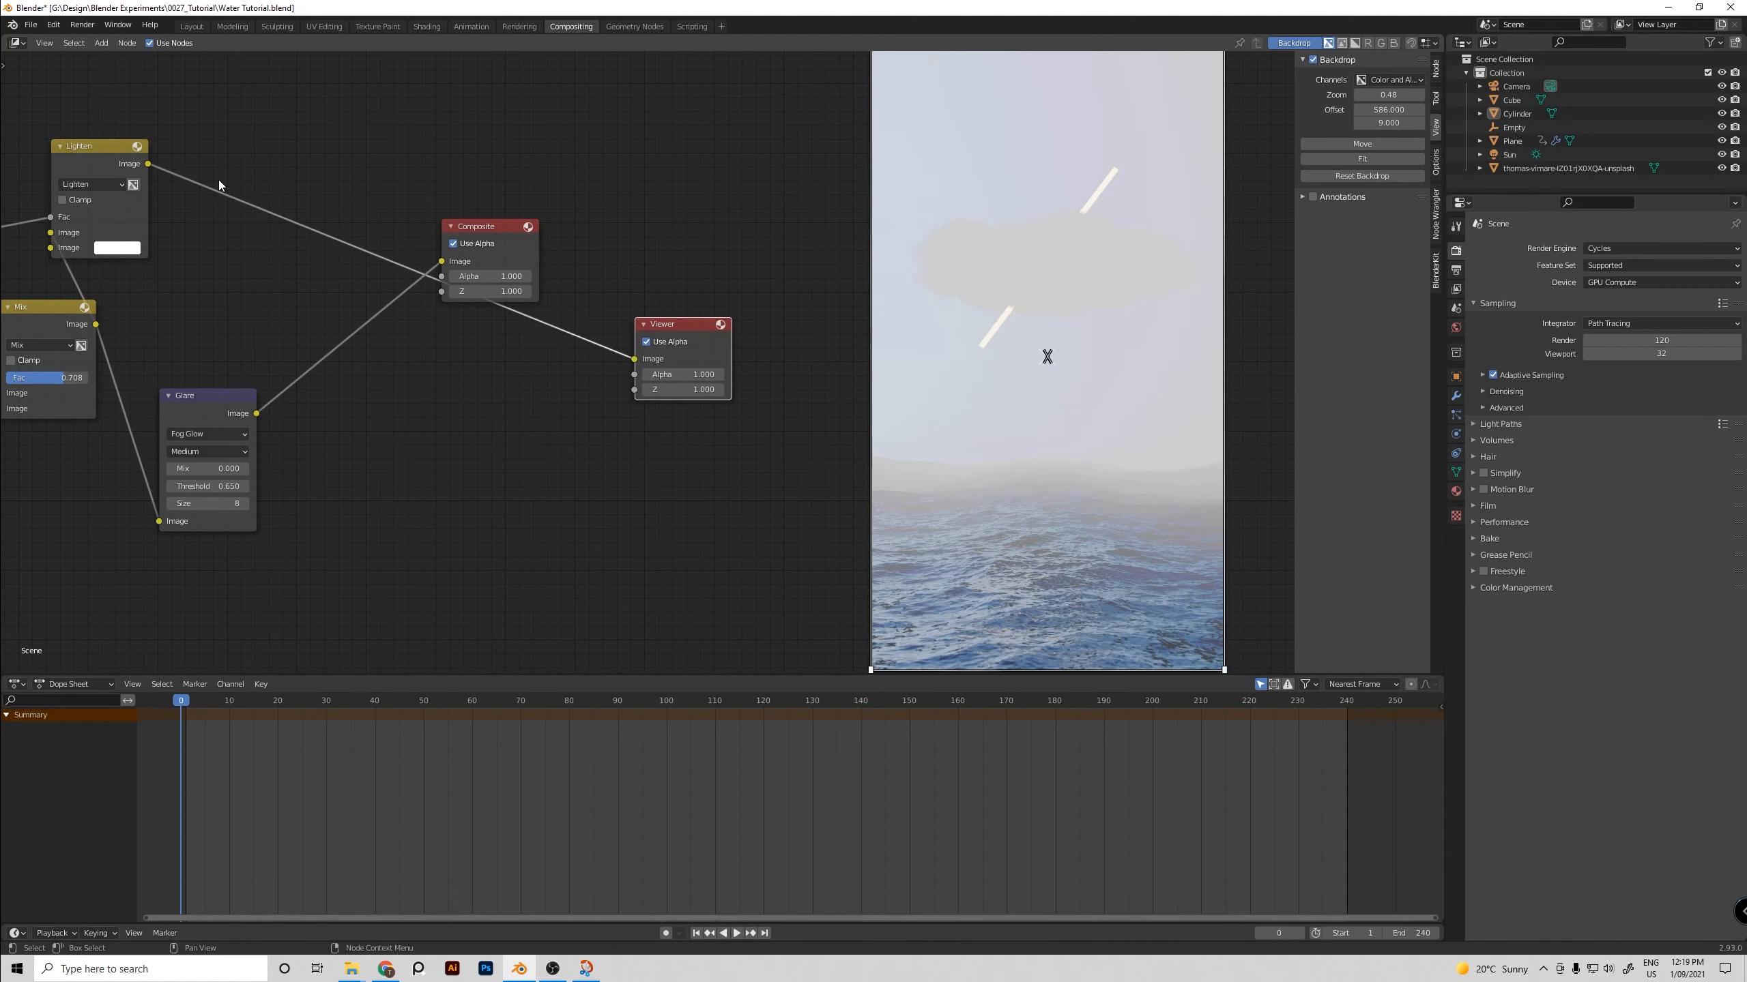
{"action": "left_click_drag", "start_coordinate": [88, 151], "coordinate": [264, 152]}
{"action": "scroll", "coordinate": [436, 155], "scroll_direction": "up", "scroll_amount": 3}
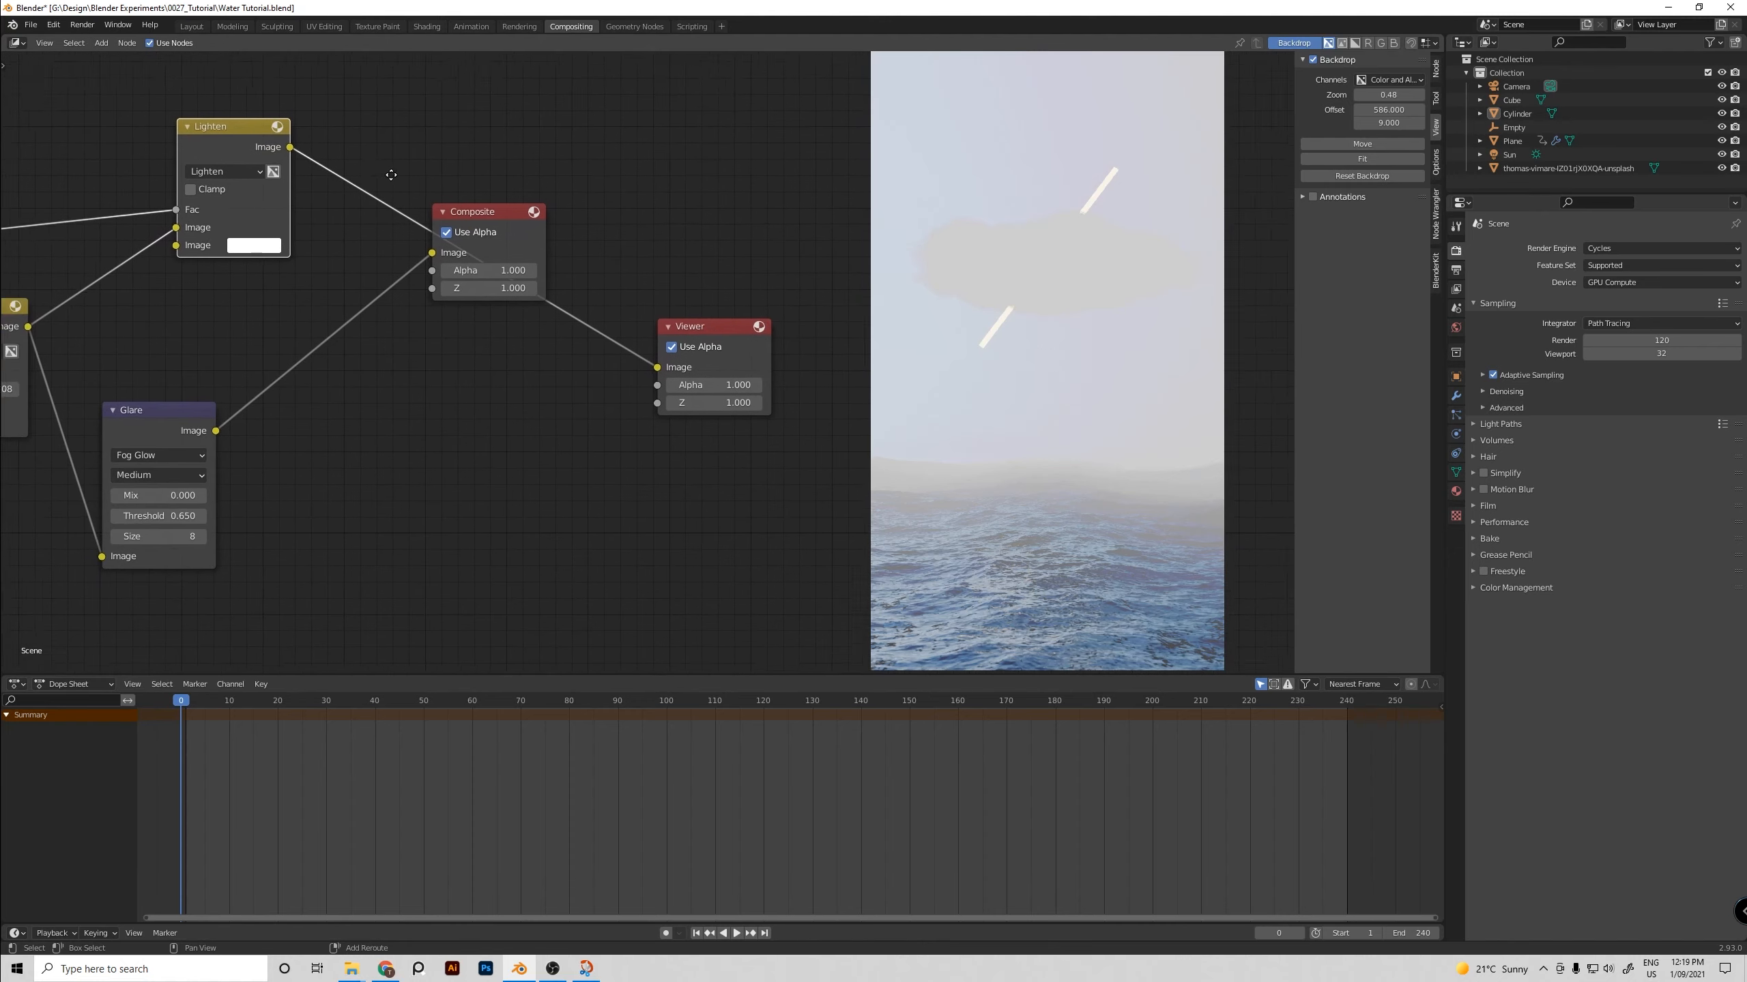
{"action": "middle_click_drag", "start_coordinate": [472, 271], "coordinate": [681, 323]}
Change the new Mix node's blending mode to Screen and adjust its second colour from black to light grey
{"action": "left_click", "coordinate": [430, 188]}
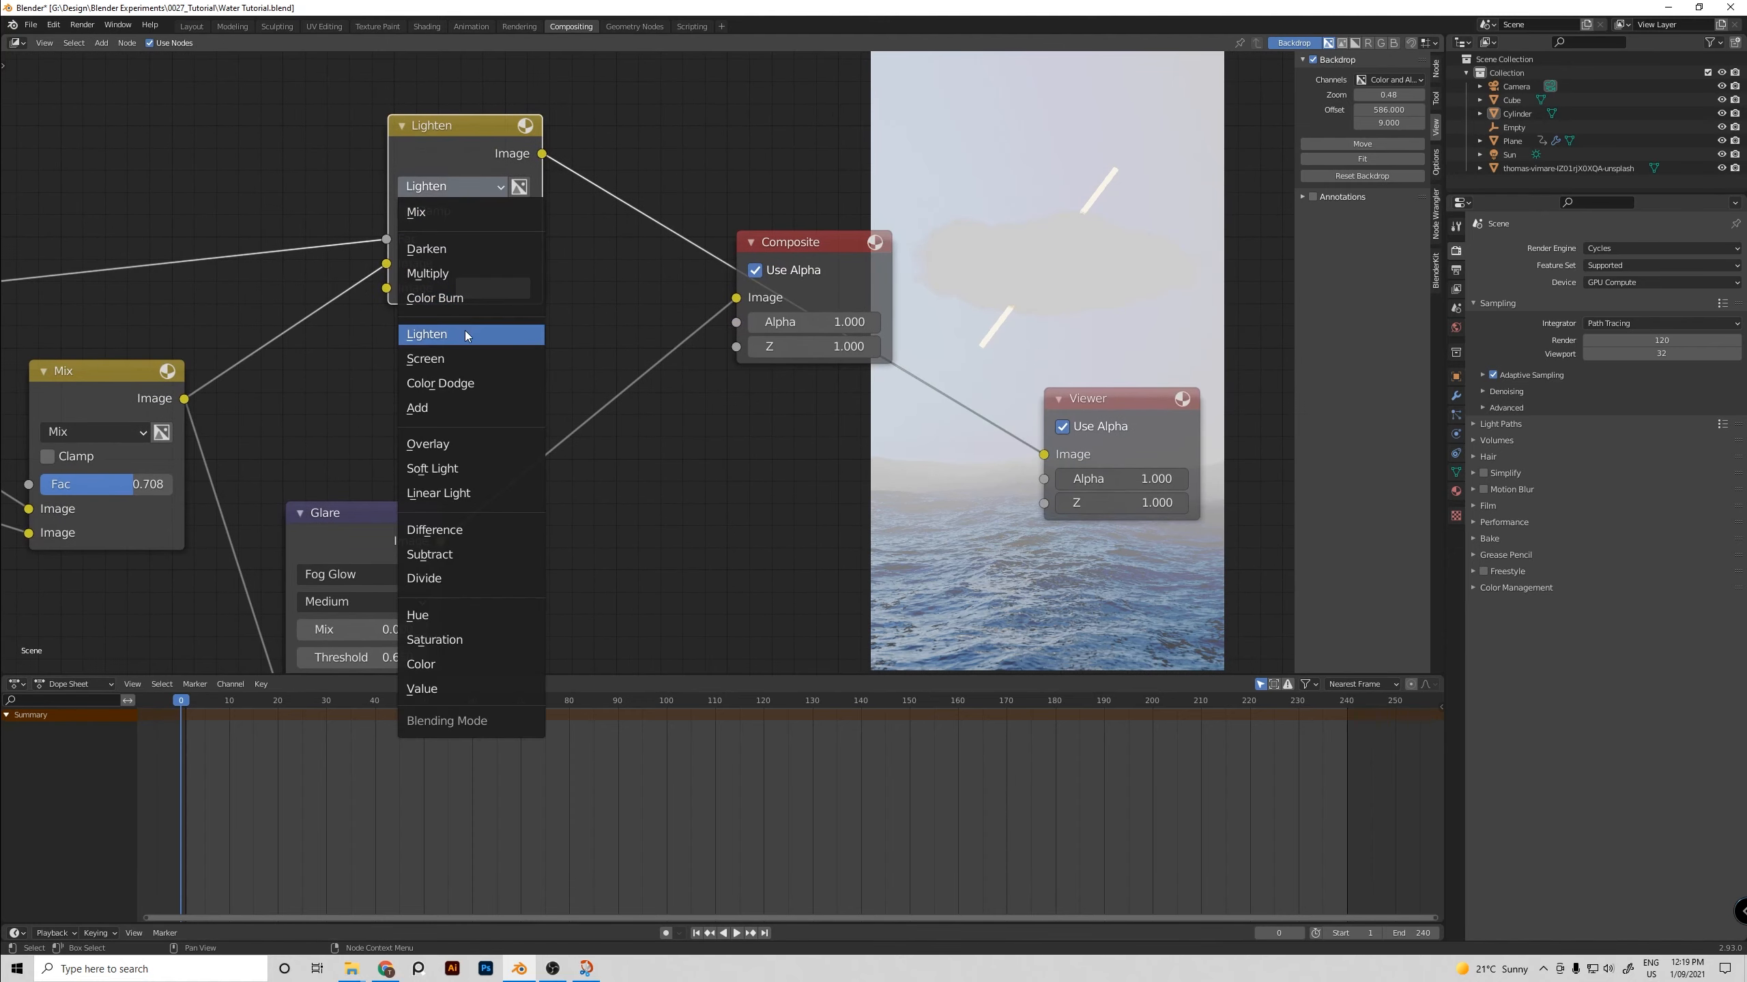
{"action": "left_click", "coordinate": [466, 365]}
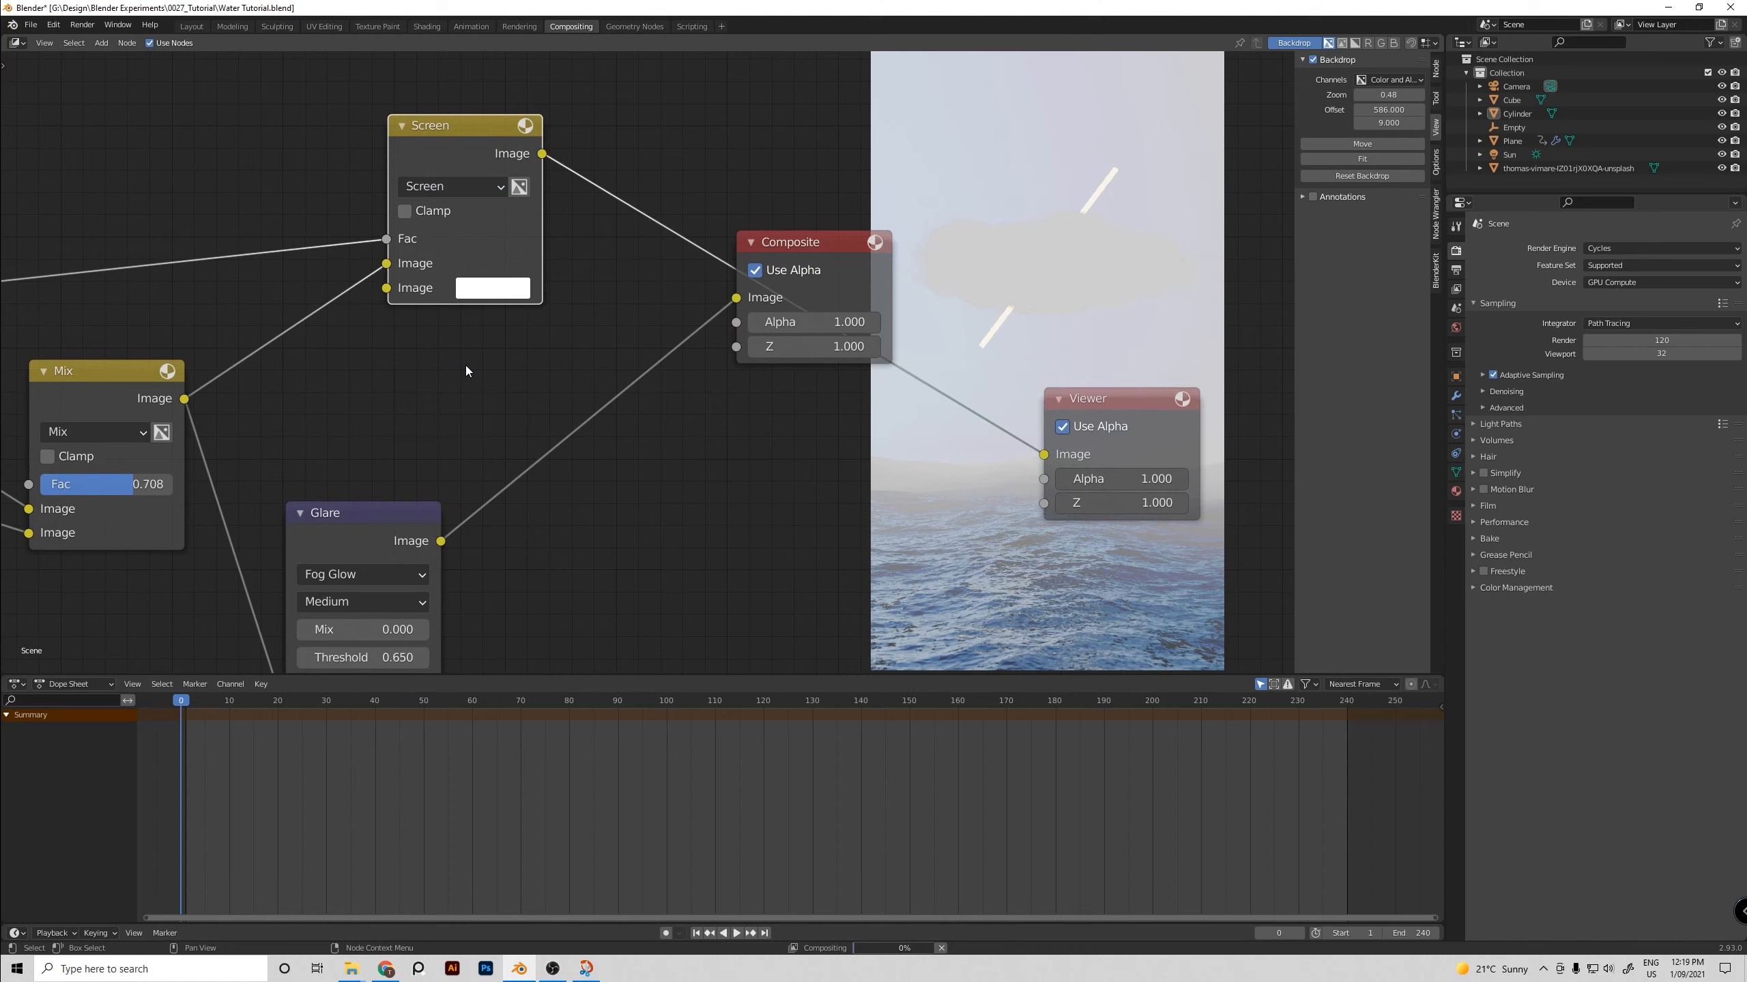
{"action": "left_click", "coordinate": [526, 283]}
{"action": "left_click", "coordinate": [487, 288]}
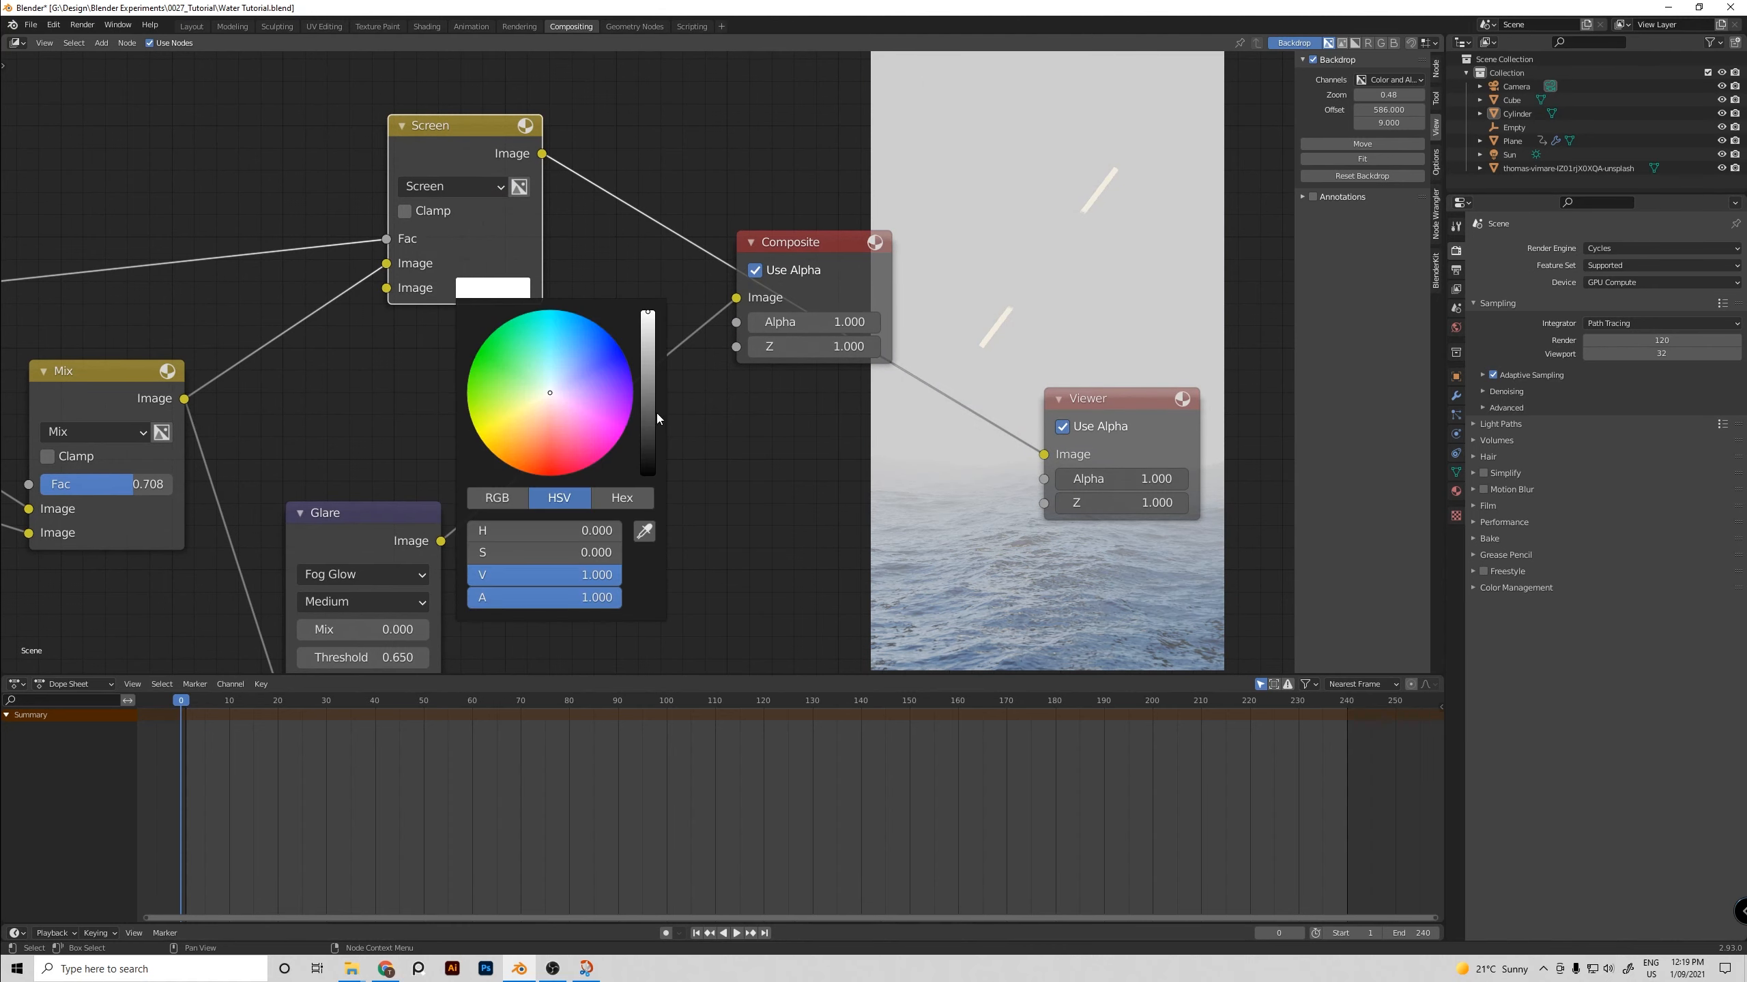
{"action": "left_click_drag", "start_coordinate": [657, 412], "coordinate": [649, 476]}
{"action": "middle_click_drag", "start_coordinate": [670, 357], "coordinate": [379, 320]}
{"action": "left_click", "coordinate": [202, 260]}
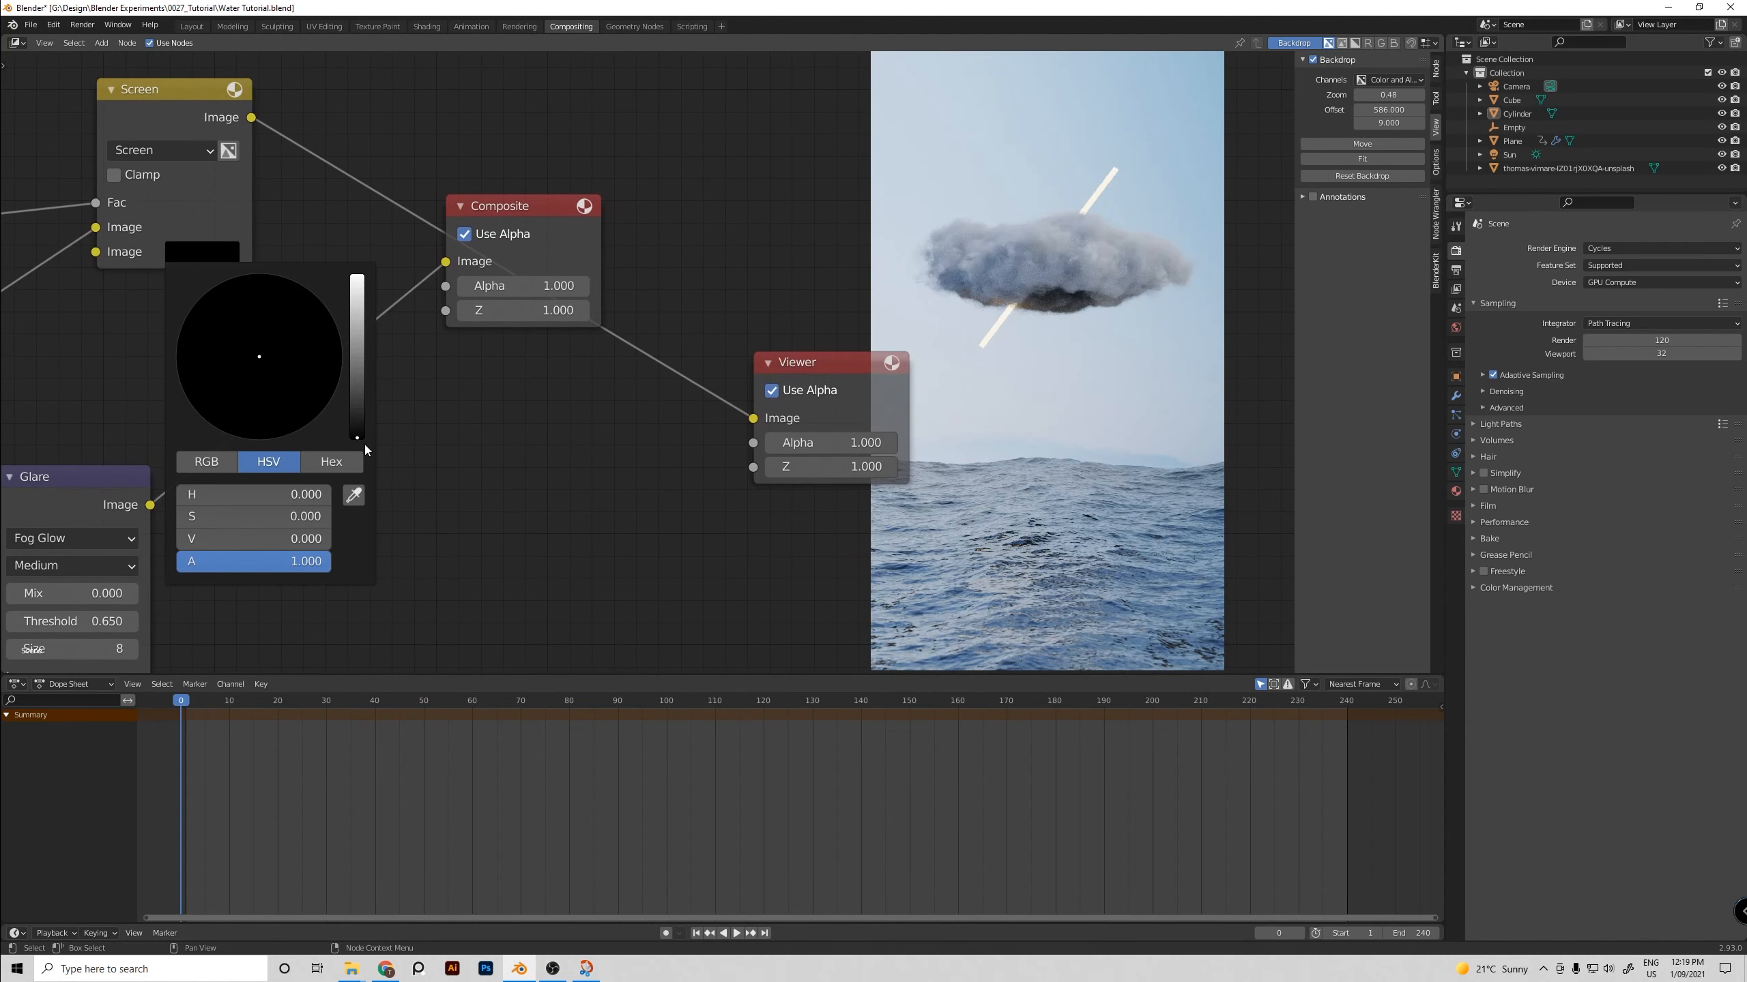
{"action": "left_click_drag", "start_coordinate": [357, 441], "coordinate": [358, 278]}
{"action": "middle_click_drag", "start_coordinate": [286, 239], "coordinate": [607, 305]}
Insert a ColorRamp node between the Mist output and the Screen node's Fac input
{"action": "key", "text": "shift+a"}
{"action": "type", "text": "scol"}
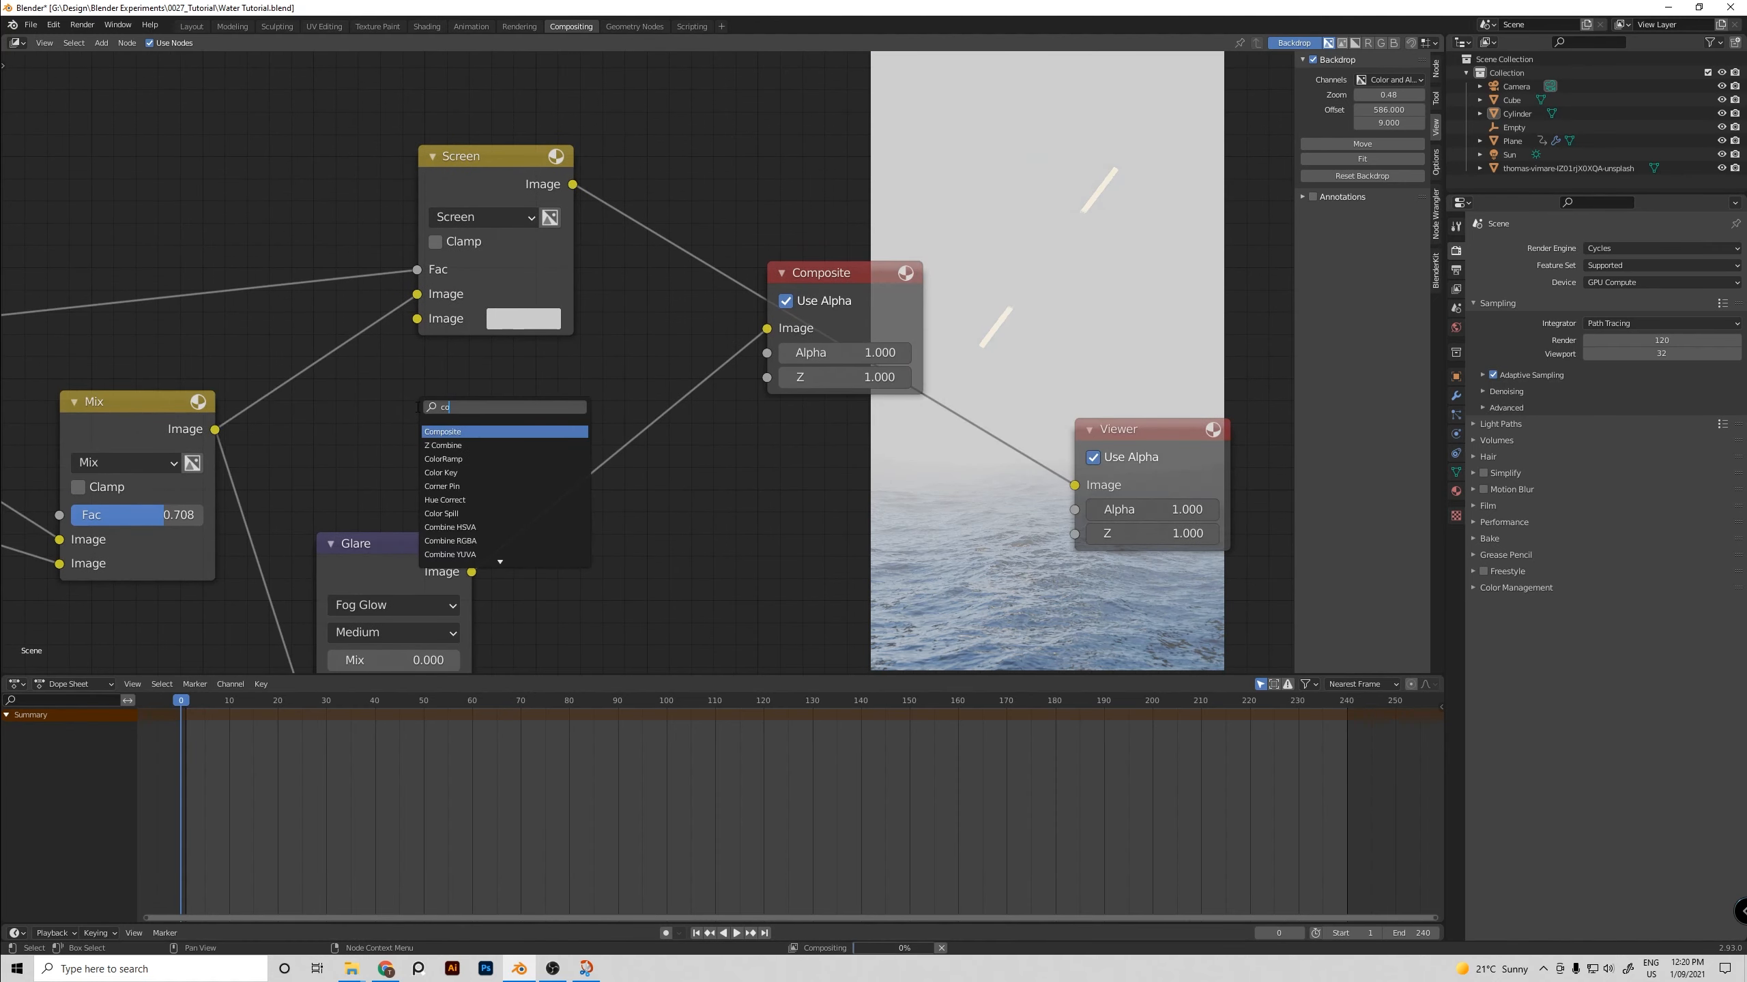
{"action": "key", "text": "Return"}
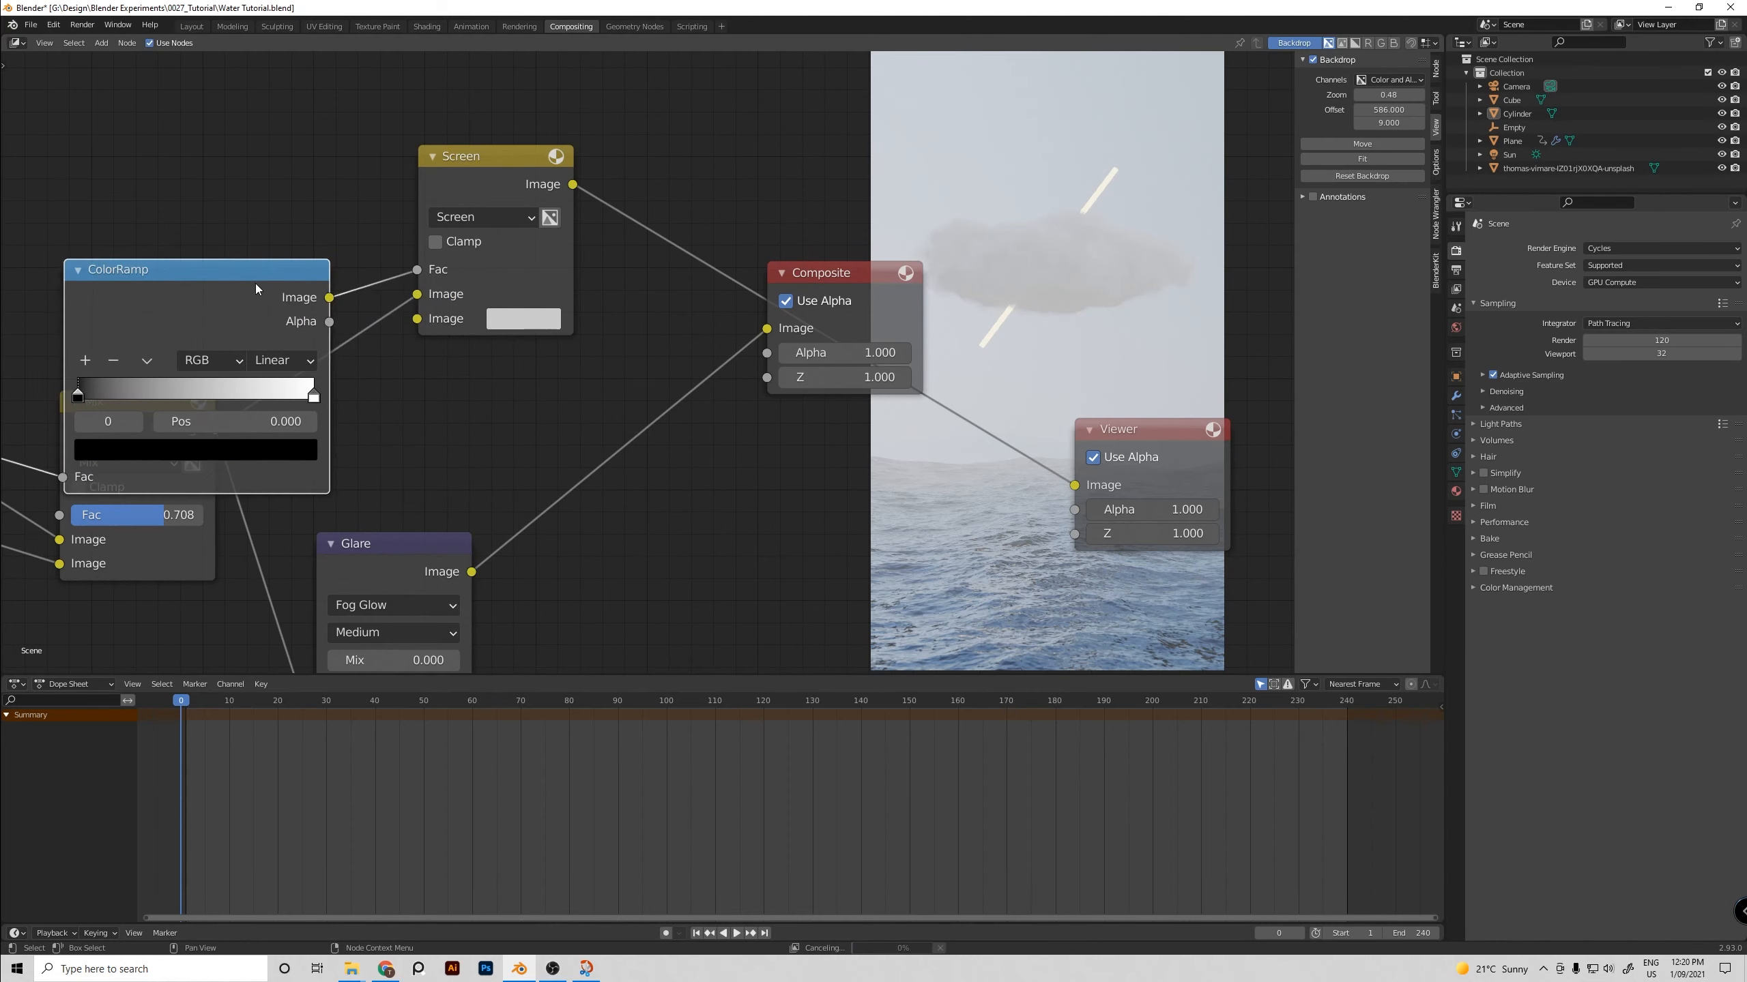
{"action": "left_click", "coordinate": [516, 398]}
{"action": "left_click_drag", "start_coordinate": [516, 399], "coordinate": [494, 252]}
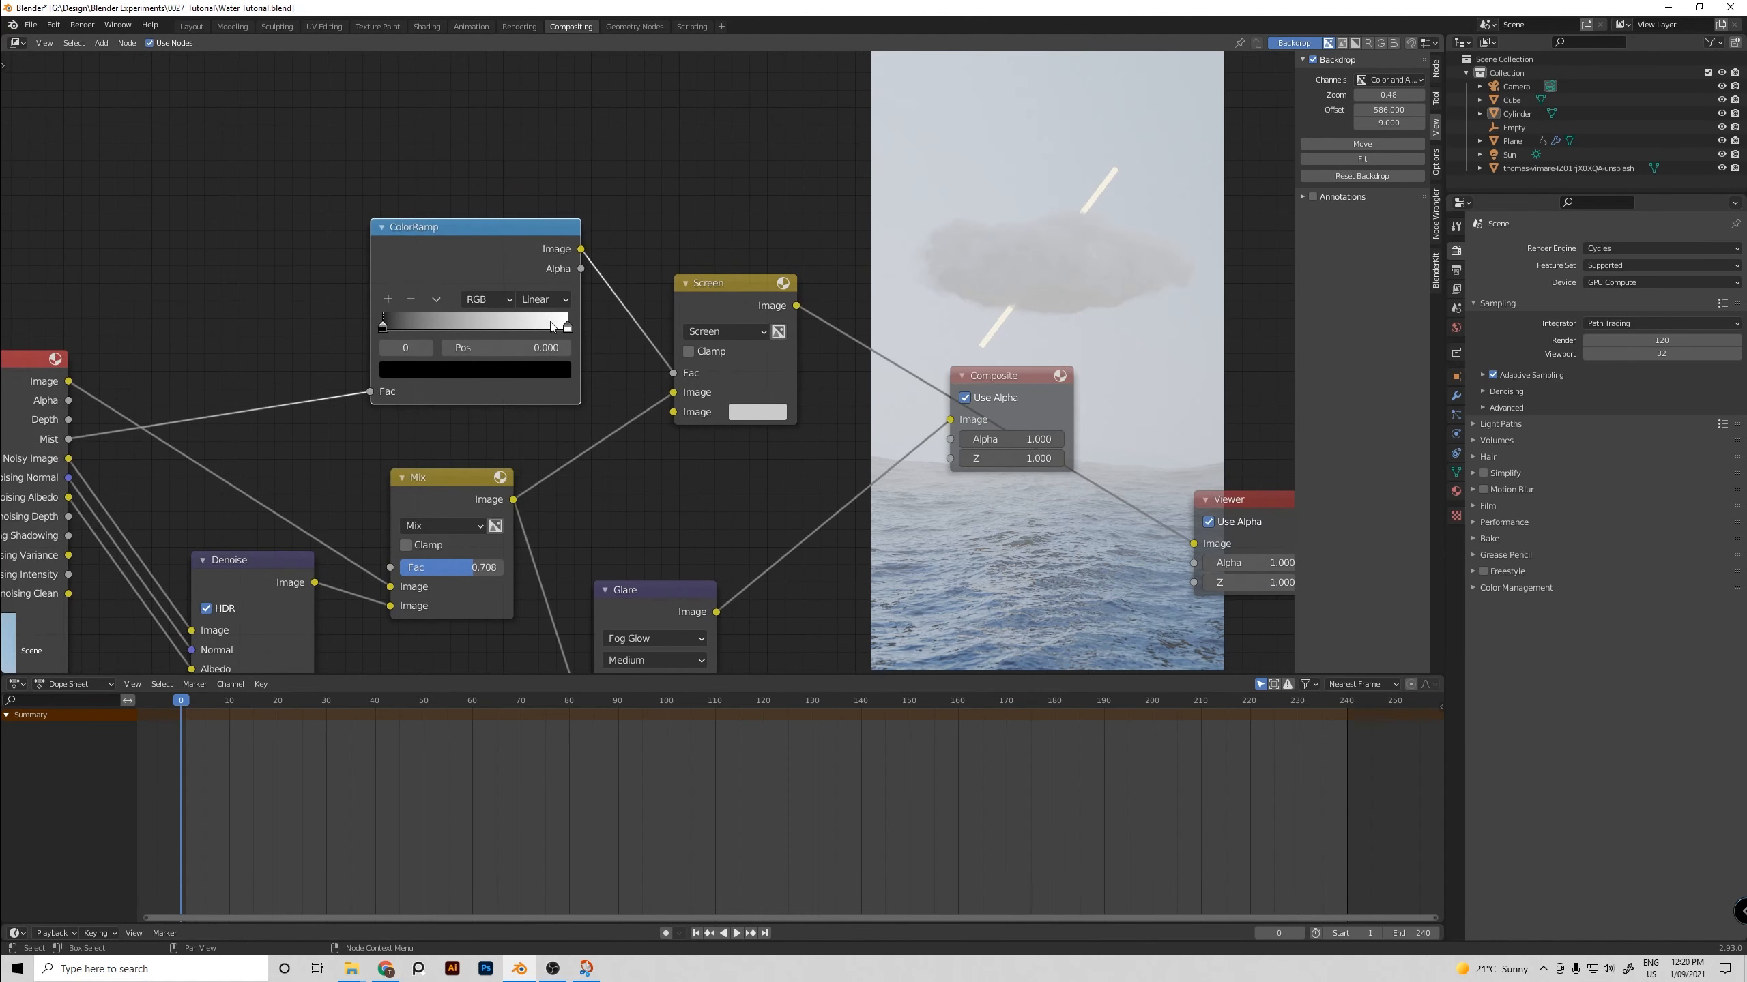
Move the ColorRamp's black stop to position 0.505 and keep the node clear of the Screen node
{"action": "left_click_drag", "start_coordinate": [567, 328], "coordinate": [465, 328]}
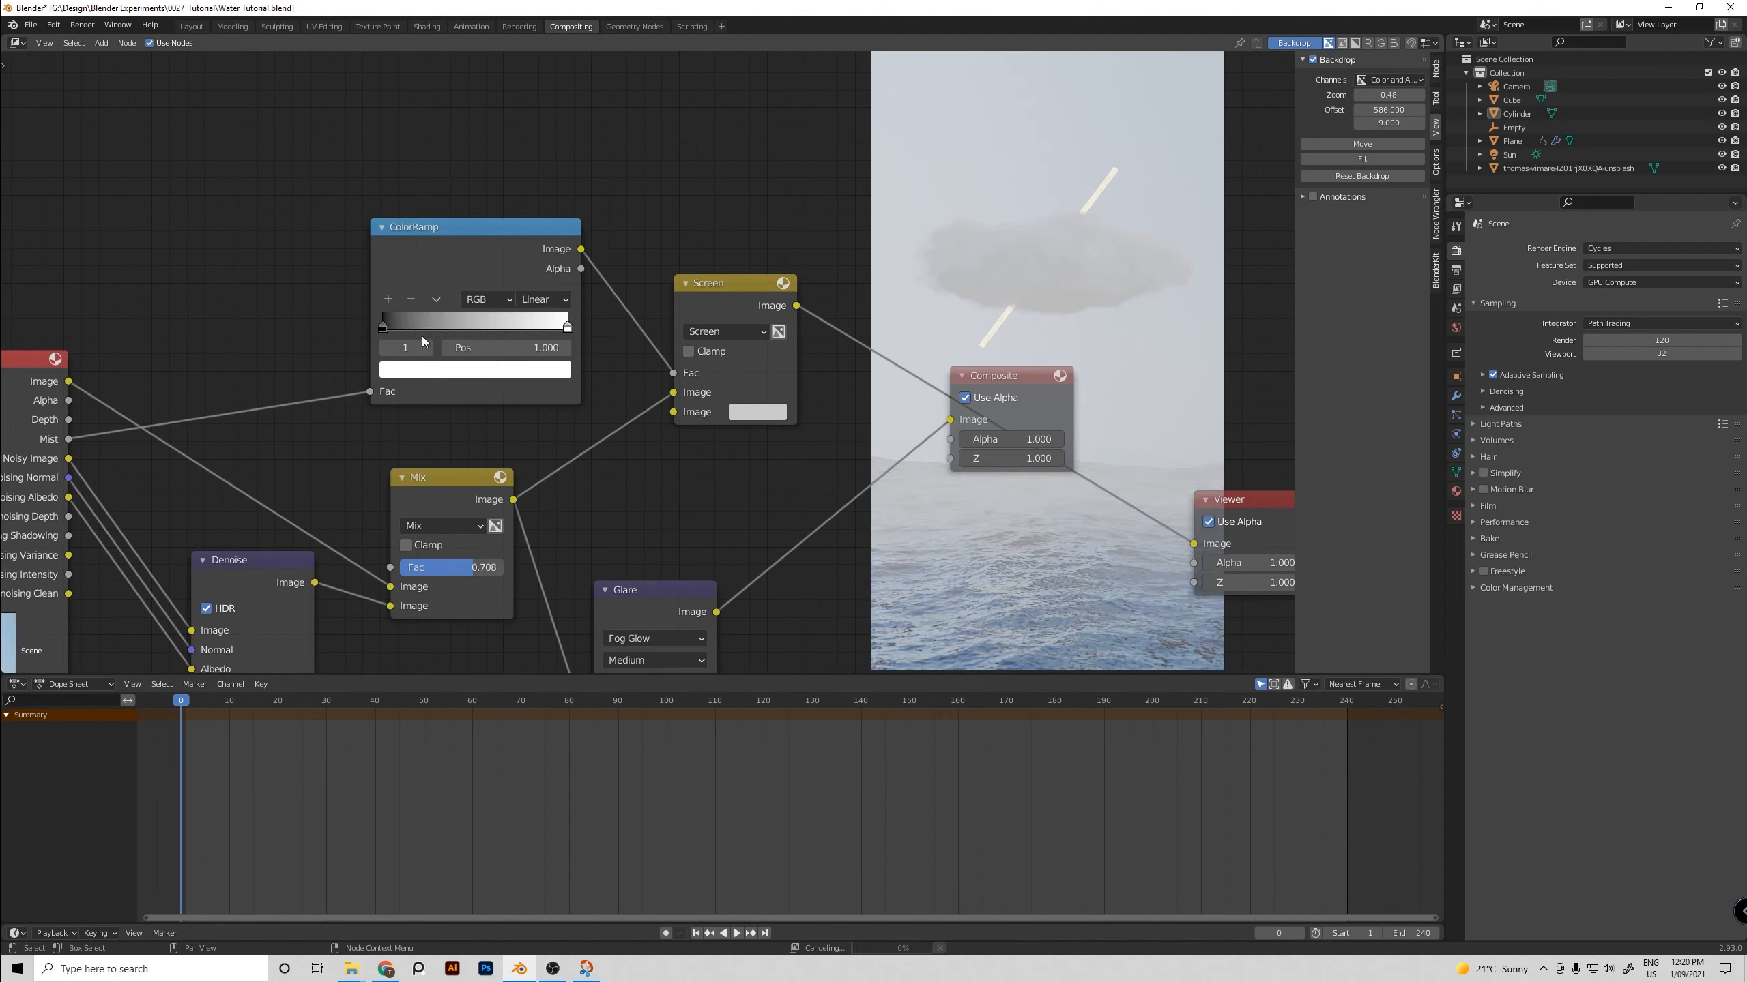
{"action": "key", "text": "g"}
{"action": "left_click_drag", "start_coordinate": [505, 330], "coordinate": [589, 334]}
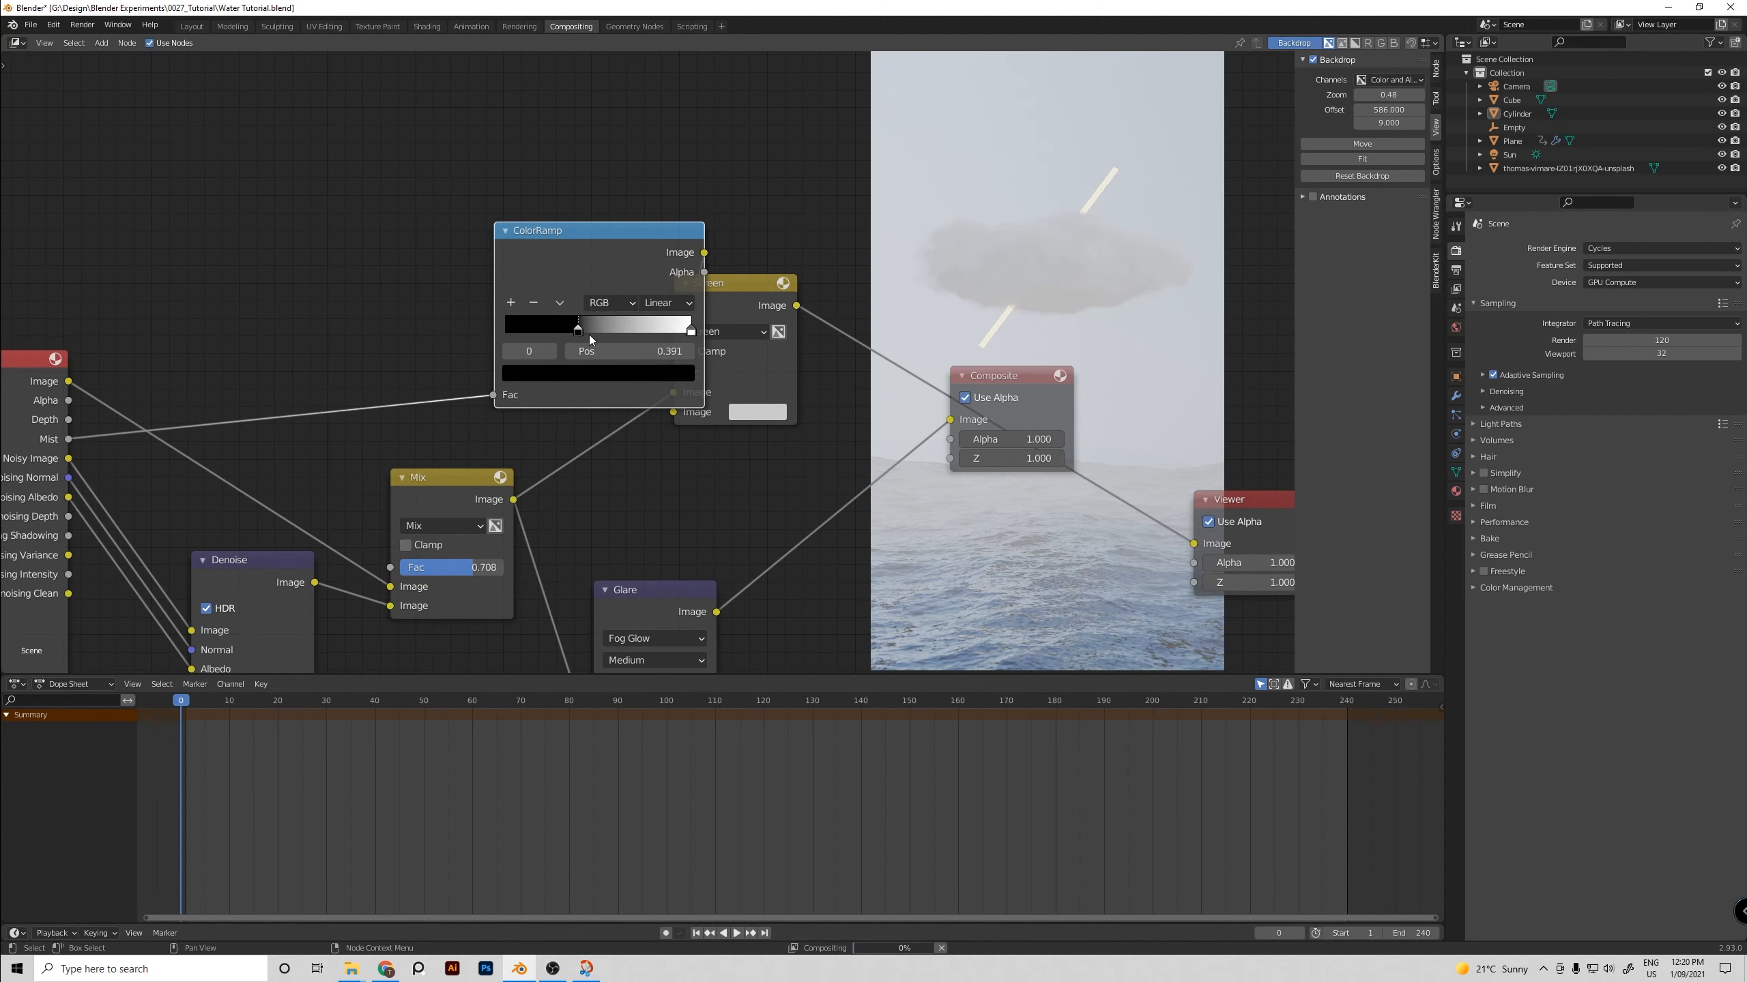
{"action": "key", "text": "ctrl+z"}
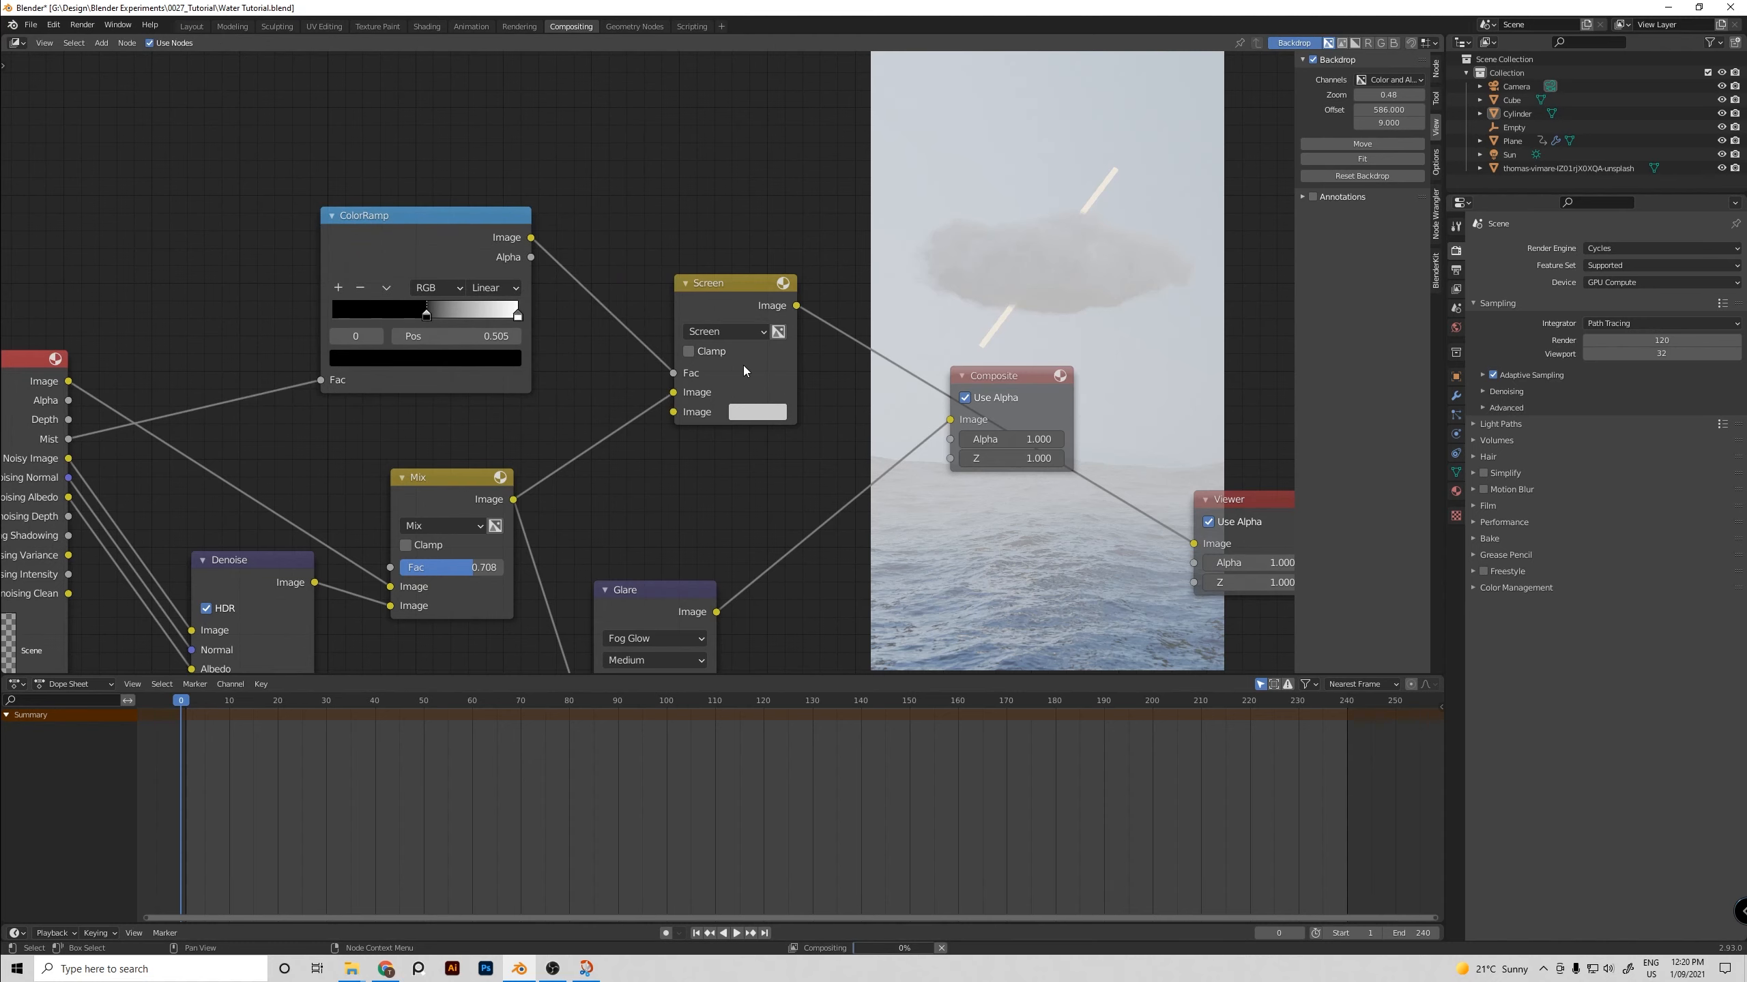
Darken the Screen node's second colour to a near-black grey
{"action": "left_click", "coordinate": [759, 413]}
{"action": "left_click_drag", "start_coordinate": [886, 172], "coordinate": [886, 289]}
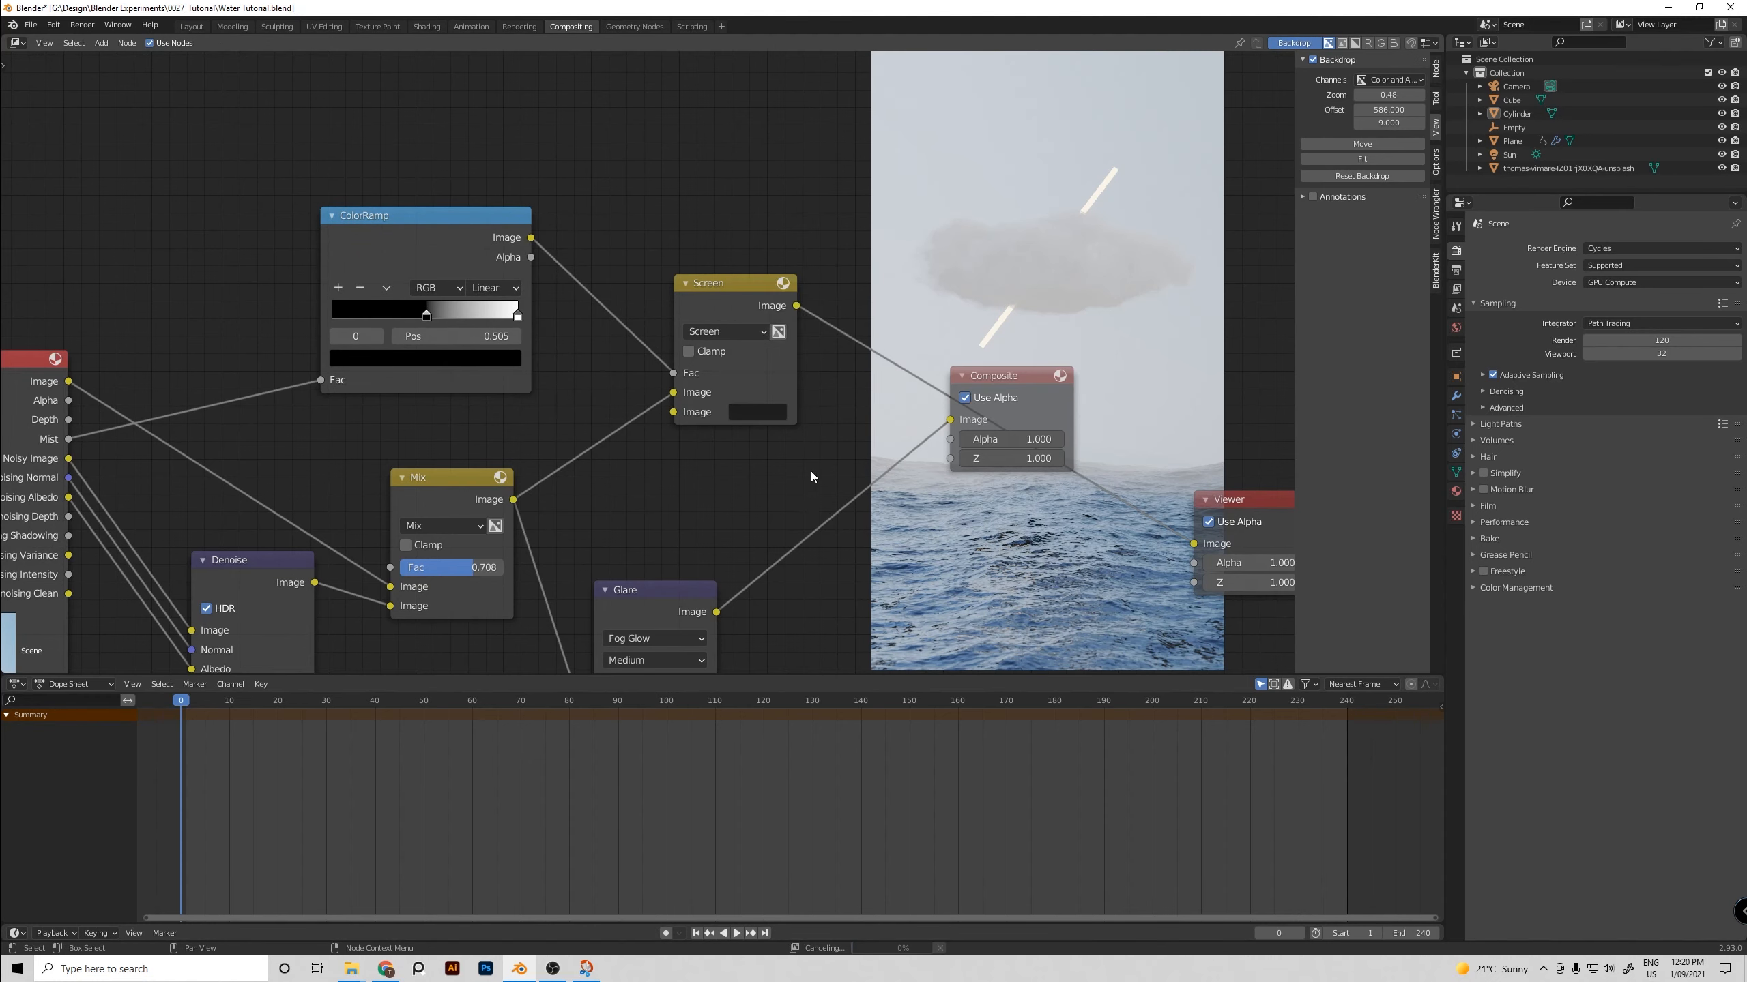
{"action": "middle_click_drag", "start_coordinate": [803, 489], "coordinate": [421, 388]}
{"action": "scroll", "coordinate": [474, 392], "scroll_direction": "down", "scroll_amount": 1}
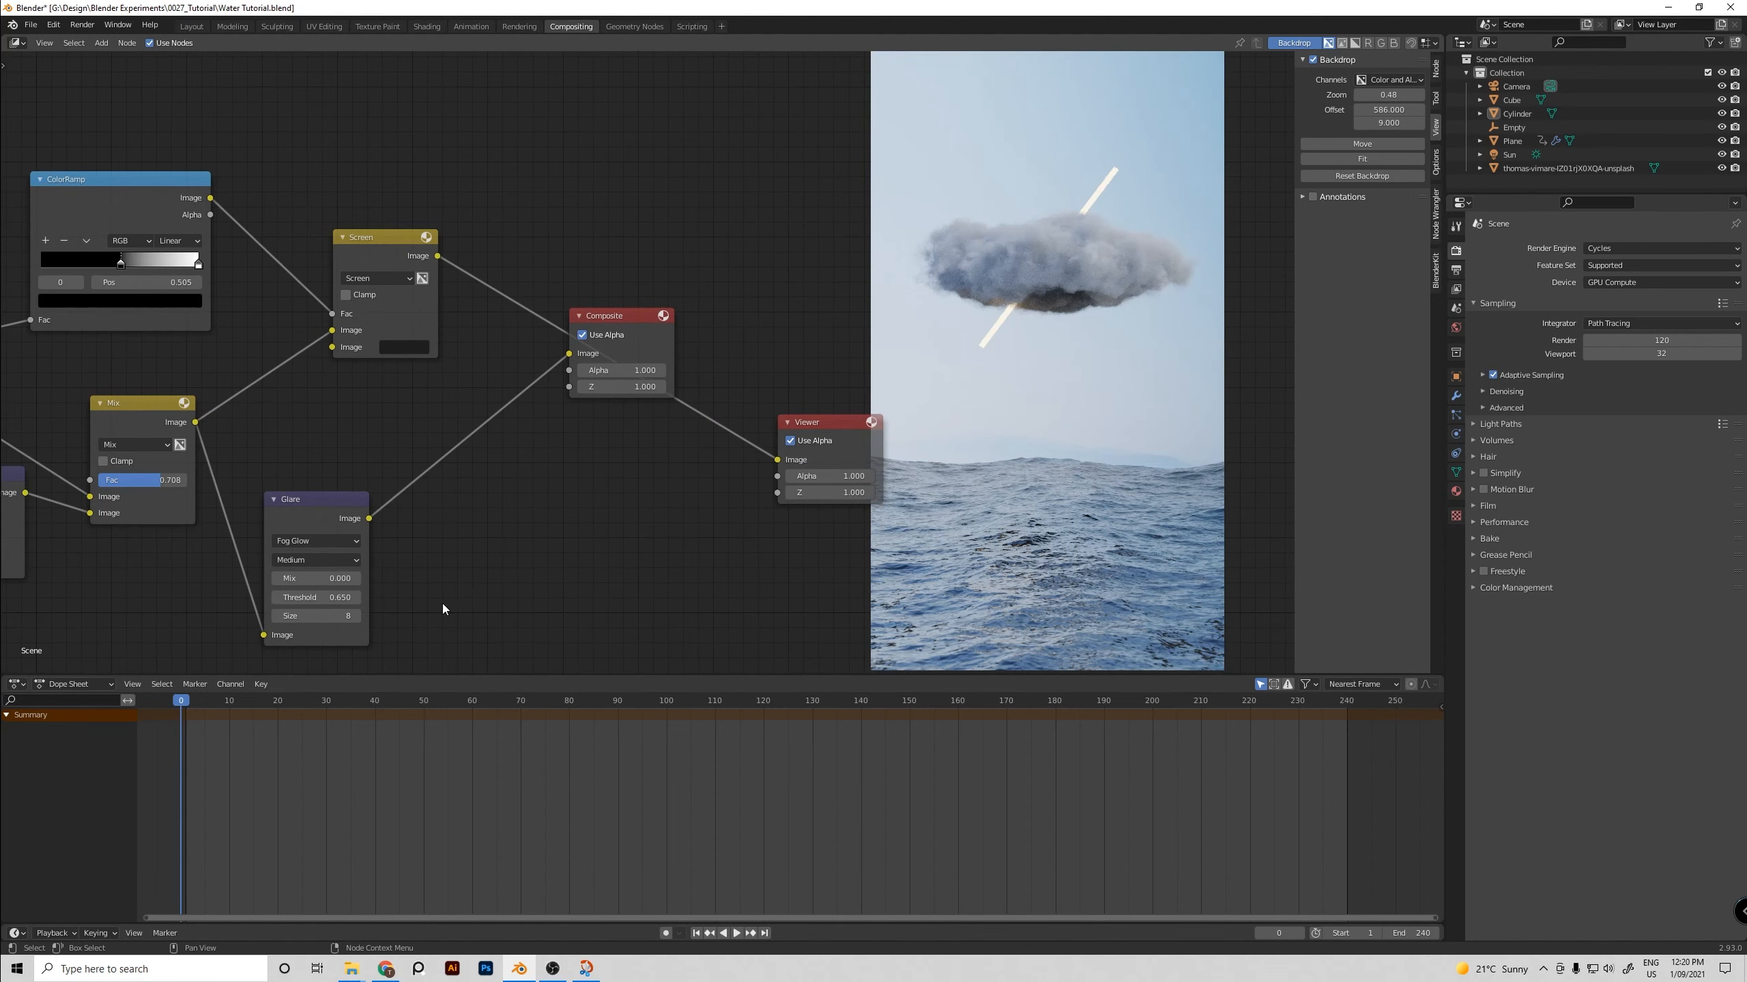
Set the Glare node's Threshold to 0.5
{"action": "scroll", "coordinate": [488, 578], "scroll_direction": "up", "scroll_amount": 2}
{"action": "left_click", "coordinate": [285, 654]}
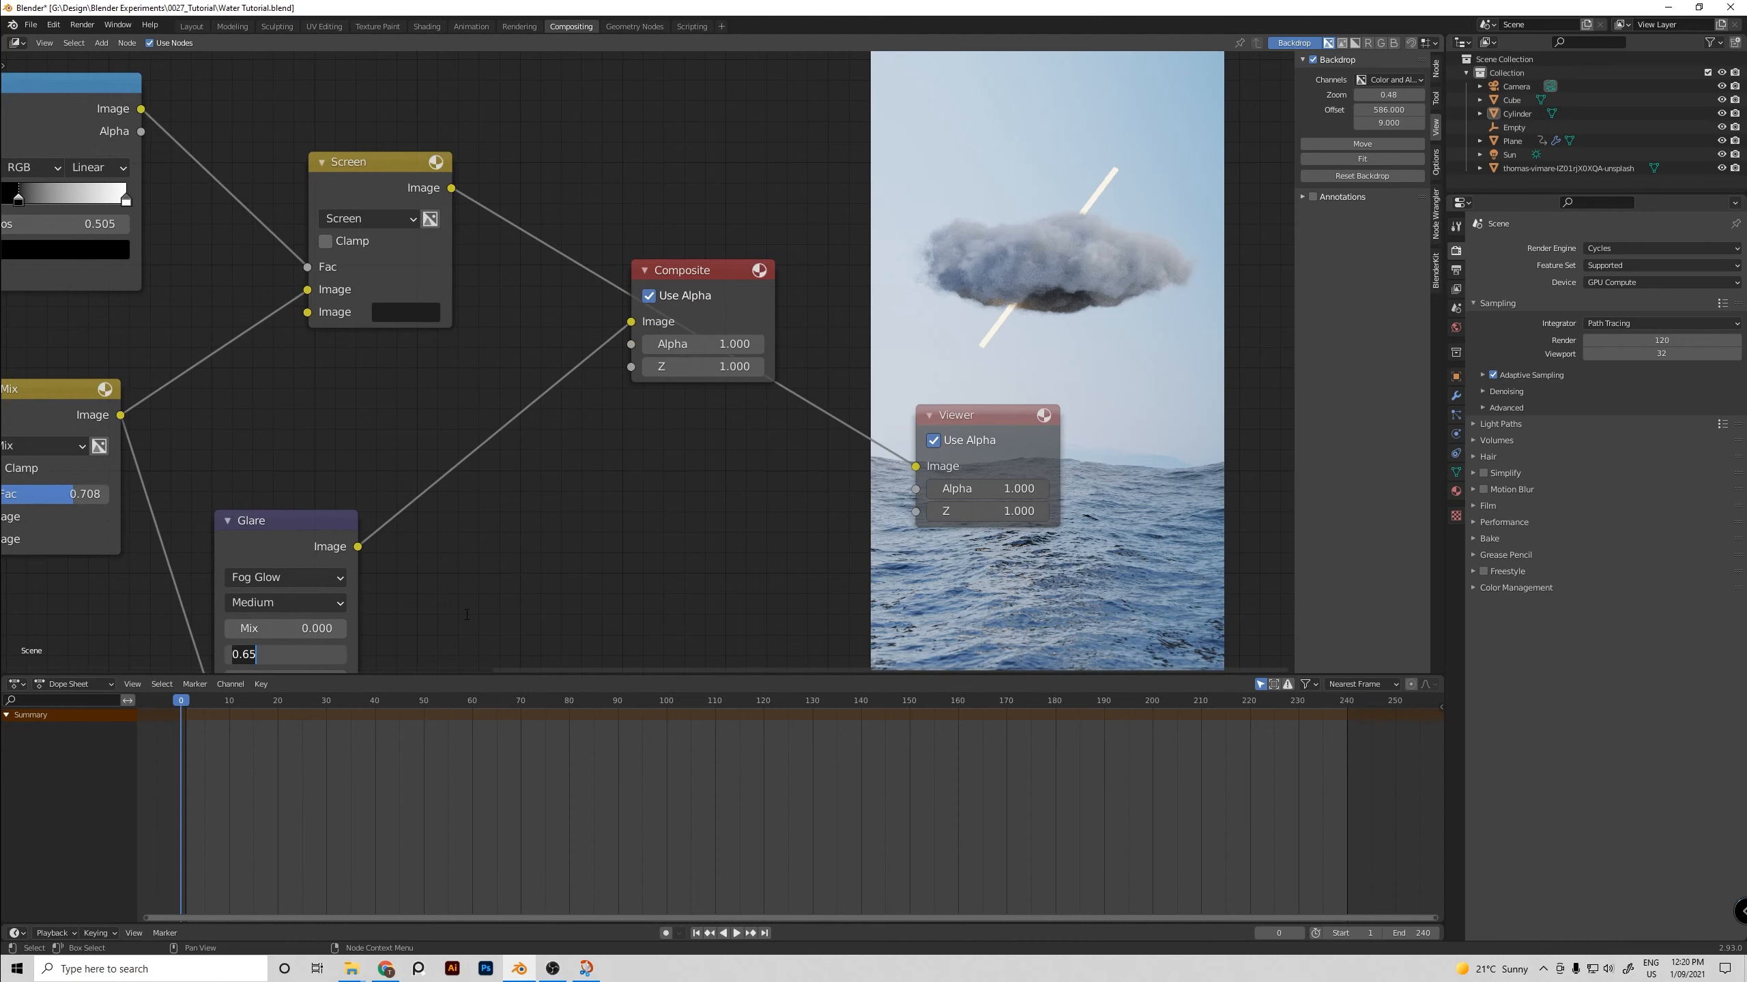
{"action": "key", "text": "Return"}
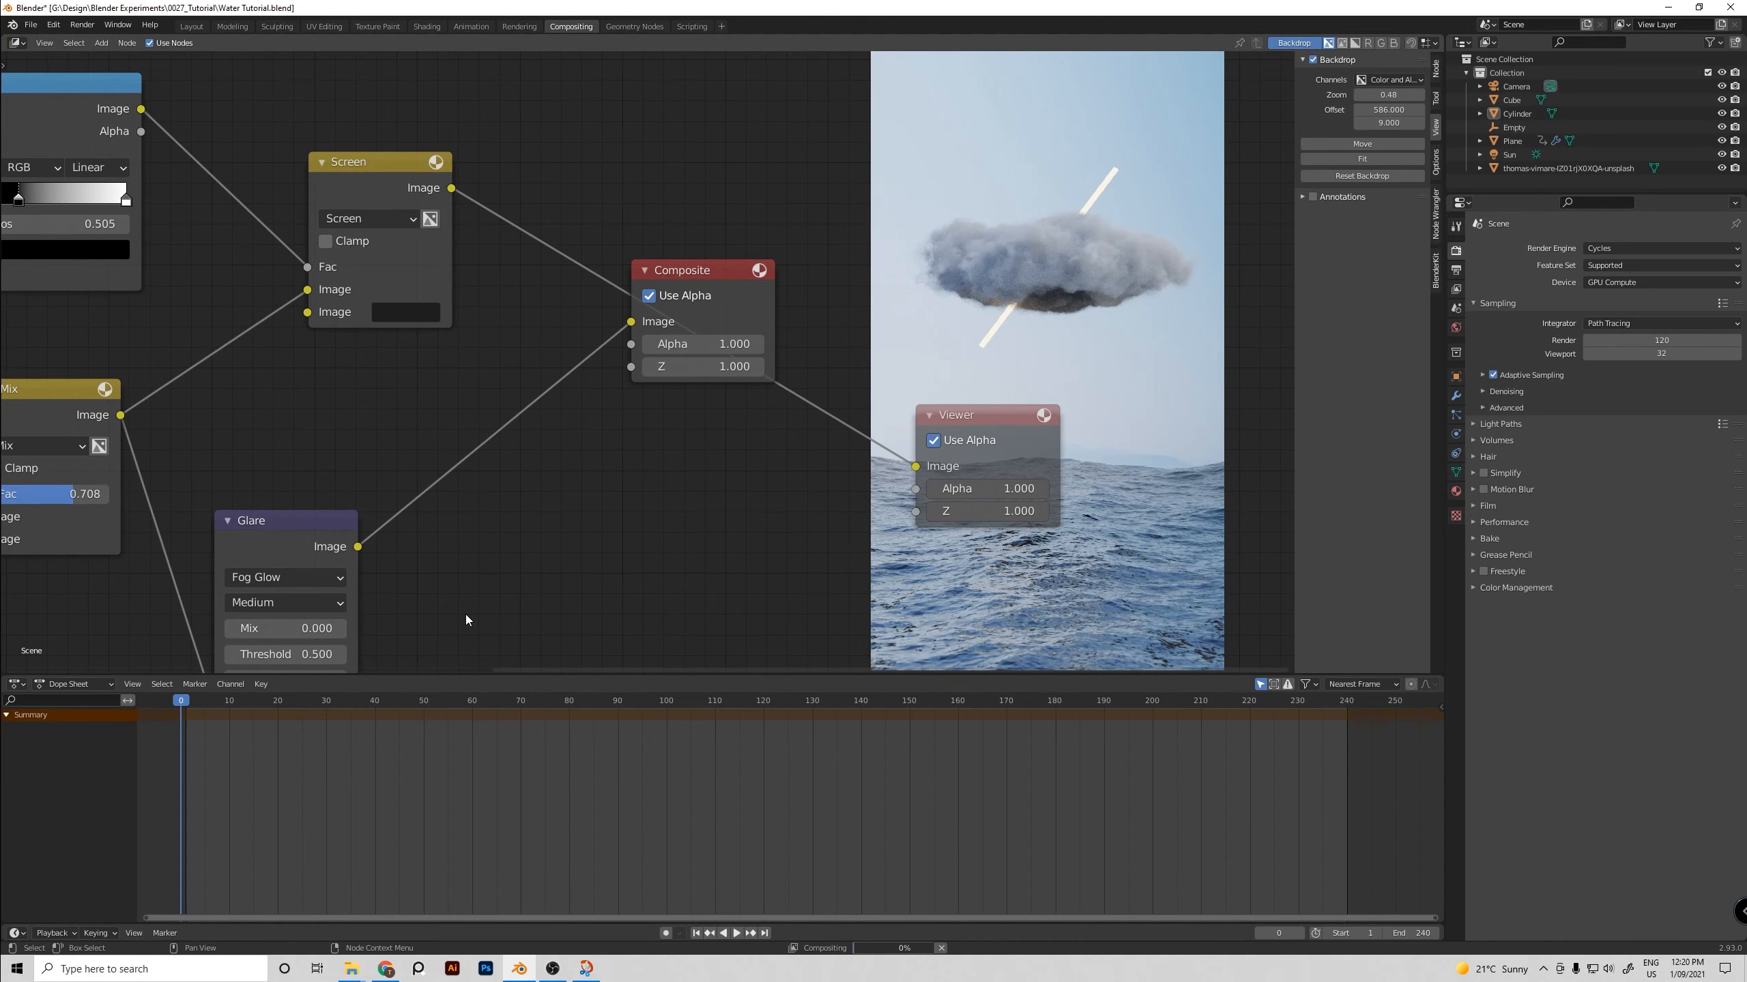
{"action": "scroll", "coordinate": [1149, 468], "scroll_direction": "down", "scroll_amount": 4}
{"action": "scroll", "coordinate": [1117, 527], "scroll_direction": "up", "scroll_amount": 2}
{"action": "scroll", "coordinate": [1116, 526], "scroll_direction": "up", "scroll_amount": 2}
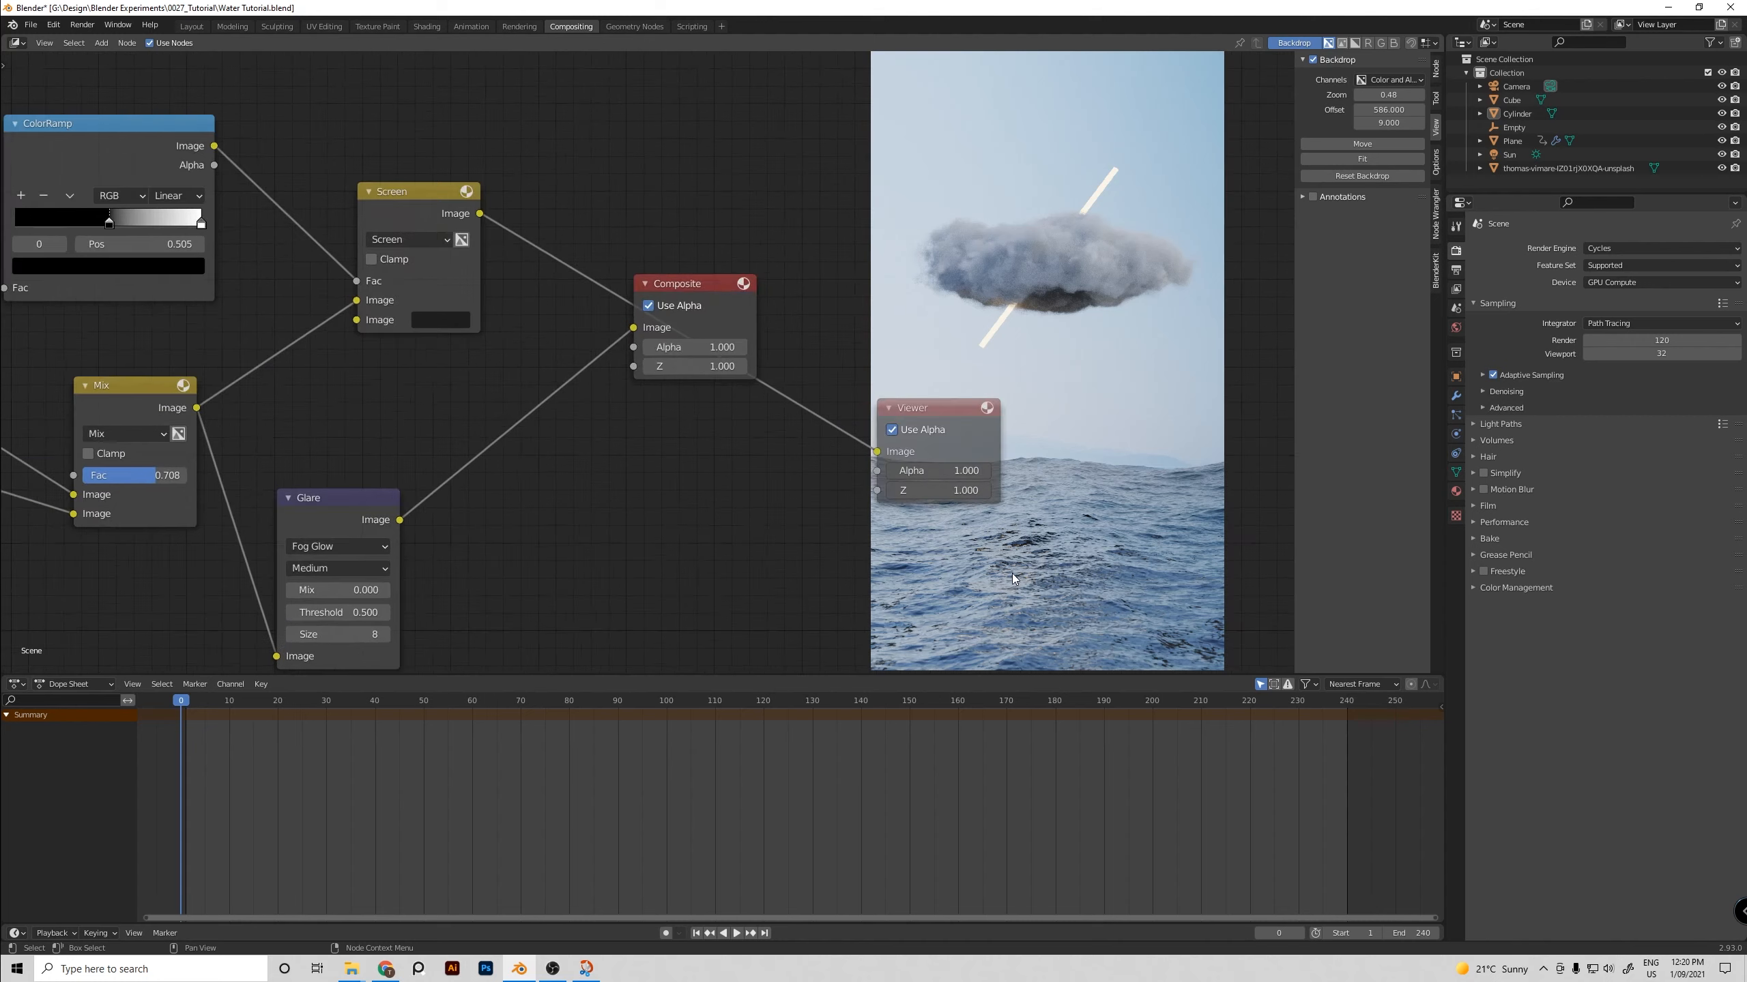
Set the Glare quality to High and route the Screen output through Glare to both the Viewer and Composite nodes
{"action": "scroll", "coordinate": [1094, 237], "scroll_direction": "down", "scroll_amount": 1}
{"action": "scroll", "coordinate": [1031, 290], "scroll_direction": "up", "scroll_amount": 1}
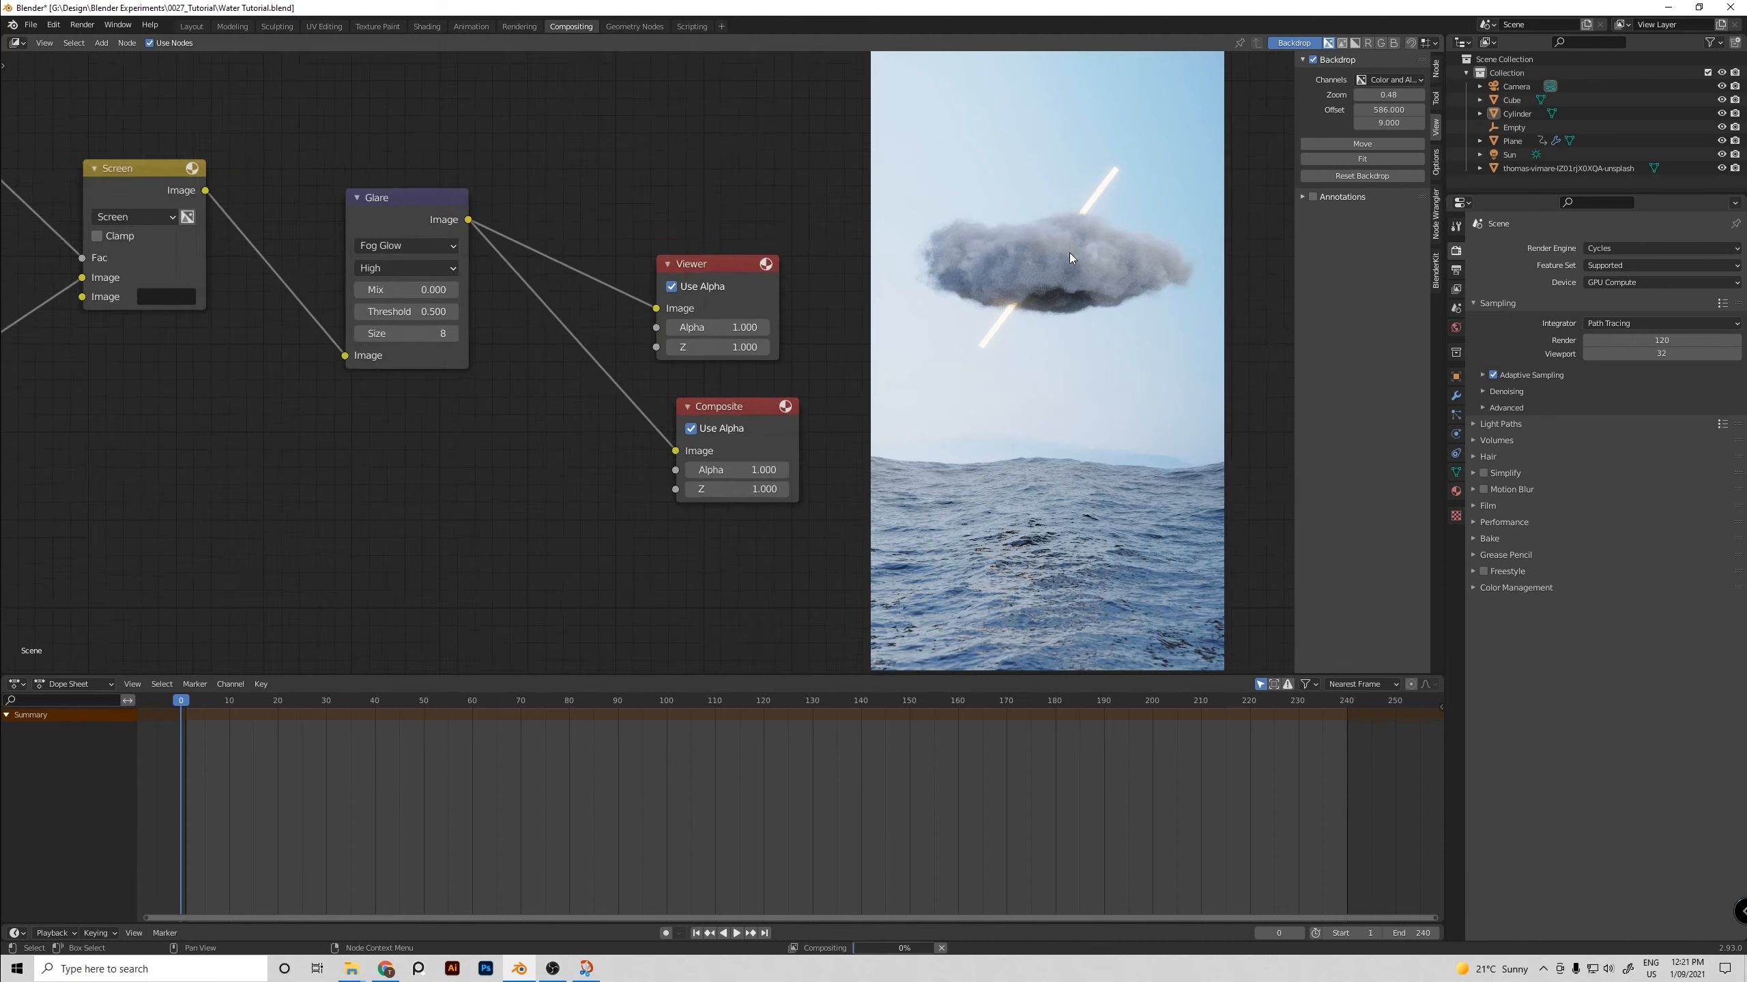
{"action": "scroll", "coordinate": [1114, 296], "scroll_direction": "down", "scroll_amount": 1}
{"action": "scroll", "coordinate": [1154, 344], "scroll_direction": "down", "scroll_amount": 1}
{"action": "scroll", "coordinate": [1078, 393], "scroll_direction": "down", "scroll_amount": 1}
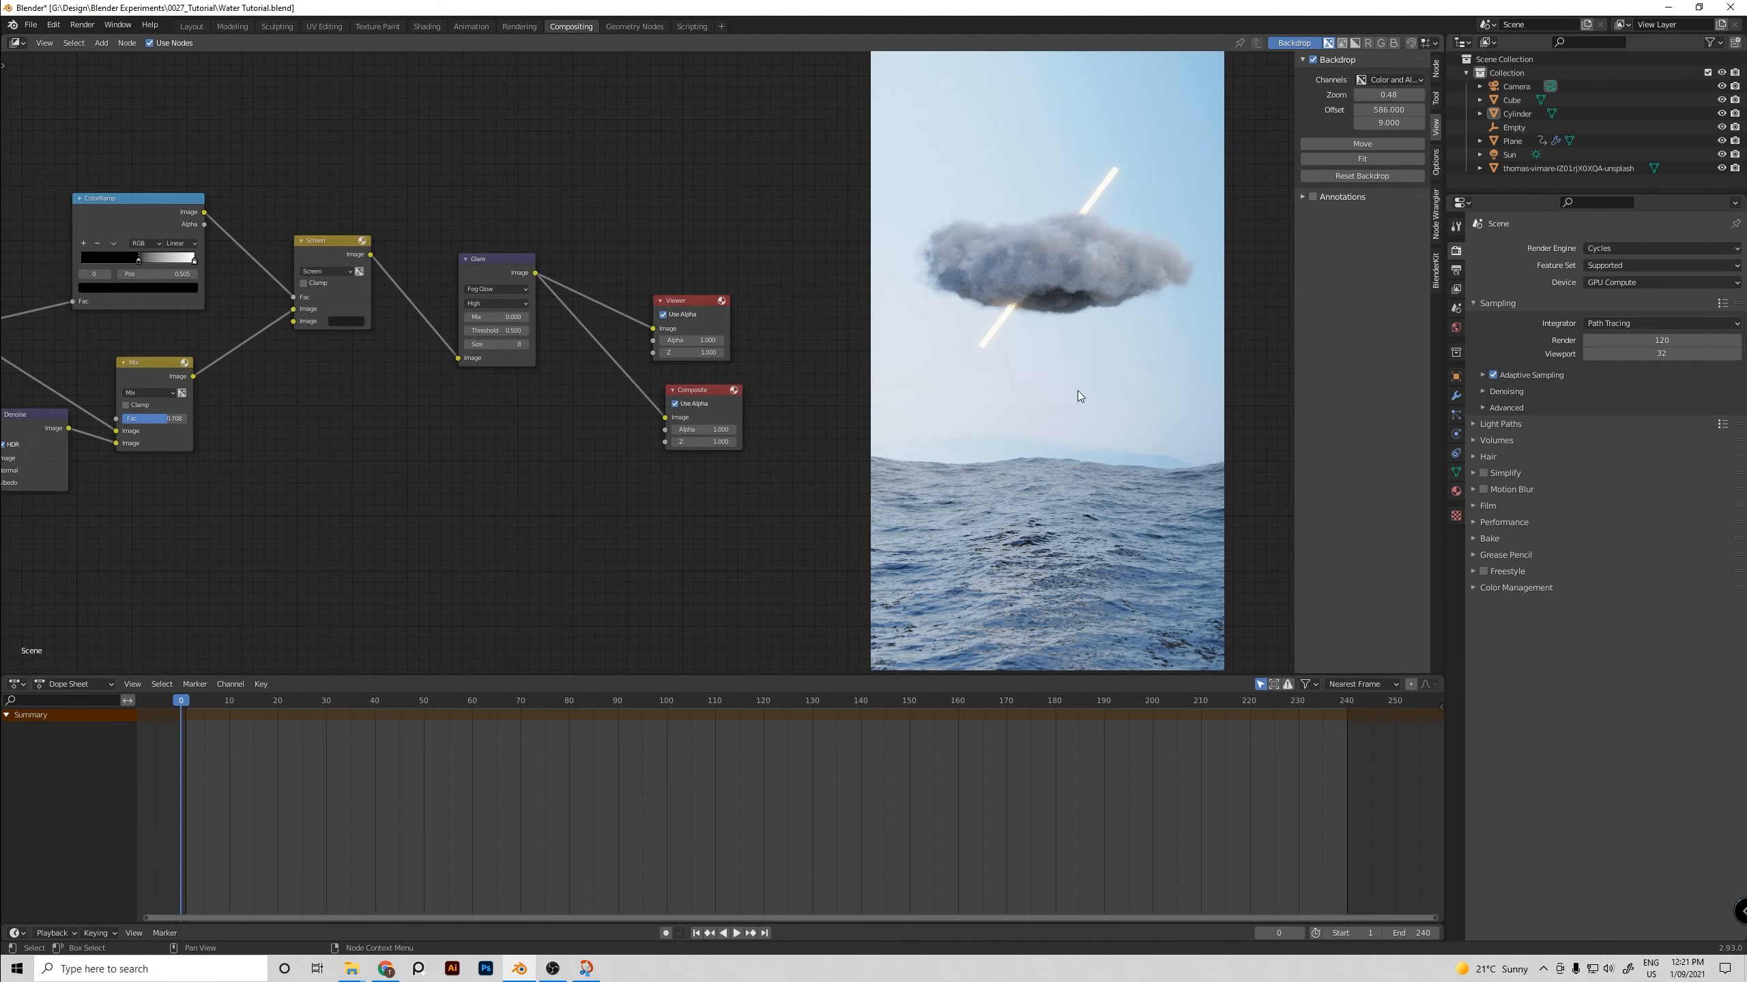
Select the cylinder in wireframe view in the Layout workspace, set its Light material's Emission strength to 15.7 and save the file
{"action": "left_click", "coordinate": [199, 26]}
{"action": "mouse_move", "coordinate": [1053, 378]}
{"action": "middle_mouse_down"}
{"action": "mouse_move", "coordinate": [1033, 387]}
{"action": "mouse_move", "coordinate": [1048, 426]}
{"action": "mouse_move", "coordinate": [889, 391]}
{"action": "mouse_move", "coordinate": [963, 386]}
{"action": "mouse_move", "coordinate": [914, 364]}
{"action": "middle_mouse_up"}
{"action": "key", "text": "z"}
{"action": "left_click", "coordinate": [963, 434]}
{"action": "left_click", "coordinate": [1028, 464]}
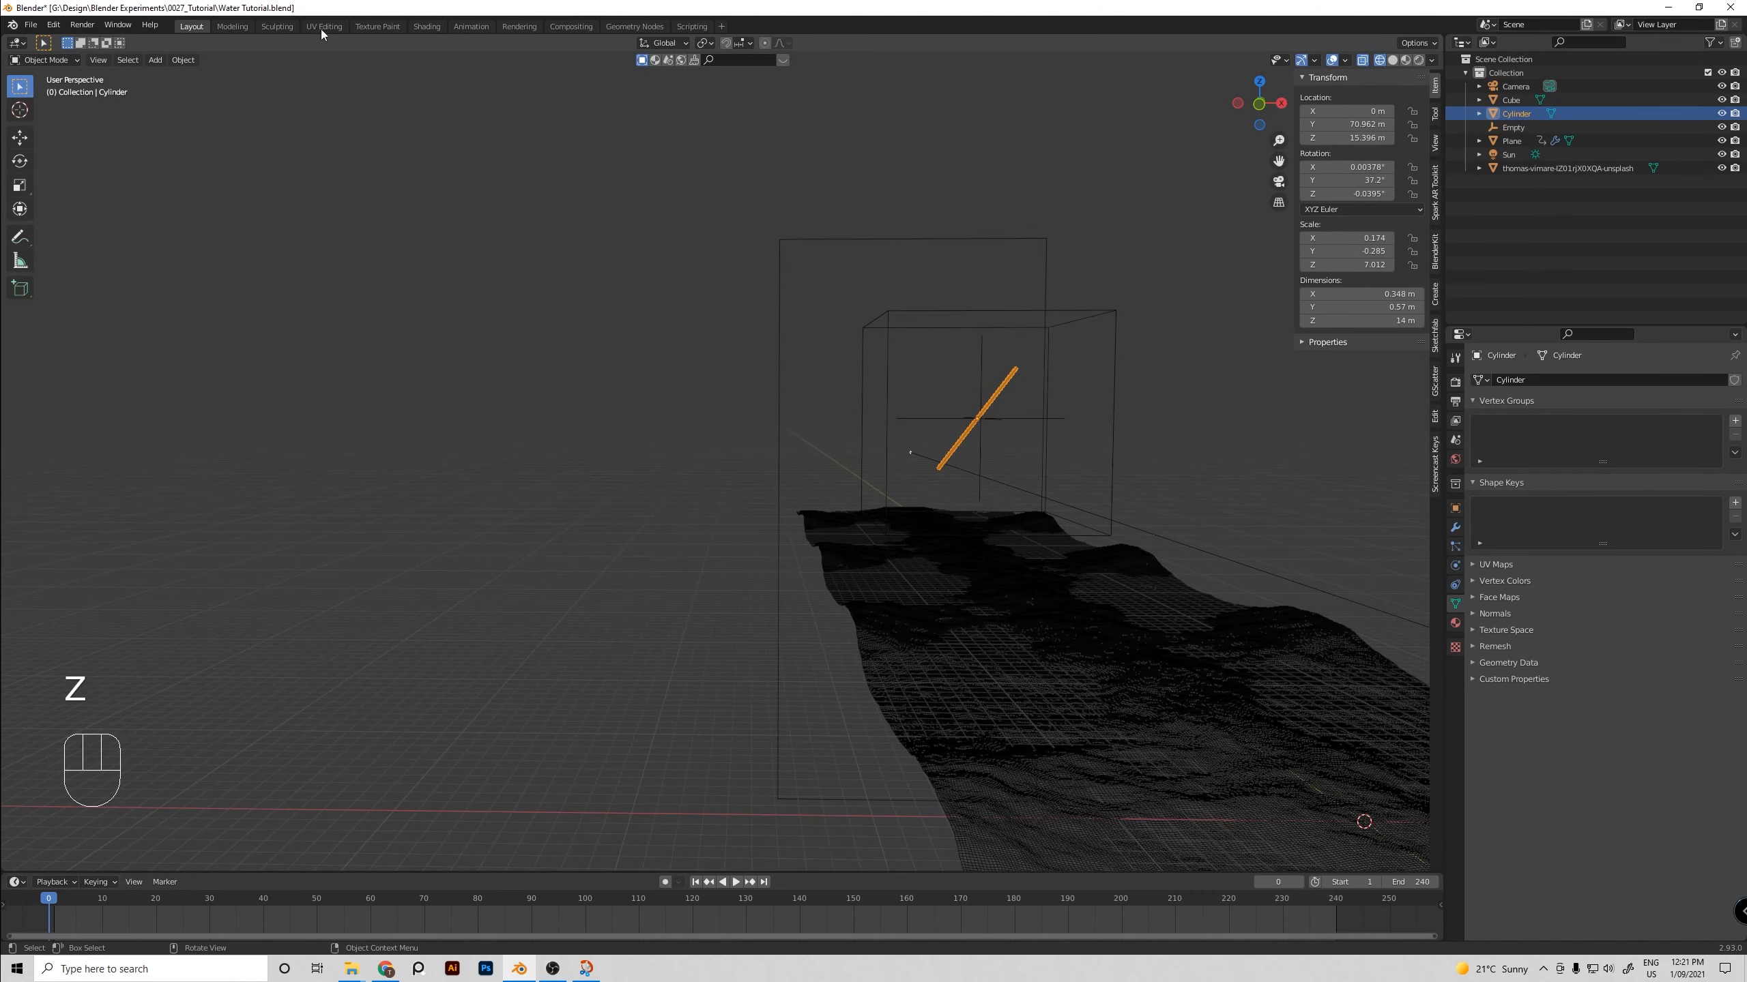
{"action": "left_click", "coordinate": [421, 26]}
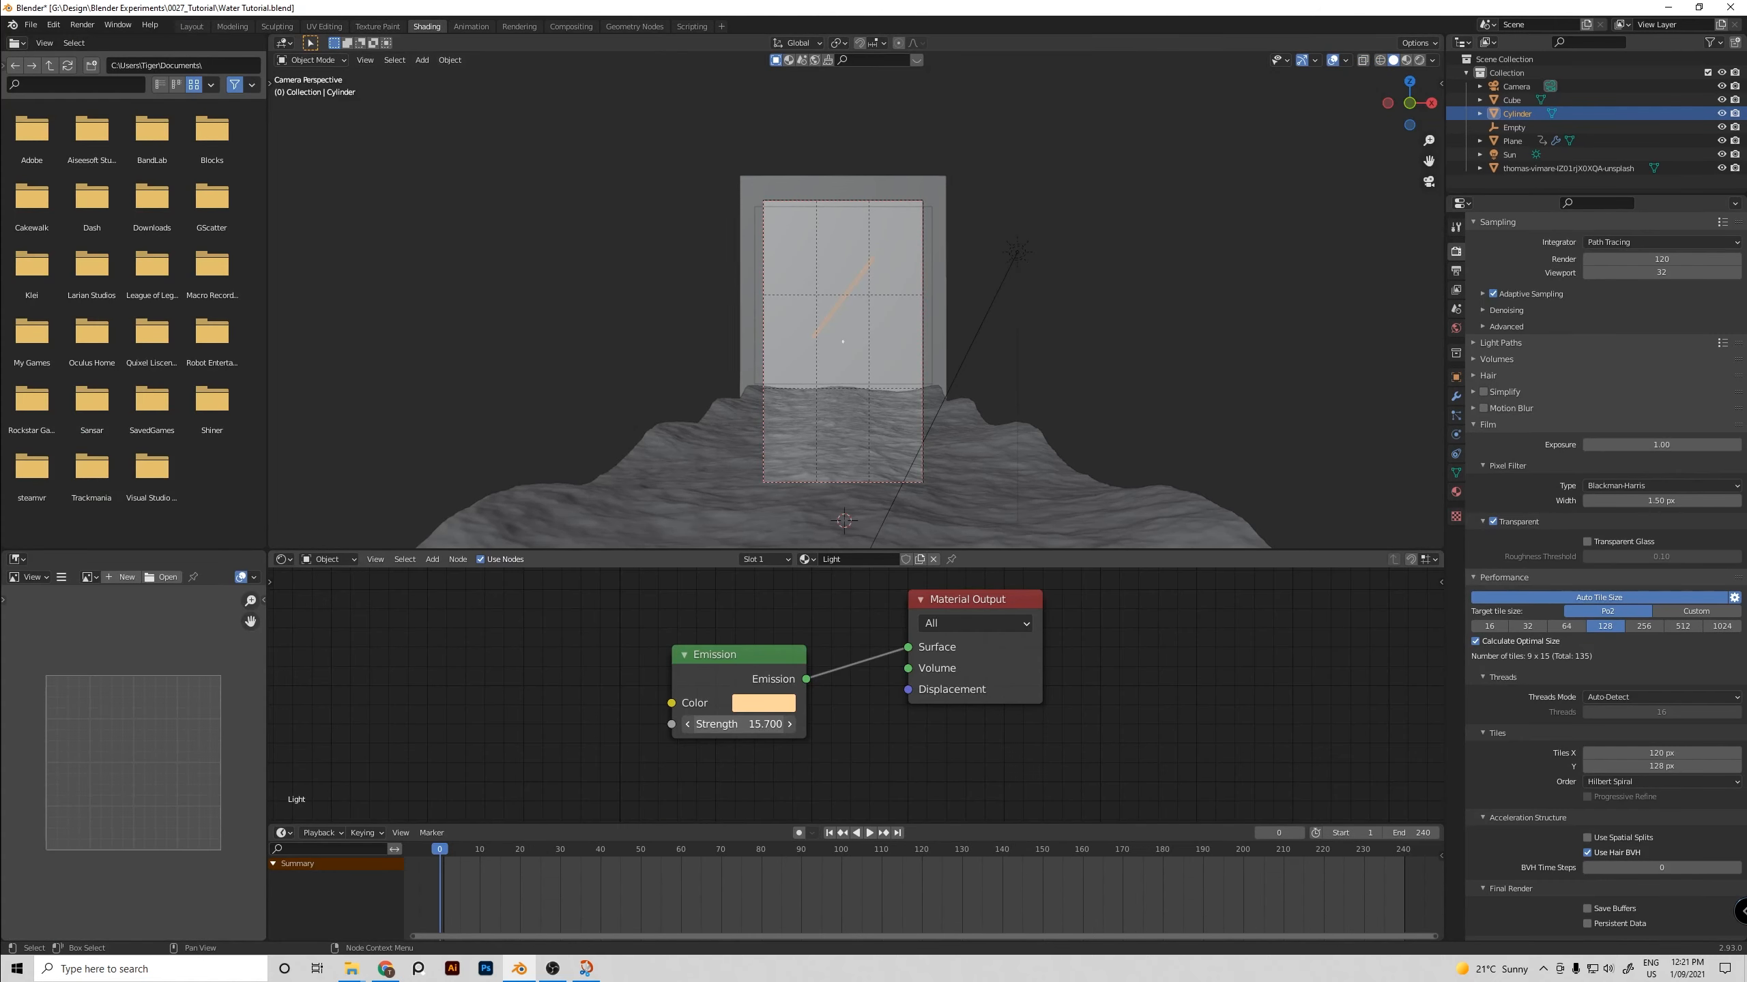
{"action": "key", "text": "ctrl+s"}
Deselect the cylinder and switch the Shading workspace's camera view to Rendered shading
{"action": "left_click", "coordinate": [1130, 343]}
{"action": "key", "text": "z"}
{"action": "left_click", "coordinate": [924, 299]}
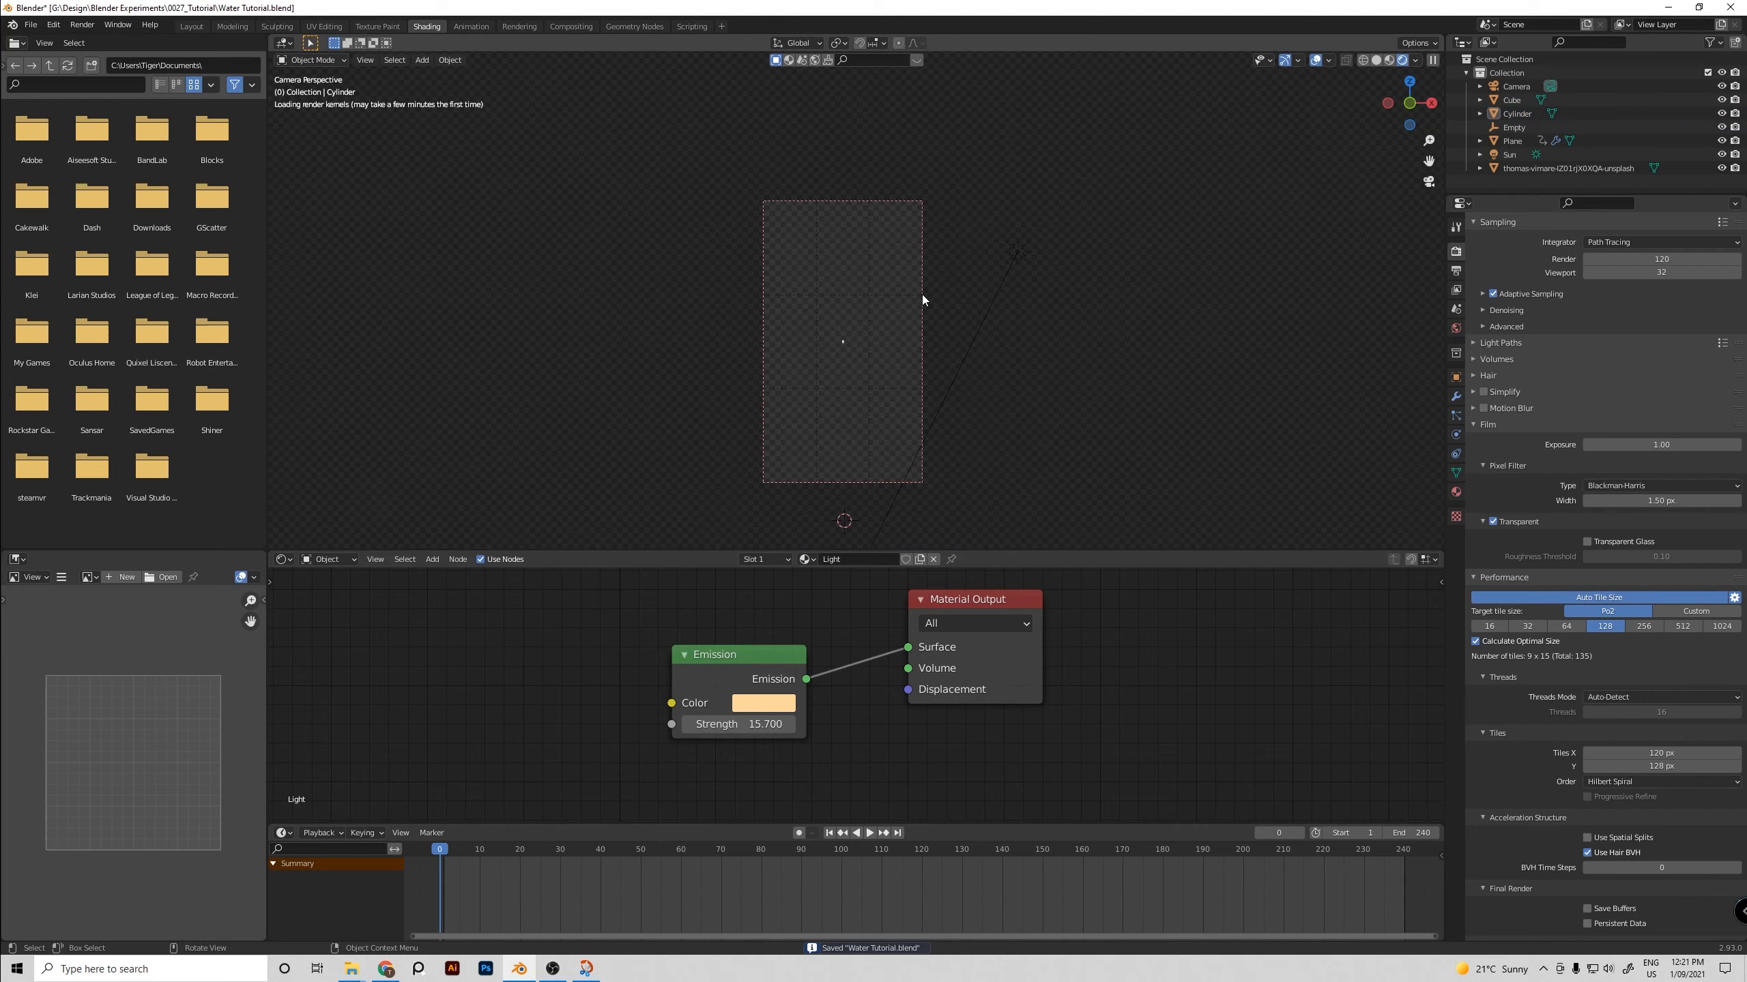
Adjust the Light material's Emission strength against the rendered camera view, trying 192.5 and 146.4 and settling on 66.4
{"action": "left_click", "coordinate": [764, 724]}
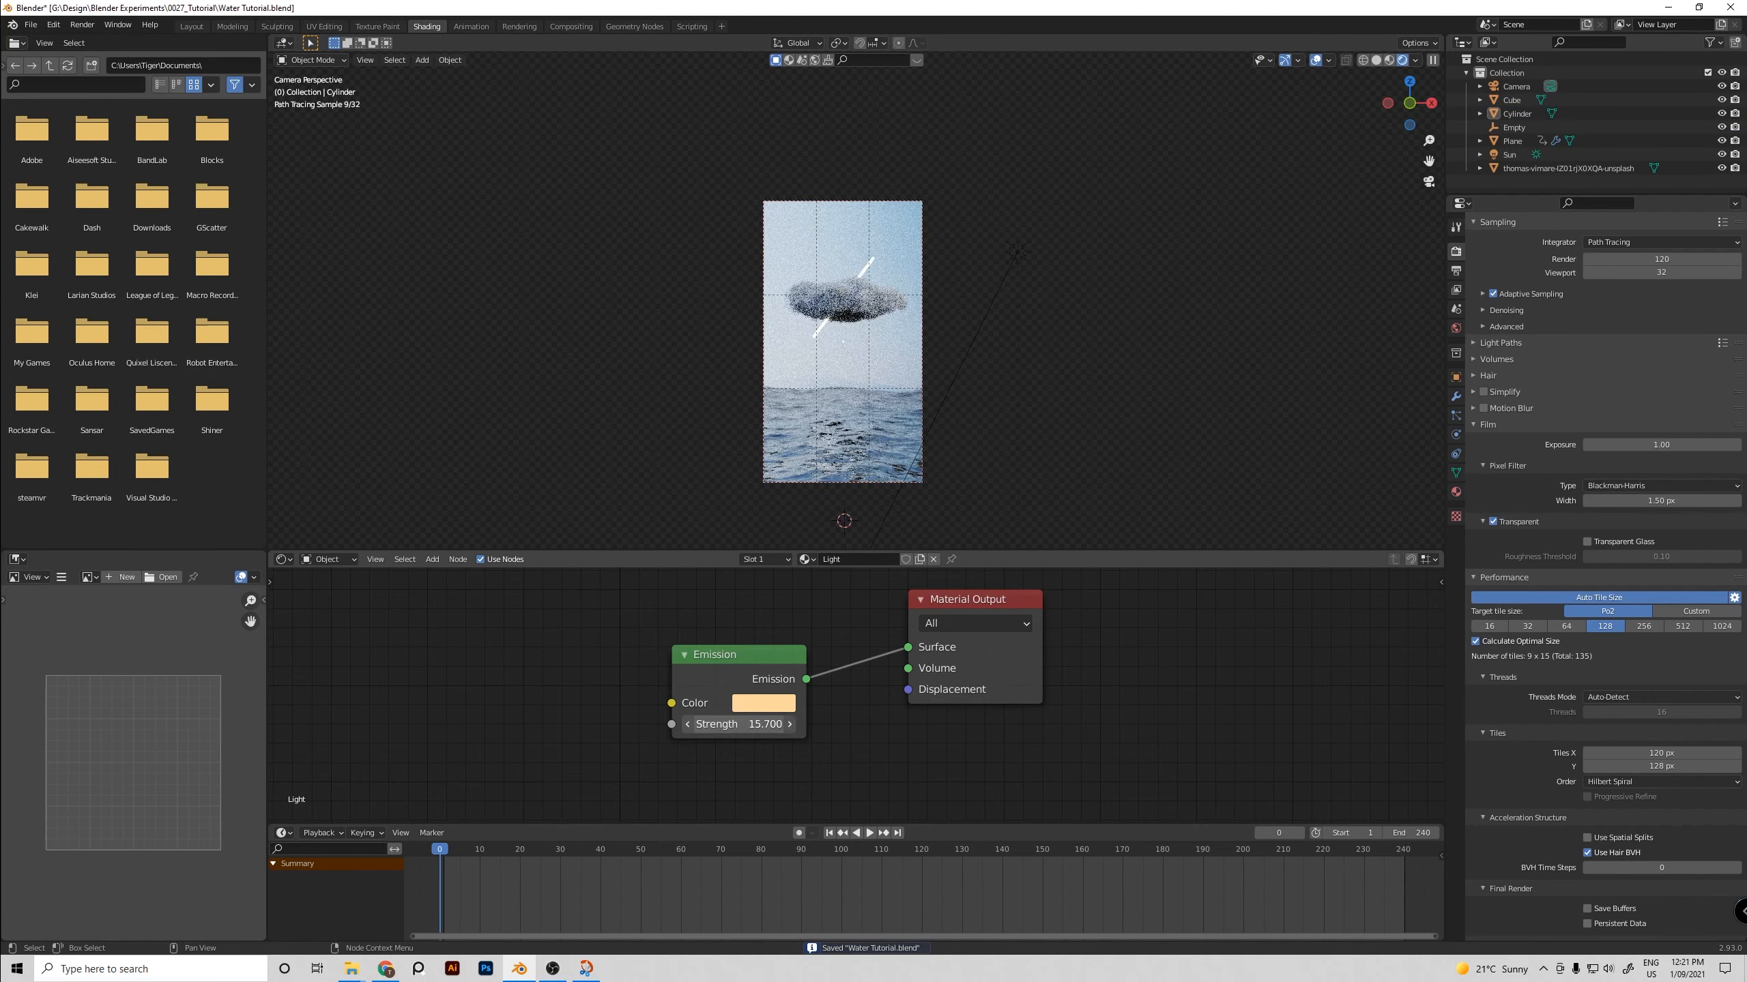
{"action": "type", "text": "70.5"}
{"action": "key", "text": "Return"}
{"action": "left_click", "coordinate": [753, 724]}
{"action": "type", "text": "192.5"}
{"action": "key", "text": "Return"}
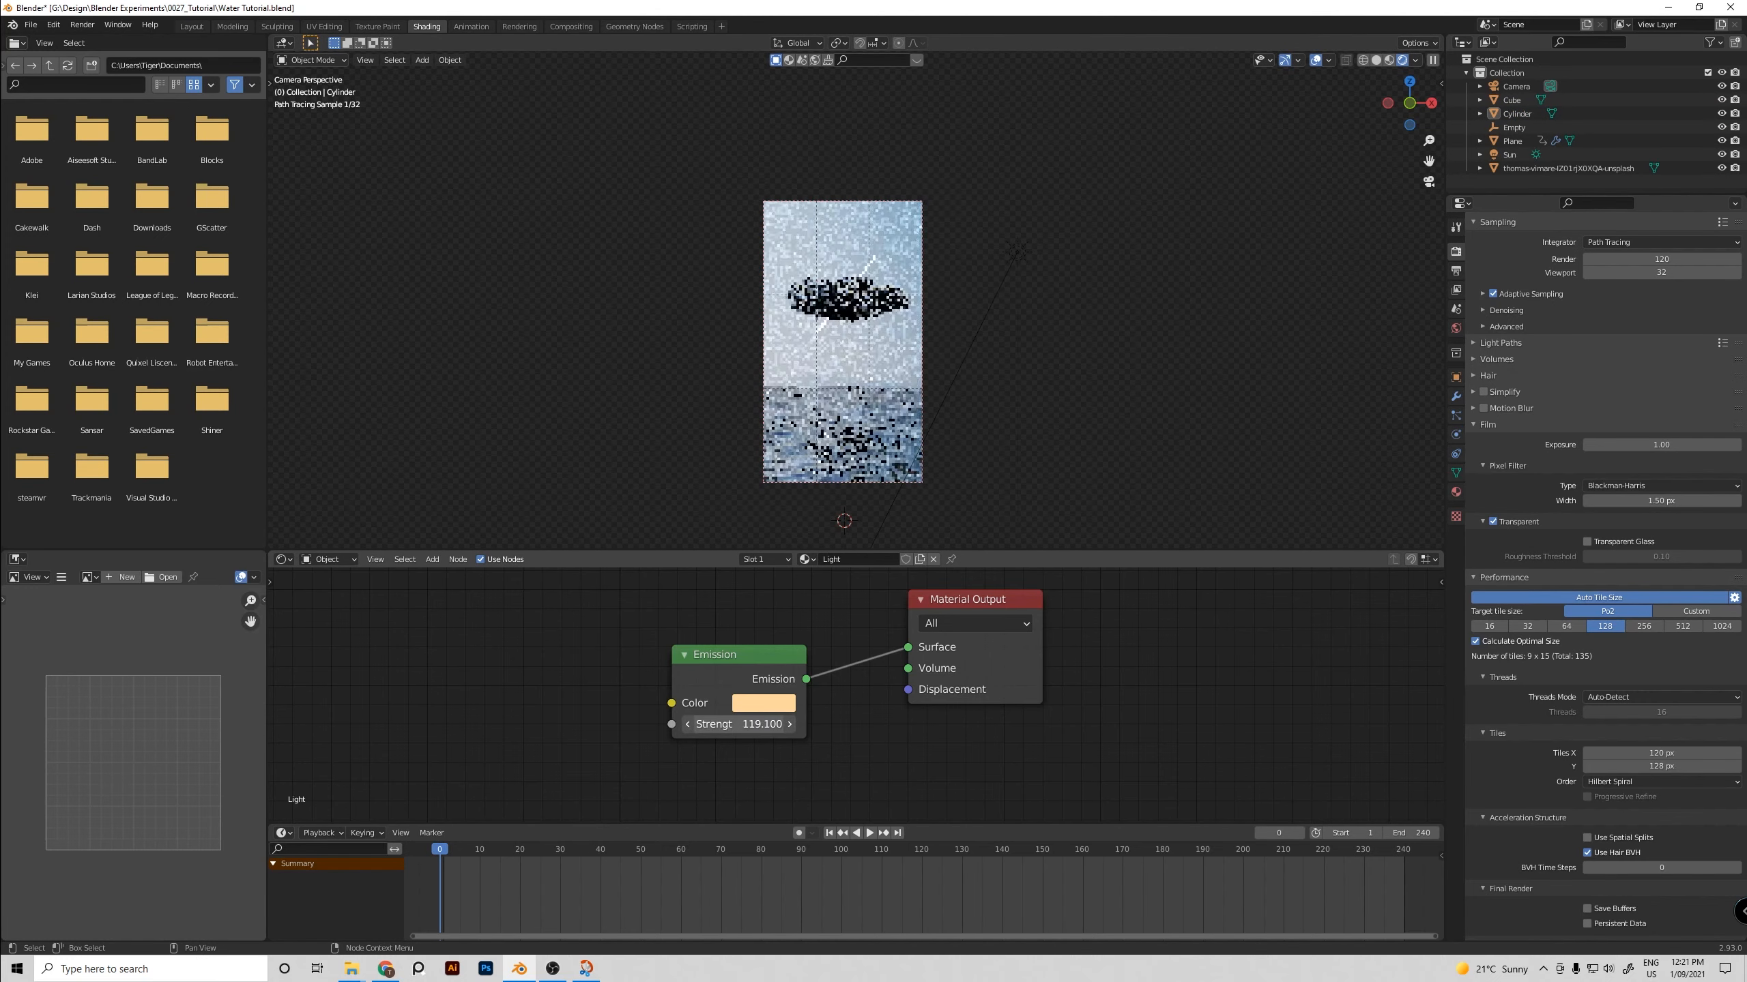
{"action": "scroll", "coordinate": [837, 294], "scroll_direction": "up", "scroll_amount": 2}
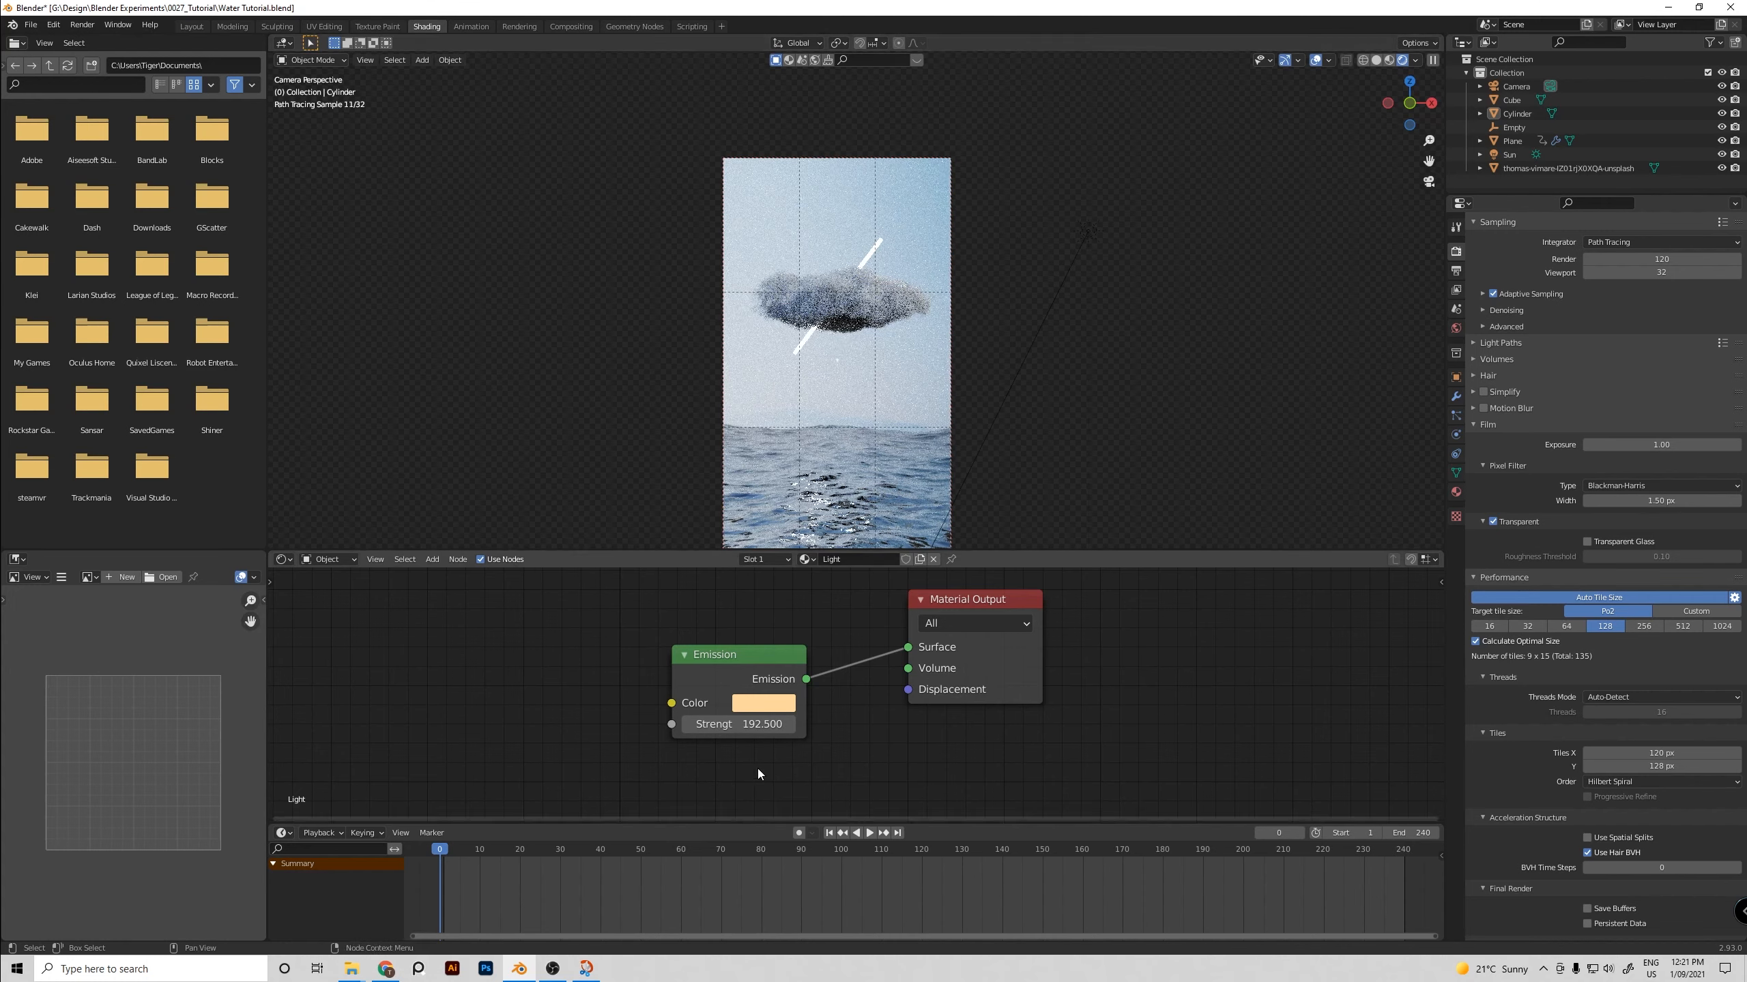
{"action": "mouse_move", "coordinate": [779, 725]}
{"action": "left_mouse_down"}
{"action": "mouse_move", "coordinate": [757, 724]}
{"action": "mouse_move", "coordinate": [779, 724]}
{"action": "left_mouse_up"}
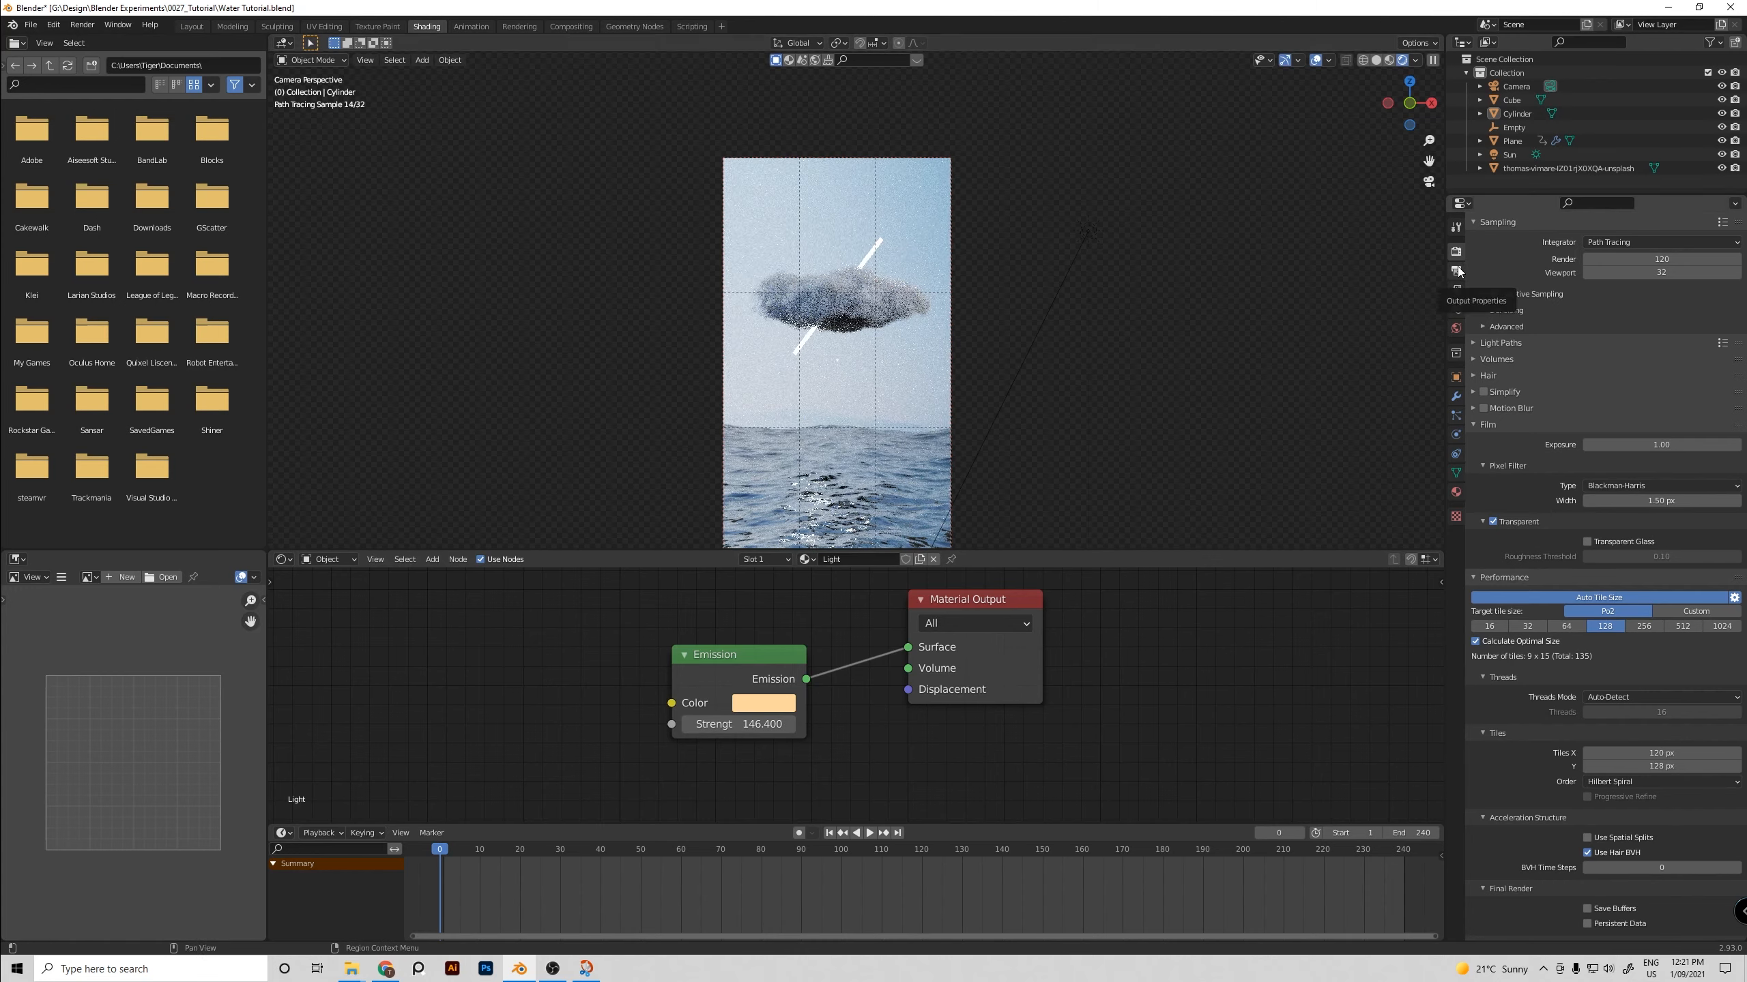
{"action": "left_click_drag", "start_coordinate": [769, 725], "coordinate": [754, 725]}
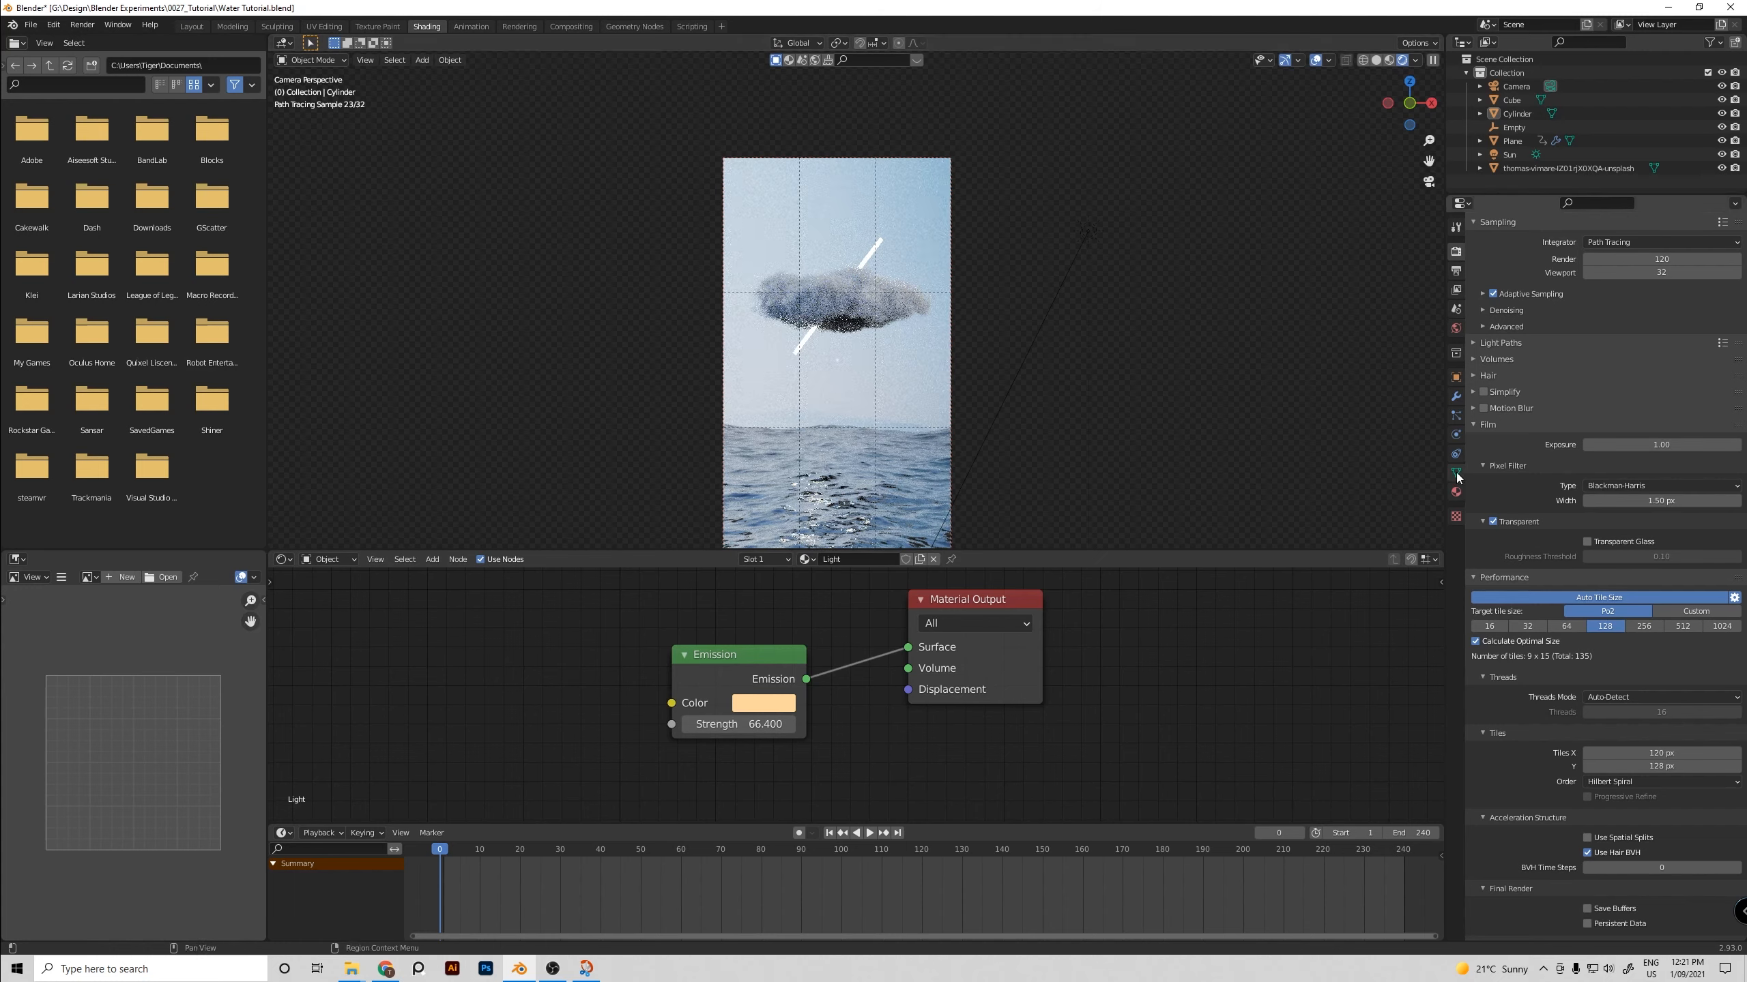
Set the Color Management look to Medium High Contrast in the render properties and save the file
{"action": "scroll", "coordinate": [1480, 937], "scroll_direction": "down", "scroll_amount": 4}
{"action": "scroll", "coordinate": [1529, 900], "scroll_direction": "down", "scroll_amount": 4}
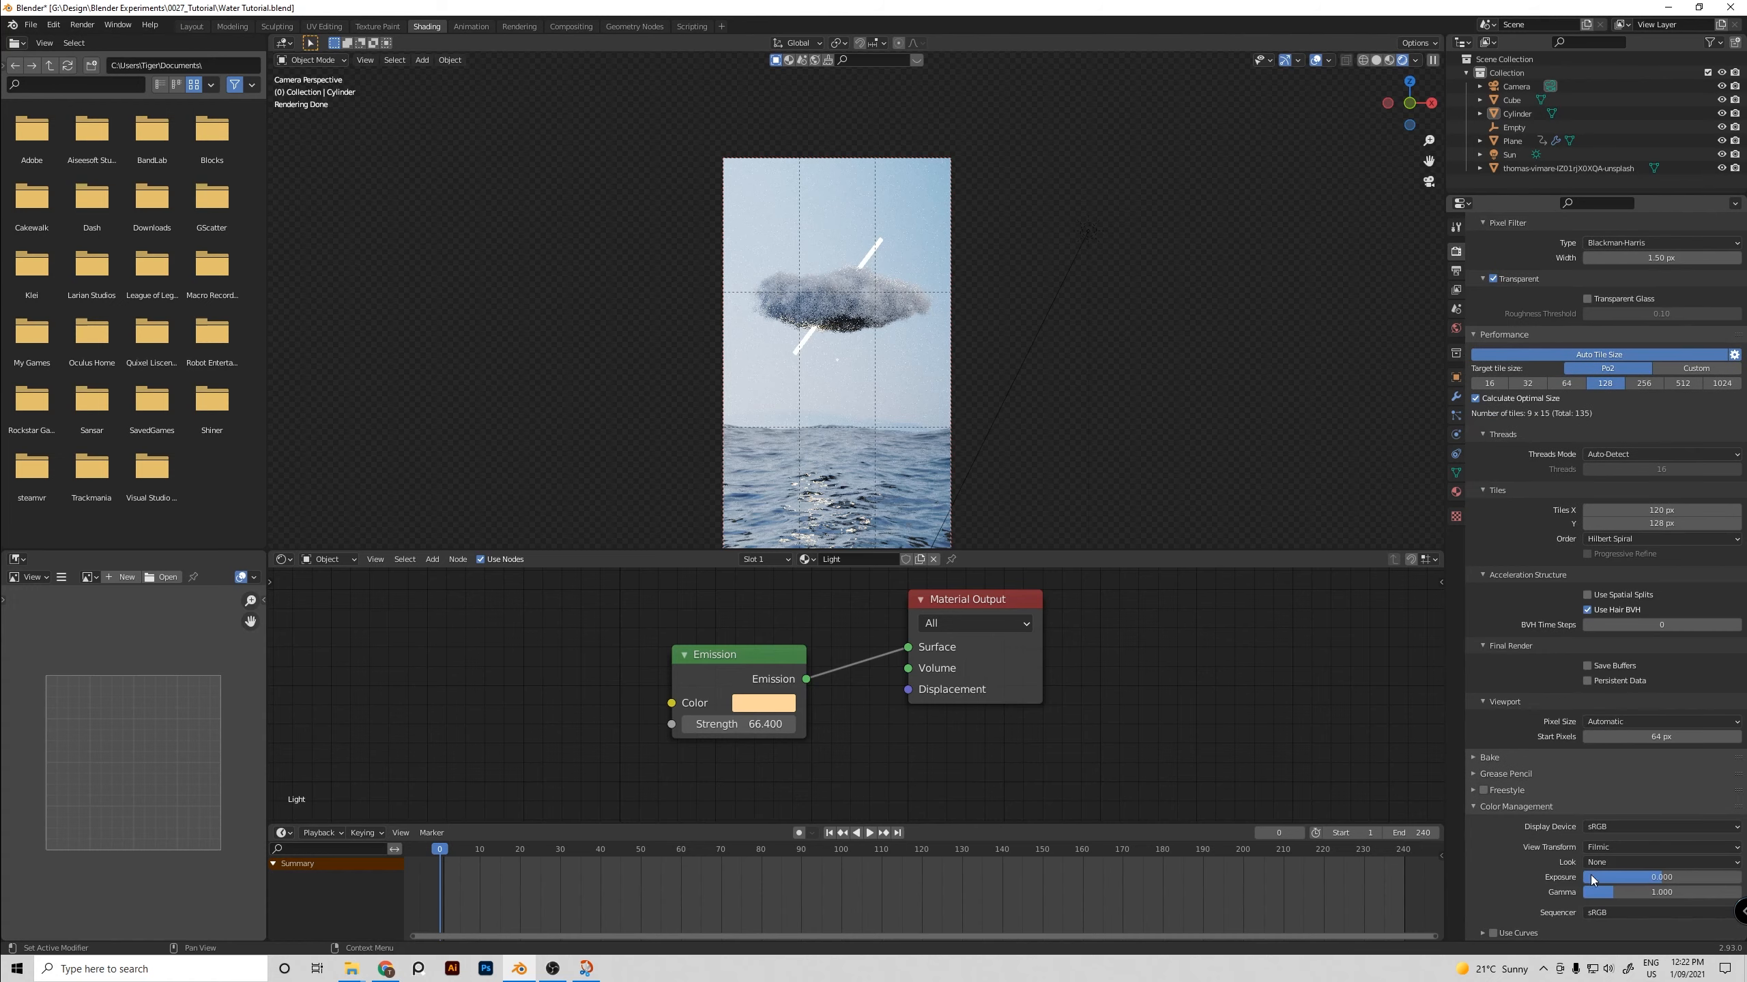
{"action": "left_click", "coordinate": [1637, 861]}
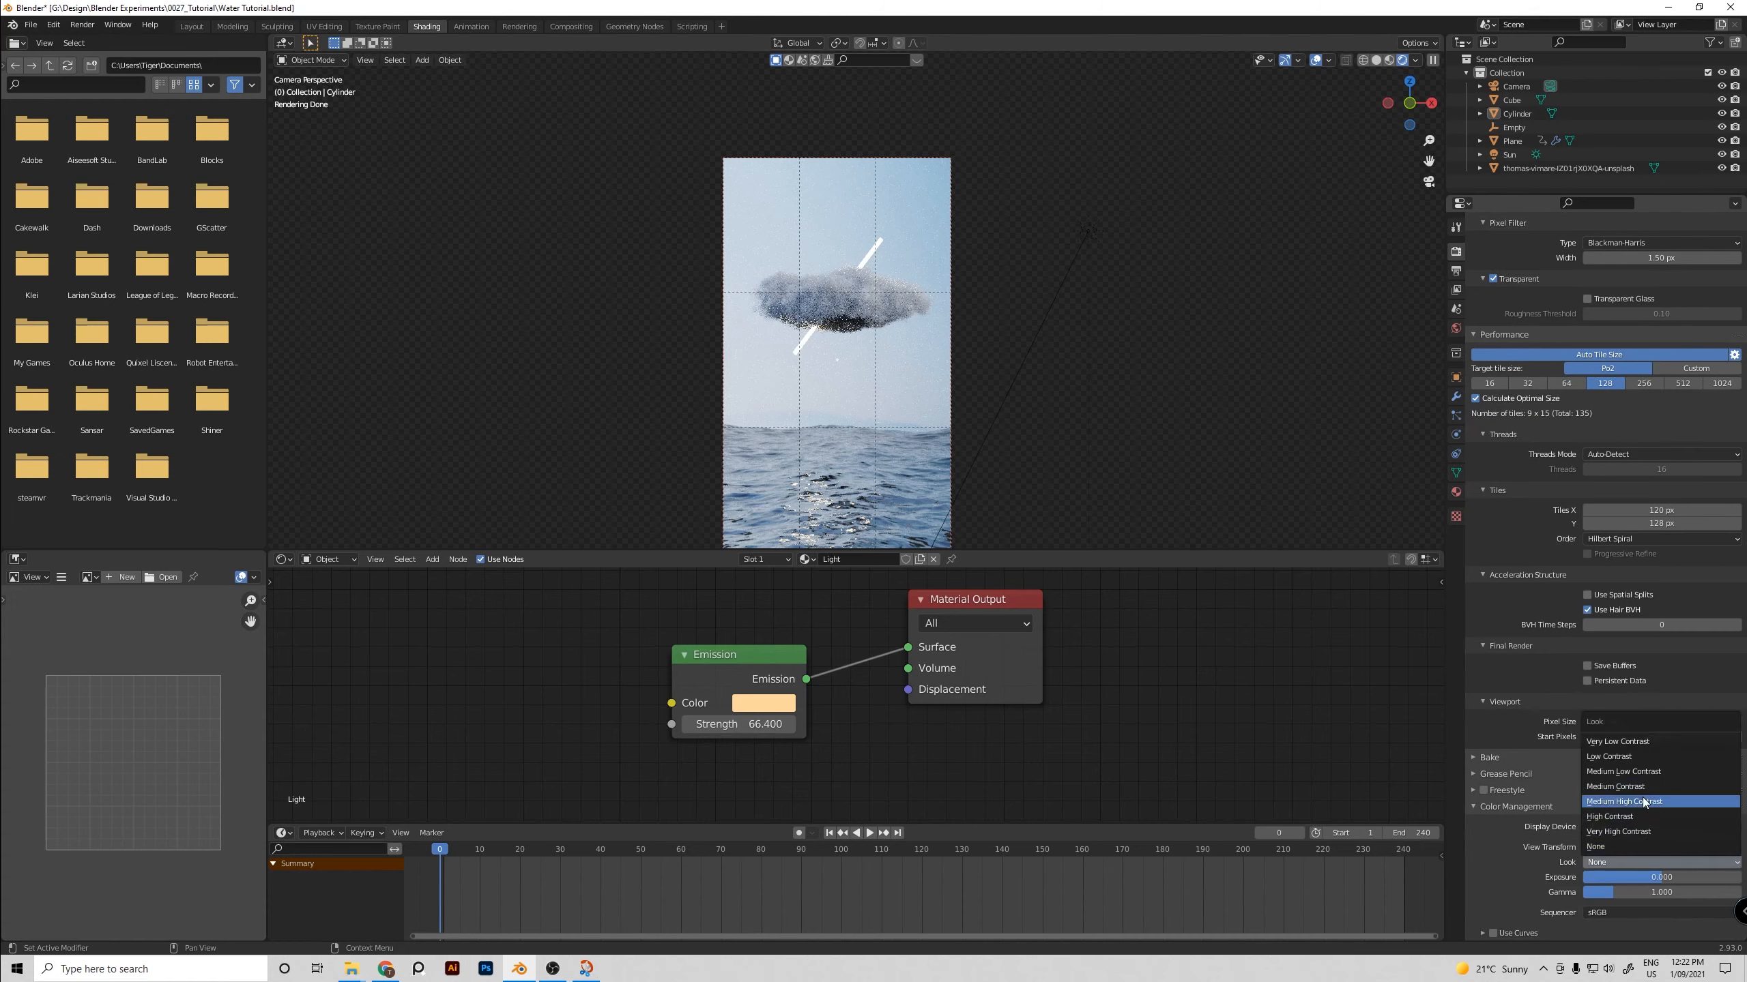
{"action": "left_click", "coordinate": [1645, 802]}
{"action": "key", "text": "ctrl+s"}
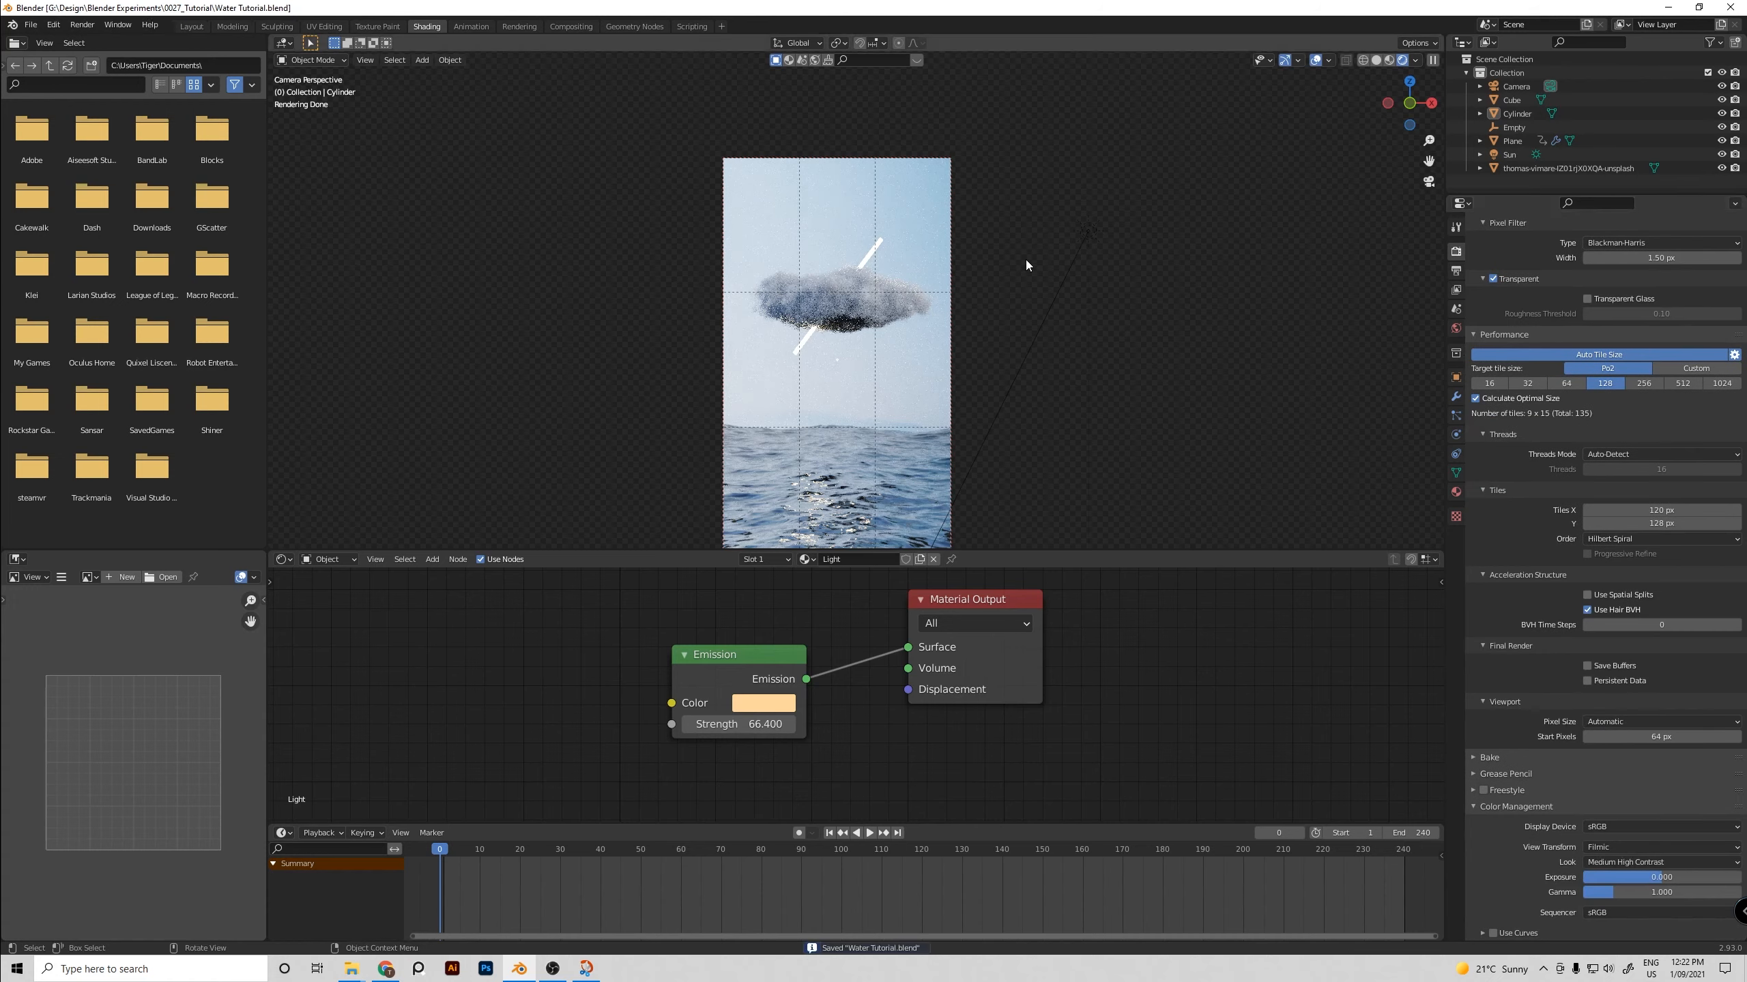
Switch the camera view to Solid shading and render the current frame as a still image
{"action": "key", "text": "z"}
{"action": "left_click", "coordinate": [1056, 301]}
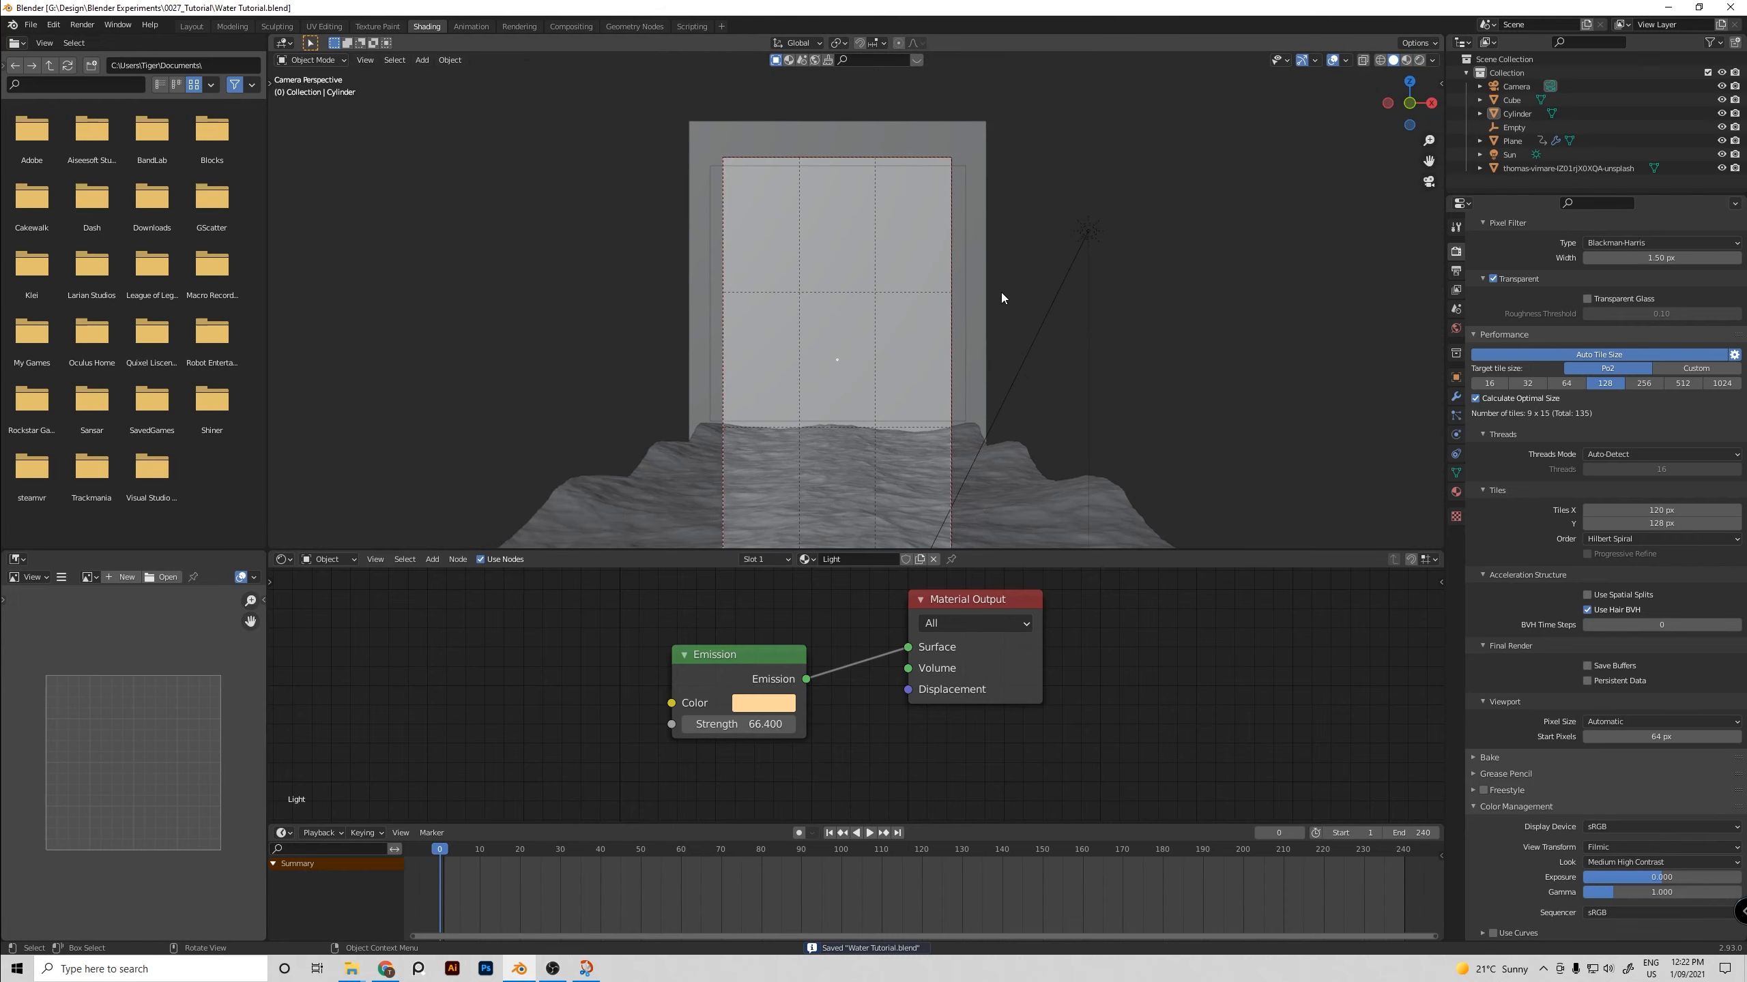
{"action": "key", "text": "F12"}
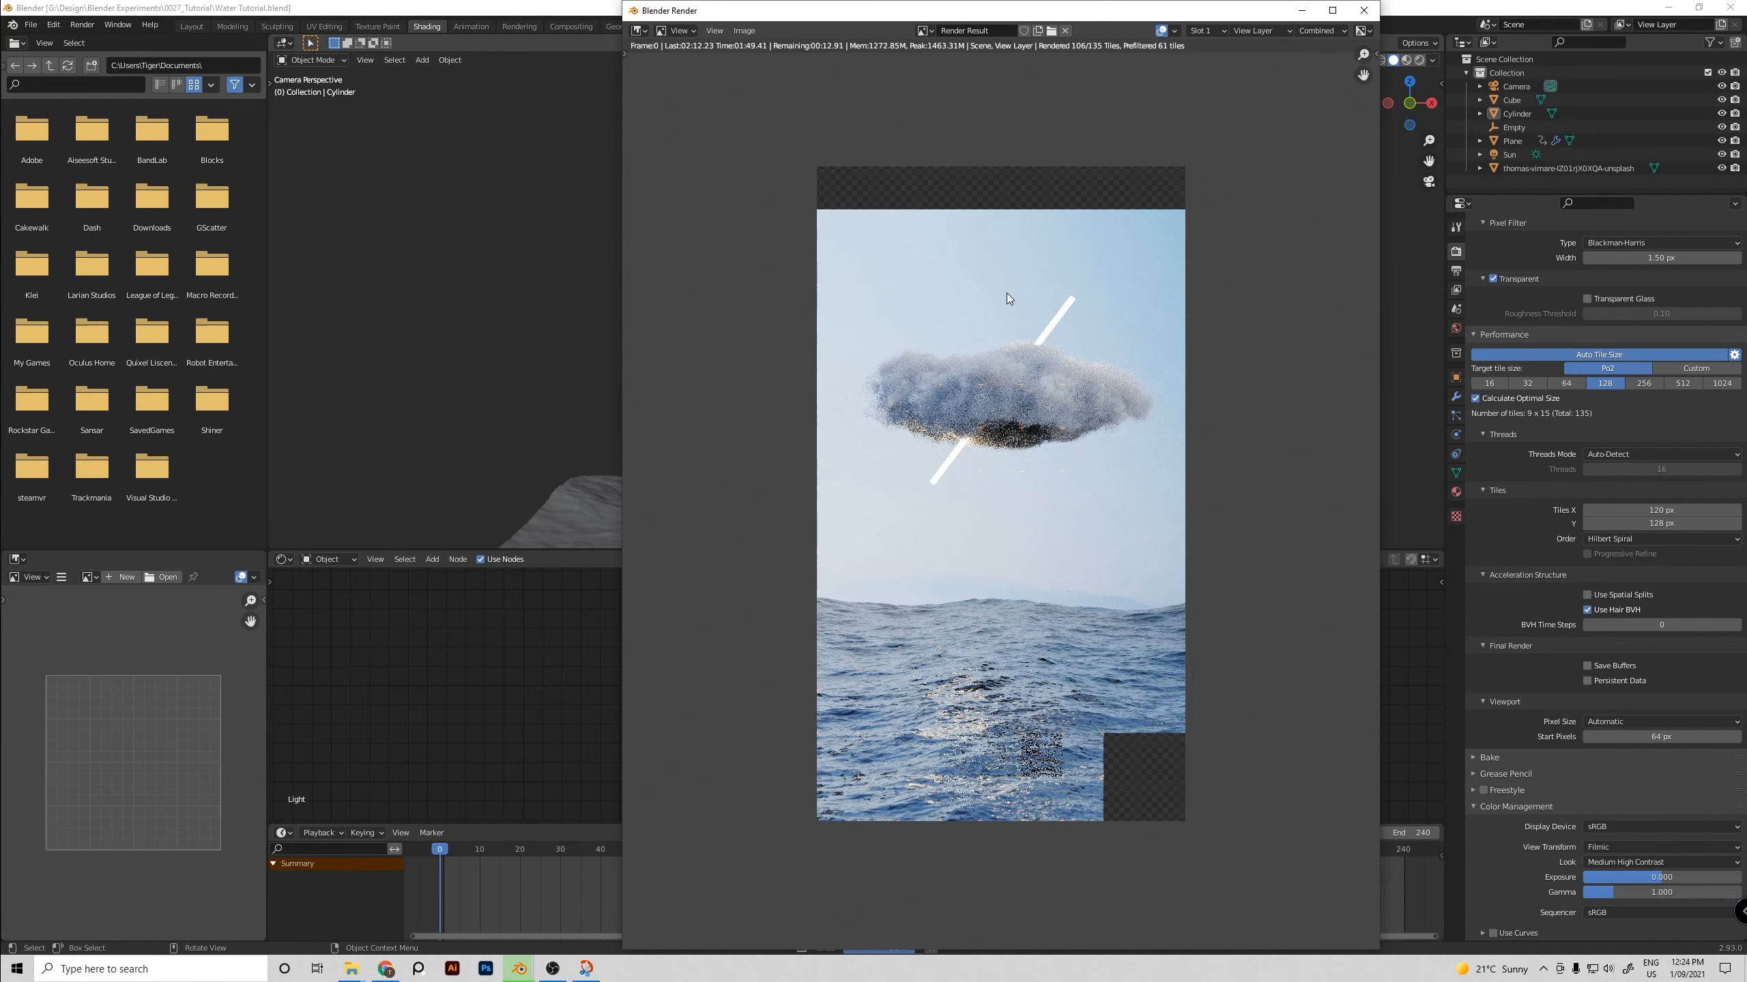